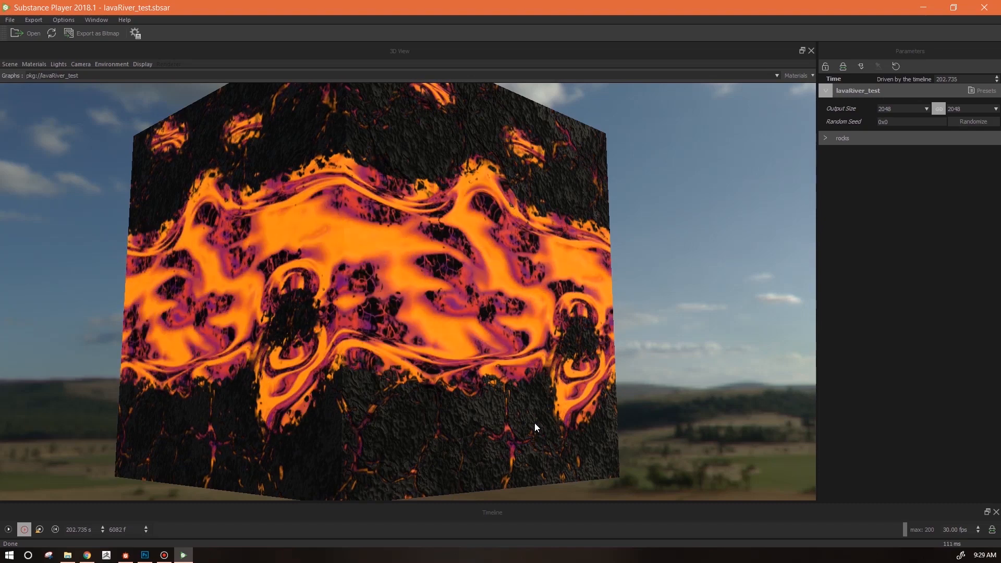
# Inspect the lava material on the cube from different angles and switch to Substance Designer
pyautogui.moveTo(513, 416); pyautogui.dragTo(509, 421)
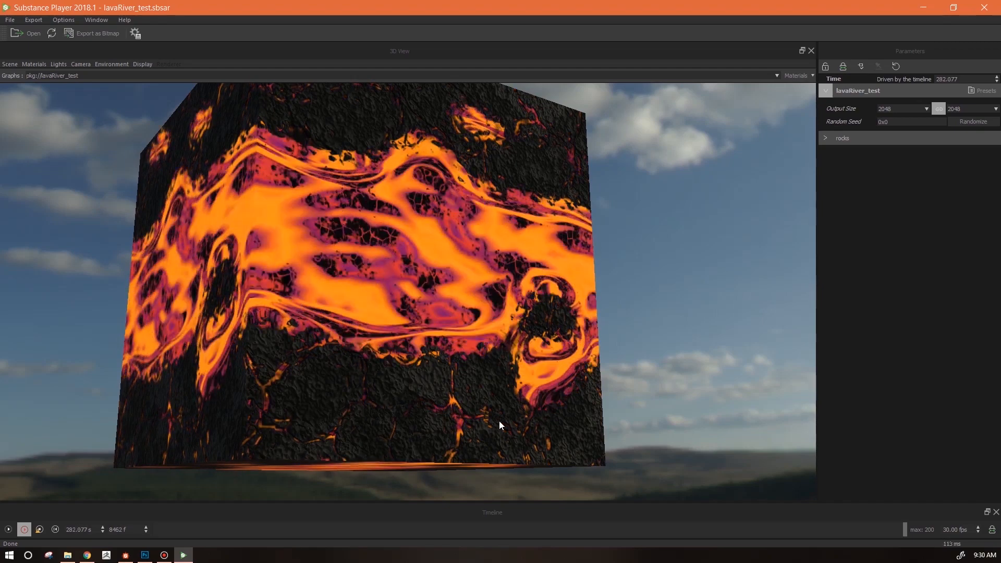
pyautogui.moveTo(470, 408); pyautogui.dragTo(493, 403)
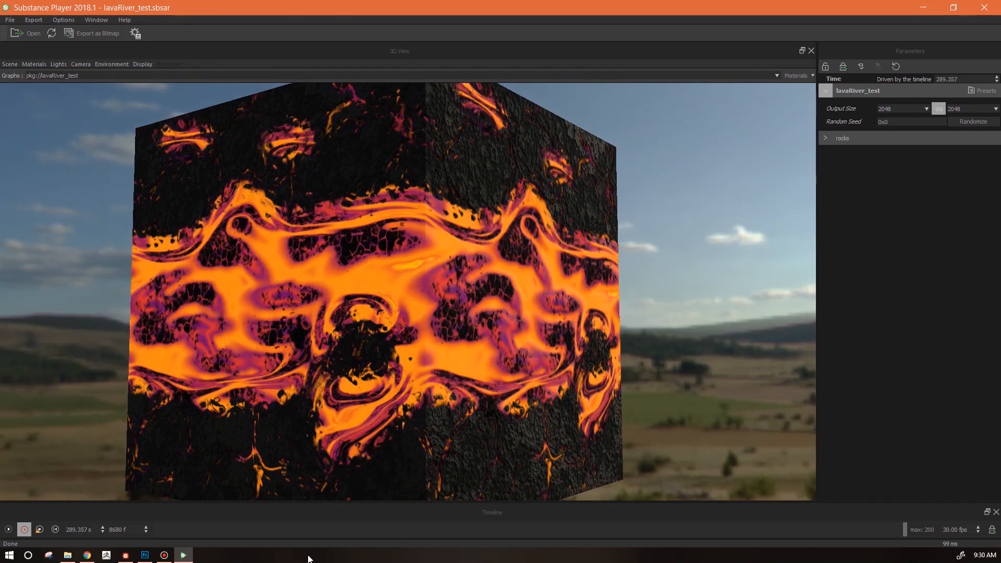
pyautogui.click(125, 555)
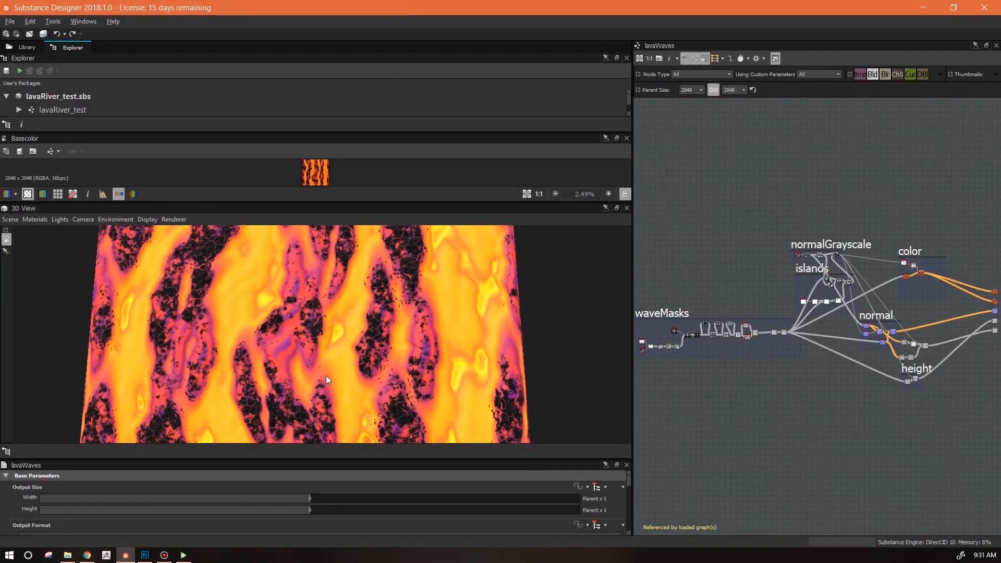
# Edit the lava Gradient Map in the color frame, repositioning keys and adding an orange-red key at position 0.611
pyautogui.scroll(3, 326, 375)
pyautogui.moveTo(417, 367); pyautogui.dragTo(399, 365)
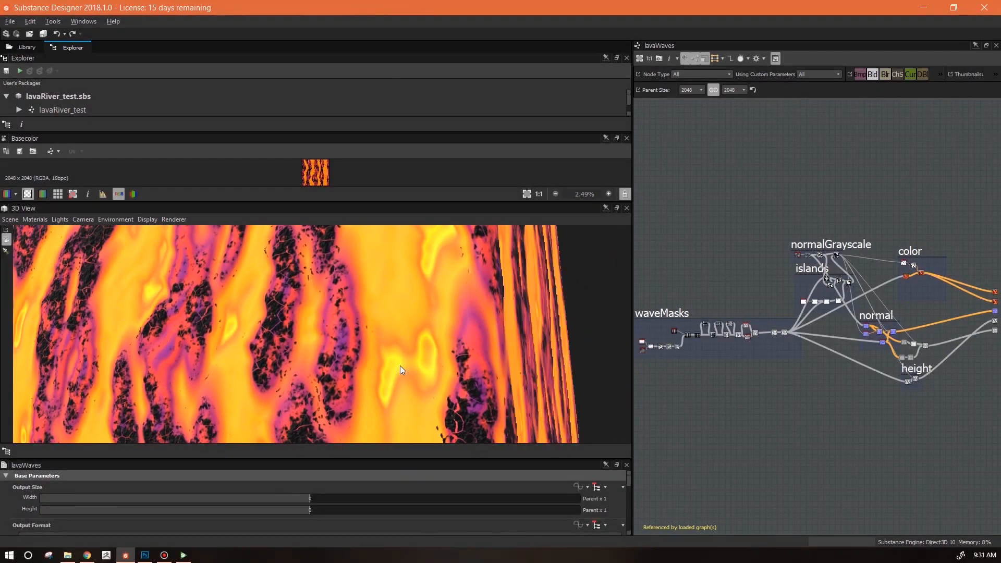
pyautogui.scroll(4, 929, 280)
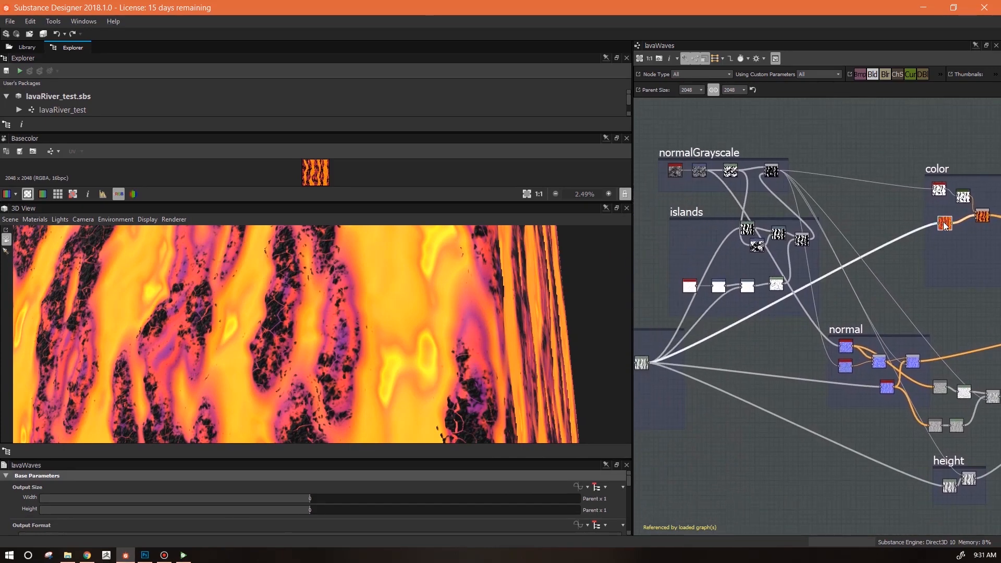
pyautogui.moveTo(629, 480); pyautogui.dragTo(628, 531)
pyautogui.click(603, 527)
pyautogui.moveTo(604, 242); pyautogui.dragTo(748, 129)
pyautogui.click(892, 167)
pyautogui.moveTo(875, 167); pyautogui.dragTo(811, 167)
pyautogui.click(826, 167)
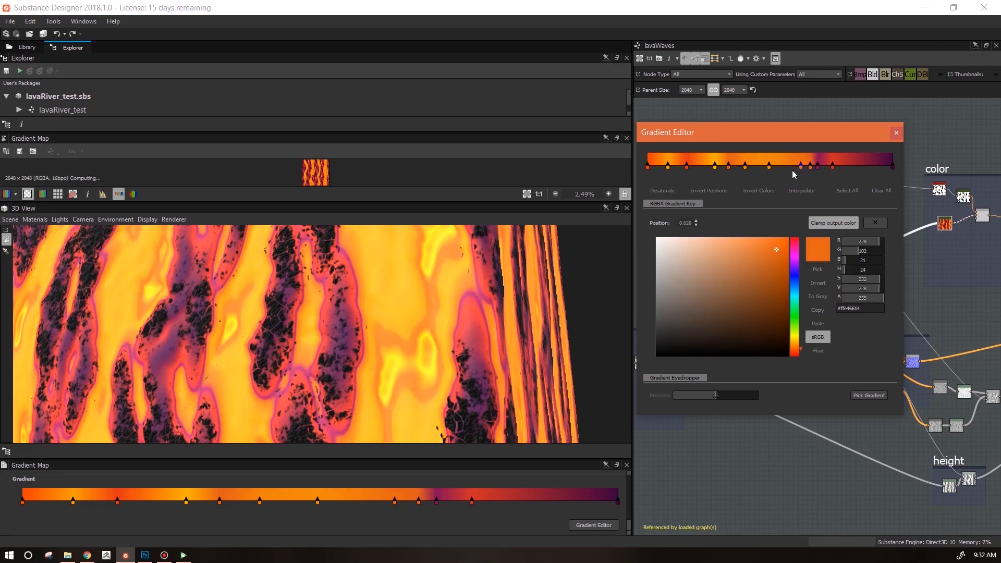
pyautogui.click(797, 161)
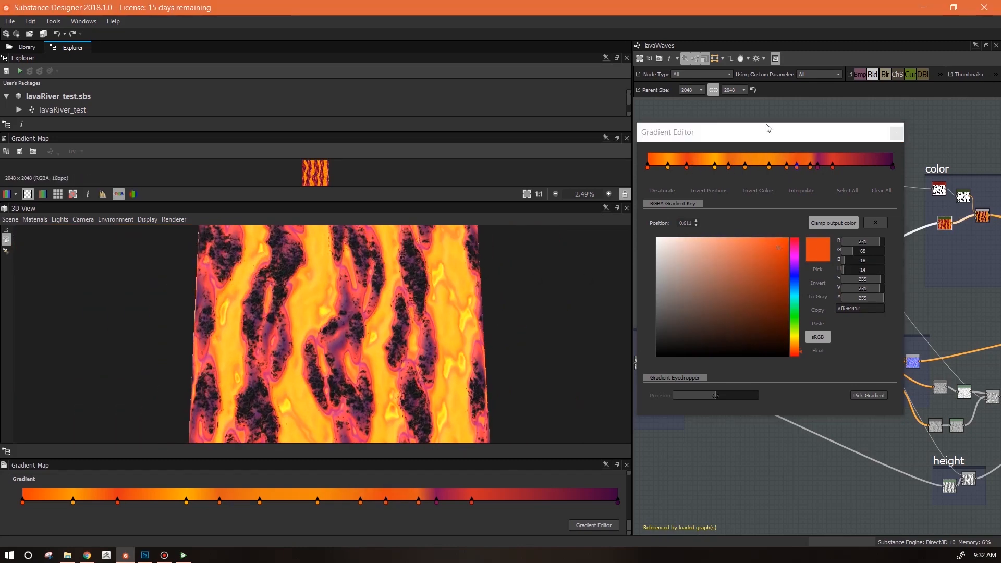
pyautogui.moveTo(766, 129); pyautogui.dragTo(797, 125)
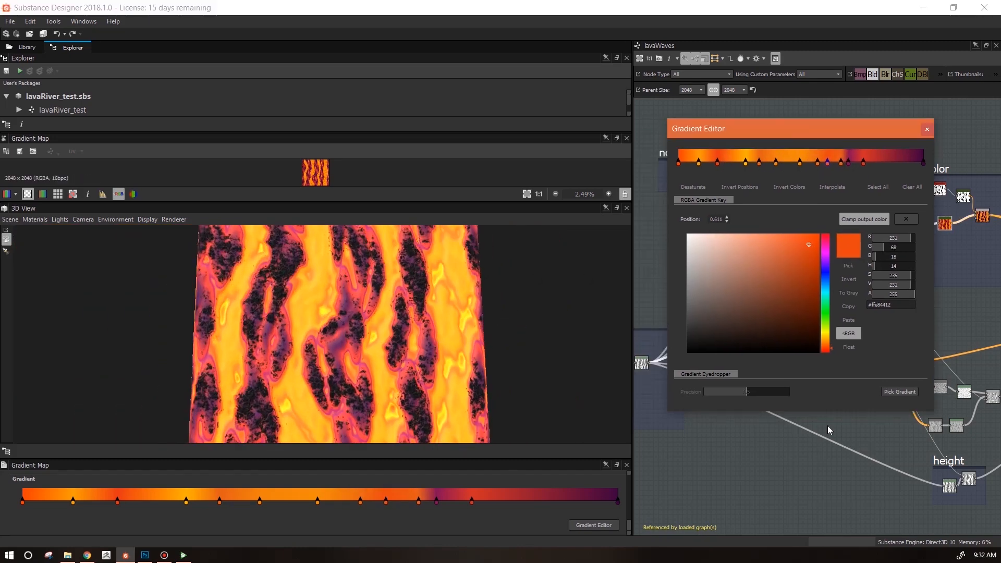
pyautogui.click(758, 471)
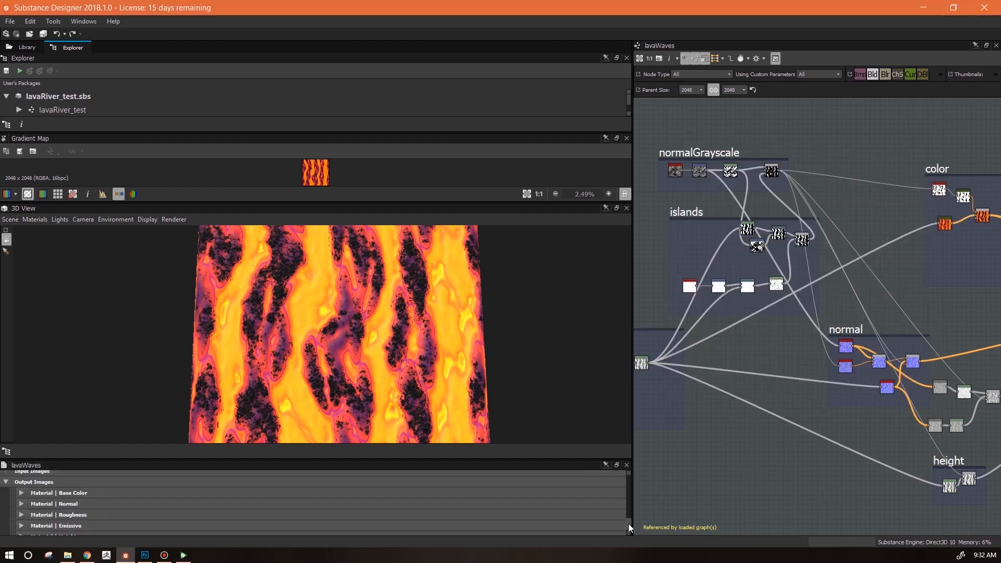
# Set the lavaWaves graph's turn parameter to 90 and inspect the horizontal lava pattern
pyautogui.scroll(10, 568, 521)
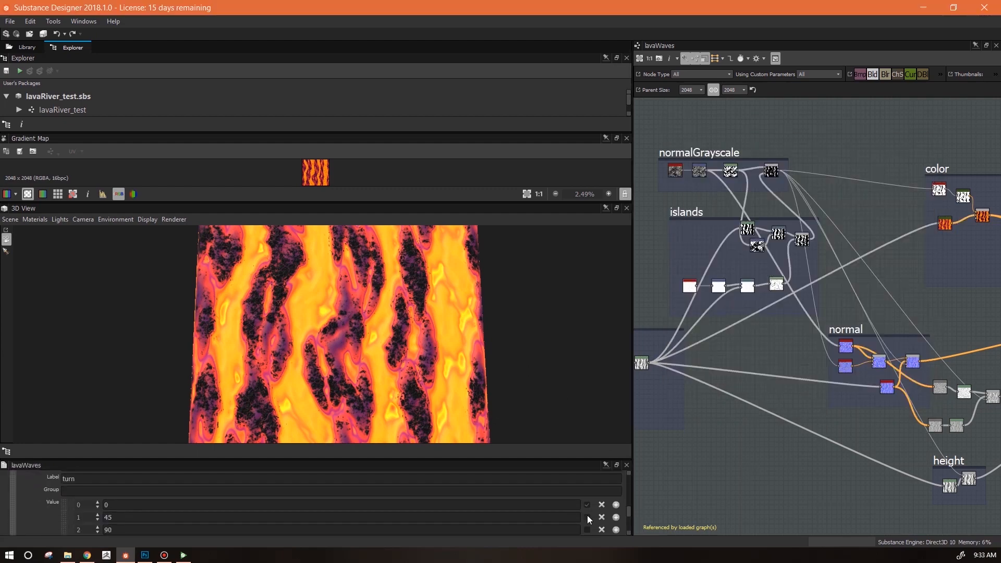
pyautogui.click(587, 516)
pyautogui.click(587, 529)
pyautogui.scroll(3, 420, 360)
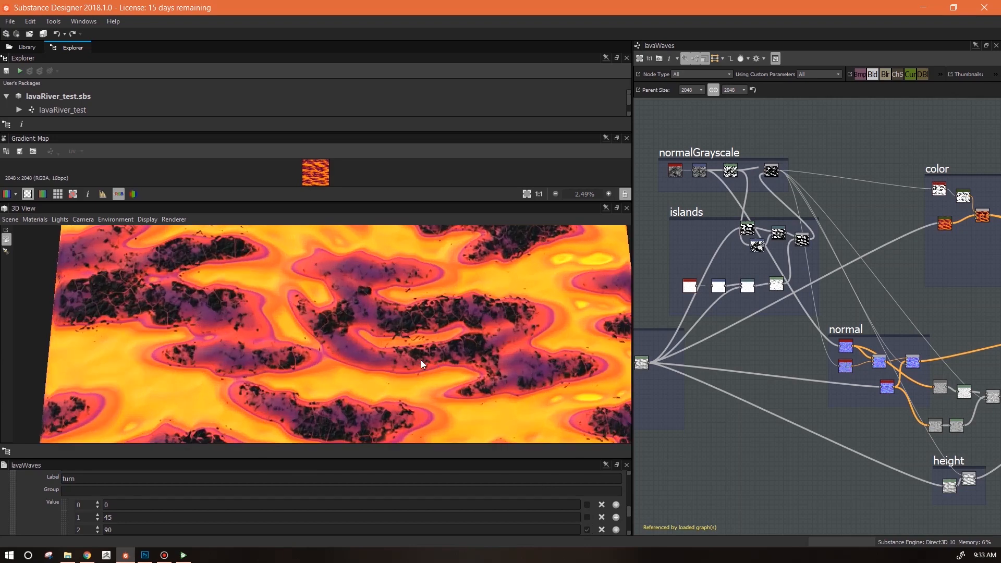
# Add and spread extra color keys across the red-to-purple section of the lava Gradient Map
pyautogui.click(944, 223)
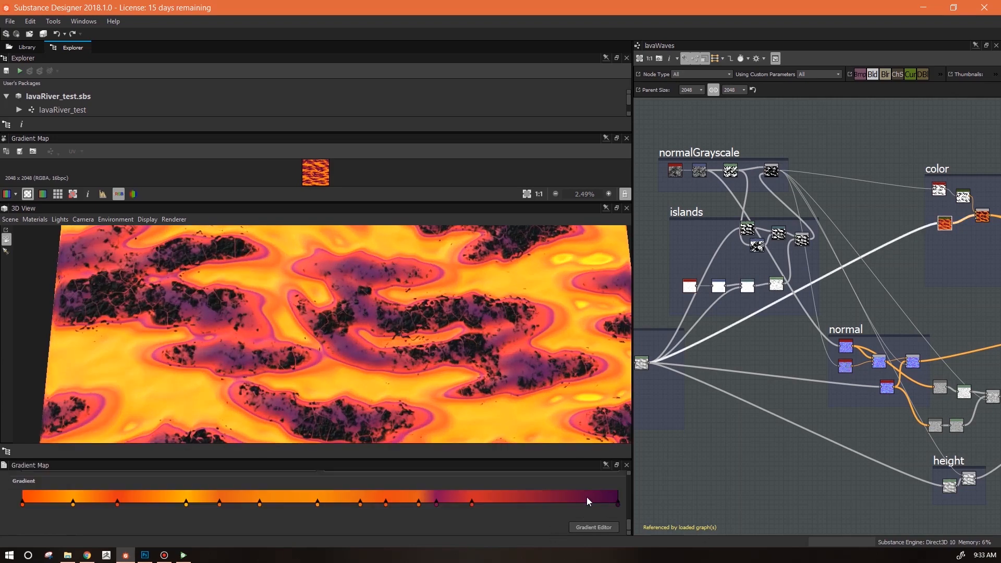
pyautogui.doubleClick(527, 503)
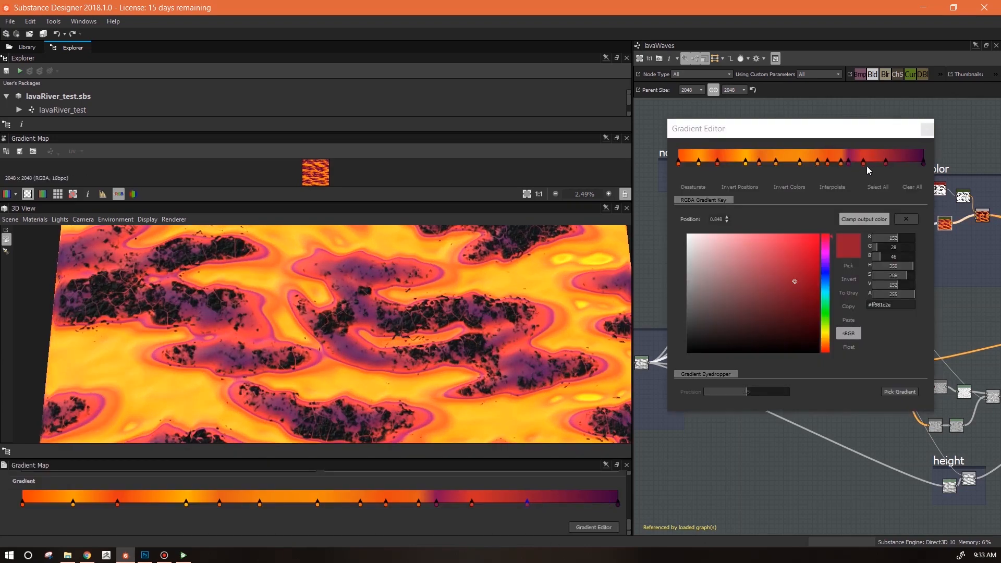
pyautogui.moveTo(864, 163); pyautogui.dragTo(890, 163)
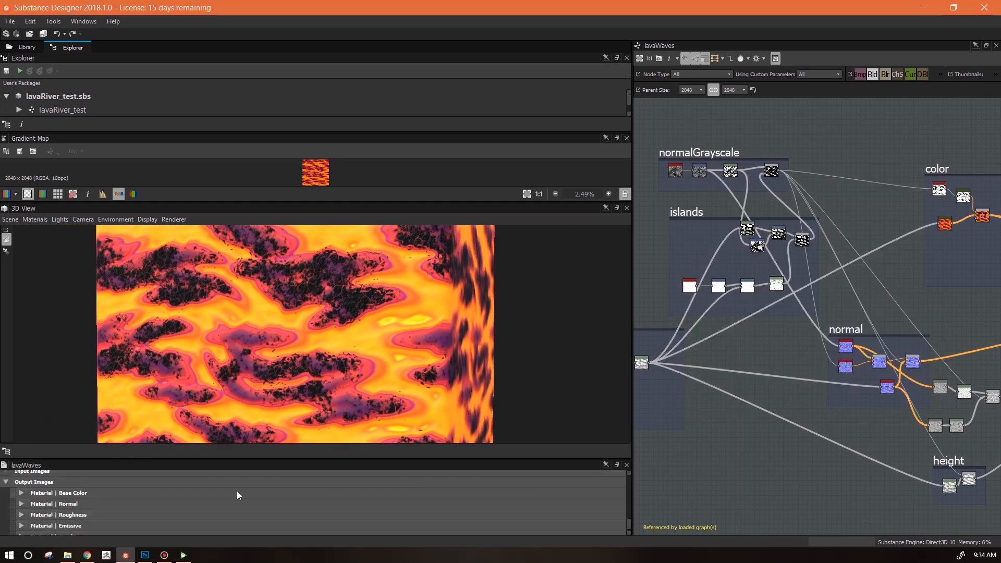
# Set the turn parameter to 0 and inspect the vertical lava flow in 3D
pyautogui.moveTo(629, 501); pyautogui.dragTo(628, 512)
pyautogui.click(587, 507)
pyautogui.click(588, 495)
pyautogui.keyDown('alt'); pyautogui.moveTo(324, 313); pyautogui.dragTo(423, 326); pyautogui.keyUp('alt')
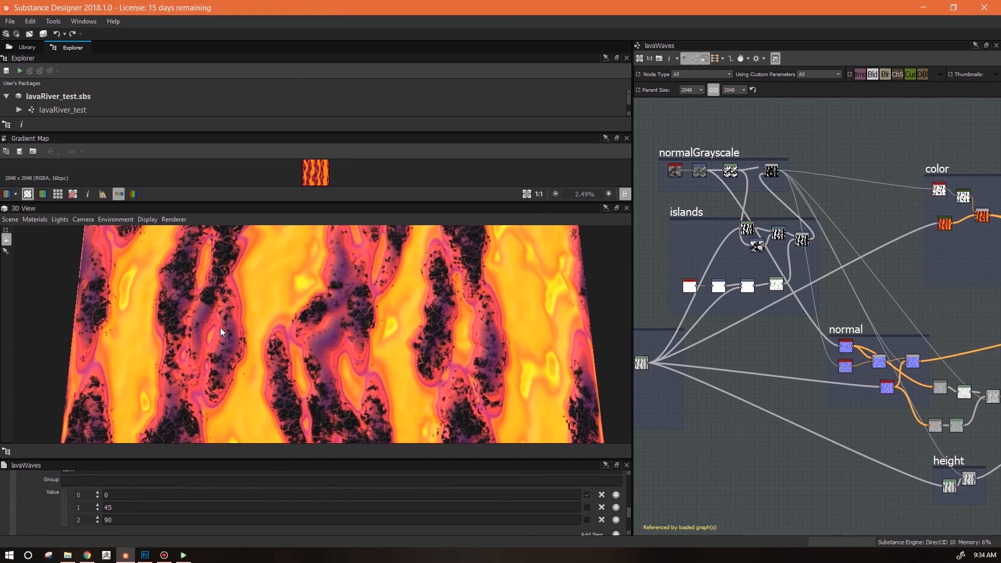
# Insert a bright orange key into the lava gradient's red section, just past the purple key
pyautogui.click(944, 224)
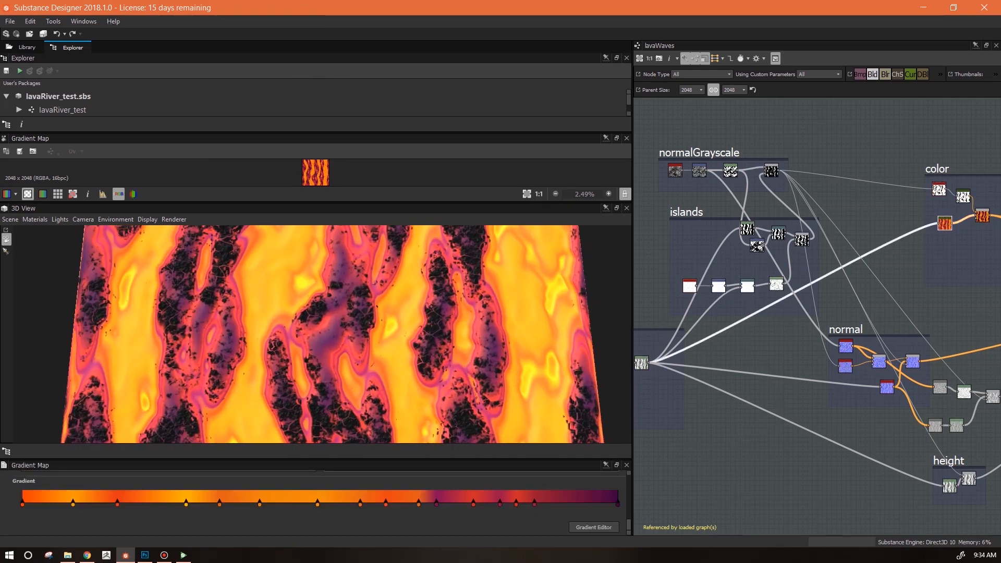
pyautogui.moveTo(478, 515); pyautogui.dragTo(479, 515)
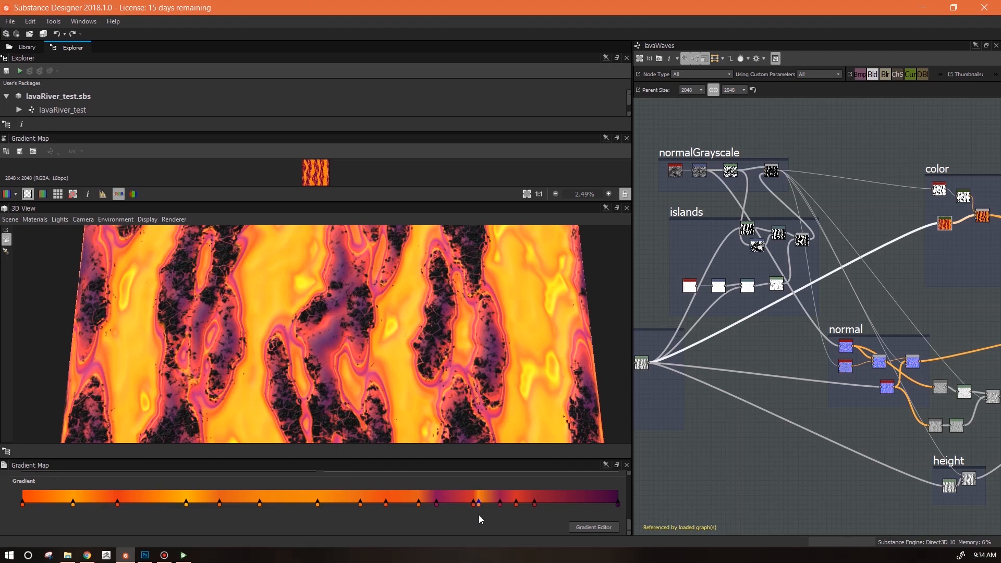
pyautogui.keyDown('alt'); pyautogui.moveTo(491, 389); pyautogui.dragTo(546, 350); pyautogui.keyUp('alt')
pyautogui.click(780, 483)
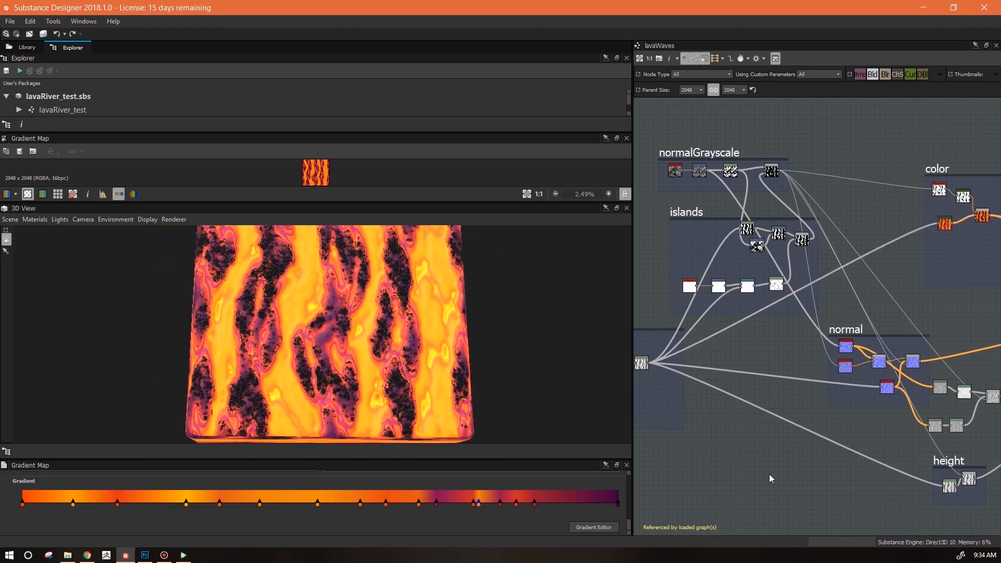
# Set the turn parameter to 45 and inspect the diagonal lava pattern up close
pyautogui.moveTo(630, 521); pyautogui.dragTo(630, 514)
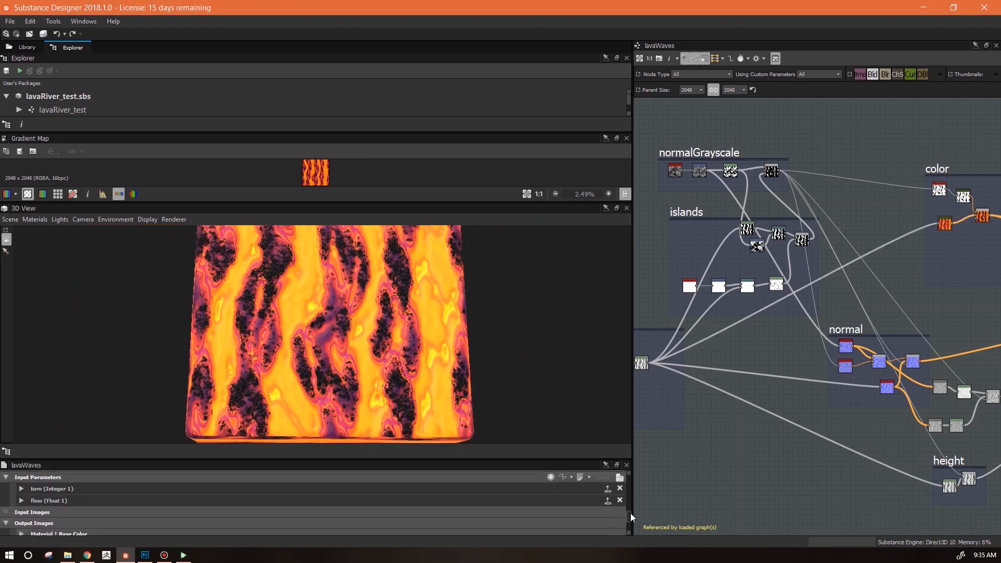
pyautogui.click(22, 494)
pyautogui.moveTo(628, 500); pyautogui.dragTo(631, 511)
pyautogui.click(587, 501)
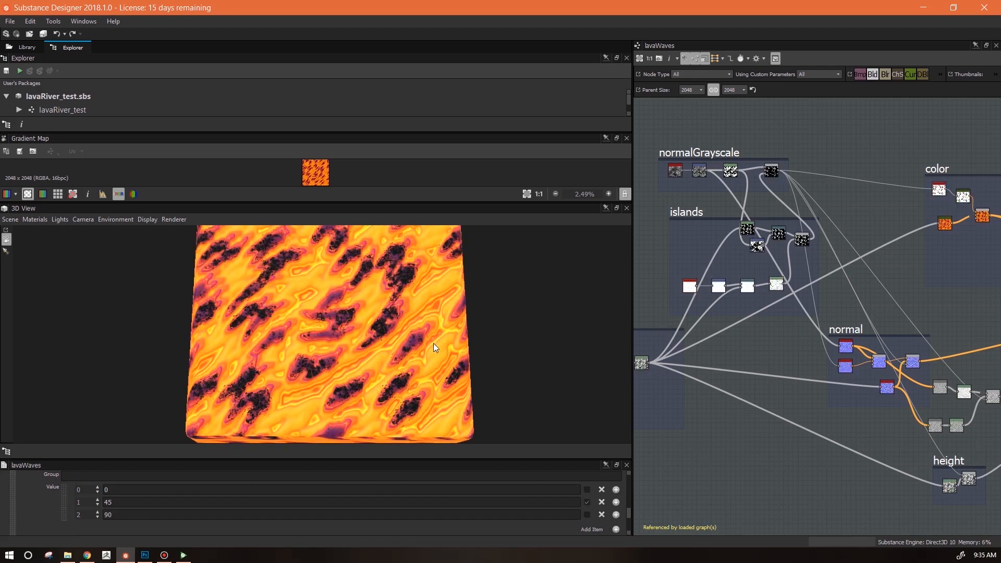
pyautogui.scroll(5, 433, 343)
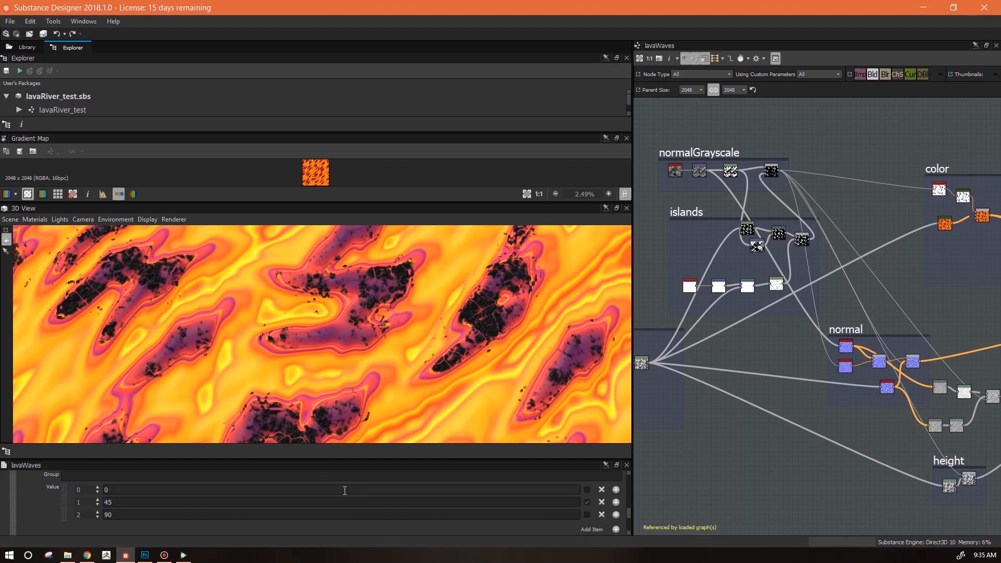
# Set the turn parameter to 90 and check the lava pattern from far and near
pyautogui.click(587, 515)
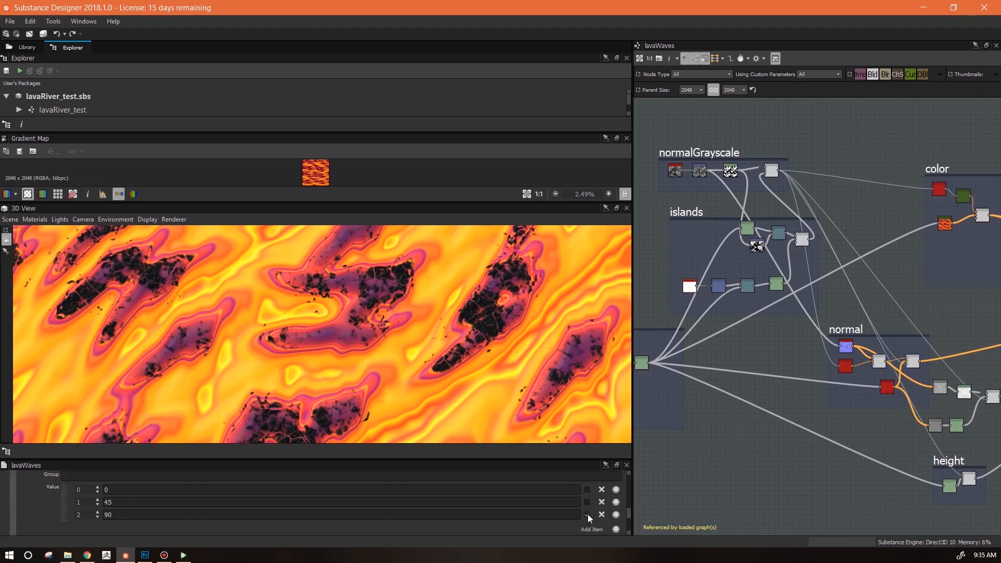
pyautogui.scroll(-5, 412, 312)
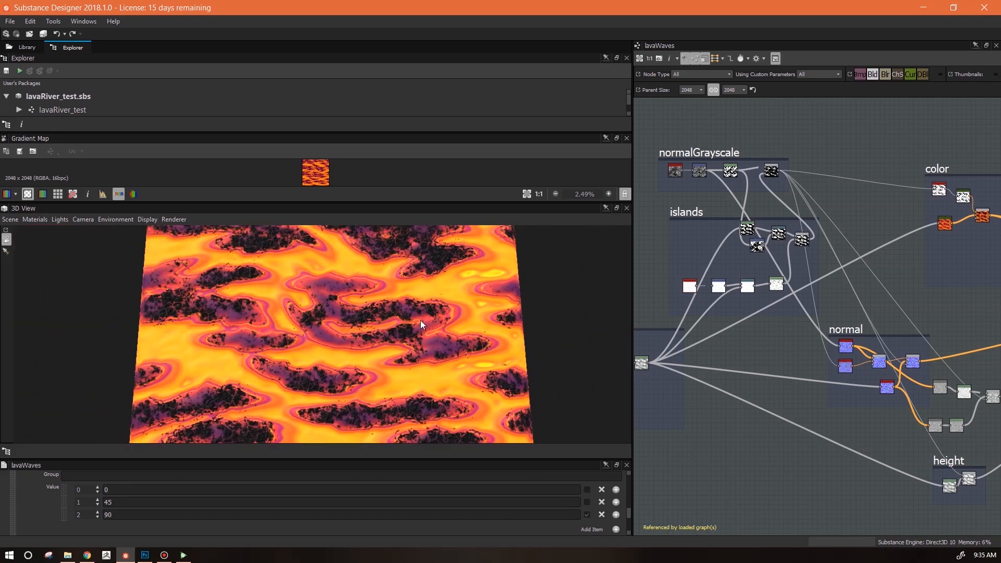
pyautogui.scroll(5, 438, 342)
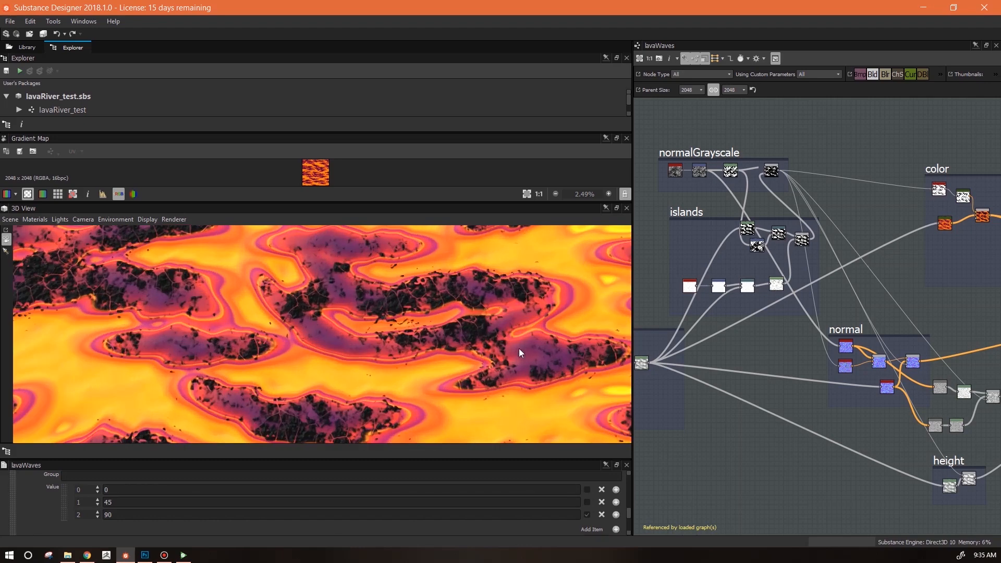
# Add an orange key and dark purple keys toward the dark end of the lava Gradient Map
pyautogui.moveTo(762, 339); pyautogui.dragTo(669, 378, button='middle')
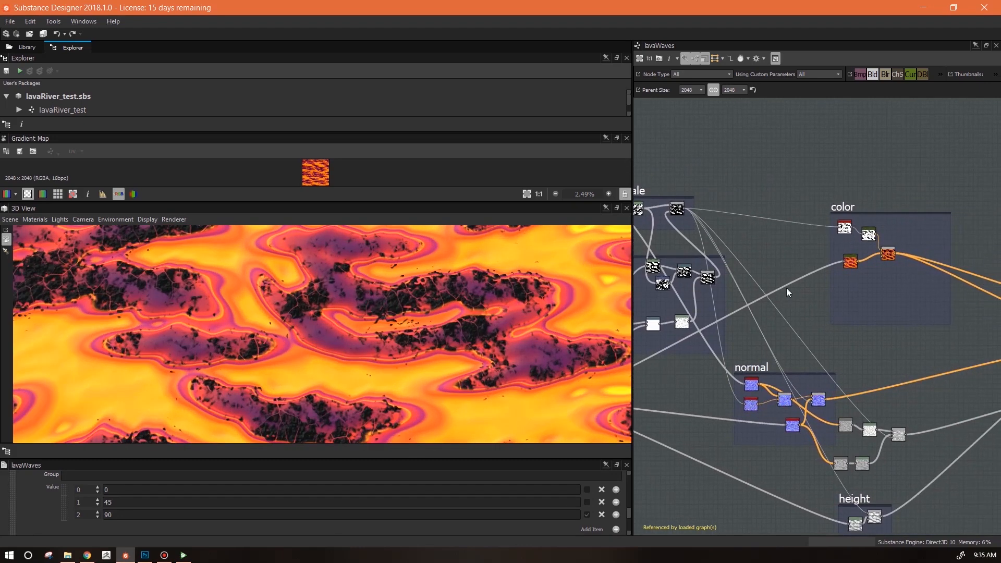
pyautogui.click(848, 263)
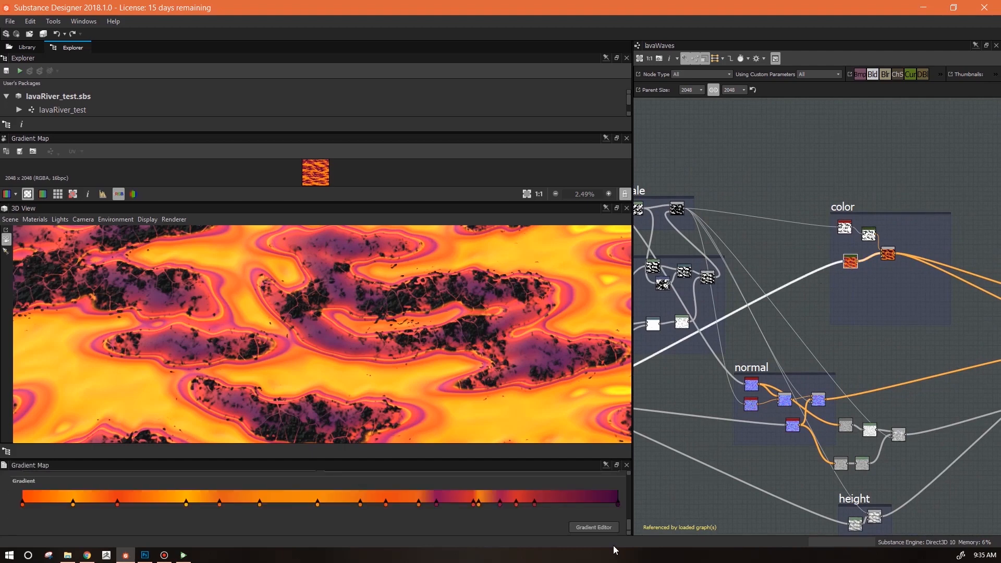
pyautogui.moveTo(534, 506); pyautogui.dragTo(589, 508)
pyautogui.hotkey('ctrl', 'z')
pyautogui.moveTo(607, 504)
pyautogui.mouseDown()
pyautogui.moveTo(417, 501)
pyautogui.moveTo(603, 505)
pyautogui.mouseUp()
pyautogui.keyDown('alt'); pyautogui.moveTo(392, 292); pyautogui.dragTo(393, 322); pyautogui.keyUp('alt')
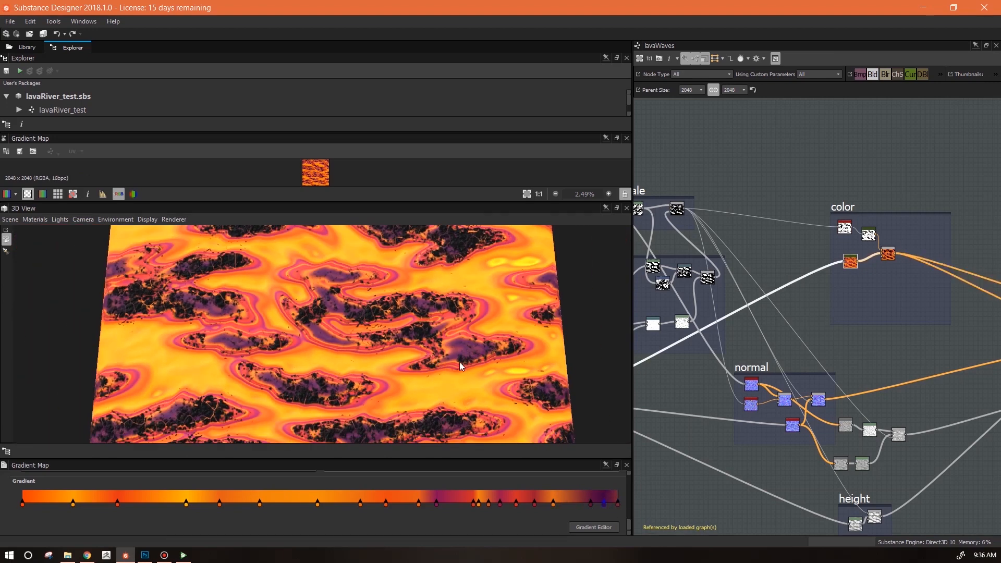
pyautogui.moveTo(357, 302); pyautogui.dragTo(387, 323, button='right')
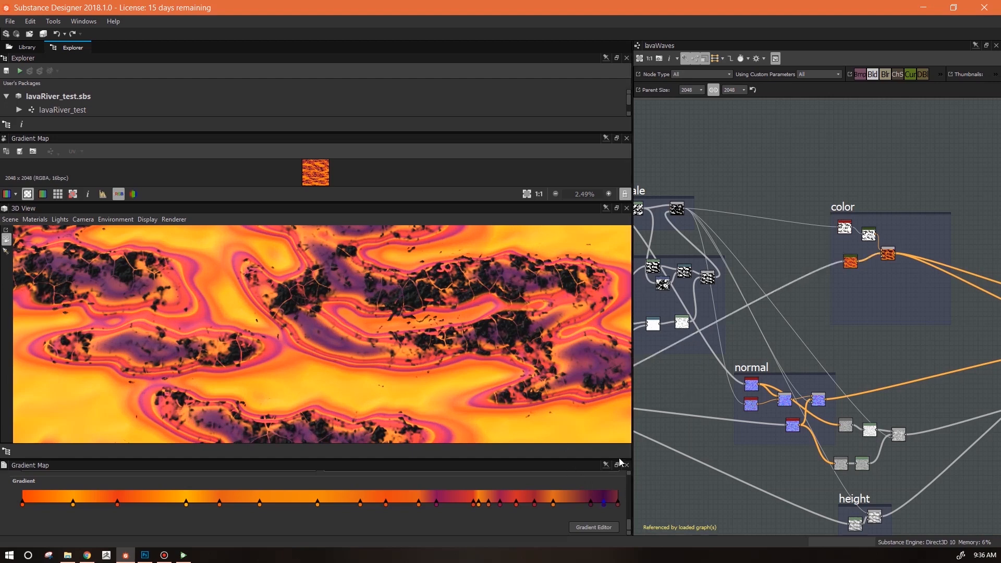
# Reopen the turn parameter's values and switch its value to 45
pyautogui.moveTo(628, 517); pyautogui.dragTo(629, 505)
pyautogui.click(21, 508)
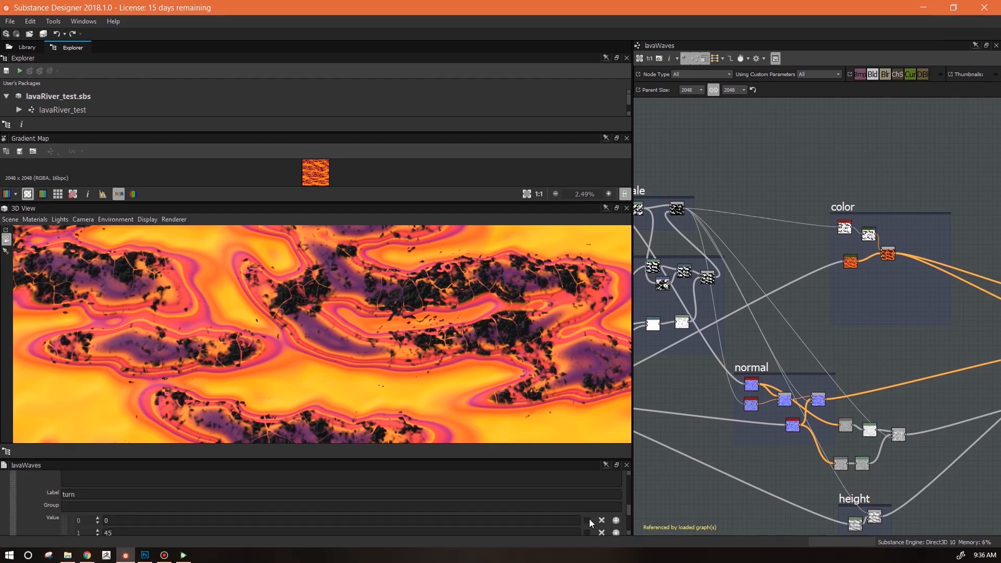
pyautogui.click(588, 520)
pyautogui.click(586, 532)
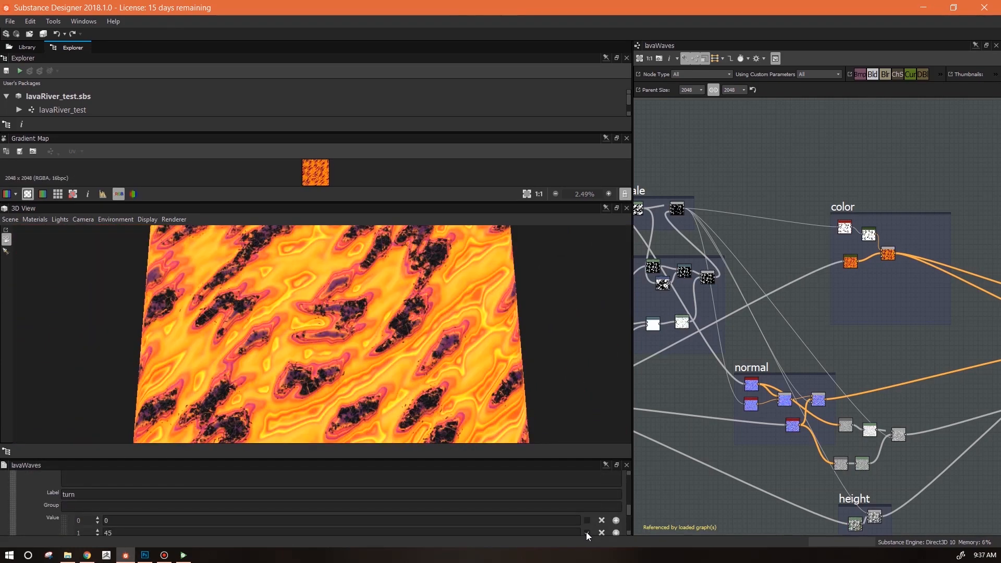
# Switch the turn parameter back to 90 and view the material from above
pyautogui.moveTo(630, 494); pyautogui.dragTo(630, 511)
pyautogui.click(586, 499)
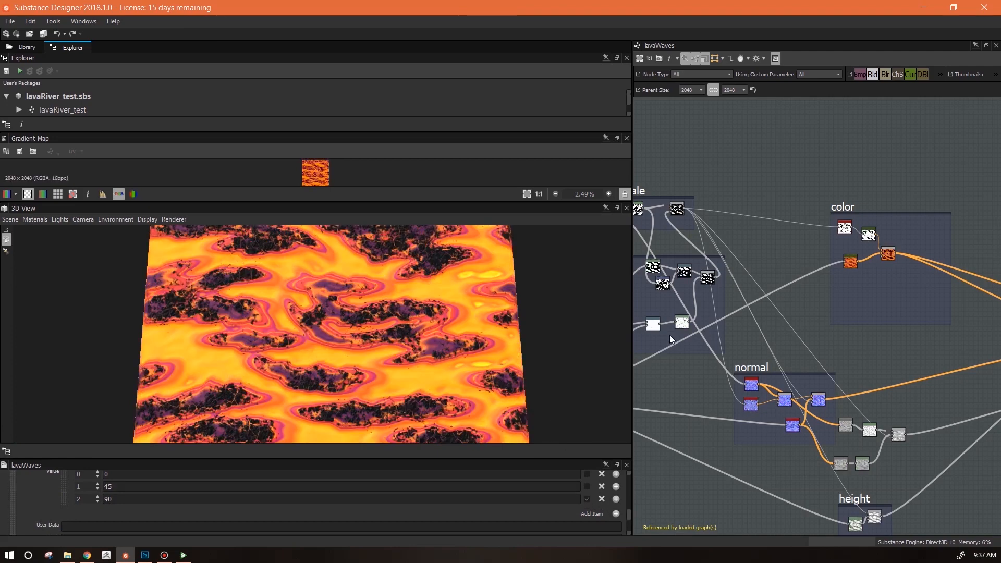
pyautogui.moveTo(591, 377); pyautogui.dragTo(521, 355)
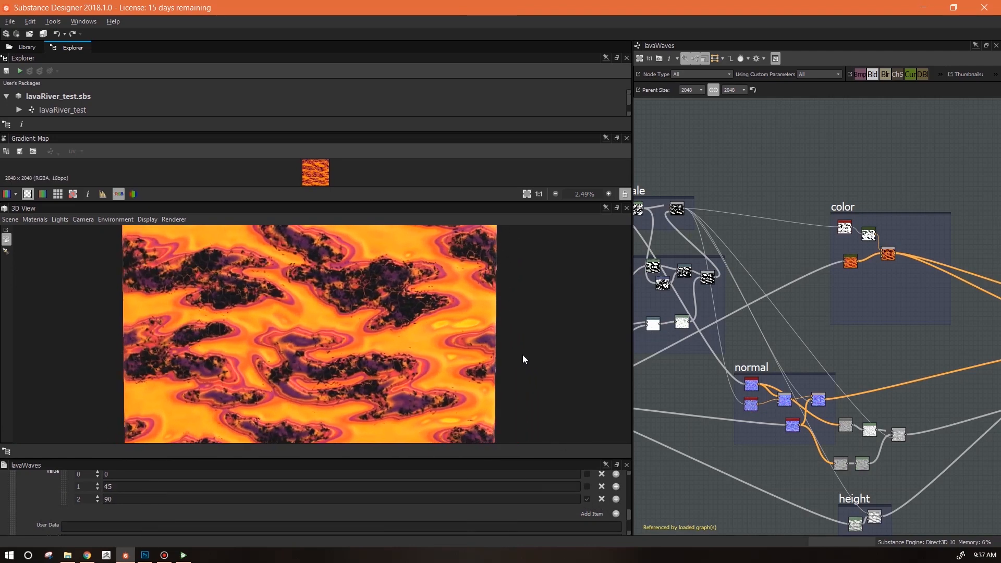
# Widen the graph area and open the color frame's Blend node for viewing and editing
pyautogui.moveTo(631, 370); pyautogui.dragTo(420, 355)
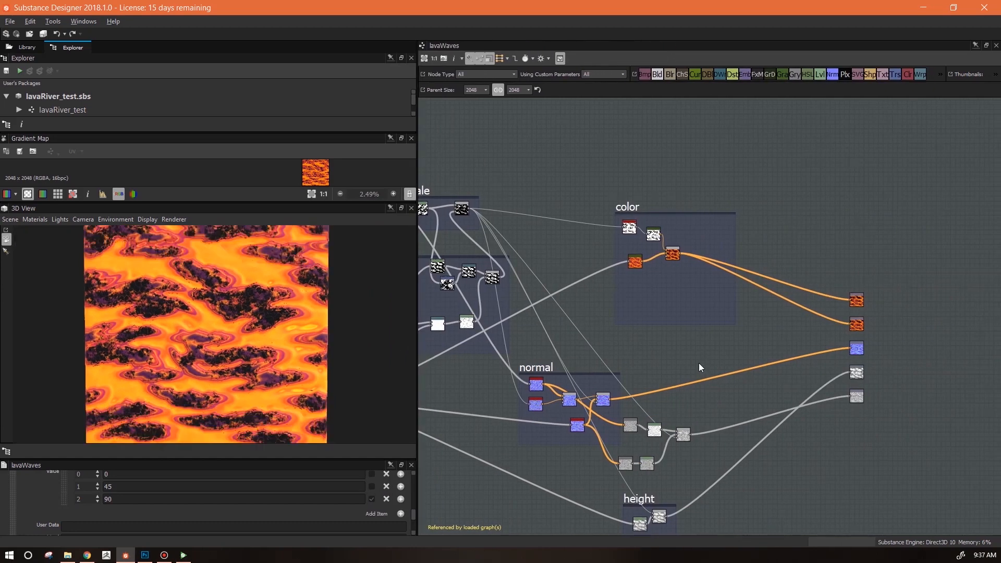
pyautogui.moveTo(698, 363); pyautogui.dragTo(739, 430, button='middle')
pyautogui.scroll(5, 721, 391)
pyautogui.moveTo(686, 342); pyautogui.dragTo(773, 411, button='middle')
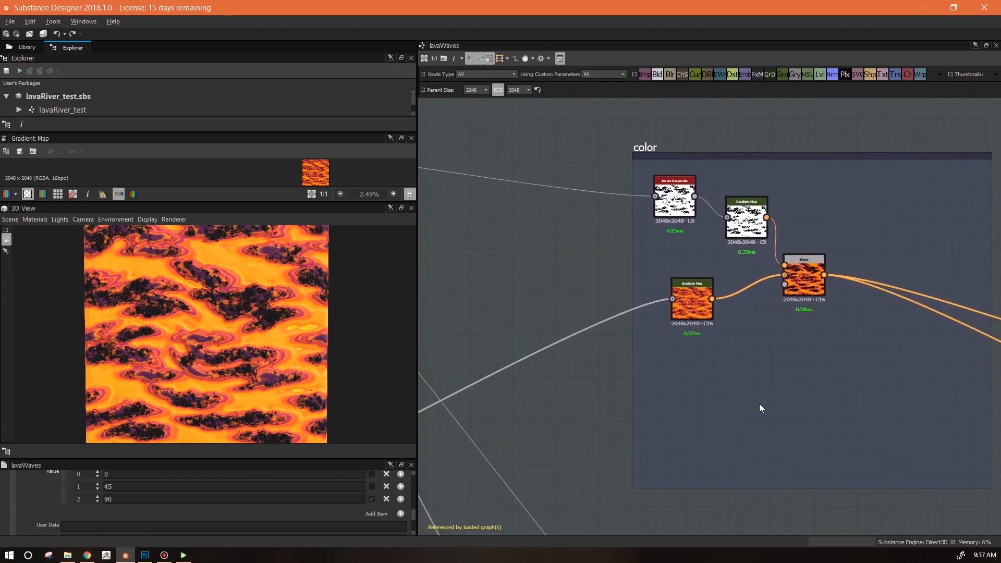
pyautogui.doubleClick(805, 277)
pyautogui.scroll(2, 866, 312)
# Add a Grayscale Image Input node to the color frame and place it below the lava Gradient Map
pyautogui.rightClick(794, 179)
pyautogui.moveTo(810, 183)
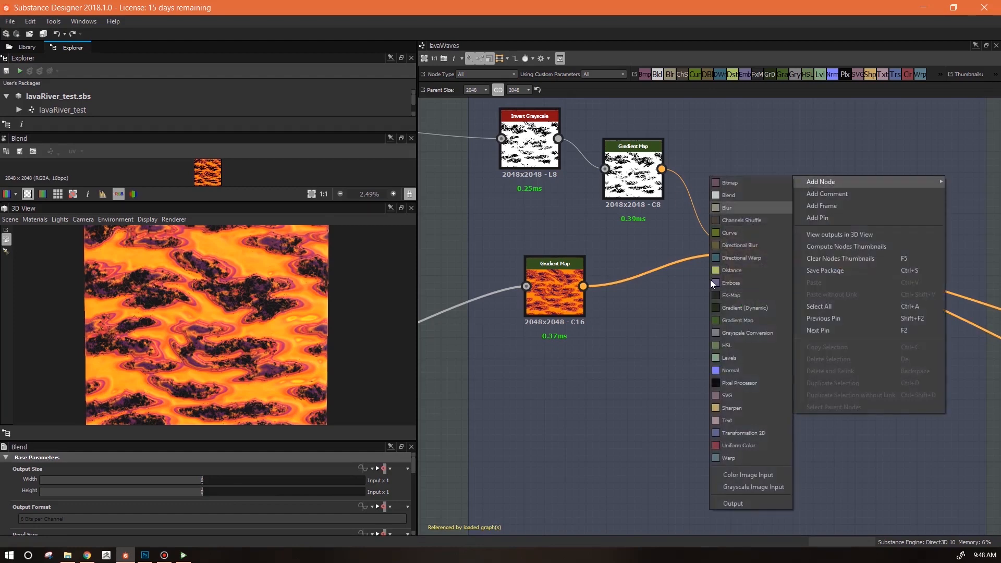
pyautogui.click(758, 489)
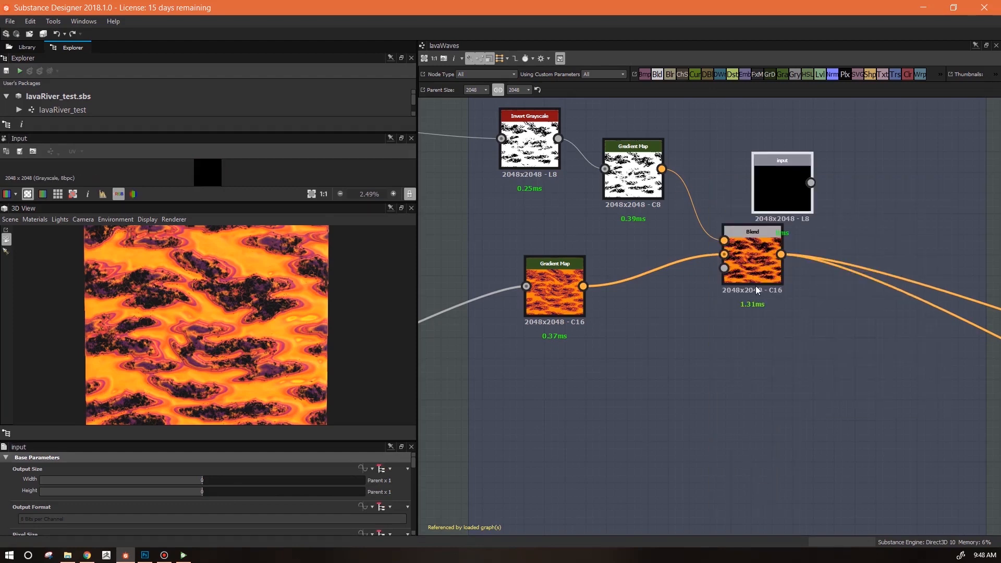
pyautogui.moveTo(794, 172); pyautogui.dragTo(594, 423)
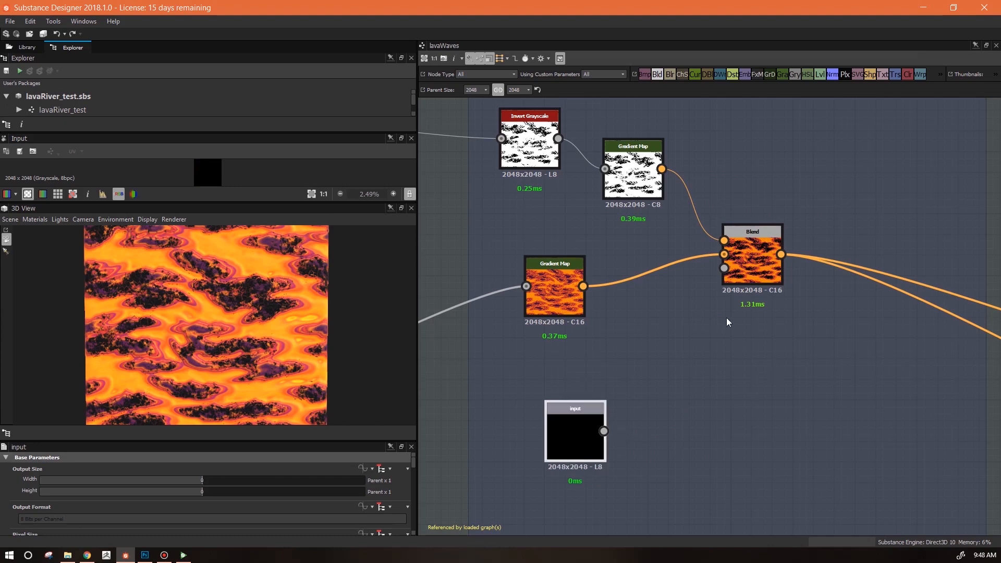
# Add a second Blend node in the color frame and connect the existing Blend's output to its foreground
pyautogui.moveTo(807, 359); pyautogui.dragTo(756, 362, button='middle')
pyautogui.moveTo(655, 74); pyautogui.dragTo(879, 198)
pyautogui.moveTo(730, 256); pyautogui.dragTo(875, 195)
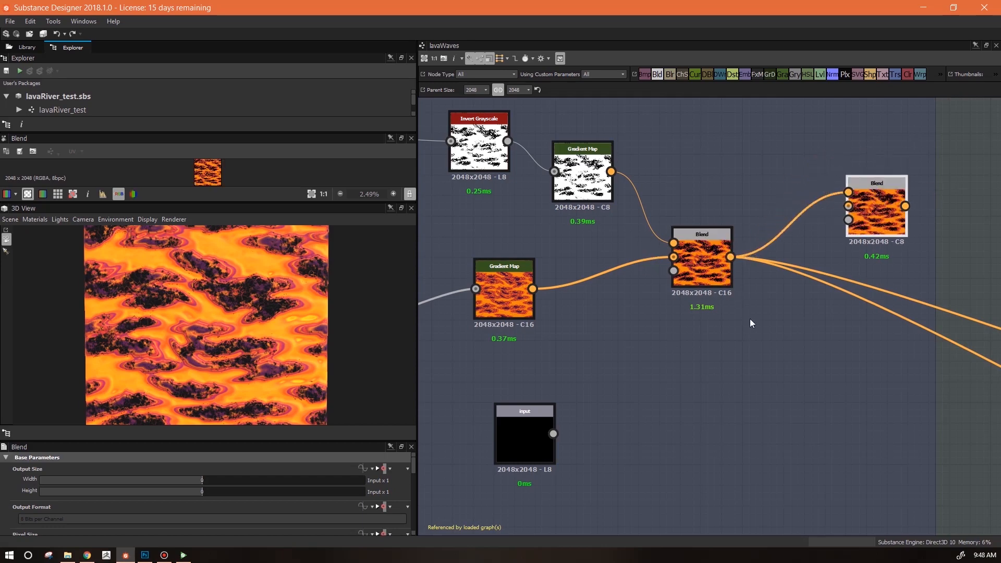
# Examine the normal and height frames, the output nodes and the connections around the color frame
pyautogui.scroll(-3, 765, 349)
pyautogui.moveTo(765, 386); pyautogui.dragTo(602, 111, button='middle')
pyautogui.scroll(-2, 664, 285)
pyautogui.moveTo(664, 407); pyautogui.dragTo(789, 501, button='middle')
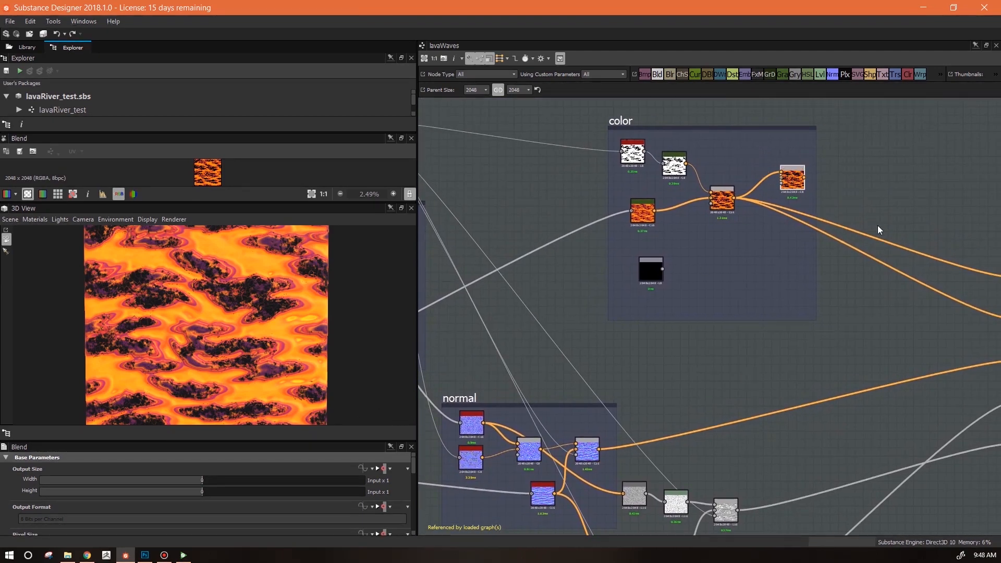
pyautogui.moveTo(765, 386); pyautogui.dragTo(762, 251, button='middle')
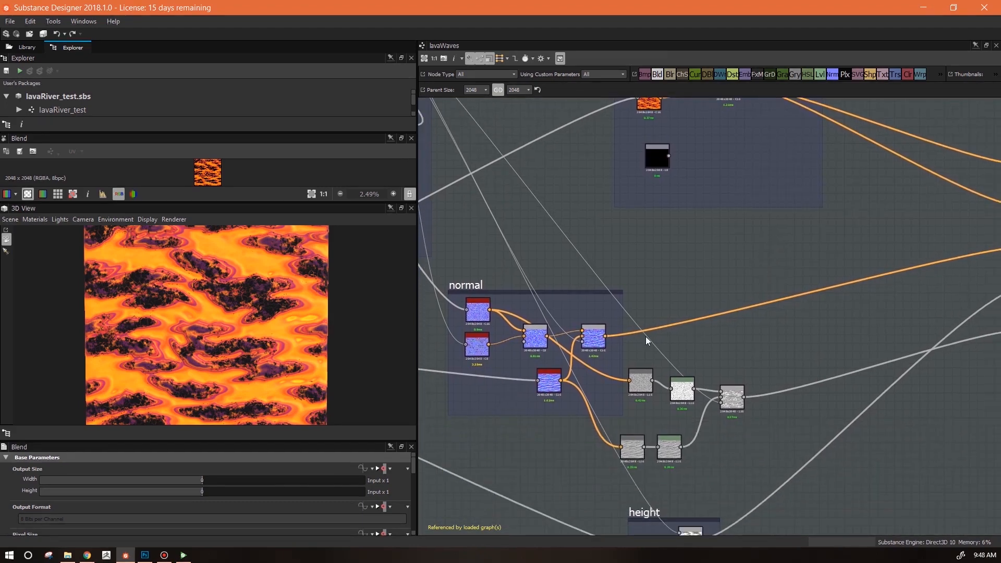
pyautogui.moveTo(830, 407); pyautogui.dragTo(787, 362, button='middle')
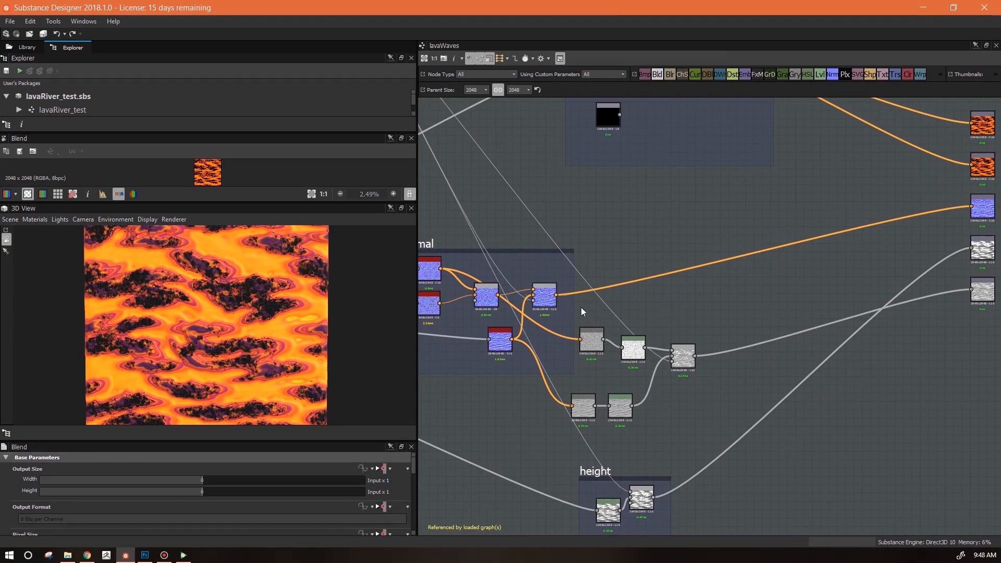
pyautogui.moveTo(789, 319); pyautogui.dragTo(814, 544, button='middle')
pyautogui.scroll(2, 803, 342)
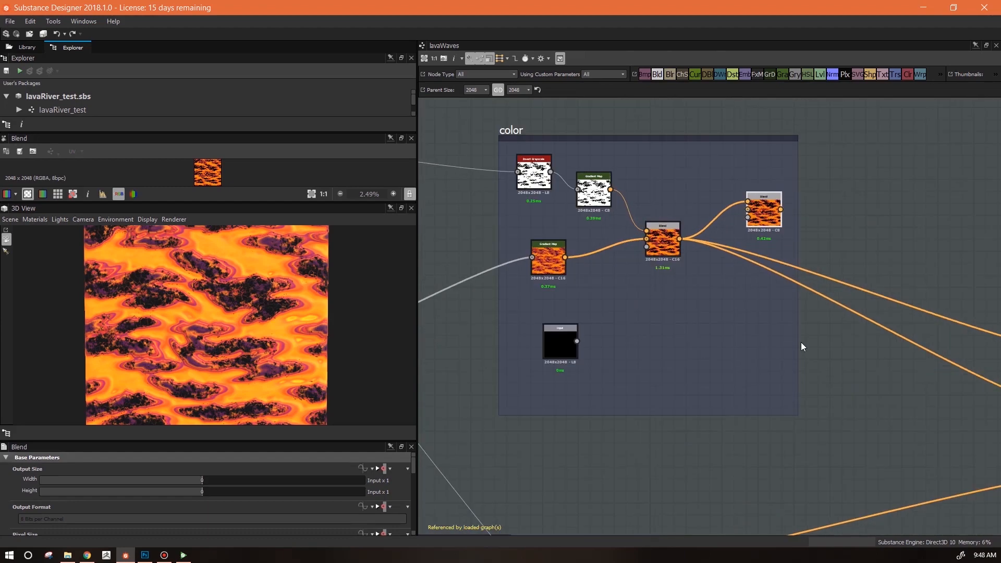
pyautogui.scroll(-1, 797, 343)
pyautogui.moveTo(793, 386); pyautogui.dragTo(794, 191, button='middle')
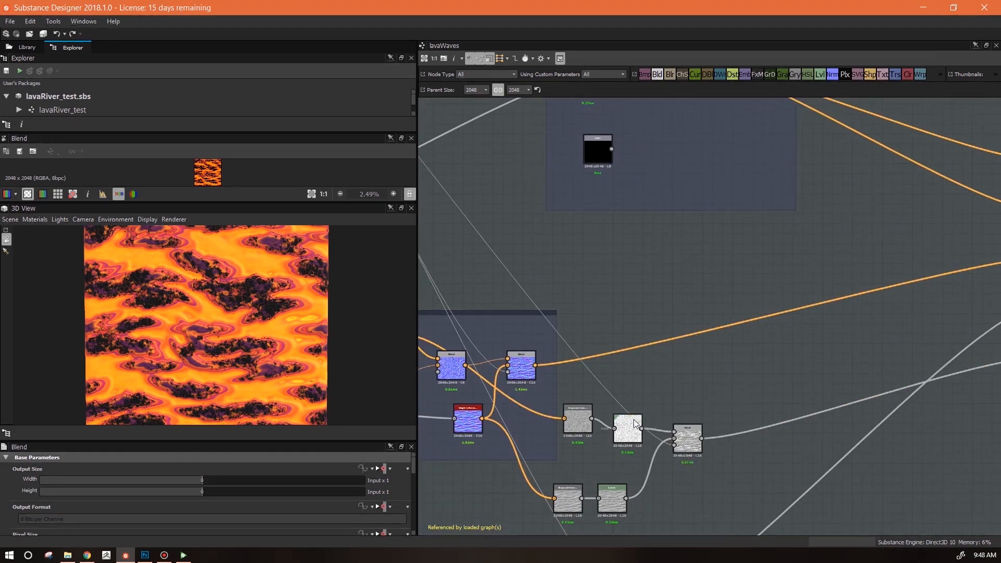
pyautogui.moveTo(788, 288); pyautogui.dragTo(808, 477, button='middle')
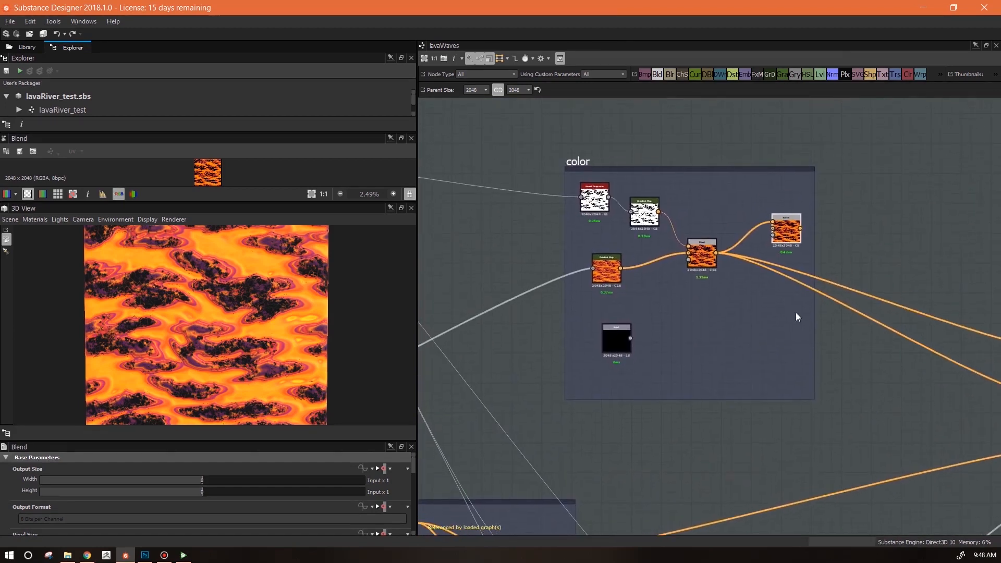
pyautogui.scroll(2, 799, 321)
pyautogui.moveTo(792, 311); pyautogui.dragTo(814, 319, button='middle')
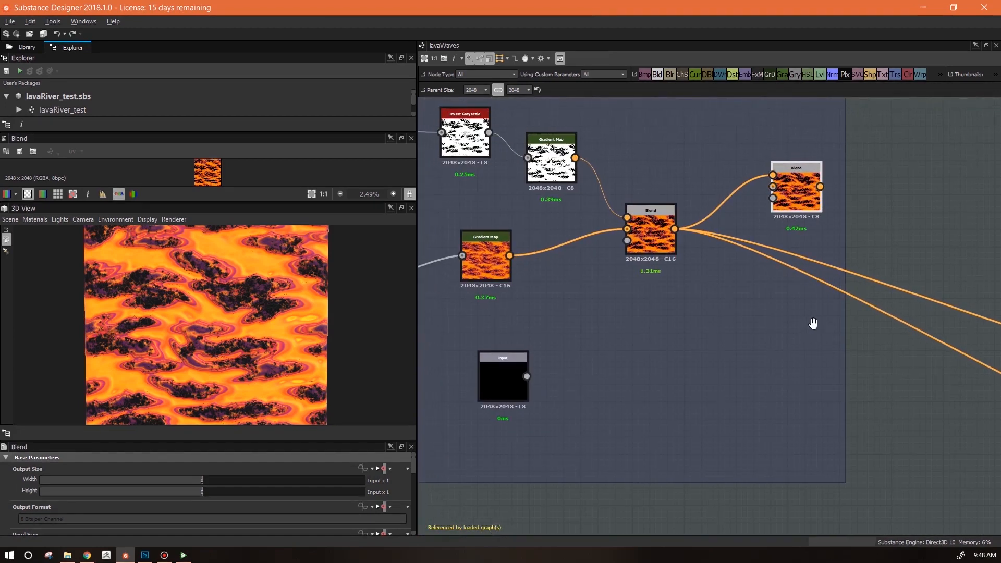
# Add the arrow bitmap from the library's own bitmaps, connect it to the new Blend's opacity and view the Blend
pyautogui.moveTo(796, 183); pyautogui.dragTo(786, 192)
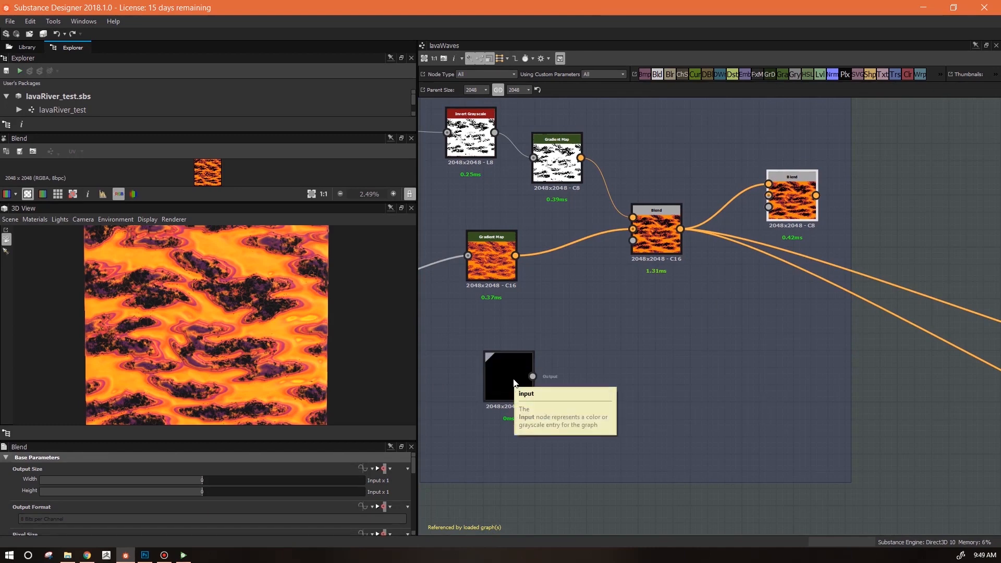
pyautogui.click(24, 47)
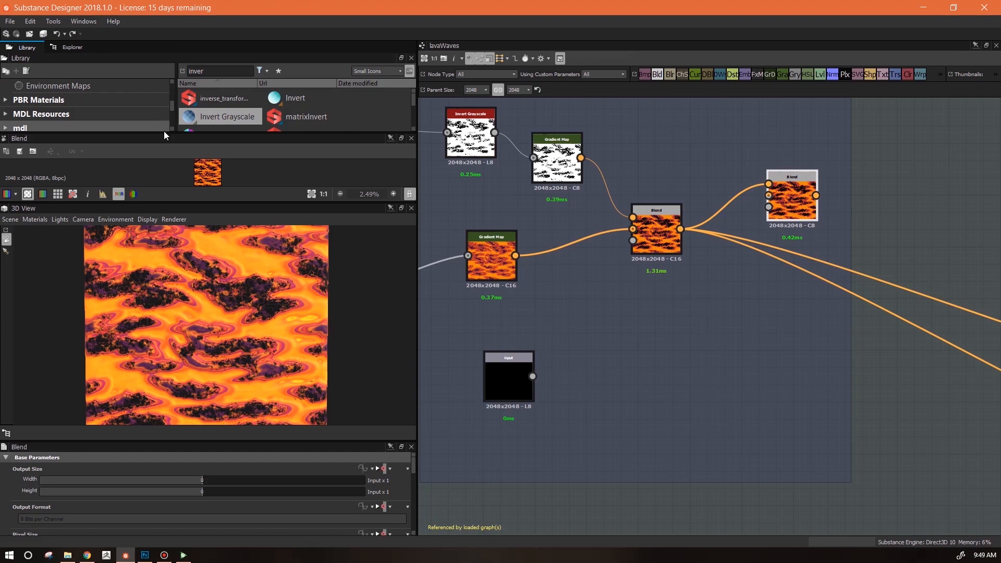
pyautogui.moveTo(163, 134); pyautogui.dragTo(164, 238)
pyautogui.click(40, 184)
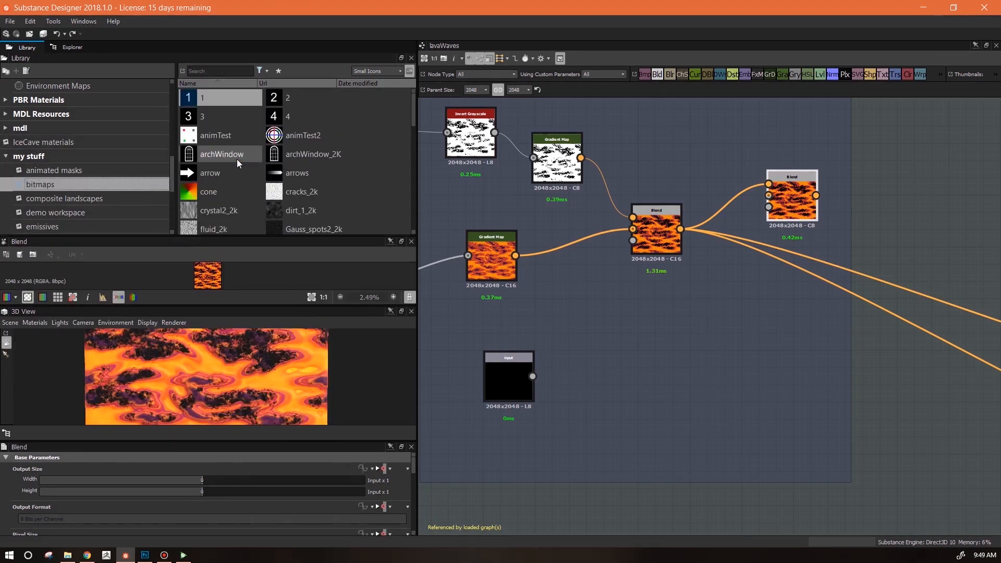
pyautogui.moveTo(208, 173); pyautogui.dragTo(585, 392)
pyautogui.click(650, 386)
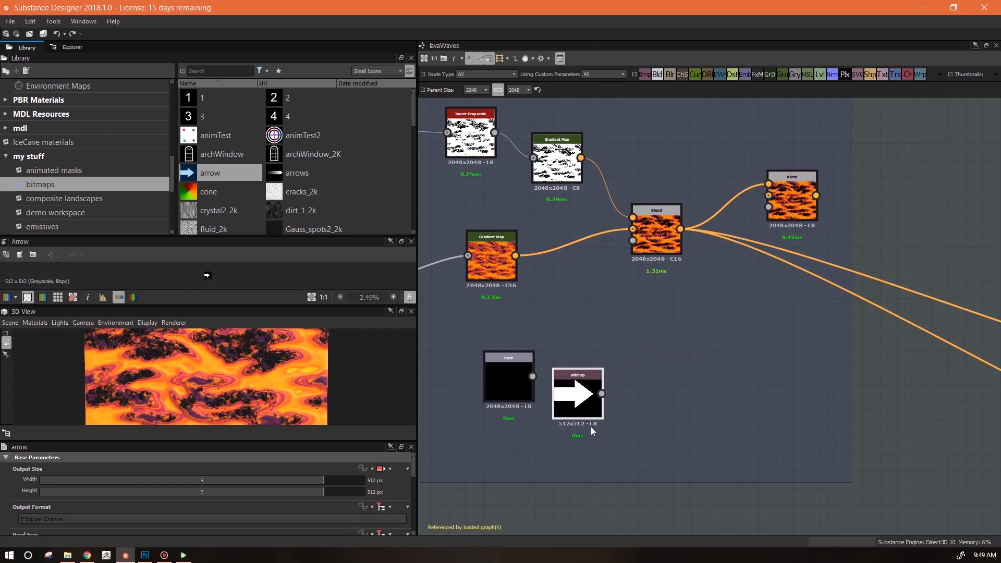
pyautogui.moveTo(601, 393); pyautogui.dragTo(768, 207)
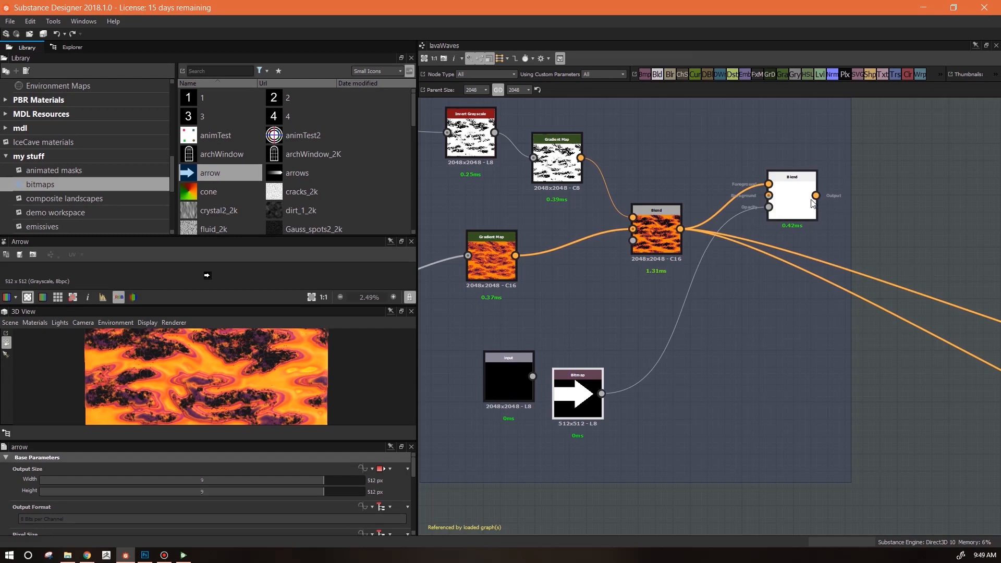
pyautogui.doubleClick(797, 210)
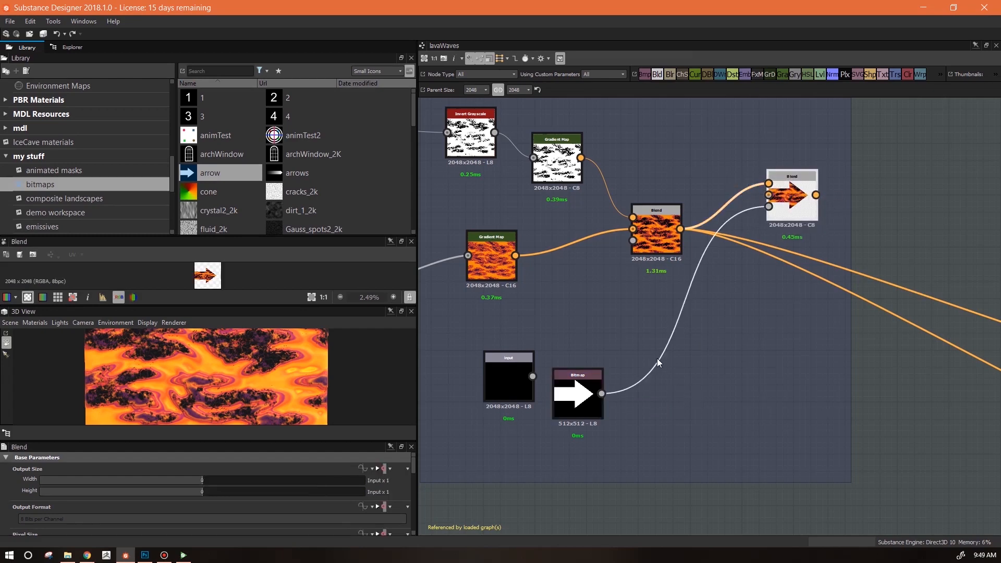
# Search the library for invert and insert an Invert Grayscale node between the arrow bitmap and the new Blend's opacity
pyautogui.click(238, 71)
pyautogui.write('invert')
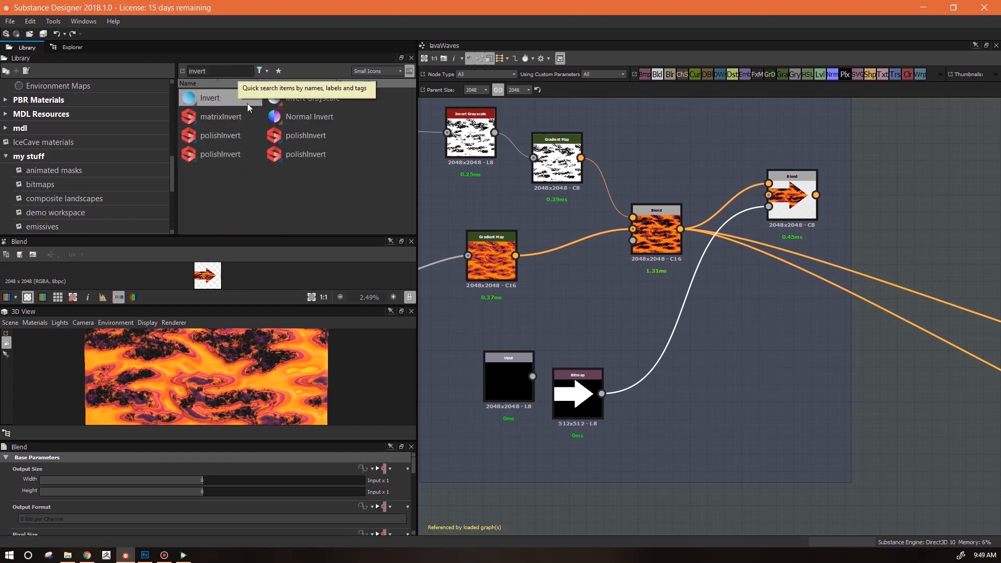
pyautogui.moveTo(302, 98); pyautogui.dragTo(670, 389)
pyautogui.moveTo(799, 186); pyautogui.dragTo(793, 213)
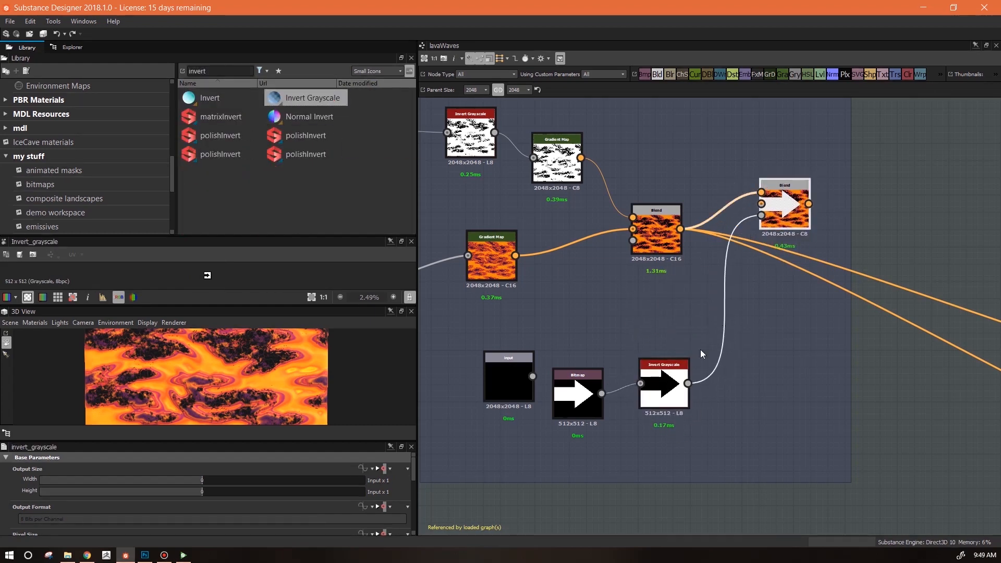
# Arrange the grayscale input node above the arrow bitmap, with the Invert Grayscale node beside and between them
pyautogui.moveTo(502, 371); pyautogui.dragTo(568, 311)
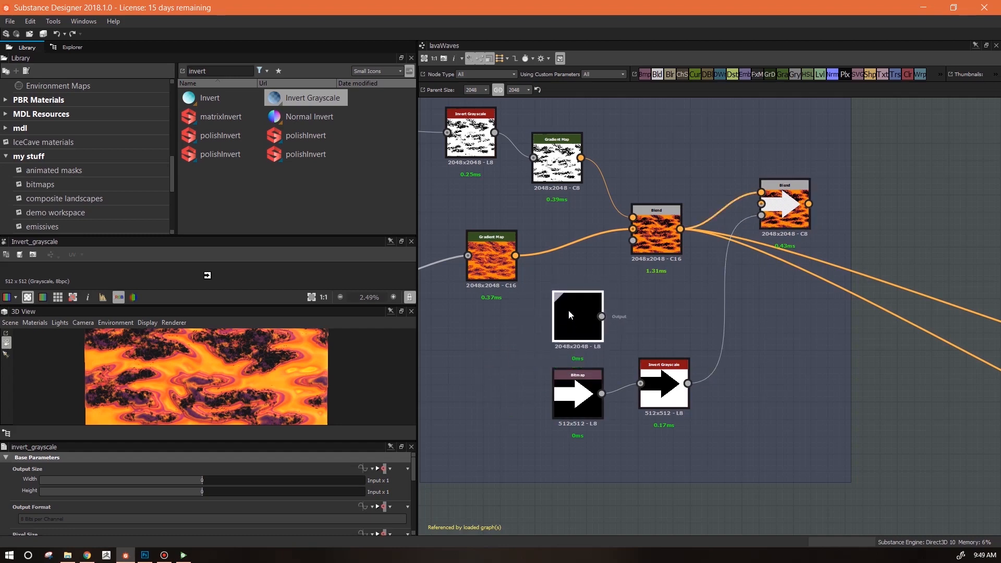
pyautogui.click(775, 205)
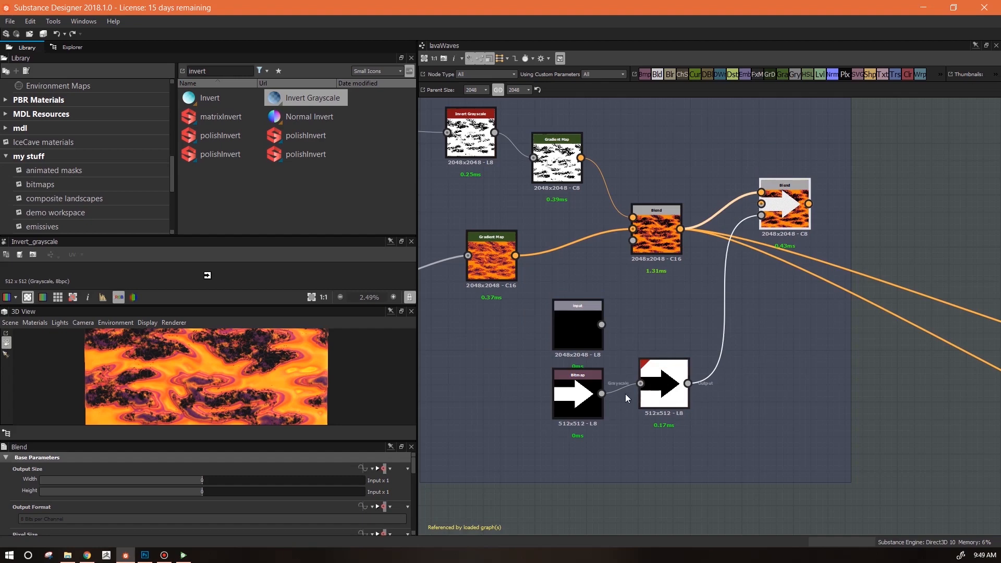
pyautogui.moveTo(584, 397); pyautogui.dragTo(586, 431)
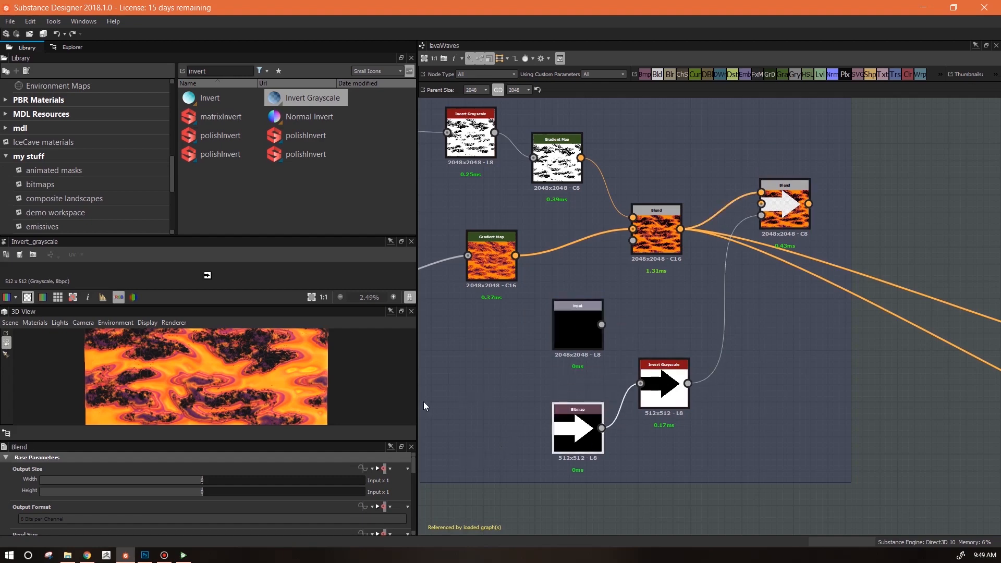
pyautogui.moveTo(674, 393); pyautogui.dragTo(676, 386)
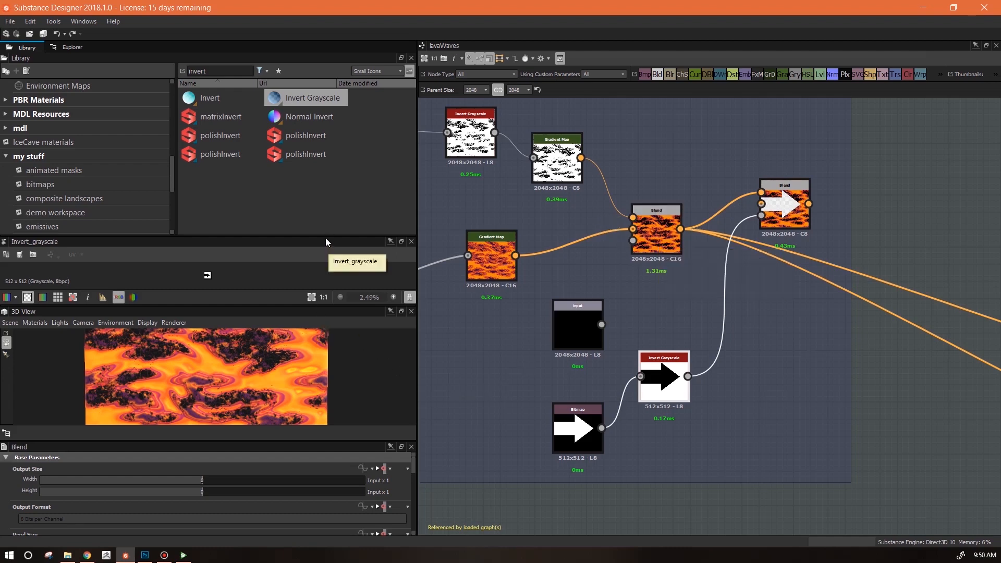
# Shrink the library area and enlarge the parameters area to show the arrow Invert Grayscale node's instance parameters
pyautogui.moveTo(325, 237); pyautogui.dragTo(333, 140)
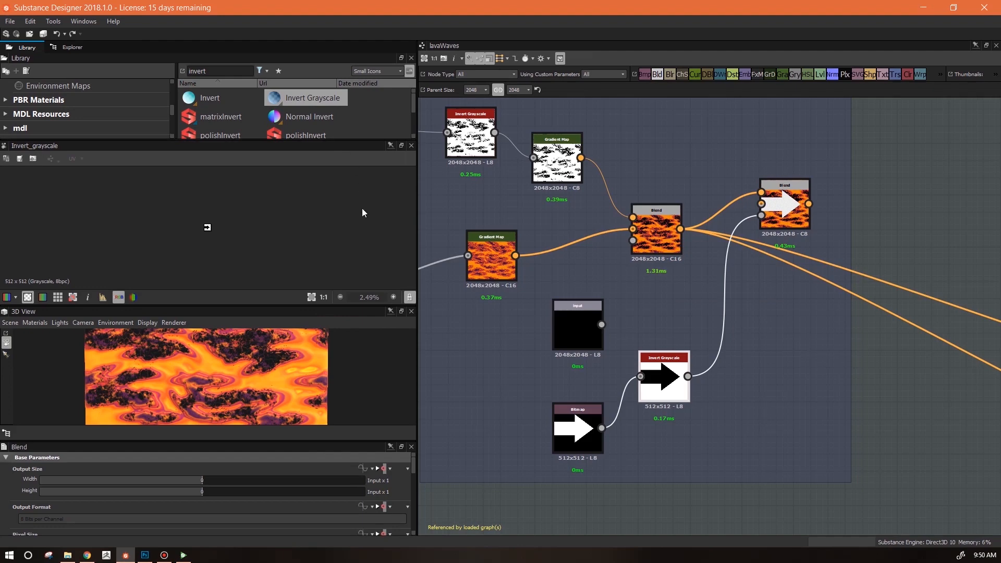
pyautogui.moveTo(323, 307); pyautogui.dragTo(323, 204)
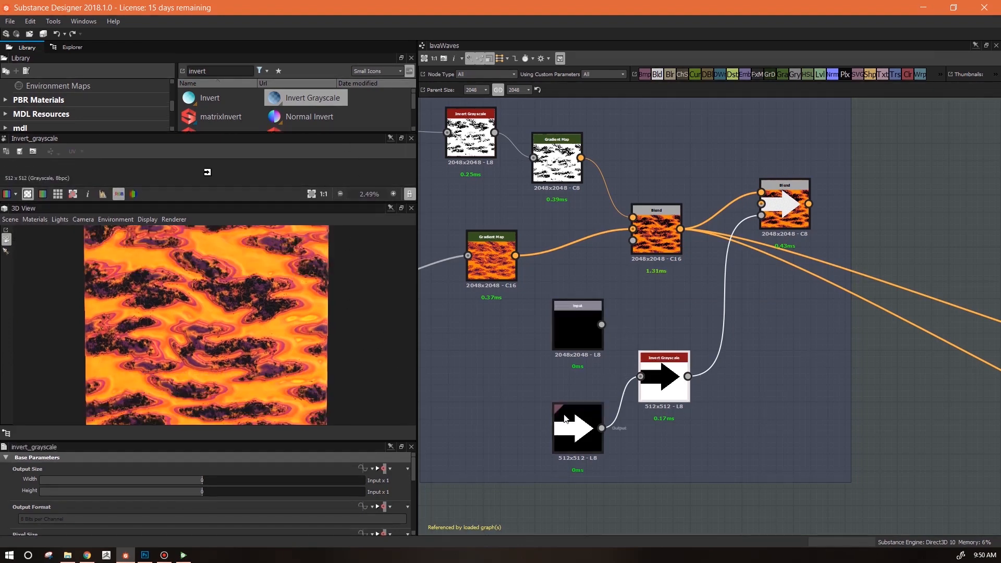
pyautogui.moveTo(371, 440); pyautogui.dragTo(371, 319)
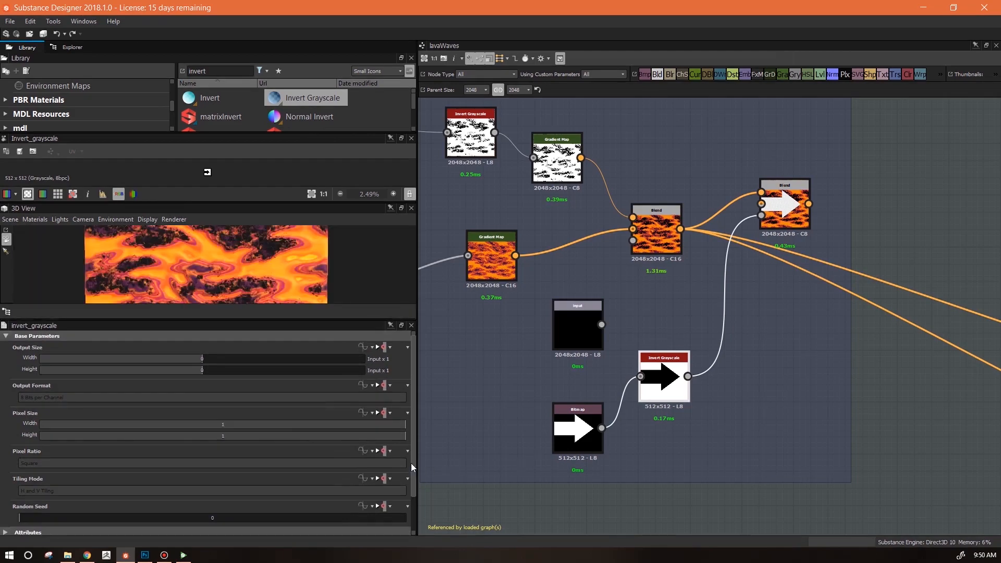
pyautogui.moveTo(412, 465); pyautogui.dragTo(415, 507)
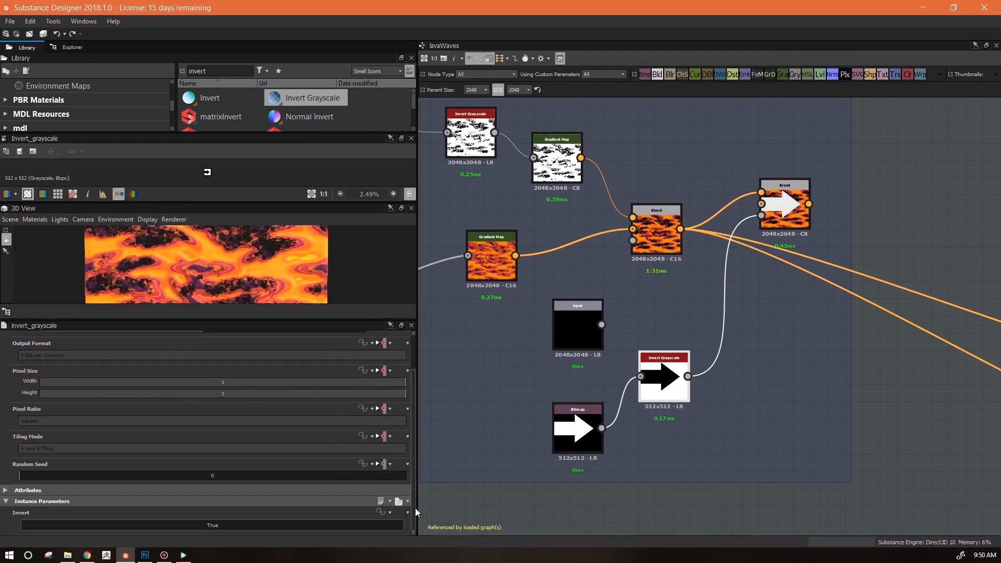
# Try Invert set to False on the arrow's Invert Grayscale node, view the new Blend, and switch Invert back to True
pyautogui.click(127, 525)
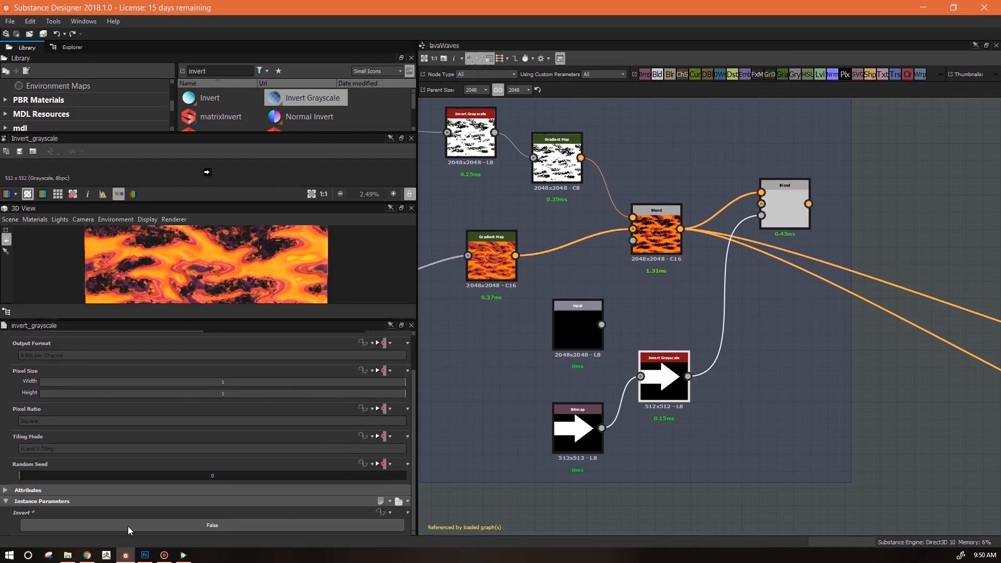
pyautogui.doubleClick(797, 208)
pyautogui.doubleClick(653, 394)
pyautogui.click(338, 527)
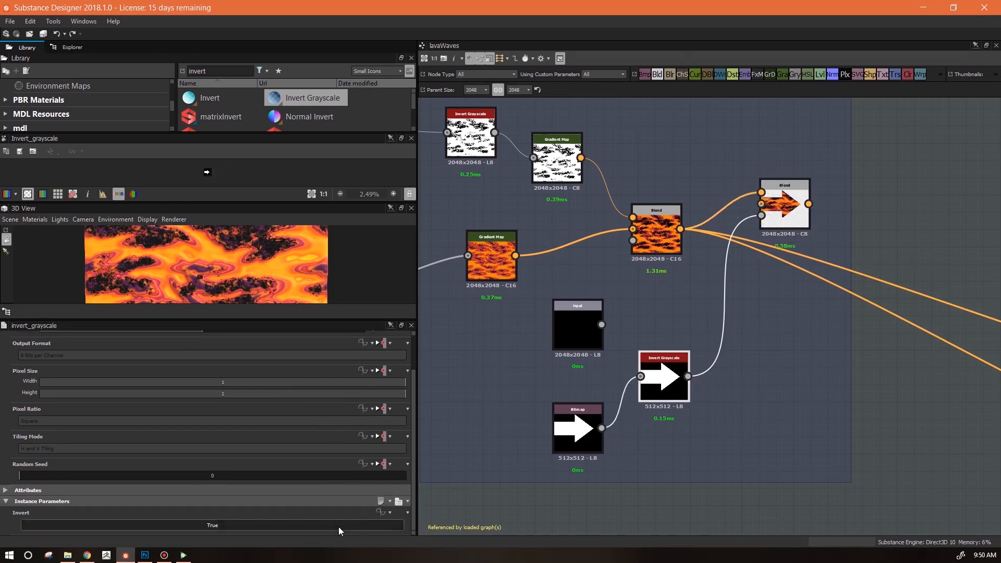
# Review the graph's input parameters and expose the Invert Grayscale node's Invert parameter as a new graph input named invert
pyautogui.click(809, 398)
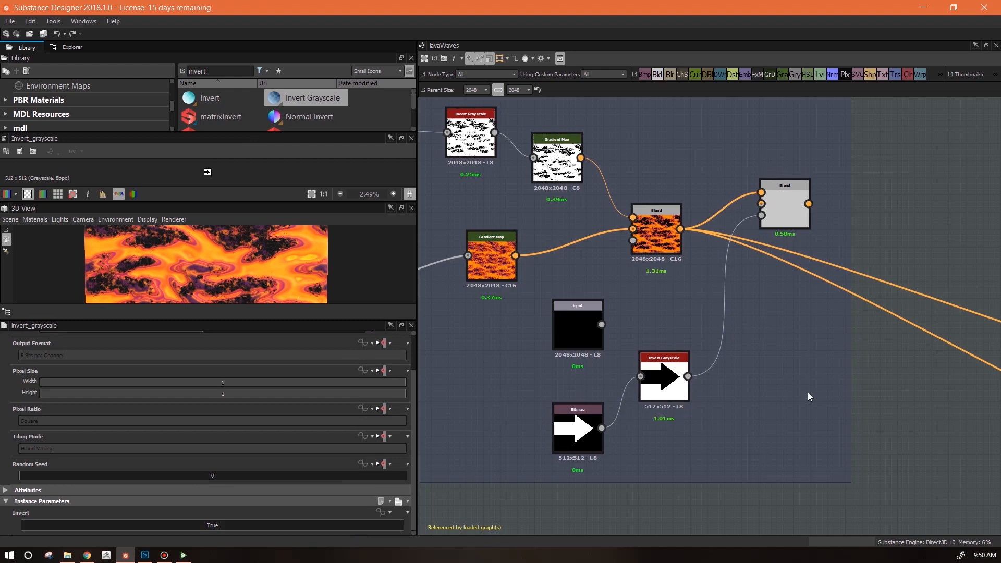
pyautogui.moveTo(414, 443); pyautogui.dragTo(415, 497)
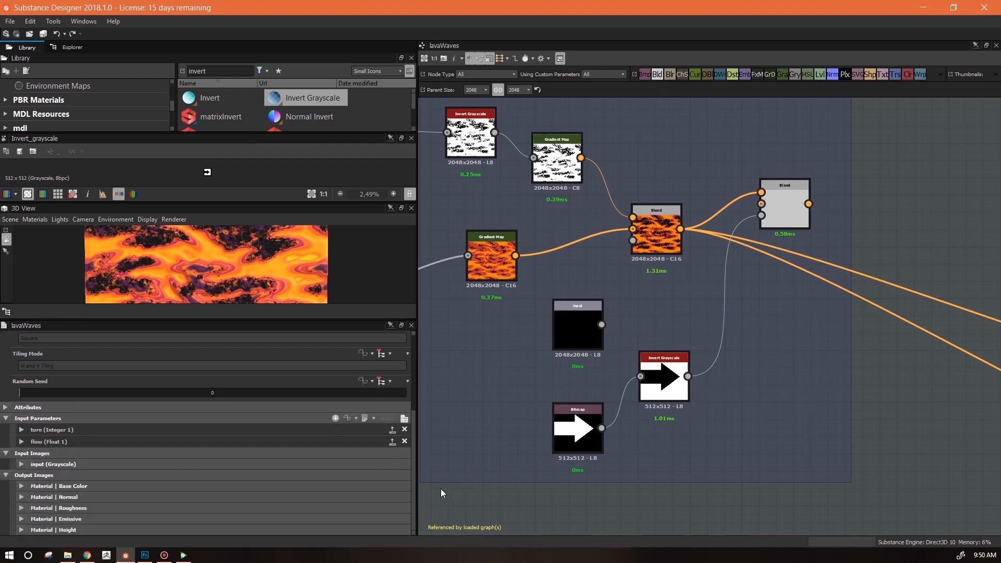
pyautogui.click(658, 373)
pyautogui.click(389, 513)
pyautogui.click(401, 481)
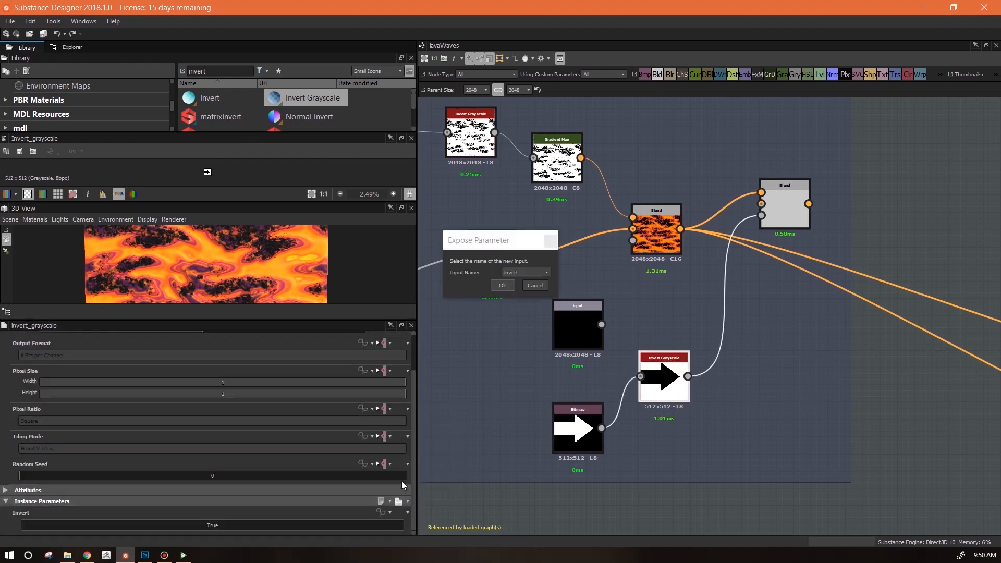
pyautogui.click(503, 286)
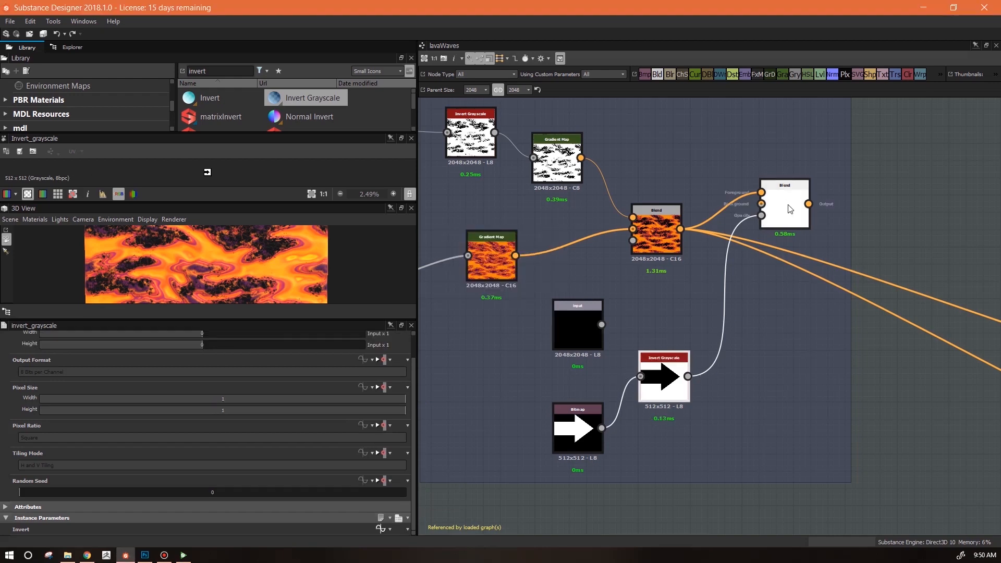
# Reposition the new Blend node slightly lower and move the grayscale input node away from the Invert Grayscale node
pyautogui.moveTo(787, 204); pyautogui.dragTo(778, 221)
pyautogui.click(572, 312)
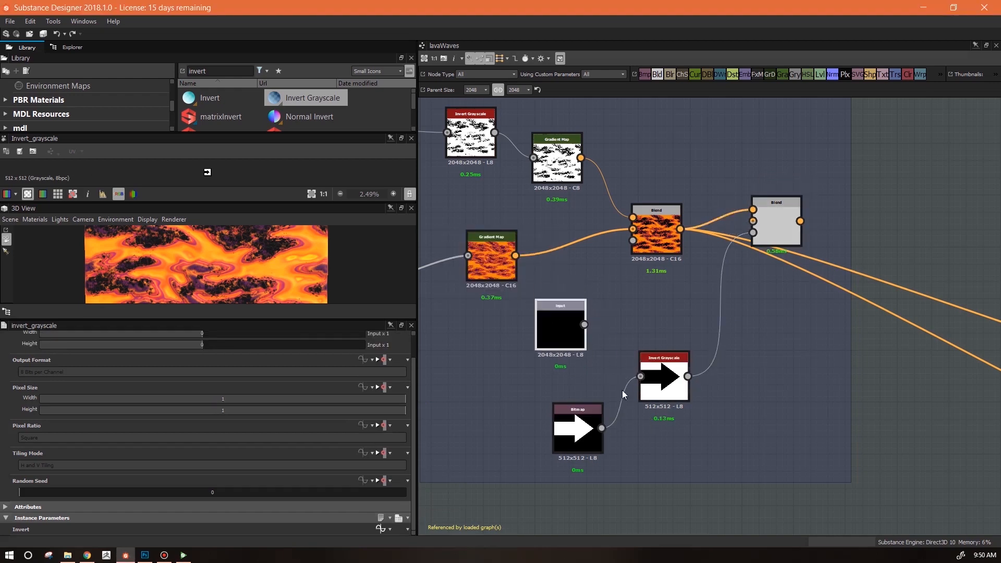
pyautogui.moveTo(836, 365); pyautogui.dragTo(751, 359, button='middle')
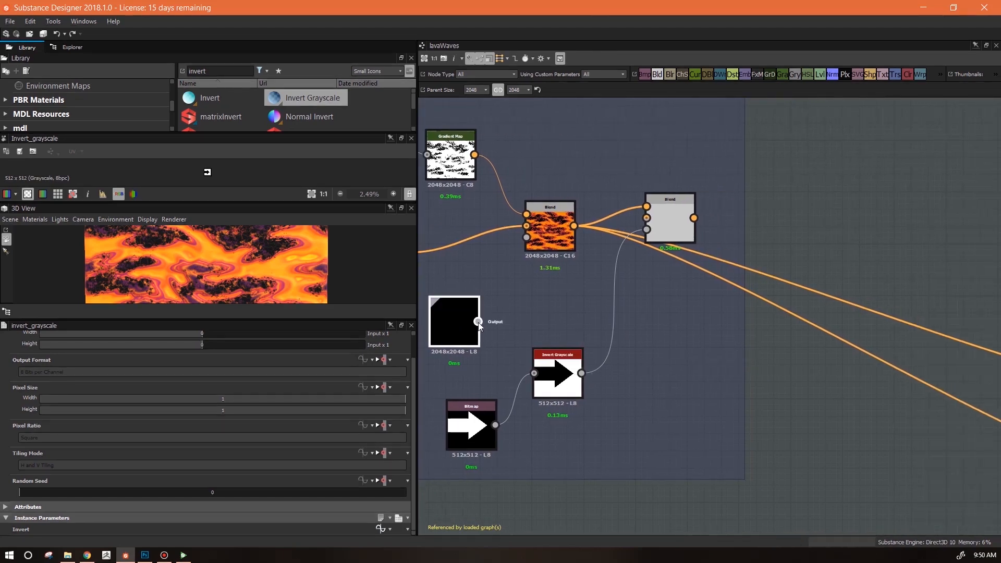
# Zoom out the 3D preview and view the arrow-masked Blend node's output
pyautogui.scroll(-3, 318, 255)
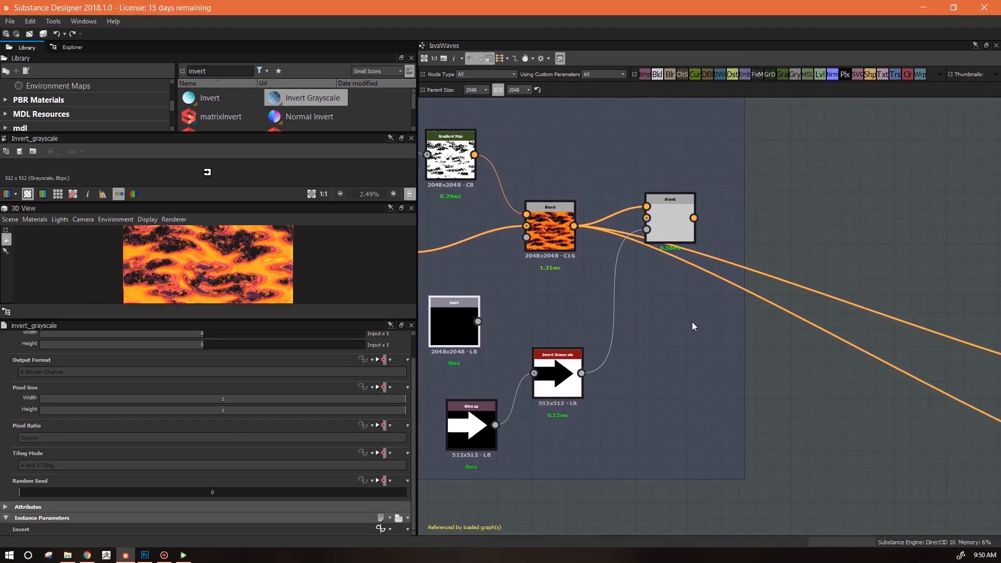
pyautogui.hotkey('alt', 'Tab')
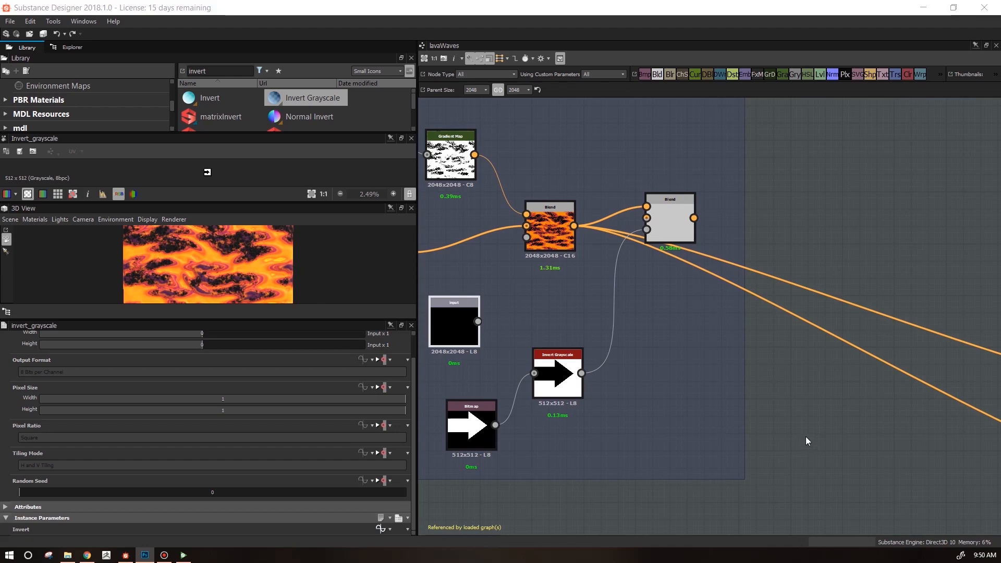
pyautogui.click(670, 218)
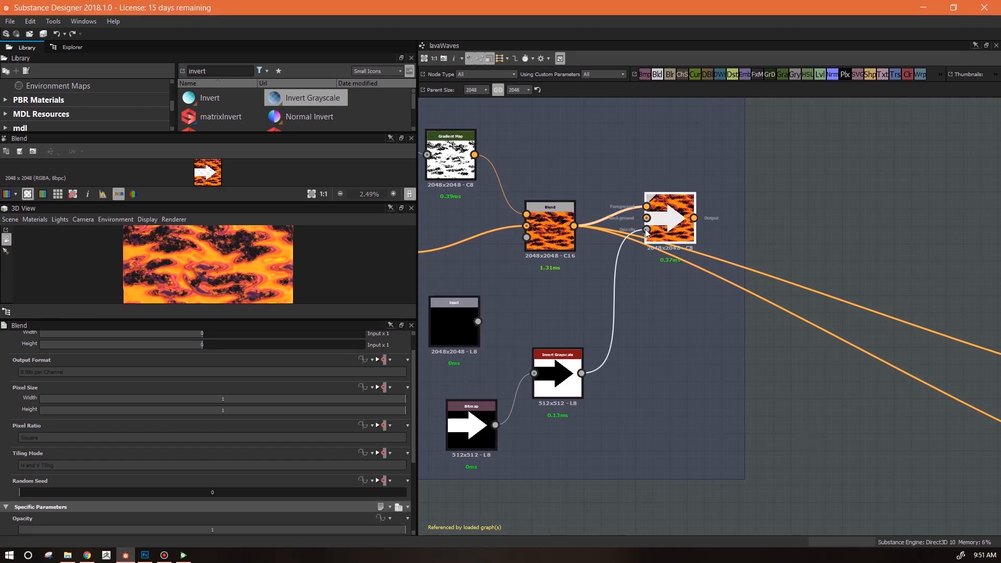
# Move the masked Blend node down beside the arrow's Invert Grayscale node, and reposition the lava Blend and the black-and-white Gradient Map above it
pyautogui.moveTo(555, 233); pyautogui.dragTo(562, 207)
pyautogui.moveTo(676, 221); pyautogui.dragTo(667, 359)
pyautogui.moveTo(667, 358); pyautogui.dragTo(823, 364, button='middle')
pyautogui.moveTo(718, 223); pyautogui.dragTo(743, 202)
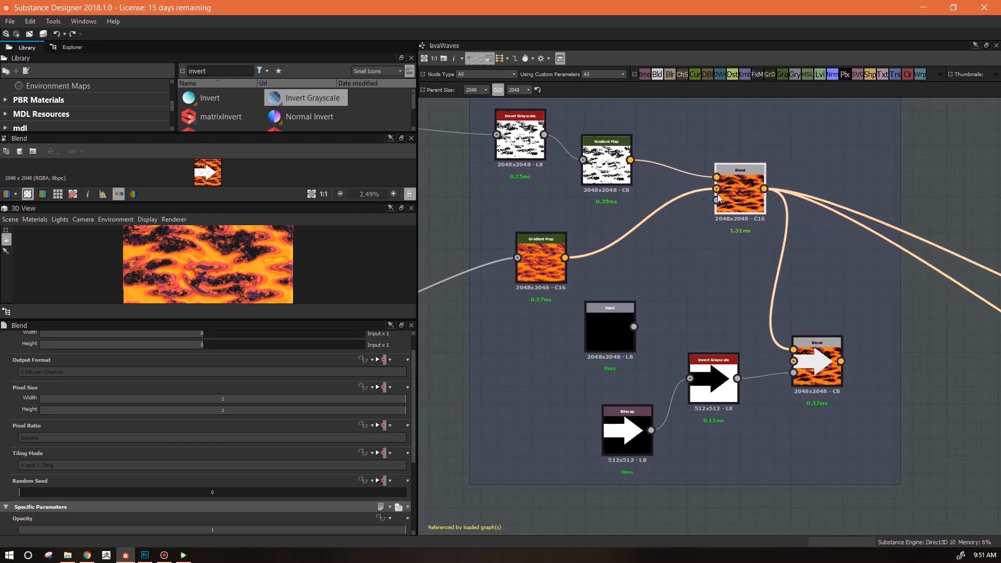
pyautogui.moveTo(744, 202); pyautogui.dragTo(750, 223)
pyautogui.moveTo(606, 156); pyautogui.dragTo(628, 132)
pyautogui.moveTo(660, 277); pyautogui.dragTo(637, 385, button='middle')
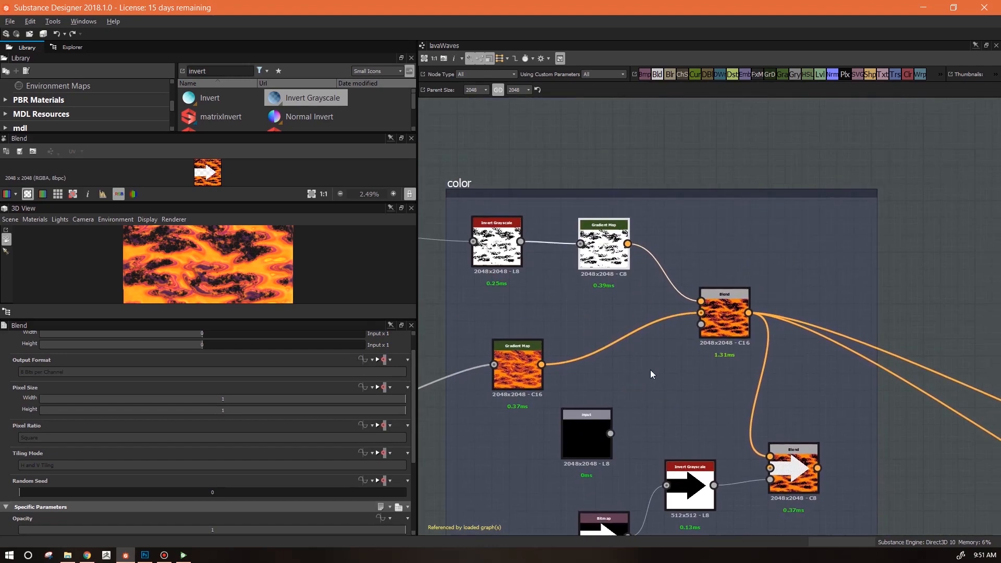
# Tighten the color frame's layout by grouping the Gradient Maps and upper Invert Grayscale near the lava Blend, with the masked Blend lower beside them
pyautogui.moveTo(797, 477); pyautogui.dragTo(813, 392)
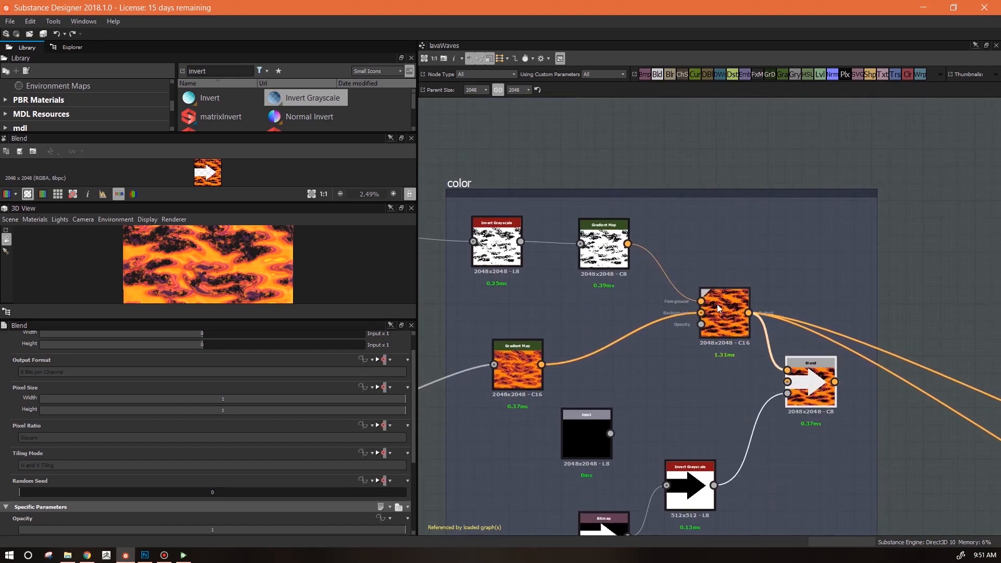
pyautogui.moveTo(717, 305); pyautogui.dragTo(685, 270)
pyautogui.moveTo(809, 380); pyautogui.dragTo(808, 346)
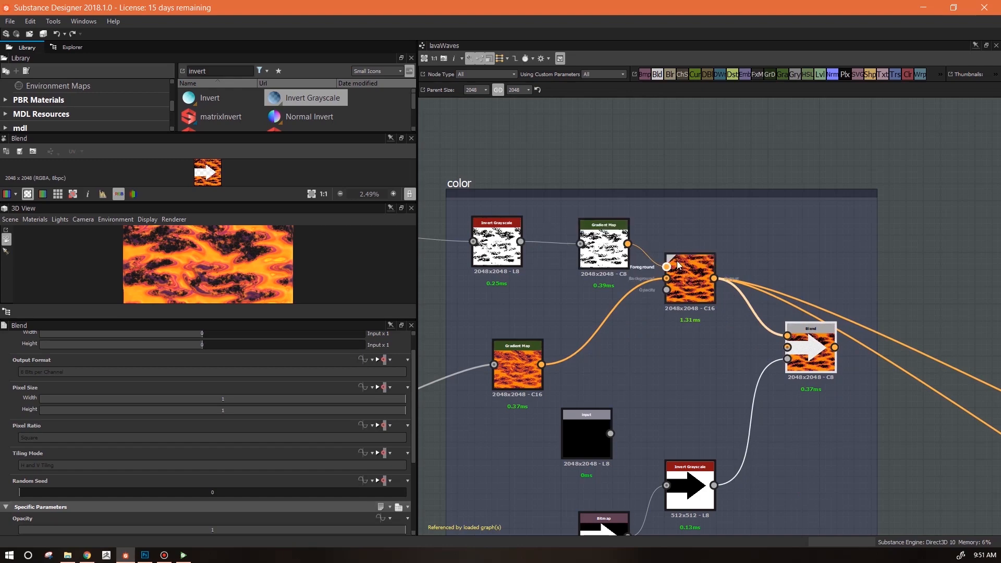
pyautogui.moveTo(524, 365); pyautogui.dragTo(593, 312)
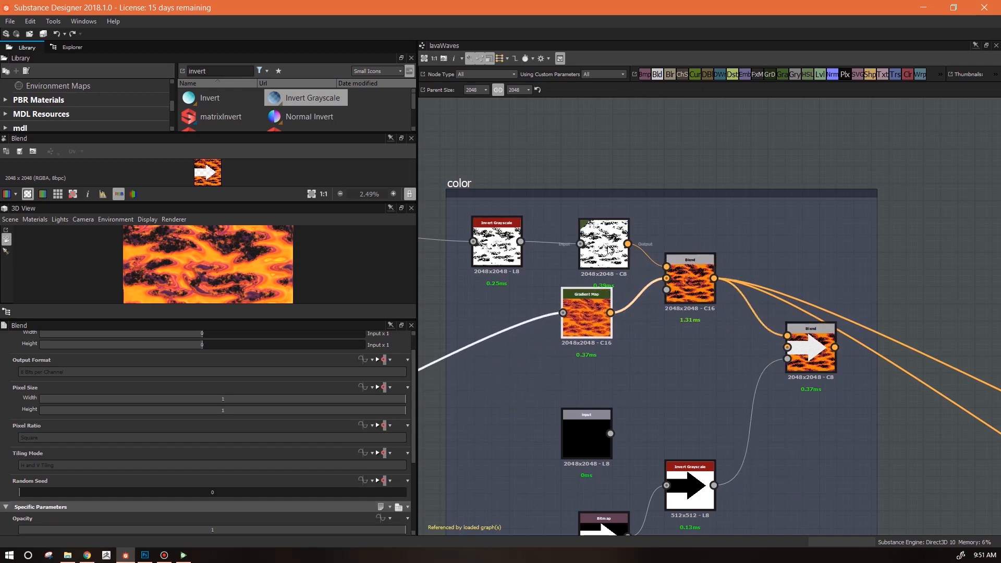
pyautogui.moveTo(599, 244); pyautogui.dragTo(600, 237)
pyautogui.moveTo(521, 246); pyautogui.dragTo(559, 249)
pyautogui.moveTo(810, 348); pyautogui.dragTo(802, 389)
# Add a Gradient Map node above the arrow's Invert Grayscale node in the color frame
pyautogui.click(691, 489)
pyautogui.moveTo(748, 460); pyautogui.dragTo(708, 428, button='middle')
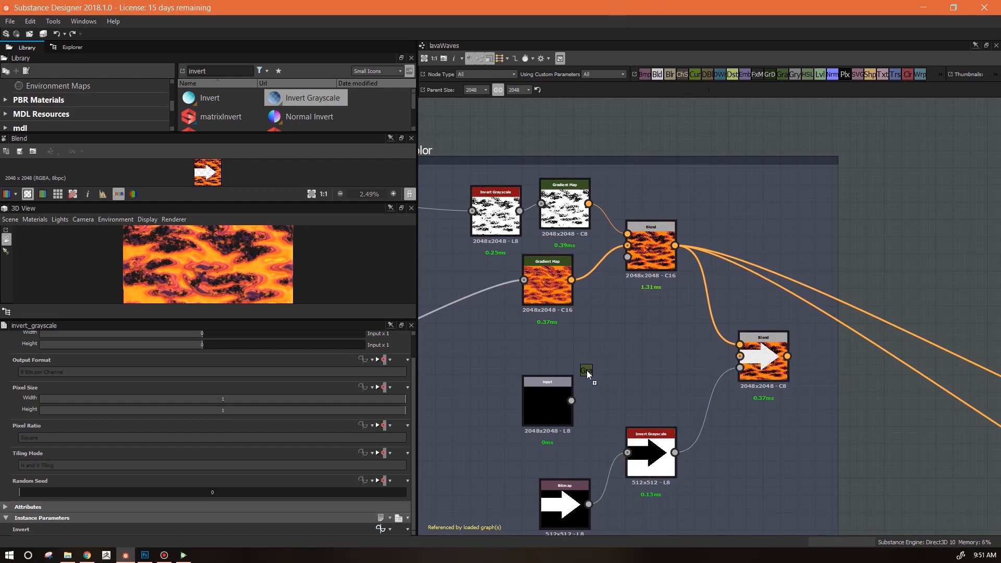
pyautogui.moveTo(651, 353); pyautogui.dragTo(653, 352)
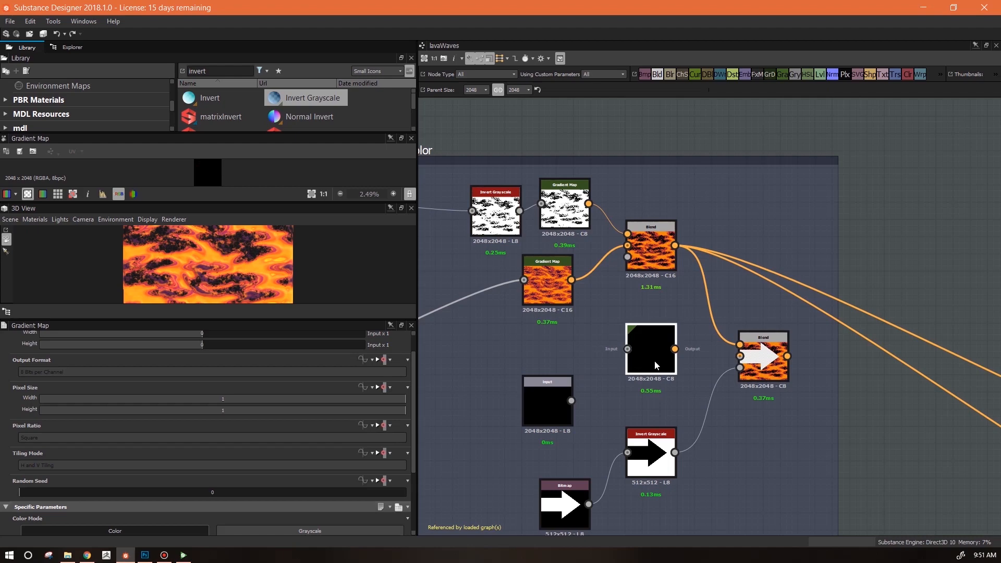
# Connect the cloudy noise node in the waveMasks frame to the new Gradient Map's input
pyautogui.scroll(-3, 654, 361)
pyautogui.moveTo(545, 451); pyautogui.dragTo(746, 396, button='middle')
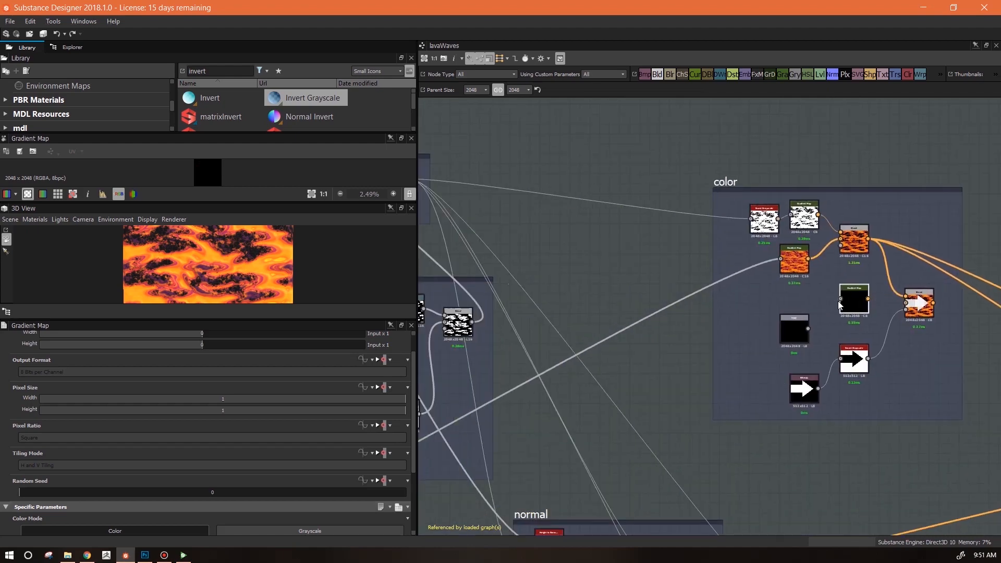
pyautogui.moveTo(553, 439); pyautogui.dragTo(994, 316, button='middle')
pyautogui.moveTo(651, 421); pyautogui.dragTo(895, 403, button='middle')
pyautogui.moveTo(580, 346); pyautogui.dragTo(917, 299, button='middle')
pyautogui.moveTo(678, 345); pyautogui.dragTo(867, 172, button='middle')
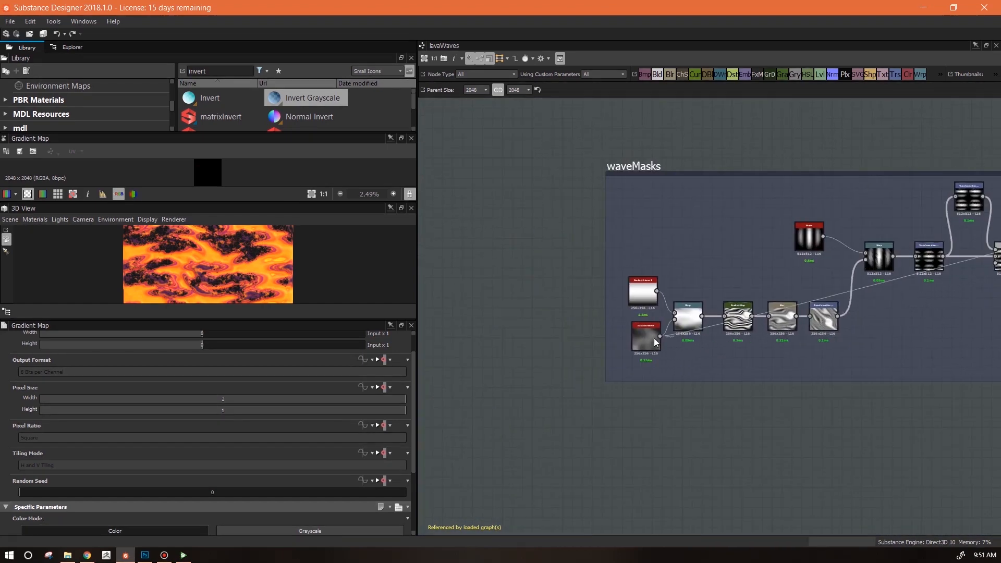
pyautogui.moveTo(924, 391); pyautogui.dragTo(402, 498, button='middle')
pyautogui.moveTo(667, 373); pyautogui.dragTo(283, 518, button='middle')
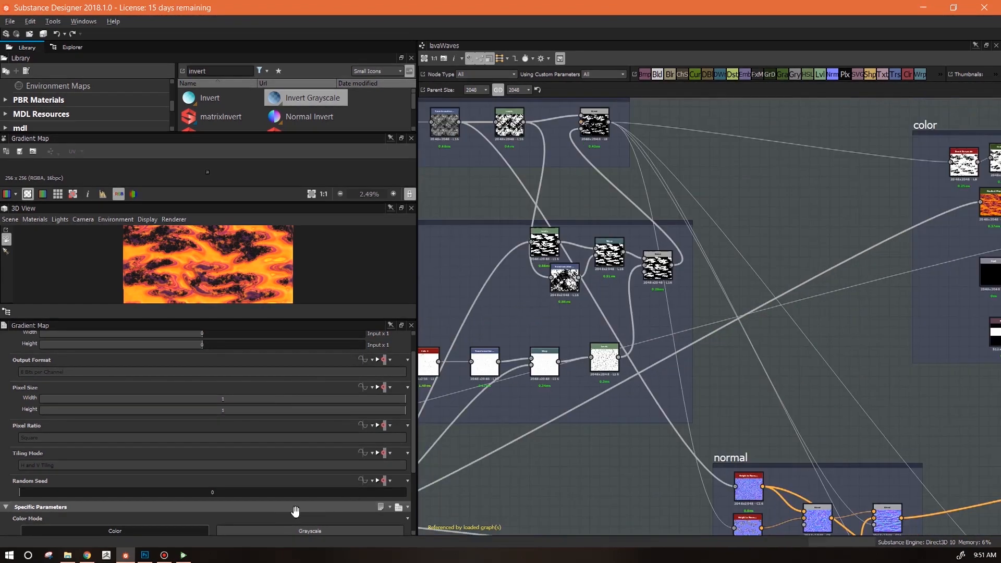
pyautogui.moveTo(912, 313); pyautogui.dragTo(326, 413, button='middle')
pyautogui.moveTo(628, 389); pyautogui.dragTo(851, 400, button='middle')
pyautogui.scroll(6, 725, 314)
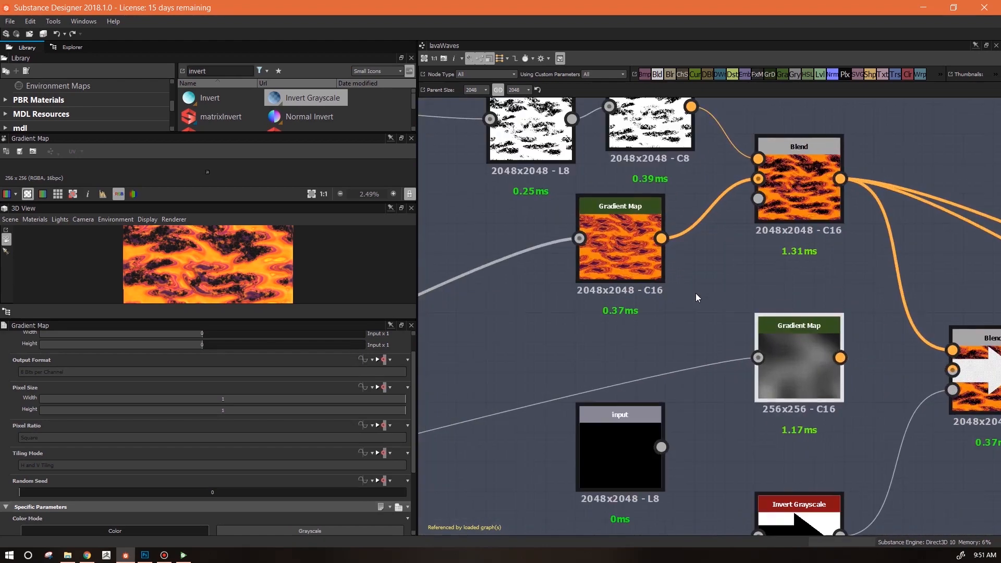
# Open the new Gradient Map's gradient editor and set its first key to a yellow-orange picked from the 3D lava preview
pyautogui.doubleClick(802, 371)
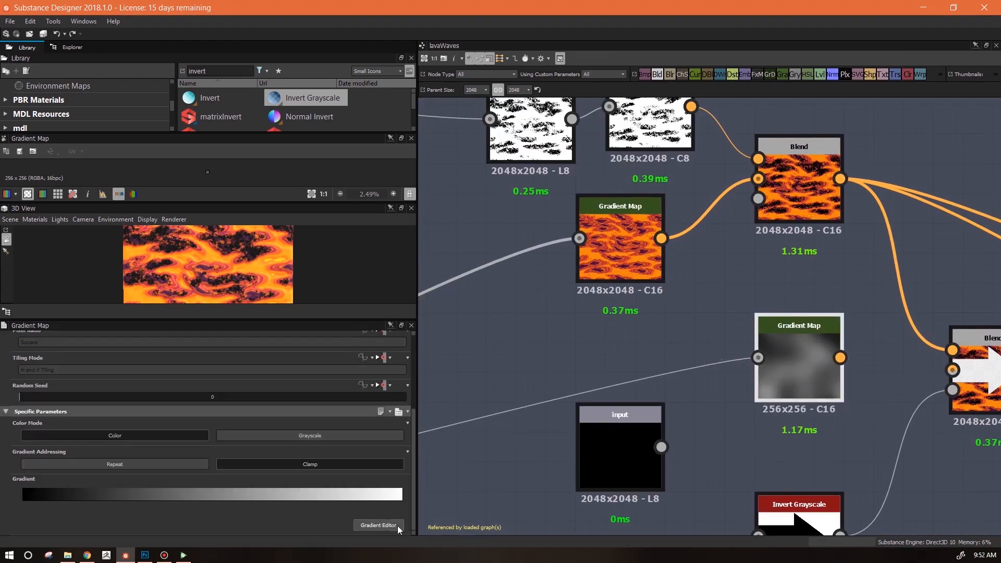
pyautogui.click(848, 265)
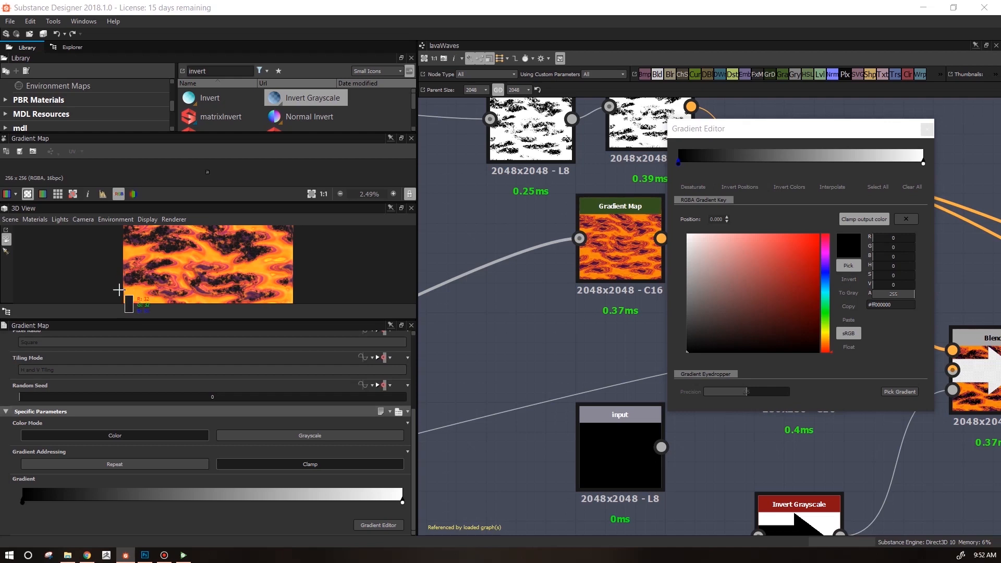
pyautogui.click(145, 302)
# Set the gradient's last key to a red-orange picked from the zoomed-in 3D lava preview
pyautogui.click(923, 162)
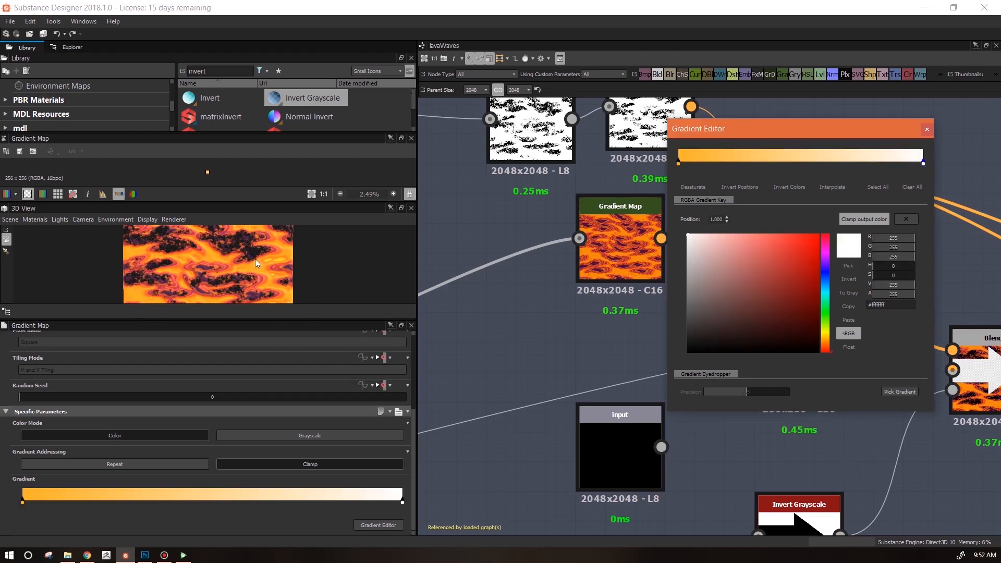
pyautogui.scroll(3, 257, 263)
pyautogui.click(848, 265)
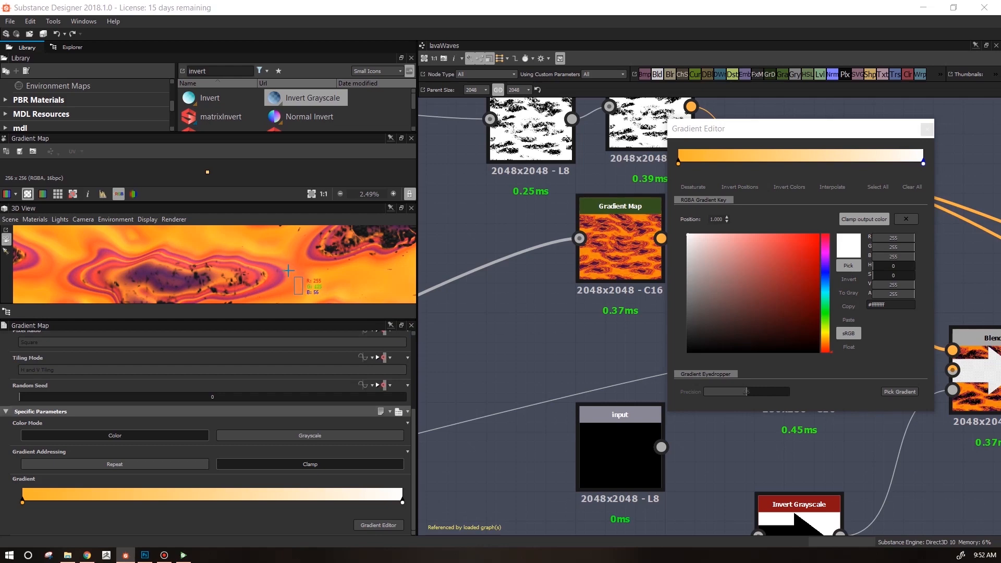
pyautogui.click(270, 272)
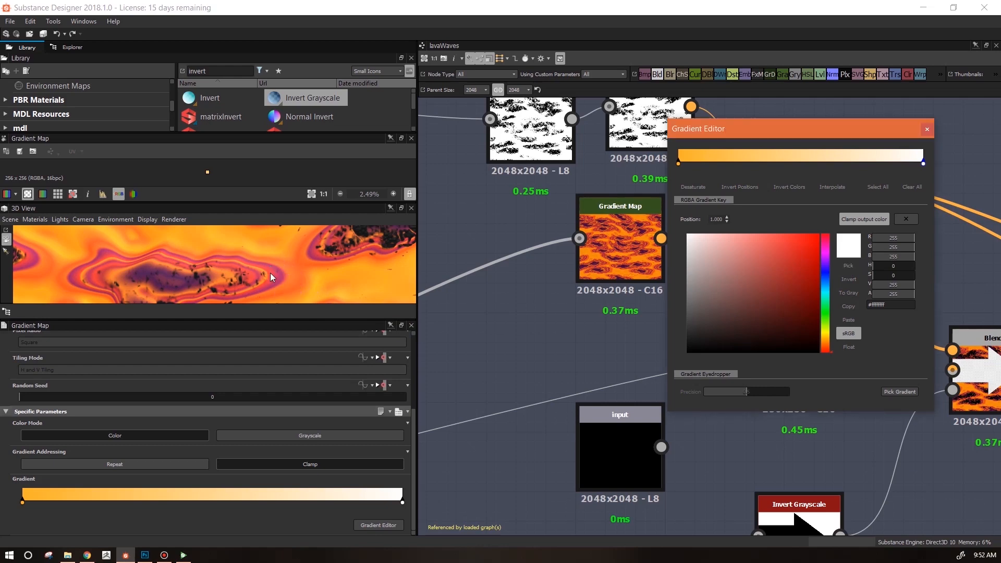
pyautogui.moveTo(873, 120); pyautogui.dragTo(456, 196)
# Connect the orange Gradient Map to the masked Blend's Background input and view the Blend's output
pyautogui.moveTo(941, 366); pyautogui.dragTo(952, 370)
pyautogui.scroll(-3, 952, 369)
pyautogui.moveTo(952, 370); pyautogui.dragTo(748, 321, button='middle')
pyautogui.doubleClick(748, 321)
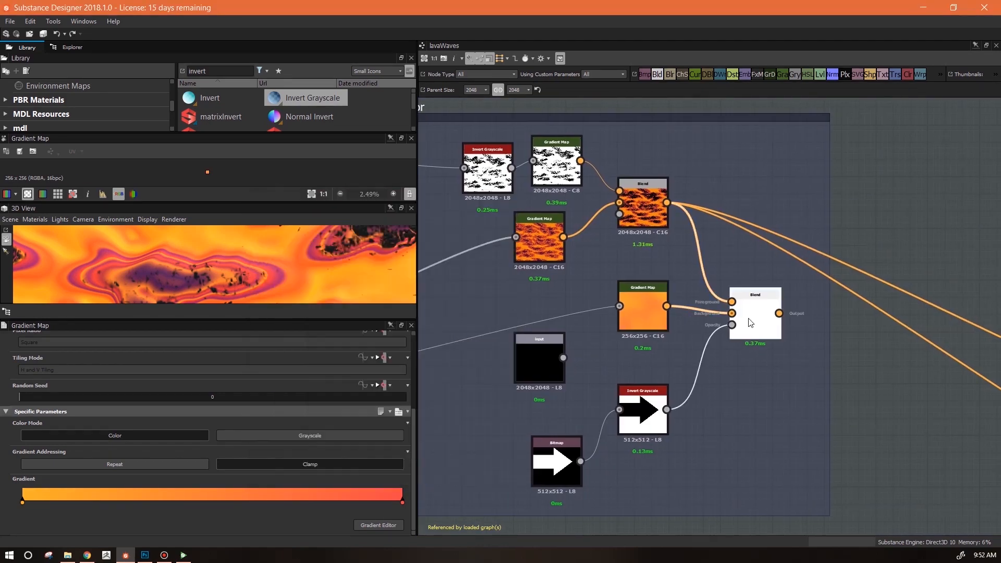
pyautogui.scroll(7, 751, 326)
pyautogui.scroll(-2, 704, 331)
pyautogui.moveTo(705, 331); pyautogui.dragTo(810, 285, button='middle')
pyautogui.scroll(-3, 828, 348)
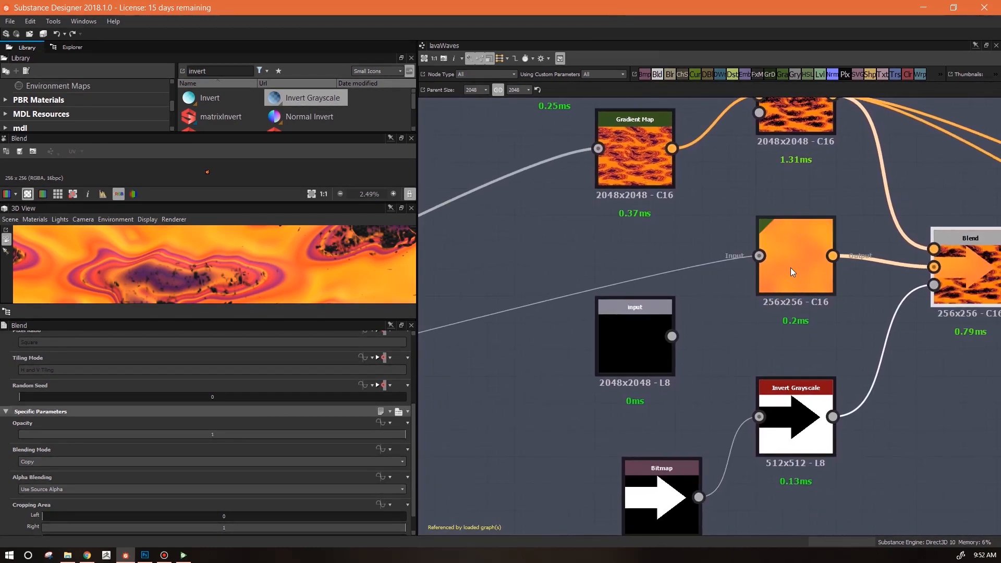
# Set the orange Gradient Map's Output Size to be relative to the parent
pyautogui.click(791, 267)
pyautogui.moveTo(801, 244); pyautogui.dragTo(789, 258)
pyautogui.moveTo(784, 242)
pyautogui.mouseDown()
pyautogui.moveTo(773, 243)
pyautogui.moveTo(791, 261)
pyautogui.mouseUp()
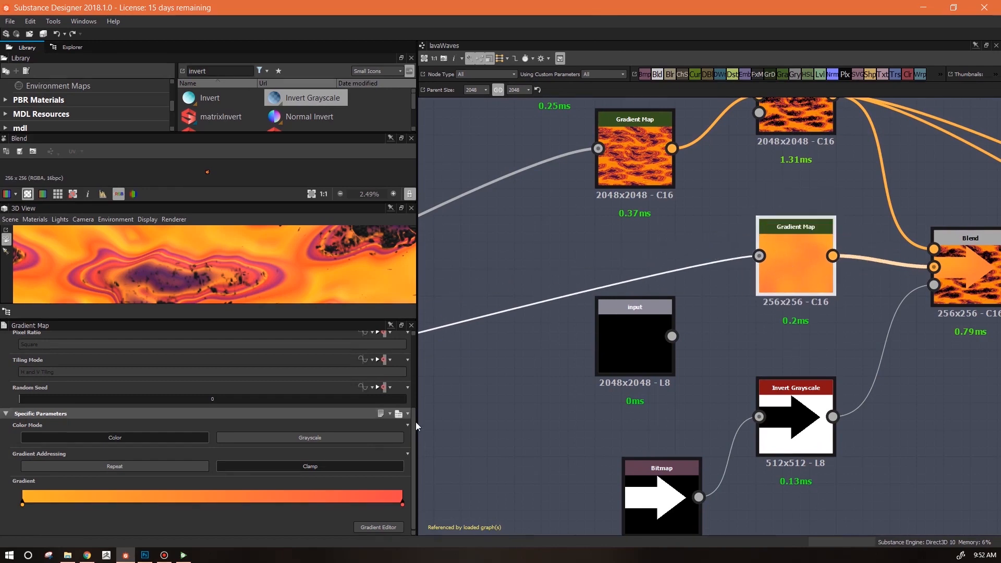
pyautogui.moveTo(415, 477); pyautogui.dragTo(411, 362)
pyautogui.click(383, 347)
pyautogui.click(411, 376)
# Examine the masked Blend node's arrow result up close
pyautogui.moveTo(967, 270); pyautogui.dragTo(756, 268, button='middle')
pyautogui.scroll(5, 755, 268)
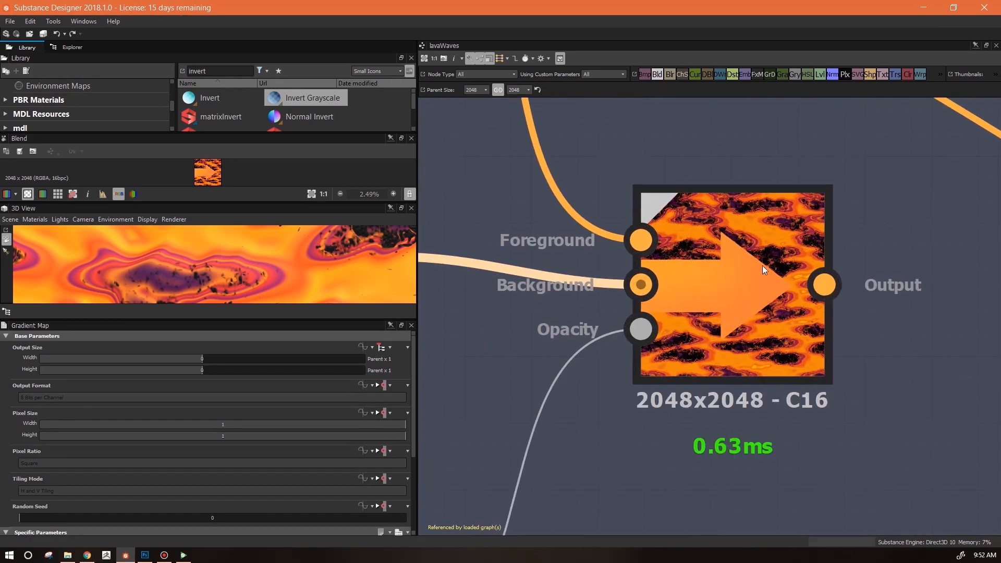
pyautogui.click(743, 295)
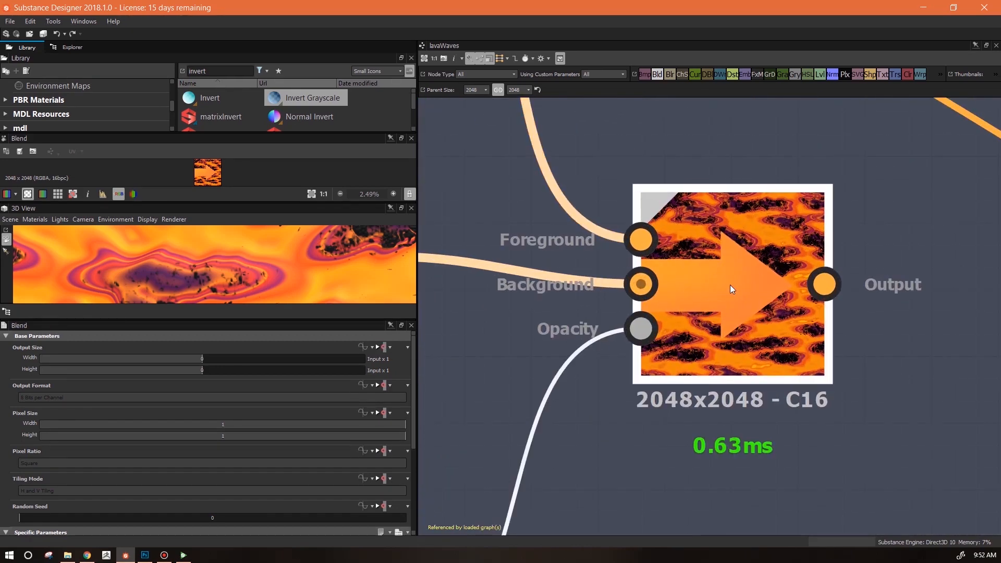
pyautogui.scroll(-5, 733, 285)
pyautogui.moveTo(693, 392); pyautogui.dragTo(747, 346, button='middle')
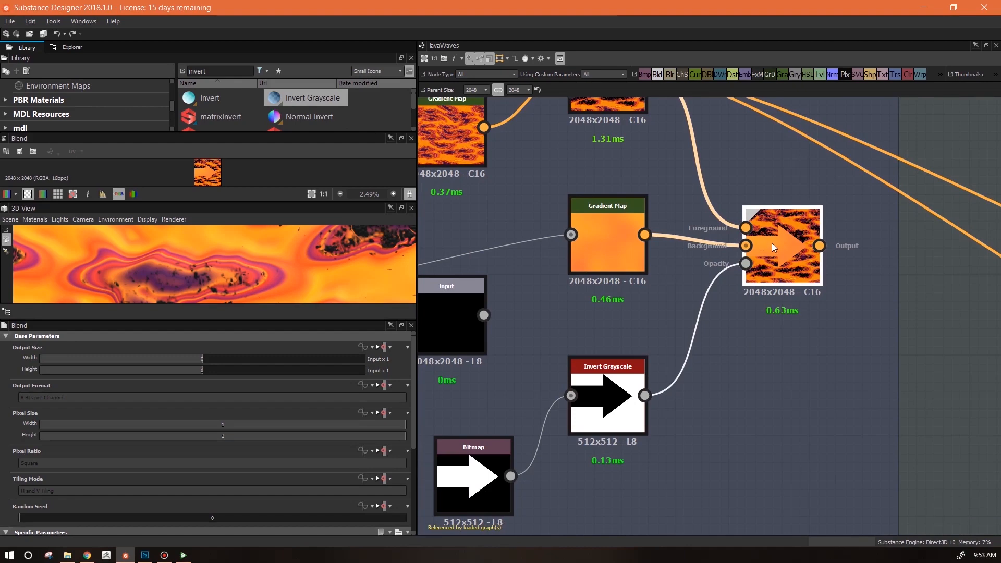
# Move the arrow's Invert Grayscale node beside its Bitmap and connect the grayscale input node directly to the masked Blend's Opacity
pyautogui.press('f')
pyautogui.moveTo(660, 339); pyautogui.dragTo(638, 386)
pyautogui.moveTo(755, 276); pyautogui.dragTo(601, 306)
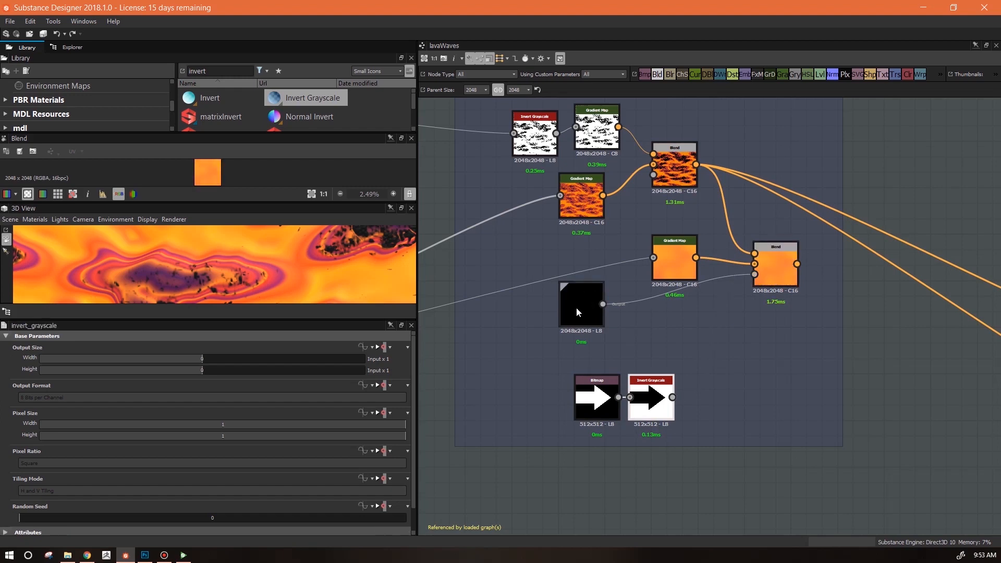
pyautogui.click(577, 307)
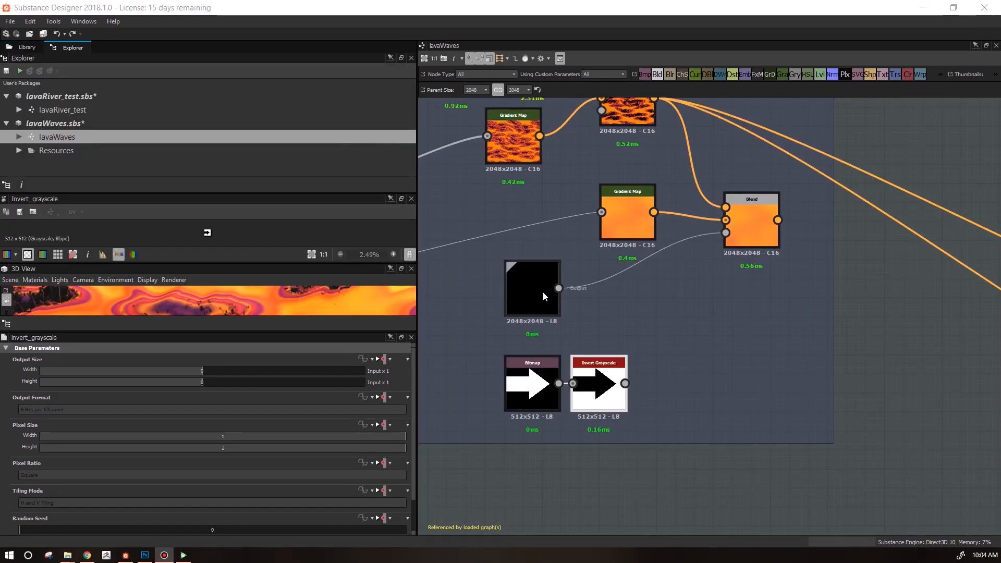
pyautogui.click(541, 290)
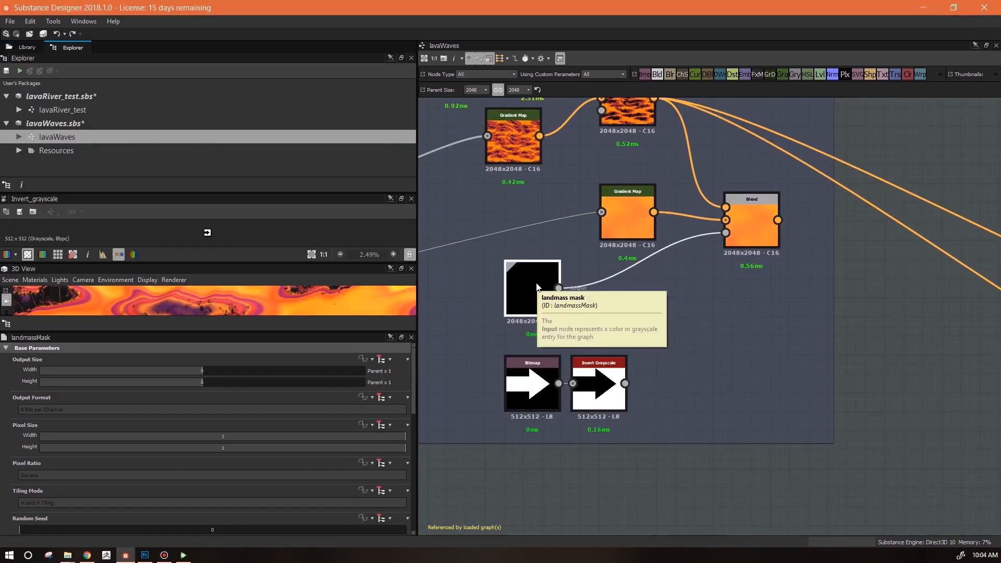
# Route the landmass mask input through the Invert Grayscale node into the masked Blend's Opacity, and view the Blend
pyautogui.moveTo(599, 388); pyautogui.dragTo(559, 288)
pyautogui.moveTo(659, 348); pyautogui.dragTo(725, 233)
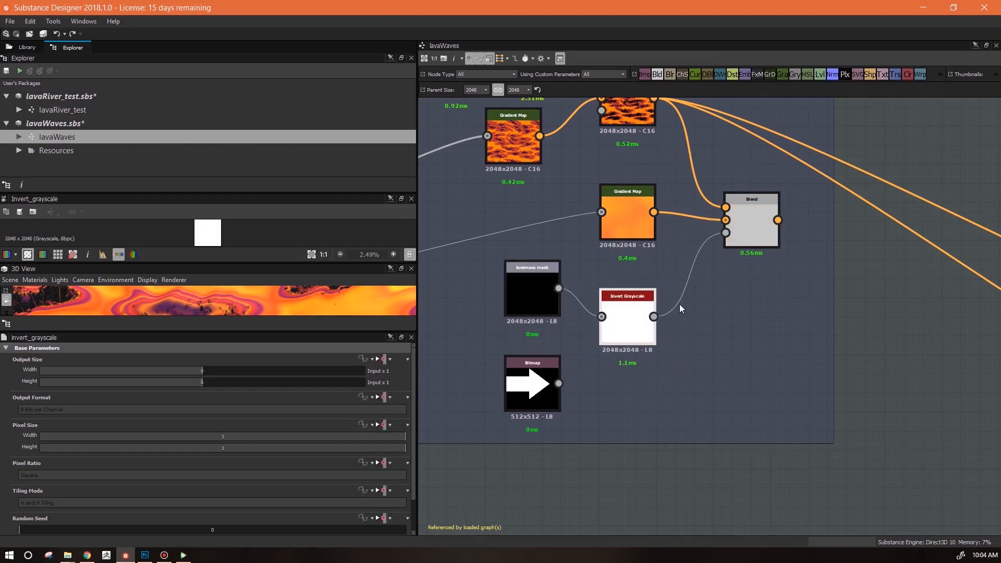
pyautogui.moveTo(643, 329); pyautogui.dragTo(663, 320)
pyautogui.doubleClick(763, 227)
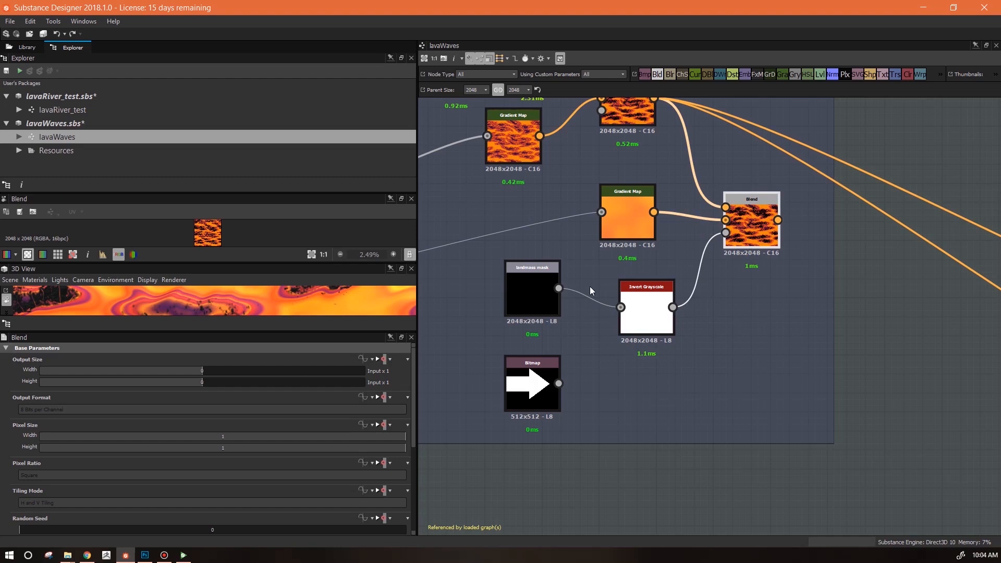
# Align the landmass mask node with the Invert Grayscale node and move the masked Blend slightly higher
pyautogui.moveTo(529, 297); pyautogui.dragTo(549, 298)
pyautogui.moveTo(644, 314); pyautogui.dragTo(642, 300)
pyautogui.click(570, 301)
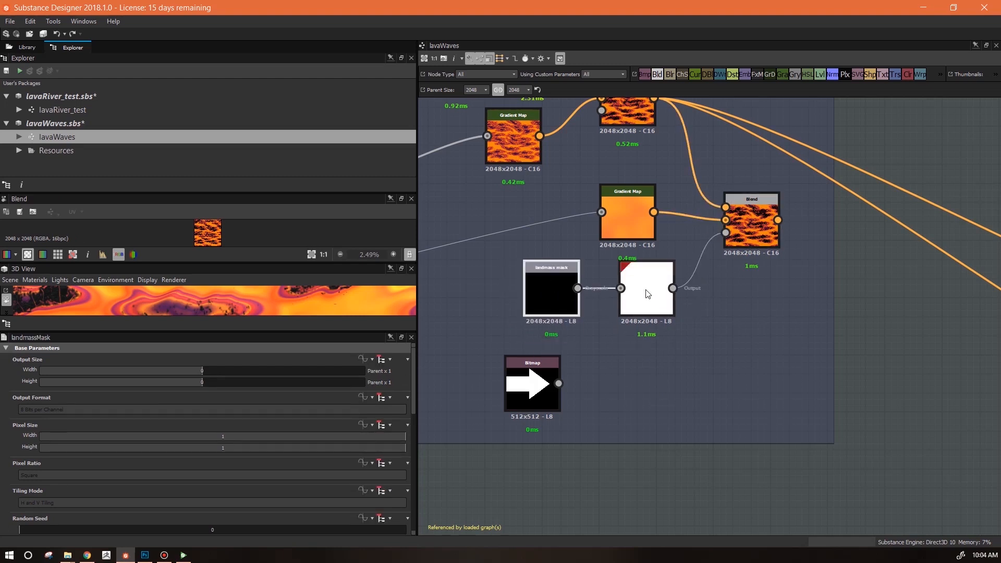
pyautogui.click(752, 207)
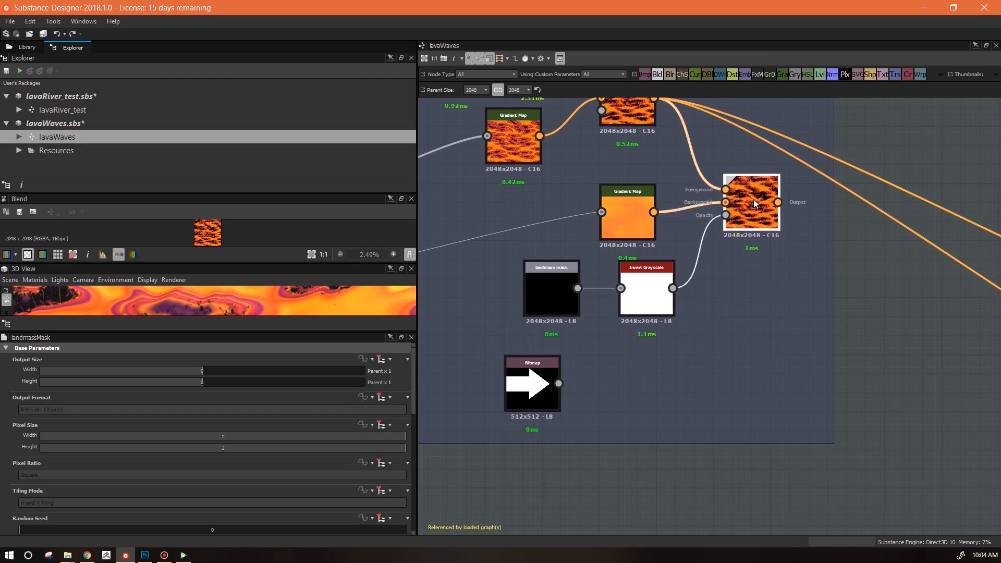
# Reroute the two color output nodes from the lava Blend so that the masked Blend feeds both of them
pyautogui.moveTo(814, 266); pyautogui.dragTo(601, 305, button='middle')
pyautogui.scroll(-3, 602, 305)
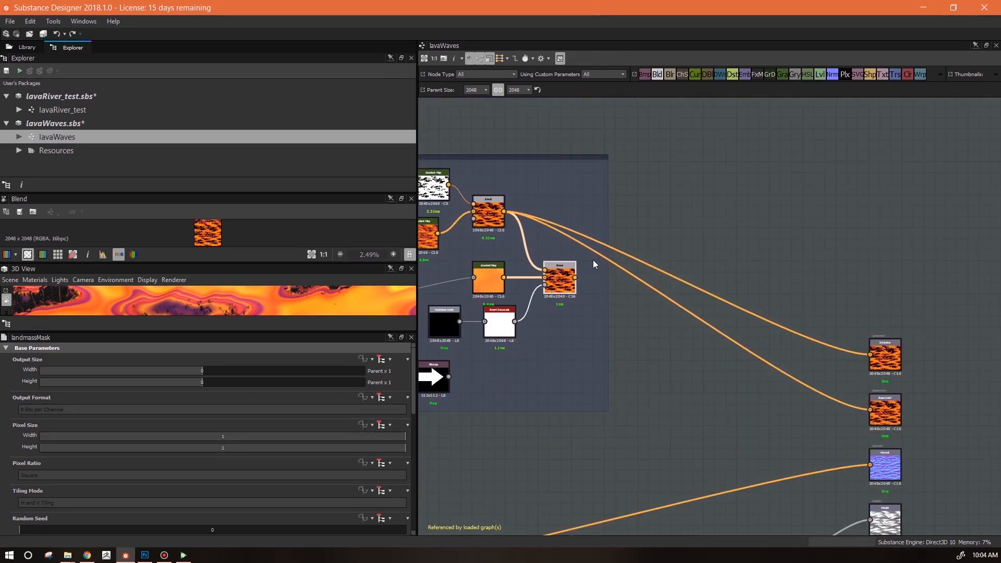
pyautogui.keyDown('shift'); pyautogui.moveTo(504, 211); pyautogui.dragTo(870, 354); pyautogui.keyUp('shift')
pyautogui.moveTo(589, 288); pyautogui.dragTo(869, 410)
pyautogui.moveTo(786, 406); pyautogui.dragTo(823, 362, button='middle')
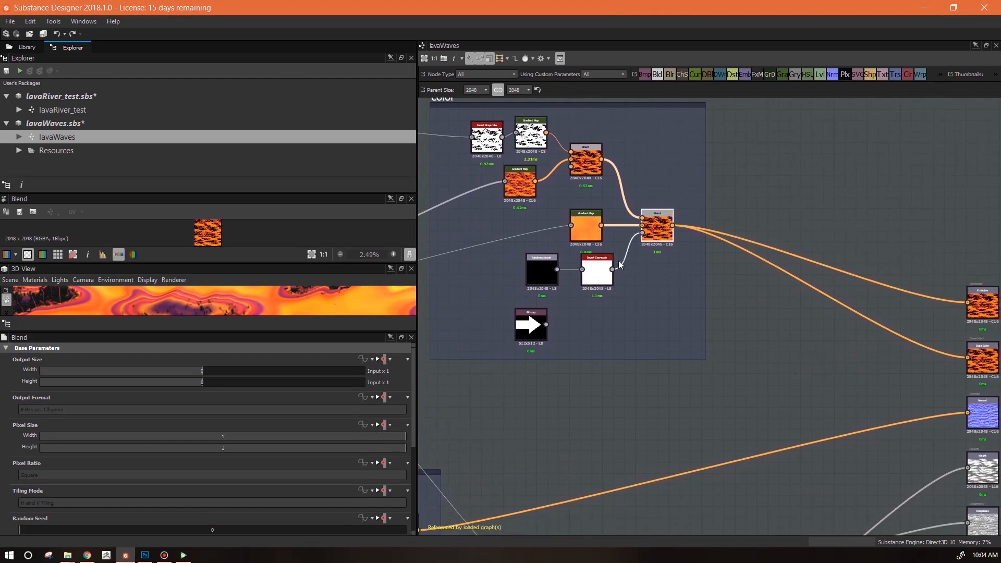
pyautogui.moveTo(661, 290); pyautogui.dragTo(814, 323, button='middle')
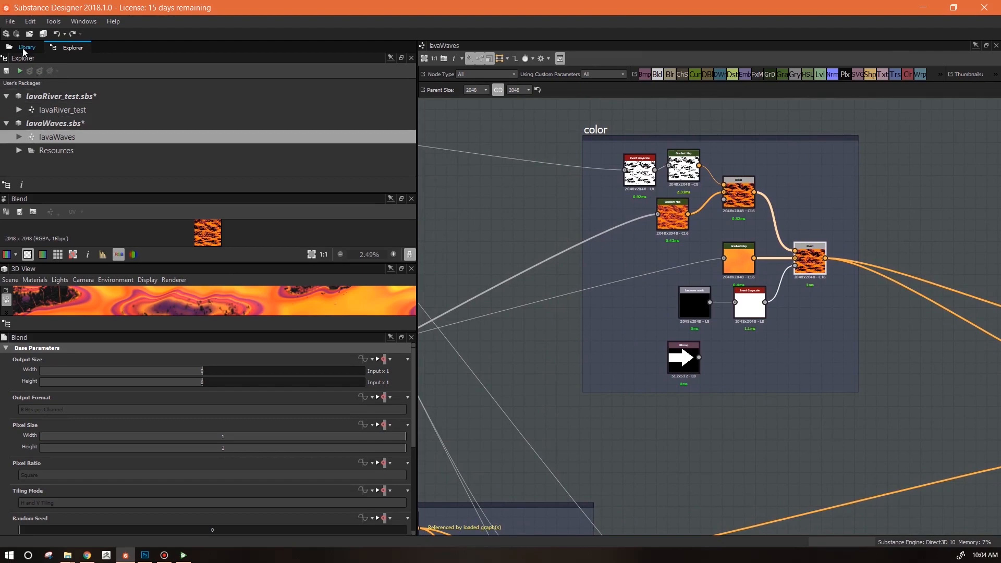
# Create a new substance graph named lavaRiver from the Physically Based (Metallic/Roughness) template
pyautogui.click(10, 22)
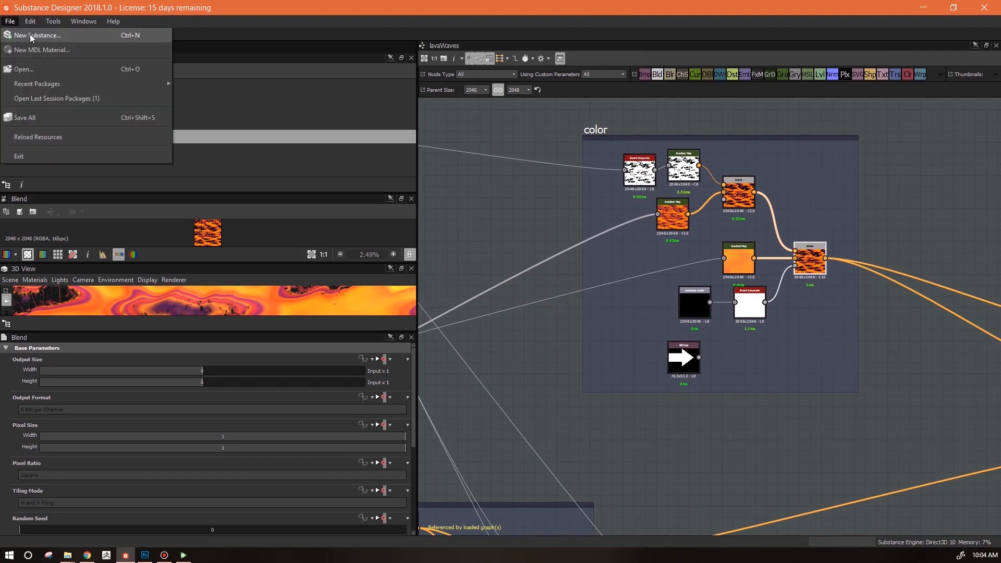
pyautogui.click(29, 33)
pyautogui.write('lavaRiver')
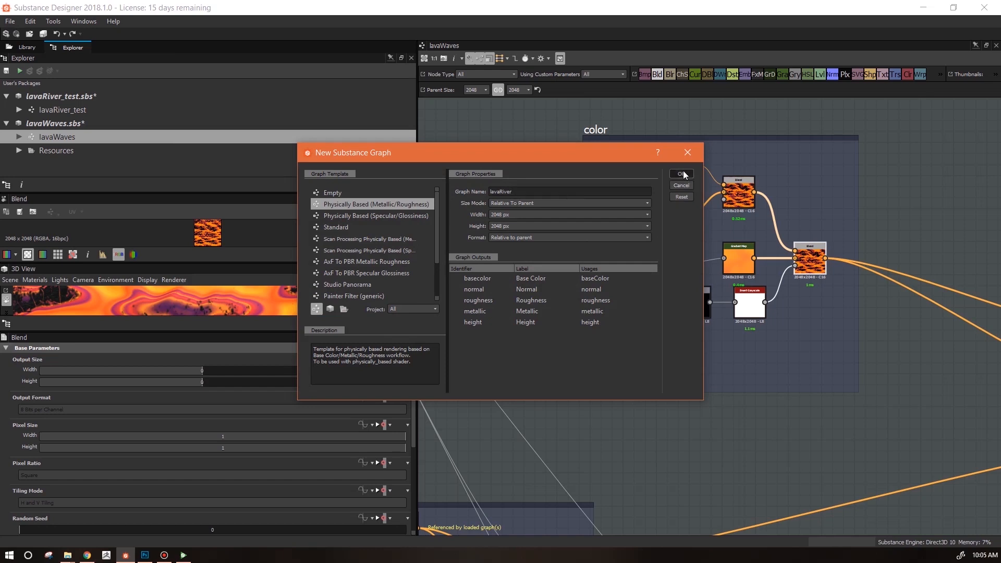
pyautogui.press('Return')
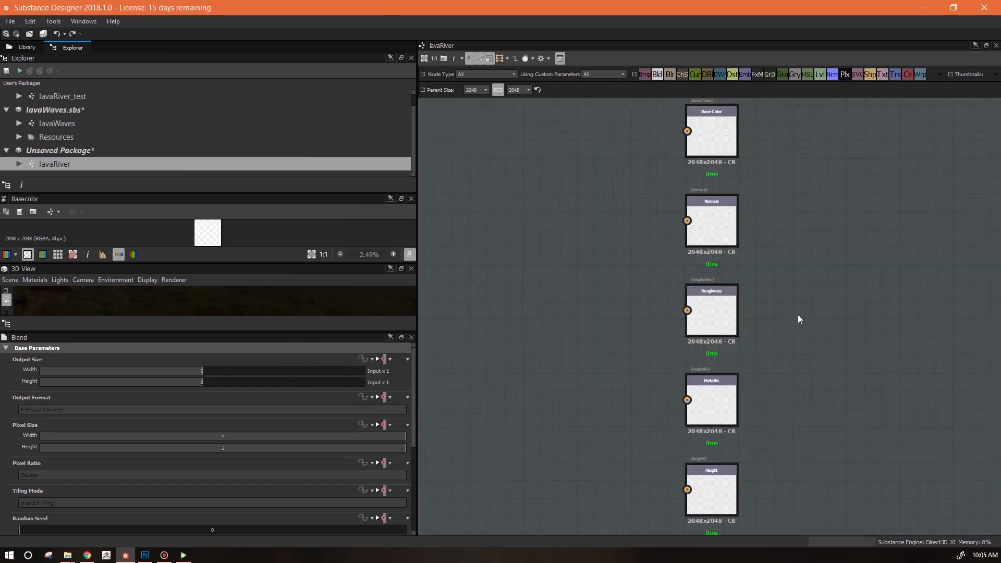
# Rearrange the output nodes in one column, with Metallic above Base Color and Height between Normal and Roughness
pyautogui.moveTo(853, 312); pyautogui.dragTo(851, 258, button='middle')
pyautogui.moveTo(725, 448); pyautogui.dragTo(832, 286)
pyautogui.moveTo(764, 241); pyautogui.dragTo(707, 367)
pyautogui.moveTo(708, 277); pyautogui.dragTo(708, 403)
pyautogui.moveTo(813, 275); pyautogui.dragTo(705, 266)
pyautogui.moveTo(754, 338); pyautogui.dragTo(713, 454)
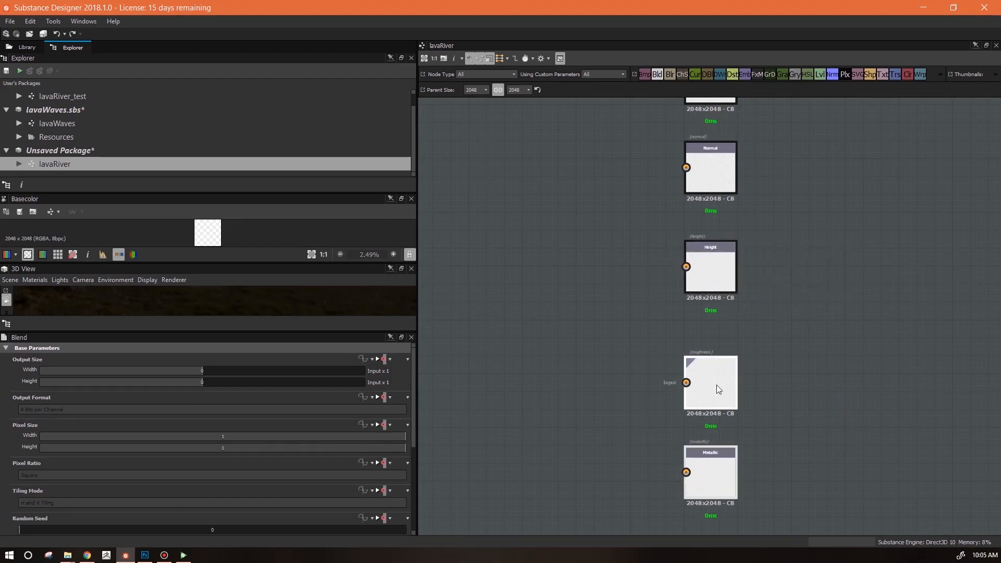
pyautogui.moveTo(716, 385); pyautogui.dragTo(716, 349)
pyautogui.click(777, 391)
pyautogui.moveTo(714, 442); pyautogui.dragTo(848, 209)
pyautogui.moveTo(907, 301); pyautogui.dragTo(906, 499, button='middle')
pyautogui.moveTo(848, 406); pyautogui.dragTo(714, 186)
# Turn the Metallic output into an emissive one: identifier emissive, label Emissive and usage emissive
pyautogui.doubleClick(715, 185)
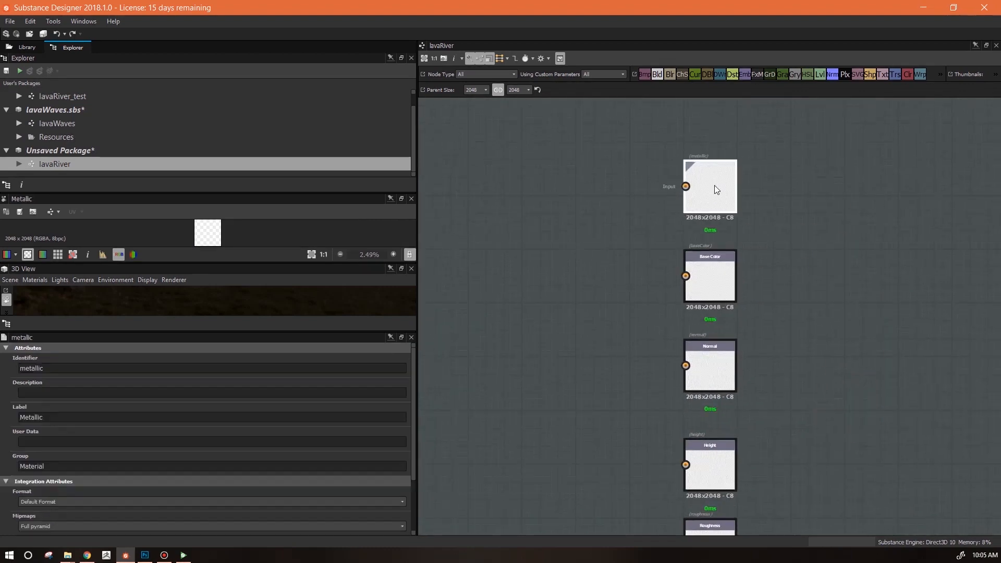
pyautogui.doubleClick(32, 369)
pyautogui.write('emissive')
pyautogui.press('Tab')
pyautogui.press('Tab')
pyautogui.write('Emissive')
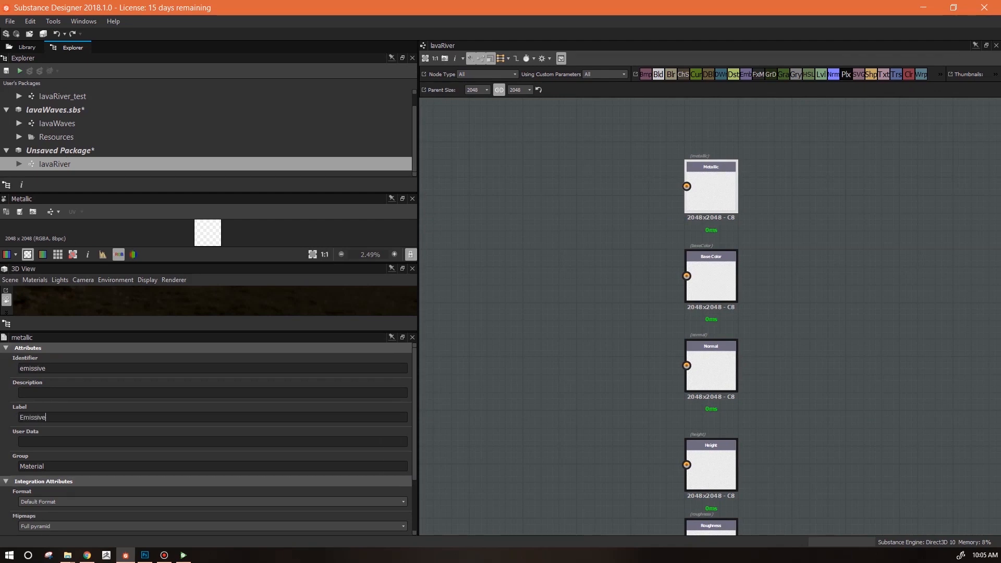
pyautogui.scroll(-2, 412, 476)
pyautogui.click(379, 479)
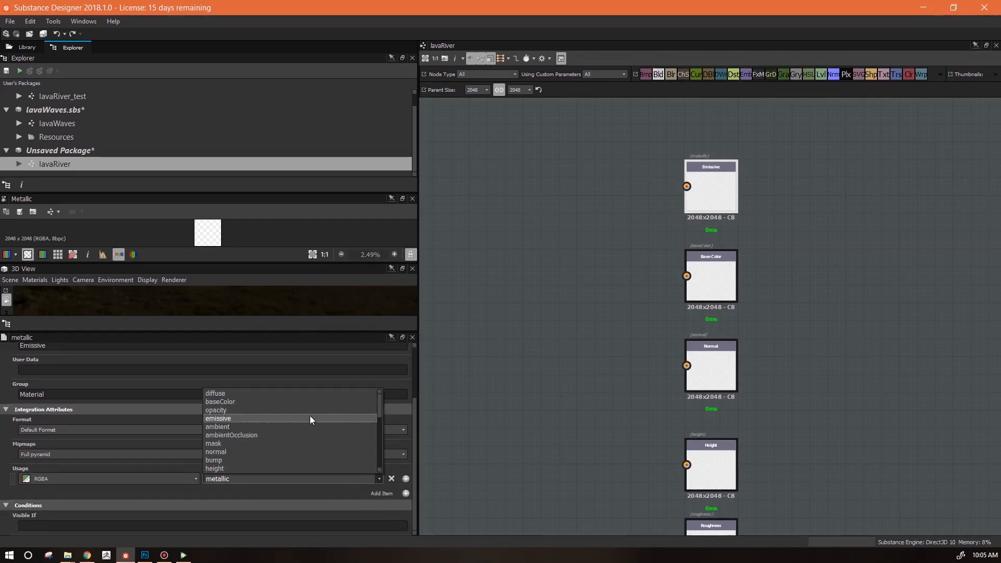
pyautogui.click(311, 415)
# Nudge the Height output slightly upward to even out the spacing of the output column
pyautogui.scroll(-2, 649, 289)
pyautogui.scroll(2, 665, 289)
pyautogui.moveTo(750, 415); pyautogui.dragTo(815, 254, button='middle')
pyautogui.moveTo(766, 314); pyautogui.dragTo(766, 304)
pyautogui.scroll(-4, 589, 383)
pyautogui.moveTo(625, 361); pyautogui.dragTo(812, 345, button='middle')
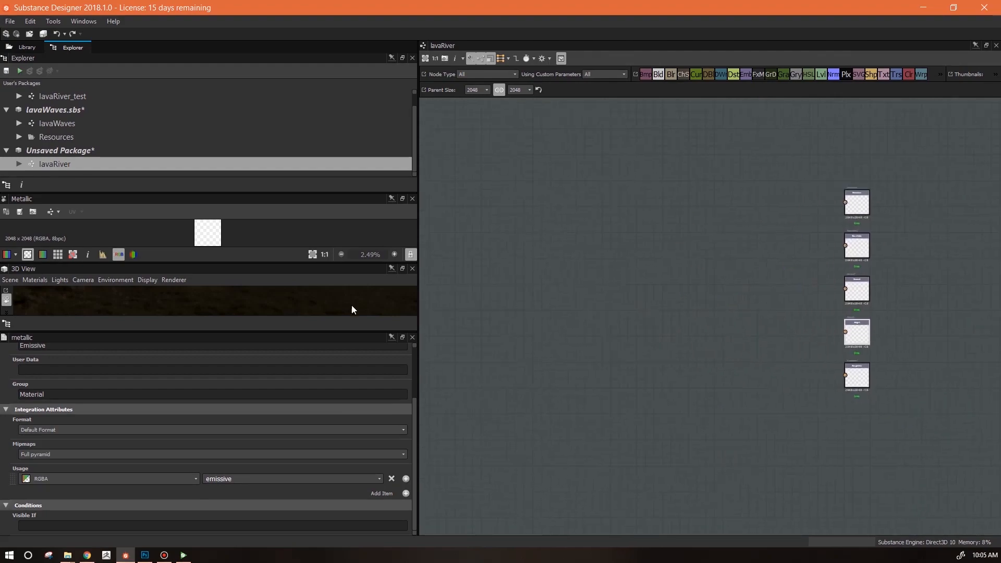
# Save the unsaved package as lavaRiver in the lavaRivers folder
pyautogui.click(91, 156)
pyautogui.hotkey('ctrl', 's')
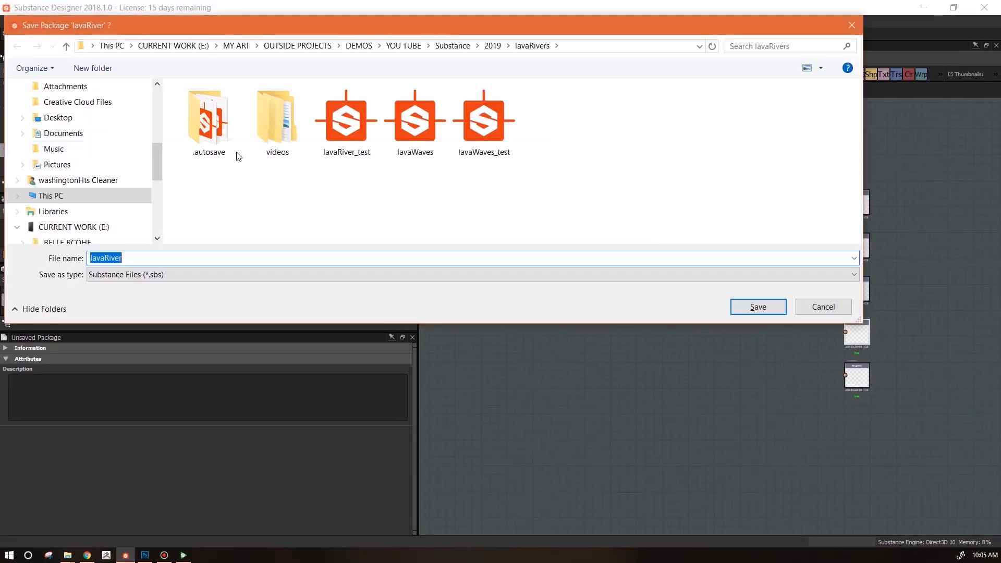
pyautogui.click(758, 307)
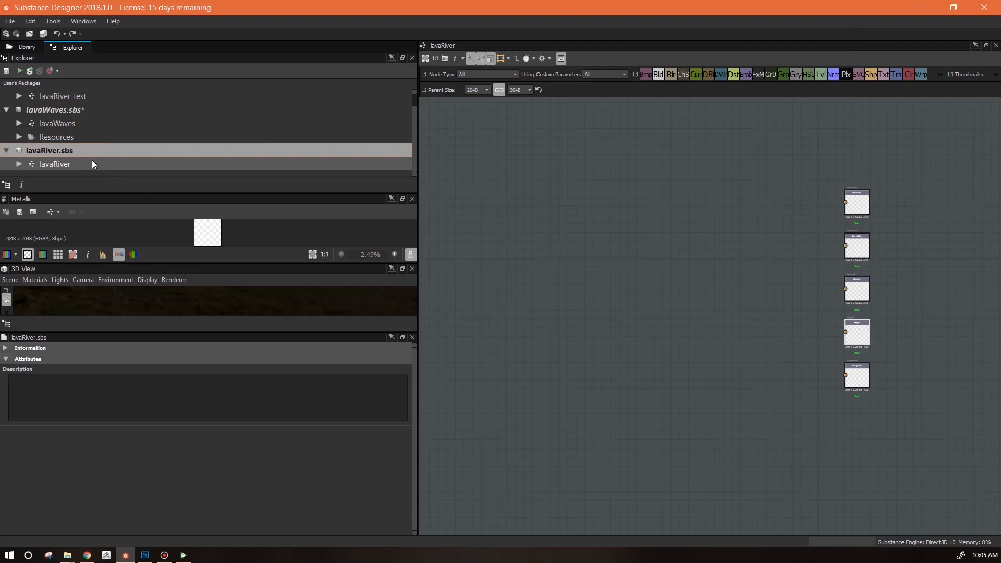
# Place an instance of the lavaWaves graph in the lavaRiver graph, to the left of the output column
pyautogui.scroll(1, 208, 157)
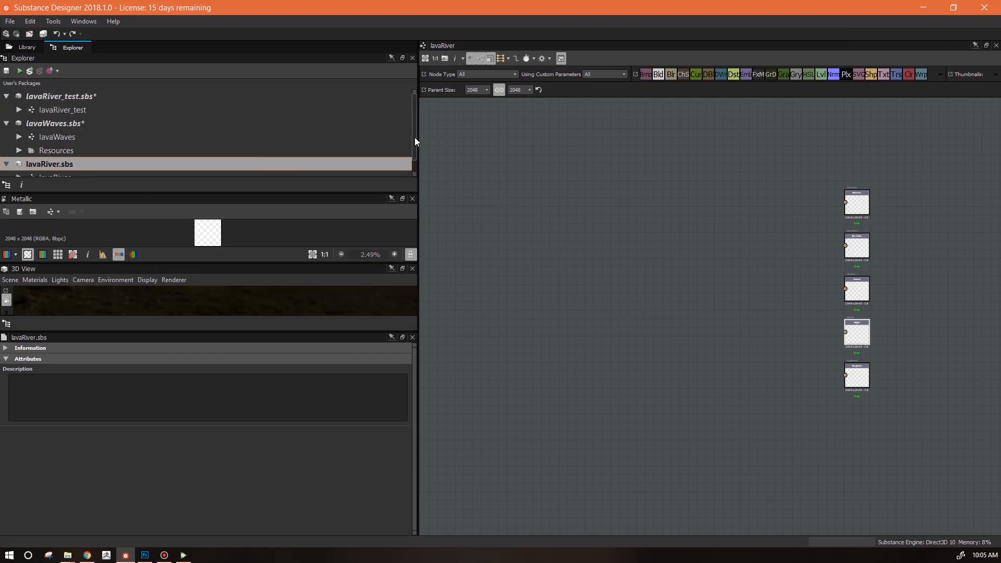
pyautogui.moveTo(54, 136); pyautogui.dragTo(701, 334)
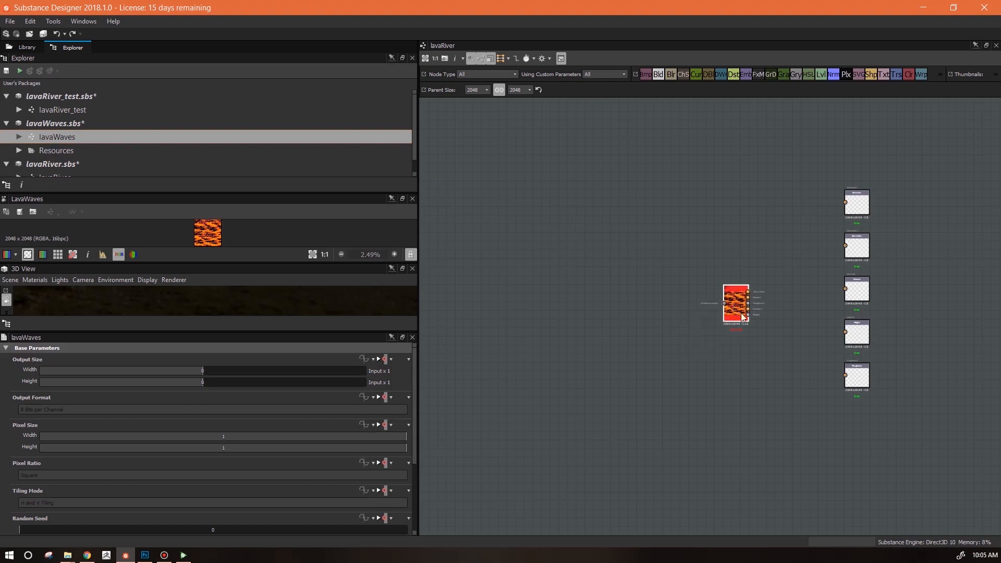
pyautogui.press('f')
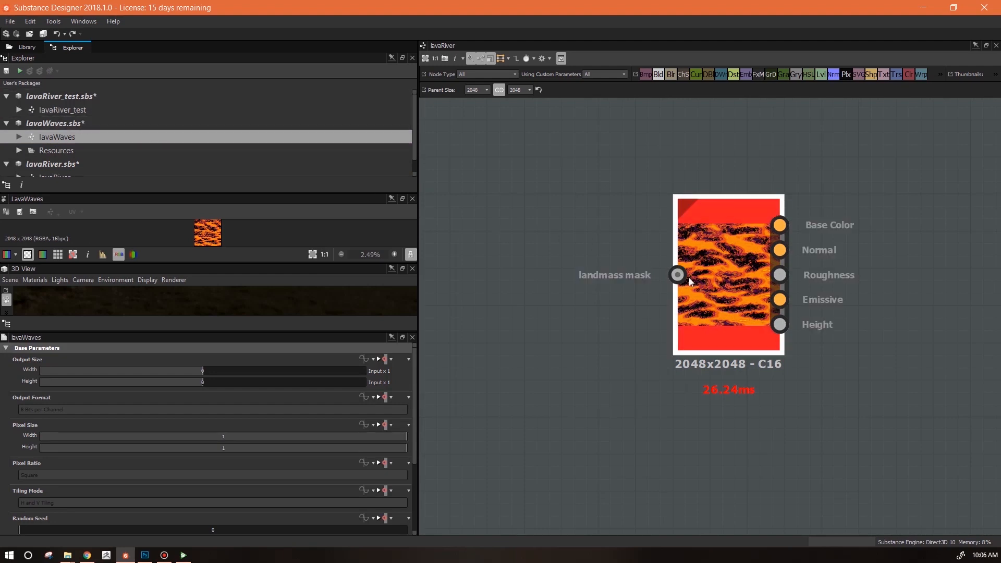
# Preview the lavaWaves node and toggle its Invert parameter between False and True to compare the results
pyautogui.doubleClick(714, 286)
pyautogui.scroll(-2, 416, 459)
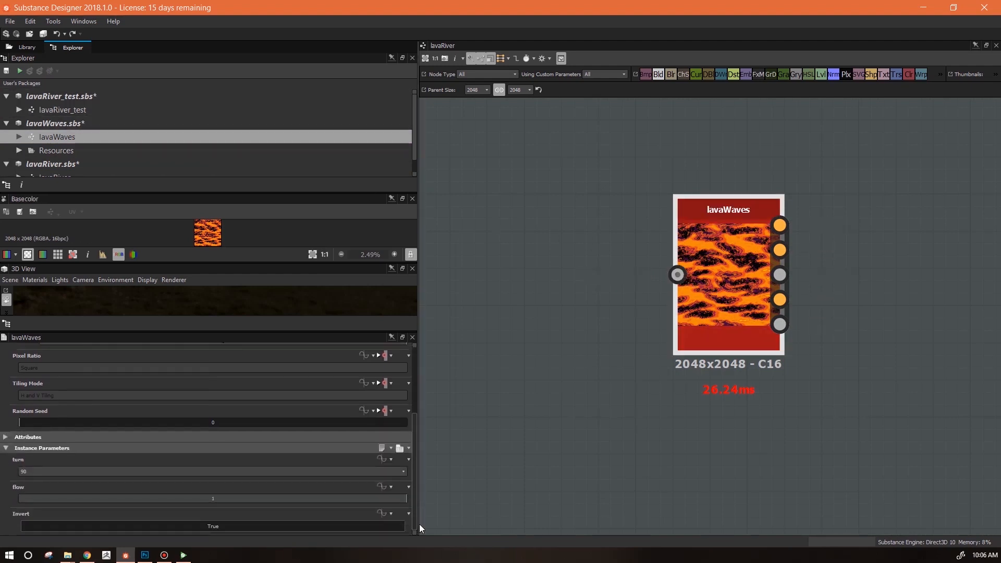
pyautogui.click(311, 524)
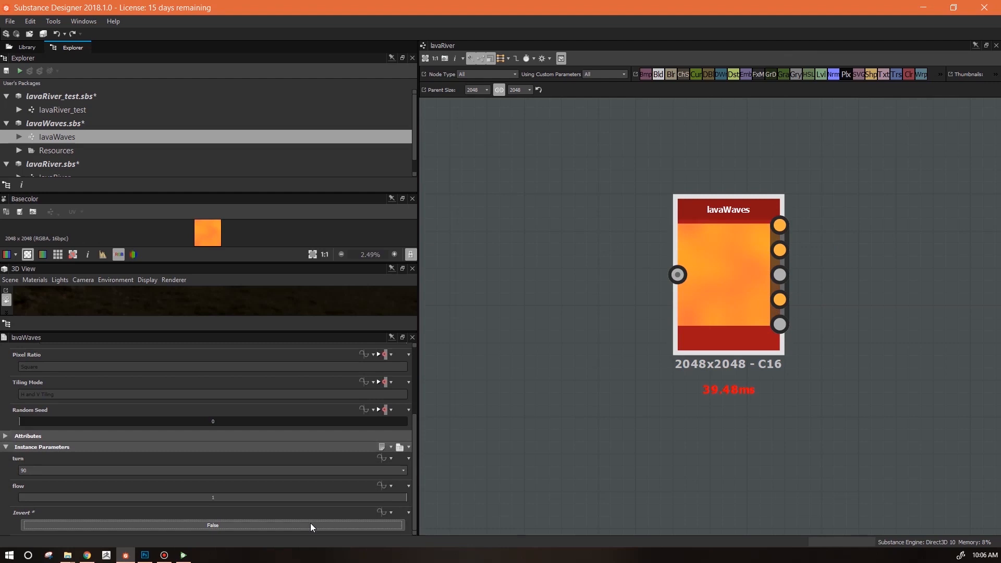
pyautogui.click(311, 524)
pyautogui.click(311, 523)
pyautogui.click(310, 523)
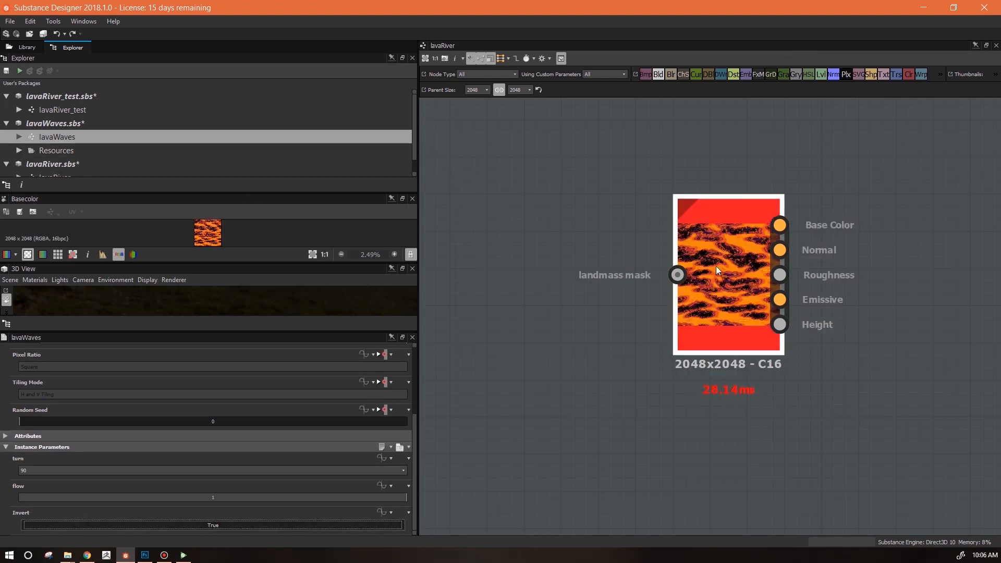
# Open the lavaWaves graph and detach the Invert parameter of the color section's Invert Grayscale node from its graph input
pyautogui.moveTo(412, 149); pyautogui.dragTo(414, 161)
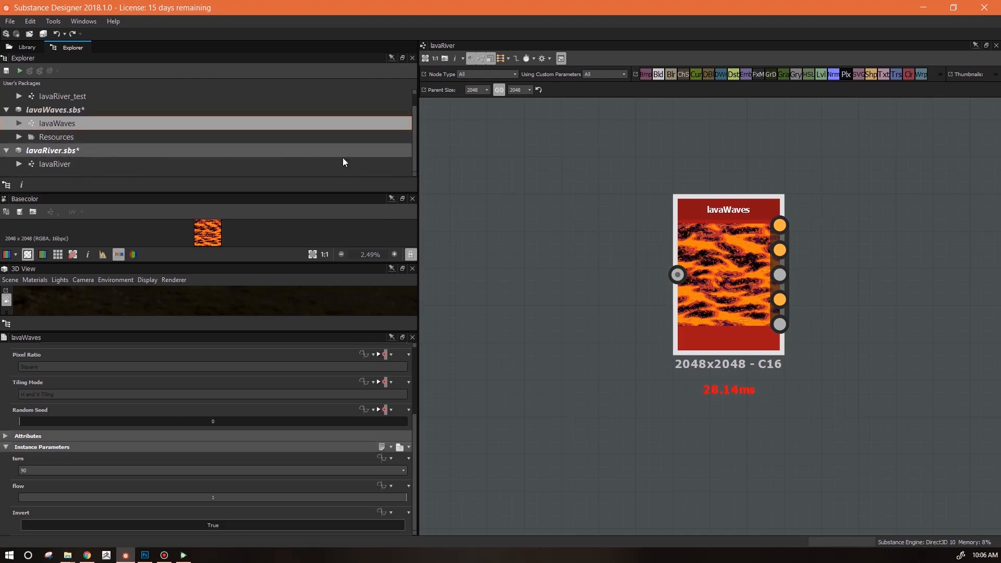
pyautogui.moveTo(414, 158); pyautogui.dragTo(416, 147)
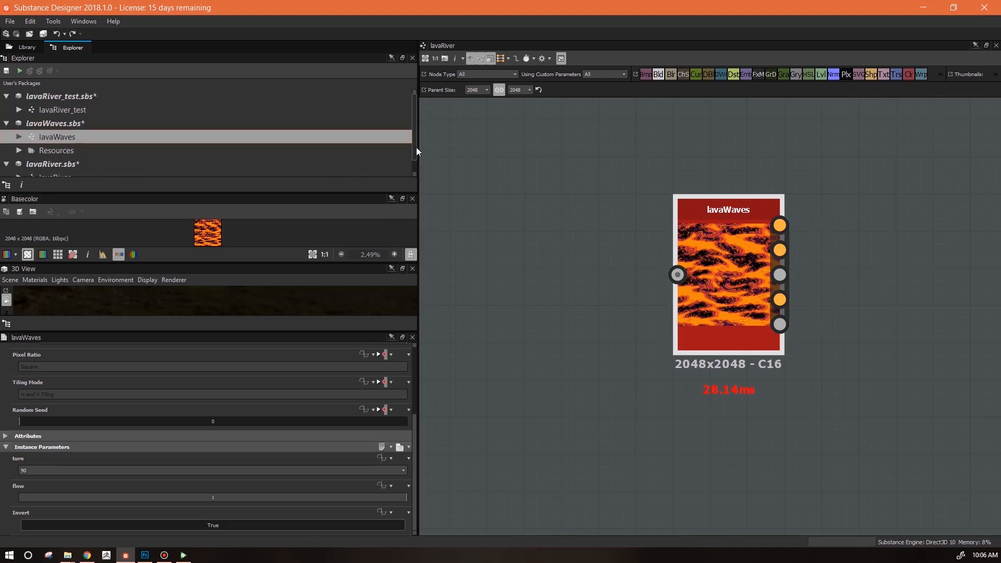
pyautogui.doubleClick(66, 136)
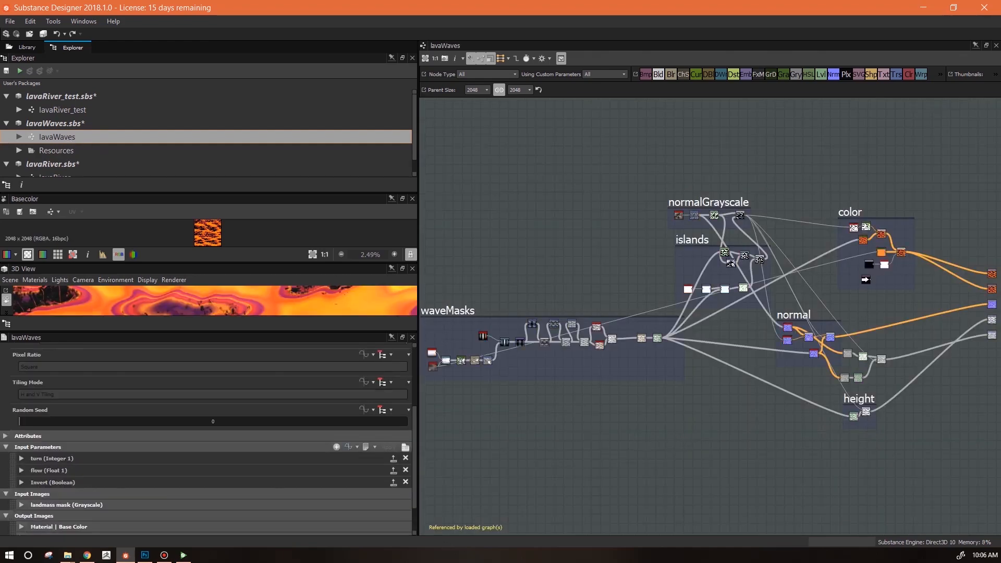
pyautogui.moveTo(722, 495); pyautogui.dragTo(574, 539, button='middle')
pyautogui.scroll(1, 695, 374)
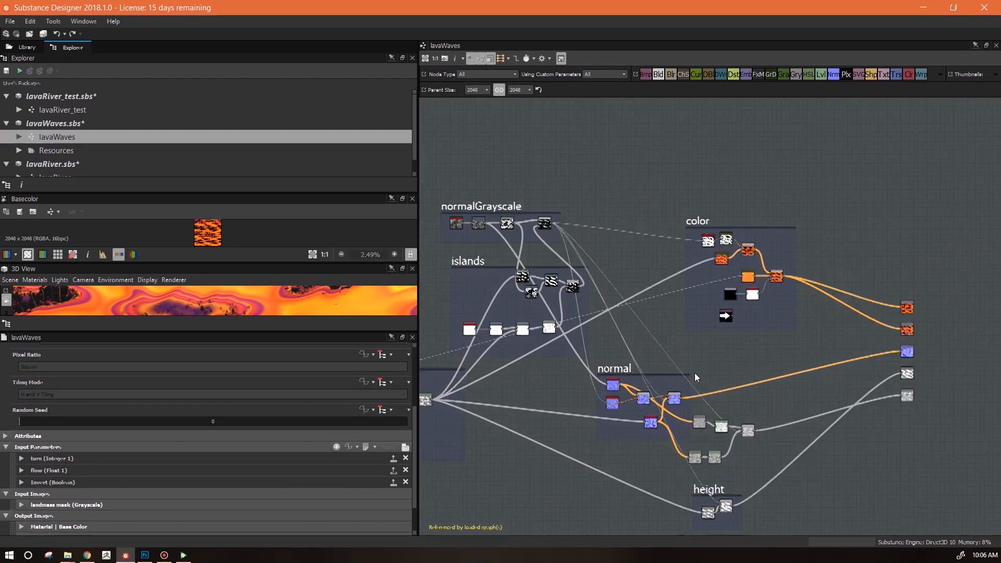
pyautogui.scroll(4, 694, 375)
pyautogui.doubleClick(797, 236)
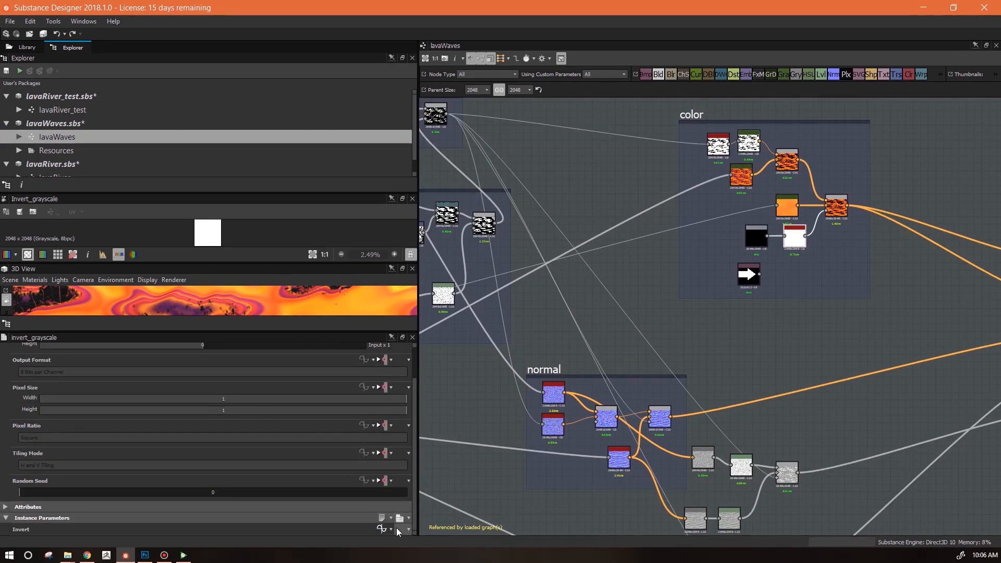
pyautogui.click(391, 529)
pyautogui.click(414, 519)
# Delete the Invert (Boolean) input parameter from the lavaWaves graph
pyautogui.click(614, 265)
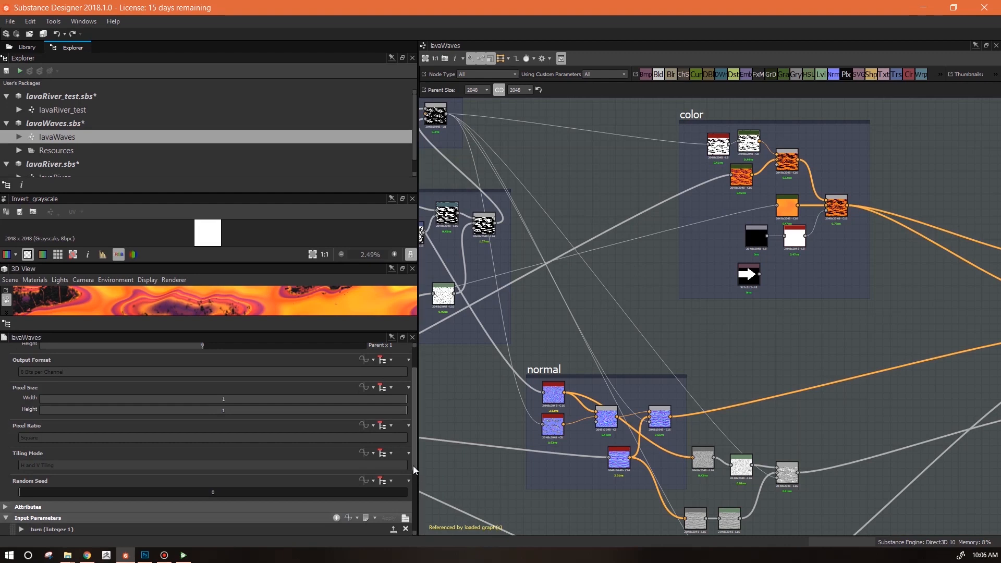
pyautogui.moveTo(416, 458); pyautogui.dragTo(423, 504)
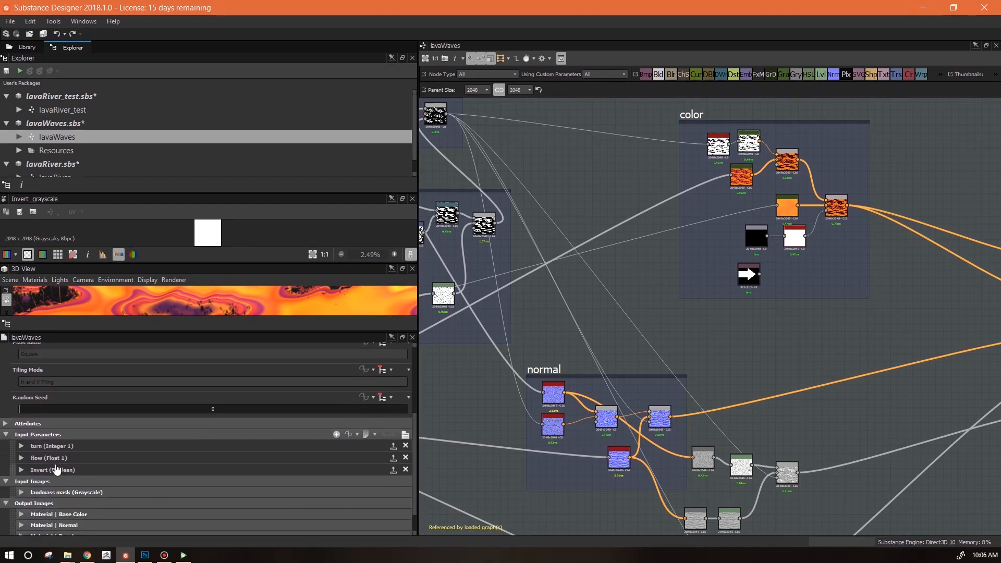
pyautogui.click(405, 469)
# Save all packages, reopen the lavaRiver graph and select its lavaWaves node to check its instance parameters
pyautogui.click(9, 22)
pyautogui.click(104, 123)
pyautogui.scroll(-1, 75, 166)
pyautogui.doubleClick(75, 166)
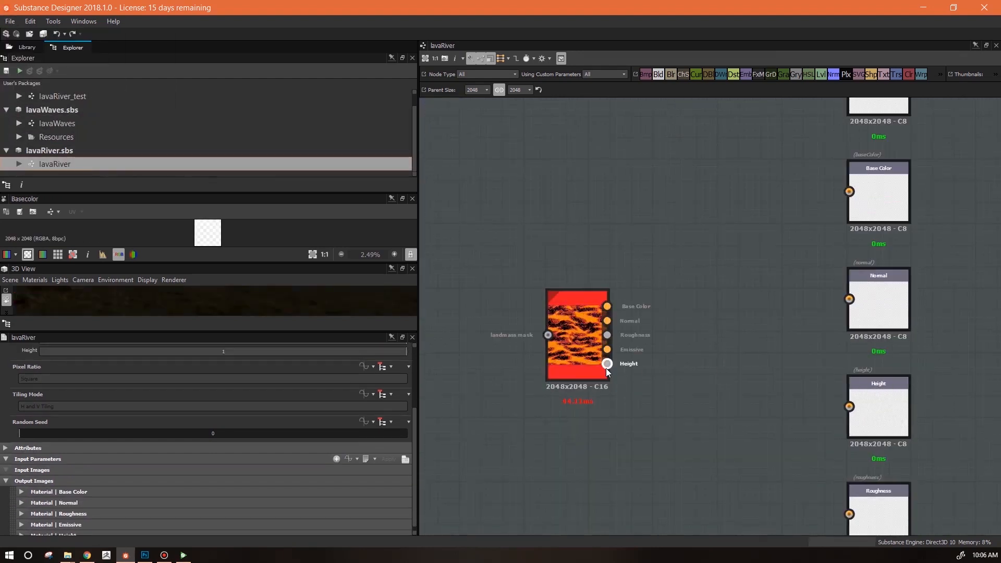
pyautogui.click(581, 361)
pyautogui.click(544, 59)
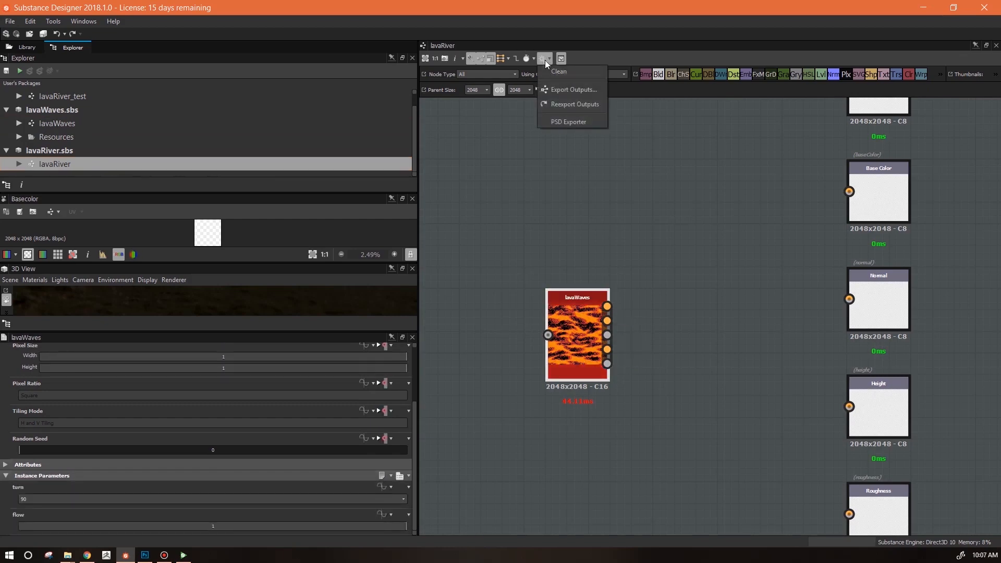
pyautogui.click(552, 73)
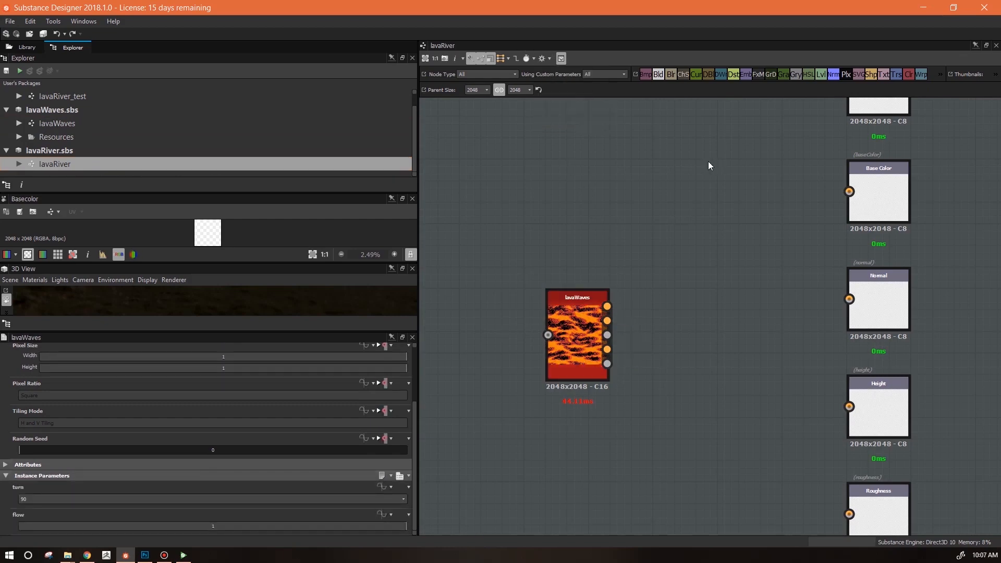
# Move the lavaWaves node closer to the output column, level with the Normal and Height outputs, leaving room before it
pyautogui.scroll(-3, 578, 334)
pyautogui.moveTo(578, 327); pyautogui.dragTo(552, 291)
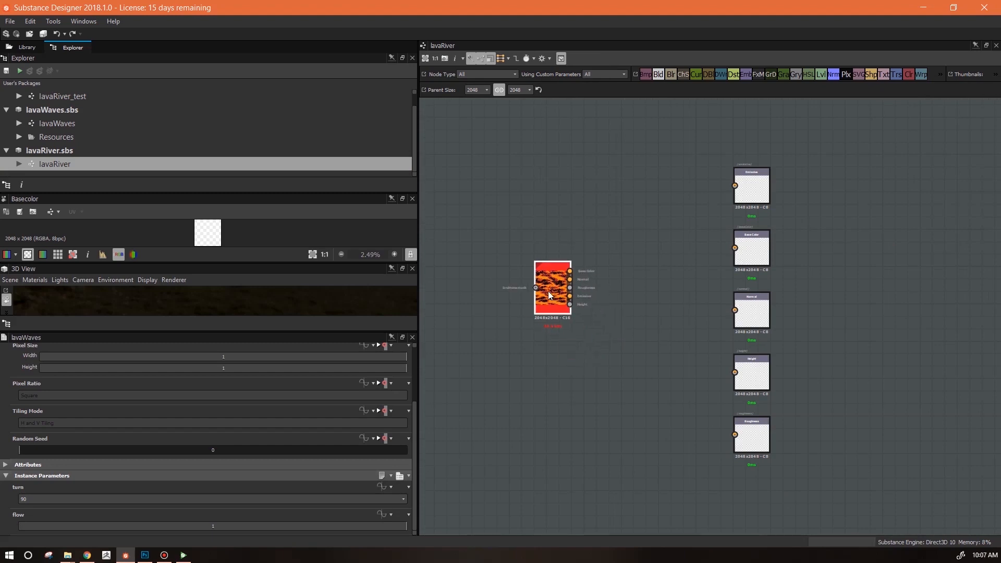
pyautogui.moveTo(570, 336); pyautogui.dragTo(708, 332, button='middle')
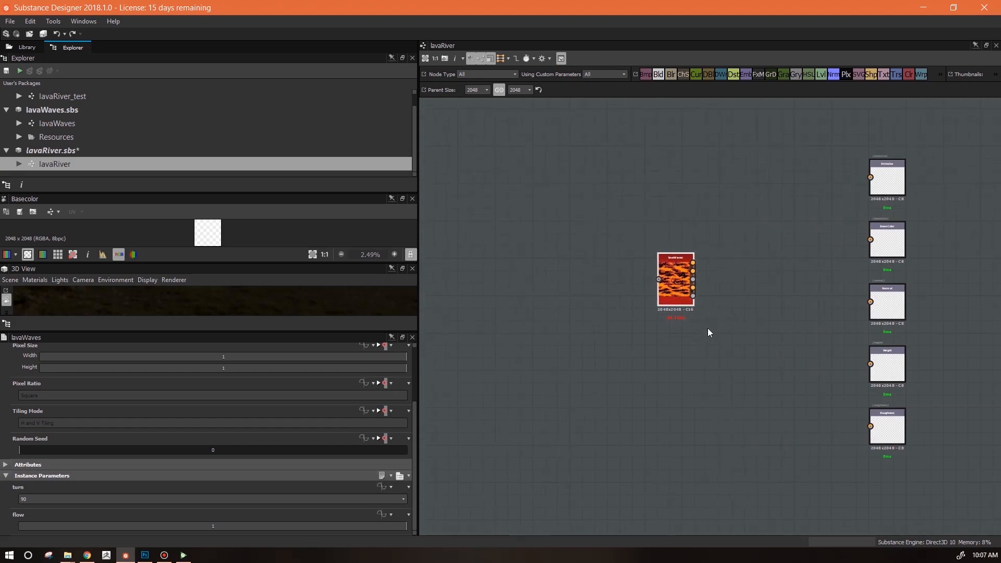
pyautogui.moveTo(629, 340); pyautogui.dragTo(680, 360, button='middle')
pyautogui.moveTo(729, 300); pyautogui.dragTo(788, 356)
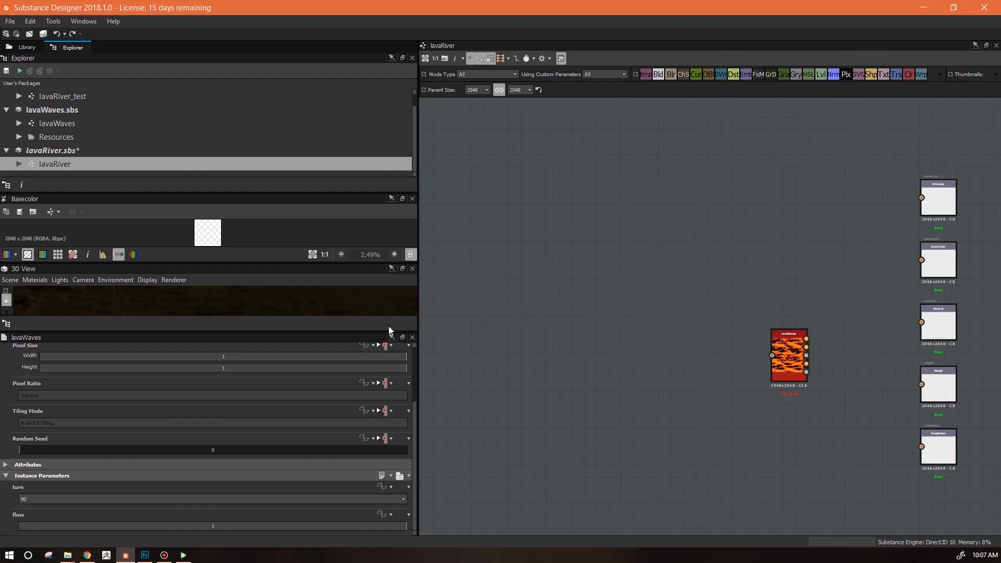
# Search the library for gaussian and add a Gaussian Noise node in the empty area before the lavaWaves node
pyautogui.click(26, 47)
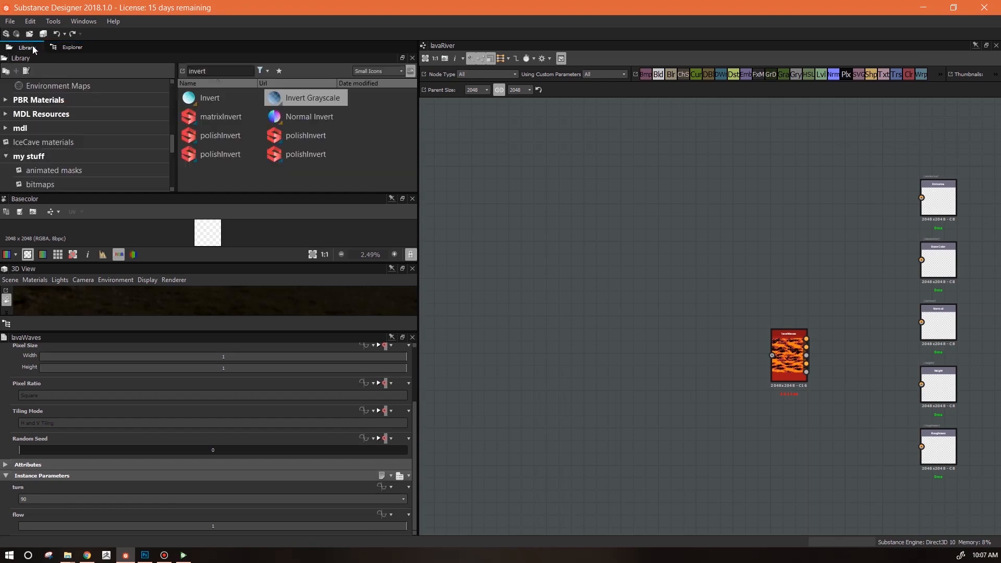
pyautogui.moveTo(224, 73); pyautogui.dragTo(144, 68)
pyautogui.write('gaussian')
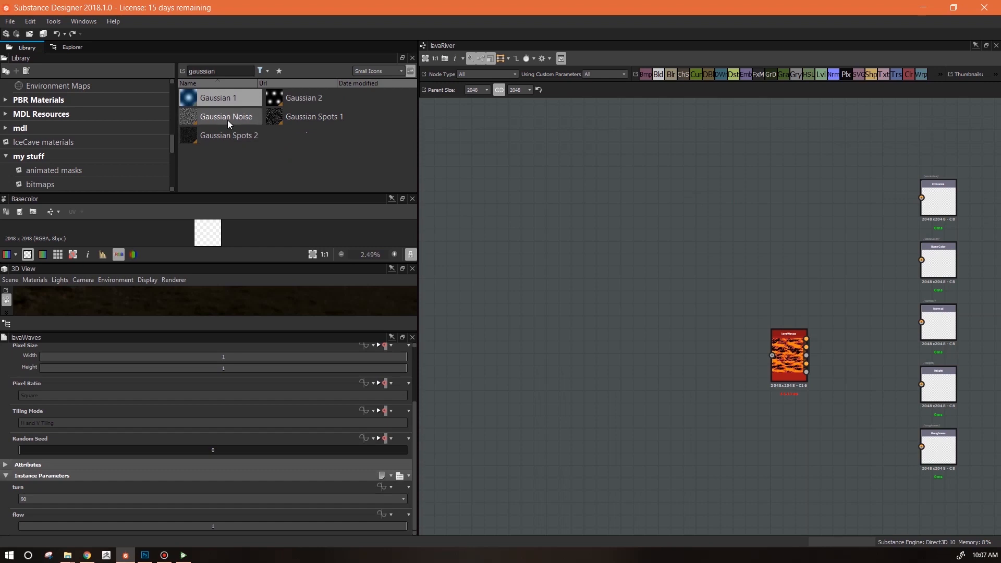
pyautogui.moveTo(227, 120); pyautogui.dragTo(562, 269)
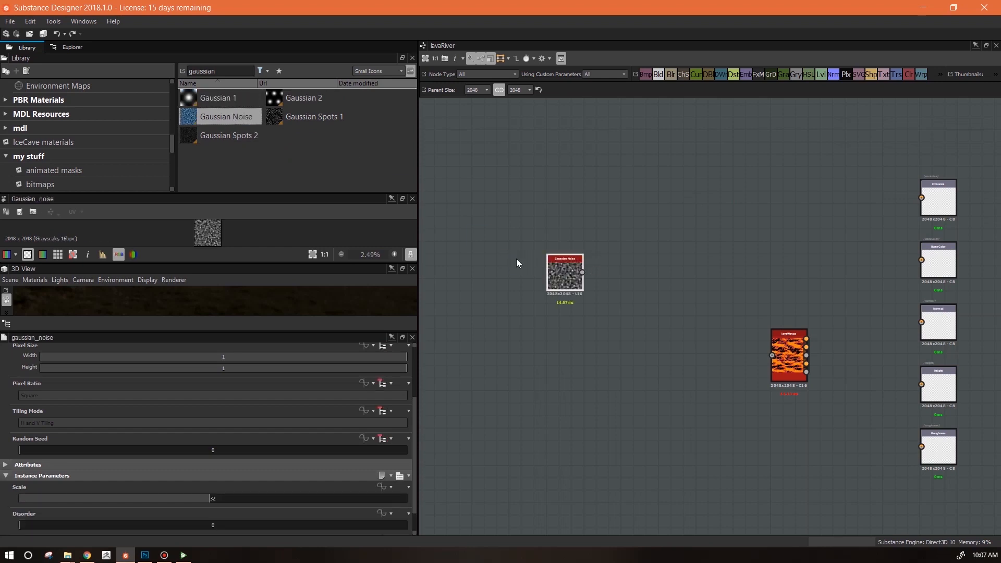
# Search the library for gradient nodes and add a Gradient Linear 3 node above the Gaussian Noise node
pyautogui.doubleClick(231, 70)
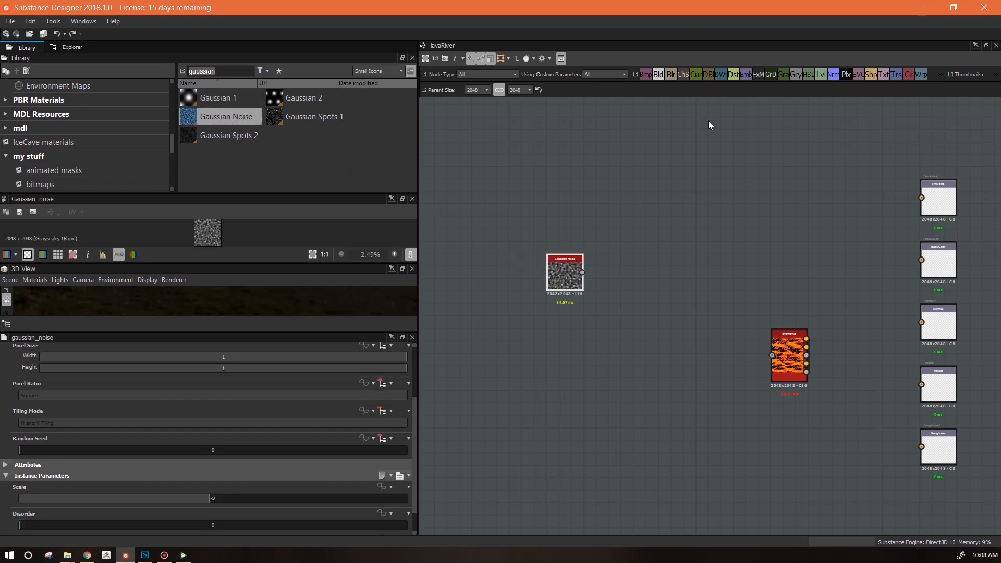
pyautogui.write('gradien')
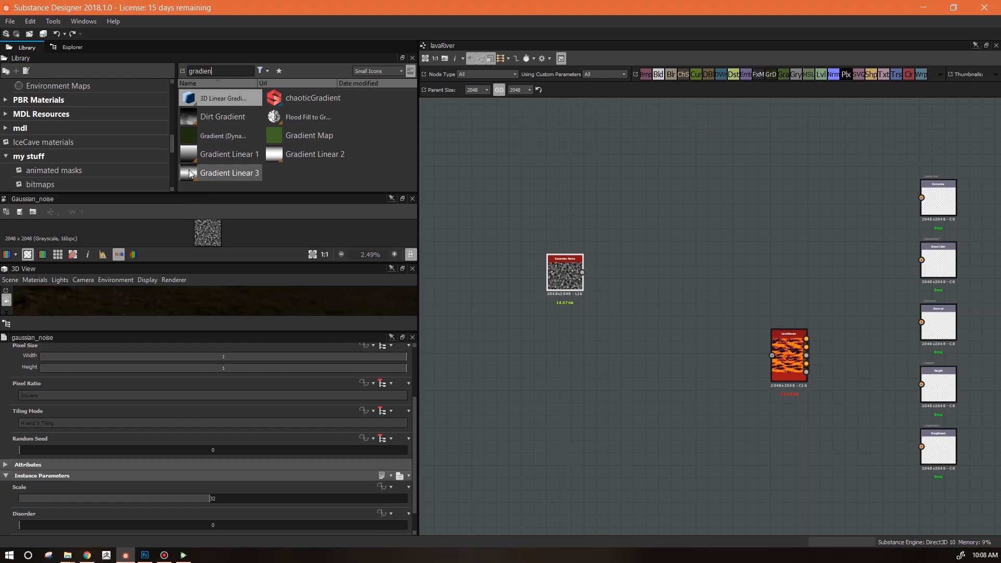
pyautogui.moveTo(191, 173); pyautogui.dragTo(507, 174)
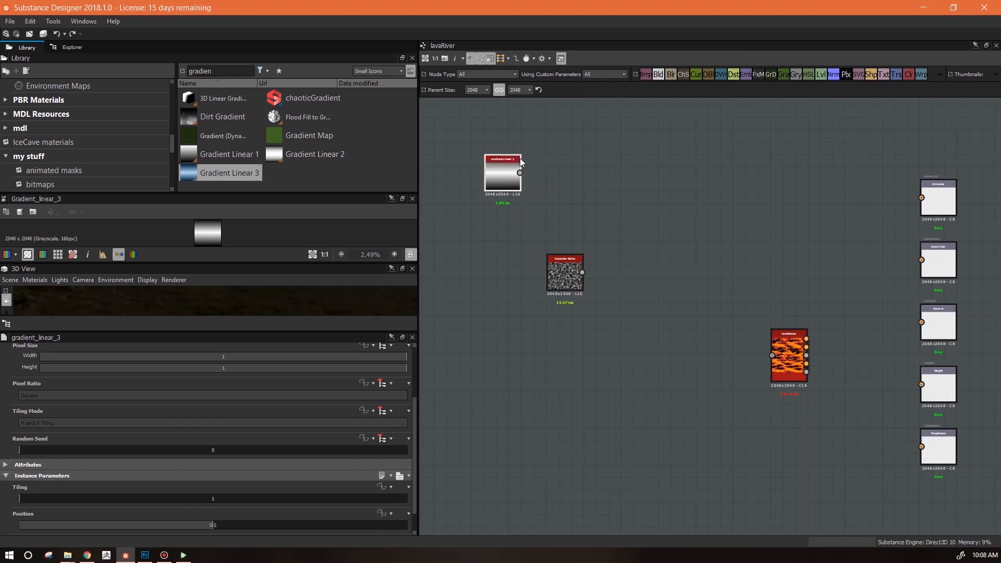
# Feed Gradient Linear 3 and Gaussian Noise into the input and gradient input of a new Warp node, and set the noise scale to 6
pyautogui.moveTo(495, 185); pyautogui.dragTo(556, 207)
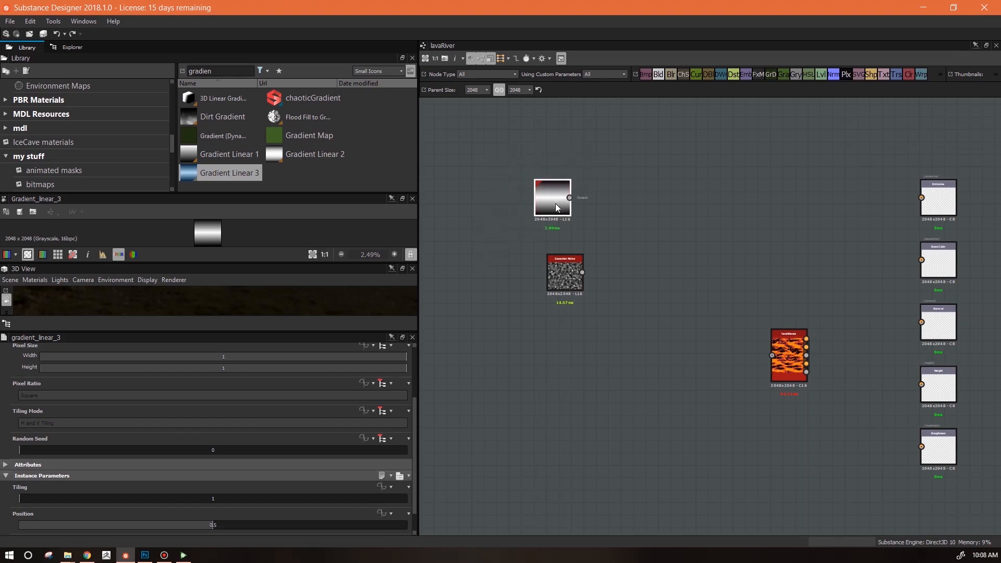
pyautogui.moveTo(920, 74); pyautogui.dragTo(649, 236)
pyautogui.moveTo(569, 198); pyautogui.dragTo(582, 272)
pyautogui.click(579, 275)
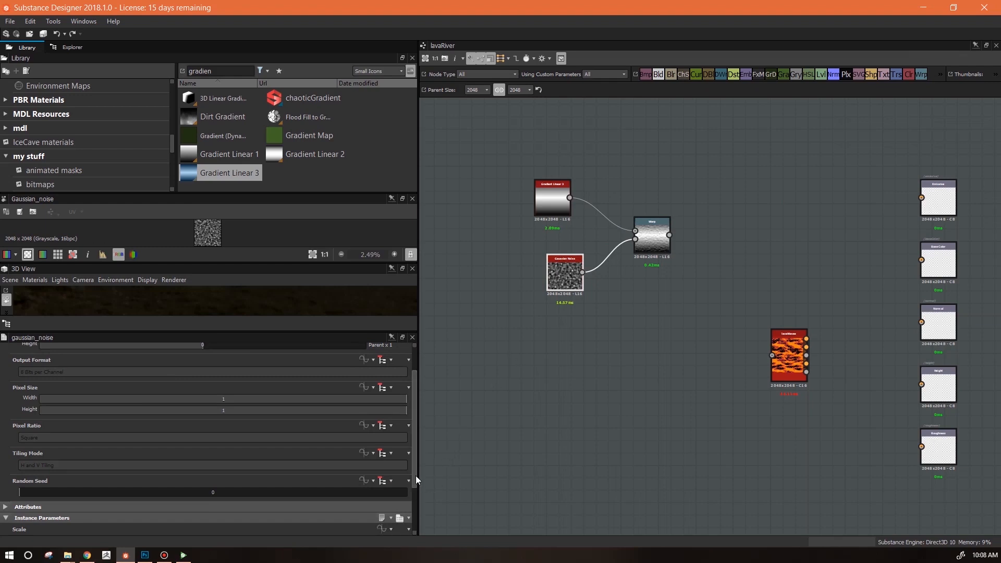
pyautogui.moveTo(415, 475); pyautogui.dragTo(415, 527)
pyautogui.moveTo(236, 474); pyautogui.dragTo(49, 470)
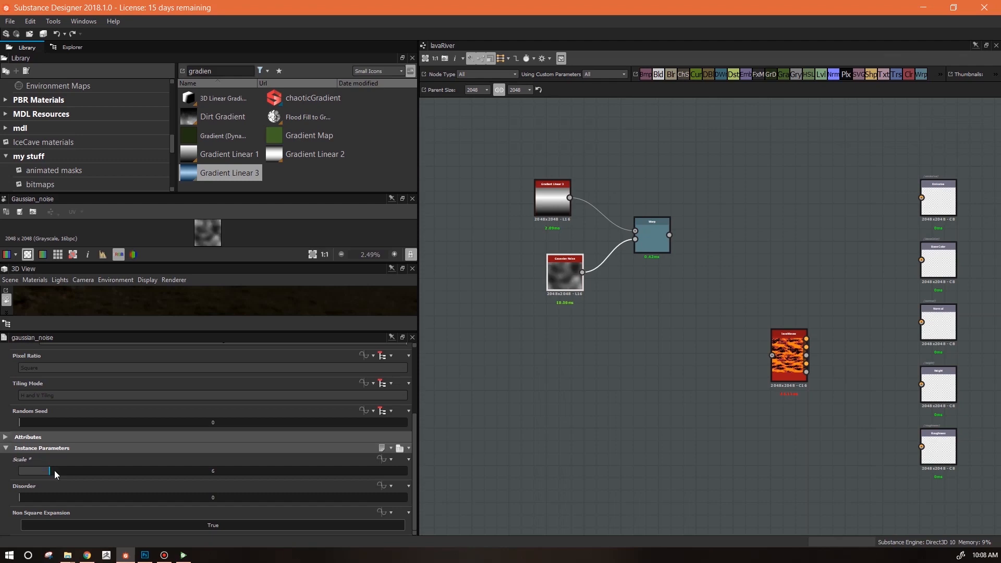
# Align Gradient Linear 3 above Gaussian Noise and set the relative output width and height of both nodes to -2 (Parent / 4)
pyautogui.scroll(1, 607, 192)
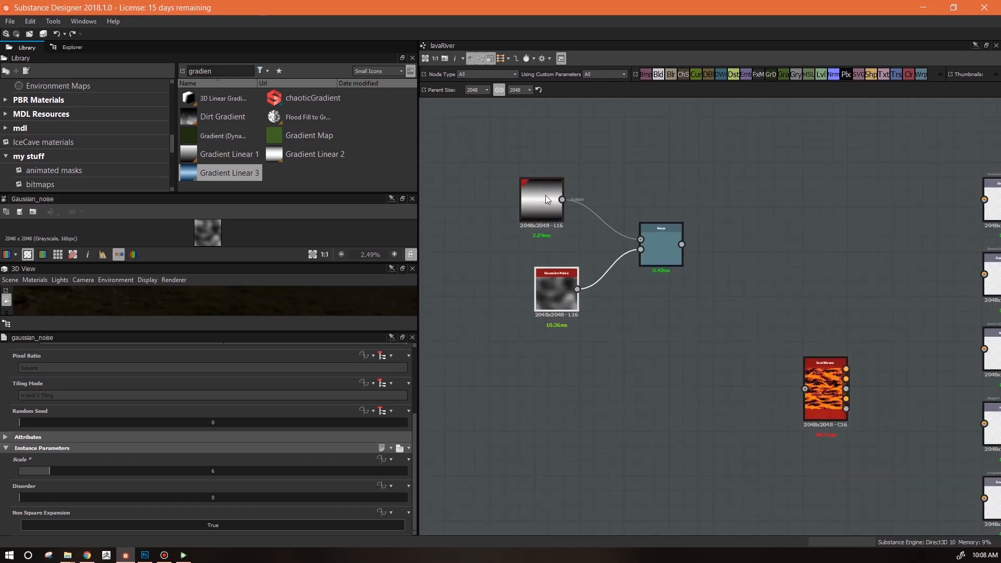
pyautogui.moveTo(546, 195); pyautogui.dragTo(559, 204)
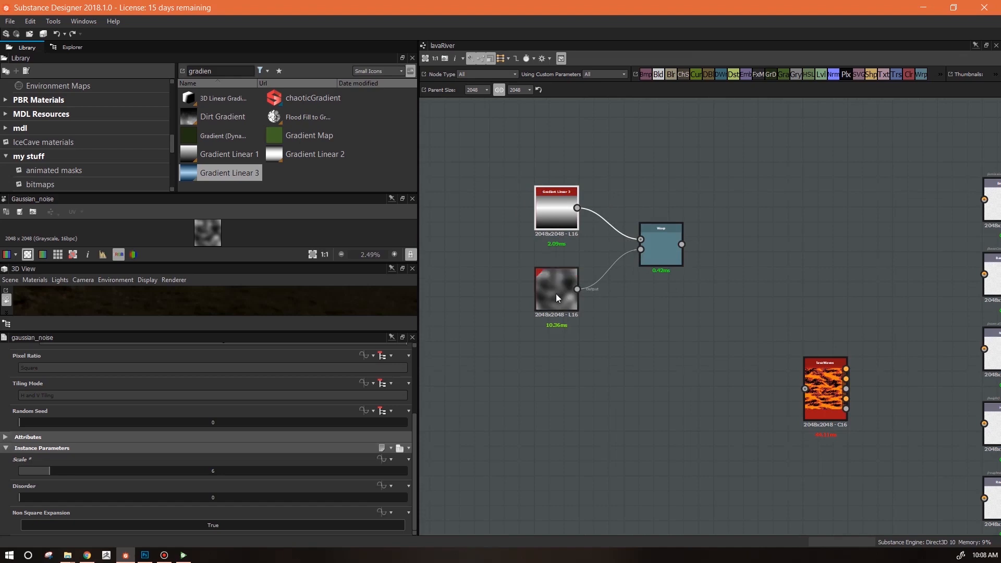
pyautogui.moveTo(543, 211); pyautogui.dragTo(547, 213)
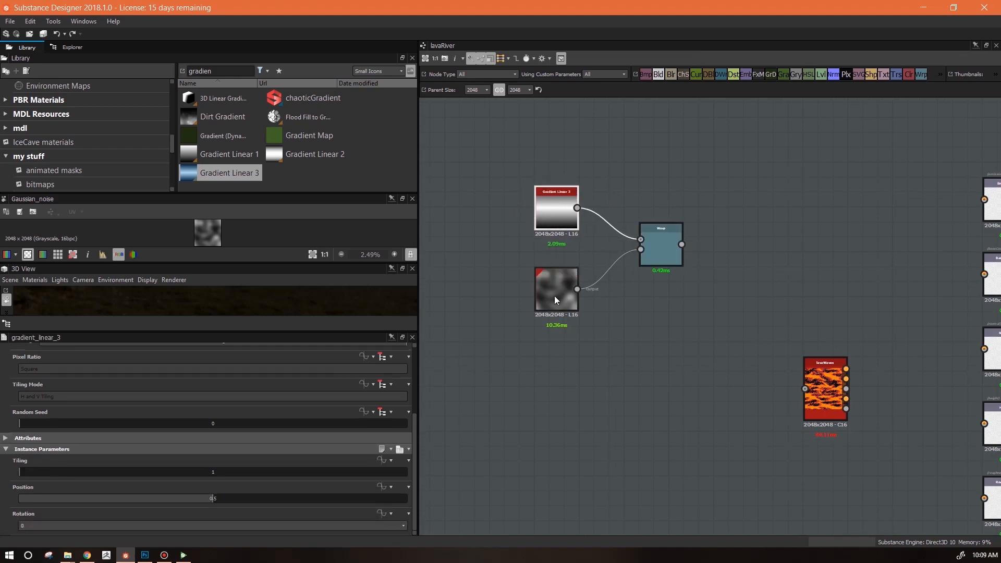
pyautogui.moveTo(414, 462); pyautogui.dragTo(424, 356)
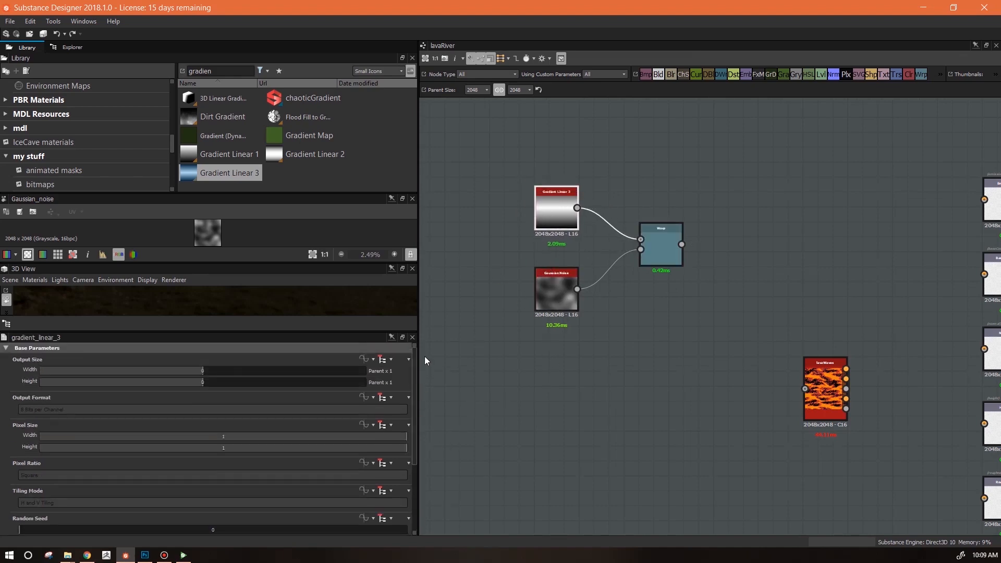
pyautogui.click(174, 371)
pyautogui.click(557, 292)
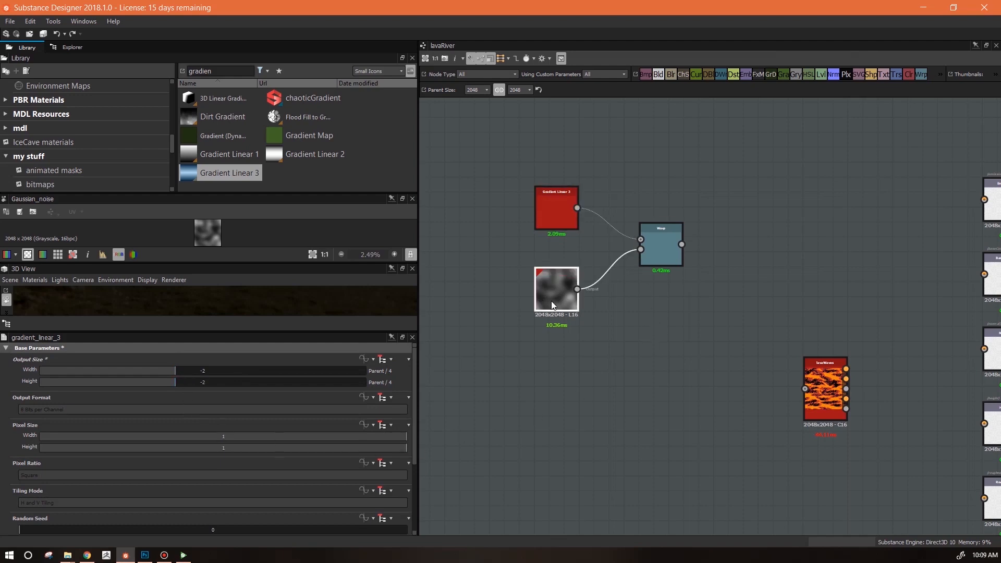
pyautogui.click(177, 371)
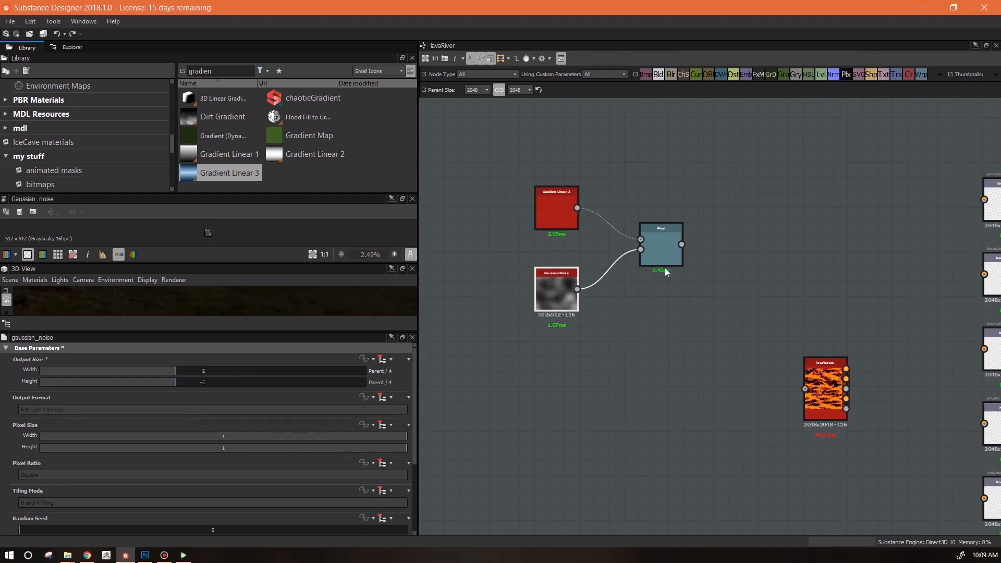
# Set the Warp node's intensity to 21.38 and place the node slightly closer to its two source nodes
pyautogui.click(662, 250)
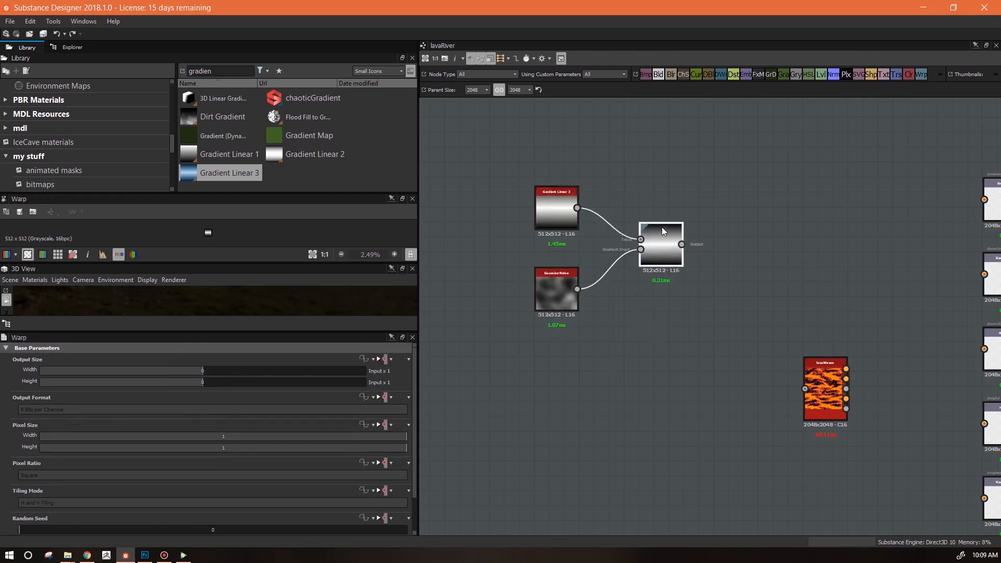
pyautogui.moveTo(726, 287); pyautogui.dragTo(669, 291, button='middle')
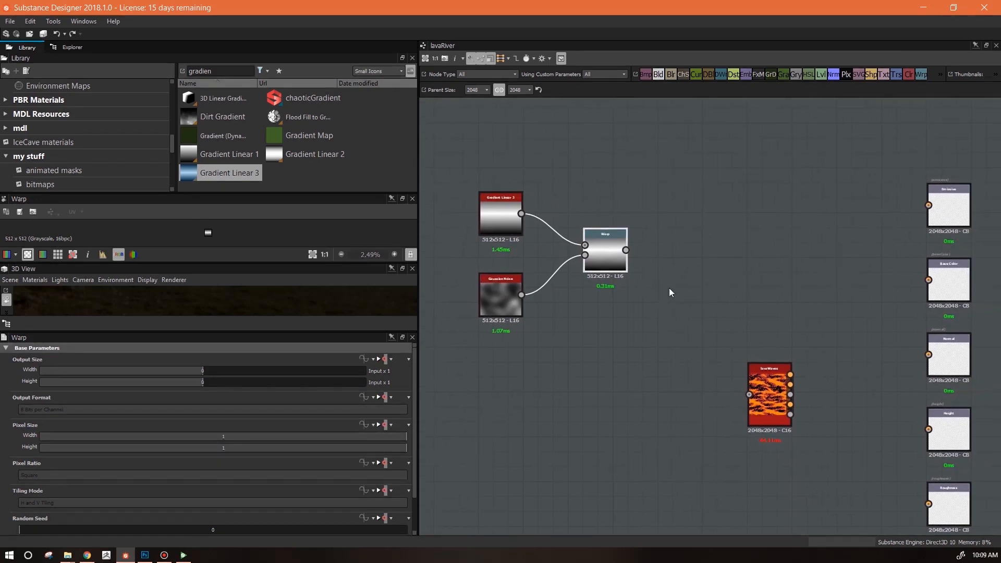
pyautogui.scroll(-2, 414, 478)
pyautogui.scroll(-1, 395, 525)
pyautogui.doubleClick(217, 525)
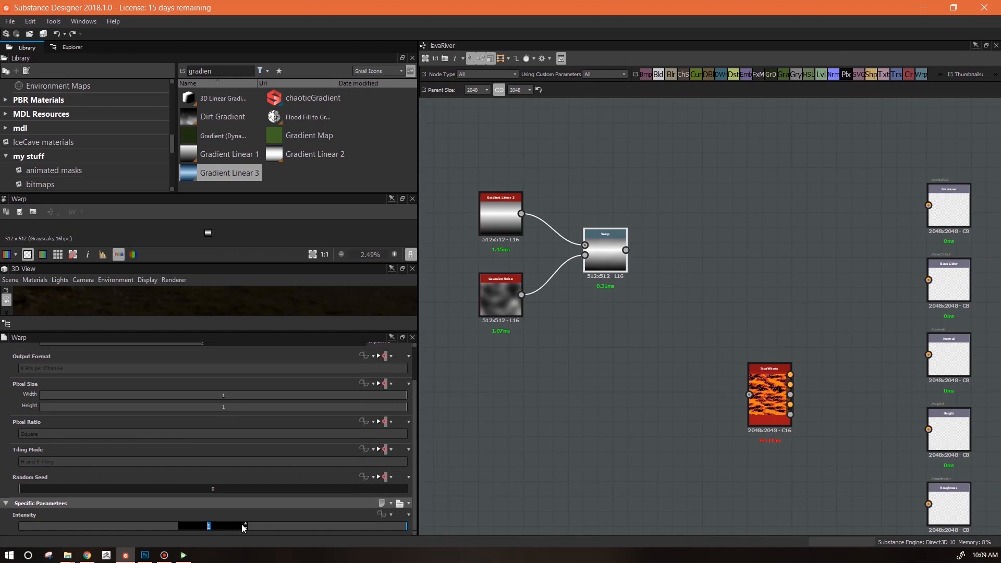
pyautogui.write('21.38')
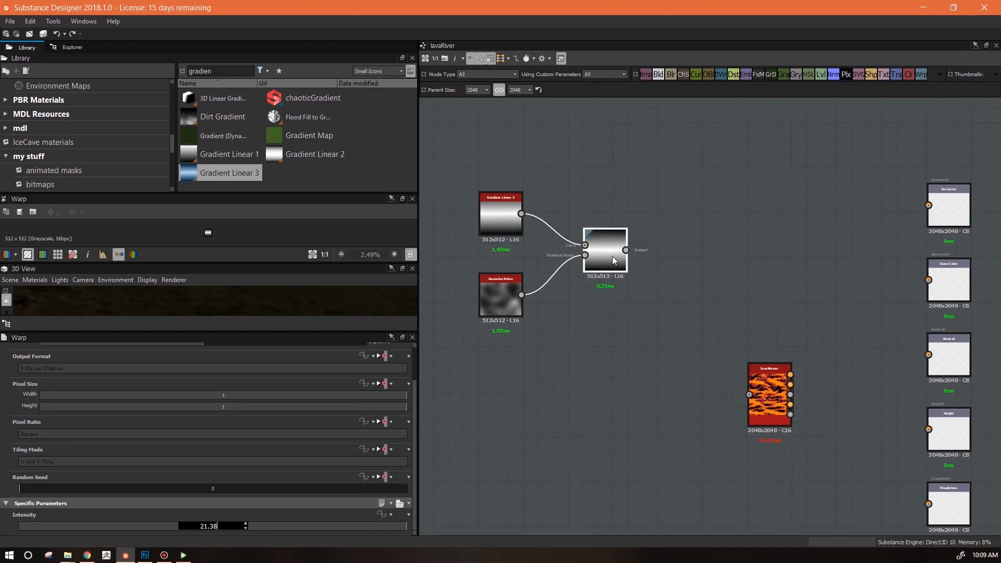
pyautogui.click(615, 258)
# Connect the Warp result to the Base Color output and enlarge the 3D view to preview the pattern on the cube
pyautogui.moveTo(616, 261); pyautogui.dragTo(928, 280)
pyautogui.moveTo(253, 265); pyautogui.dragTo(252, 204)
pyautogui.moveTo(256, 338); pyautogui.dragTo(266, 474)
pyautogui.scroll(-3, 280, 403)
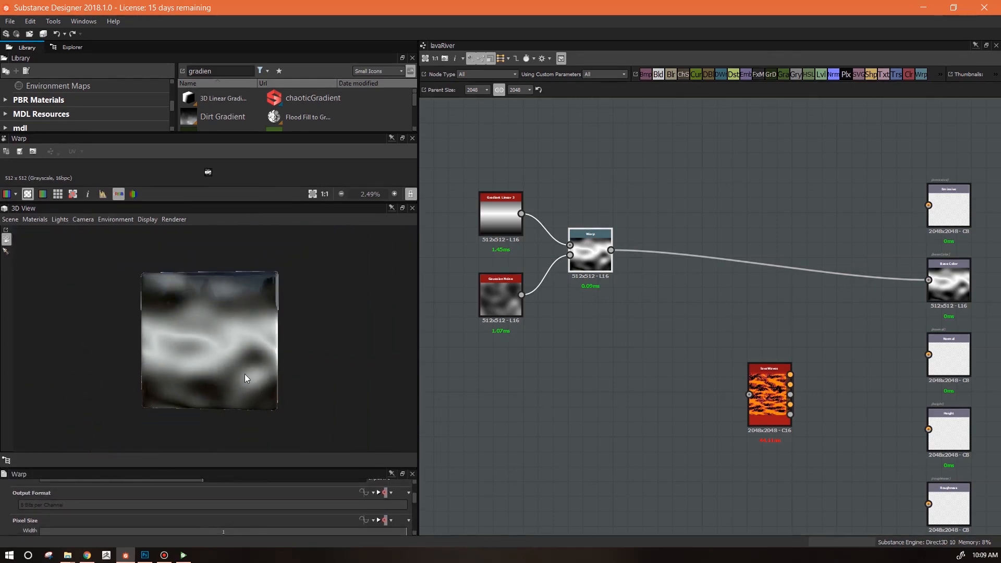
pyautogui.moveTo(239, 386); pyautogui.dragTo(276, 379)
# Insert a Levels node into the link between Warp and Base Color, place it beside Warp and show its histogram
pyautogui.moveTo(821, 76); pyautogui.dragTo(672, 264)
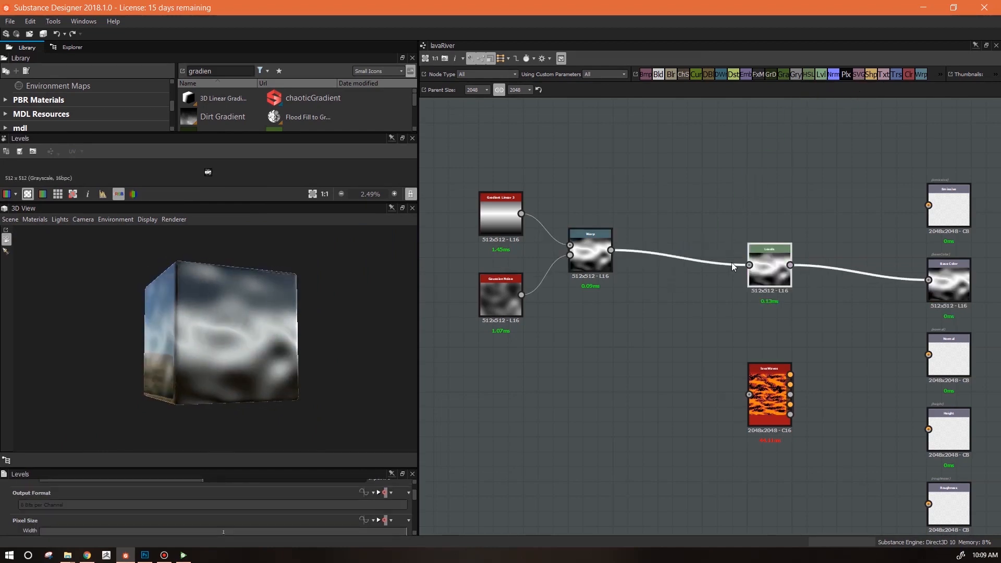
pyautogui.moveTo(772, 271); pyautogui.dragTo(672, 251)
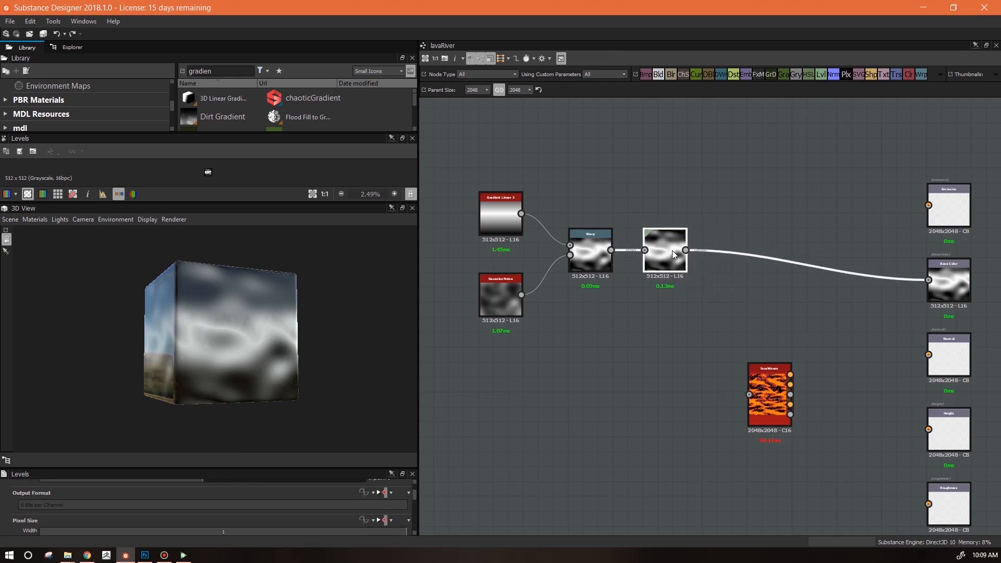
pyautogui.moveTo(383, 467); pyautogui.dragTo(391, 401)
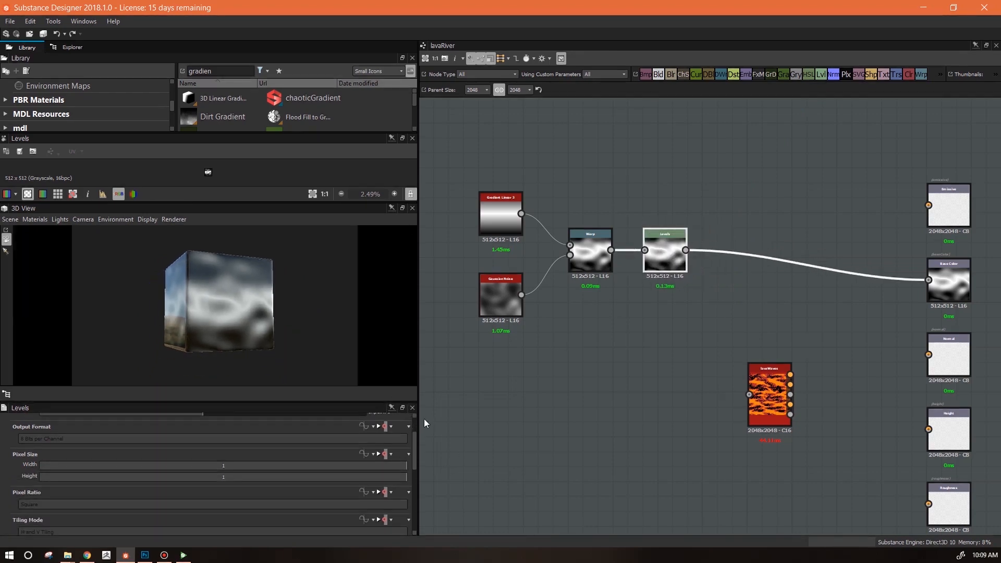
pyautogui.moveTo(416, 463); pyautogui.dragTo(414, 515)
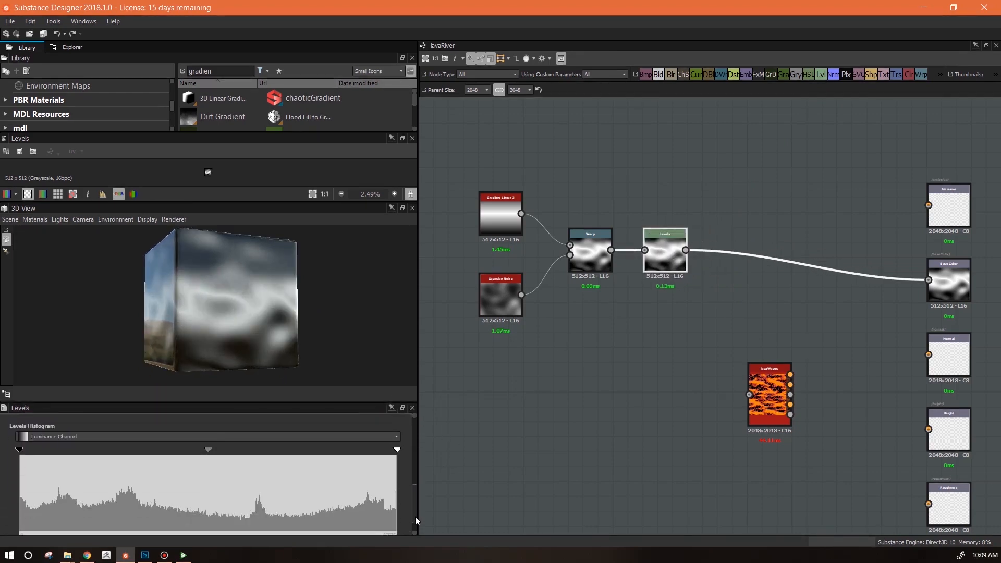
# Bring the Levels histogram's black, mid and white input points close together to make a hard-edged black-and-white mask, checking it on the cube
pyautogui.moveTo(392, 450); pyautogui.dragTo(237, 452)
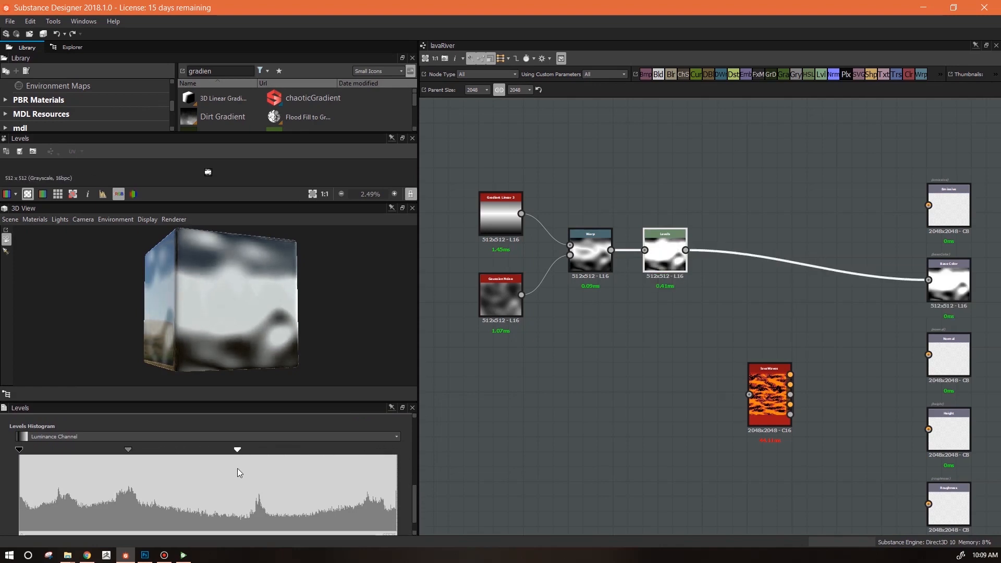
pyautogui.moveTo(18, 451); pyautogui.dragTo(54, 451)
pyautogui.moveTo(128, 450); pyautogui.dragTo(151, 452)
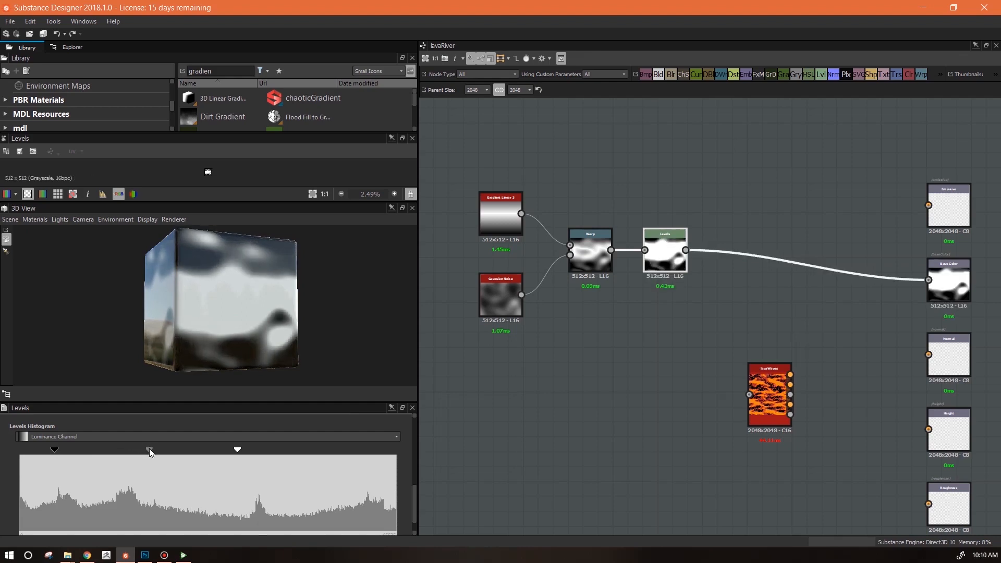
pyautogui.moveTo(238, 451); pyautogui.dragTo(203, 457)
pyautogui.moveTo(302, 301); pyautogui.dragTo(248, 315)
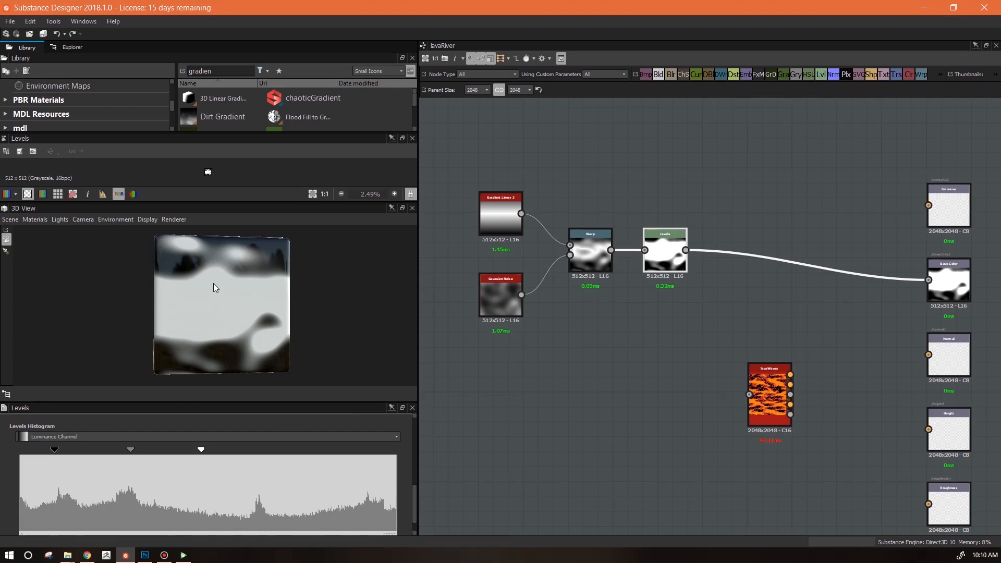
pyautogui.moveTo(215, 319)
pyautogui.mouseDown()
pyautogui.moveTo(236, 317)
pyautogui.moveTo(211, 300)
pyautogui.mouseUp()
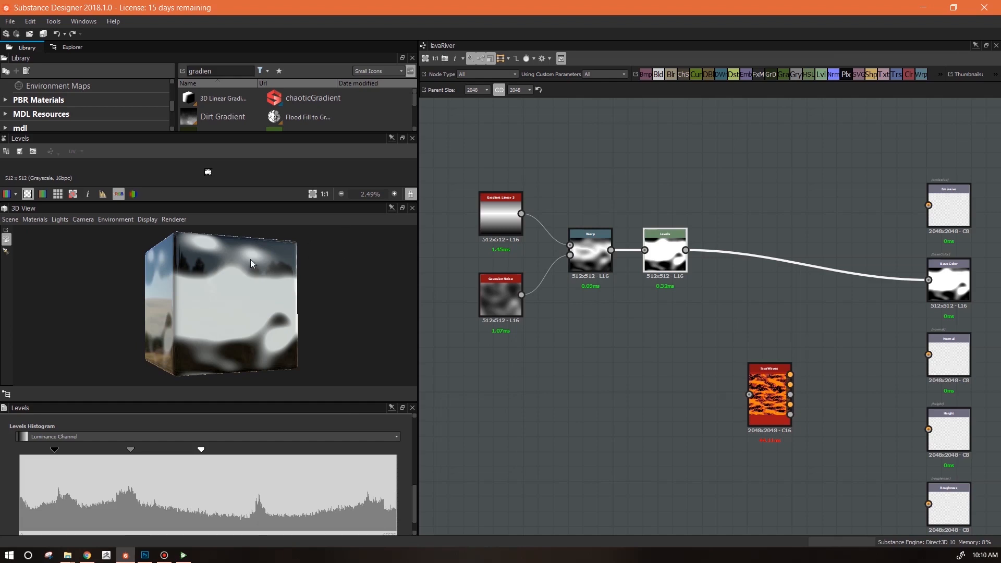
pyautogui.moveTo(255, 316); pyautogui.dragTo(231, 318)
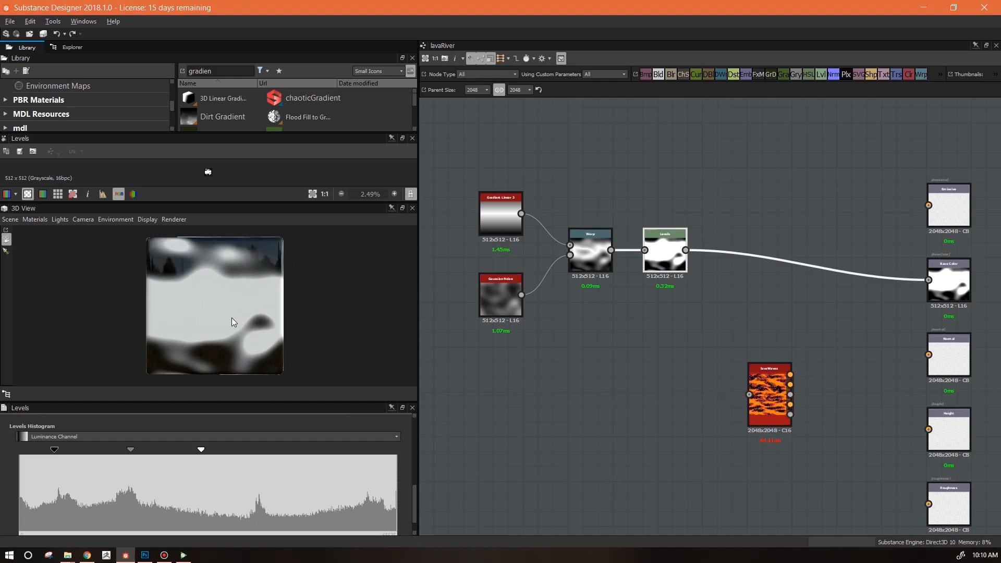
pyautogui.moveTo(201, 452); pyautogui.dragTo(160, 449)
pyautogui.moveTo(54, 449); pyautogui.dragTo(94, 450)
pyautogui.moveTo(171, 449)
pyautogui.mouseDown()
pyautogui.moveTo(181, 449)
pyautogui.moveTo(171, 450)
pyautogui.mouseUp()
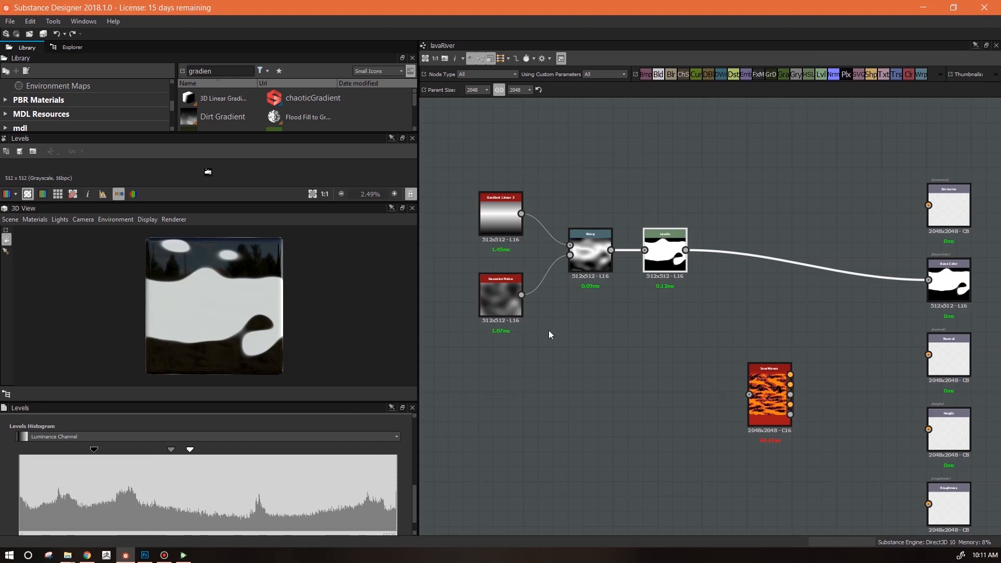
pyautogui.moveTo(221, 300); pyautogui.dragTo(267, 310)
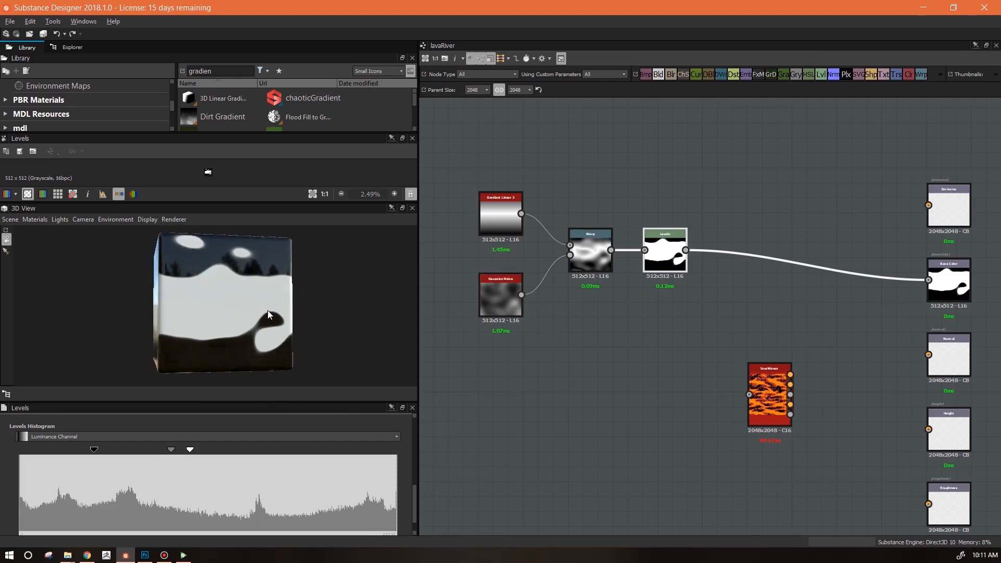
# Test Gaussian Noise scales of 16, 9, 6 and 10 against the mask on the cube, and leave the scale at 7
pyautogui.click(493, 299)
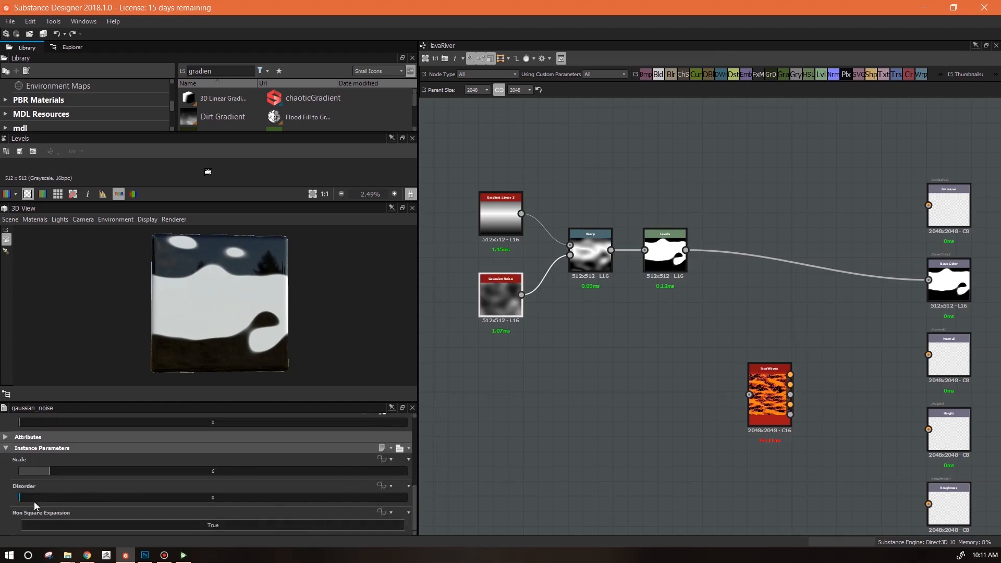
pyautogui.moveTo(46, 470); pyautogui.dragTo(110, 469)
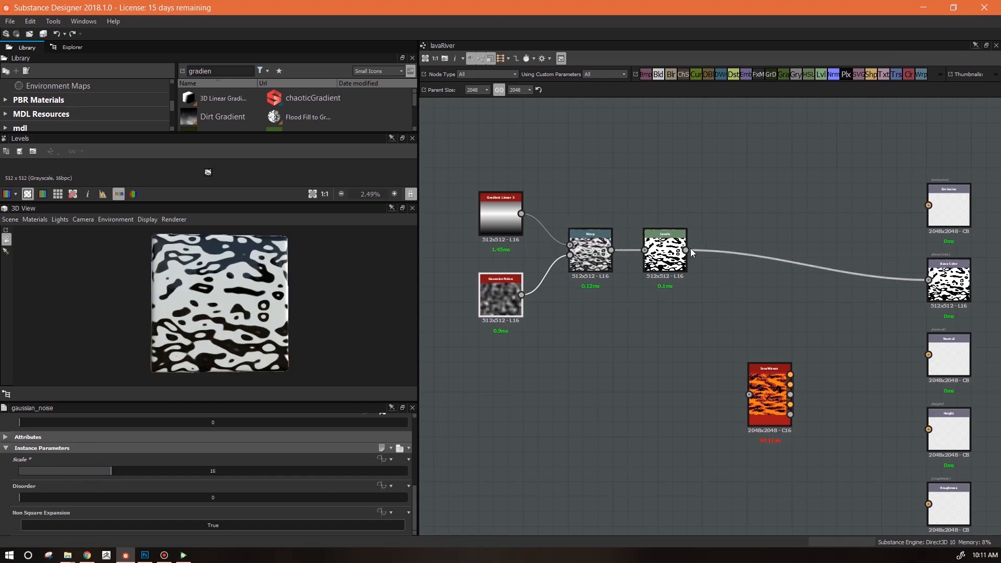
pyautogui.moveTo(109, 469); pyautogui.dragTo(67, 471)
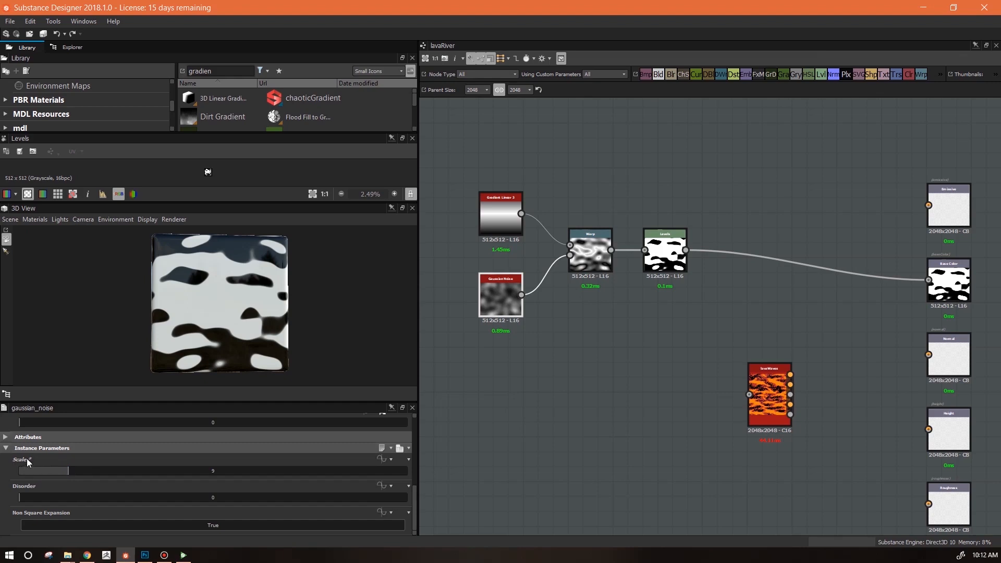
pyautogui.moveTo(63, 469)
pyautogui.mouseDown()
pyautogui.moveTo(72, 470)
pyautogui.moveTo(51, 472)
pyautogui.mouseUp()
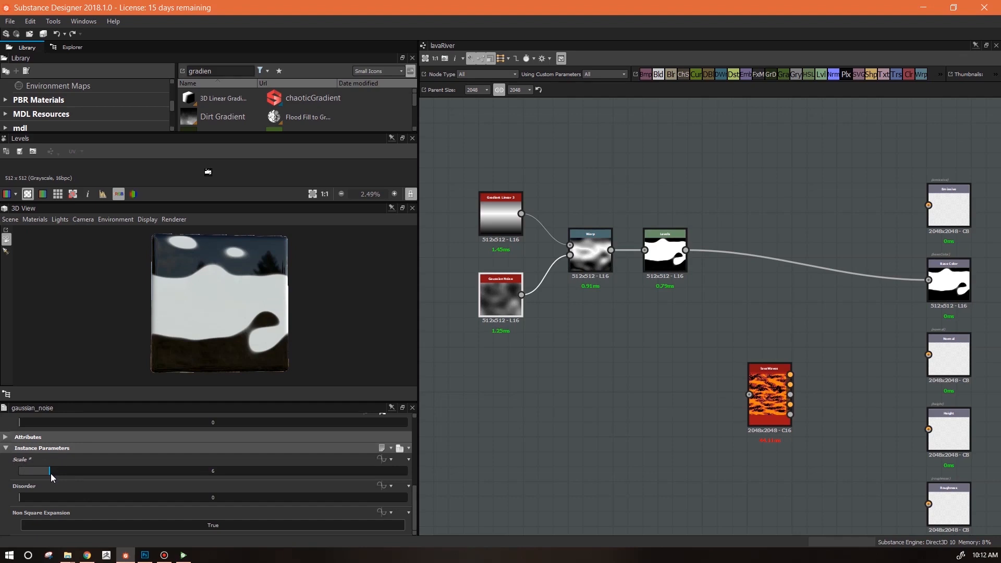
pyautogui.moveTo(50, 471); pyautogui.dragTo(73, 471)
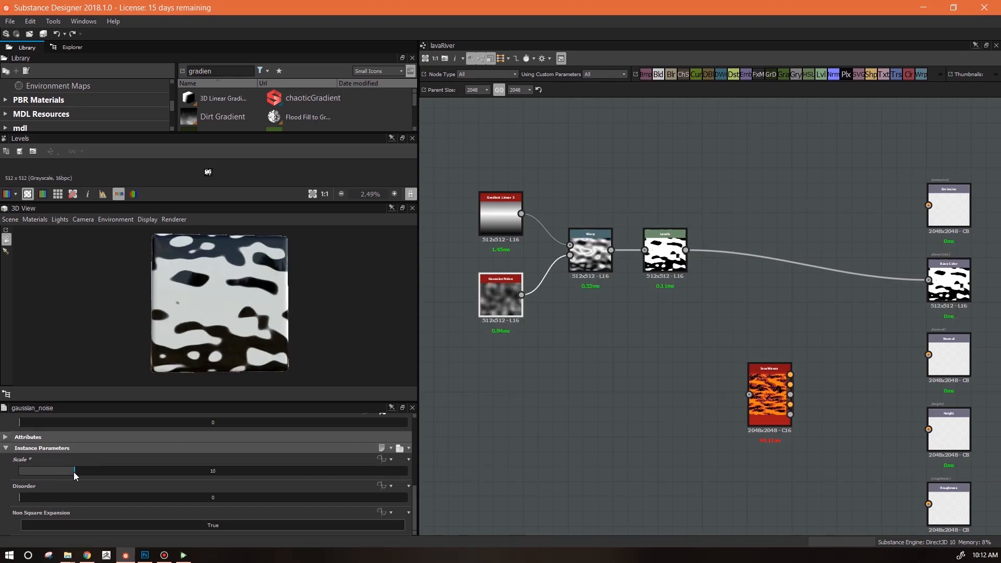
pyautogui.moveTo(74, 471)
pyautogui.mouseDown()
pyautogui.moveTo(50, 470)
pyautogui.moveTo(74, 473)
pyautogui.mouseUp()
pyautogui.moveTo(72, 471); pyautogui.dragTo(54, 473)
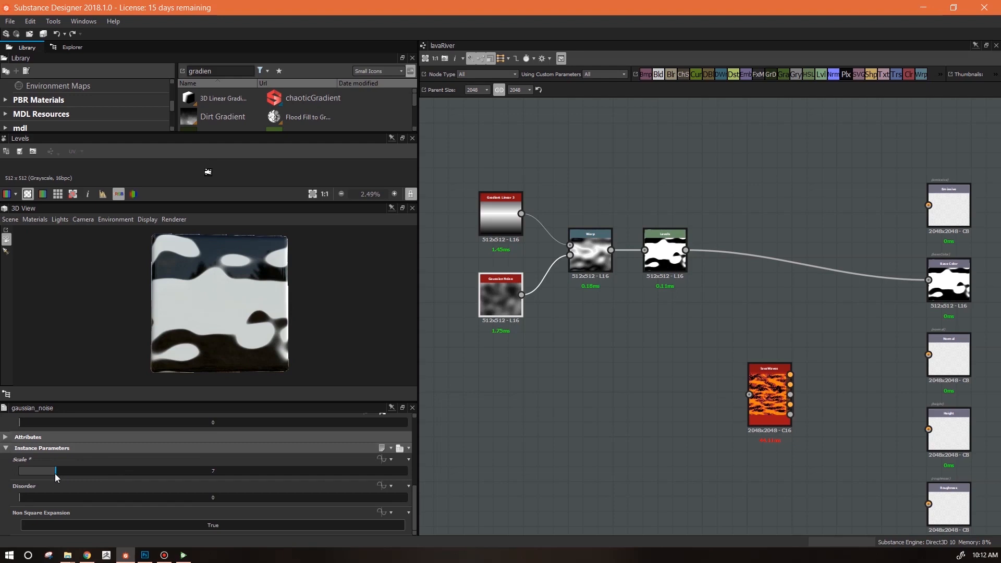
pyautogui.moveTo(54, 474); pyautogui.dragTo(54, 475)
# Add an integer input parameter to the lavaRiver graph and give it the identifier rockConfig
pyautogui.click(533, 388)
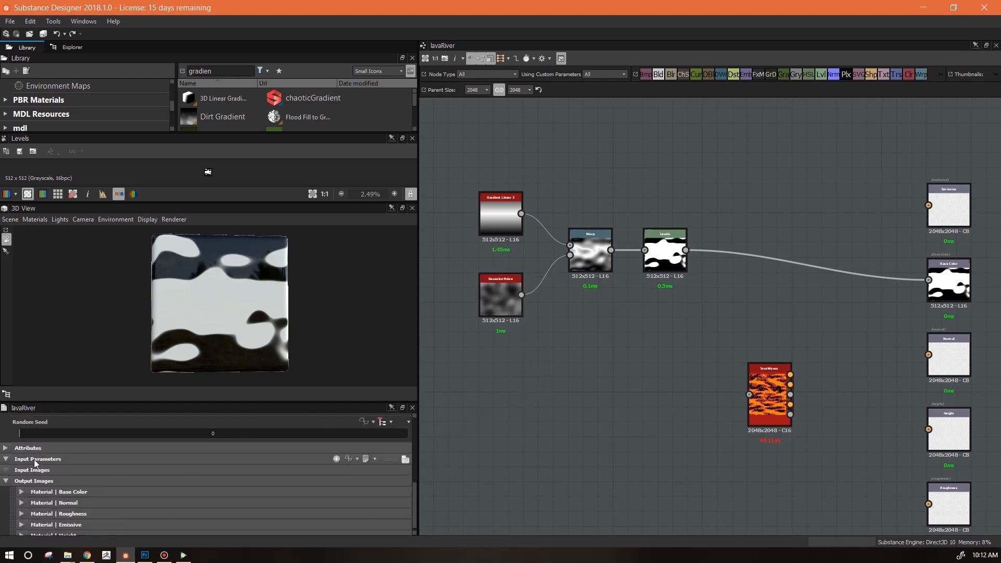
pyautogui.click(336, 459)
pyautogui.click(169, 495)
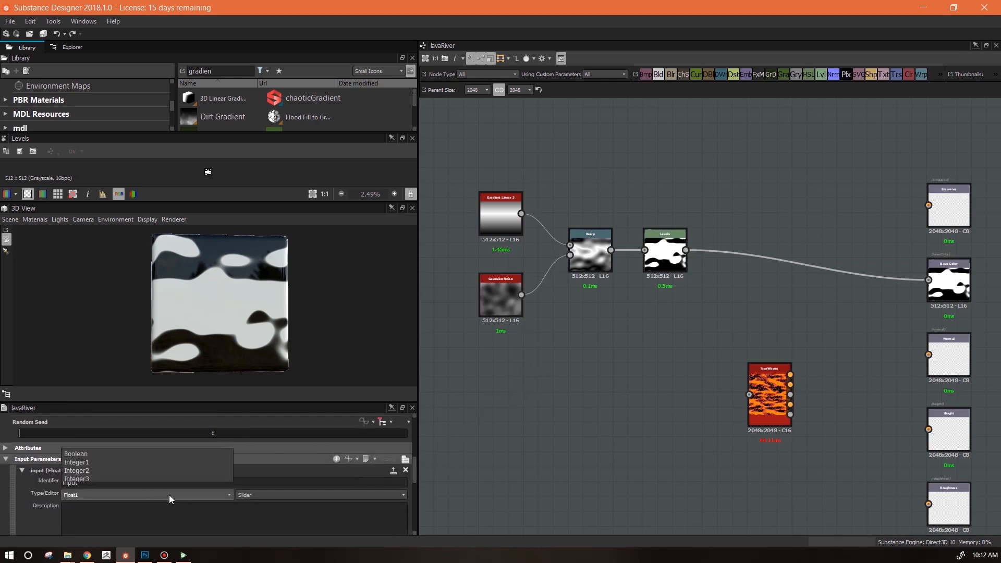
pyautogui.doubleClick(71, 482)
pyautogui.write('rockConfig')
# Set the rockConfig parameter's maximum to 5 and its minimum to 1
pyautogui.moveTo(415, 474); pyautogui.dragTo(415, 495)
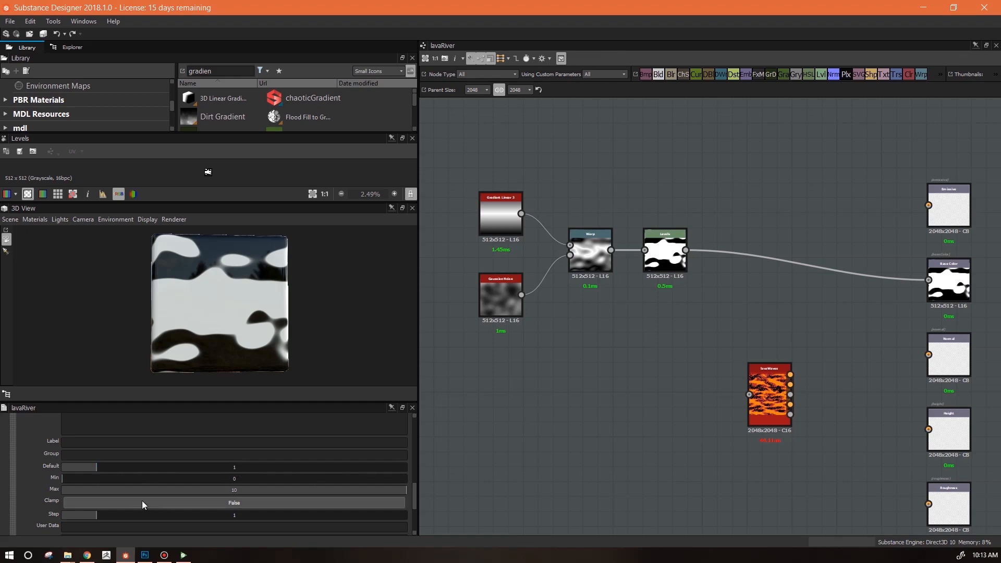
pyautogui.click(233, 492)
pyautogui.doubleClick(233, 492)
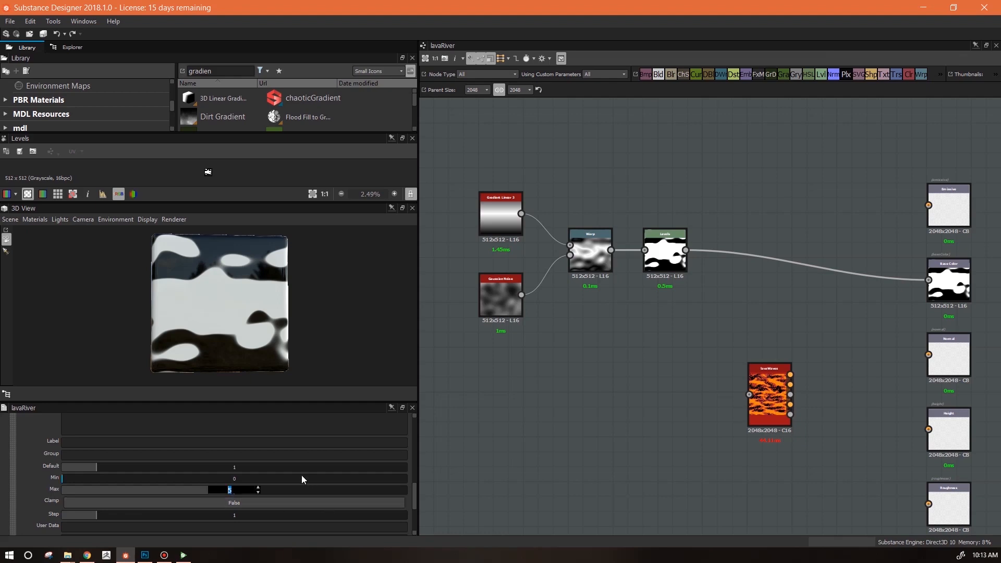
pyautogui.click(244, 477)
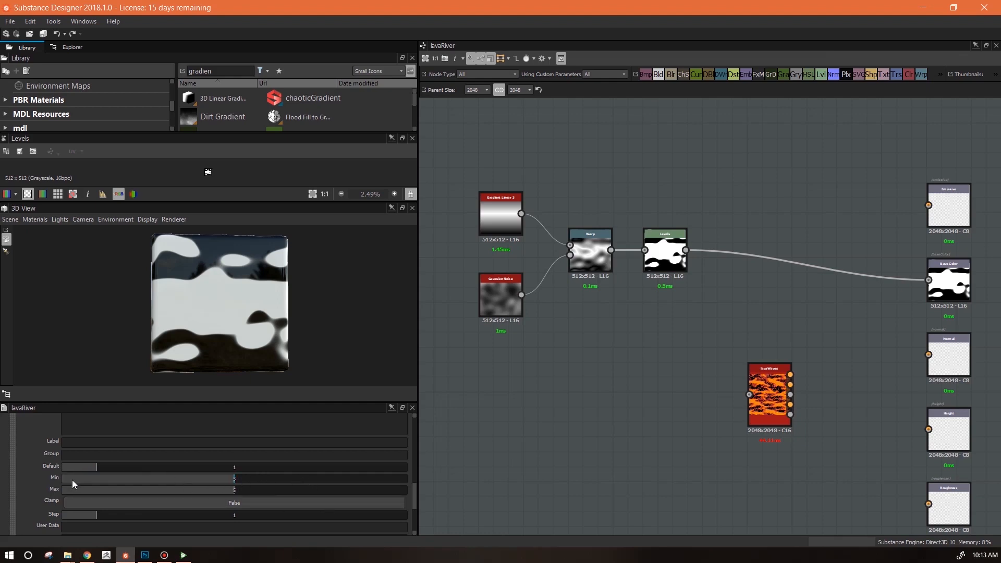
pyautogui.click(98, 479)
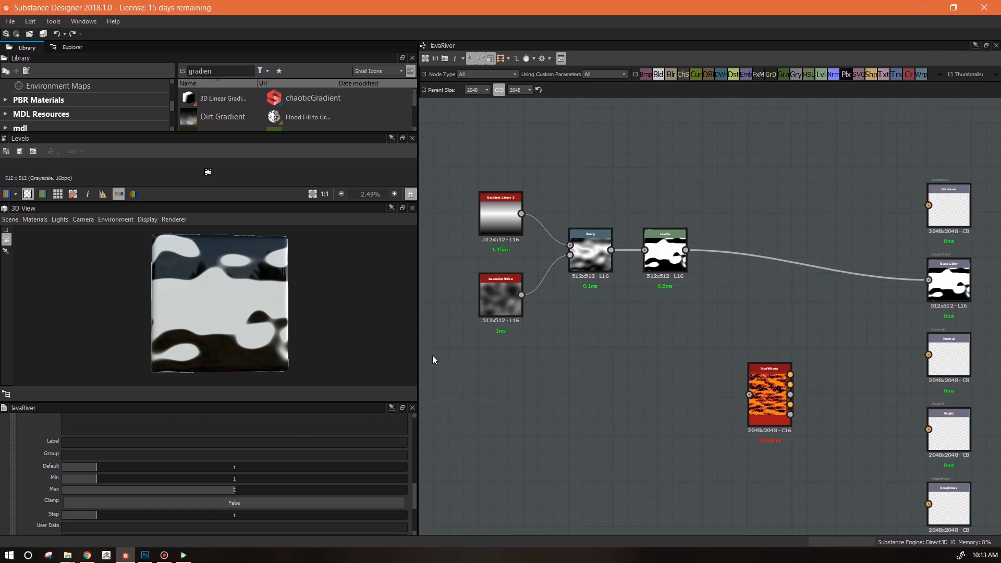
pyautogui.scroll(-2, 410, 499)
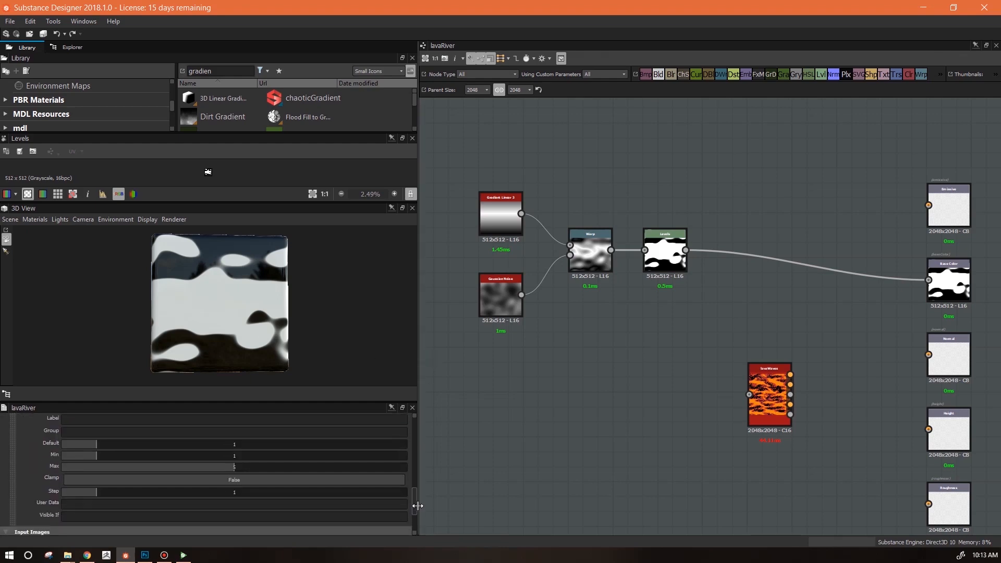
# Create an empty function for the Scale parameter of the Gaussian Noise node
pyautogui.click(590, 258)
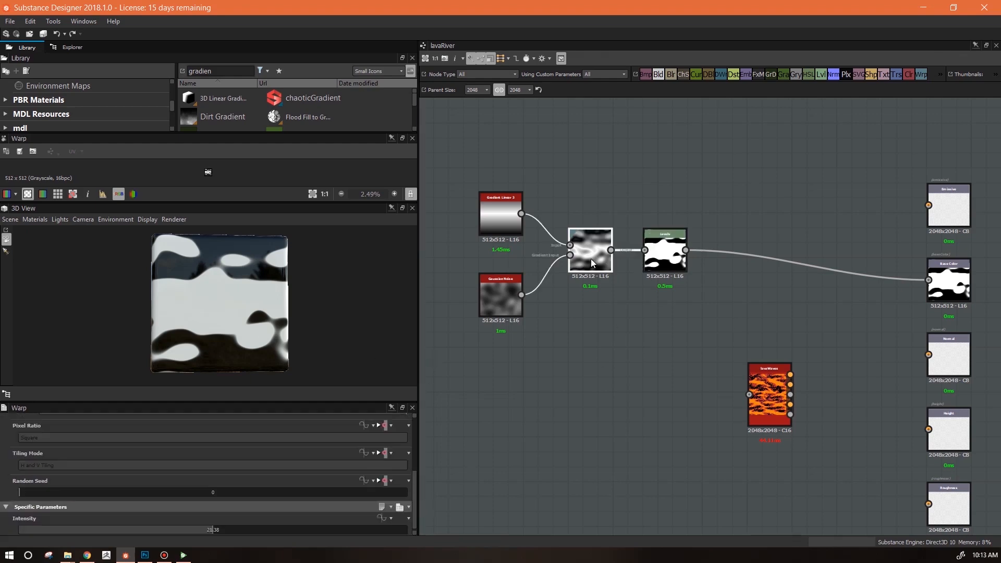
pyautogui.click(501, 294)
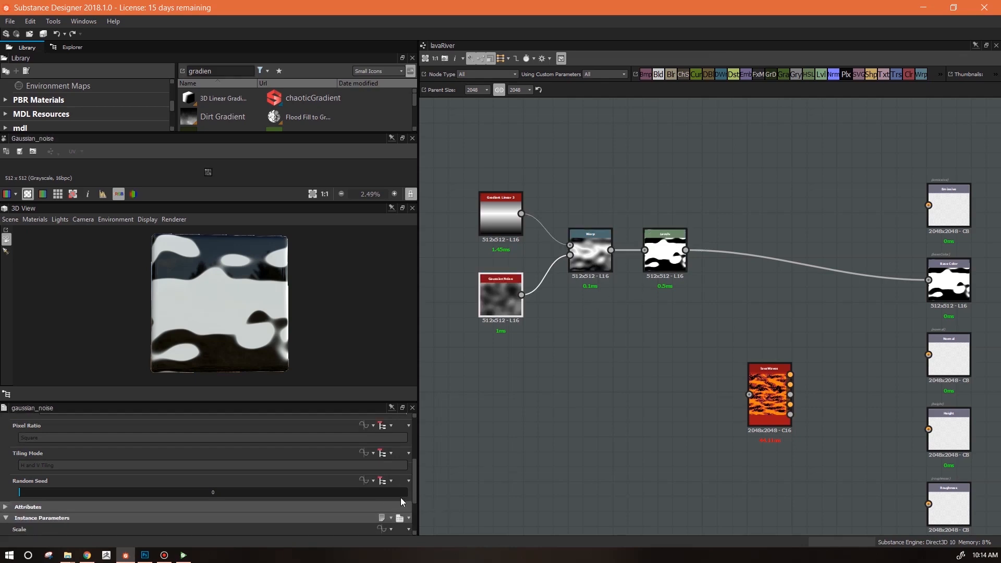
pyautogui.scroll(-3, 415, 490)
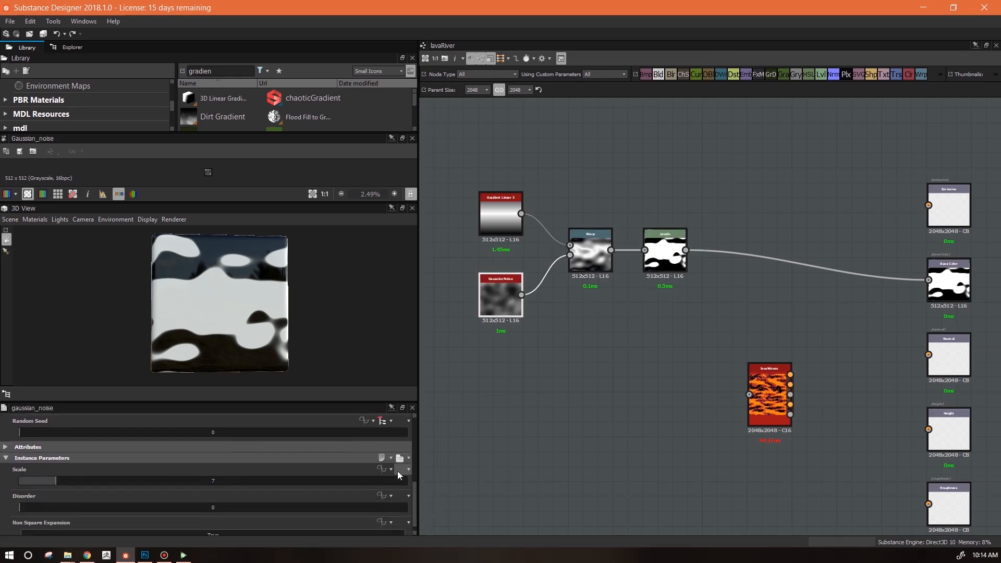
pyautogui.click(380, 468)
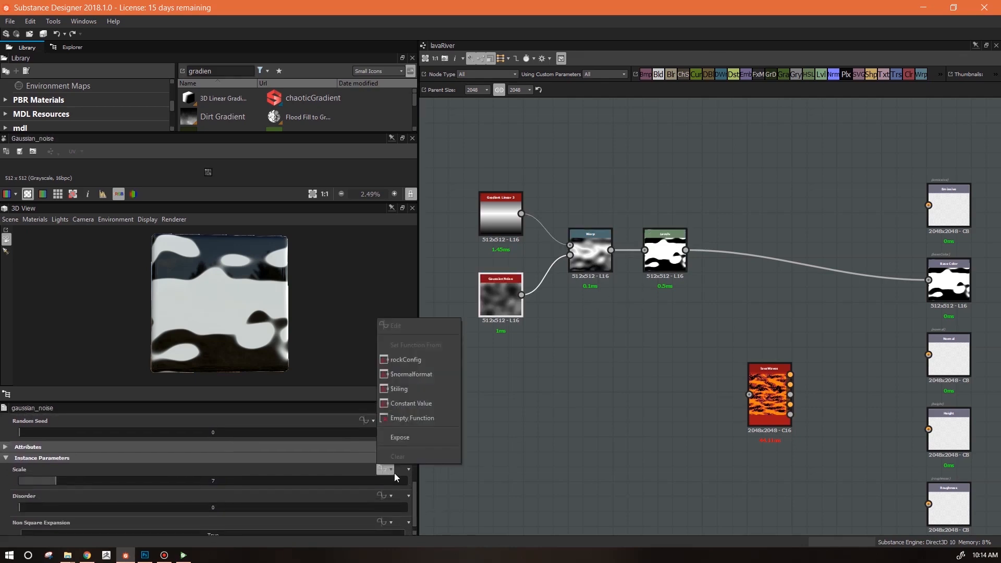
pyautogui.click(418, 424)
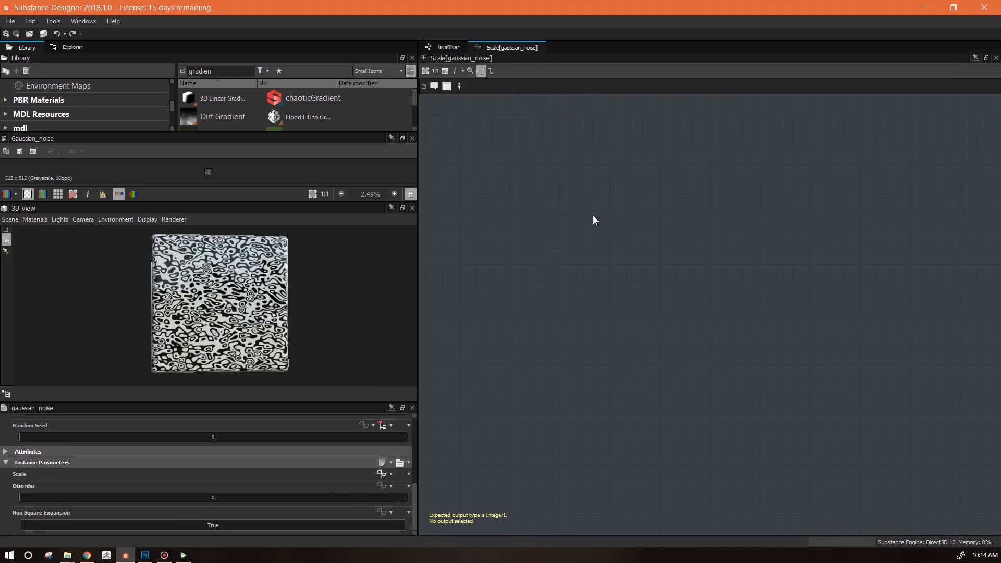
# Add a Get Integer variable node to the Scale function and make it read rockConfig
pyautogui.rightClick(593, 219)
pyautogui.moveTo(780, 247)
pyautogui.click(840, 313)
pyautogui.click(401, 429)
pyautogui.click(355, 453)
# Add an Add operator beside the rockConfig node and an Integer constant above it with the value 5
pyautogui.rightClick(676, 210)
pyautogui.moveTo(853, 266)
pyautogui.click(911, 268)
pyautogui.rightClick(802, 213)
pyautogui.click(822, 278)
pyautogui.moveTo(813, 214); pyautogui.dragTo(590, 141)
pyautogui.doubleClick(207, 426)
pyautogui.write('5')
pyautogui.press('Return')
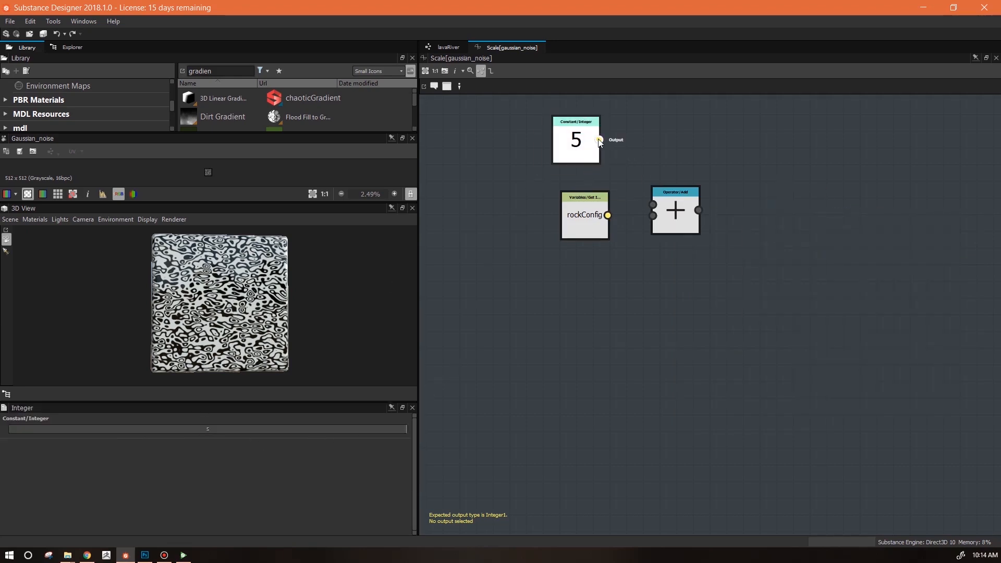
# Connect the constant 5 and rockConfig to the Add operator and make Add the function's output node
pyautogui.moveTo(608, 215); pyautogui.dragTo(653, 216)
pyautogui.rightClick(669, 214)
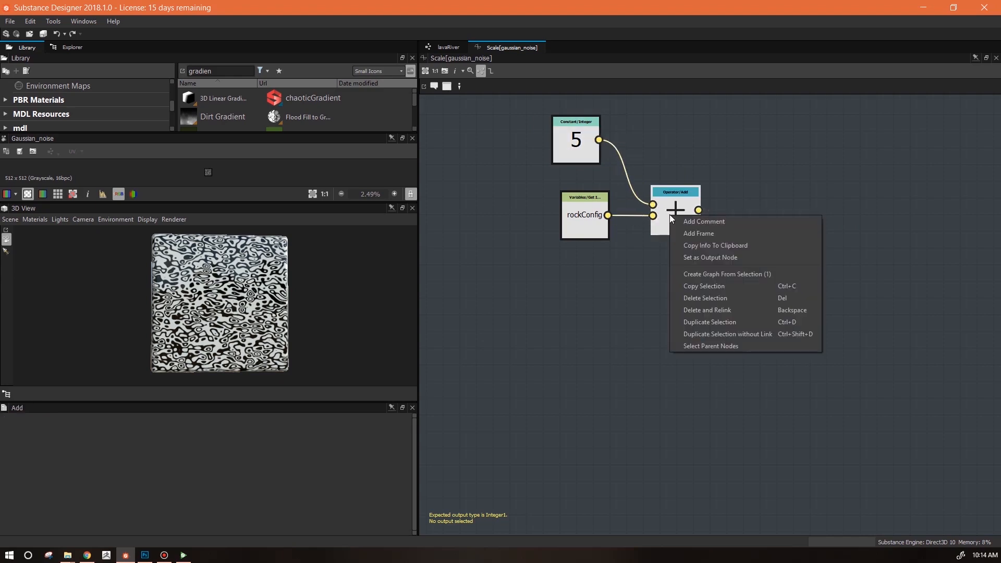
pyautogui.click(737, 258)
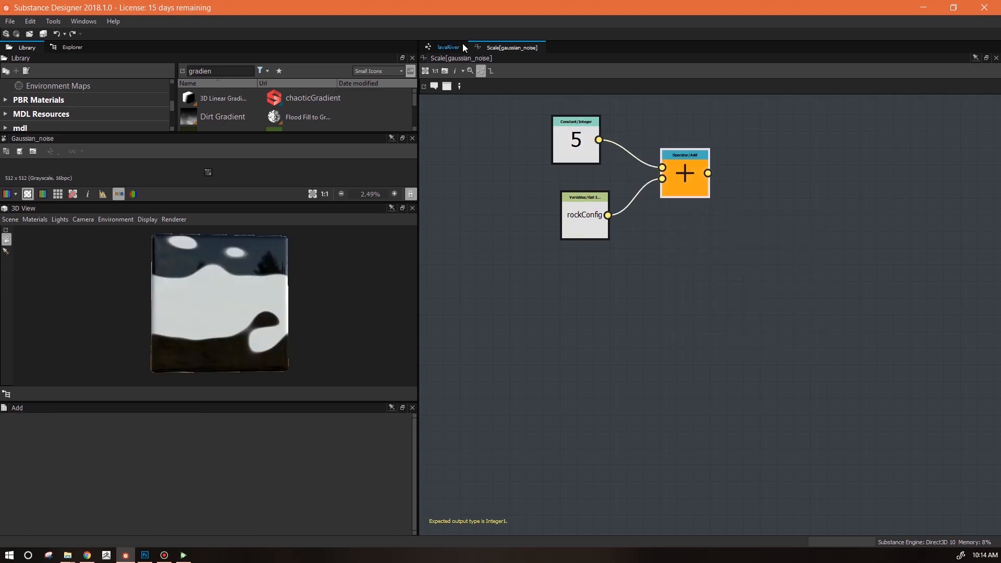
# Return to the lavaRiver graph, test rockConfig's default at 5 on the cube and enable its Clamp option
pyautogui.click(461, 48)
pyautogui.click(627, 385)
pyautogui.moveTo(415, 435); pyautogui.dragTo(415, 514)
pyautogui.click(86, 452)
pyautogui.scroll(-3, 139, 449)
pyautogui.moveTo(139, 449); pyautogui.dragTo(98, 451)
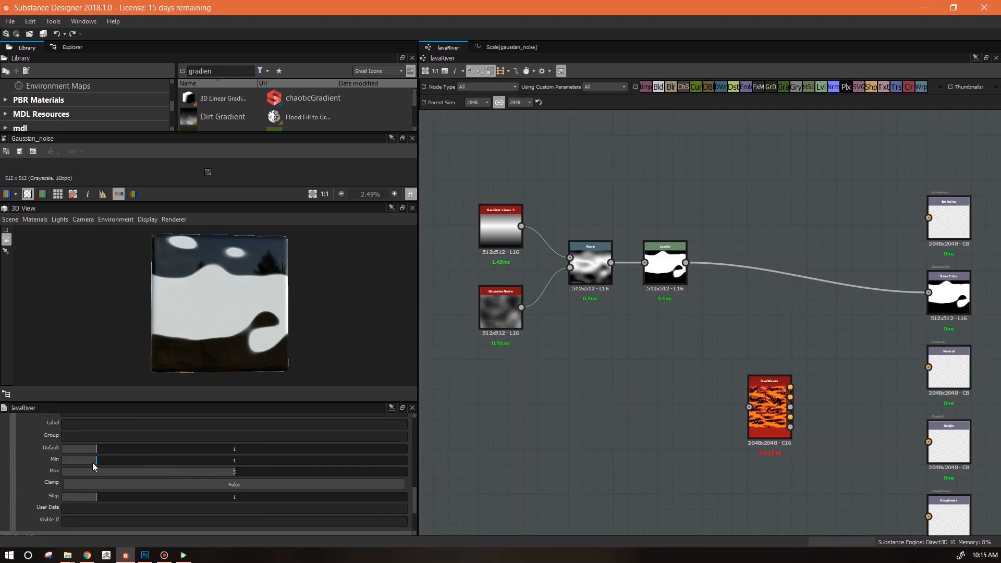
pyautogui.write('5')
pyautogui.scroll(1, 420, 498)
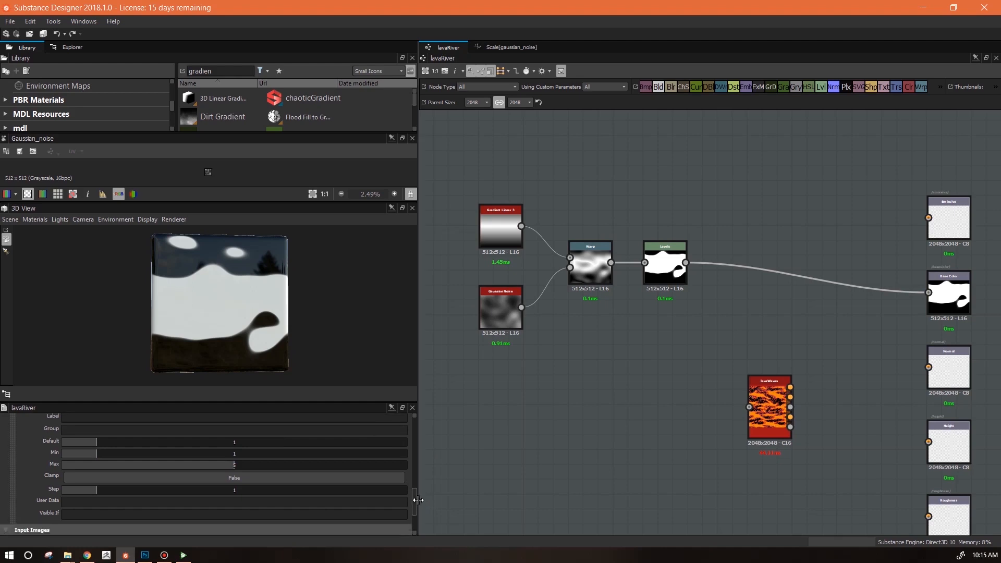
pyautogui.moveTo(76, 468); pyautogui.dragTo(367, 474)
pyautogui.click(242, 507)
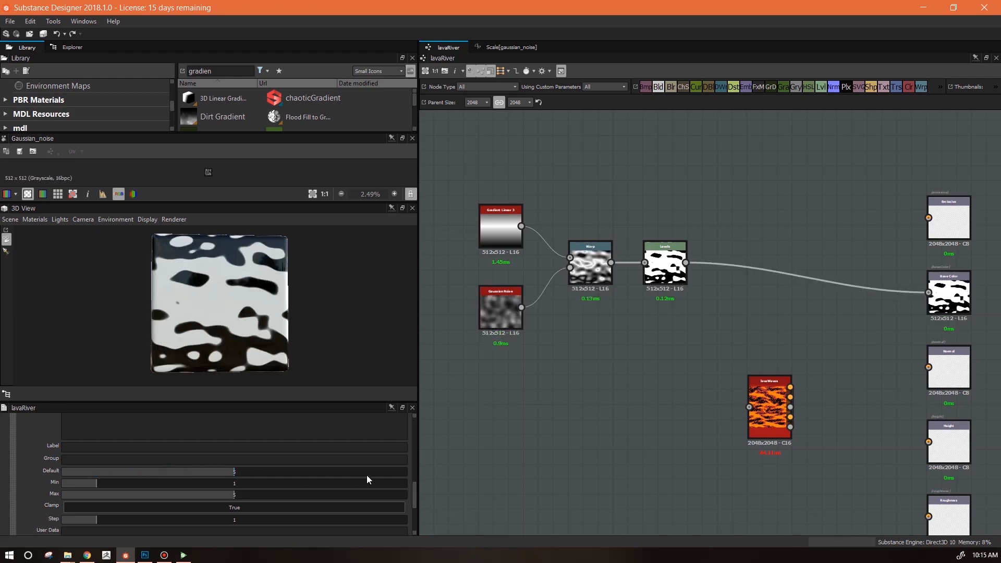
# Set rockConfig's default back to 1 and examine the resulting Levels mask close up on the cube
pyautogui.moveTo(233, 471); pyautogui.dragTo(292, 482)
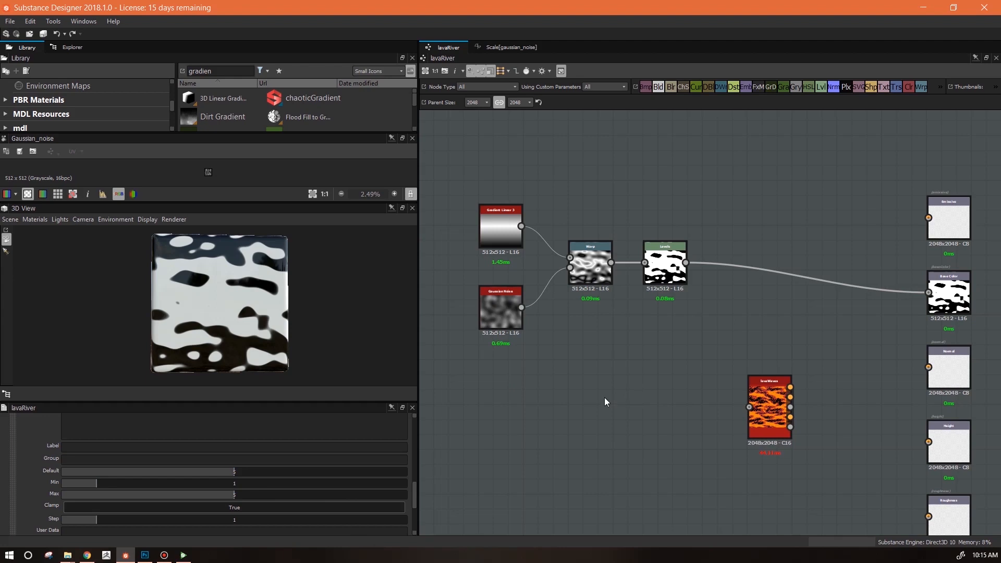
pyautogui.moveTo(234, 471); pyautogui.dragTo(67, 476)
pyautogui.moveTo(602, 366); pyautogui.dragTo(590, 436, button='middle')
pyautogui.doubleClick(653, 334)
pyautogui.scroll(5, 214, 305)
pyautogui.moveTo(214, 305); pyautogui.dragTo(213, 330, button='middle')
pyautogui.moveTo(213, 330); pyautogui.dragTo(132, 288)
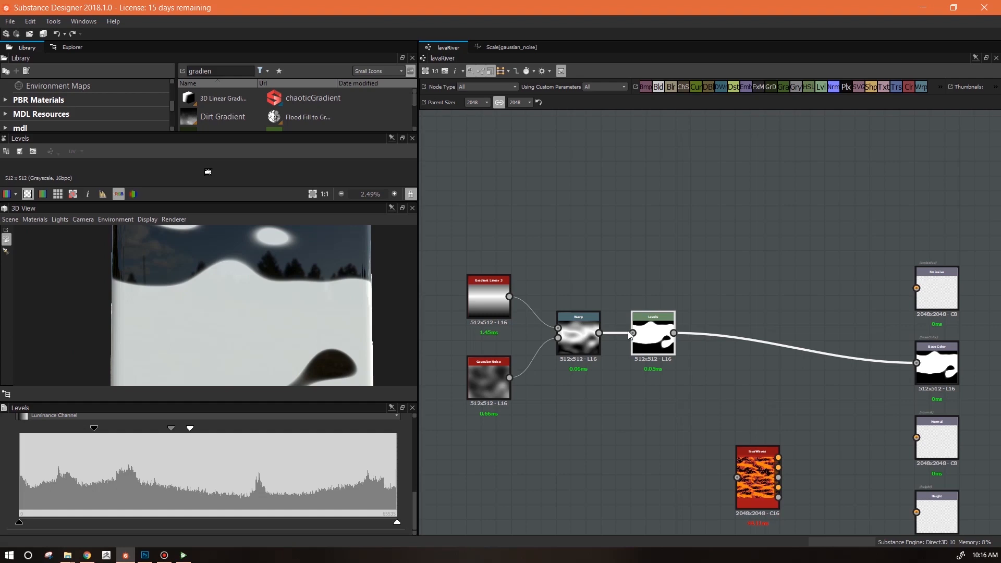
# Search the library for noise and add a Crystal 1 node to the graph above Gradient Linear 3
pyautogui.doubleClick(219, 72)
pyautogui.write('noise')
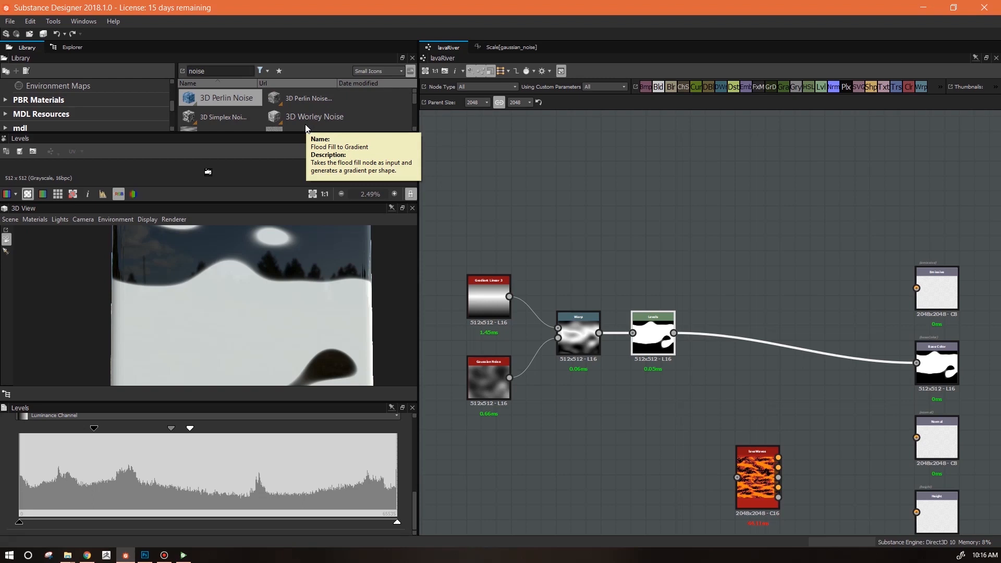
pyautogui.moveTo(233, 134); pyautogui.dragTo(515, 179)
pyautogui.scroll(5, 516, 186)
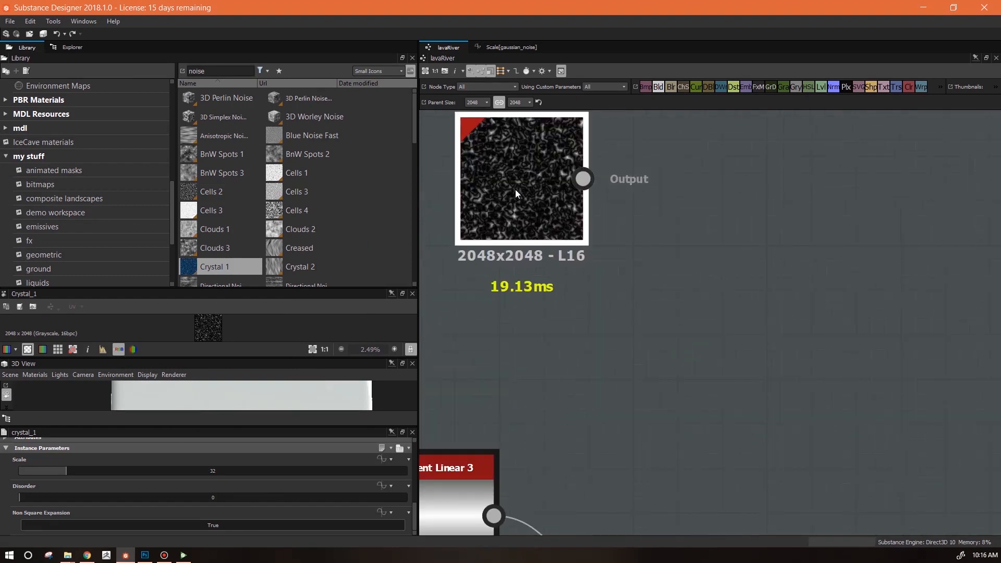
# Enlarge the 2D view to examine the Crystal 1 pattern, and line the node up above Gradient Linear 3
pyautogui.moveTo(204, 289); pyautogui.dragTo(209, 171)
pyautogui.scroll(10, 213, 287)
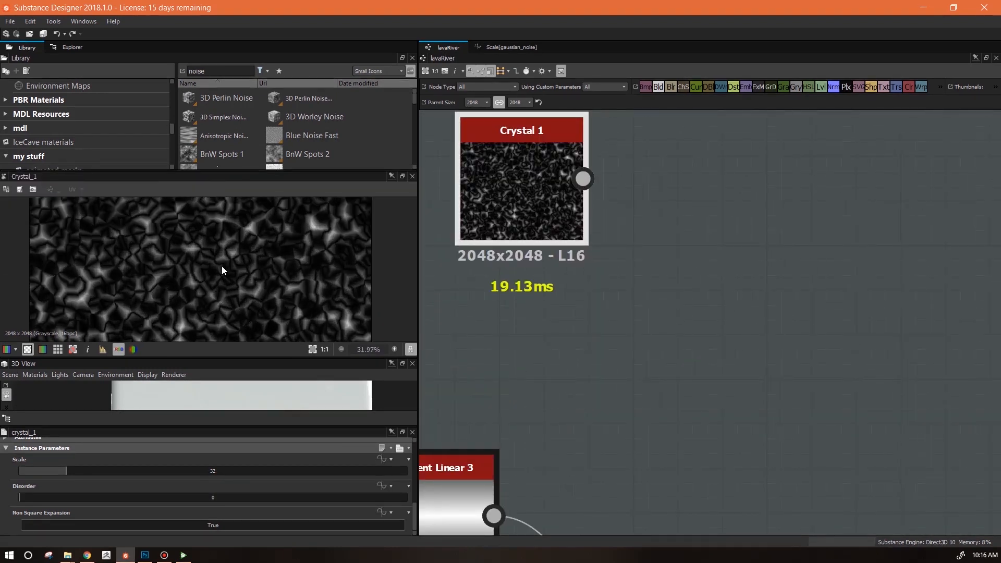
pyautogui.scroll(2, 222, 270)
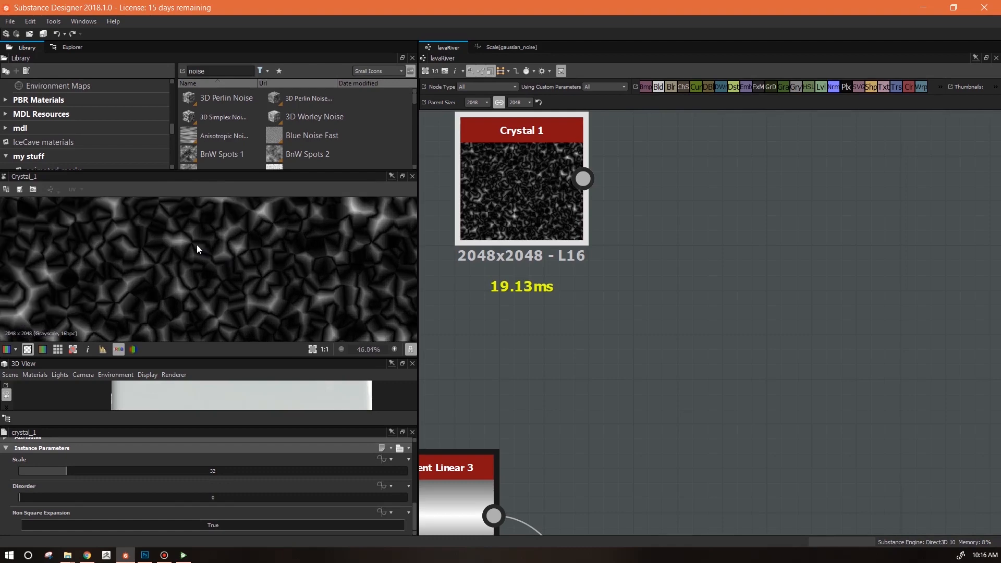
pyautogui.scroll(-3, 196, 245)
pyautogui.scroll(-2, 251, 271)
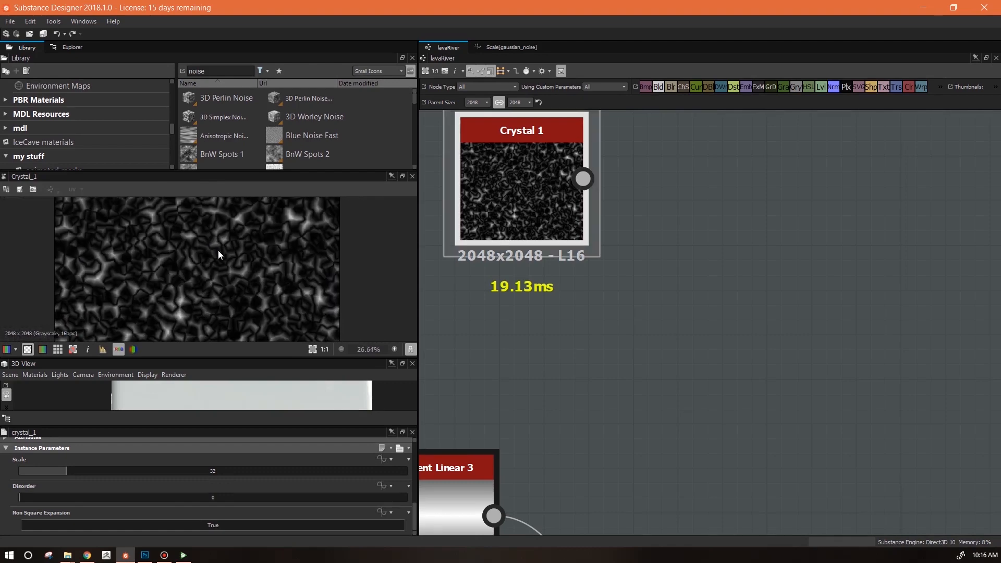
pyautogui.scroll(-3, 561, 256)
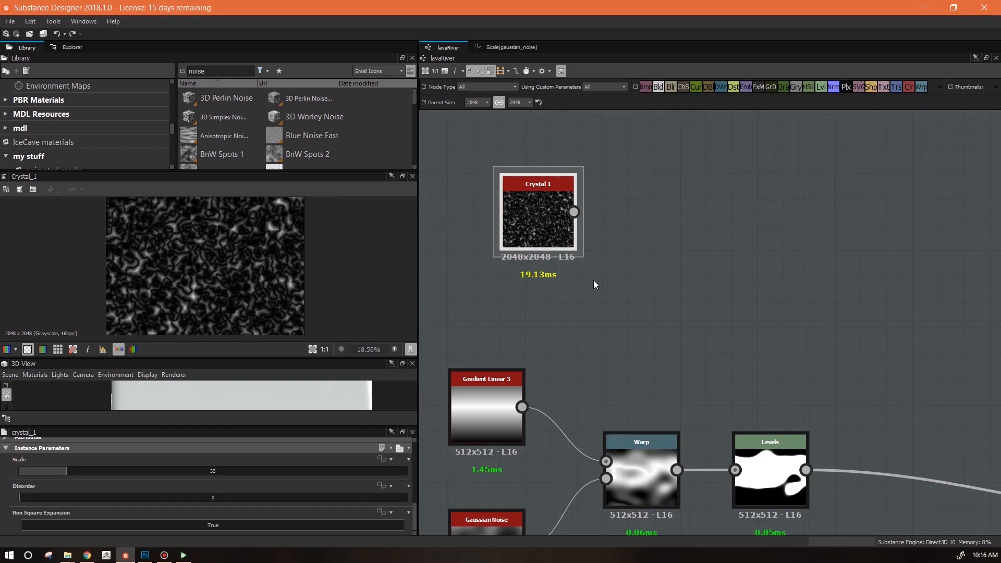
pyautogui.moveTo(604, 293); pyautogui.dragTo(673, 238, button='middle')
pyautogui.moveTo(633, 189); pyautogui.dragTo(581, 189)
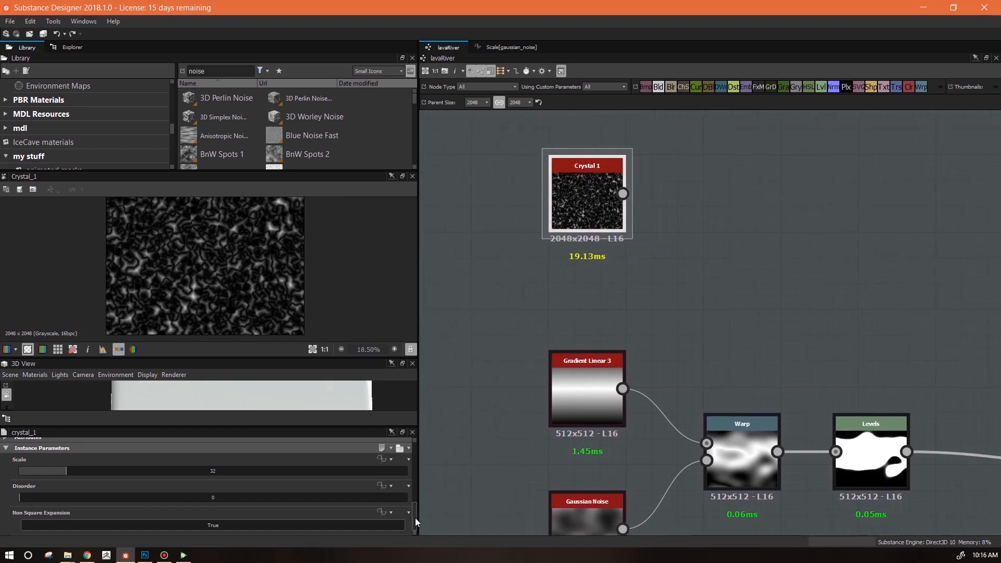
# Set Crystal 1's output width and height to -2 (Parent / 4) and its Scale to 16
pyautogui.moveTo(415, 518); pyautogui.dragTo(415, 453)
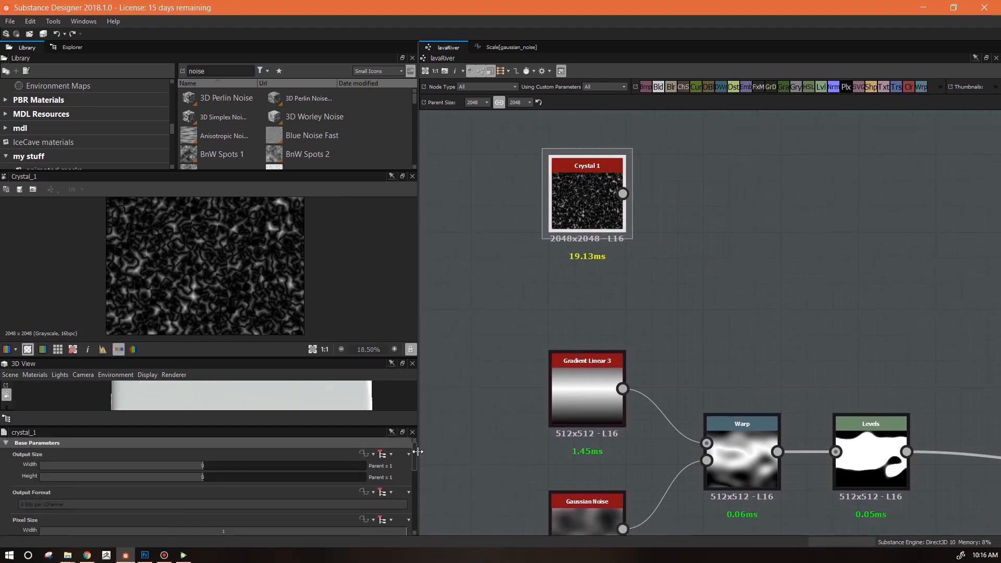
pyautogui.click(386, 455)
pyautogui.moveTo(243, 468); pyautogui.dragTo(179, 476)
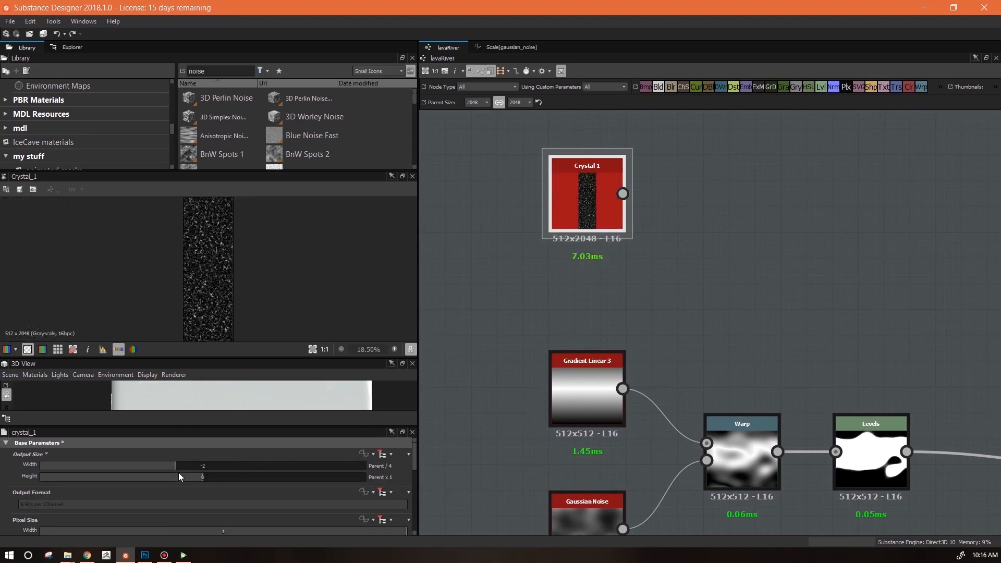
pyautogui.click(183, 479)
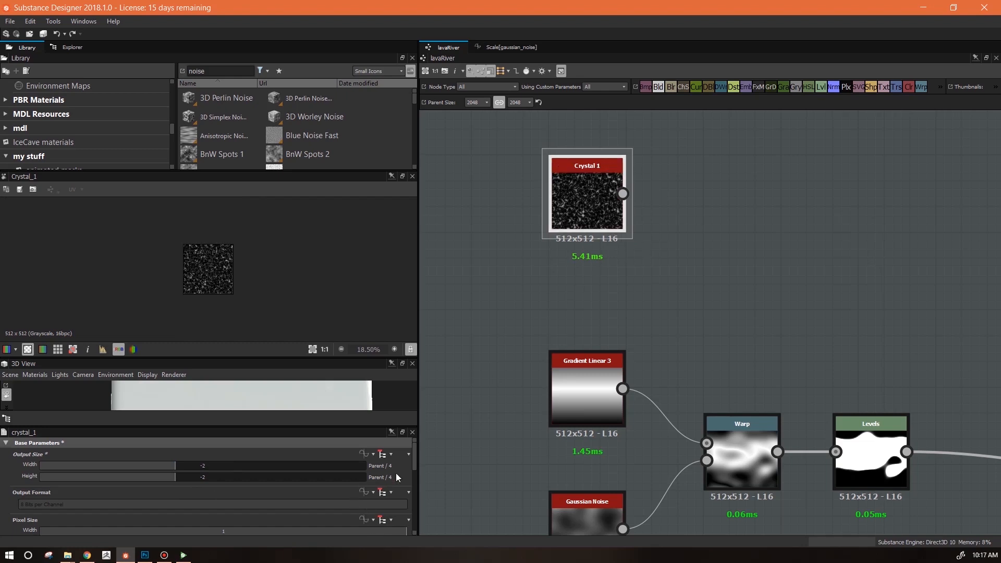
pyautogui.moveTo(416, 458); pyautogui.dragTo(415, 518)
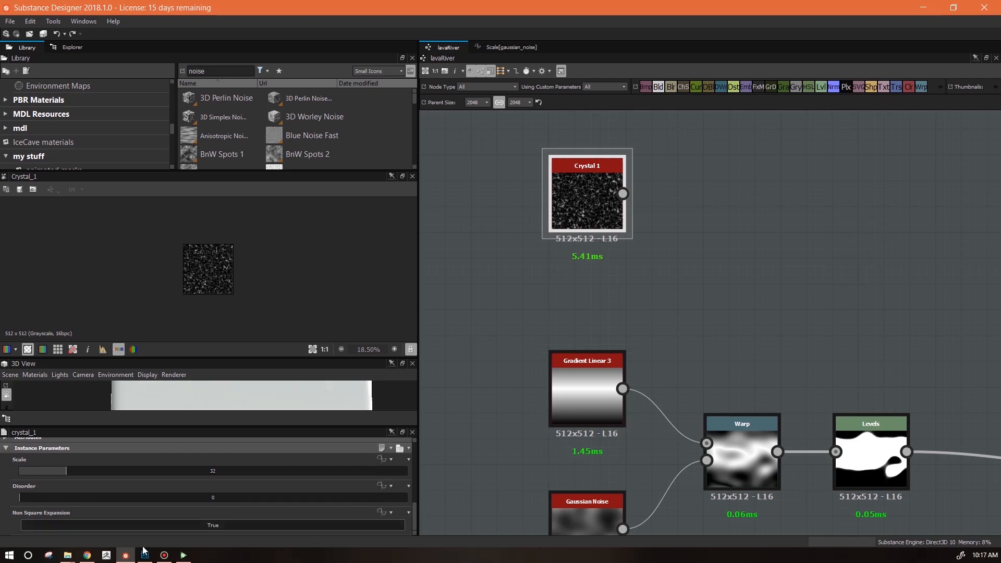
pyautogui.moveTo(64, 471); pyautogui.dragTo(42, 470)
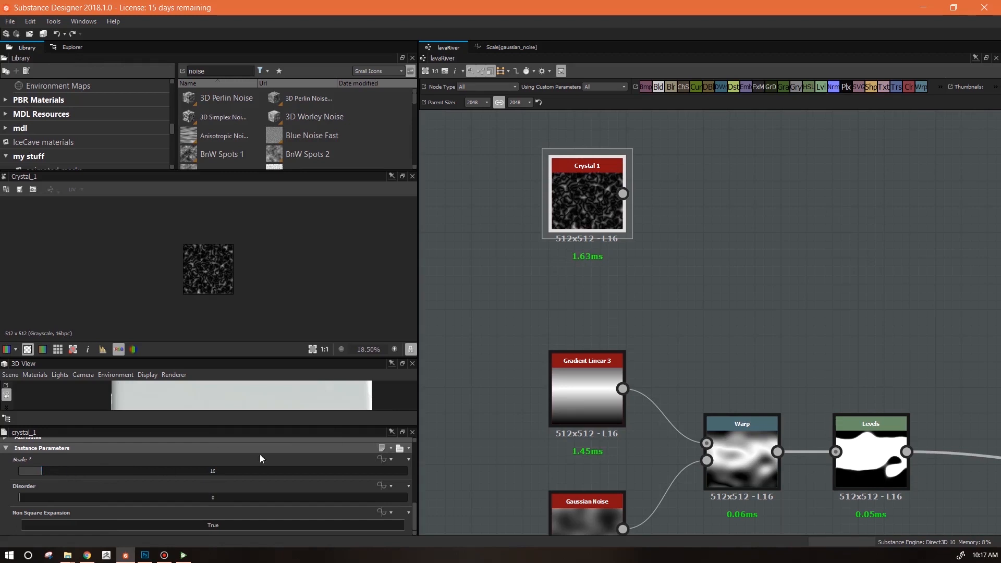
# Move Crystal 1 up a little and connect its output to a new Transformation 2D node placed beside it
pyautogui.moveTo(604, 194); pyautogui.dragTo(597, 168)
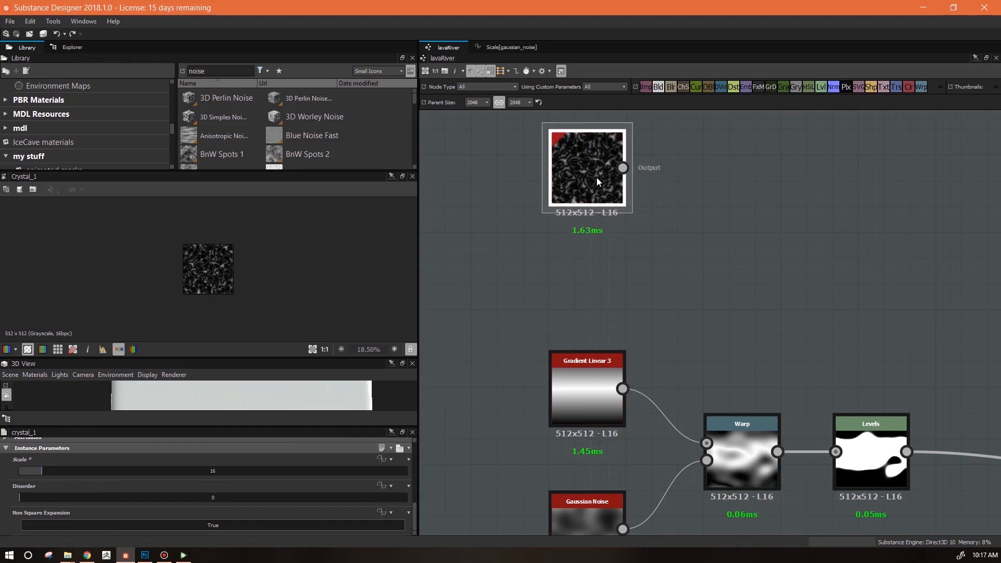
pyautogui.moveTo(766, 360); pyautogui.dragTo(686, 299, button='middle')
pyautogui.scroll(-2, 686, 299)
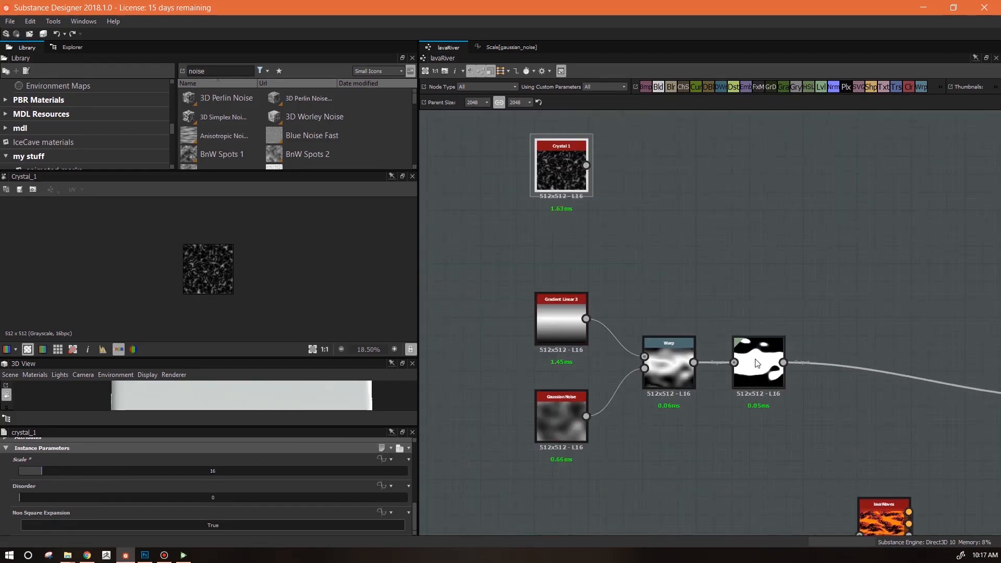
pyautogui.moveTo(896, 87); pyautogui.dragTo(664, 201)
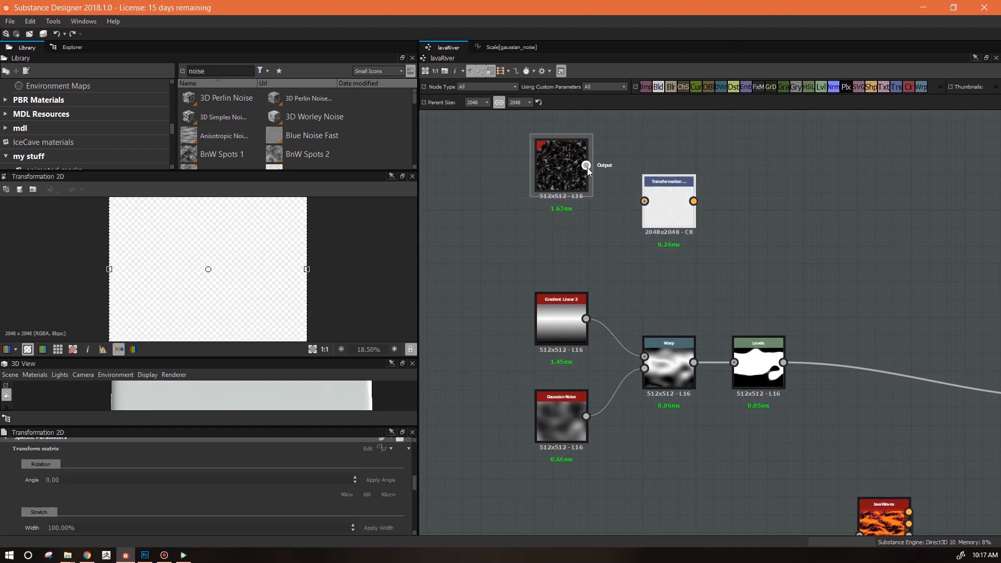
pyautogui.moveTo(586, 165); pyautogui.dragTo(644, 202)
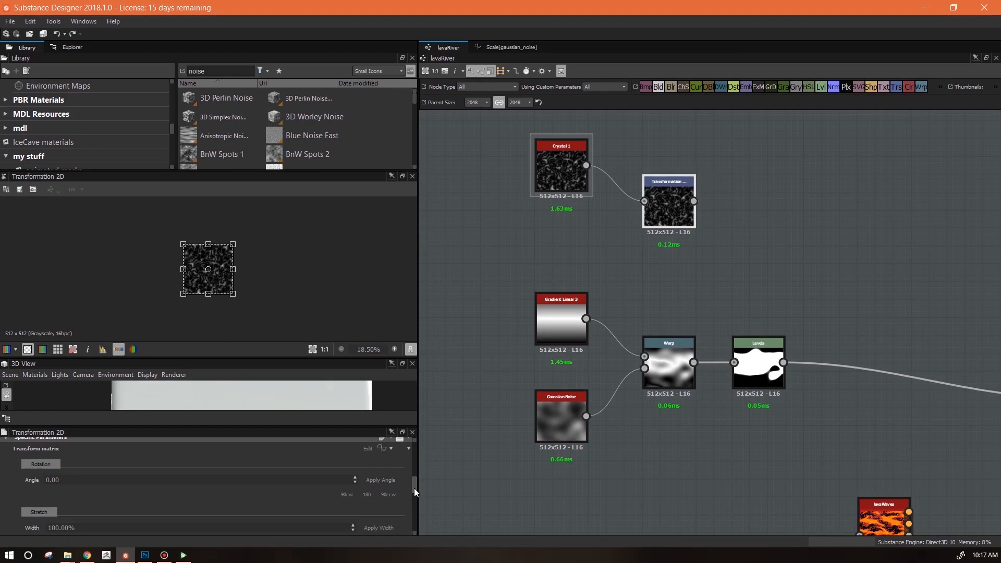
# Halve the Transformation 2D's transform size so the crystal pattern repeats more densely
pyautogui.moveTo(415, 492); pyautogui.dragTo(415, 503)
pyautogui.click(395, 500)
pyautogui.scroll(3, 749, 186)
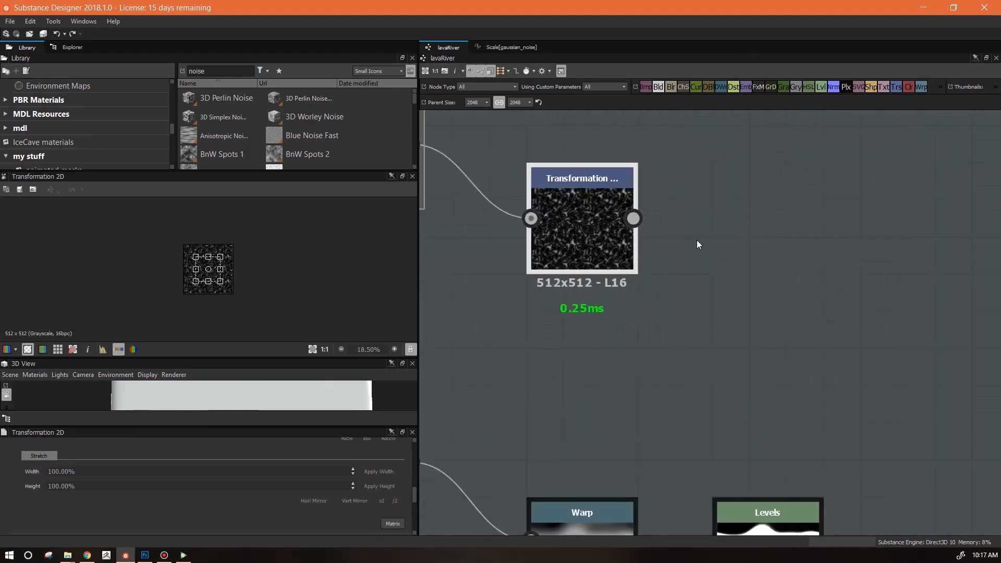
# Add a Warp node fed by the Levels mask and, as its gradient, the crystal Transformation 2D, and set its Intensity to 0.29
pyautogui.scroll(-2, 698, 243)
pyautogui.moveTo(619, 237); pyautogui.dragTo(589, 253)
pyautogui.moveTo(745, 282); pyautogui.dragTo(588, 222, button='middle')
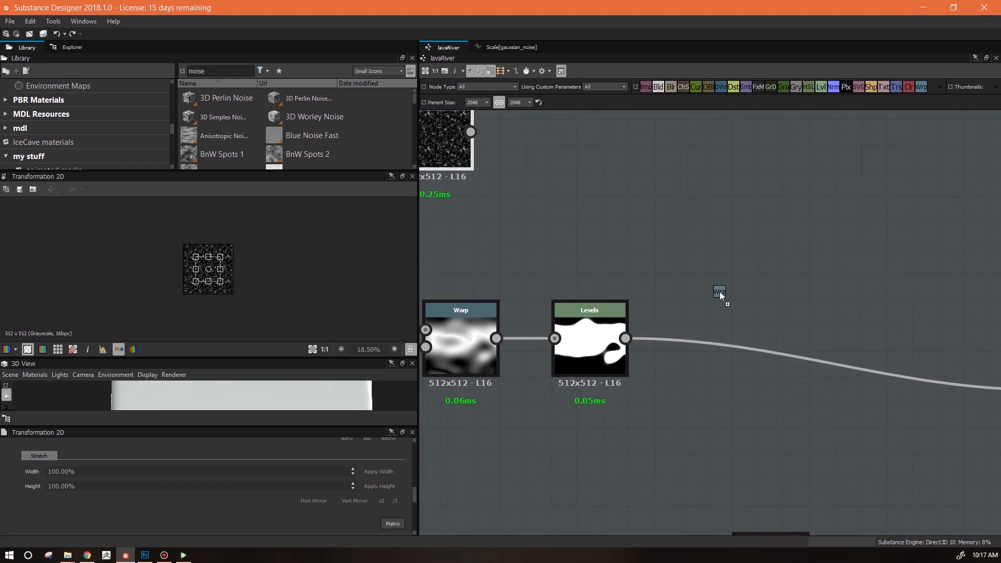
pyautogui.moveTo(720, 292); pyautogui.dragTo(732, 290)
pyautogui.moveTo(625, 338); pyautogui.dragTo(709, 278)
pyautogui.moveTo(470, 131); pyautogui.dragTo(709, 295)
pyautogui.moveTo(415, 505); pyautogui.dragTo(134, 530)
pyautogui.scroll(4, 325, 292)
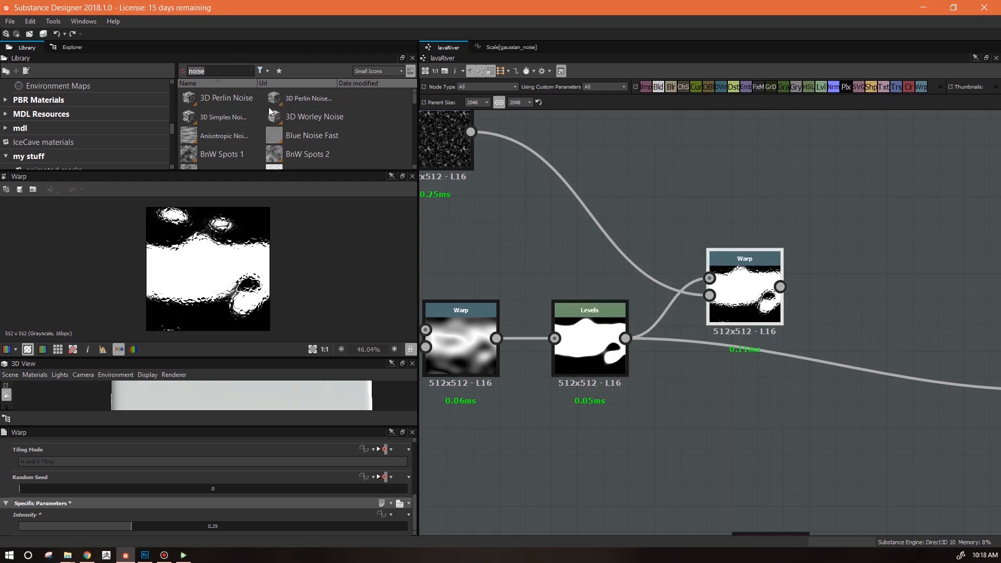
# Add an Invert Grayscale node after the new Warp and examine the faceted mask edges up close
pyautogui.write('inver')
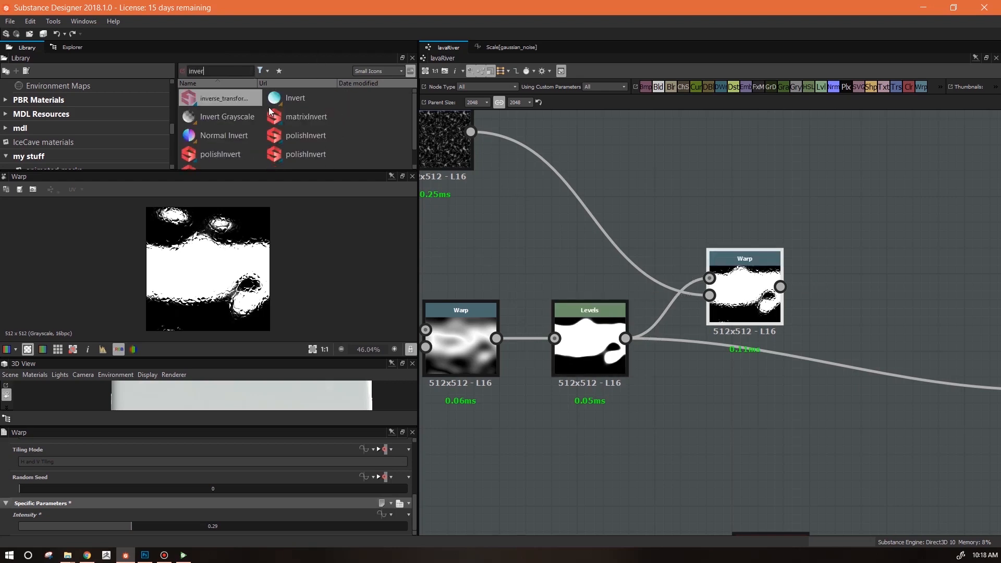
pyautogui.moveTo(227, 117); pyautogui.dragTo(788, 289)
pyautogui.scroll(3, 224, 264)
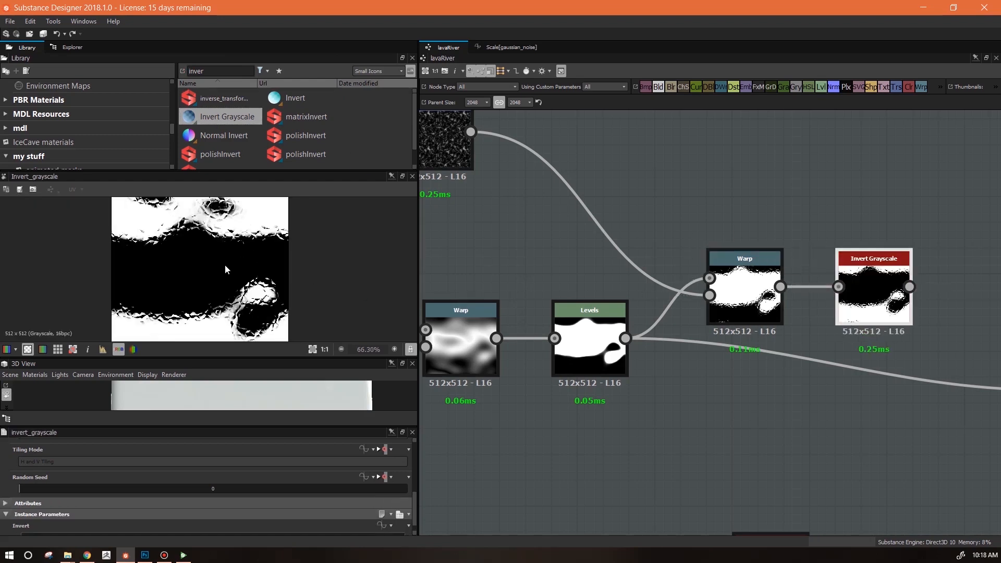
pyautogui.scroll(1, 224, 258)
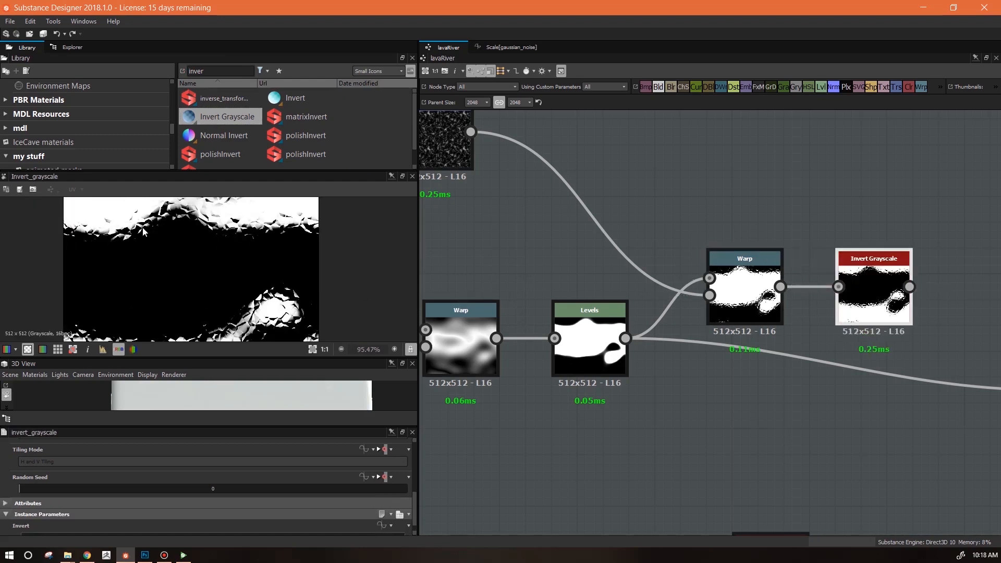
pyautogui.moveTo(194, 253); pyautogui.dragTo(151, 273, button='middle')
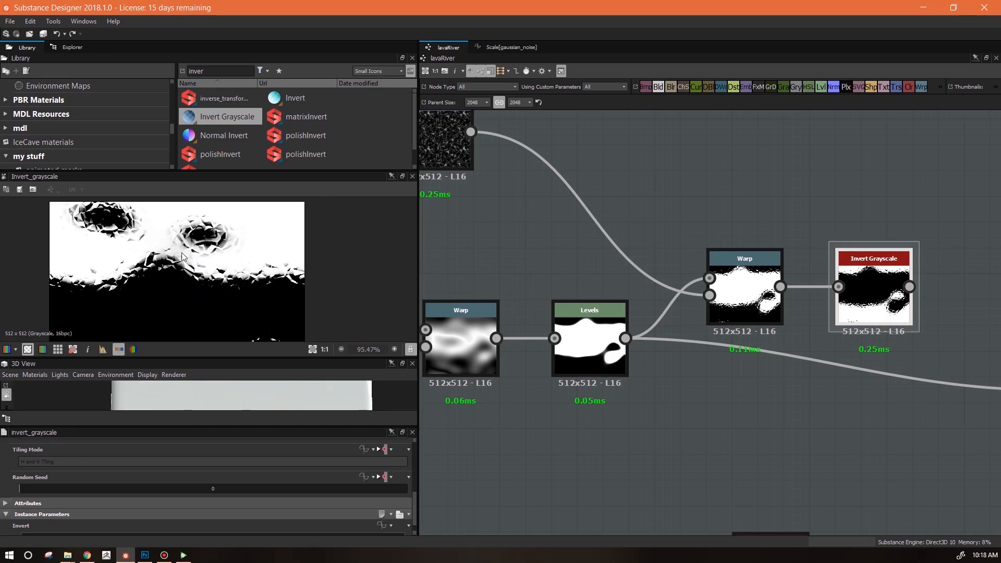
pyautogui.scroll(3, 244, 281)
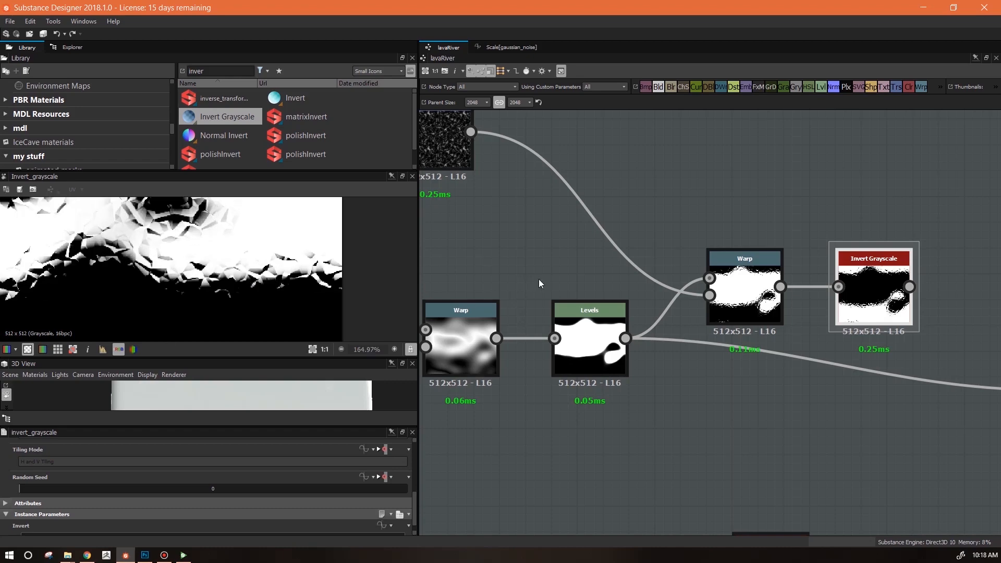
# Connect Gaussian Noise to a new Transformation 2D node and halve its transform size three times
pyautogui.moveTo(843, 327); pyautogui.dragTo(728, 386, button='middle')
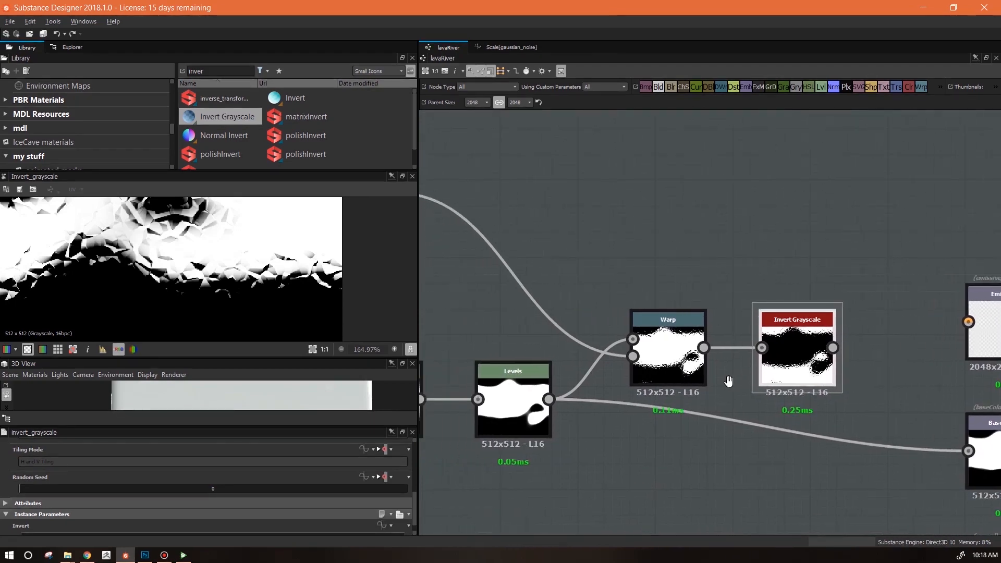
pyautogui.scroll(-3, 596, 229)
pyautogui.moveTo(596, 230); pyautogui.dragTo(797, 234, button='middle')
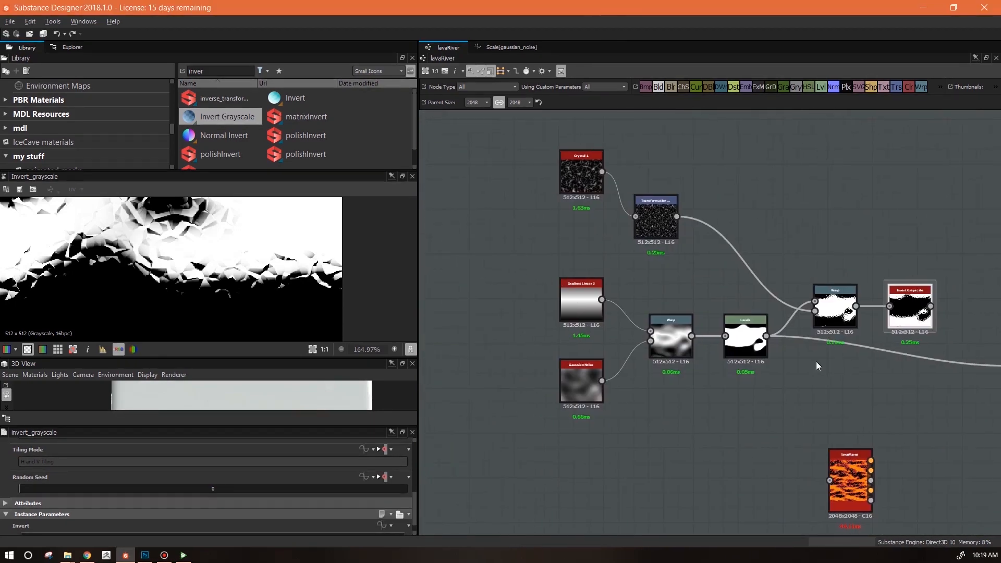
pyautogui.moveTo(587, 390); pyautogui.dragTo(552, 399)
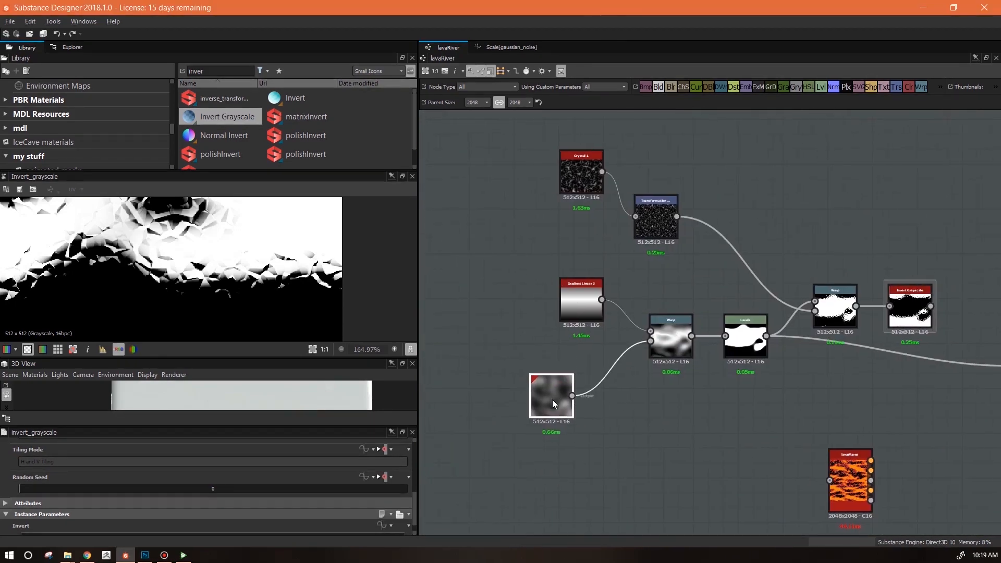
pyautogui.moveTo(811, 172); pyautogui.dragTo(811, 172)
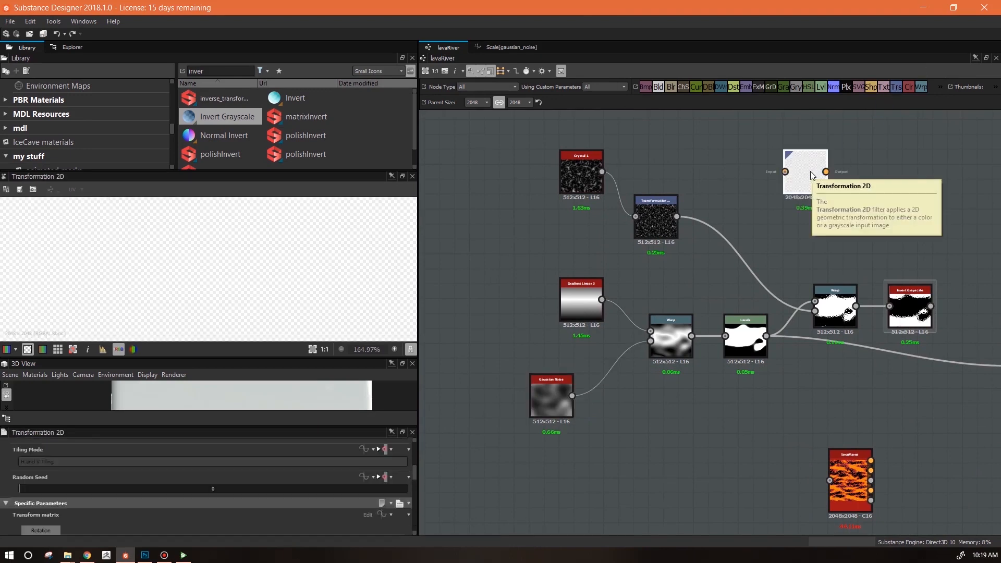
pyautogui.moveTo(784, 172); pyautogui.dragTo(572, 396)
pyautogui.moveTo(414, 473); pyautogui.dragTo(414, 494)
pyautogui.click(396, 494)
pyautogui.click(396, 494)
pyautogui.click(396, 494)
# Add another Warp node taking Invert Grayscale as its input and the tiled Gaussian Noise Transformation 2D as its gradient
pyautogui.keyDown('alt'); pyautogui.moveTo(501, 233); pyautogui.dragTo(499, 147, button='right'); pyautogui.keyUp('alt')
pyautogui.moveTo(499, 147); pyautogui.dragTo(813, 454)
pyautogui.moveTo(743, 404); pyautogui.dragTo(526, 415)
pyautogui.moveTo(716, 292); pyautogui.dragTo(782, 285, button='middle')
pyautogui.moveTo(921, 87); pyautogui.dragTo(696, 236)
pyautogui.moveTo(575, 194); pyautogui.dragTo(681, 239)
pyautogui.moveTo(647, 287); pyautogui.dragTo(681, 232)
# Halve the transform size of the Gaussian Noise Transformation 2D once more
pyautogui.click(560, 192)
pyautogui.moveTo(415, 475); pyautogui.dragTo(415, 491)
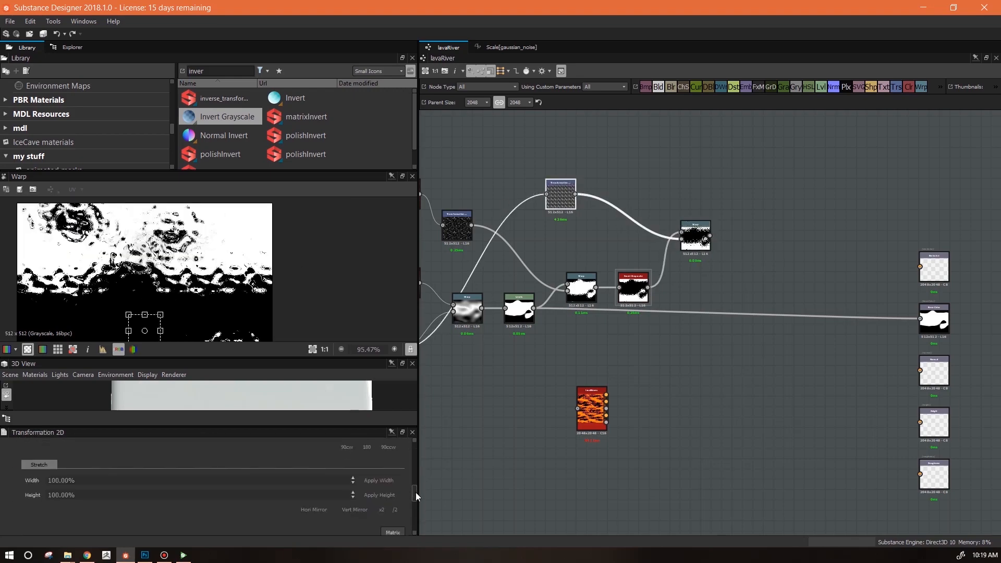
pyautogui.click(394, 483)
# Set the second Warp's Intensity to 0.15, comparing its mask edges with the crystal Warp's output
pyautogui.click(694, 229)
pyautogui.moveTo(408, 530); pyautogui.dragTo(85, 530)
pyautogui.click(583, 289)
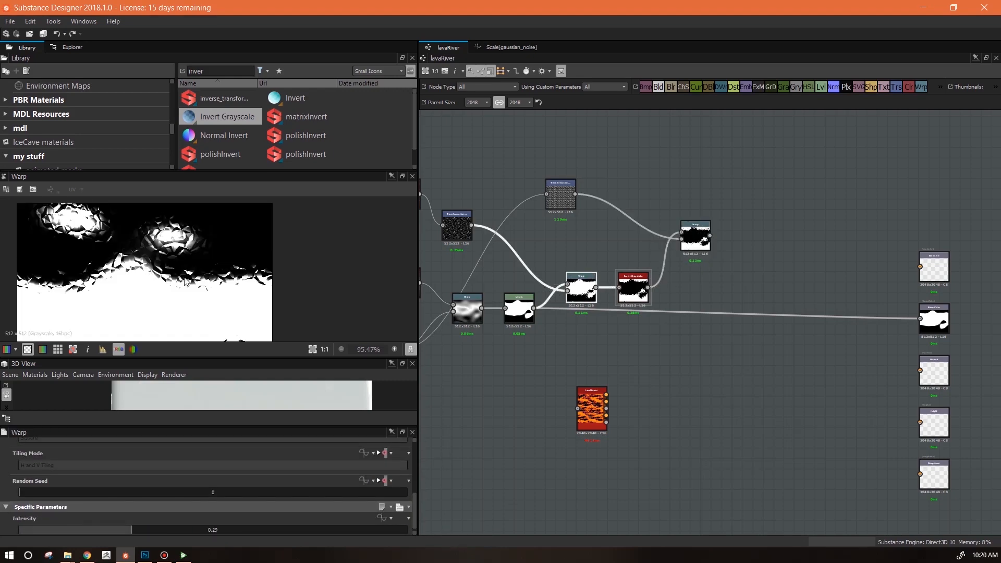
pyautogui.click(681, 230)
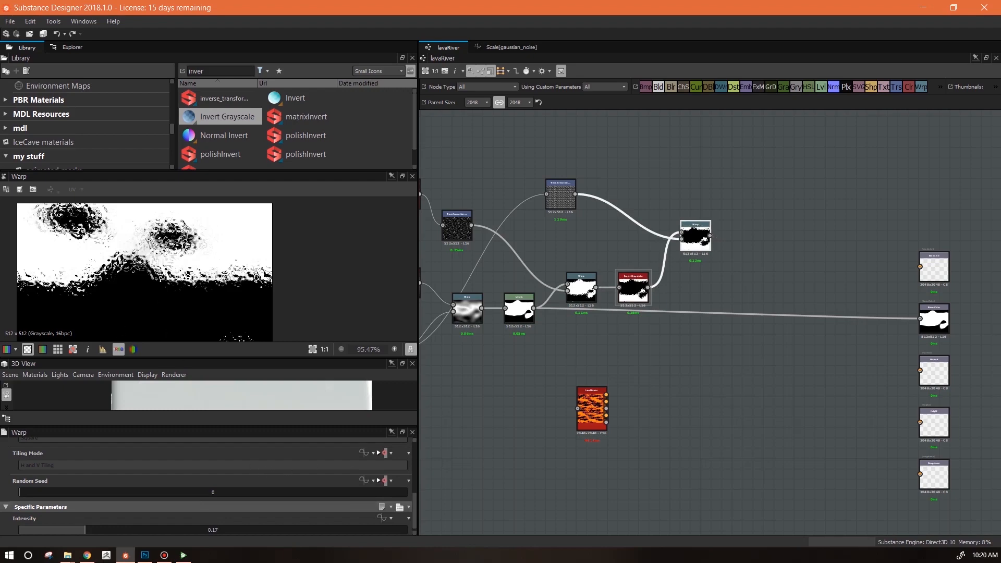
pyautogui.scroll(3, 193, 268)
pyautogui.moveTo(96, 530); pyautogui.dragTo(77, 531)
pyautogui.scroll(-5, 232, 268)
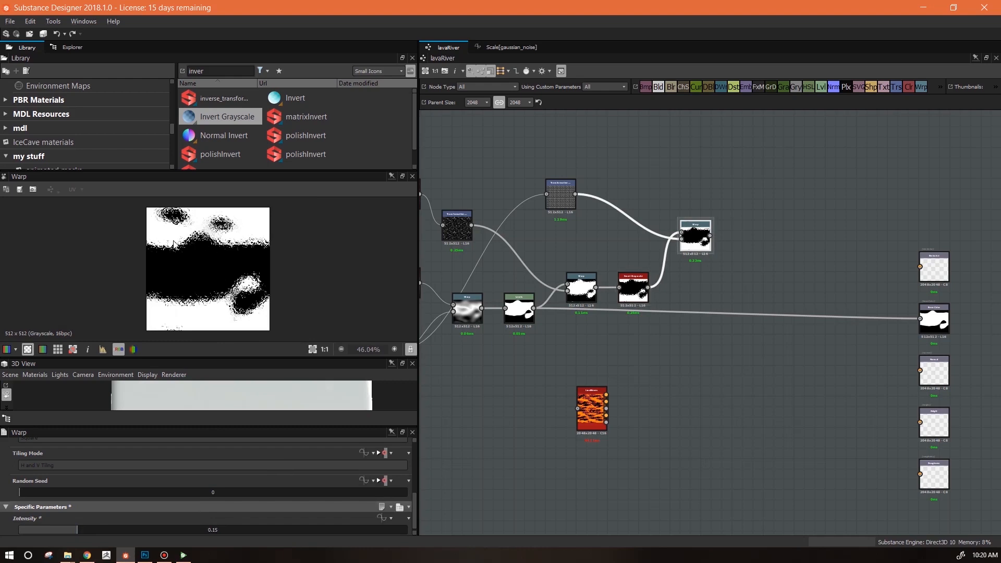
pyautogui.scroll(3, 199, 255)
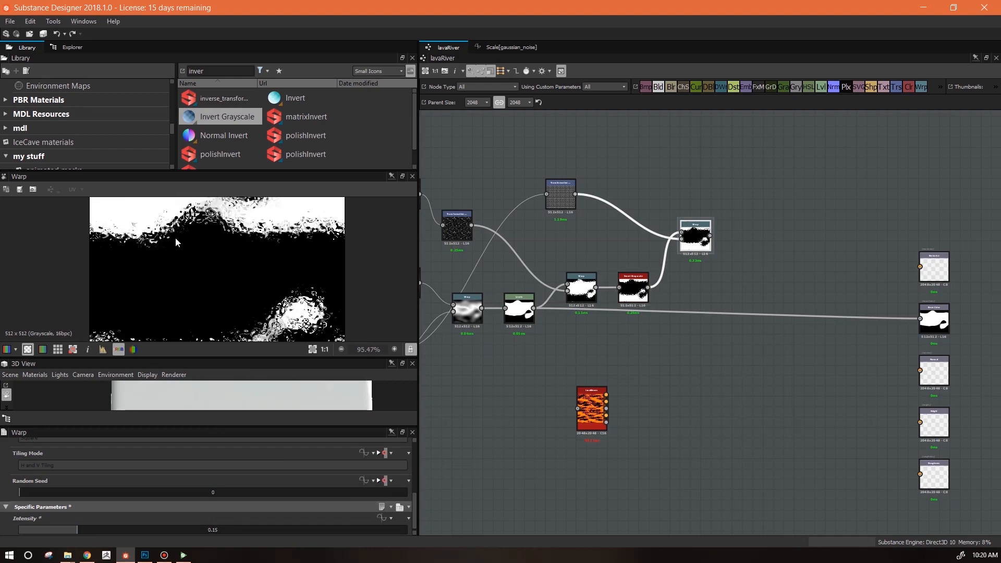
# Tidy the second Warp and its Transformation 2D, then add a Levels node after the Warp and narrow its input range from both ends
pyautogui.moveTo(695, 235); pyautogui.dragTo(674, 221)
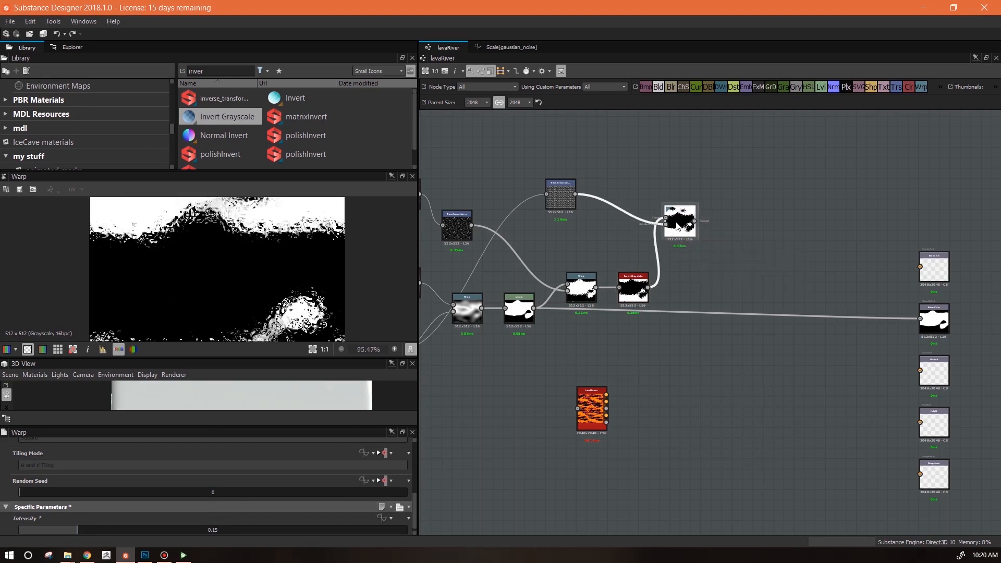
pyautogui.moveTo(567, 196); pyautogui.dragTo(609, 211)
pyautogui.moveTo(820, 88); pyautogui.dragTo(723, 225)
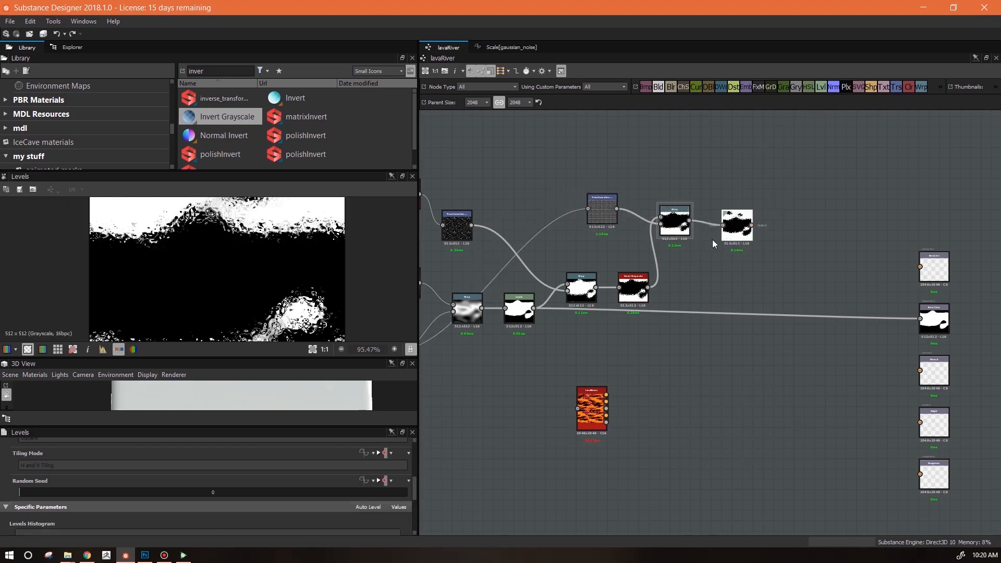
pyautogui.scroll(-2, 414, 502)
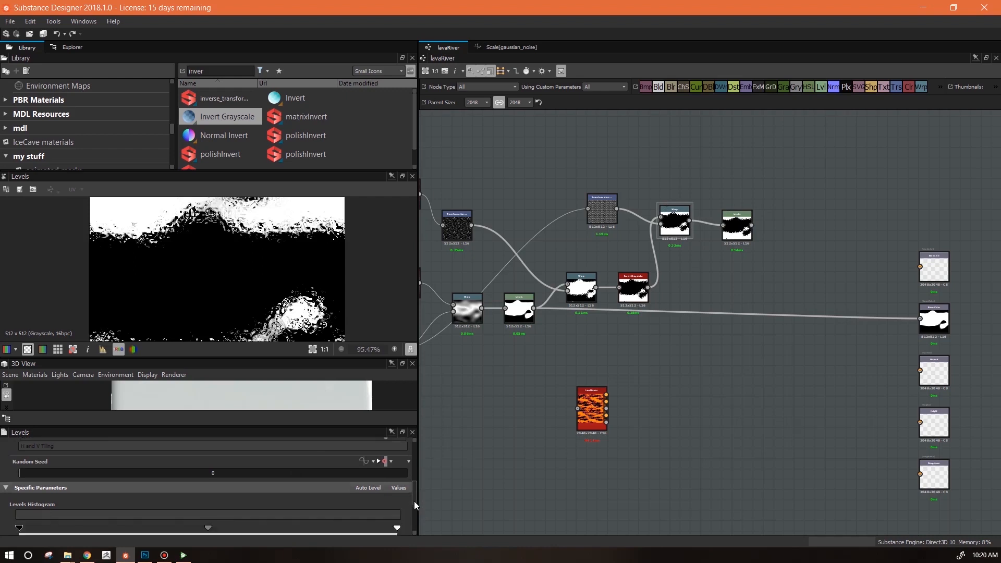
pyautogui.moveTo(20, 483); pyautogui.dragTo(38, 485)
pyautogui.moveTo(733, 236); pyautogui.dragTo(723, 228)
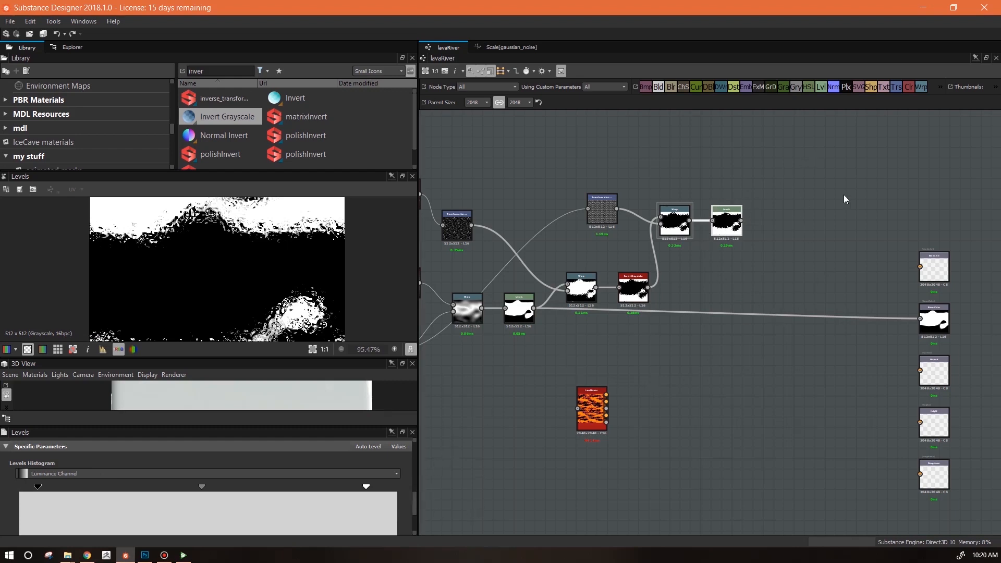
# Make the new Levels node's Output Size relative to parent, inspect the result, and move Invert Grayscale closer to the crystal Warp
pyautogui.moveTo(414, 503); pyautogui.dragTo(412, 437)
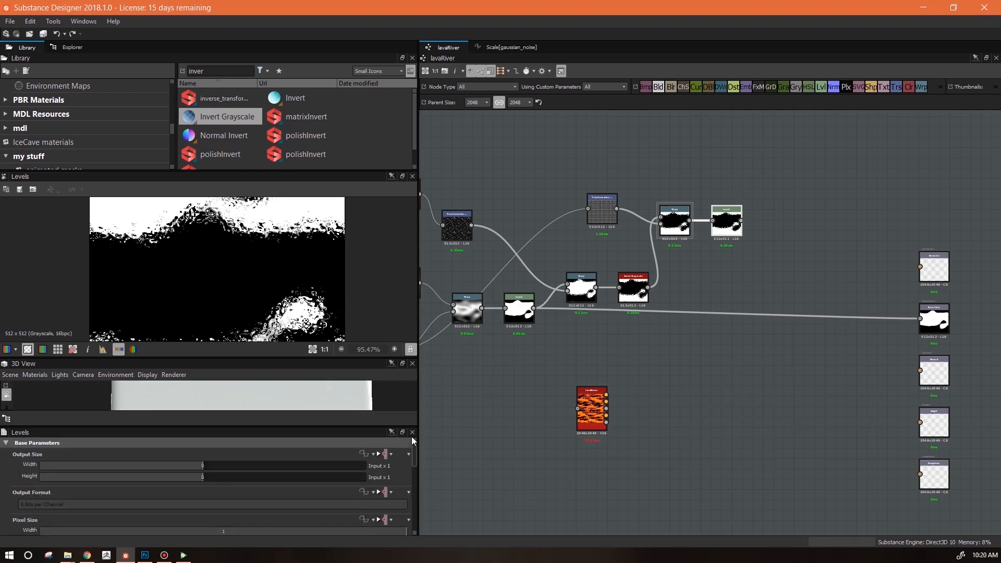
pyautogui.click(391, 455)
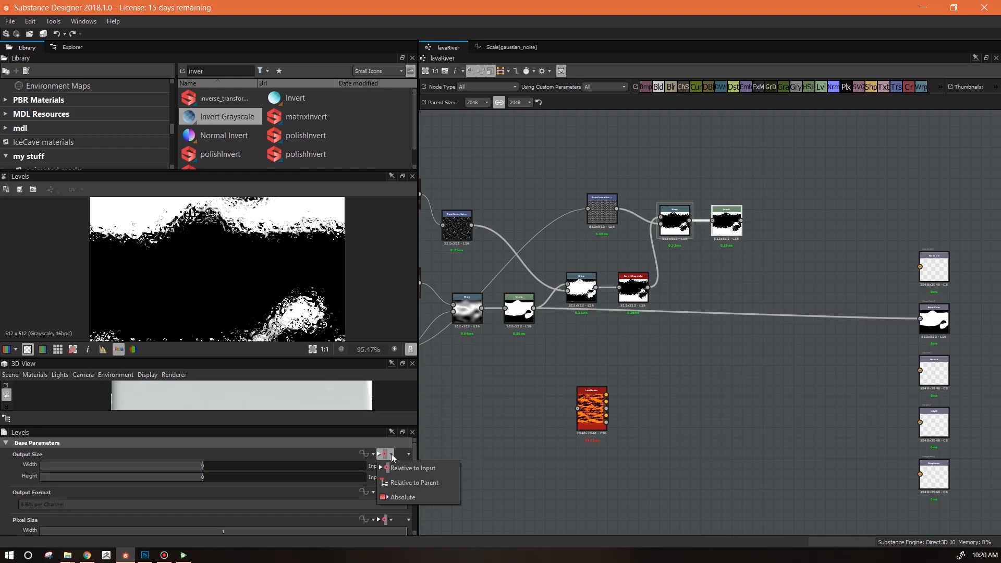
pyautogui.click(400, 483)
pyautogui.scroll(-6, 283, 277)
pyautogui.scroll(4, 279, 281)
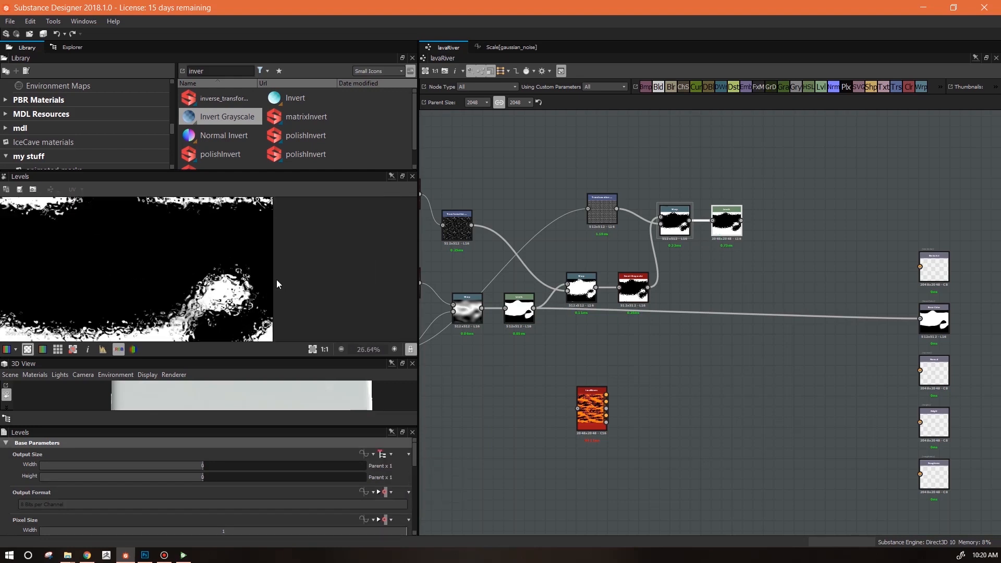
pyautogui.moveTo(634, 294); pyautogui.dragTo(623, 293)
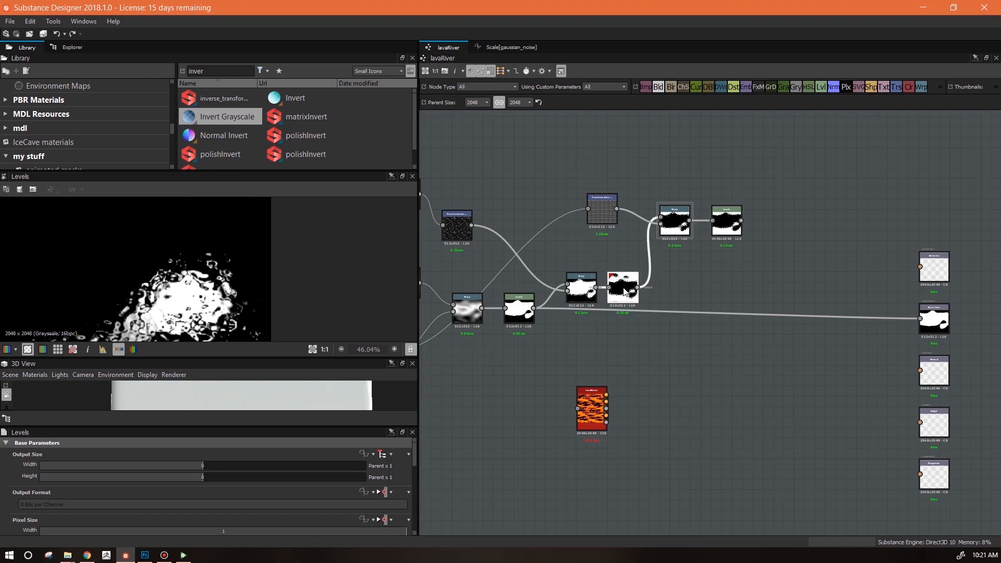
pyautogui.scroll(2, 177, 284)
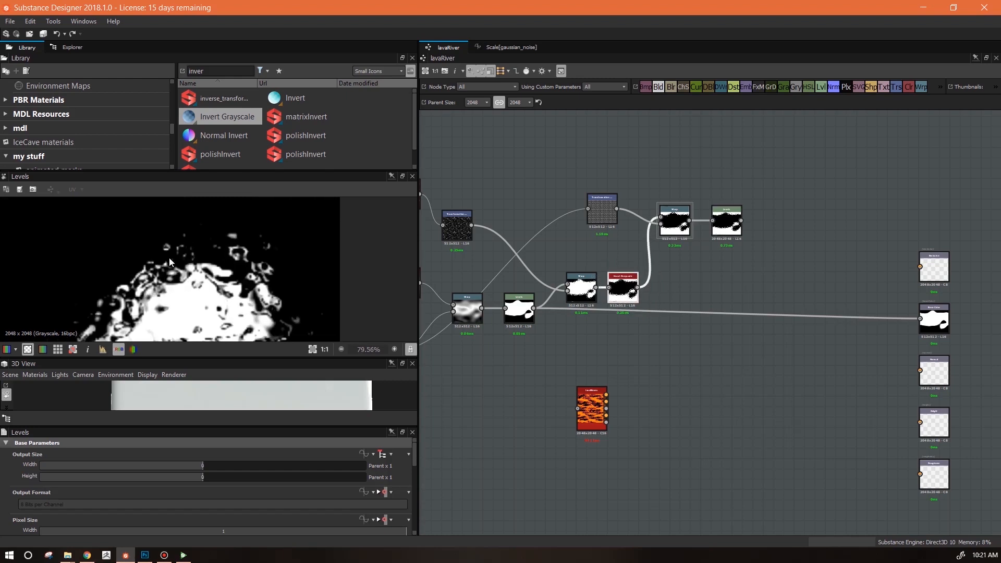
pyautogui.scroll(-6, 216, 275)
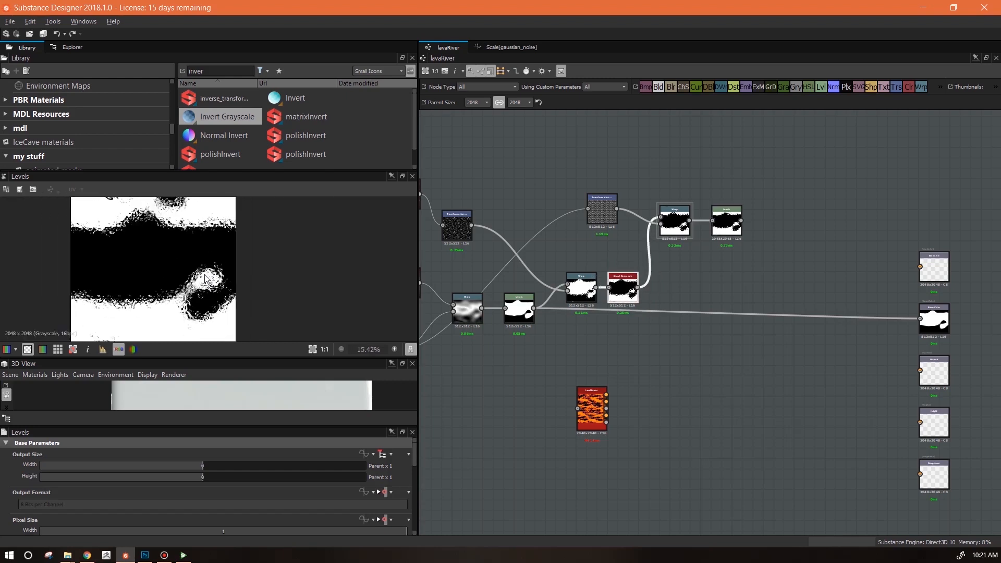
pyautogui.moveTo(225, 286); pyautogui.dragTo(250, 313, button='middle')
# Place Crystal 1 and its Transformation 2D side by side, away from the ground mask nodes
pyautogui.scroll(-2, 747, 329)
pyautogui.moveTo(747, 331); pyautogui.dragTo(840, 334, button='middle')
pyautogui.moveTo(852, 417); pyautogui.dragTo(505, 208)
pyautogui.moveTo(792, 251); pyautogui.dragTo(598, 276)
pyautogui.scroll(-2, 707, 375)
pyautogui.moveTo(707, 374); pyautogui.dragTo(805, 352, button='middle')
pyautogui.click(805, 352)
pyautogui.moveTo(644, 309); pyautogui.dragTo(529, 257)
pyautogui.moveTo(529, 266); pyautogui.dragTo(539, 274)
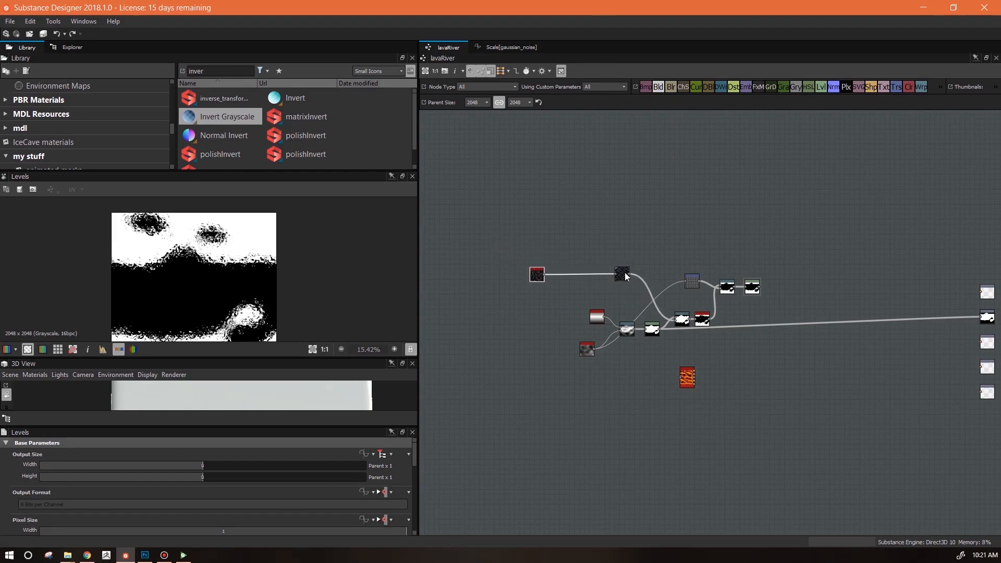
pyautogui.moveTo(621, 273); pyautogui.dragTo(561, 274)
# Enclose the ground mask's Warp, Levels, Transformation 2D and Invert Grayscale nodes in a frame titled basicGround
pyautogui.moveTo(786, 268); pyautogui.dragTo(615, 348)
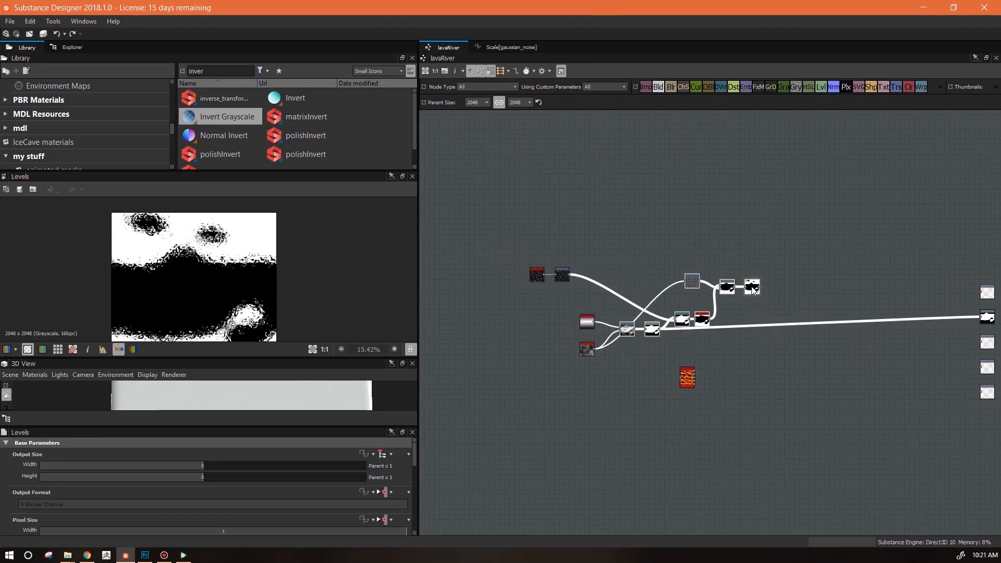
pyautogui.rightClick(745, 280)
pyautogui.click(782, 378)
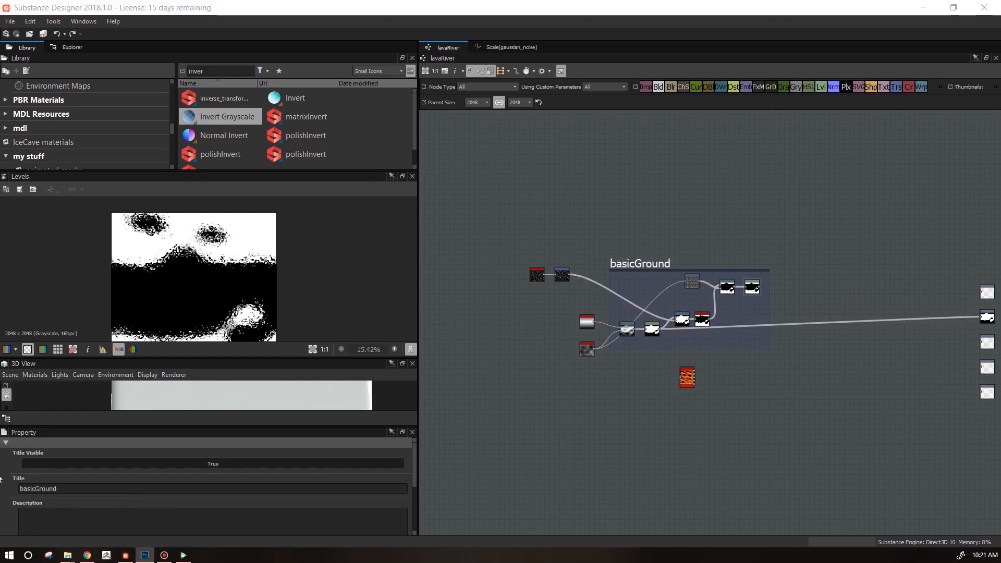
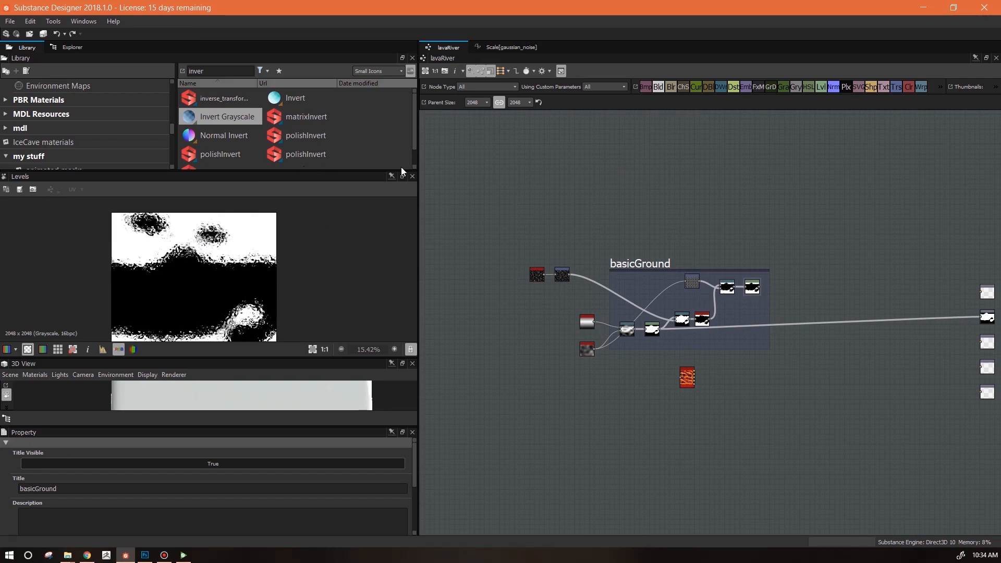
# Search the library for cell, add a Cells 3 node above the Crystal 1 node, and check the library item's details
pyautogui.moveTo(220, 72); pyautogui.dragTo(142, 72)
pyautogui.write('cell')
pyautogui.moveTo(211, 135); pyautogui.dragTo(528, 164)
pyautogui.rightClick(223, 136)
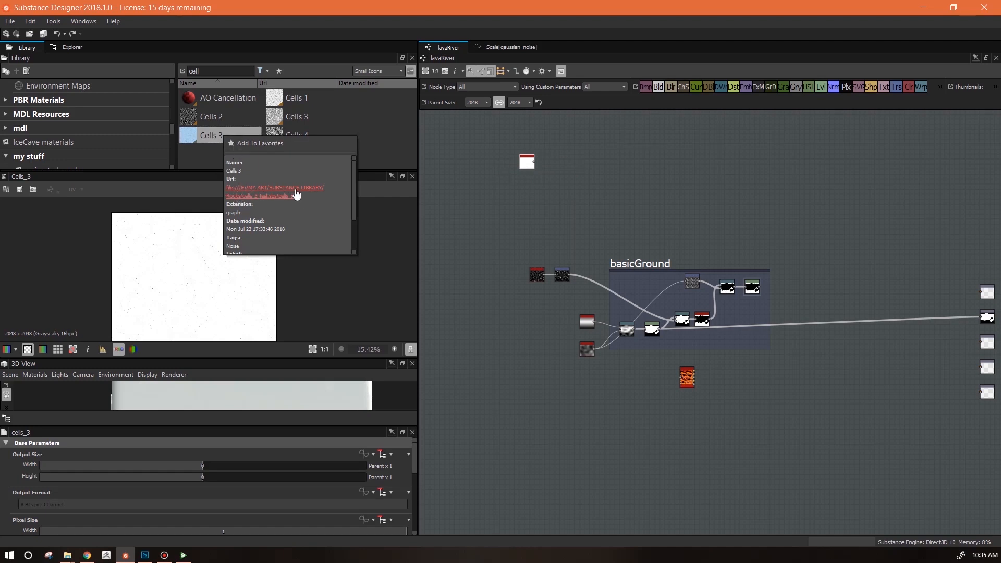
pyautogui.click(526, 164)
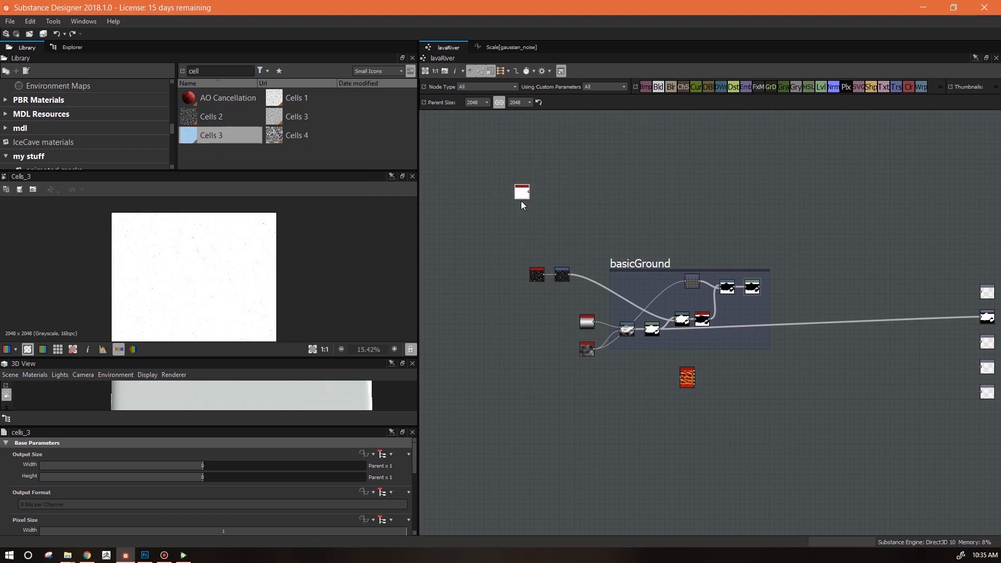
# Set Cells 3's output width and height to -2 (Parent / 4) and reposition the node above Crystal 1
pyautogui.scroll(2, 524, 191)
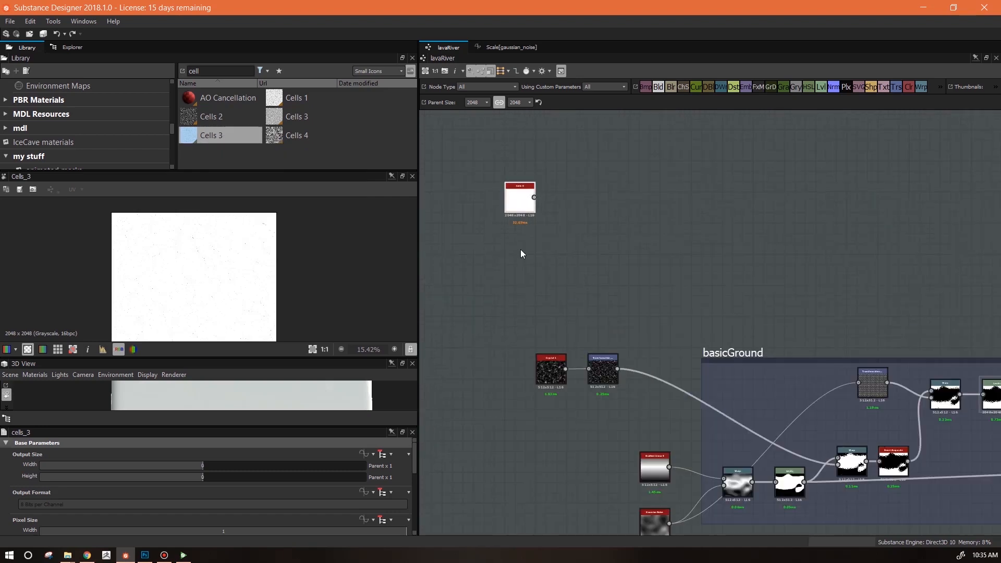
pyautogui.click(182, 465)
pyautogui.moveTo(186, 477); pyautogui.dragTo(174, 480)
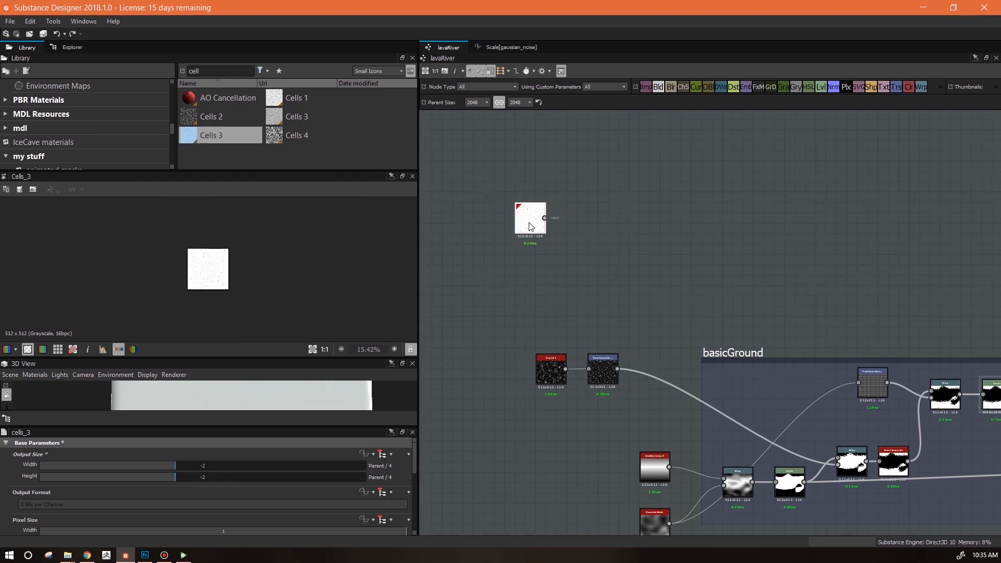
pyautogui.moveTo(532, 224); pyautogui.dragTo(523, 254)
pyautogui.scroll(4, 522, 254)
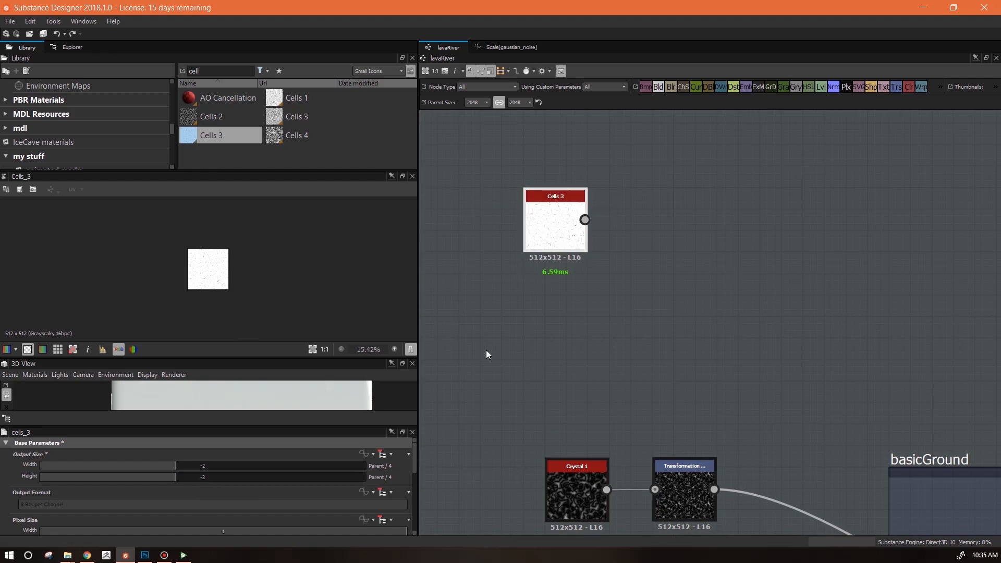
# Lower Cells 3's Distance and connect its output to a new Blur HQ Grayscale node beside it
pyautogui.moveTo(415, 467); pyautogui.dragTo(417, 539)
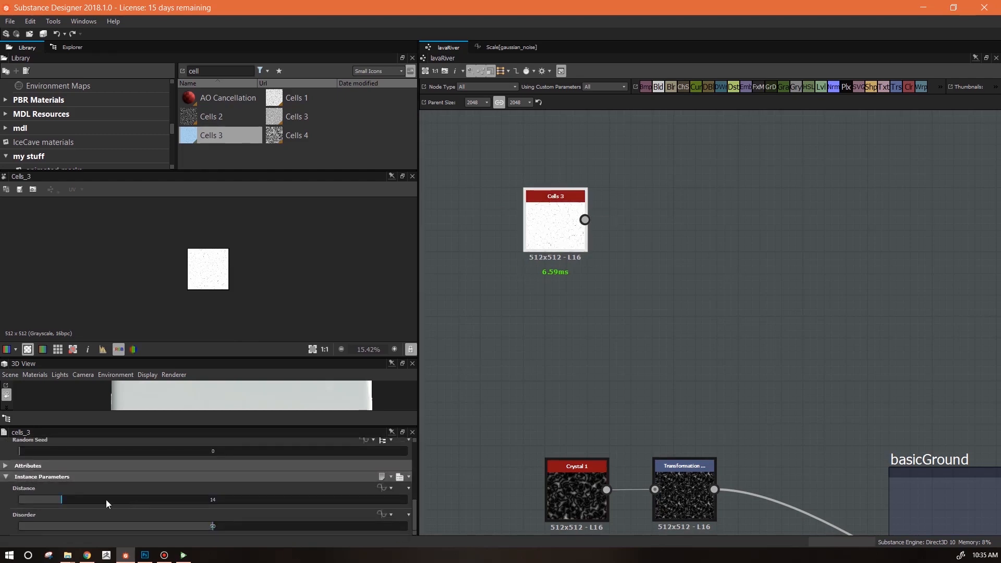
pyautogui.moveTo(57, 499); pyautogui.dragTo(39, 500)
pyautogui.write('blur')
pyautogui.moveTo(221, 136); pyautogui.dragTo(728, 219)
pyautogui.moveTo(585, 220); pyautogui.dragTo(700, 224)
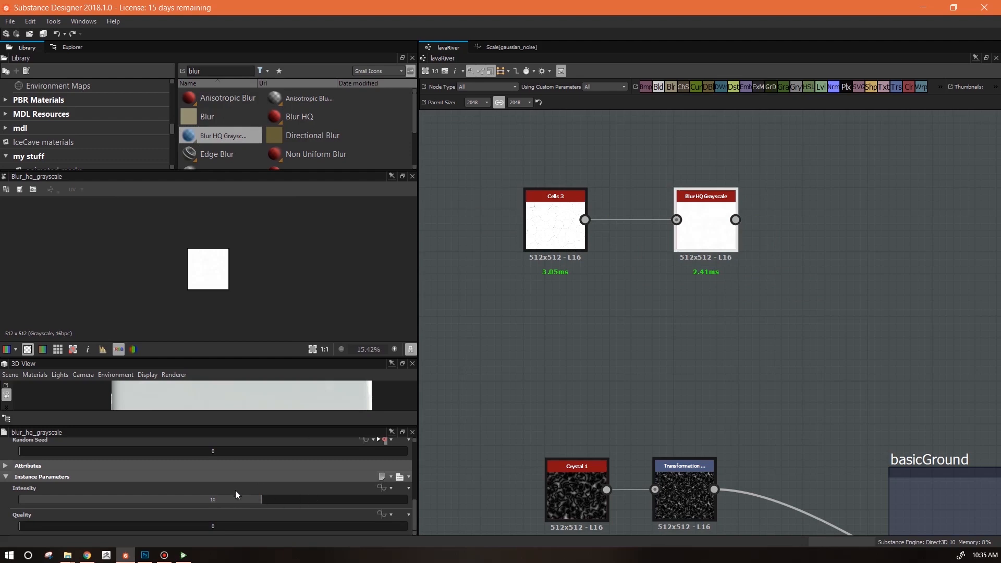
# Set the Blur HQ Grayscale intensity to 0.74 while checking the cell pattern up close
pyautogui.moveTo(255, 499); pyautogui.dragTo(38, 500)
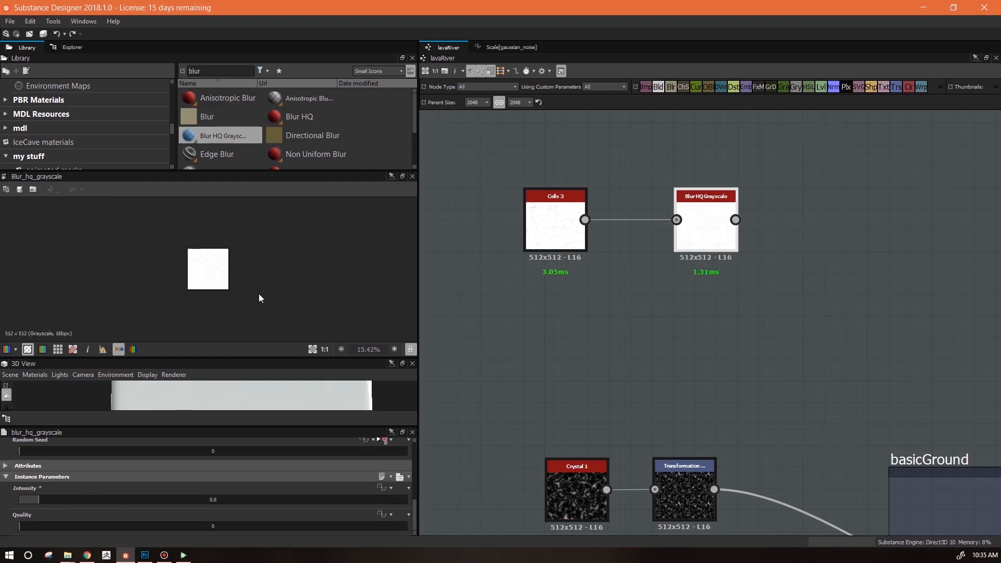
pyautogui.scroll(10, 258, 293)
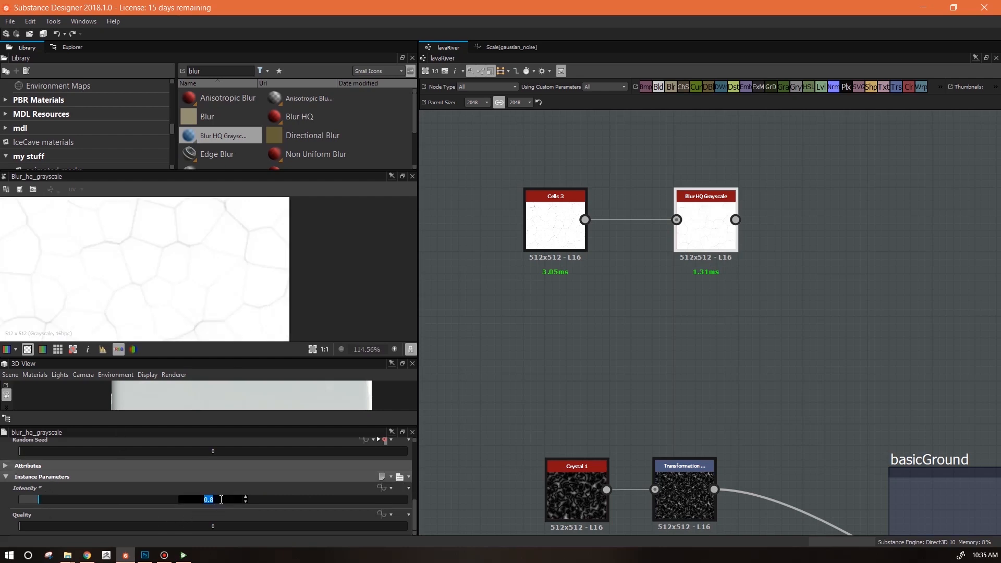
pyautogui.write('0.74')
pyautogui.press('Return')
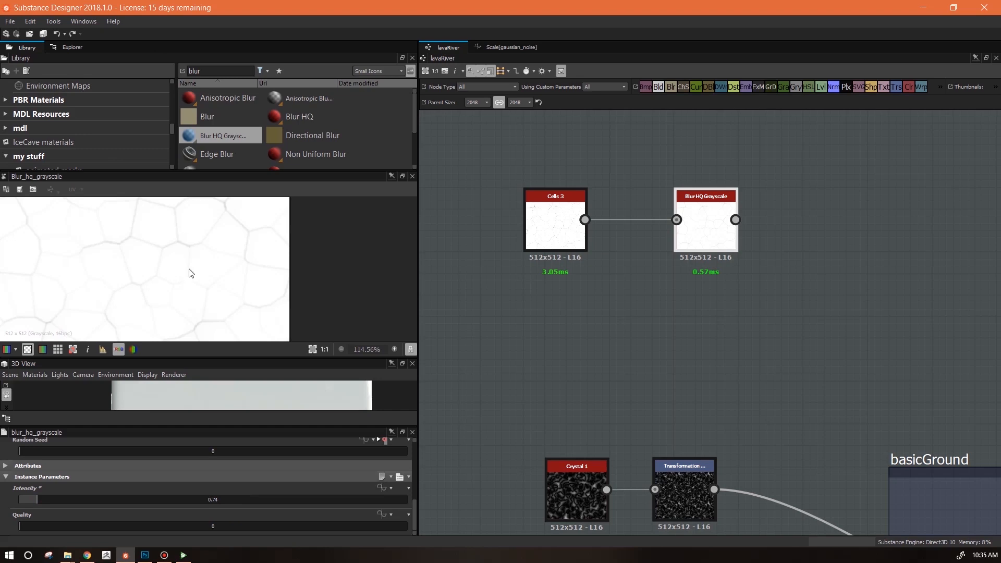
pyautogui.click(128, 223)
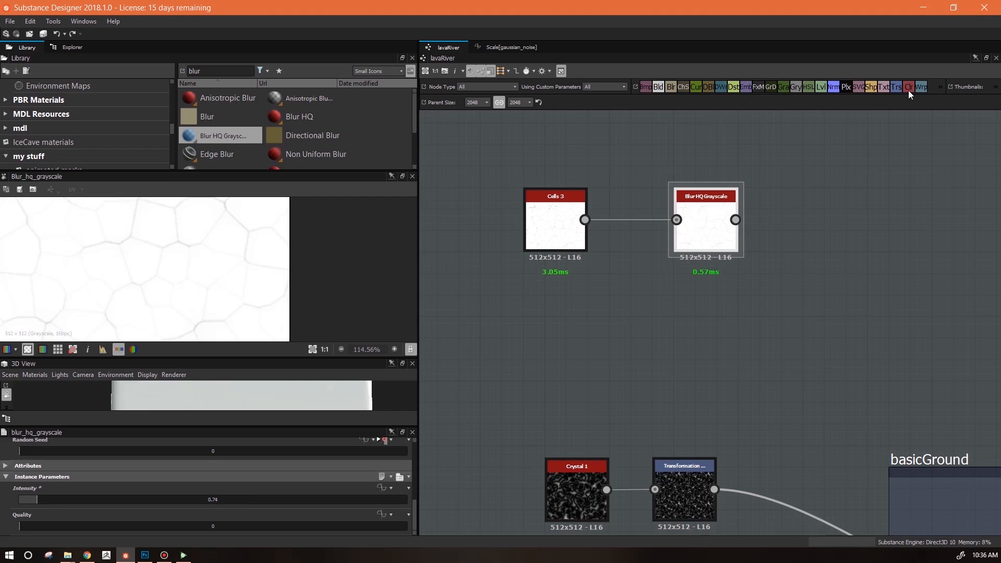
# Add a Levels node fed by the blur and raise its black and mid input levels to darken the thin cell borders
pyautogui.moveTo(820, 89); pyautogui.dragTo(834, 241)
pyautogui.moveTo(736, 220); pyautogui.dragTo(830, 226)
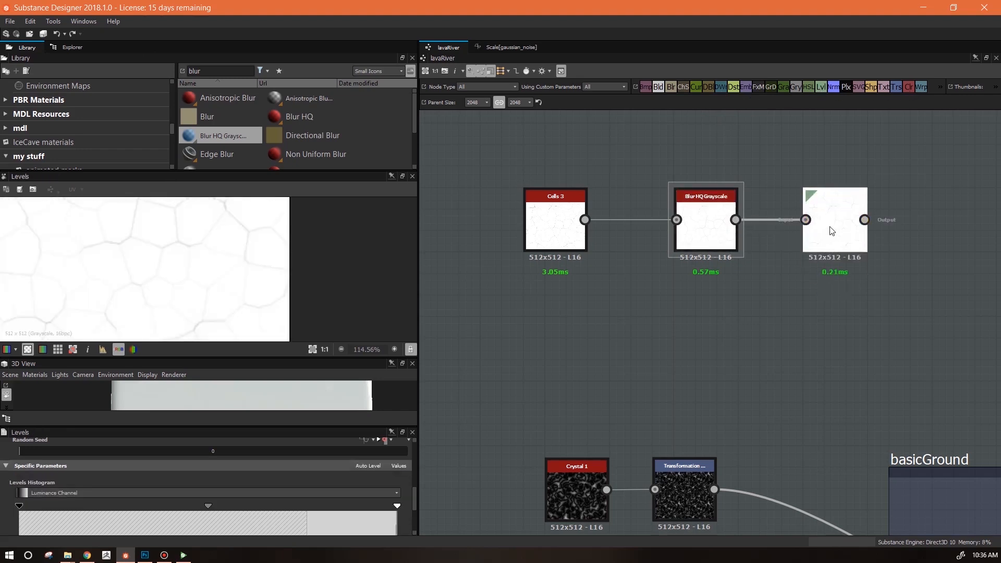
pyautogui.moveTo(415, 503); pyautogui.dragTo(416, 516)
pyautogui.moveTo(19, 458)
pyautogui.mouseDown()
pyautogui.moveTo(324, 470)
pyautogui.moveTo(397, 460)
pyautogui.moveTo(331, 462)
pyautogui.moveTo(379, 457)
pyautogui.mouseUp()
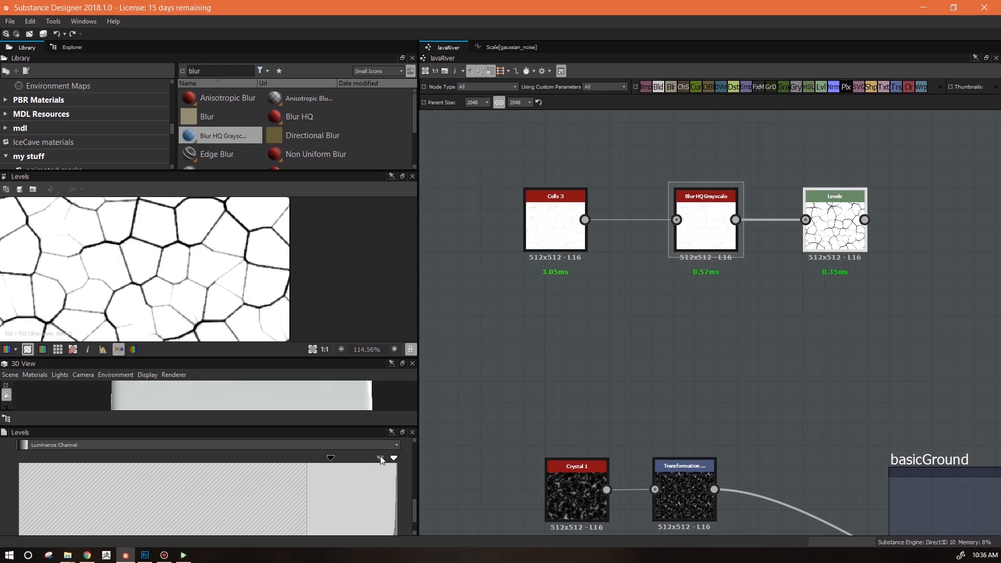
pyautogui.moveTo(380, 457); pyautogui.dragTo(343, 457)
pyautogui.moveTo(389, 458); pyautogui.dragTo(394, 458)
pyautogui.moveTo(371, 458); pyautogui.dragTo(375, 458)
pyautogui.scroll(-3, 251, 277)
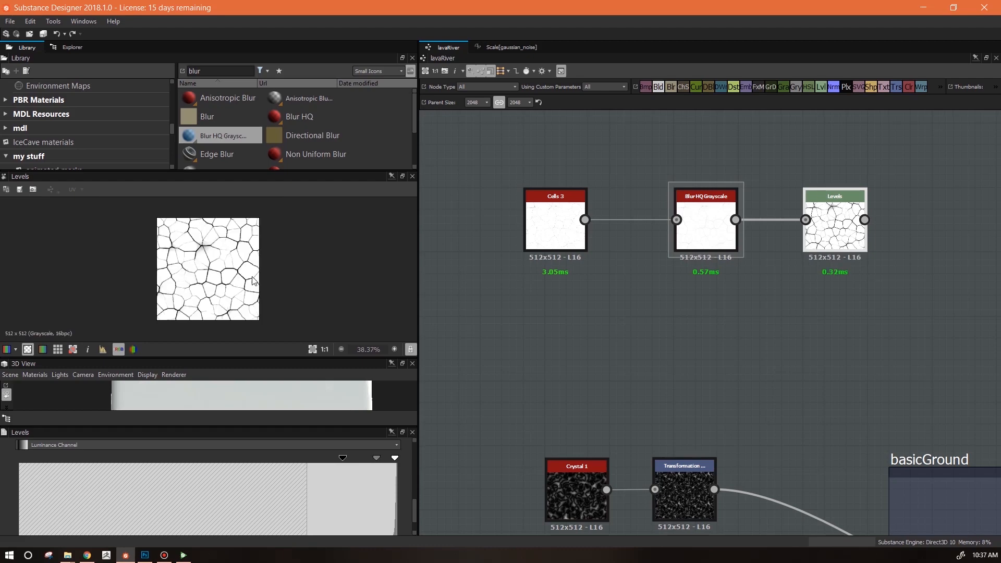
pyautogui.scroll(2, 247, 277)
# Move the blur and Levels nodes closer to Cells 3 and add a Warp node fed by Levels
pyautogui.moveTo(706, 229); pyautogui.dragTo(663, 229)
pyautogui.moveTo(835, 230); pyautogui.dragTo(903, 219)
pyautogui.click(919, 88)
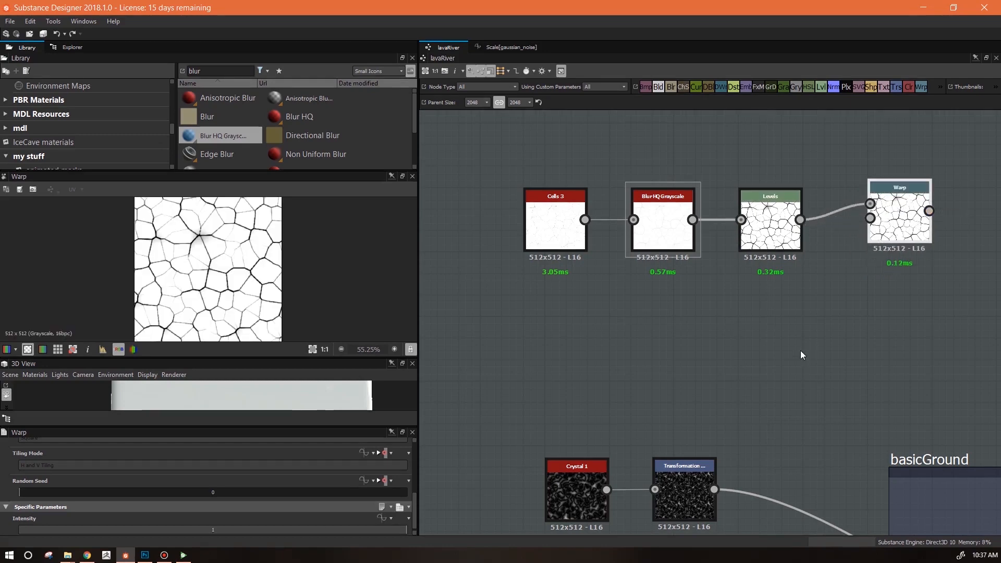
pyautogui.moveTo(901, 88); pyautogui.dragTo(727, 373)
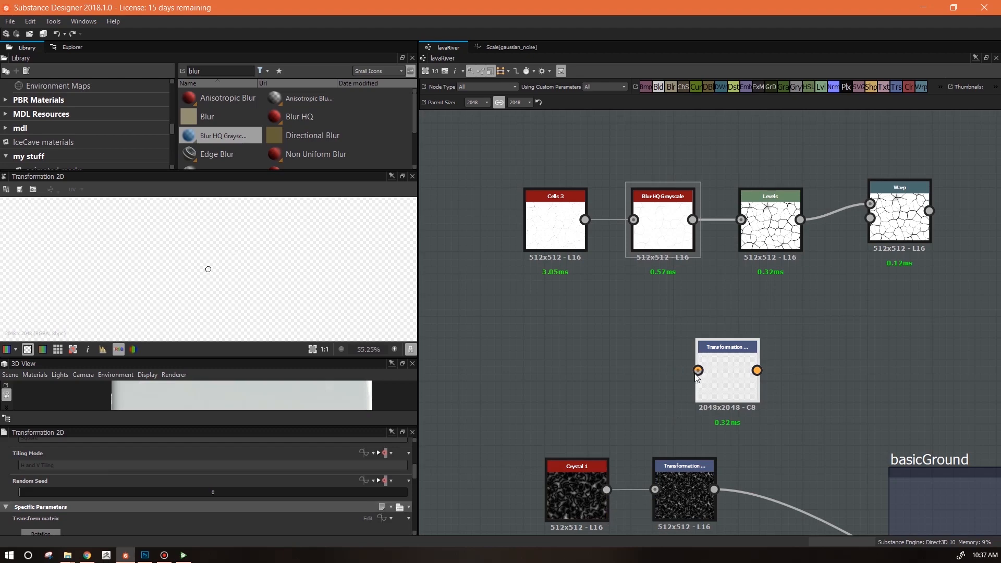
pyautogui.press('Delete')
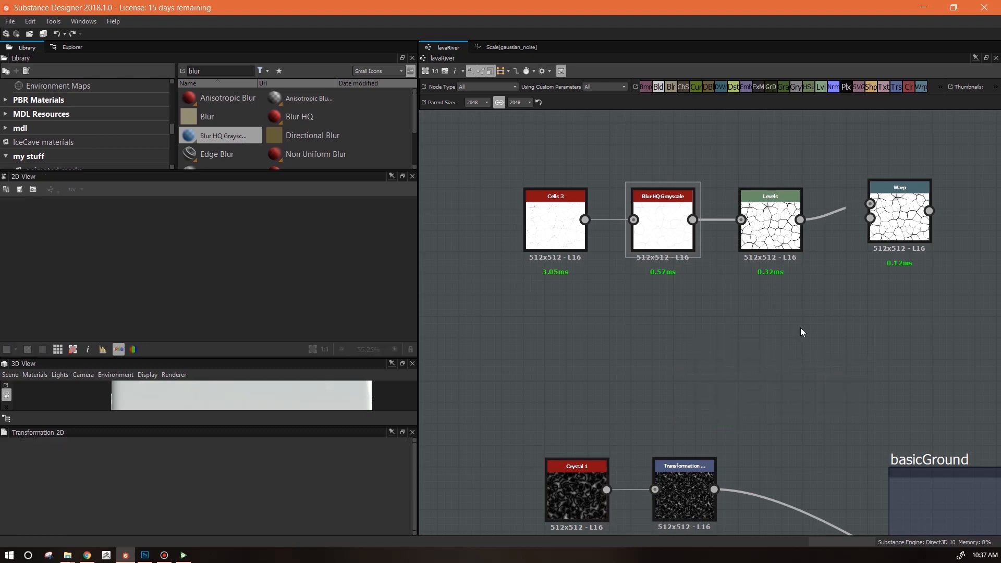
# Connect Crystal 1 to the Warp's gradient input and set the warp intensity to 0.06
pyautogui.moveTo(869, 218); pyautogui.dragTo(583, 492)
pyautogui.doubleClick(899, 217)
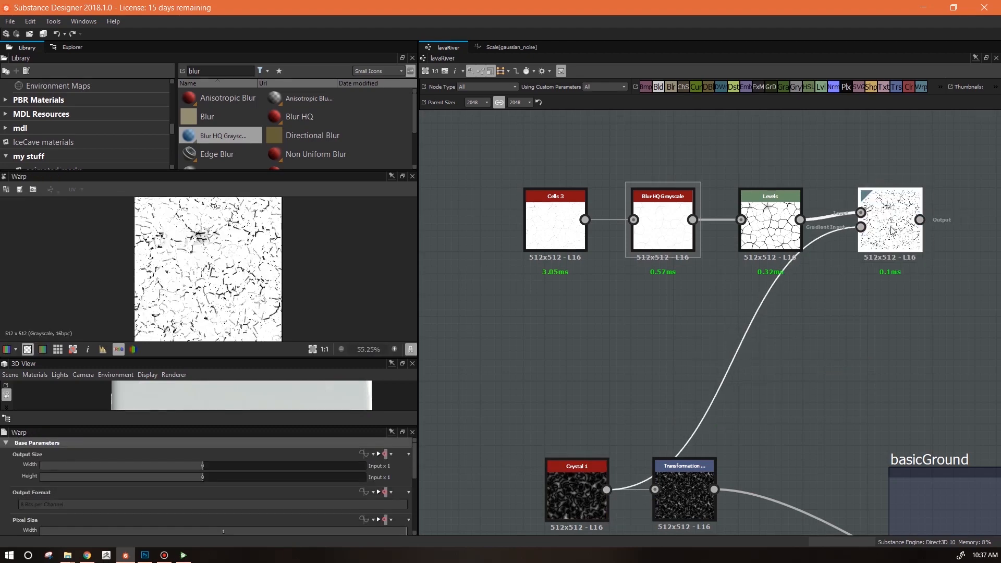
pyautogui.scroll(-2, 412, 521)
pyautogui.moveTo(412, 522); pyautogui.dragTo(43, 525)
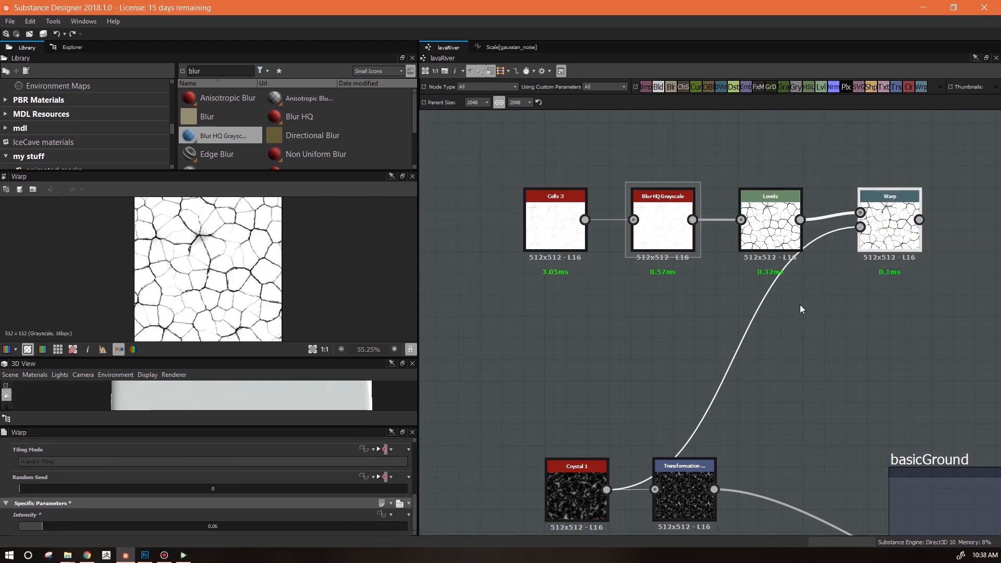
# Shift the crystal-driven Warp farther from Levels and add a second Warp node between them, fed by Levels
pyautogui.moveTo(808, 342); pyautogui.dragTo(730, 189, button='middle')
pyautogui.scroll(-3, 756, 215)
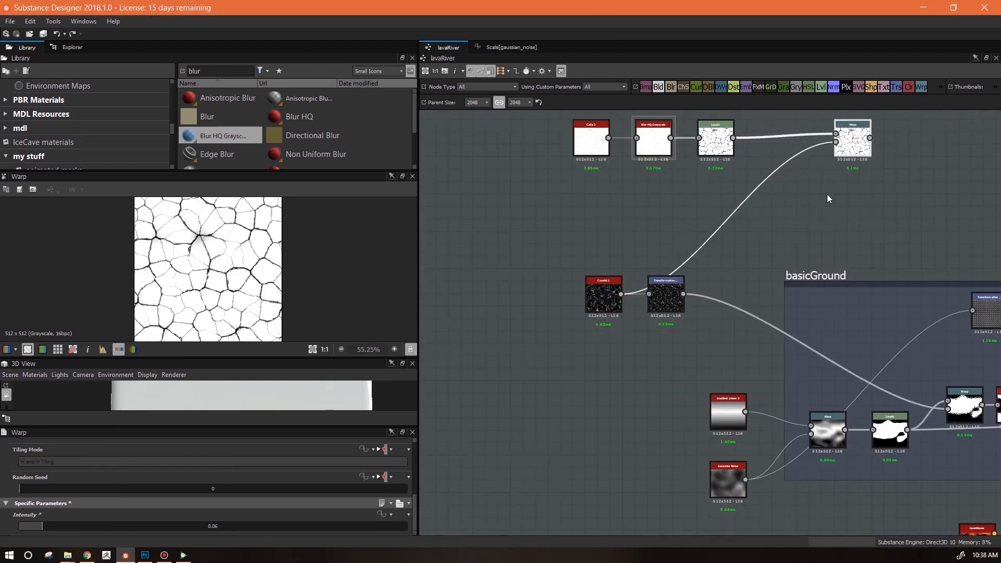
pyautogui.moveTo(755, 160); pyautogui.dragTo(698, 214, button='middle')
pyautogui.moveTo(810, 190); pyautogui.dragTo(855, 190)
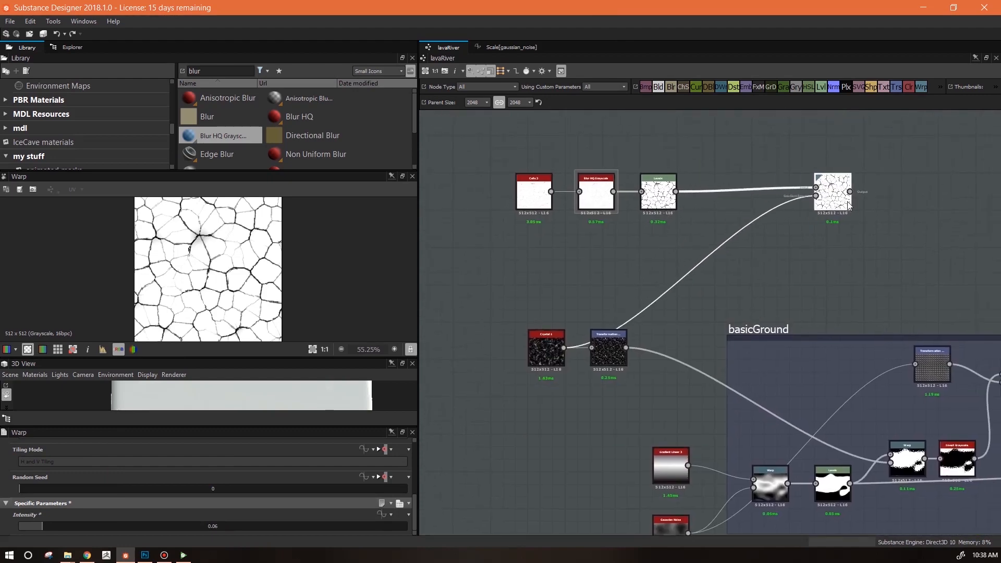
pyautogui.moveTo(920, 87); pyautogui.dragTo(759, 149)
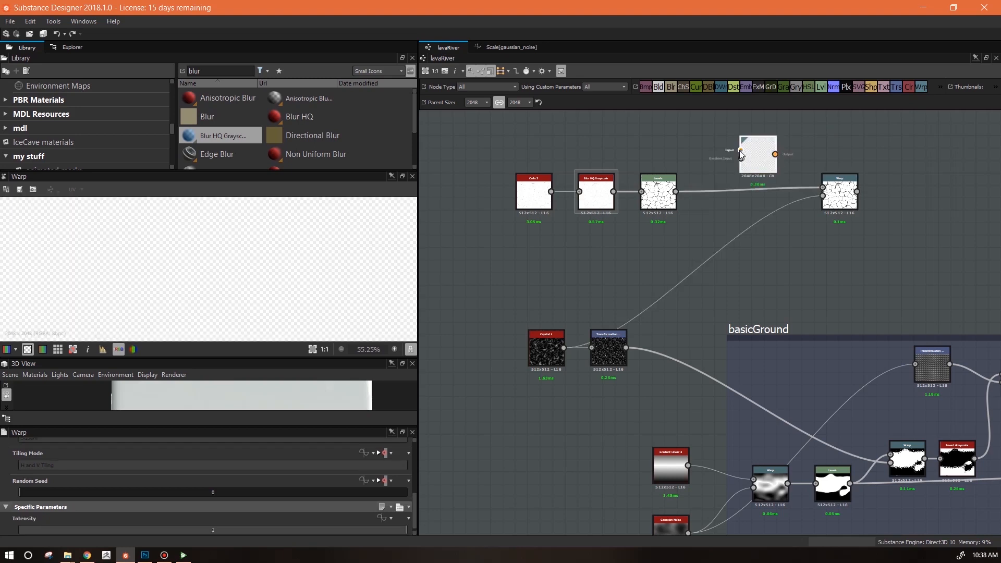
pyautogui.moveTo(706, 416); pyautogui.dragTo(671, 395, button='middle')
pyautogui.moveTo(706, 130); pyautogui.dragTo(641, 171)
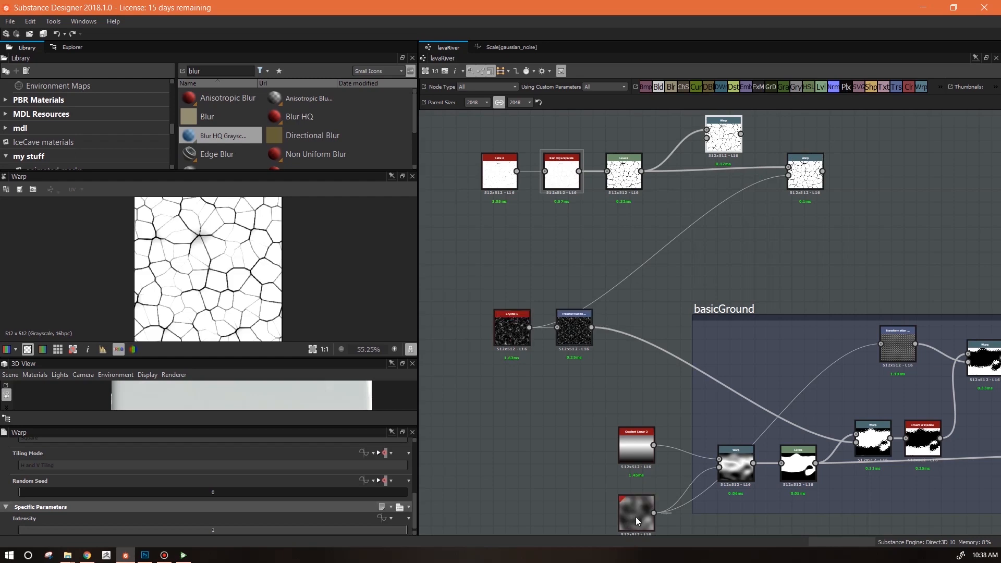
# Add a Transformation 2D node fed by Gaussian Noise below the second Warp and halve its pattern size
pyautogui.moveTo(896, 90); pyautogui.dragTo(766, 228)
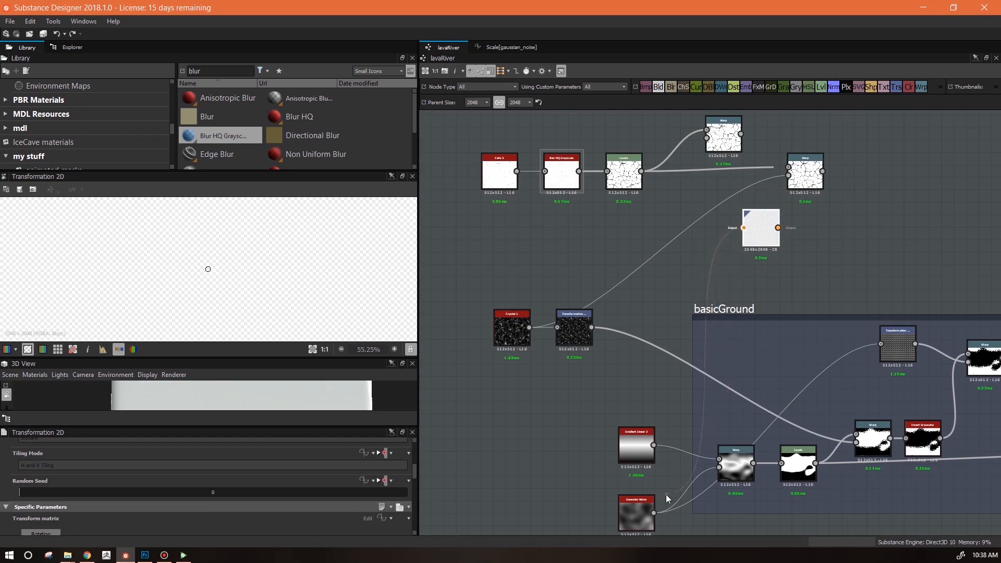
pyautogui.moveTo(653, 489); pyautogui.dragTo(653, 512)
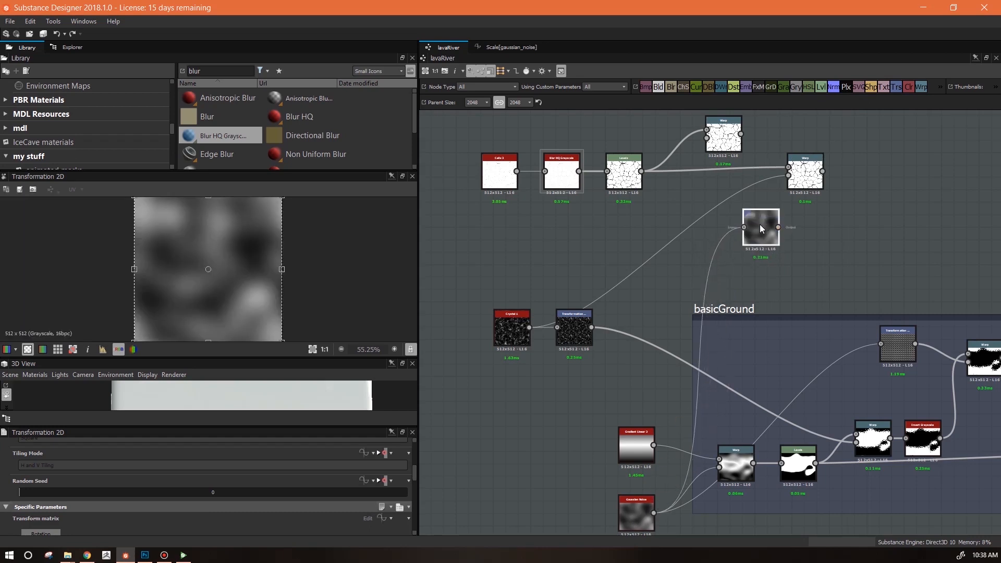
pyautogui.moveTo(759, 224); pyautogui.dragTo(709, 224)
pyautogui.scroll(-3, 413, 473)
pyautogui.click(403, 476)
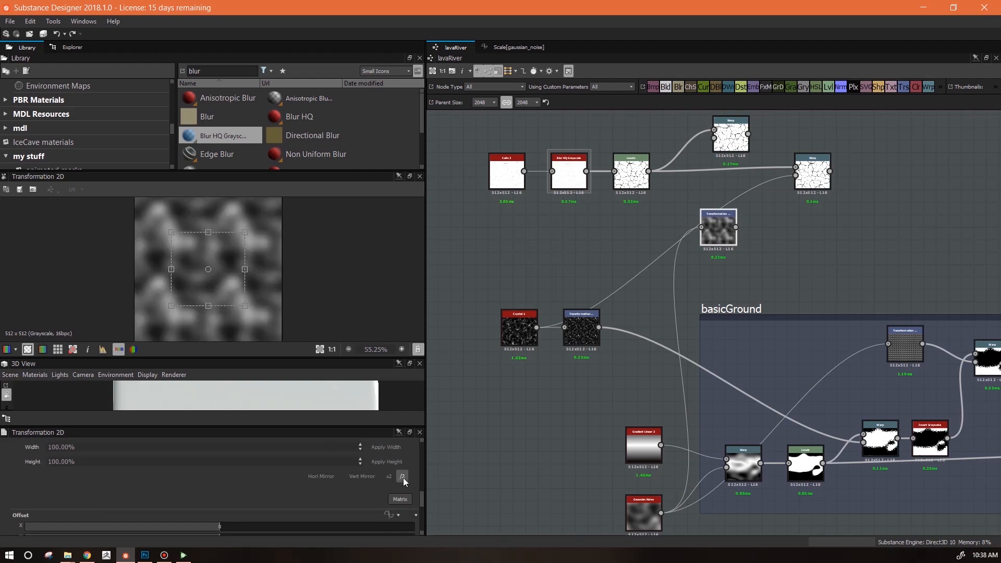
pyautogui.click(402, 477)
pyautogui.click(389, 476)
pyautogui.moveTo(718, 230); pyautogui.dragTo(693, 243)
# Feed the scaled Gaussian Noise into the second Warp's gradient input and set that Warp's intensity to 1.72
pyautogui.moveTo(710, 240); pyautogui.dragTo(713, 138)
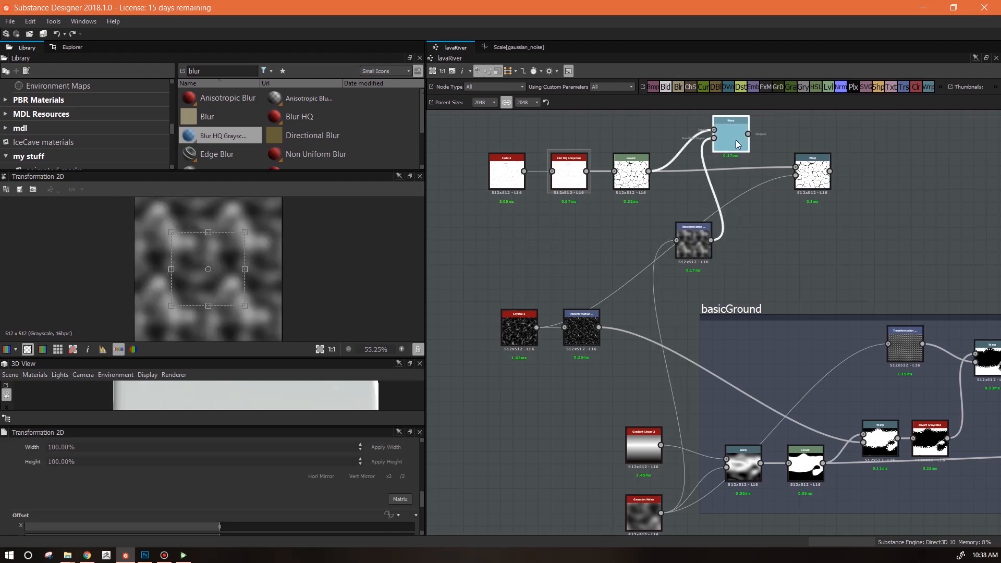
pyautogui.doubleClick(730, 136)
pyautogui.moveTo(408, 530); pyautogui.dragTo(209, 531)
pyautogui.doubleClick(211, 529)
pyautogui.write('1.5')
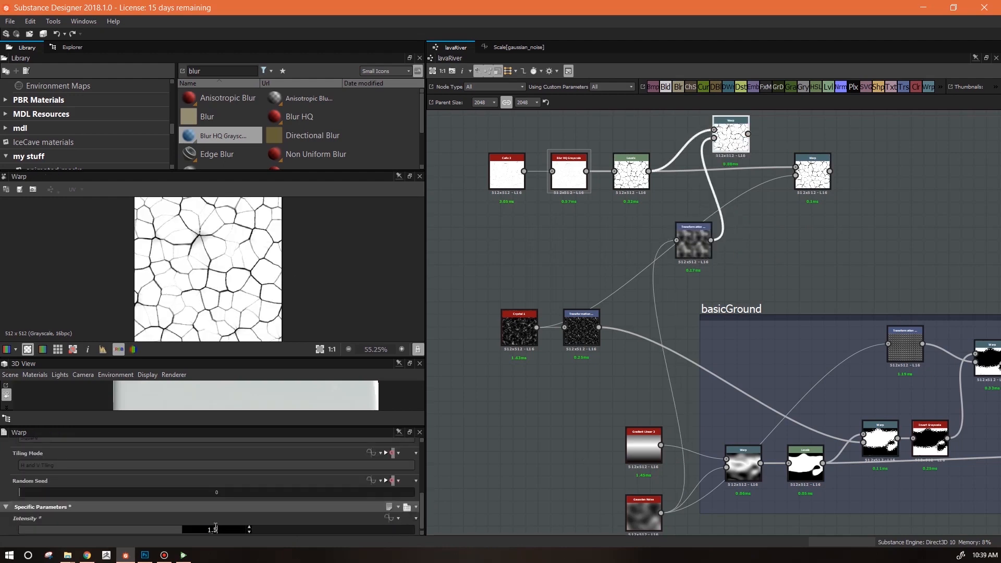
pyautogui.press('Return')
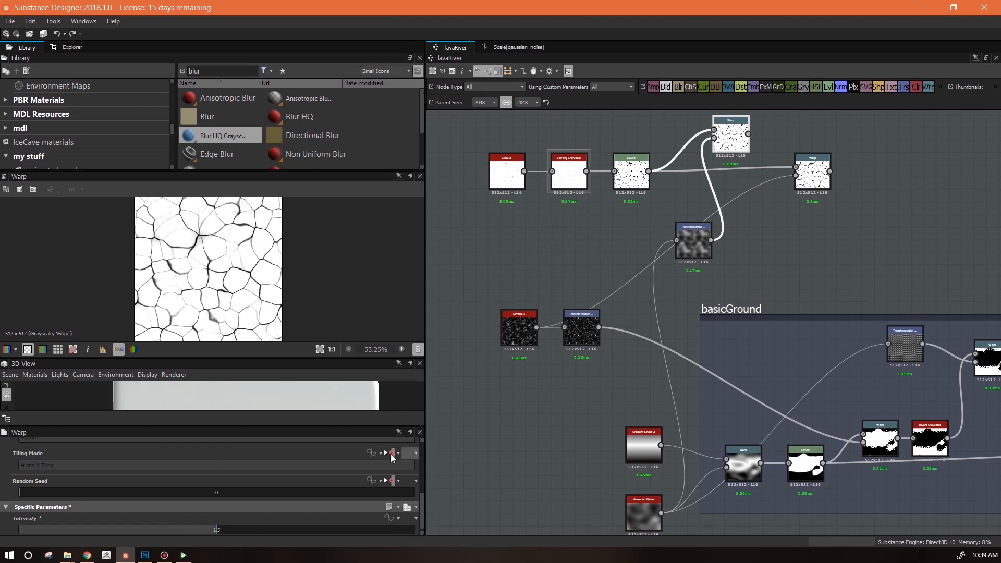
pyautogui.moveTo(217, 529); pyautogui.dragTo(244, 530)
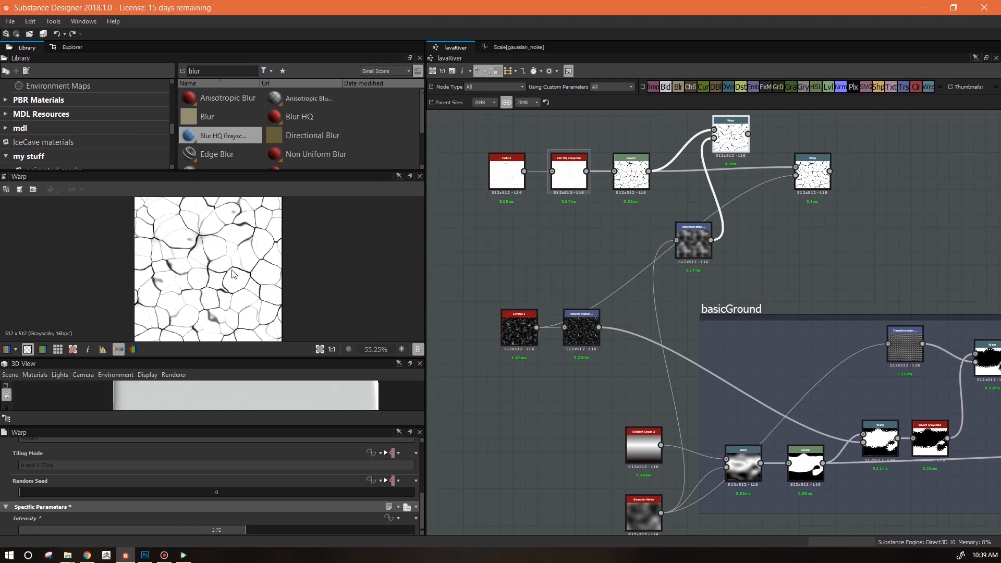
pyautogui.scroll(4, 211, 277)
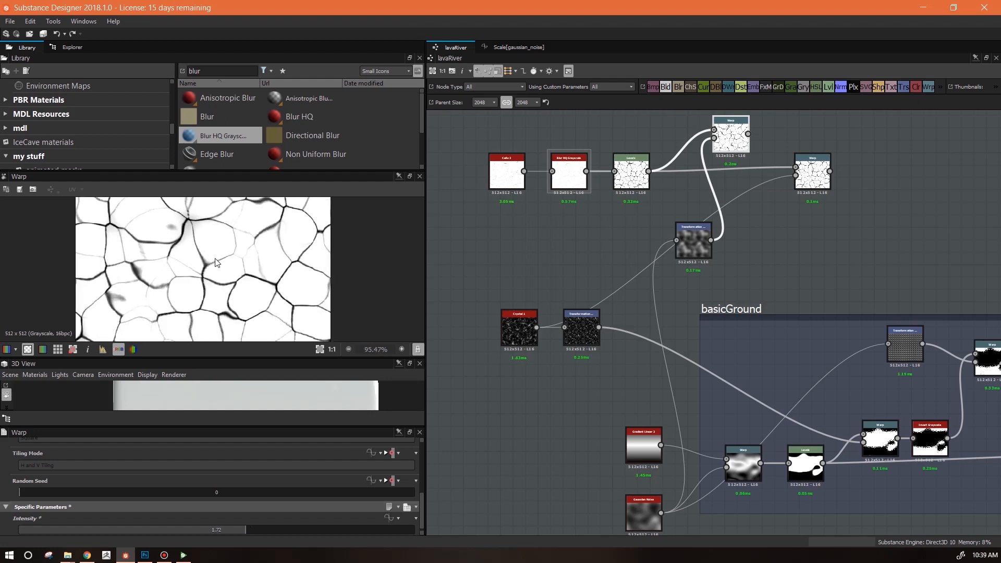
pyautogui.scroll(-2, 193, 261)
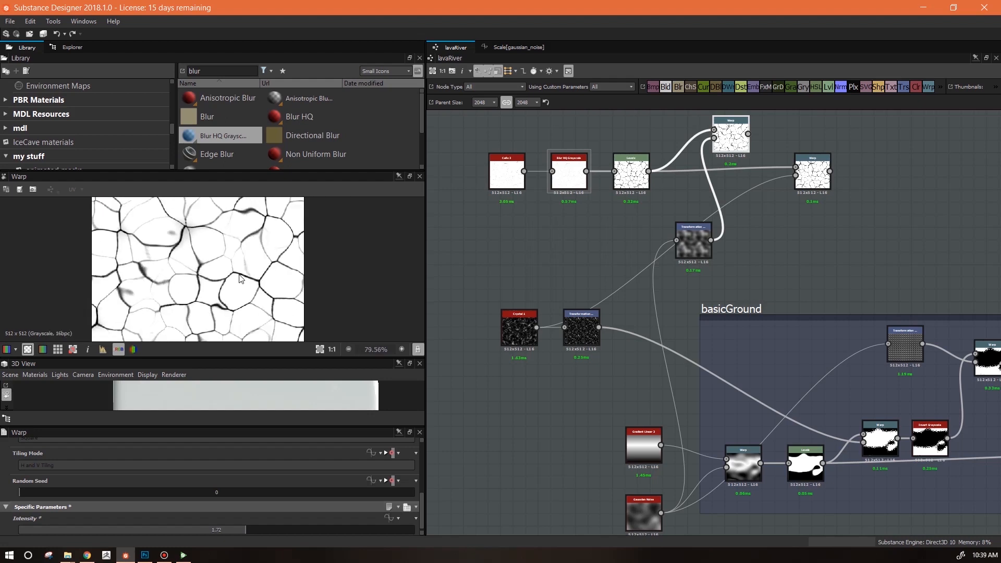
# Route the noise-driven Warp into the crystal-driven Warp's main input and set the latter's intensity to 0.09
pyautogui.moveTo(748, 134); pyautogui.dragTo(818, 179)
pyautogui.scroll(2, 271, 282)
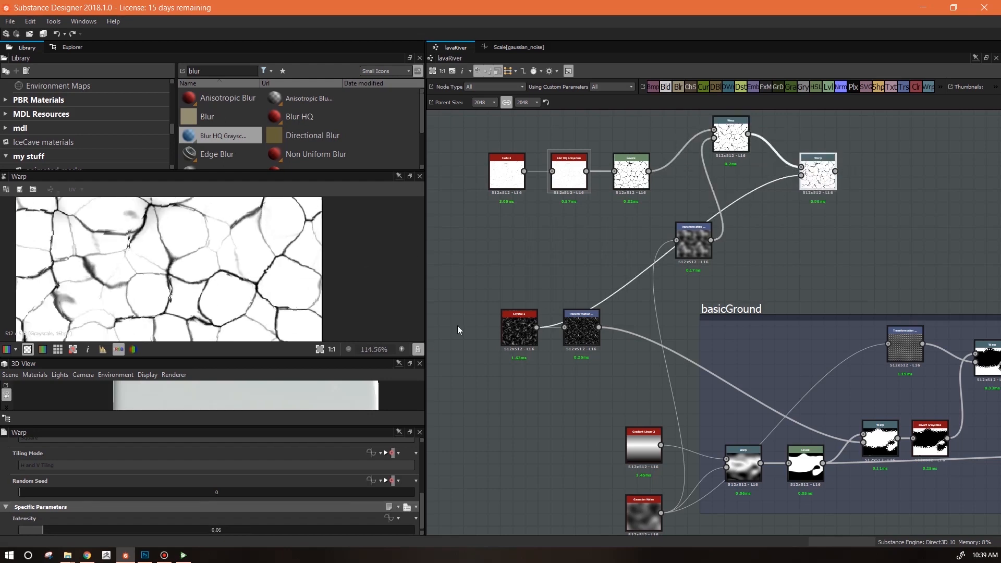
pyautogui.moveTo(43, 529); pyautogui.dragTo(55, 529)
pyautogui.scroll(-3, 402, 282)
pyautogui.scroll(3, 196, 227)
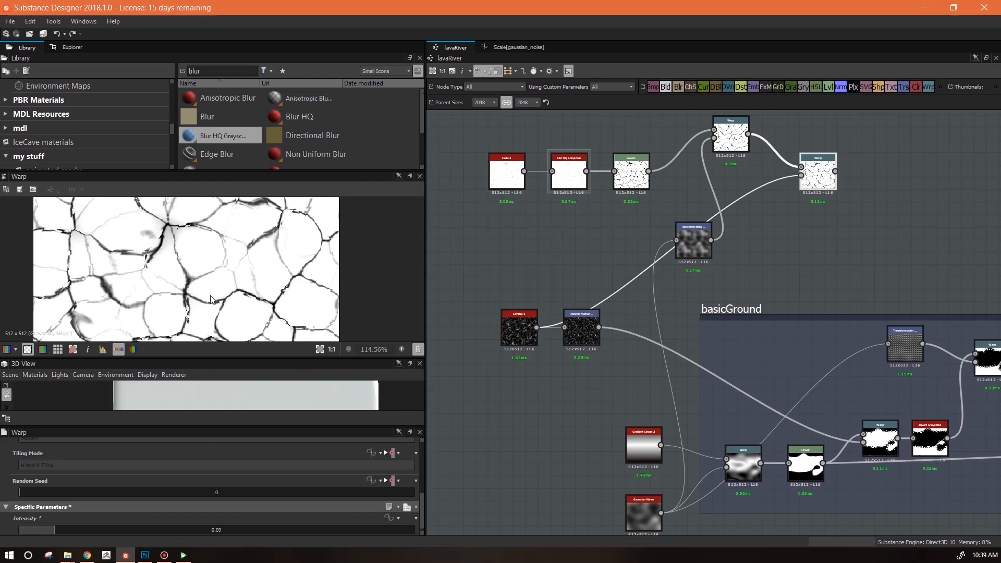
pyautogui.scroll(-2, 643, 307)
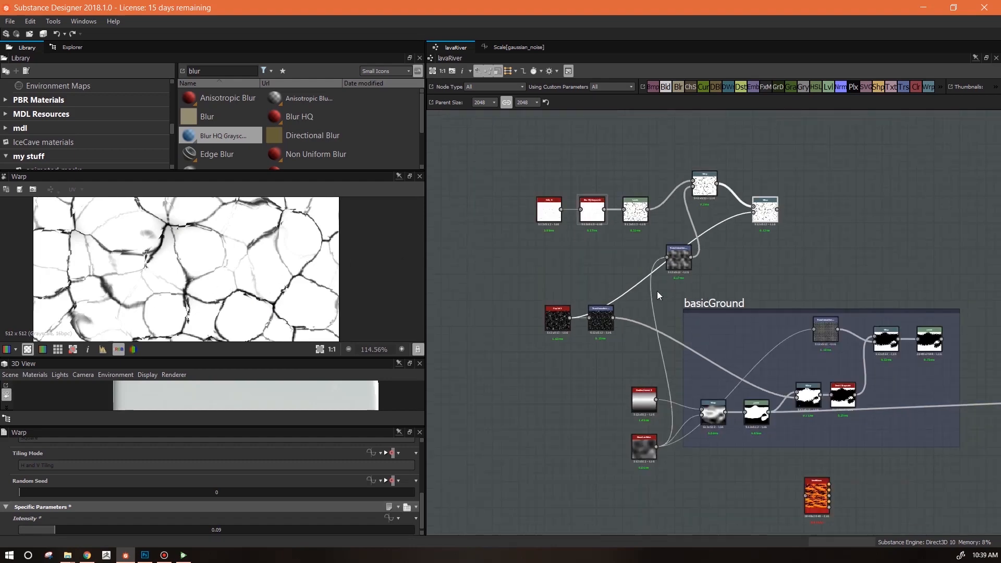
# Arrange Cells 3, the blur and Levels in a row with the first Warp, and tuck the noise's Transformation 2D just below
pyautogui.moveTo(754, 348); pyautogui.dragTo(636, 229, button='middle')
pyautogui.moveTo(657, 305); pyautogui.dragTo(761, 428, button='middle')
pyautogui.moveTo(620, 216); pyautogui.dragTo(635, 190)
pyautogui.moveTo(578, 217); pyautogui.dragTo(592, 191)
pyautogui.moveTo(542, 211); pyautogui.dragTo(545, 185)
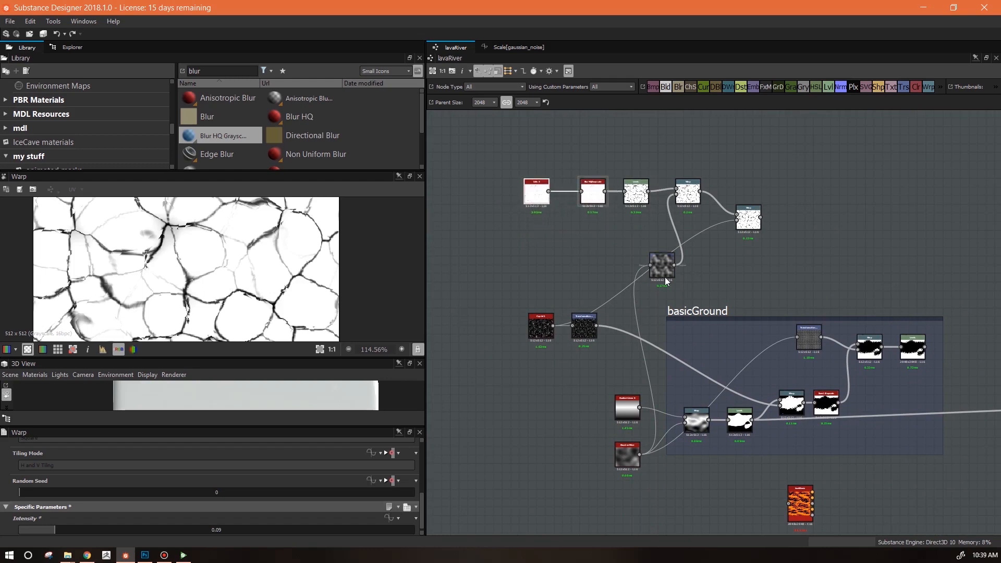
pyautogui.moveTo(663, 264); pyautogui.dragTo(655, 223)
# Enclose the cell, blur, Levels, Warp and noise transformation nodes in a frame titled cracks
pyautogui.hotkey('ctrl', 'f')
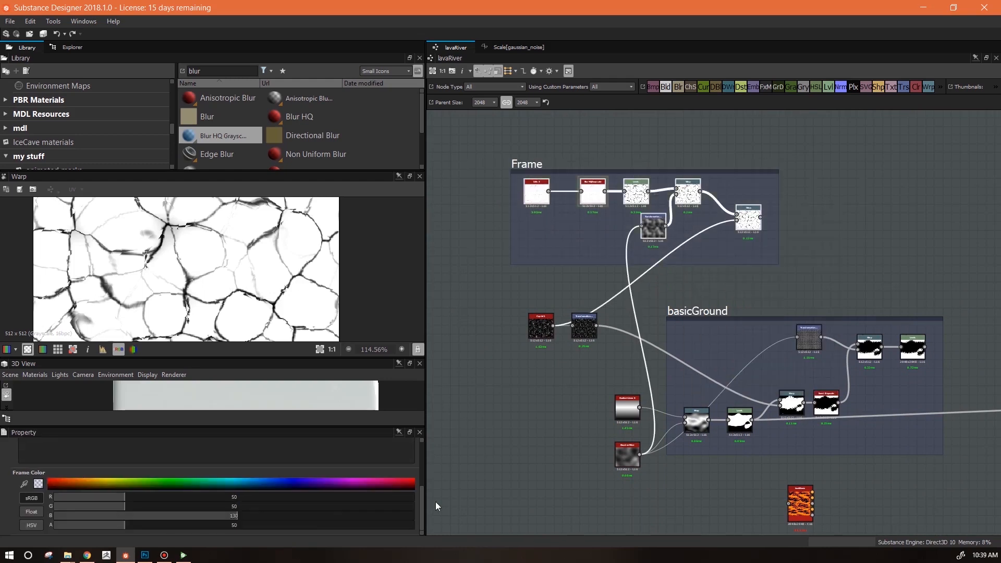
pyautogui.write('crac')
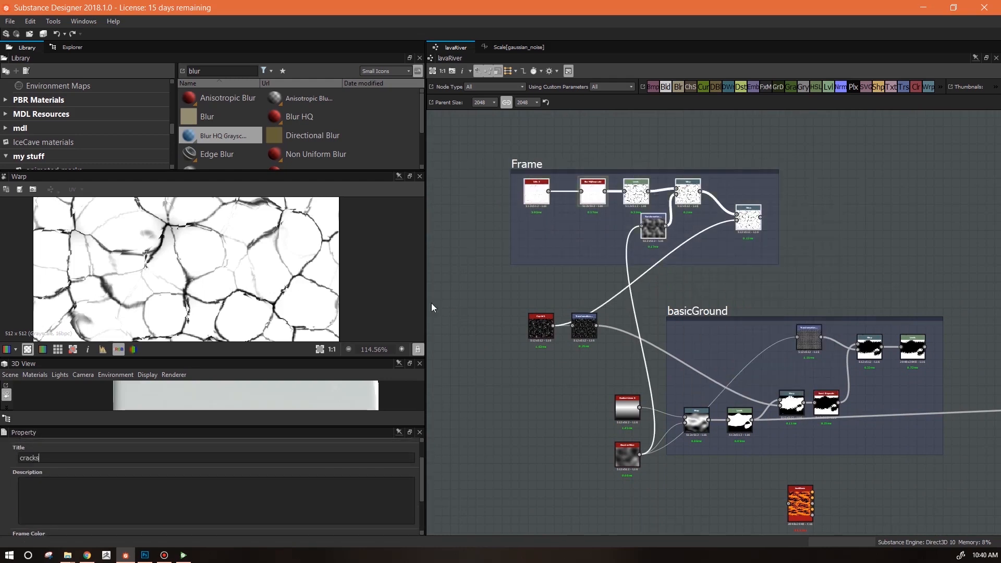
pyautogui.write('ks')
pyautogui.press('Return')
# Add a Gradient Map node in the empty area beyond the cracks frame and set its color mode to Grayscale
pyautogui.moveTo(839, 281); pyautogui.dragTo(657, 269, button='middle')
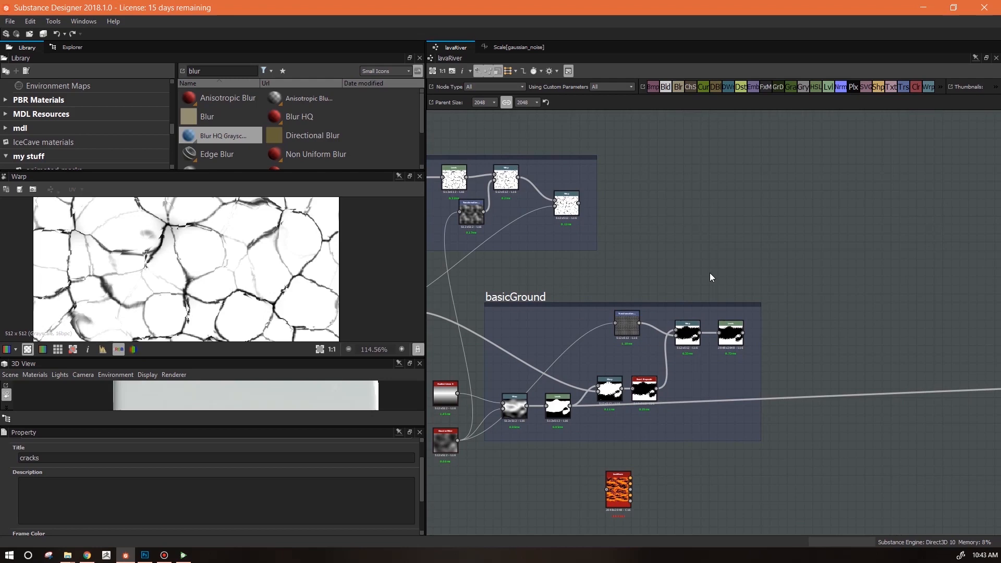
pyautogui.moveTo(636, 284); pyautogui.dragTo(786, 296, button='middle')
pyautogui.moveTo(656, 238); pyautogui.dragTo(551, 234, button='middle')
pyautogui.moveTo(792, 87); pyautogui.dragTo(861, 230)
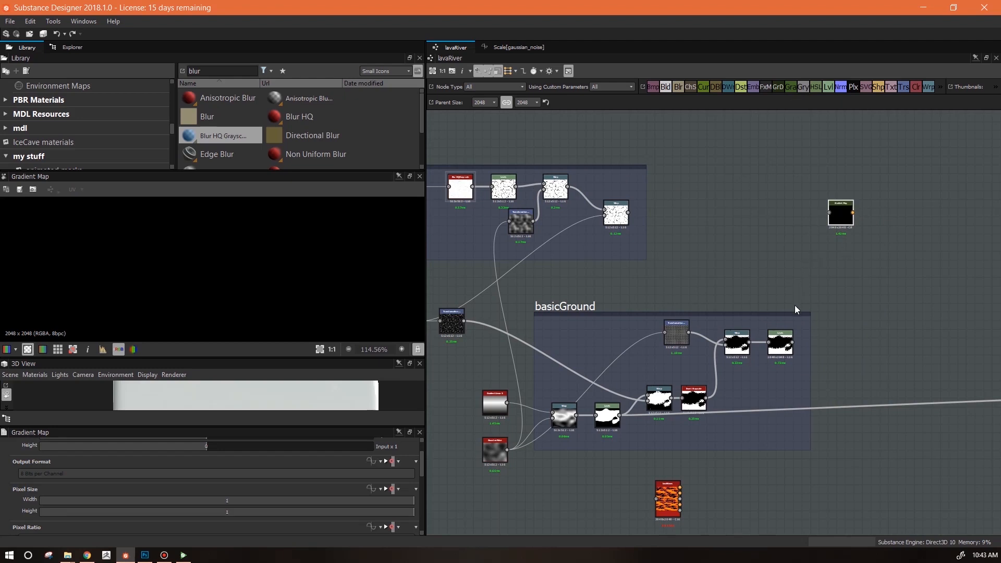
pyautogui.moveTo(863, 287); pyautogui.dragTo(764, 267, button='middle')
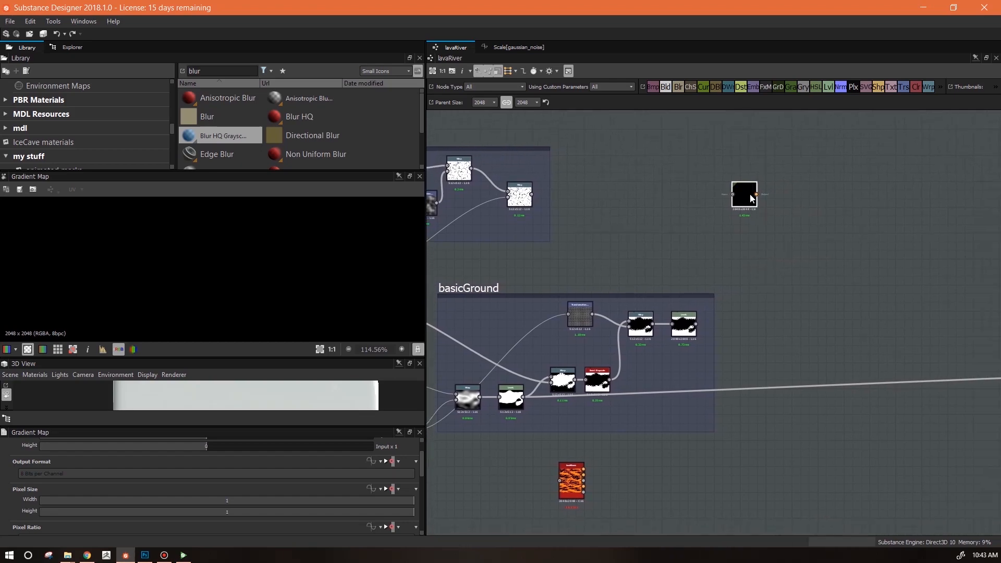
pyautogui.moveTo(748, 193); pyautogui.dragTo(776, 208)
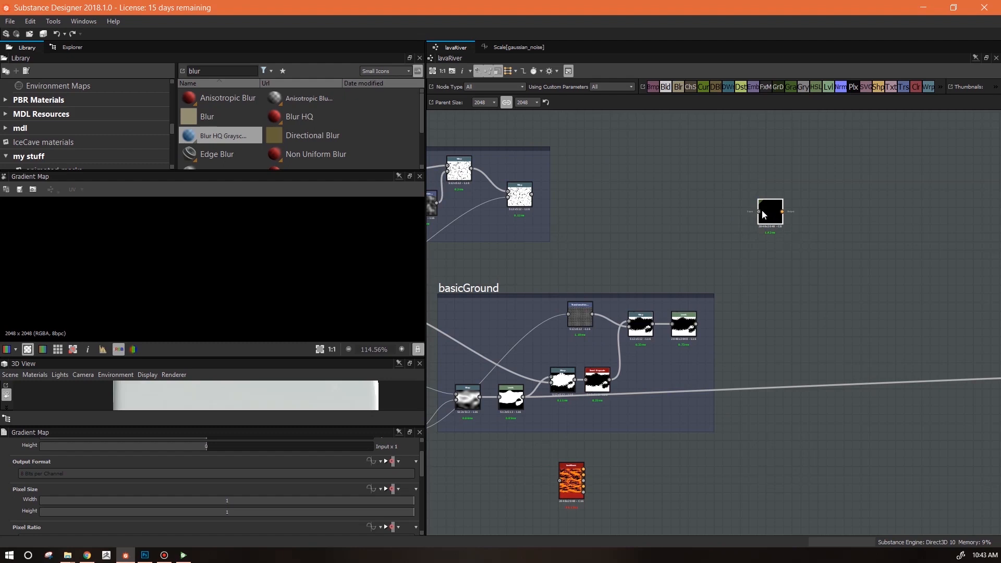
pyautogui.moveTo(423, 465); pyautogui.dragTo(422, 488)
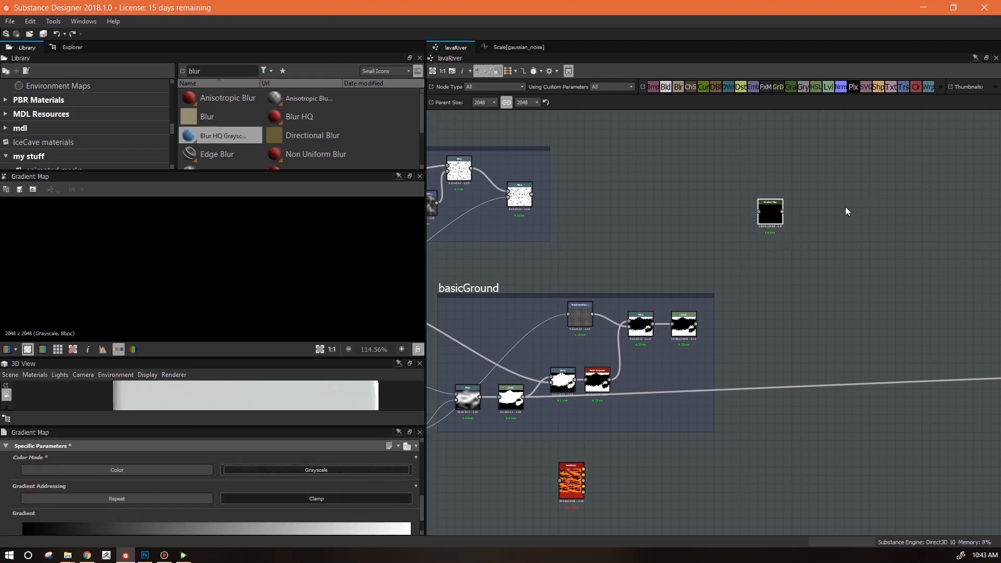
# Compare the outputs of the Levels and the two Warp nodes in the cracks frame
pyautogui.scroll(2, 785, 249)
pyautogui.moveTo(781, 255); pyautogui.dragTo(930, 292, button='middle')
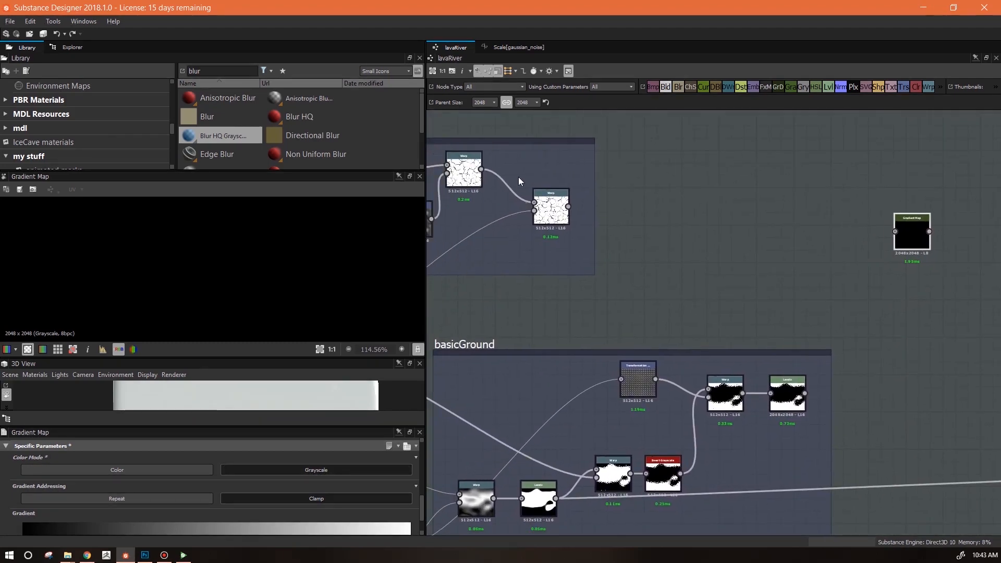
pyautogui.moveTo(630, 203); pyautogui.dragTo(787, 185, button='middle')
pyautogui.doubleClick(546, 154)
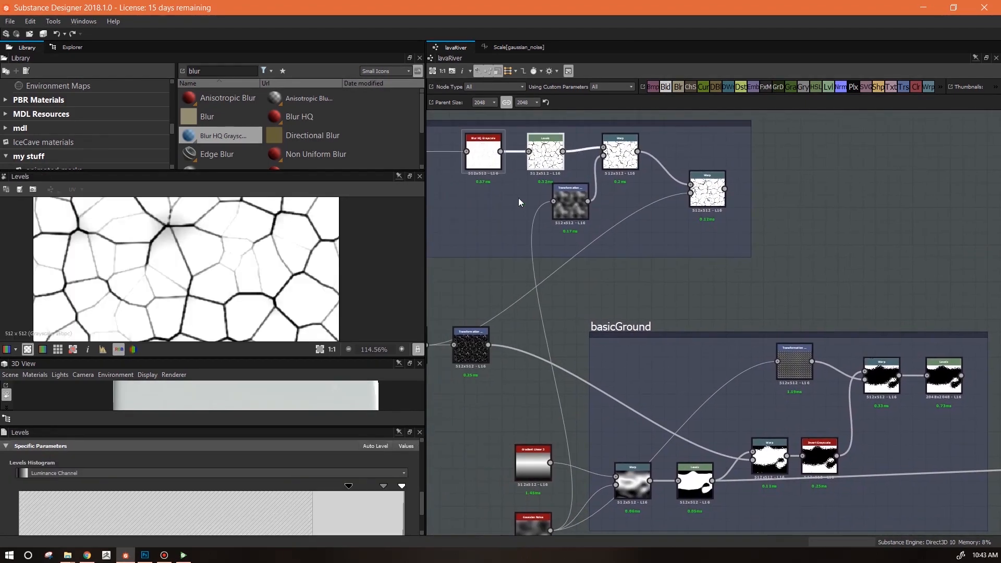
pyautogui.scroll(-2, 327, 275)
pyautogui.moveTo(719, 313); pyautogui.dragTo(651, 320, button='middle')
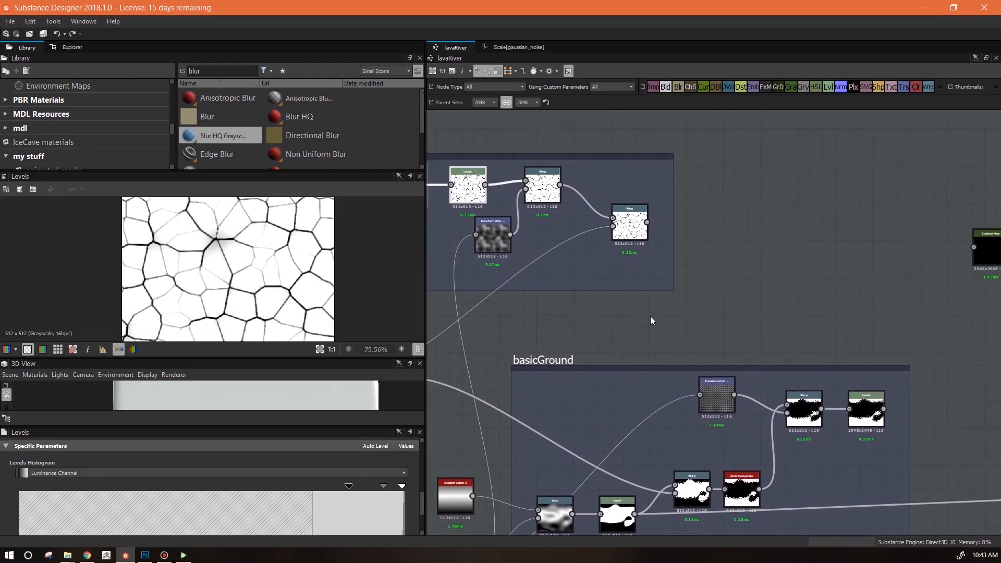
pyautogui.scroll(3, 544, 187)
pyautogui.doubleClick(544, 187)
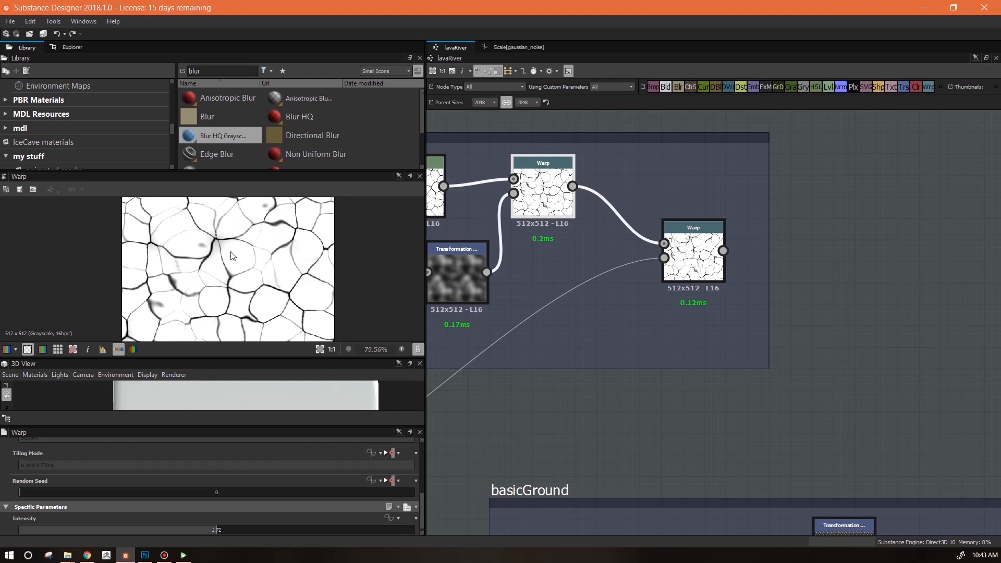
pyautogui.doubleClick(689, 247)
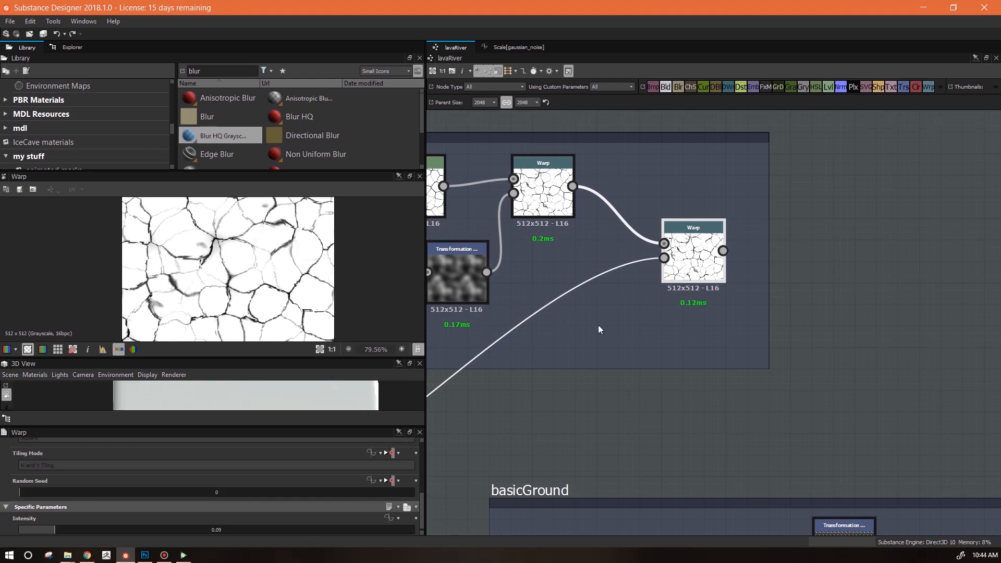
pyautogui.scroll(-1, 599, 326)
# Add a new Warp below the cracks frame and feed the cracks Levels output into its main input
pyautogui.click(447, 221)
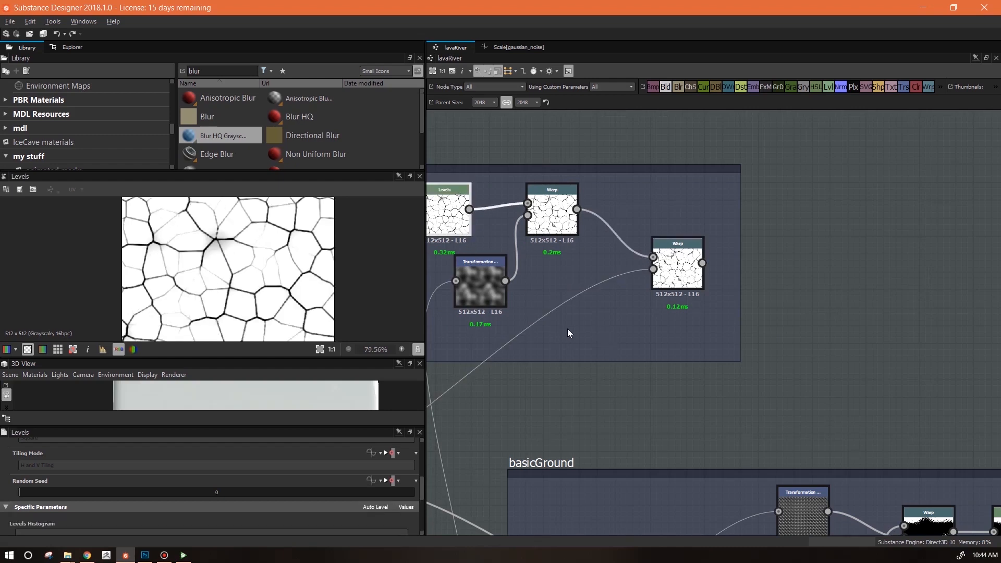
pyautogui.moveTo(567, 330); pyautogui.dragTo(669, 274, button='middle')
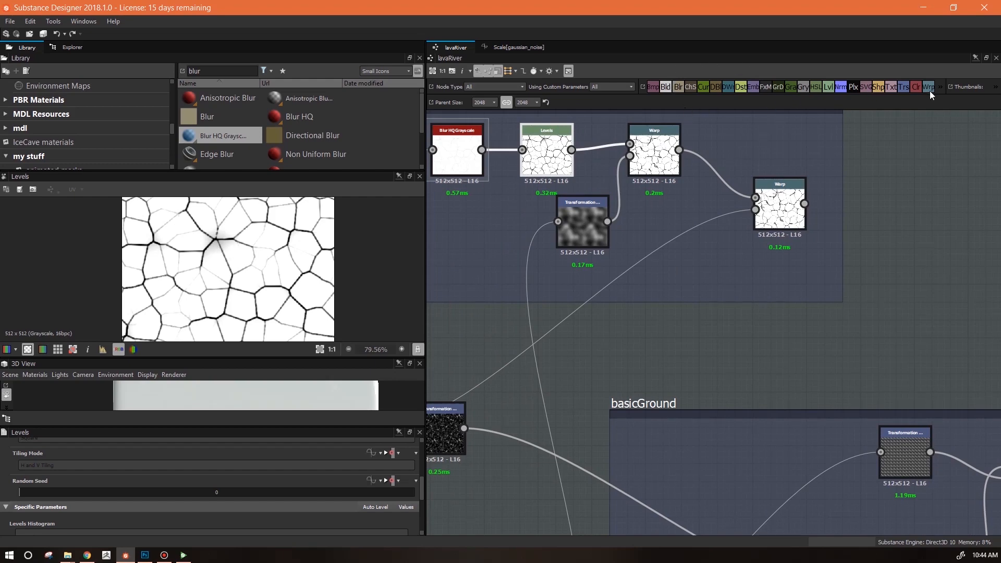
pyautogui.hotkey('ctrl', 'v')
pyautogui.moveTo(572, 150); pyautogui.dragTo(719, 341)
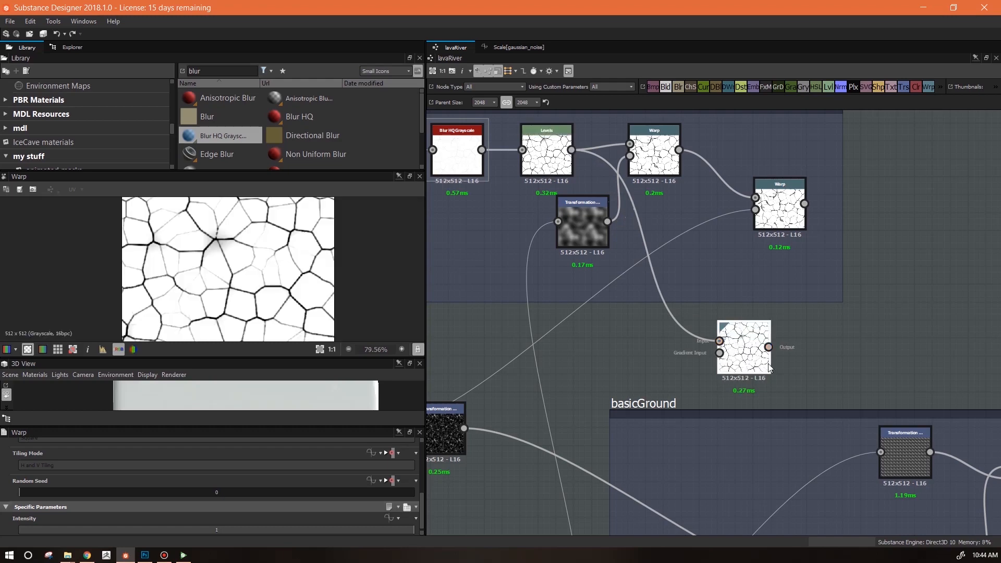
# Feed the scaled Crystal 1 into the new Warp's gradient input and set its intensity to 0.22
pyautogui.moveTo(728, 383); pyautogui.dragTo(880, 332, button='middle')
pyautogui.scroll(-2, 879, 333)
pyautogui.moveTo(856, 377); pyautogui.dragTo(807, 356, button='middle')
pyautogui.moveTo(650, 337); pyautogui.dragTo(852, 292)
pyautogui.moveTo(212, 530); pyautogui.dragTo(106, 530)
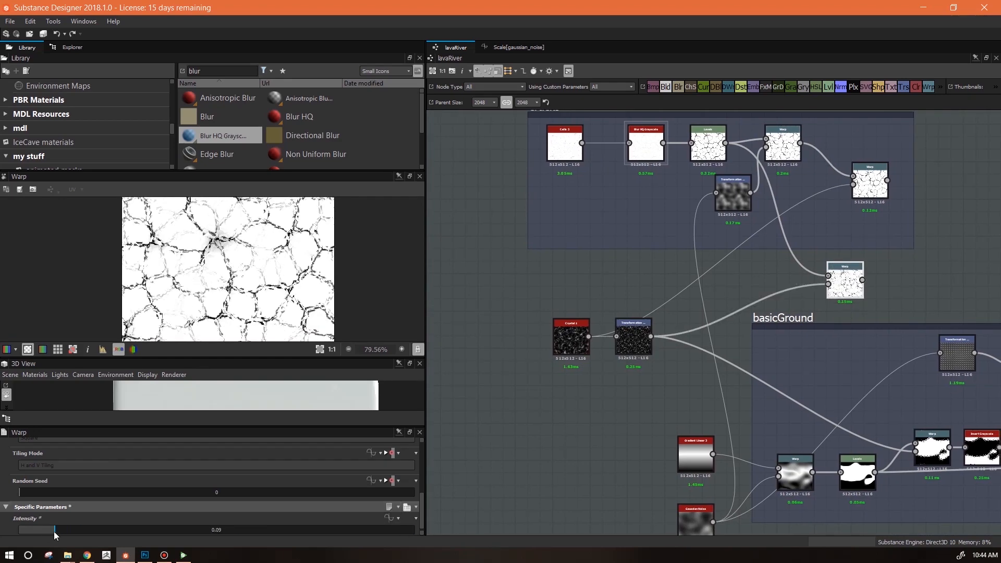
pyautogui.scroll(3, 232, 275)
pyautogui.scroll(-2, 232, 275)
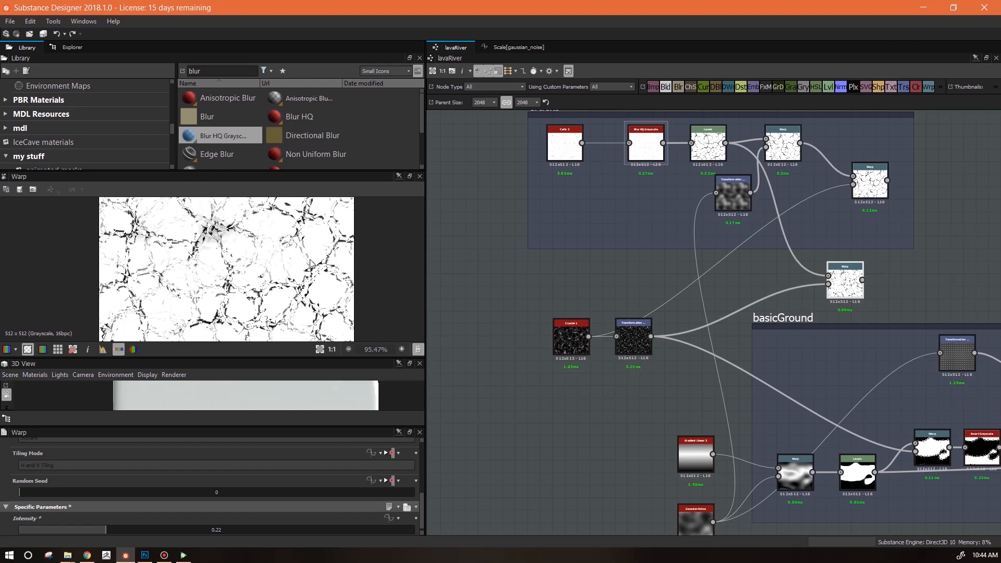
# Search the library for noise and place a BnW Spots 1 node in the open space between Crystal 1 and the cracks frame
pyautogui.moveTo(721, 290); pyautogui.dragTo(615, 303, button='middle')
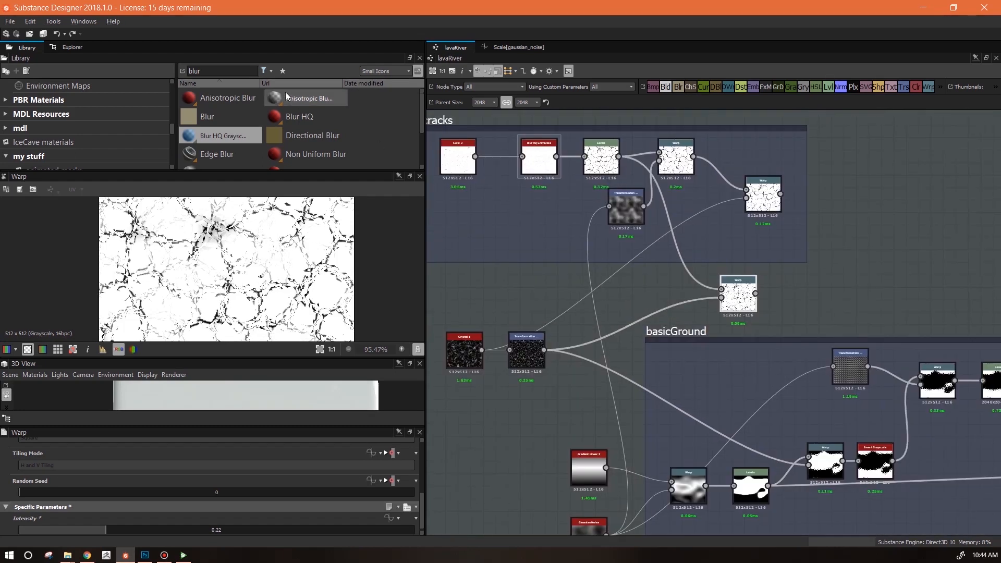
pyautogui.doubleClick(229, 68)
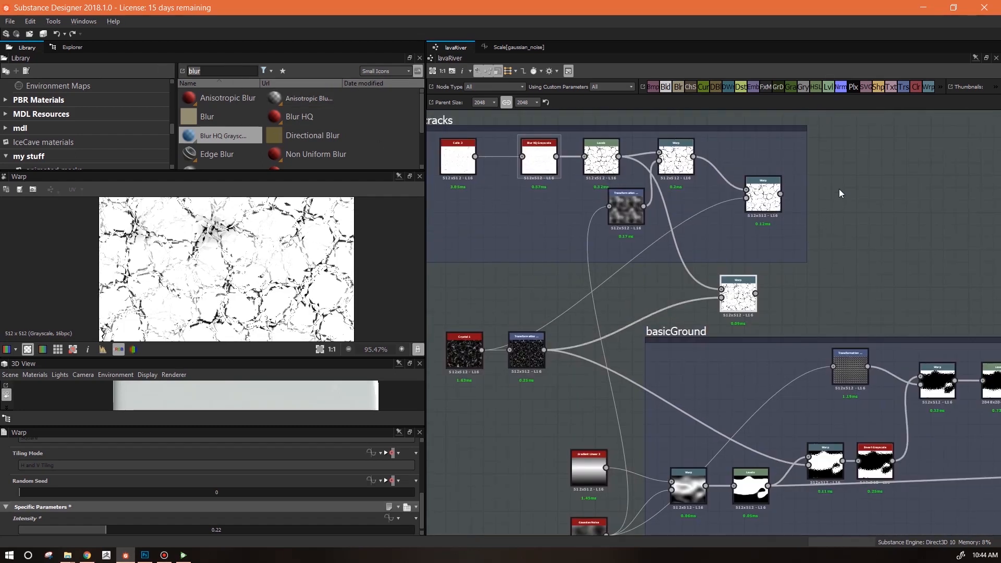
pyautogui.write('b')
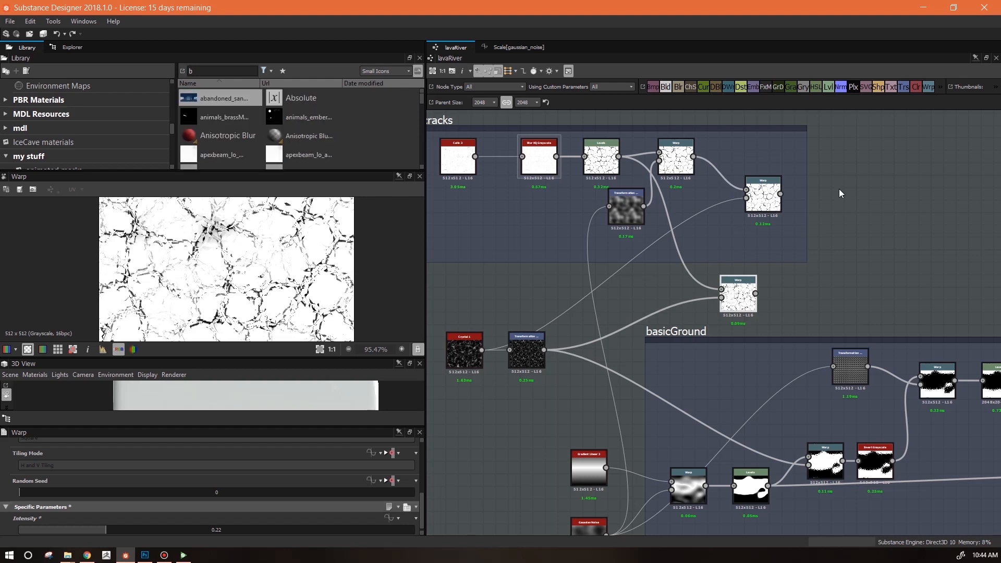
pyautogui.write('w')
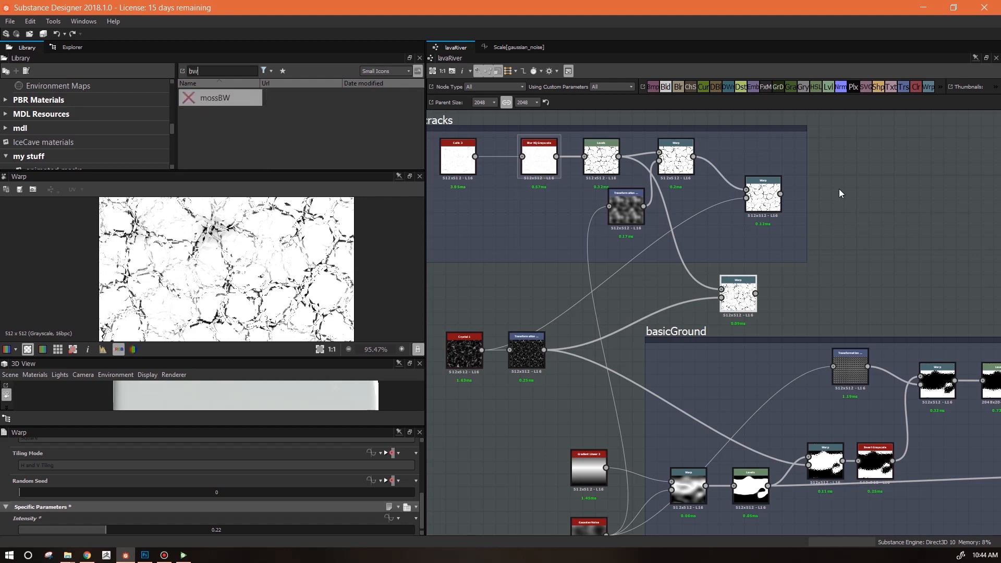
pyautogui.press('BackSpace')
pyautogui.press('BackSpace')
pyautogui.write('noise')
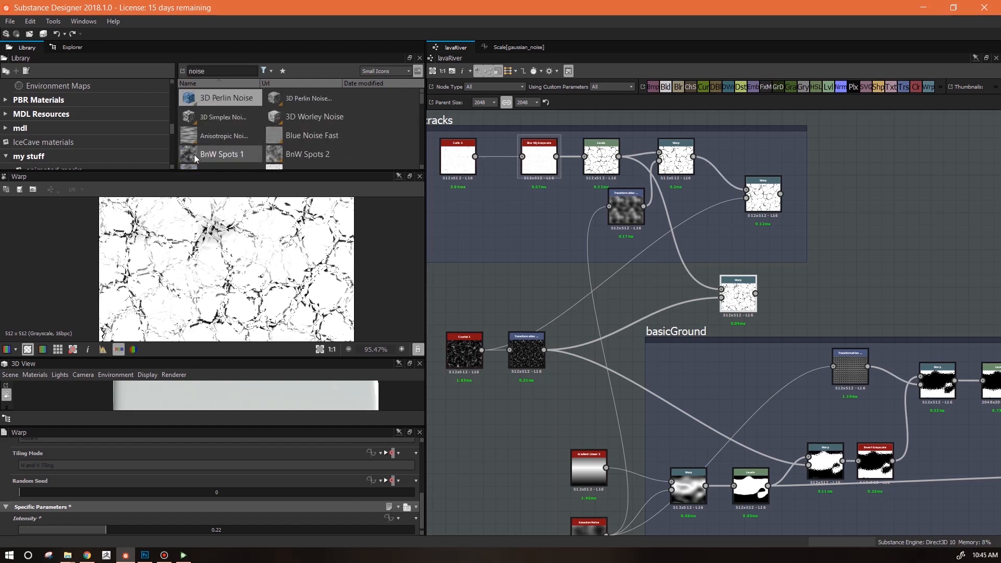
pyautogui.moveTo(213, 158); pyautogui.dragTo(605, 353)
pyautogui.scroll(-3, 873, 285)
pyautogui.moveTo(683, 365); pyautogui.dragTo(727, 445)
pyautogui.moveTo(709, 388); pyautogui.dragTo(601, 399)
# Set the BnW Spots 1 output width and height to -3 (Parent / 8)
pyautogui.scroll(4, 593, 311)
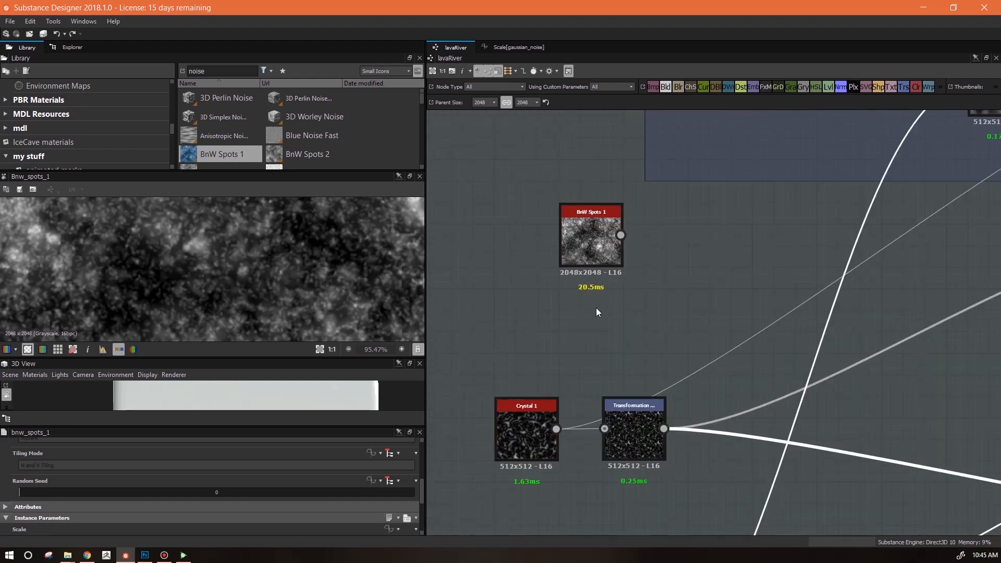
pyautogui.click(597, 255)
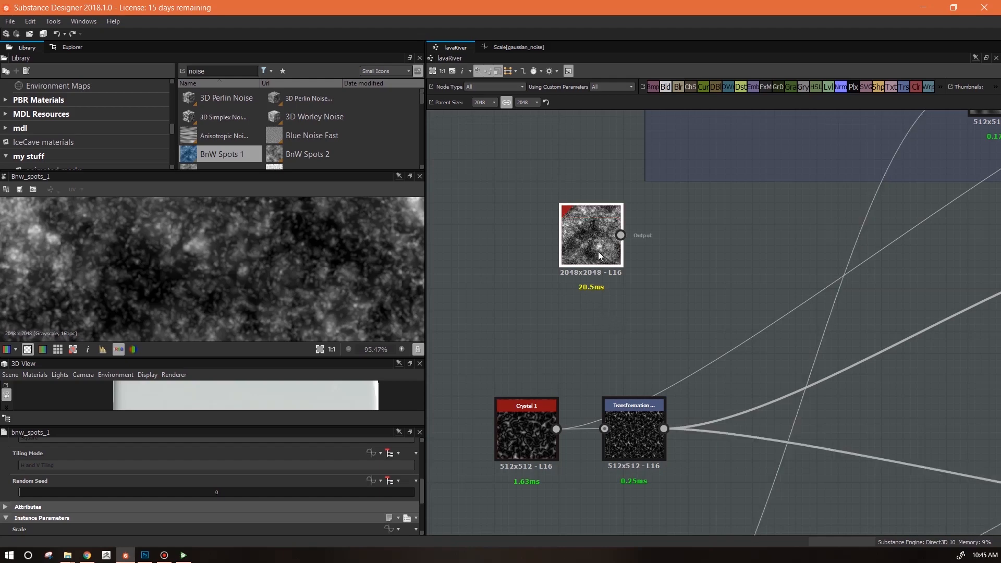
pyautogui.scroll(5, 423, 493)
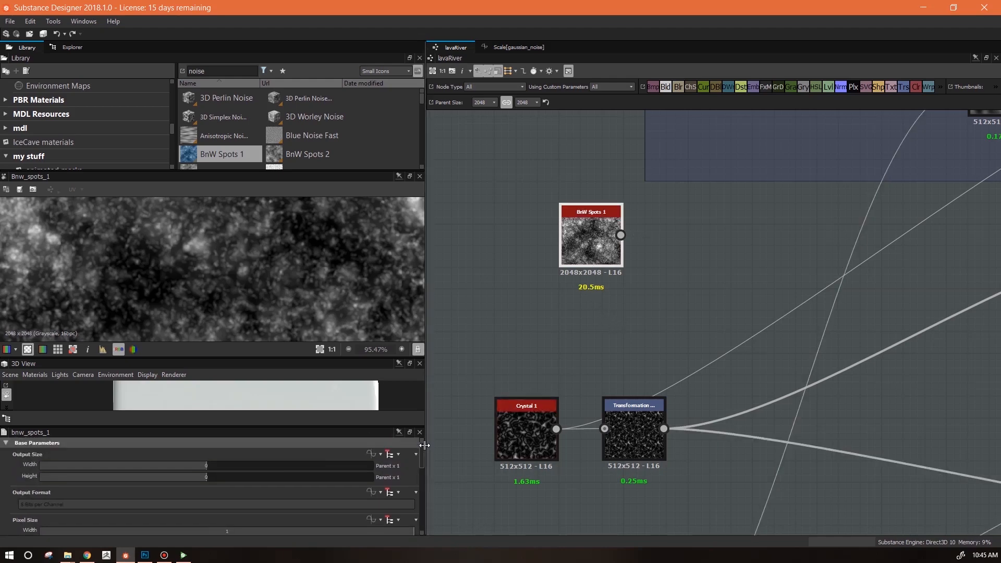
pyautogui.click(168, 467)
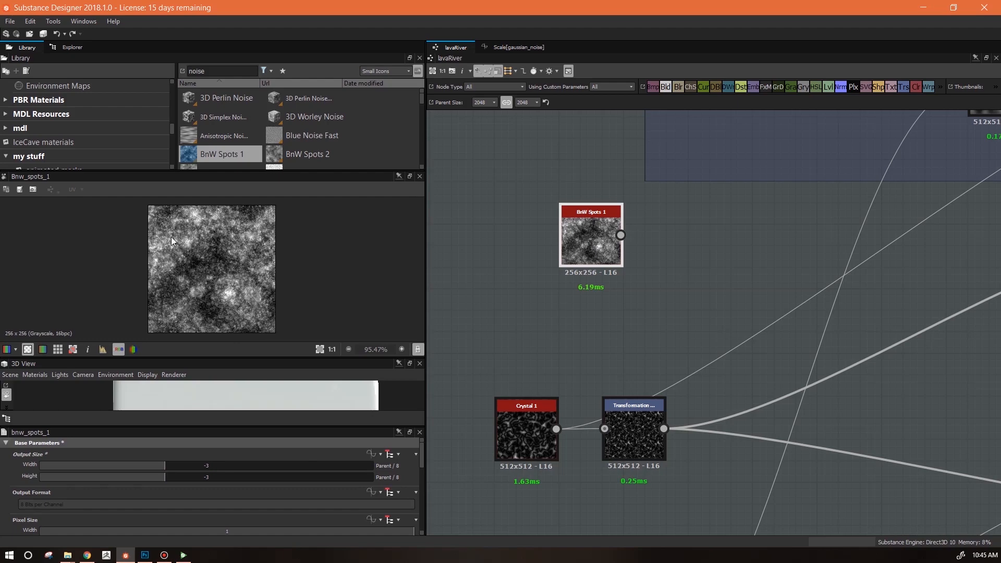
pyautogui.scroll(-3, 221, 264)
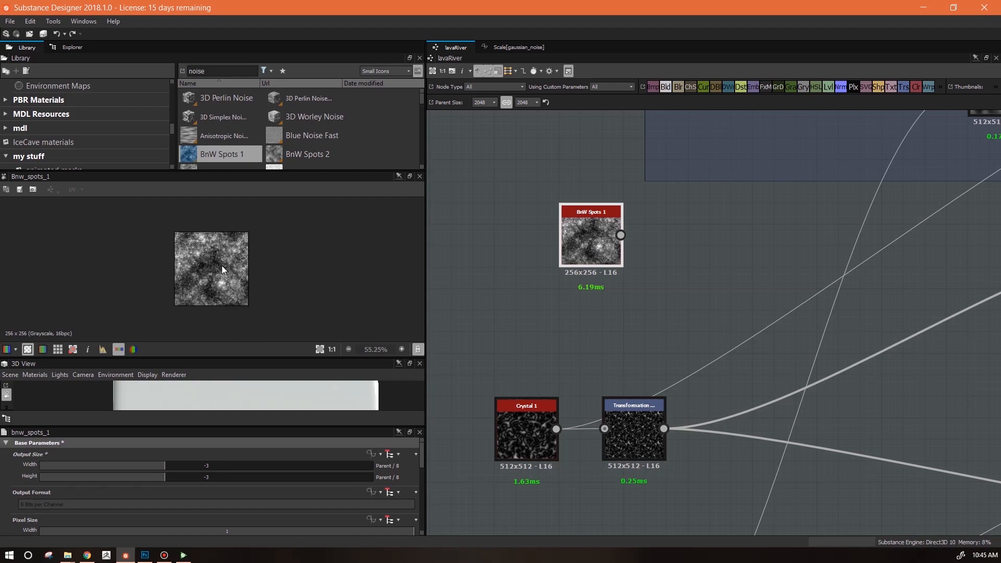
# Append a Levels node to BnW Spots 1 and shift its midtone handle toward black to brighten the noise
pyautogui.scroll(-4, 648, 339)
pyautogui.moveTo(666, 372); pyautogui.dragTo(602, 301, button='middle')
pyautogui.moveTo(522, 227); pyautogui.dragTo(533, 252)
pyautogui.moveTo(649, 290); pyautogui.dragTo(593, 254, button='middle')
pyautogui.moveTo(471, 215); pyautogui.dragTo(496, 214)
pyautogui.moveTo(829, 87); pyautogui.dragTo(538, 213)
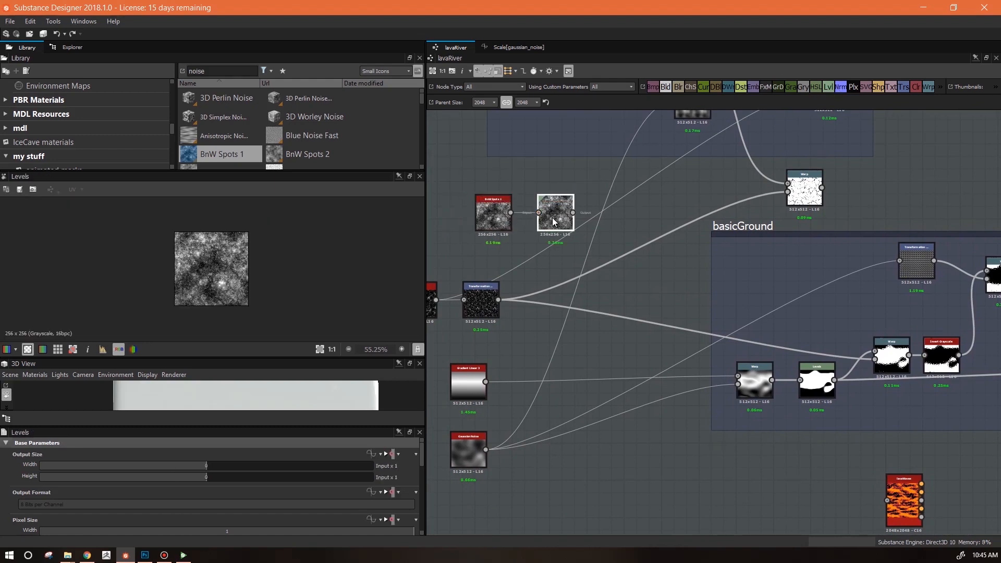
pyautogui.moveTo(422, 454); pyautogui.dragTo(423, 495)
pyautogui.moveTo(211, 480); pyautogui.dragTo(153, 484)
pyautogui.scroll(-2, 565, 215)
pyautogui.moveTo(573, 230); pyautogui.dragTo(613, 282, button='middle')
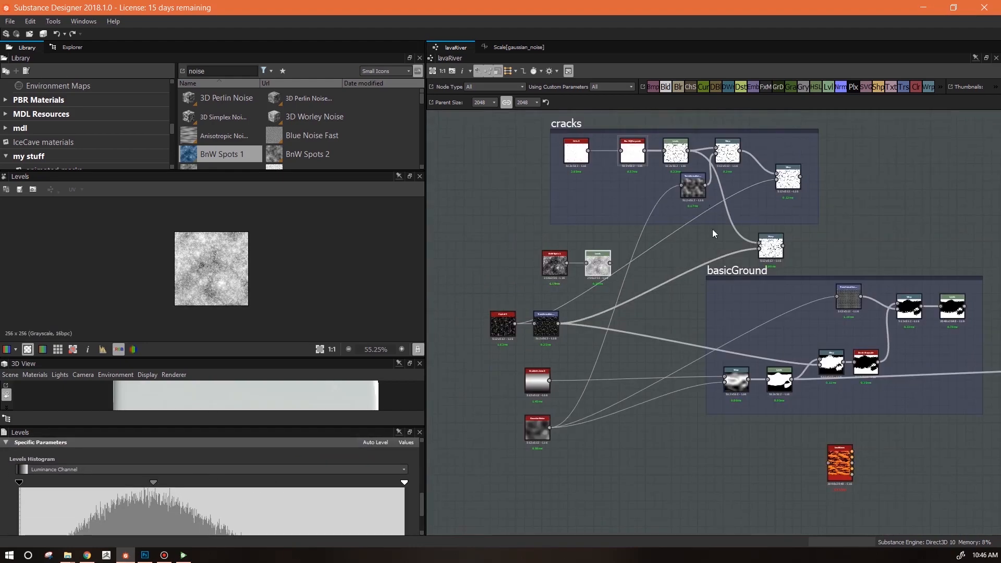
# Move the cracks frame farther from basicGround and shift the BnW Spots 1 and Levels pair left of the crystal nodes
pyautogui.scroll(-1, 706, 224)
pyautogui.moveTo(707, 240); pyautogui.dragTo(713, 368, button='middle')
pyautogui.moveTo(599, 272); pyautogui.dragTo(502, 162)
pyautogui.moveTo(645, 353); pyautogui.dragTo(506, 351)
pyautogui.click(667, 337)
# Add a Blend with the new Warp as foreground and the noise Levels as background, moving that Levels beside the Blend
pyautogui.moveTo(664, 87); pyautogui.dragTo(834, 322)
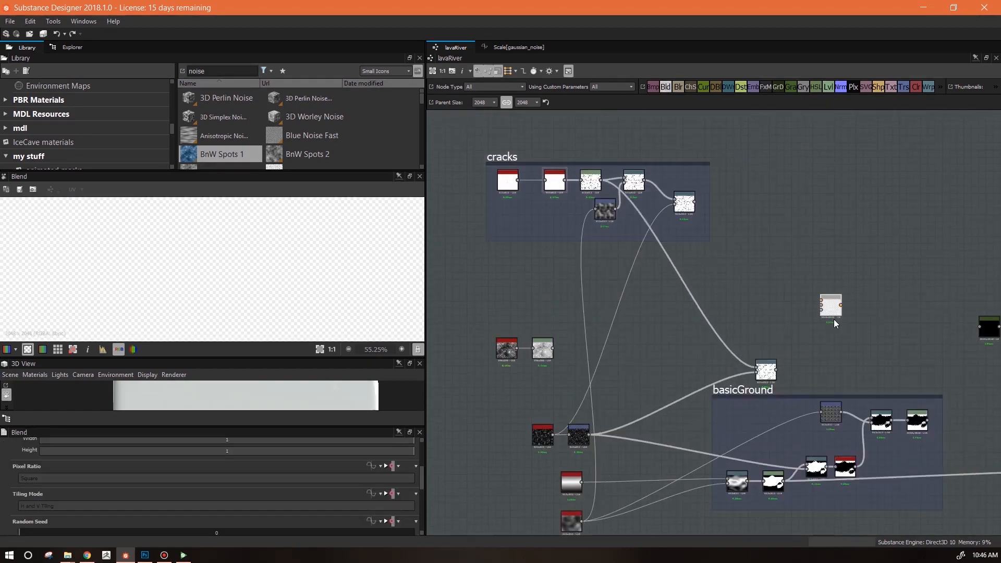
pyautogui.moveTo(777, 370); pyautogui.dragTo(821, 301)
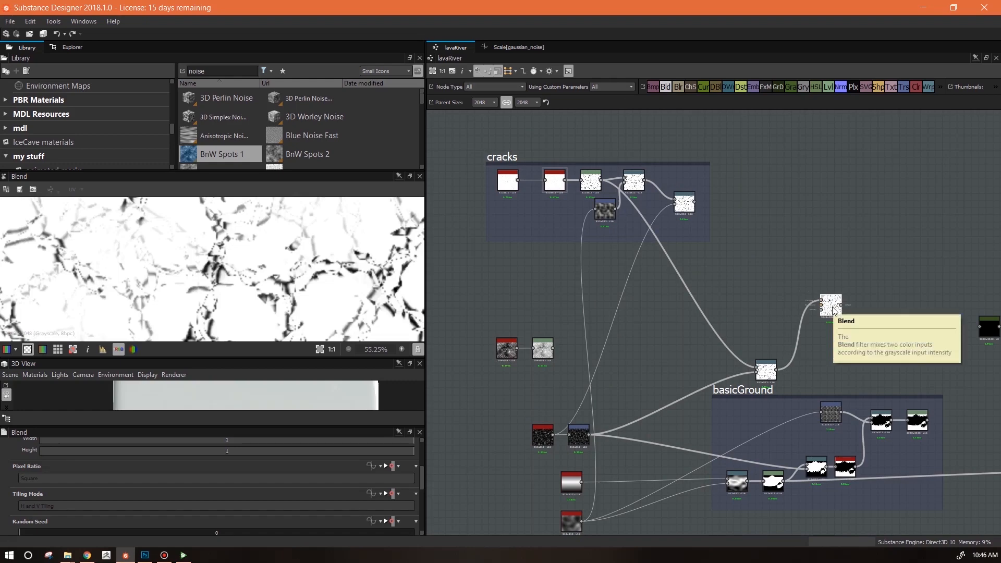
pyautogui.moveTo(822, 305); pyautogui.dragTo(553, 348)
pyautogui.moveTo(543, 349); pyautogui.dragTo(782, 314)
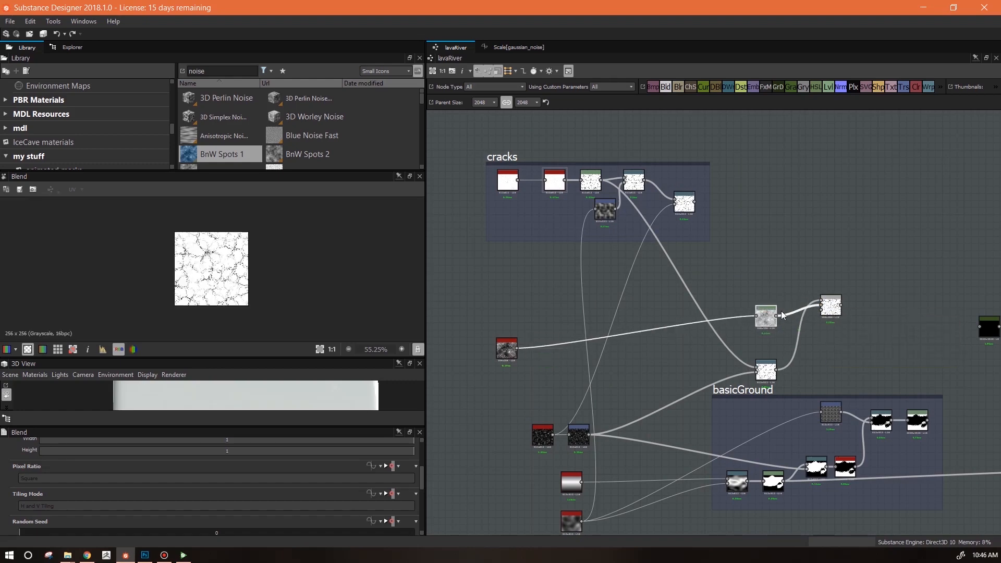
# Set the Blend's blending mode to Multiply
pyautogui.click(831, 308)
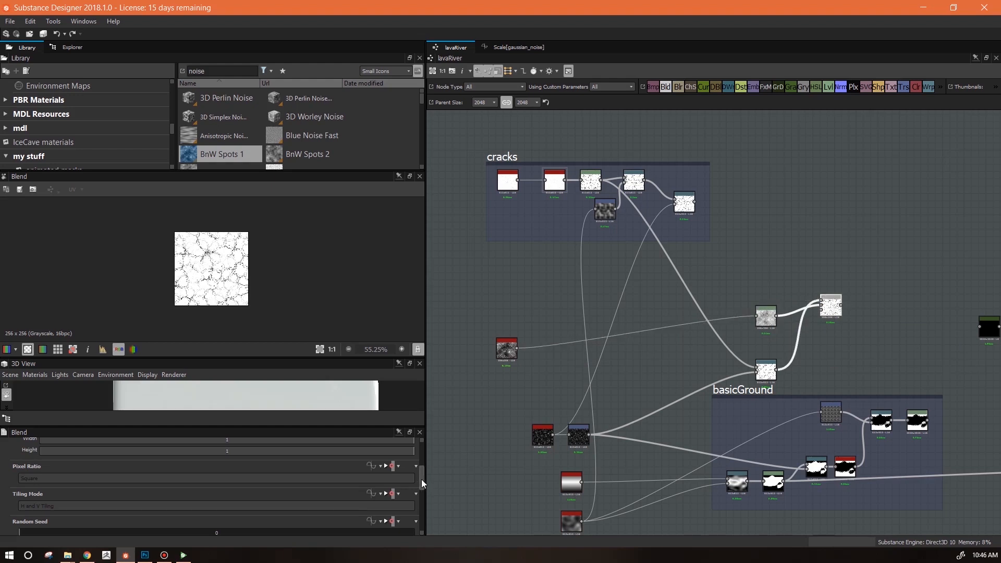
pyautogui.moveTo(421, 481); pyautogui.dragTo(421, 507)
pyautogui.click(250, 501)
pyautogui.click(200, 432)
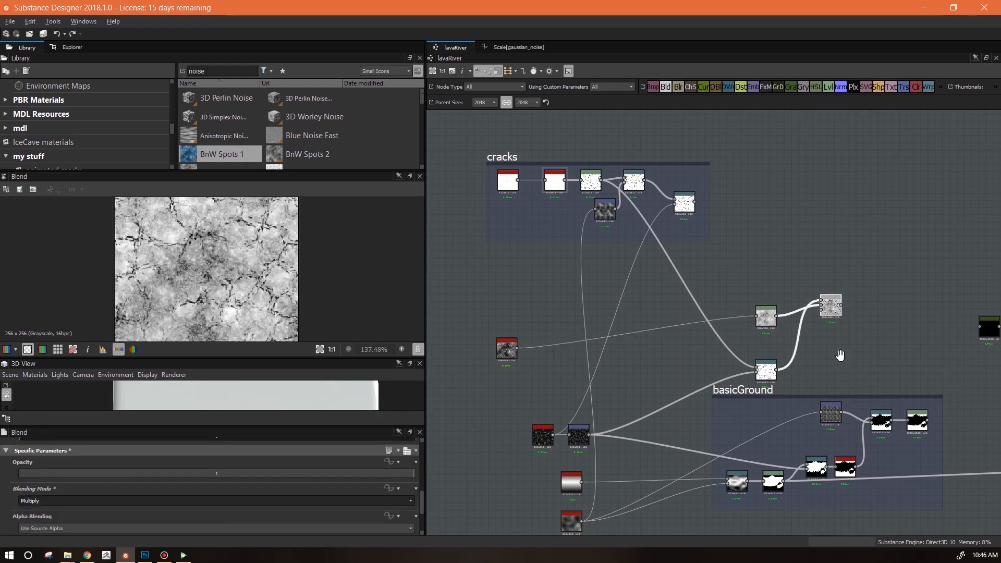
# Rearrange the Blend's inputs so the crystal-driven Warp sits just above the noise Levels
pyautogui.keyDown('alt'); pyautogui.moveTo(840, 357); pyautogui.dragTo(815, 408, button='middle'); pyautogui.keyUp('alt')
pyautogui.moveTo(742, 365); pyautogui.dragTo(743, 347)
pyautogui.moveTo(742, 421); pyautogui.dragTo(742, 321)
pyautogui.moveTo(745, 353); pyautogui.dragTo(760, 360)
# Add a second Blend after the Multiply Blend and connect the cracks frame's final Warp to its foreground input
pyautogui.click(806, 358)
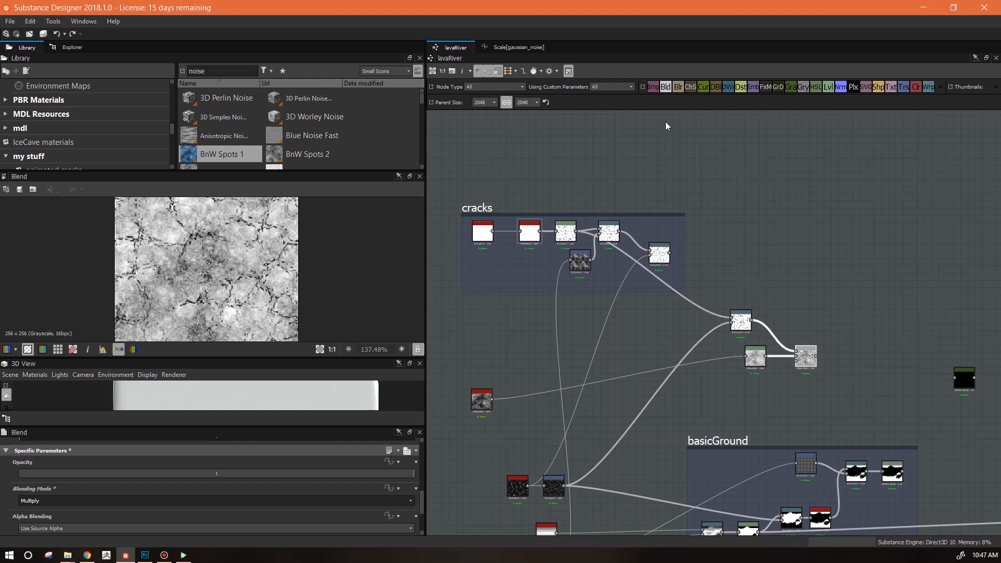
pyautogui.moveTo(665, 90); pyautogui.dragTo(839, 357)
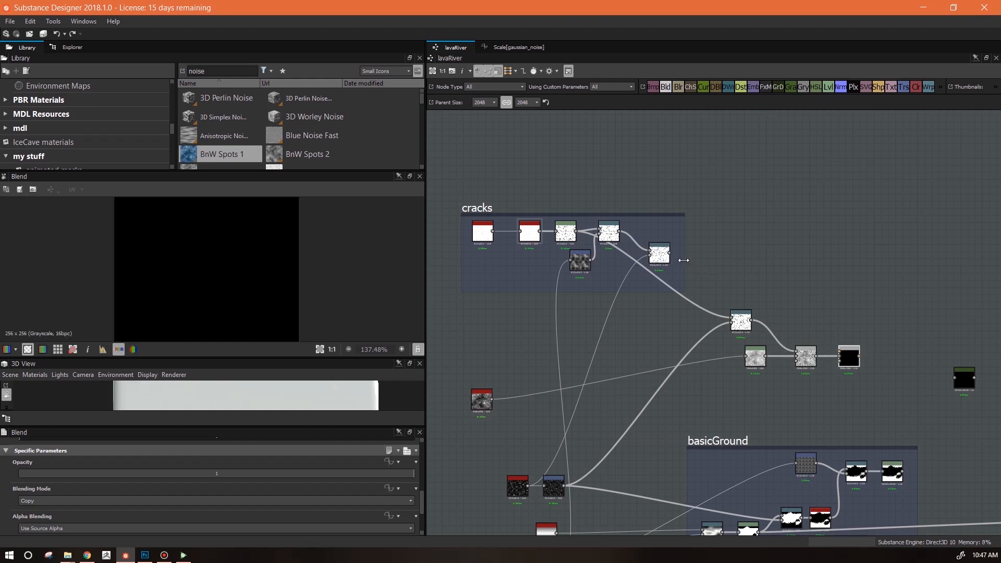
pyautogui.moveTo(670, 255); pyautogui.dragTo(839, 352)
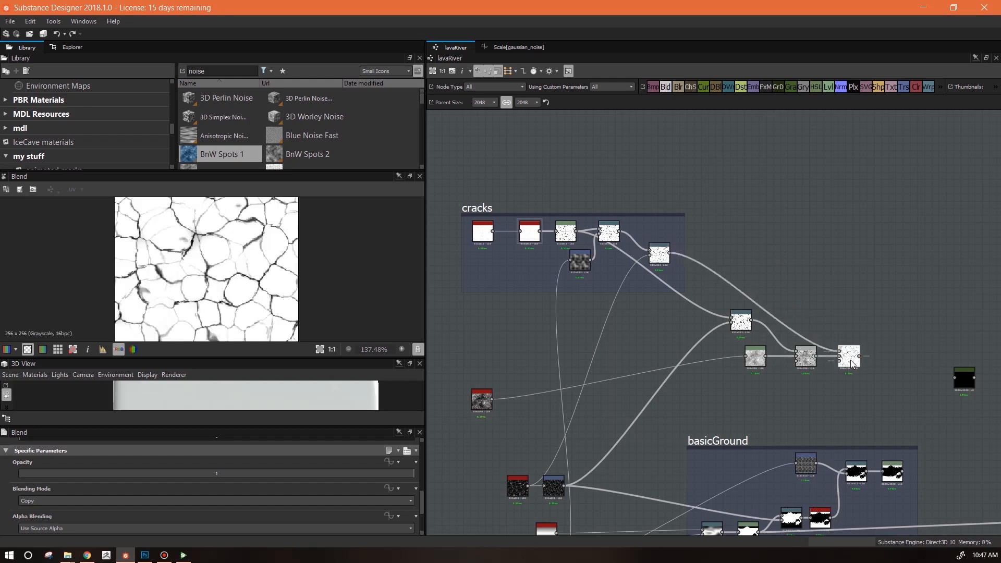
# Set the final Blend's blending mode to Multiply and move it farther away from the first Blend
pyautogui.click(275, 499)
pyautogui.click(248, 431)
pyautogui.moveTo(873, 390); pyautogui.dragTo(652, 349, button='middle')
pyautogui.scroll(2, 620, 310)
pyautogui.moveTo(620, 309); pyautogui.dragTo(747, 309, button='middle')
pyautogui.moveTo(747, 309); pyautogui.dragTo(783, 231)
pyautogui.moveTo(709, 316); pyautogui.dragTo(692, 316)
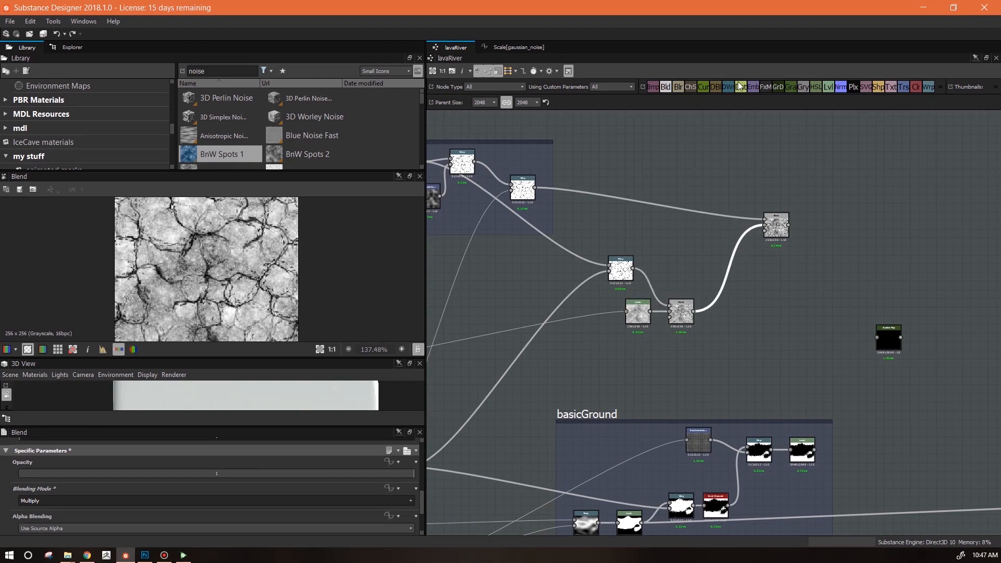
pyautogui.click(791, 90)
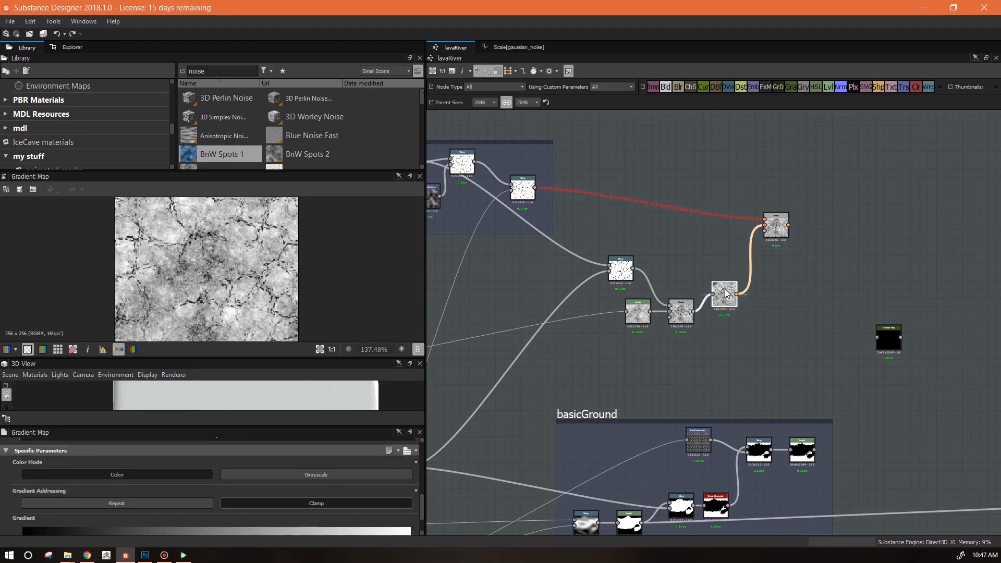
pyautogui.moveTo(724, 290); pyautogui.dragTo(732, 299)
pyautogui.moveTo(745, 386); pyautogui.dragTo(777, 393, button='middle')
pyautogui.click(921, 349)
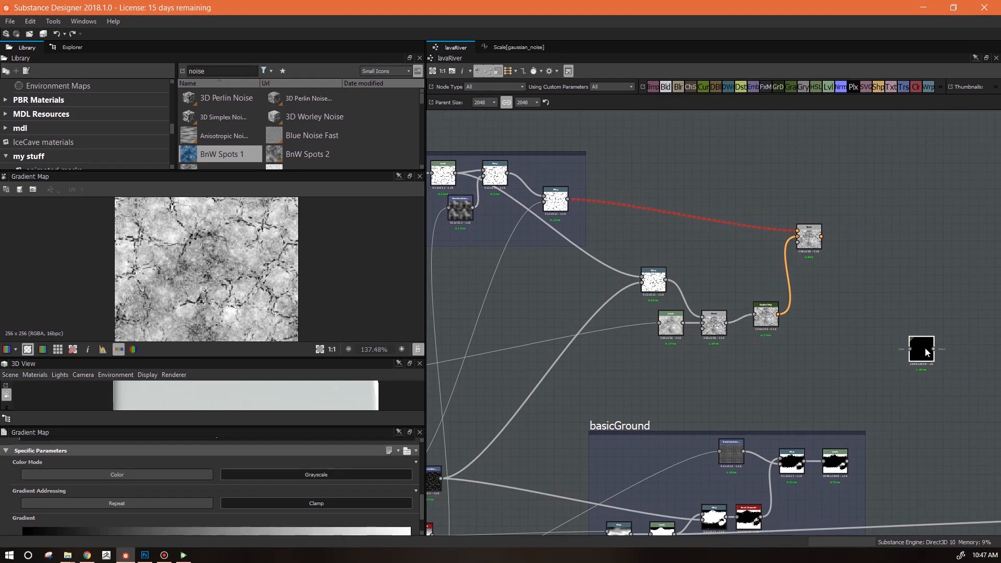
pyautogui.click(770, 319)
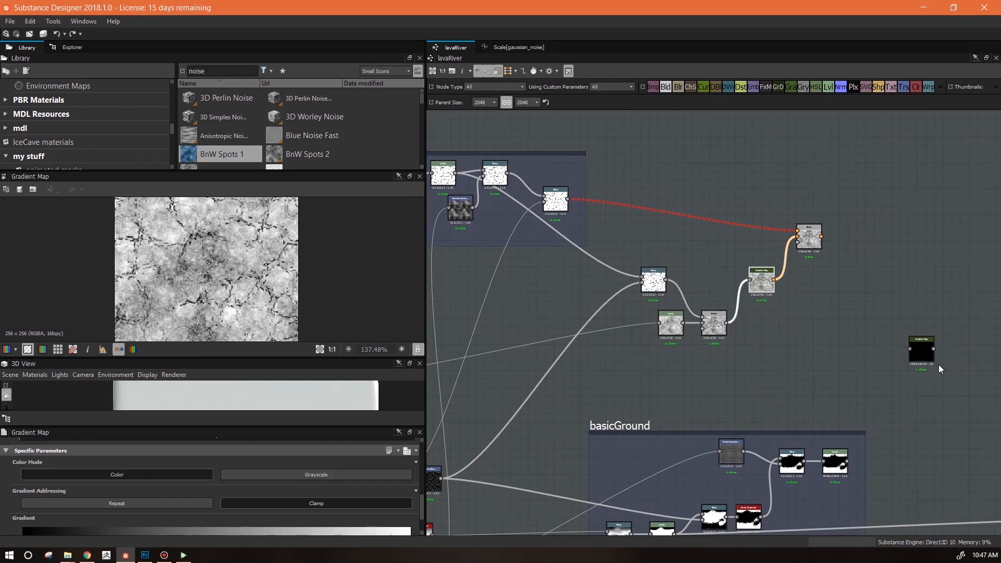
pyautogui.press('BackSpace')
# Insert the existing grayscale Gradient Map between the first Blend and the final Blend's background input
pyautogui.moveTo(924, 354); pyautogui.dragTo(803, 318)
pyautogui.moveTo(727, 324); pyautogui.dragTo(799, 237)
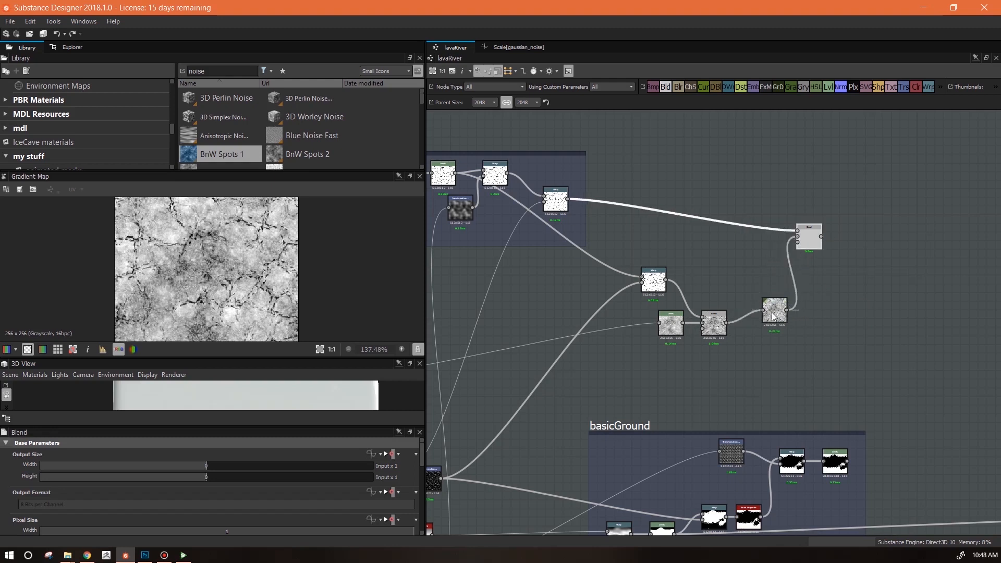
pyautogui.moveTo(773, 313); pyautogui.dragTo(761, 291)
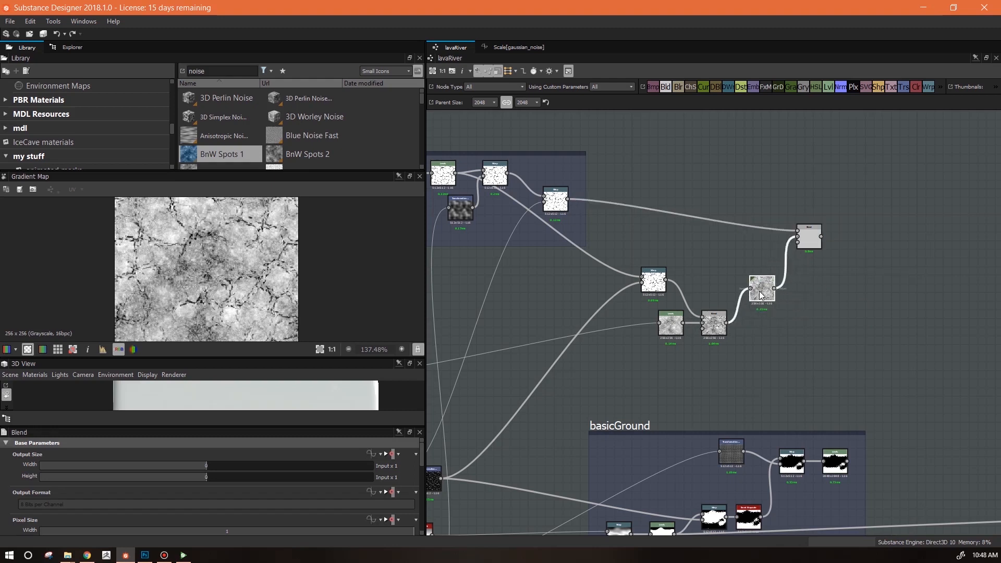
# Set the Gradient Map's output size relative to parent and compare its output with the first Blend's
pyautogui.click(392, 453)
pyautogui.click(404, 486)
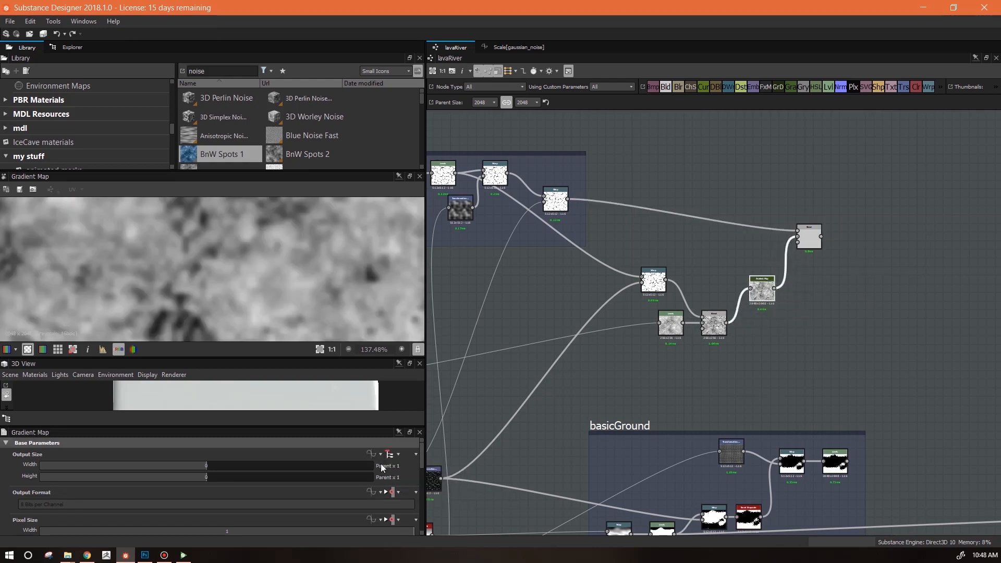
pyautogui.scroll(-9, 287, 277)
pyautogui.scroll(3, 229, 272)
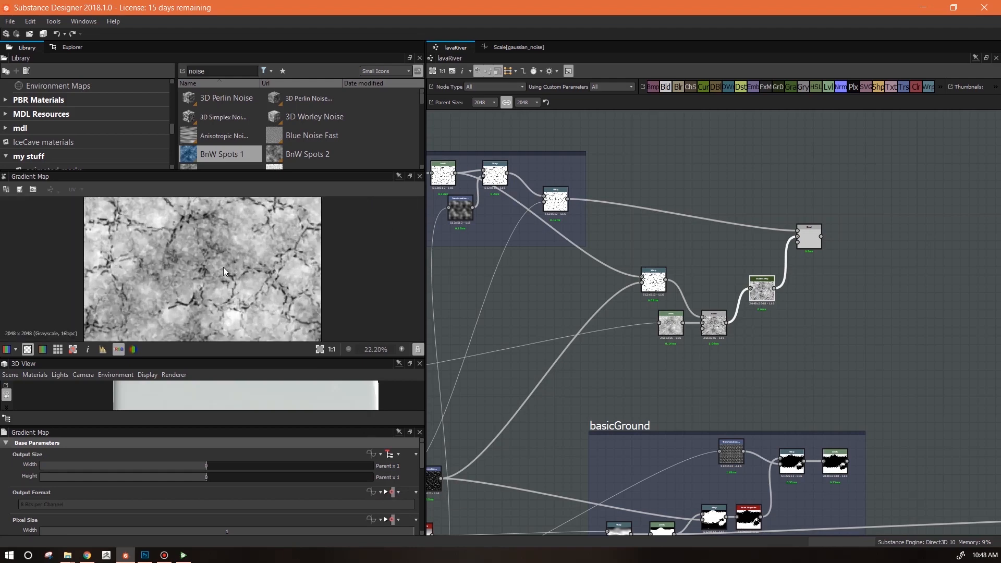
pyautogui.scroll(4, 727, 323)
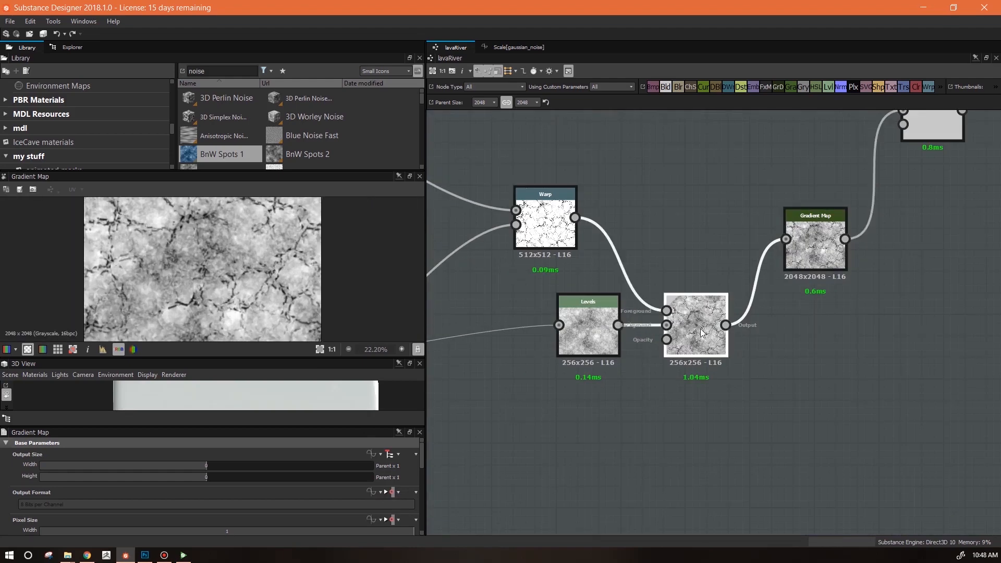
pyautogui.doubleClick(700, 329)
pyautogui.scroll(5, 233, 276)
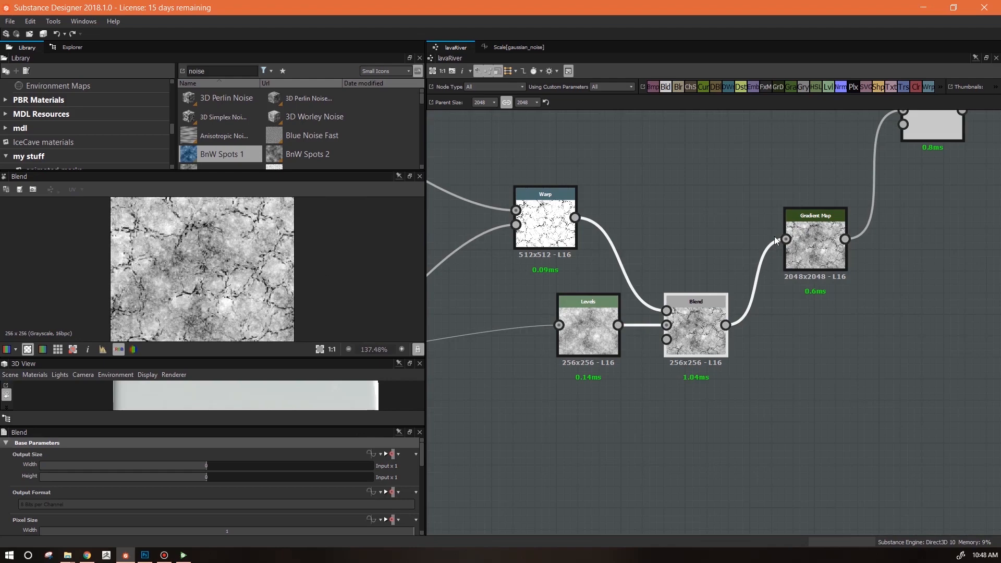
pyautogui.doubleClick(815, 245)
pyautogui.scroll(1, 267, 269)
pyautogui.scroll(-3, 266, 267)
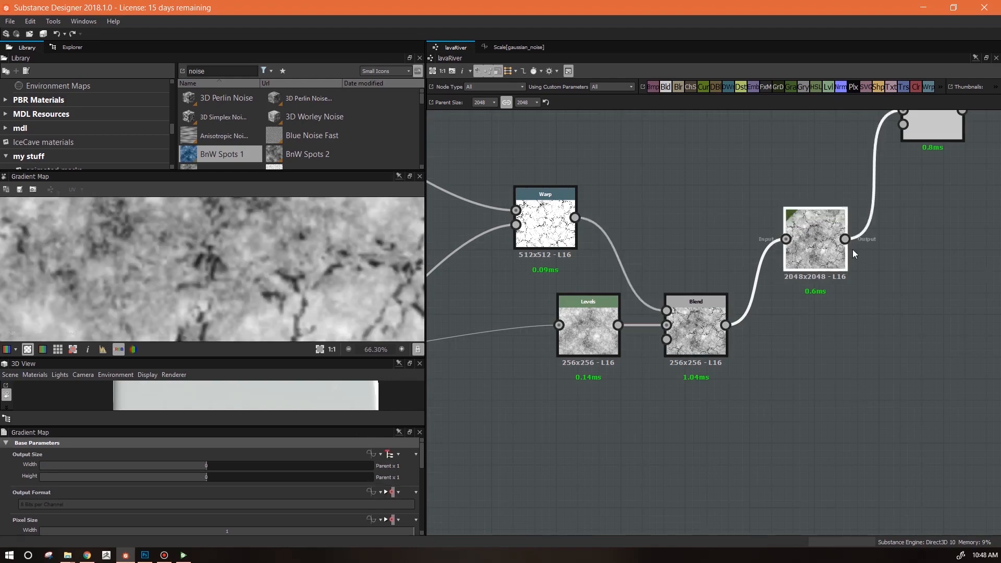
# Preview the final Blend and tidy the Gradient Map and final Blend into a more compact arrangement
pyautogui.moveTo(815, 245); pyautogui.dragTo(668, 395, button='middle')
pyautogui.moveTo(668, 394); pyautogui.dragTo(657, 416)
pyautogui.doubleClick(782, 265)
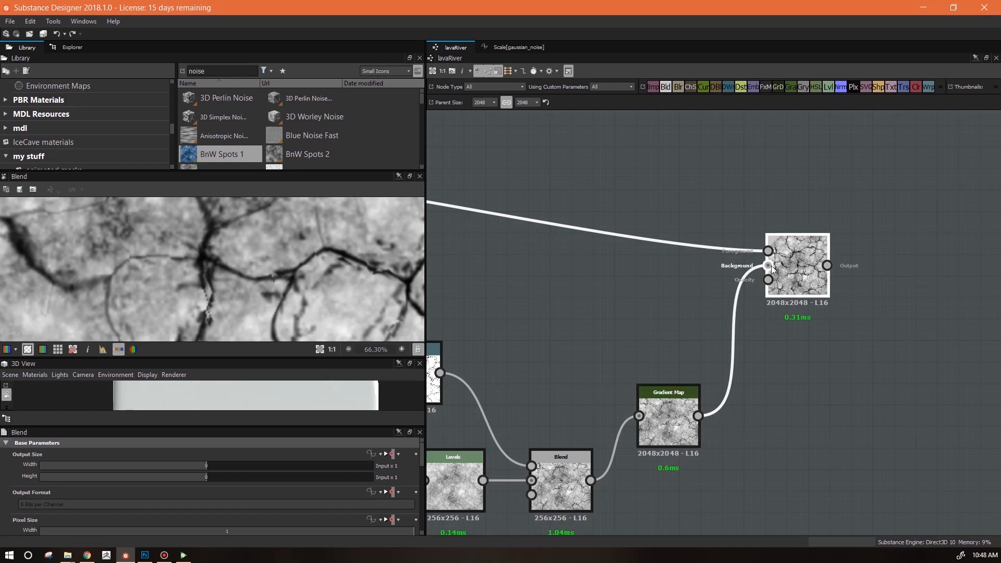
pyautogui.scroll(-3, 750, 355)
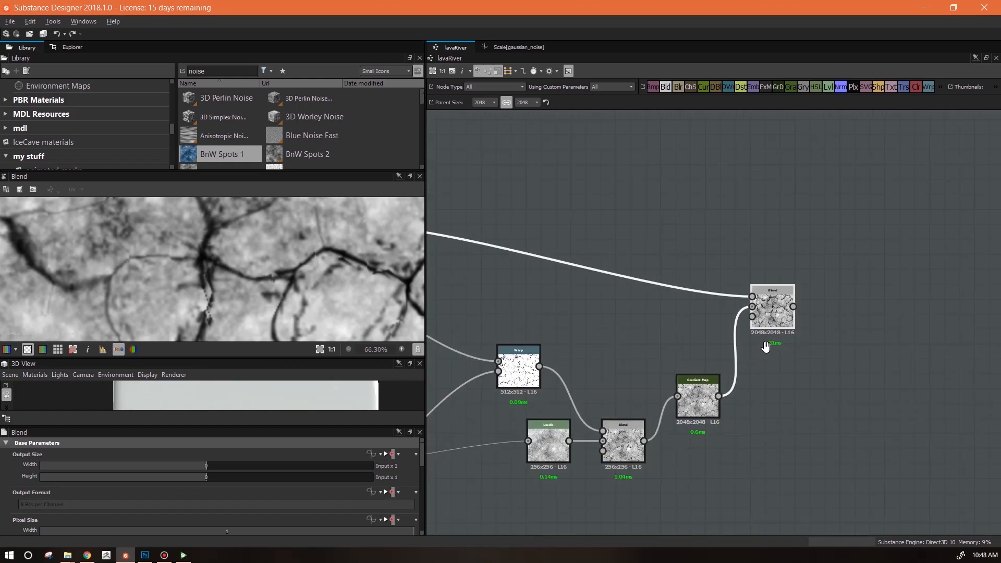
pyautogui.moveTo(765, 347); pyautogui.dragTo(996, 371, button='middle')
pyautogui.moveTo(578, 253); pyautogui.dragTo(569, 227)
pyautogui.moveTo(694, 305); pyautogui.dragTo(624, 280, button='middle')
pyautogui.moveTo(849, 386); pyautogui.dragTo(834, 400)
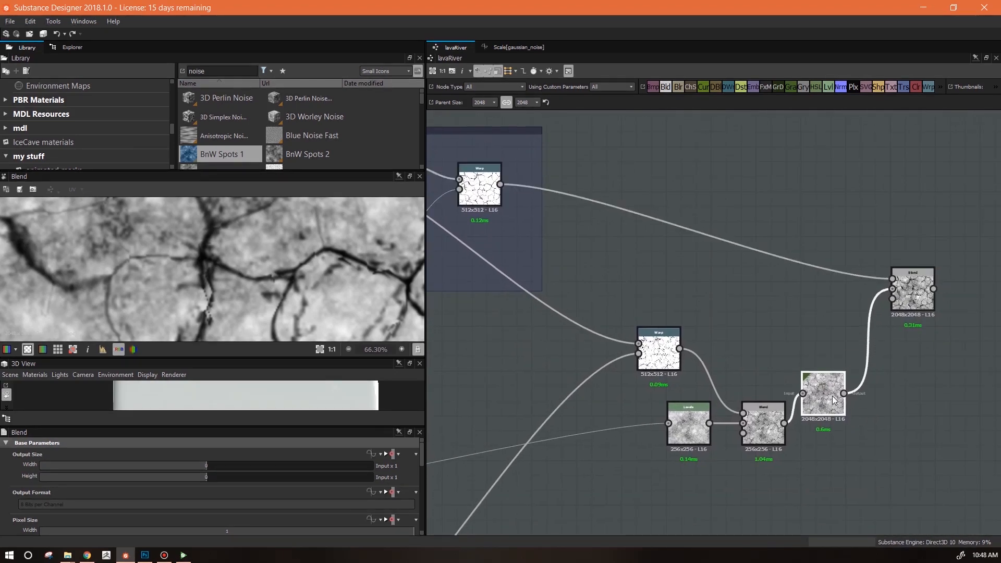
pyautogui.moveTo(913, 294); pyautogui.dragTo(882, 295)
pyautogui.moveTo(830, 409); pyautogui.dragTo(837, 399)
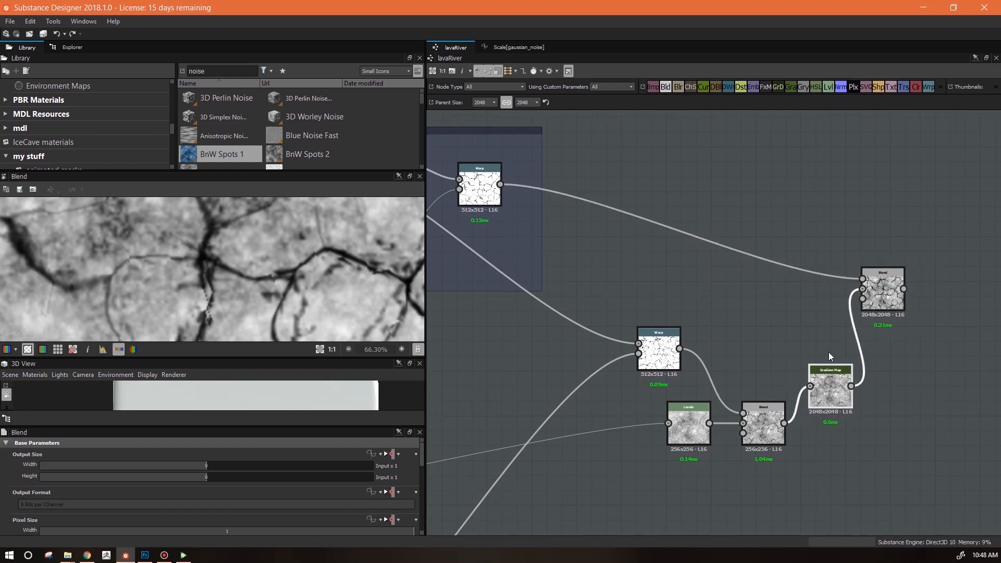
# Open the Gradient Map's gradient editor and add three black keys near the dark end of the gradient
pyautogui.doubleClick(834, 386)
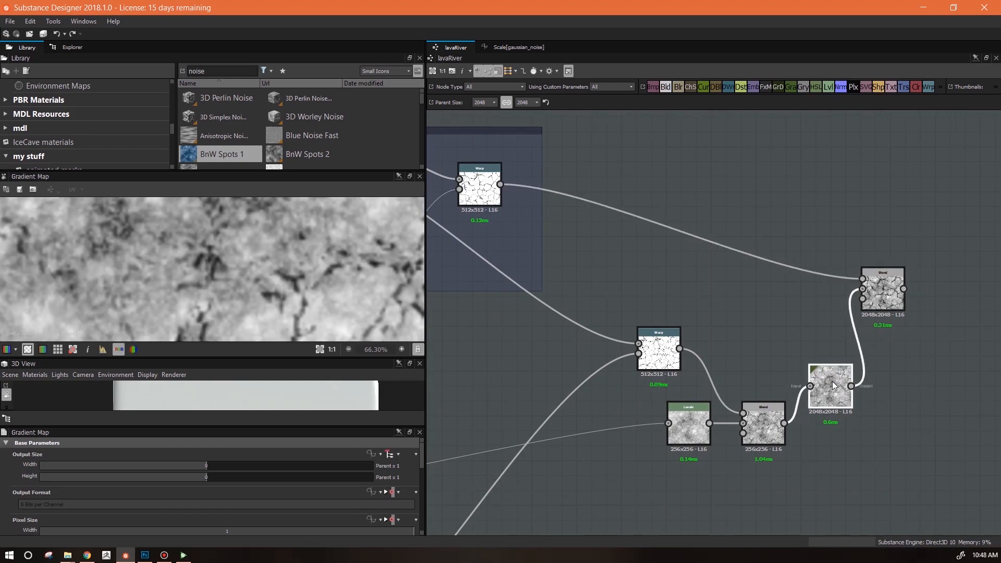
pyautogui.scroll(-6, 286, 275)
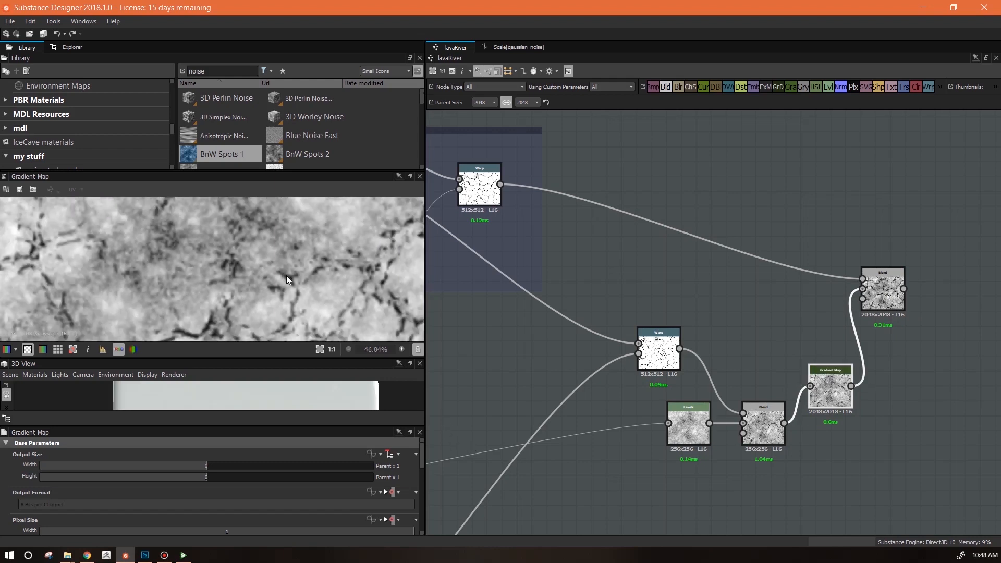
pyautogui.moveTo(422, 455); pyautogui.dragTo(428, 522)
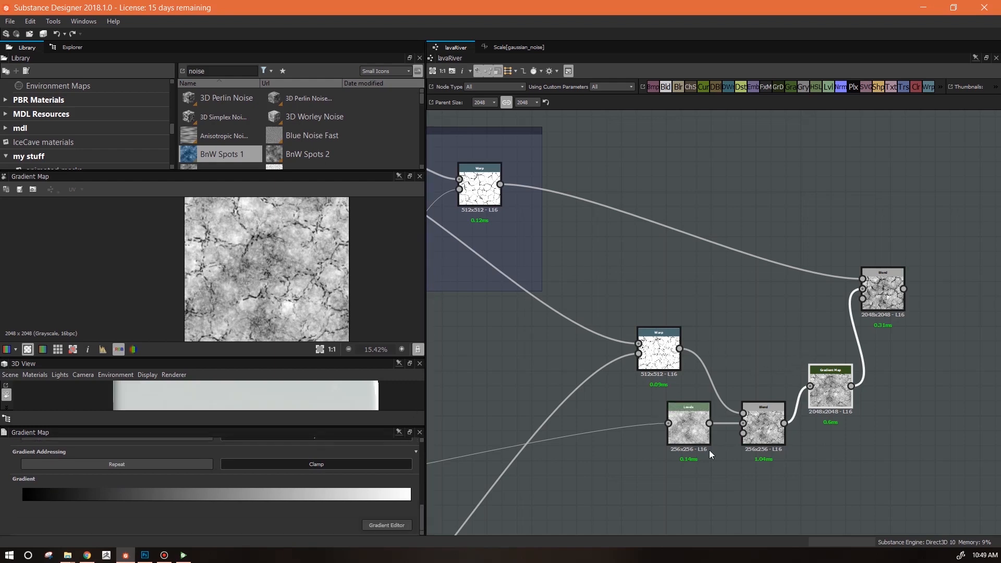
pyautogui.click(387, 525)
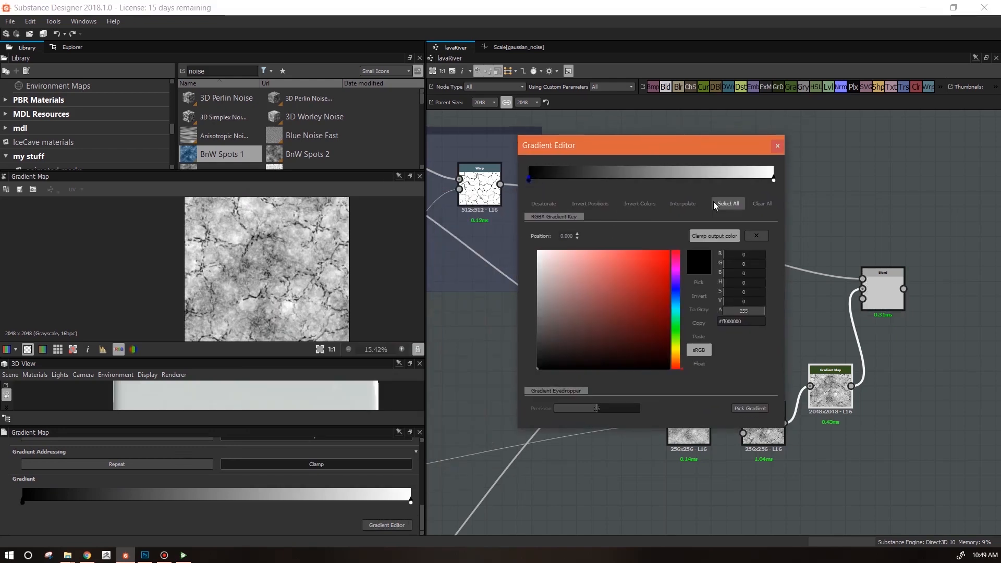
pyautogui.scroll(3, 245, 258)
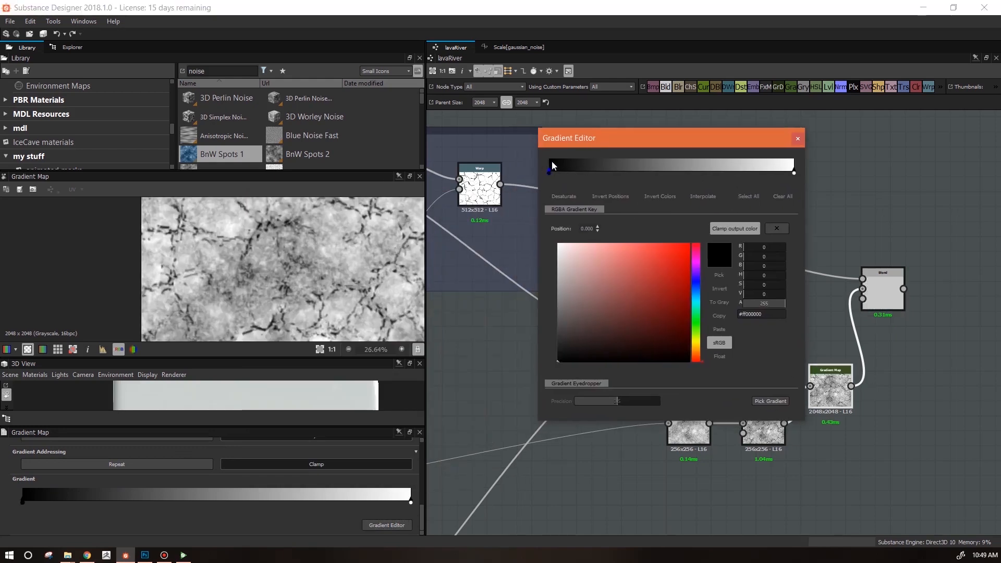
pyautogui.moveTo(565, 173); pyautogui.dragTo(598, 175)
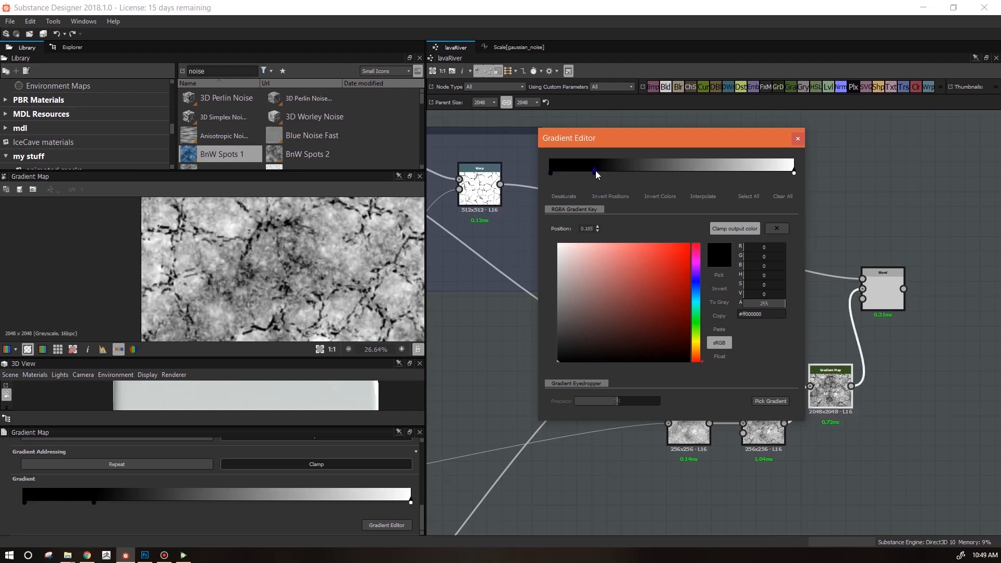
pyautogui.click(568, 169)
pyautogui.click(579, 171)
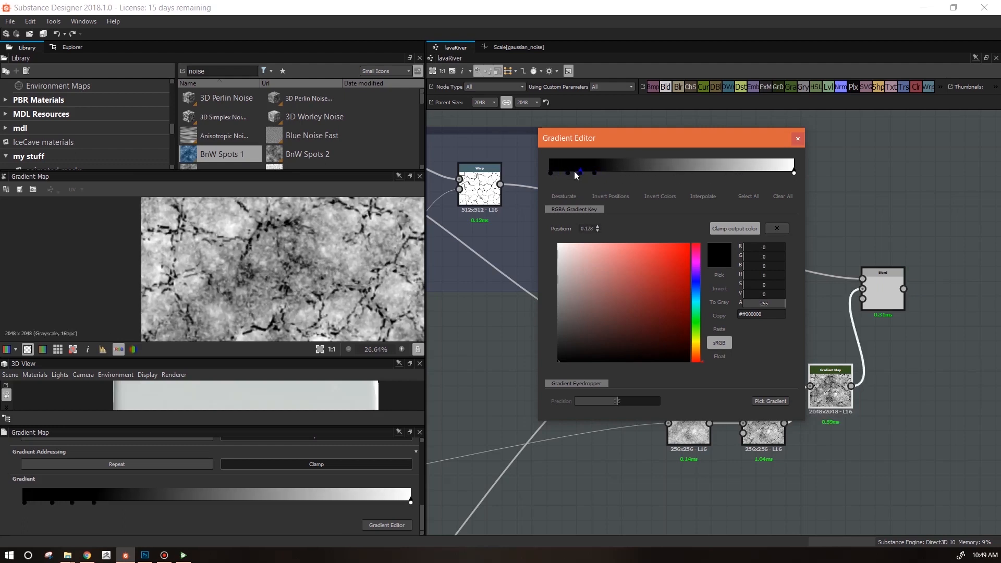
# Add three light keys near the white end of the gradient
pyautogui.click(766, 171)
pyautogui.click(786, 171)
pyautogui.click(779, 172)
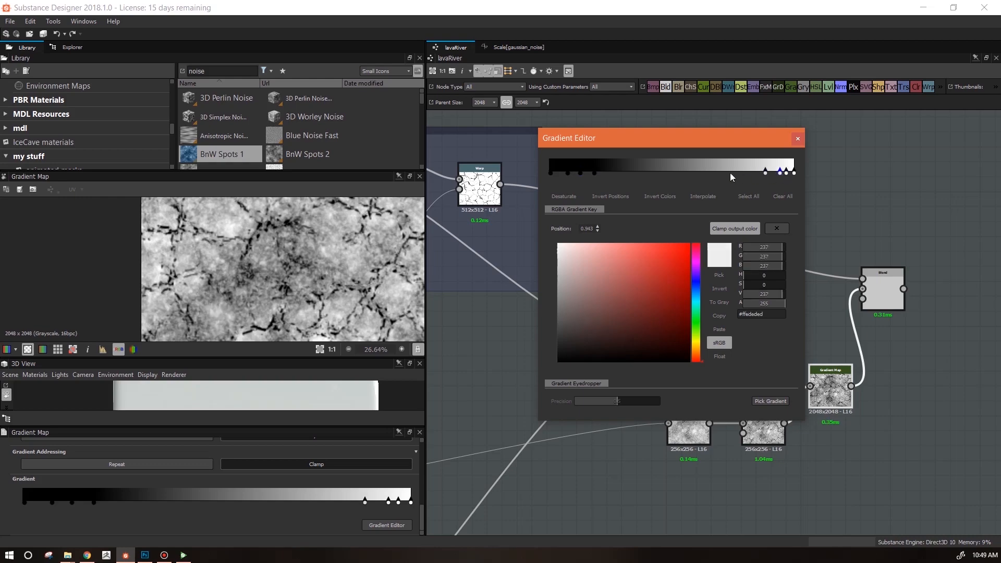
# Spread the dark and light keys across the gradient so they alternate, remove an extra key, and close the gradient editor
pyautogui.moveTo(781, 171); pyautogui.dragTo(738, 173)
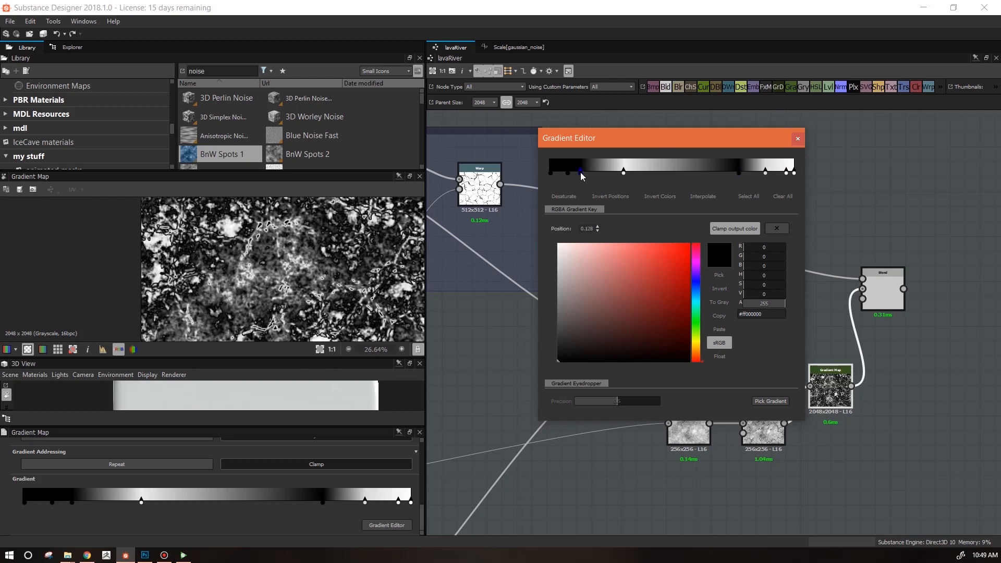
pyautogui.moveTo(581, 173); pyautogui.dragTo(662, 172)
pyautogui.moveTo(567, 173); pyautogui.dragTo(629, 173)
pyautogui.press('f')
pyautogui.scroll(1, 308, 266)
pyautogui.moveTo(713, 172); pyautogui.dragTo(711, 209)
pyautogui.moveTo(678, 172); pyautogui.dragTo(654, 172)
pyautogui.scroll(4, 227, 248)
pyautogui.moveTo(227, 248); pyautogui.dragTo(210, 247, button='middle')
pyautogui.moveTo(703, 134); pyautogui.dragTo(631, 155)
pyautogui.scroll(4, 884, 302)
pyautogui.moveTo(765, 486); pyautogui.dragTo(893, 334, button='middle')
pyautogui.click(726, 160)
# Preview the first Blend and the Warp feeding its foreground input
pyautogui.click(765, 432)
pyautogui.click(537, 266)
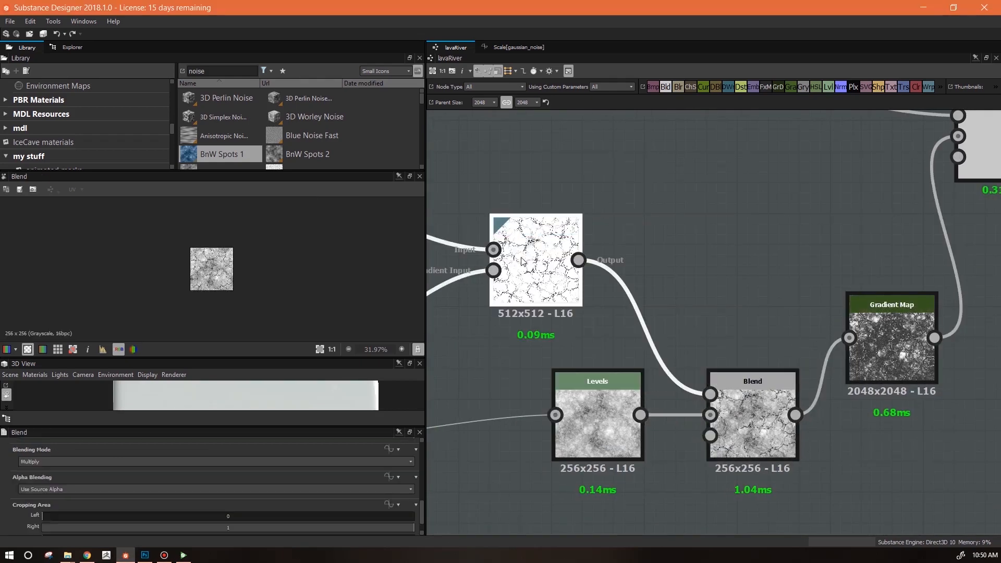
pyautogui.scroll(-4, 740, 349)
pyautogui.moveTo(621, 307); pyautogui.dragTo(715, 315, button='middle')
pyautogui.click(712, 252)
# Reposition the first Blend, Gradient Map and final Blend, previewing the Gradient Map and the cracks frame's final Warp
pyautogui.moveTo(898, 424); pyautogui.dragTo(899, 403)
pyautogui.moveTo(827, 460); pyautogui.dragTo(827, 445)
pyautogui.moveTo(901, 416); pyautogui.dragTo(786, 399, button='middle')
pyautogui.doubleClick(788, 389)
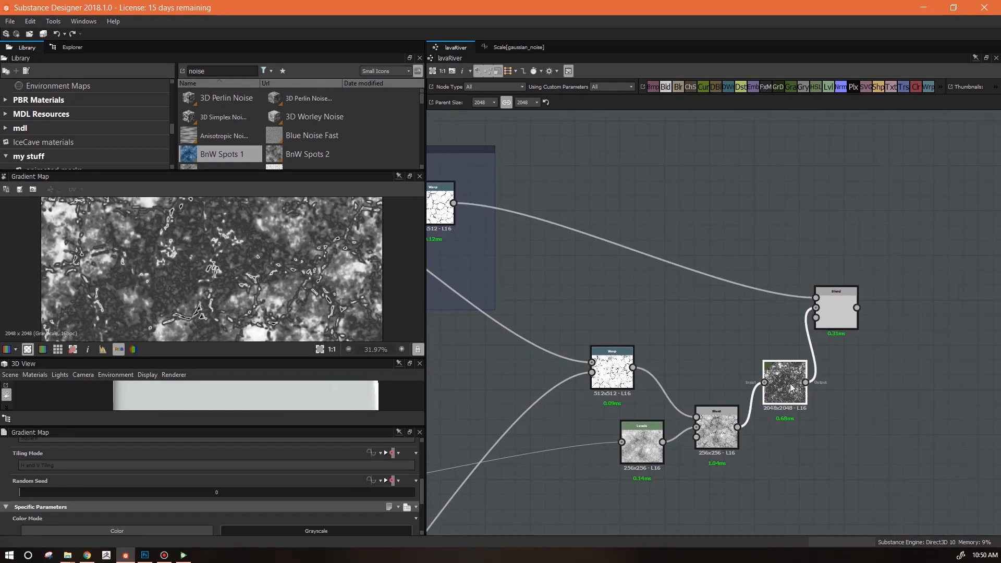
pyautogui.scroll(-2, 790, 384)
pyautogui.moveTo(828, 339); pyautogui.dragTo(818, 318)
pyautogui.moveTo(786, 393); pyautogui.dragTo(811, 394)
pyautogui.doubleClick(722, 287)
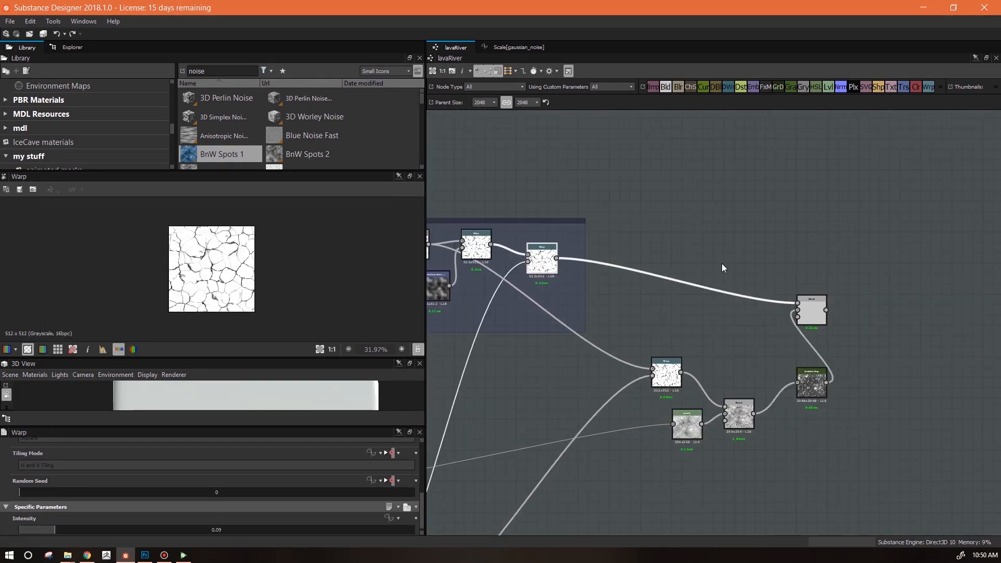
# Try routing the first Blend directly into the final Blend and applying the Gradient Map to the final Blend's output
pyautogui.moveTo(771, 376); pyautogui.dragTo(798, 309)
pyautogui.moveTo(808, 314); pyautogui.dragTo(768, 323)
pyautogui.moveTo(818, 380); pyautogui.dragTo(839, 331)
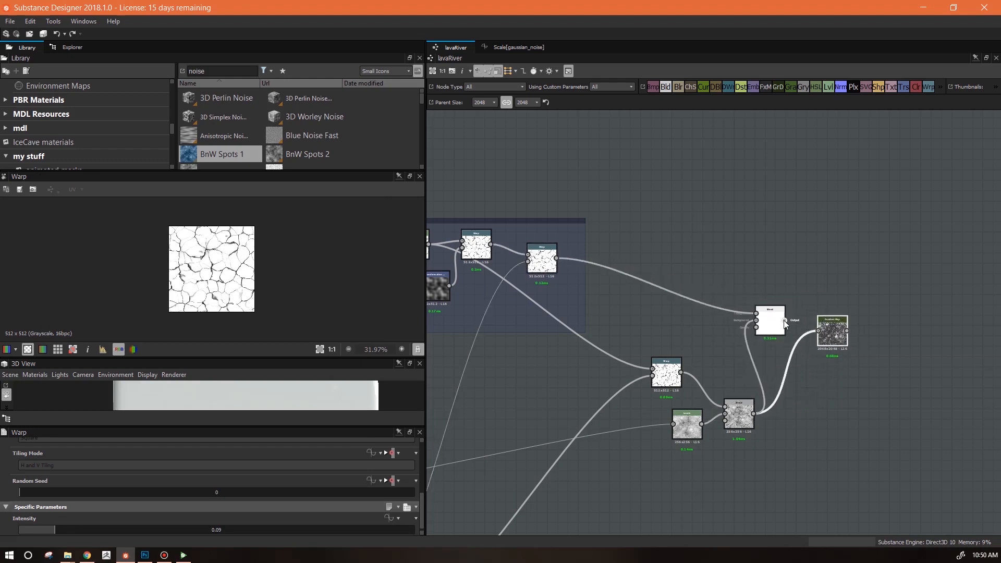
pyautogui.doubleClick(823, 335)
pyautogui.scroll(3, 822, 365)
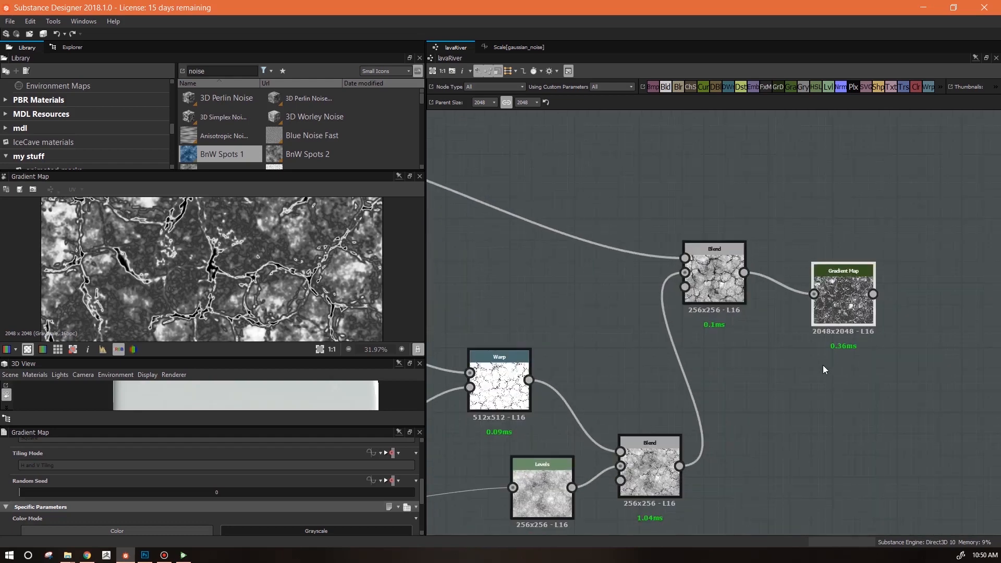
# Compare the final Blend's output with the Gradient Map result placed after it
pyautogui.moveTo(725, 276); pyautogui.dragTo(746, 320)
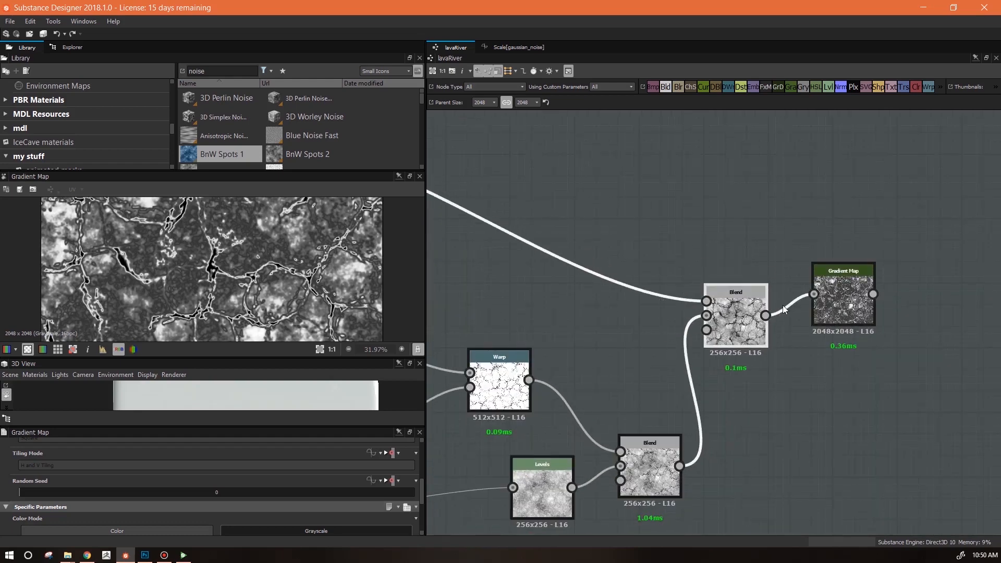
pyautogui.click(844, 316)
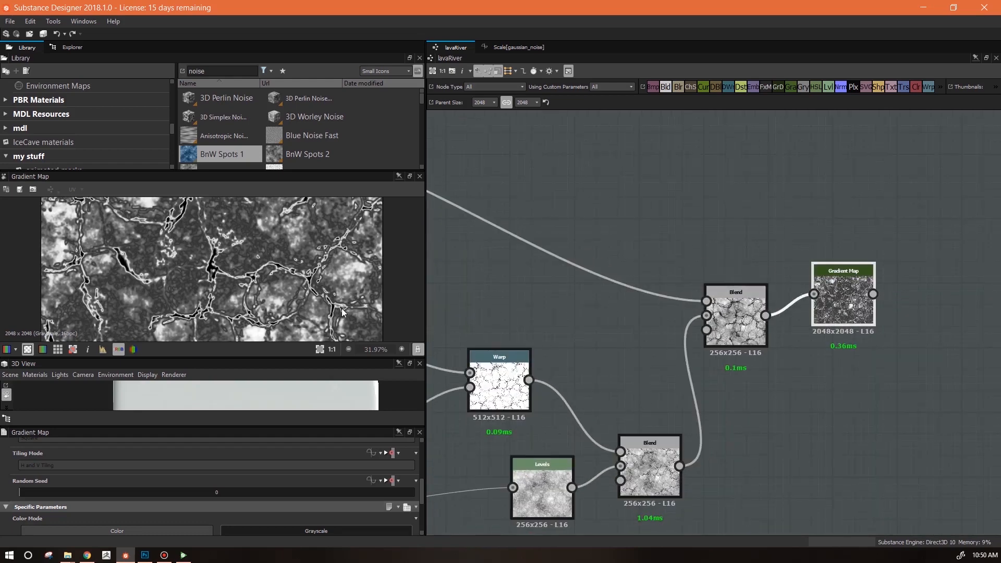
pyautogui.moveTo(573, 292); pyautogui.dragTo(552, 209, button='middle')
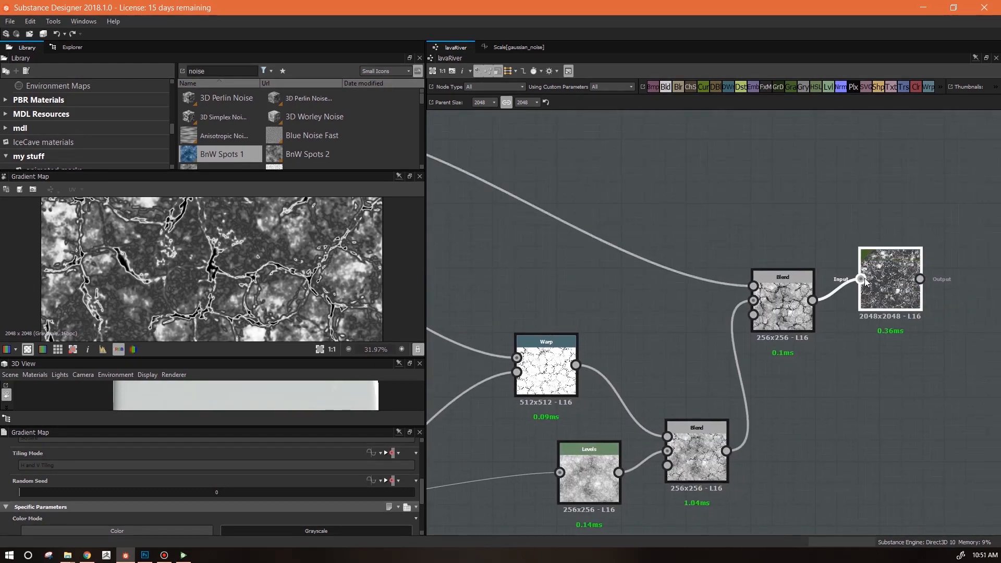
pyautogui.click(773, 302)
pyautogui.scroll(2, 771, 302)
pyautogui.scroll(-1, 771, 304)
pyautogui.click(901, 285)
pyautogui.scroll(-4, 784, 305)
# Move the Gradient Map back between the first and final Blends and preview the final Blend's output
pyautogui.moveTo(789, 304); pyautogui.dragTo(768, 249)
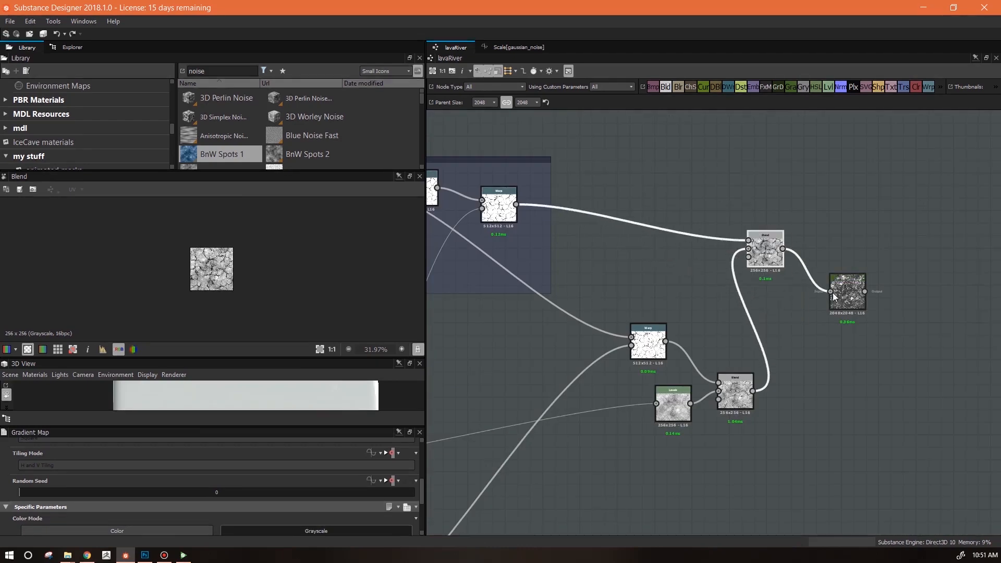
pyautogui.moveTo(755, 390); pyautogui.dragTo(752, 391)
pyautogui.moveTo(749, 262); pyautogui.dragTo(776, 344)
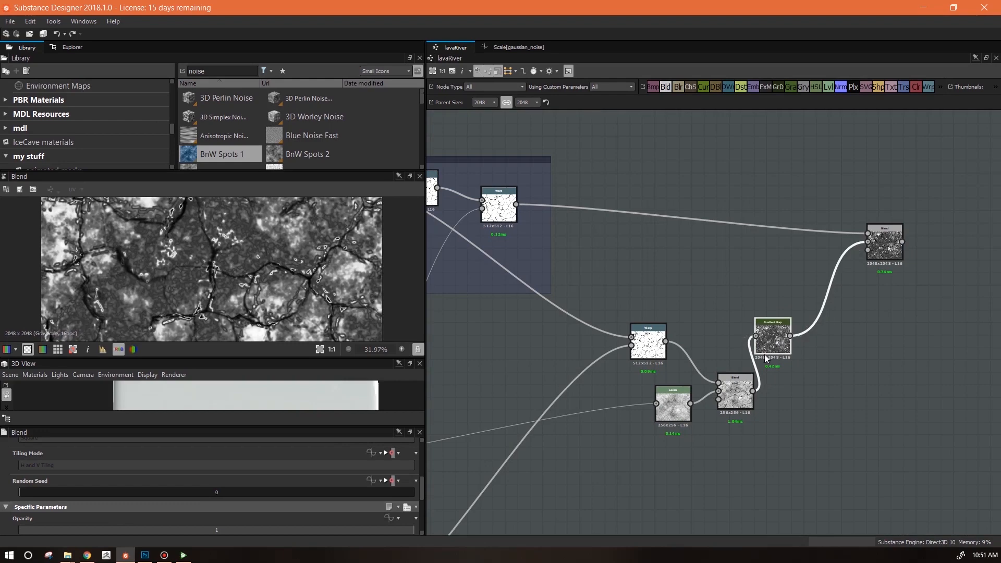
pyautogui.scroll(2, 208, 282)
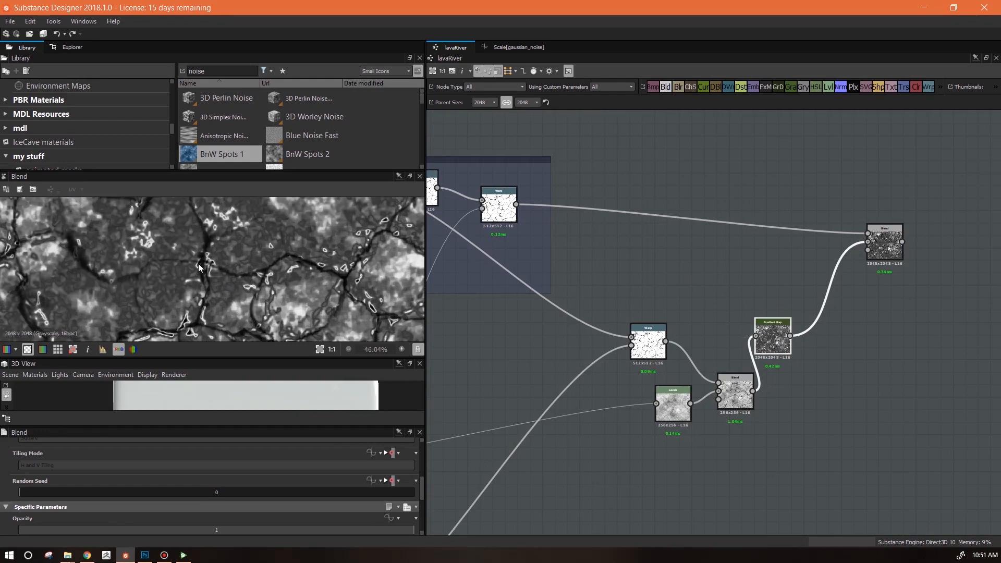
# Preview the final Blend's output over the cracked rocks and lower the node slightly toward the Gradient Map
pyautogui.click(503, 204)
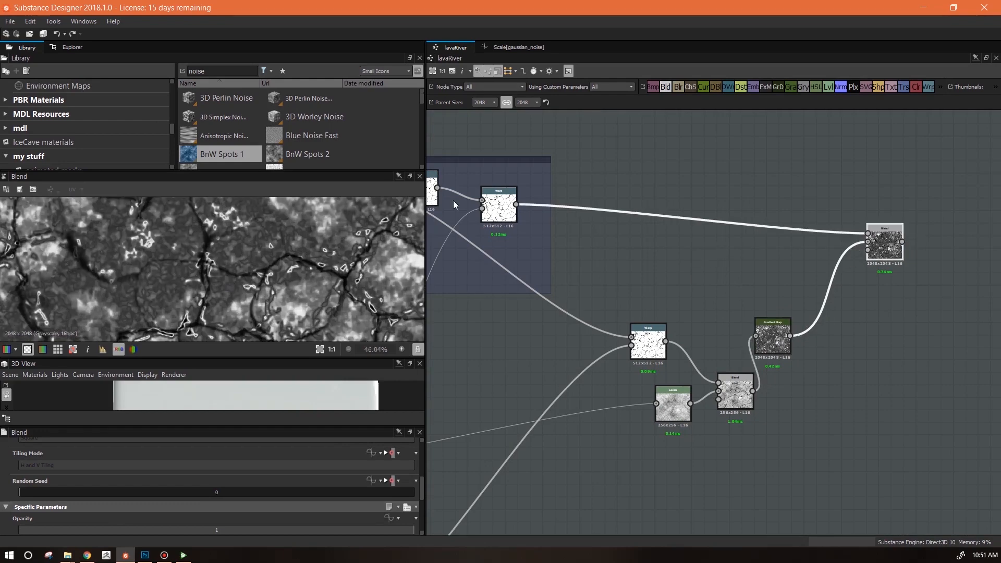
pyautogui.doubleClick(505, 203)
pyautogui.doubleClick(885, 243)
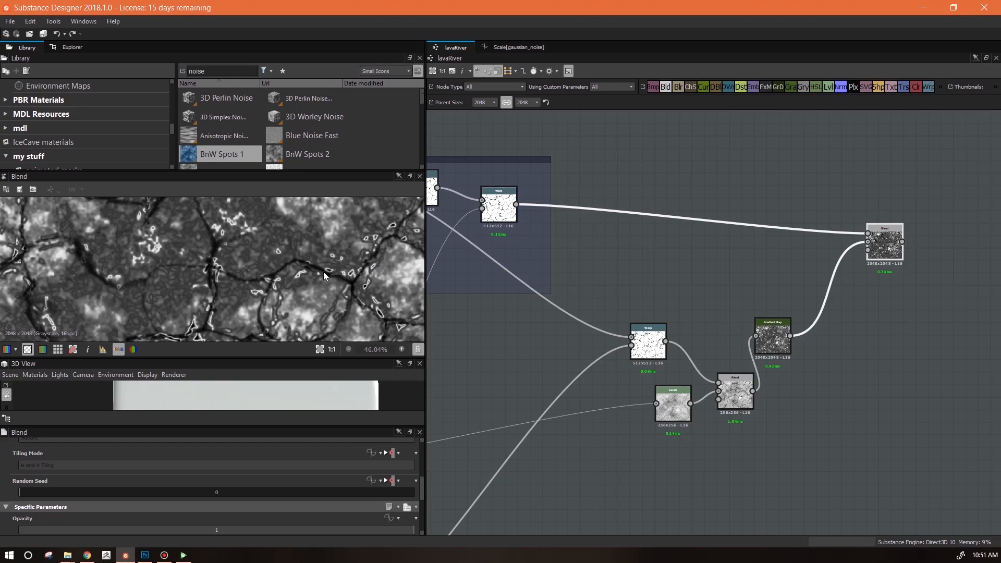
pyautogui.scroll(-2, 325, 272)
pyautogui.moveTo(320, 277); pyautogui.dragTo(327, 232, button='middle')
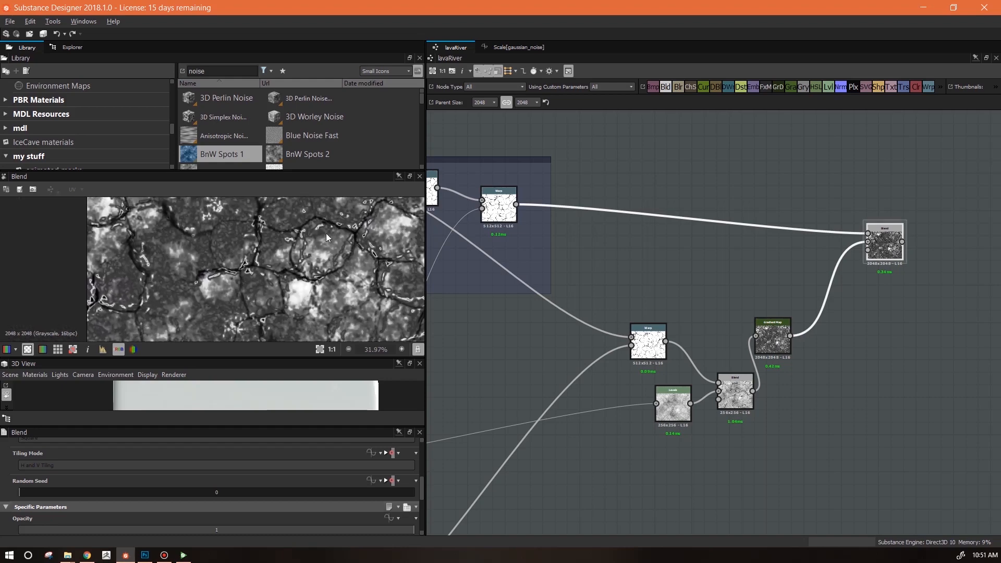
pyautogui.moveTo(889, 255); pyautogui.dragTo(889, 267)
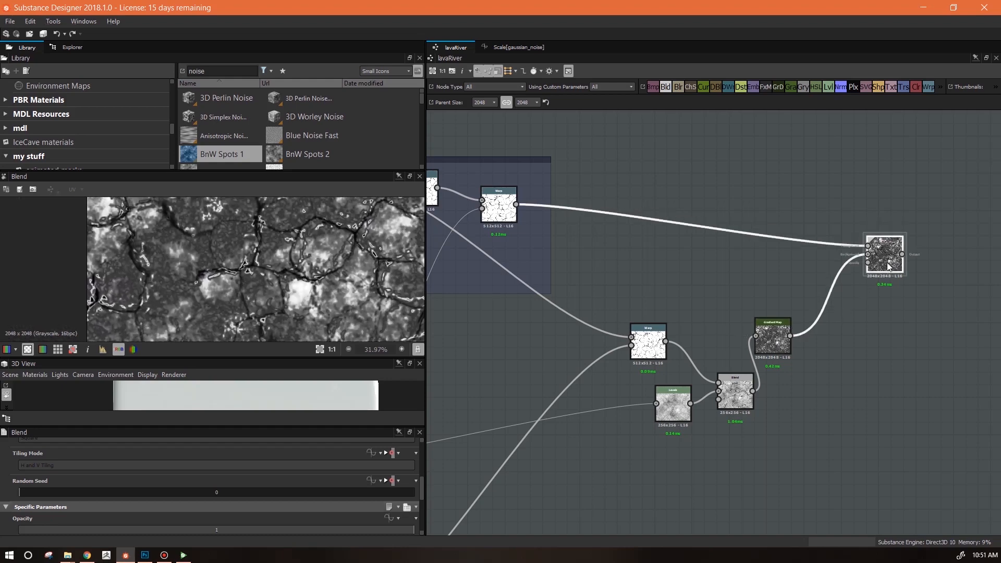
# Add three keys to the Gradient Map's gradient: a dark one near the white end and two gray ones around the central dark key
pyautogui.click(772, 342)
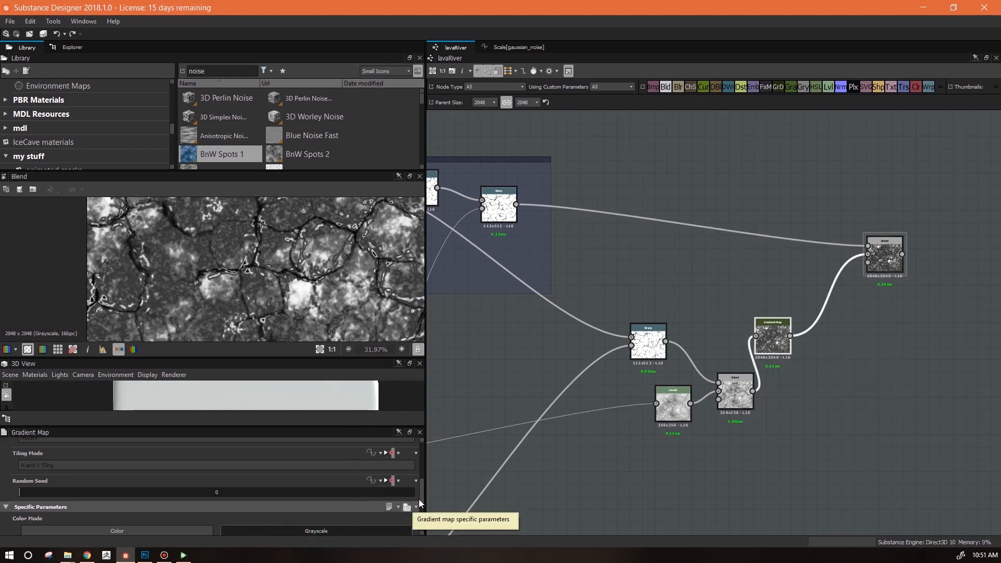
pyautogui.moveTo(421, 496); pyautogui.dragTo(422, 514)
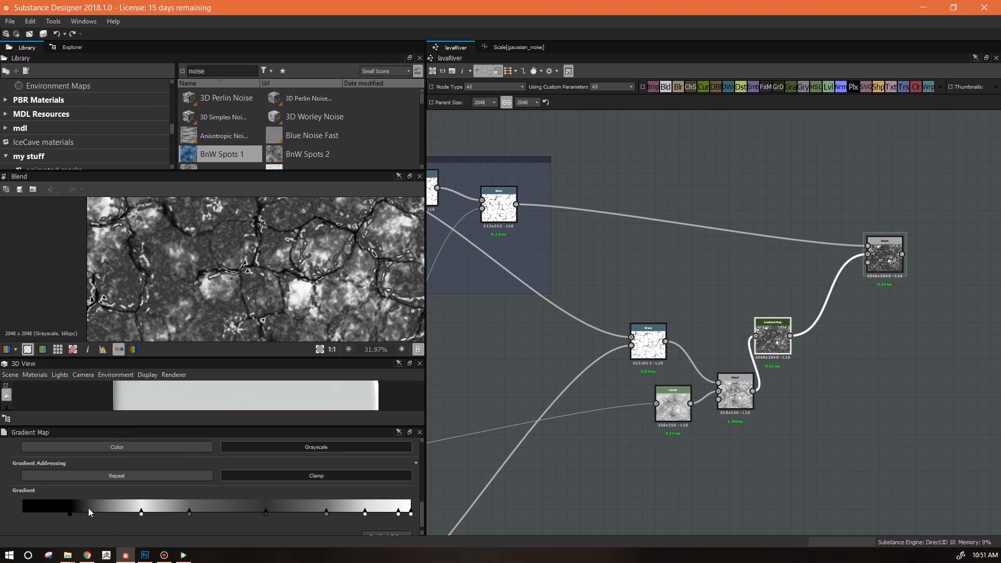
pyautogui.moveTo(87, 517); pyautogui.dragTo(388, 516)
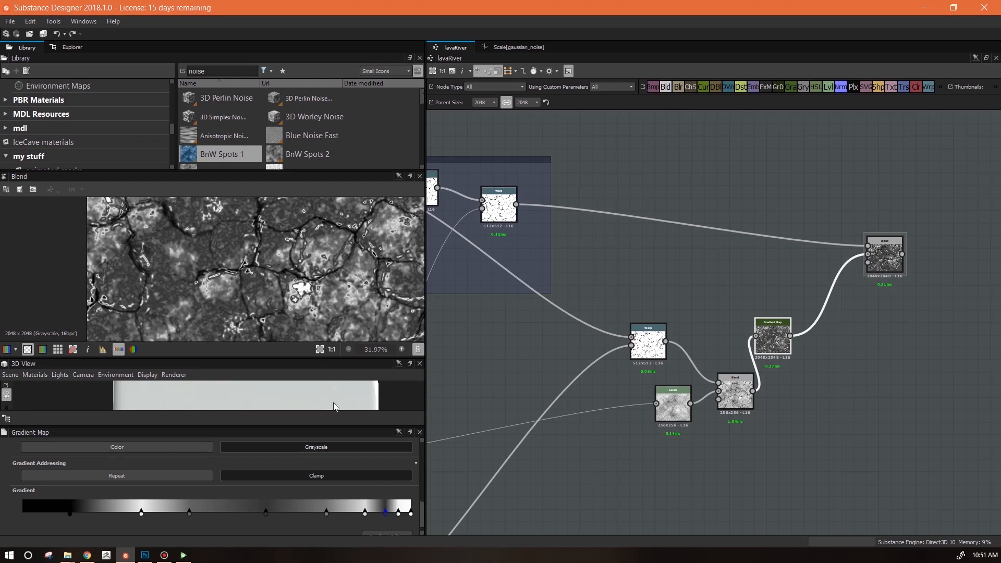
pyautogui.moveTo(163, 516); pyautogui.dragTo(307, 517)
pyautogui.scroll(-3, 248, 294)
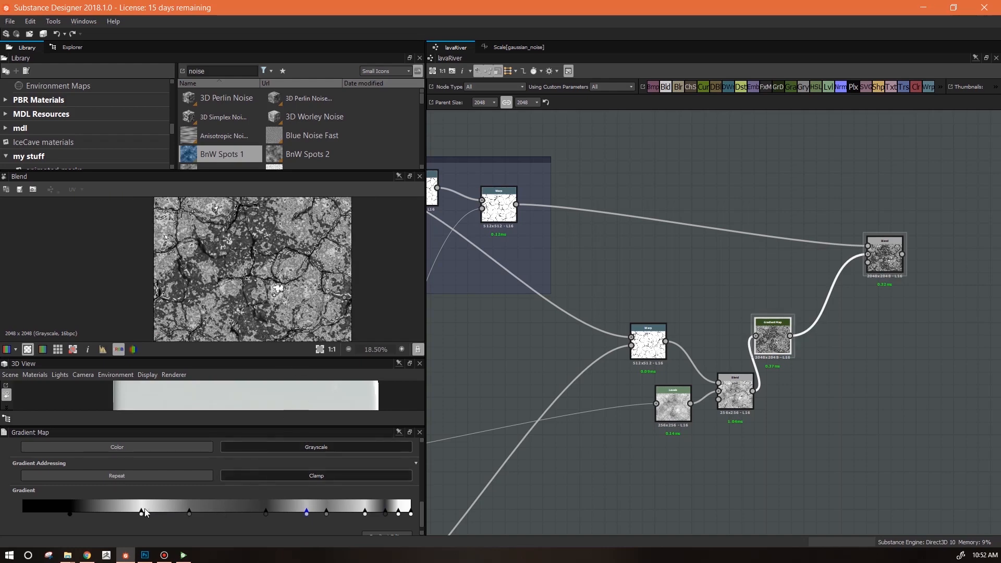
pyautogui.moveTo(168, 513); pyautogui.dragTo(231, 514)
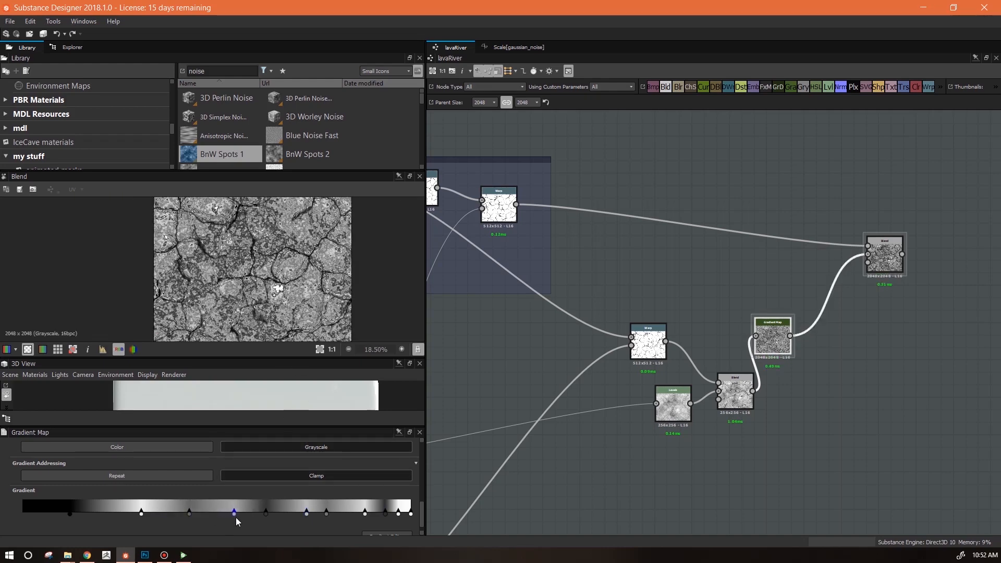
# Shift the gray gradient key closer to the first white key and add a black key between it and the neighbouring gray one
pyautogui.moveTo(189, 513); pyautogui.dragTo(177, 514)
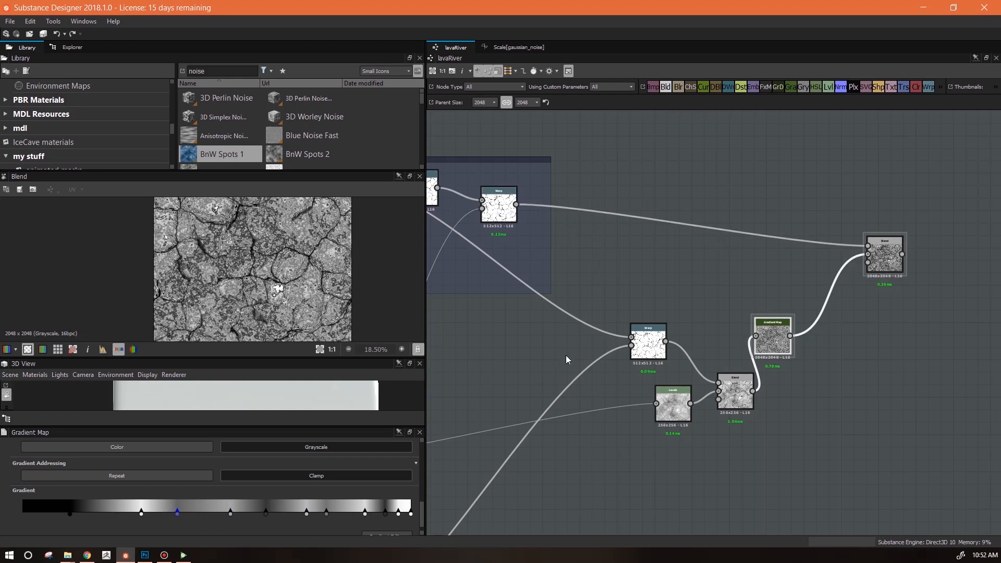
pyautogui.scroll(3, 280, 268)
pyautogui.scroll(-2, 281, 269)
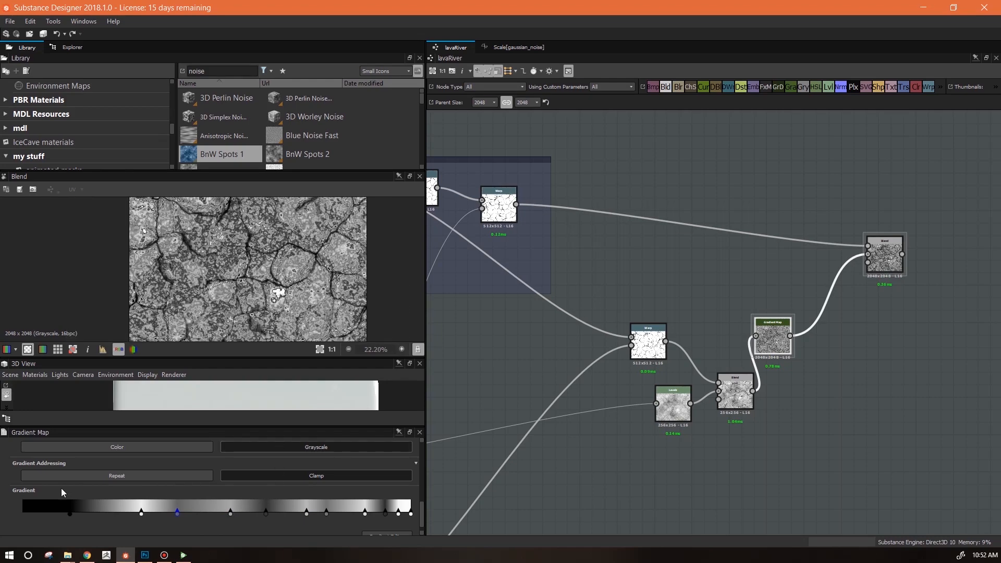
pyautogui.moveTo(38, 516); pyautogui.dragTo(207, 517)
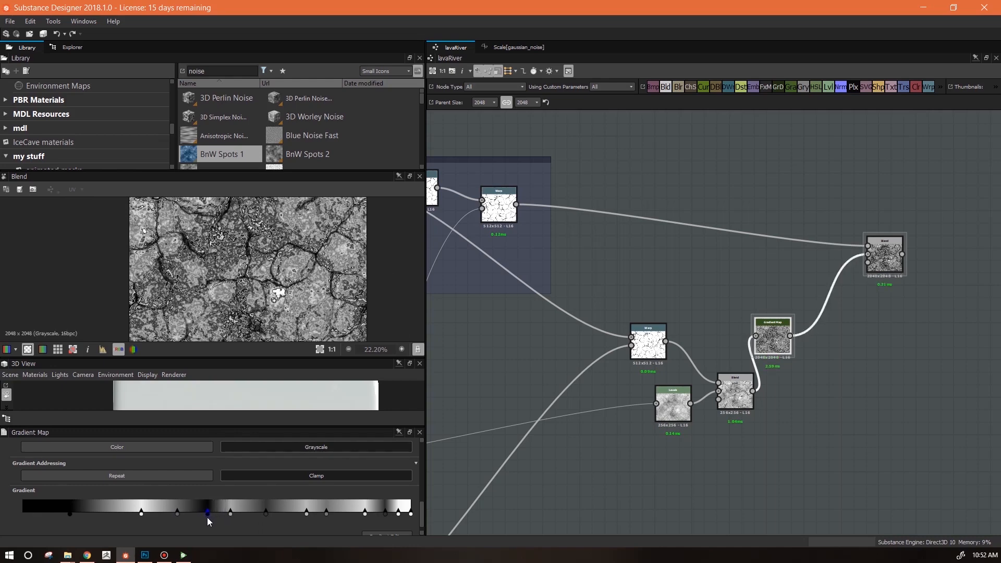
pyautogui.scroll(3, 253, 288)
pyautogui.moveTo(254, 286); pyautogui.dragTo(272, 347, button='middle')
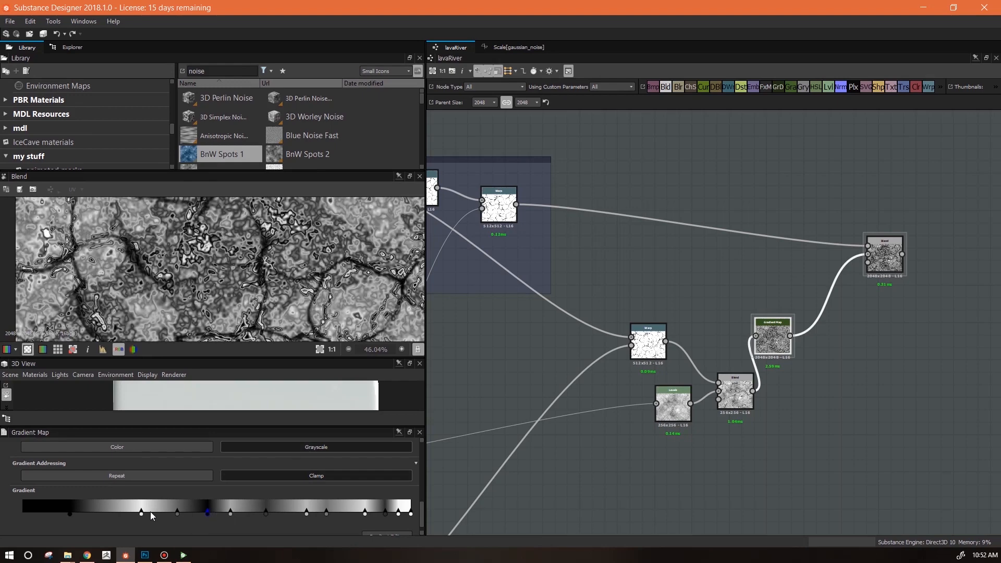
# Nudge the first white gradient key toward the dark end and the light key before the last dark one toward white
pyautogui.moveTo(143, 516)
pyautogui.mouseDown()
pyautogui.moveTo(123, 516)
pyautogui.moveTo(138, 516)
pyautogui.mouseUp()
pyautogui.moveTo(365, 515); pyautogui.dragTo(369, 515)
pyautogui.scroll(-5, 270, 320)
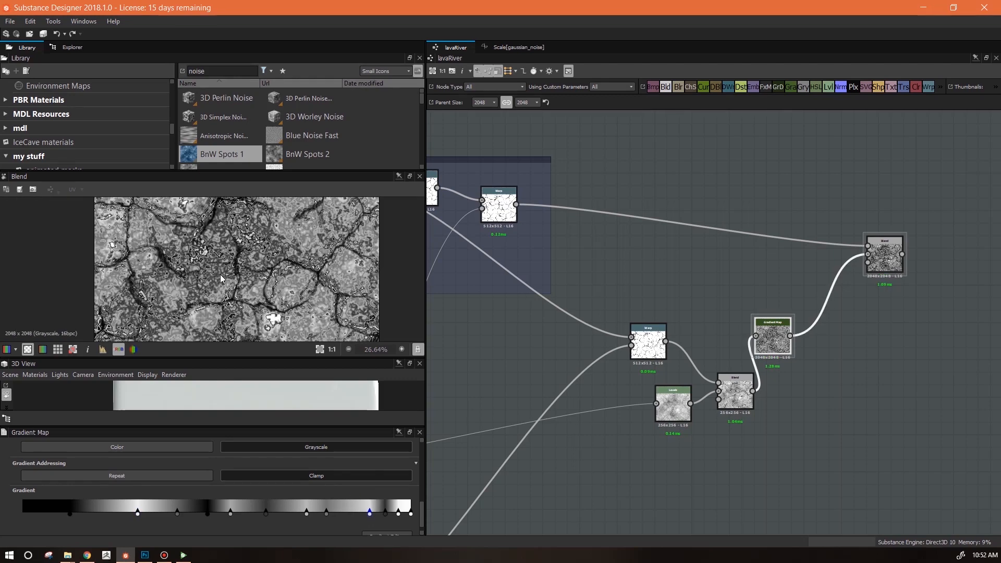
pyautogui.scroll(1, 280, 307)
# Raise the midtone handle of the Levels node feeding the first Blend to darken the noise
pyautogui.click(673, 411)
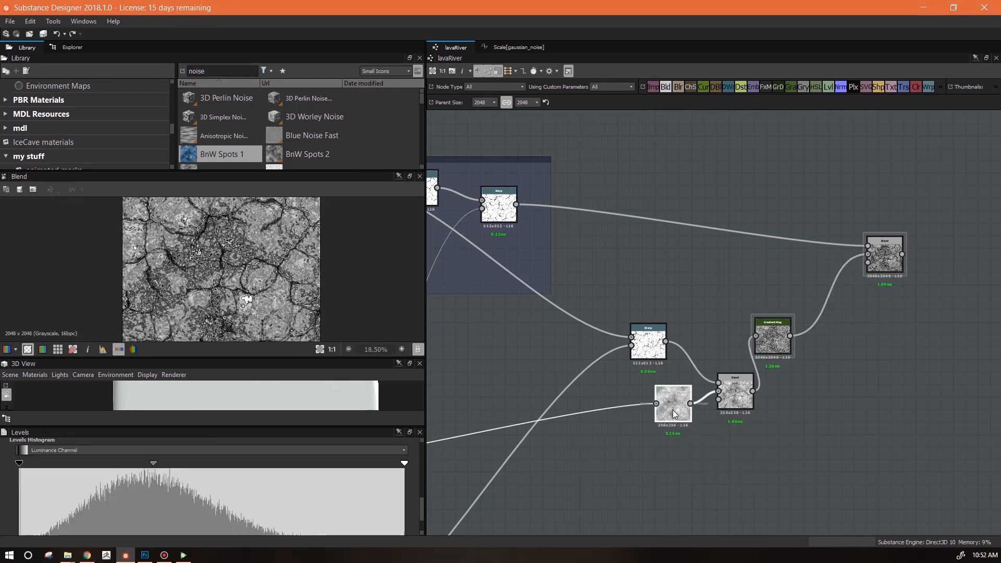
pyautogui.moveTo(153, 462); pyautogui.dragTo(174, 464)
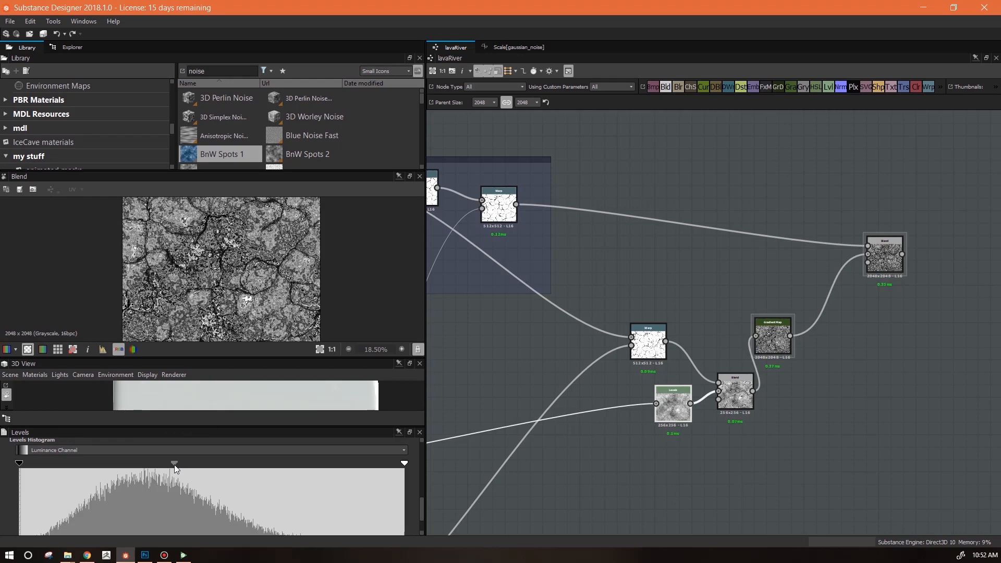
pyautogui.scroll(-2, 222, 299)
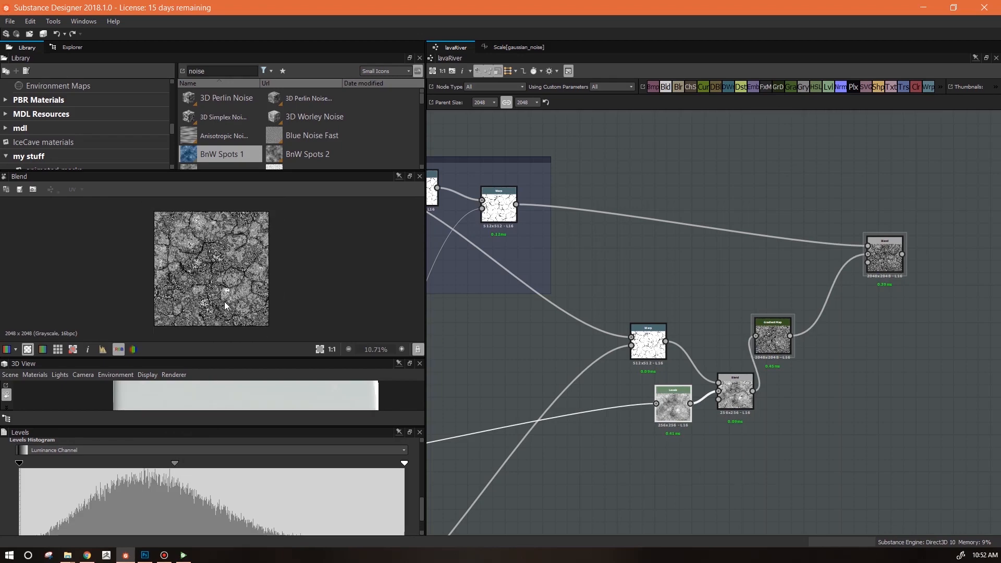
# Move the Warp, Levels, Blend and Gradient Map nodes into a compact group near the cracks frame
pyautogui.scroll(-3, 824, 324)
pyautogui.moveTo(860, 349); pyautogui.dragTo(720, 366, button='middle')
pyautogui.moveTo(719, 298); pyautogui.dragTo(675, 291)
pyautogui.scroll(4, 698, 305)
pyautogui.moveTo(698, 304); pyautogui.dragTo(824, 264, button='middle')
pyautogui.moveTo(581, 350); pyautogui.dragTo(596, 351)
pyautogui.moveTo(580, 309); pyautogui.dragTo(748, 435)
pyautogui.moveTo(731, 348); pyautogui.dragTo(686, 247)
pyautogui.scroll(-3, 777, 286)
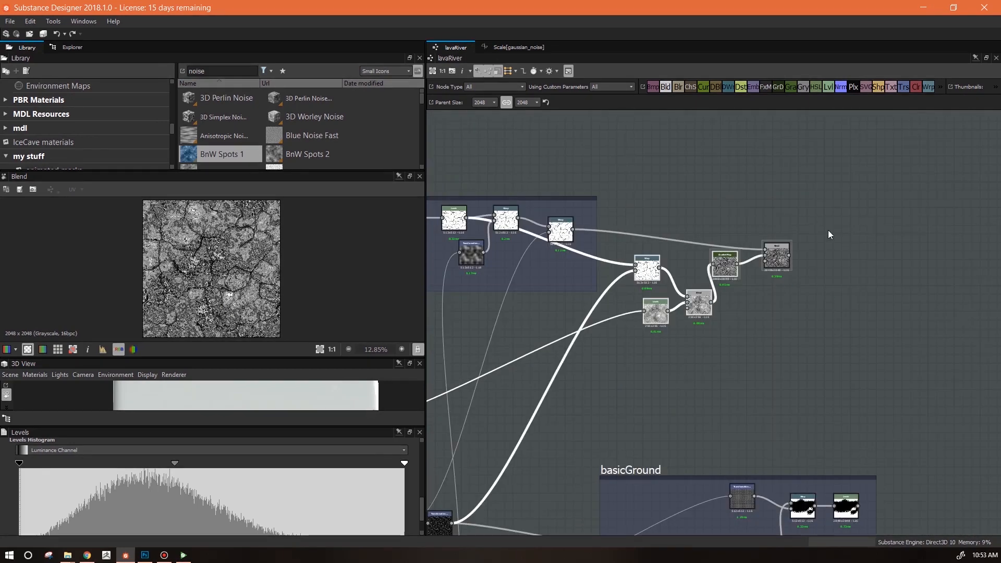
# Enclose the selected nodes in a frame titled "normal grayscale" and position it above the basicGround frame
pyautogui.moveTo(825, 238); pyautogui.dragTo(787, 253, button='middle')
pyautogui.keyDown('ctrl'); pyautogui.click(739, 273); pyautogui.keyUp('ctrl')
pyautogui.rightClick(739, 271)
pyautogui.click(761, 404)
pyautogui.moveTo(422, 515); pyautogui.dragTo(422, 484)
pyautogui.doubleClick(33, 462)
pyautogui.write('normal gr')
pyautogui.moveTo(652, 253); pyautogui.dragTo(672, 300)
# Add a Height to Normal World Units node from the library and feed it with the final Blend's output
pyautogui.doubleClick(197, 71)
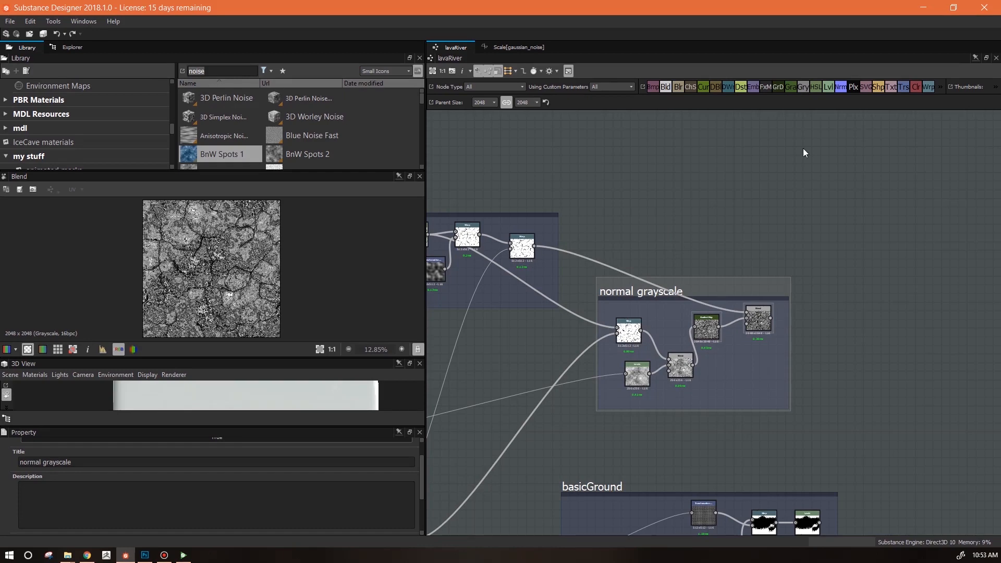
pyautogui.write('height t')
pyautogui.moveTo(219, 98); pyautogui.dragTo(893, 289)
pyautogui.moveTo(770, 318); pyautogui.dragTo(881, 290)
# Move the Height to Normal World Units node and connect its output to the graph's Normal output
pyautogui.scroll(-3, 906, 293)
pyautogui.moveTo(906, 293); pyautogui.dragTo(672, 265, button='middle')
pyautogui.moveTo(665, 265); pyautogui.dragTo(645, 284)
pyautogui.moveTo(652, 285); pyautogui.dragTo(875, 444)
pyautogui.scroll(7, 830, 457)
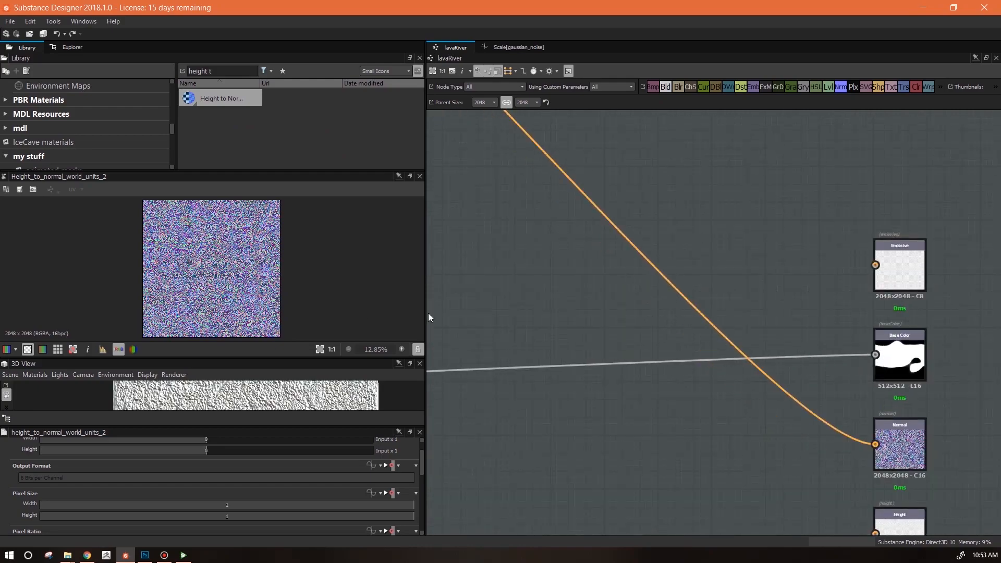
# Enlarge the 3D view and examine the normal detail on the rock surface up close and from different angles
pyautogui.moveTo(334, 358); pyautogui.dragTo(318, 206)
pyautogui.keyDown('alt'); pyautogui.moveTo(297, 296); pyautogui.dragTo(317, 296); pyautogui.keyUp('alt')
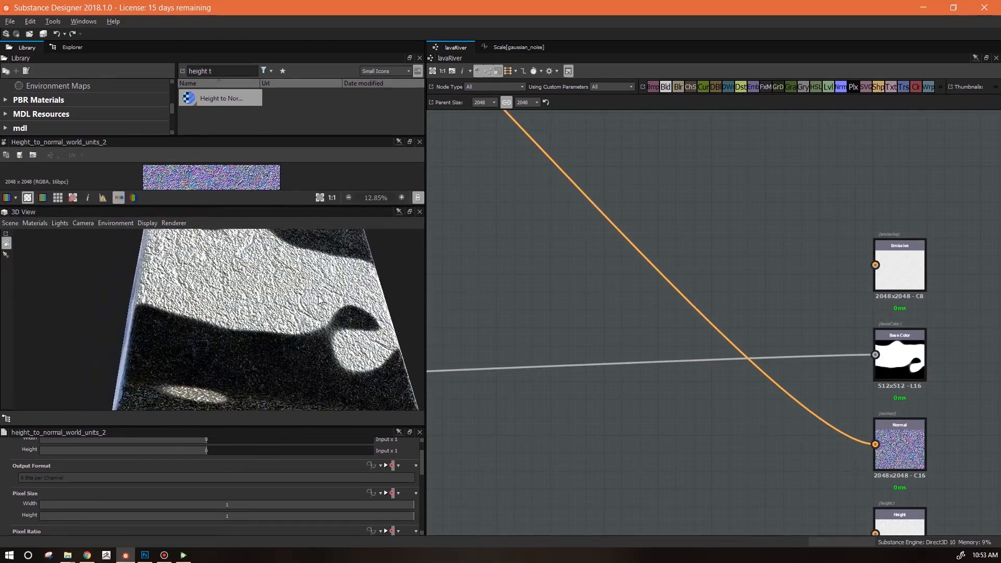
pyautogui.scroll(5, 318, 299)
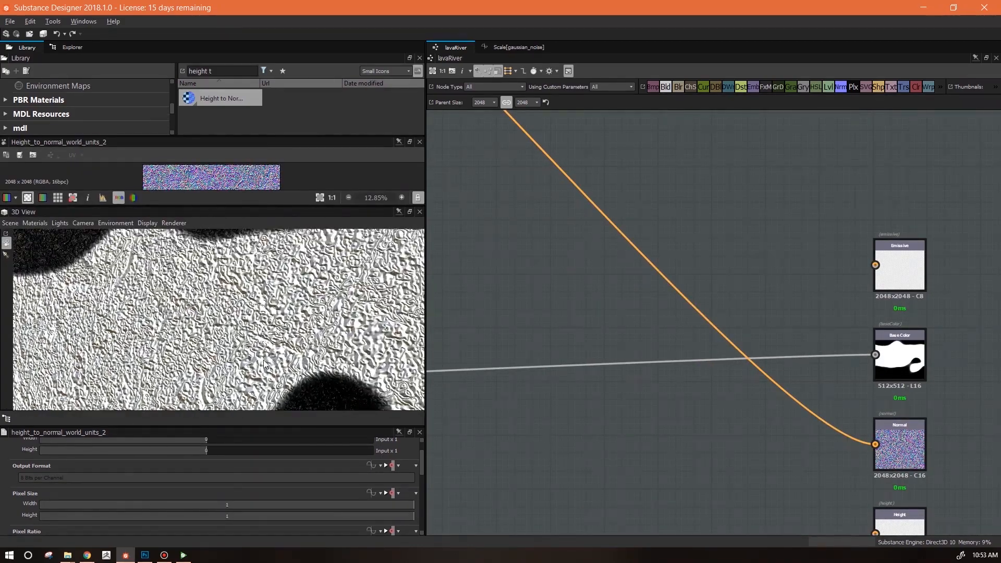
pyautogui.keyDown('alt'); pyautogui.moveTo(264, 364); pyautogui.dragTo(281, 334); pyautogui.keyUp('alt')
pyautogui.scroll(-5, 744, 407)
# Move the Height to Normal World Units node closer to the normal grayscale frame
pyautogui.moveTo(672, 391); pyautogui.dragTo(806, 367, button='middle')
pyautogui.moveTo(637, 151); pyautogui.dragTo(608, 144)
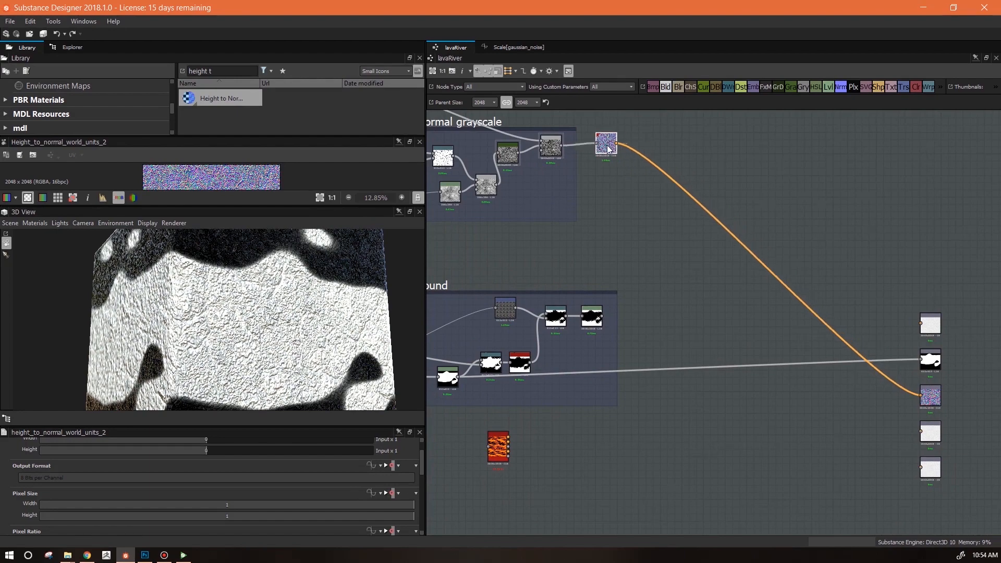
pyautogui.scroll(4, 334, 310)
pyautogui.keyDown('alt'); pyautogui.moveTo(326, 327); pyautogui.dragTo(265, 335); pyautogui.keyUp('alt')
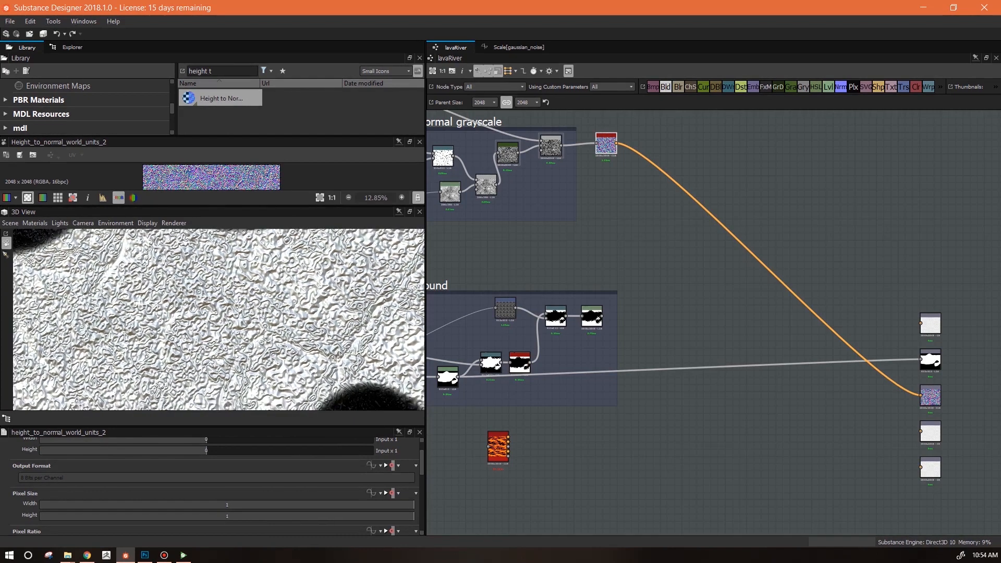
pyautogui.hotkey('alt', 'Tab')
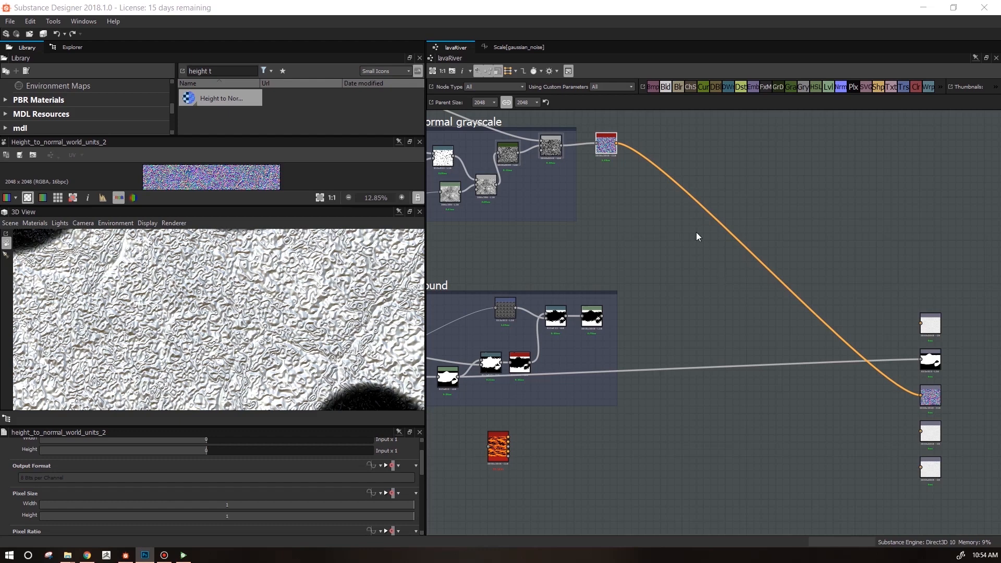
# Add an Invert Grayscale node fed by the last Warp node of the cracks frame, and enlarge the 2D preview
pyautogui.scroll(-5, 693, 239)
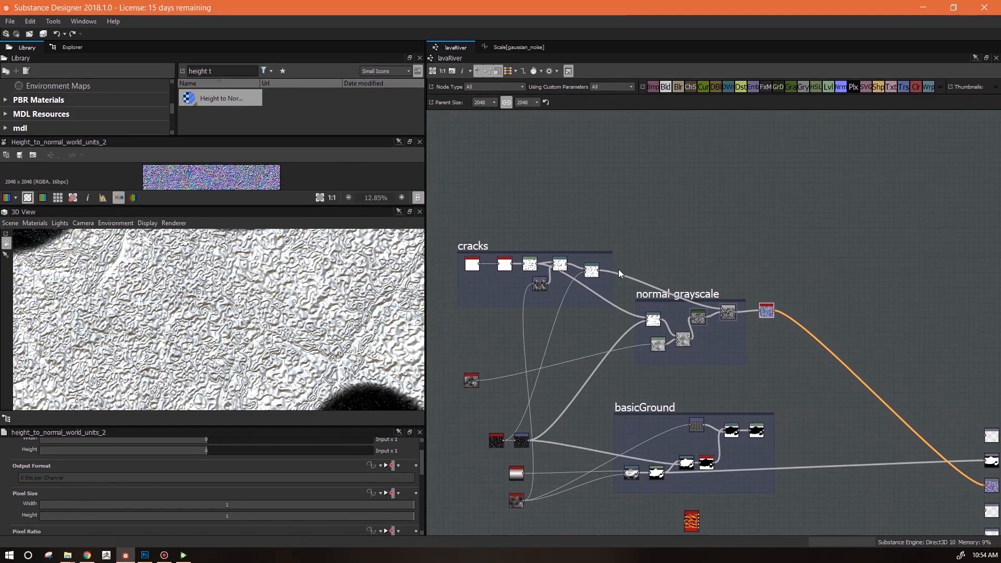
pyautogui.scroll(3, 549, 272)
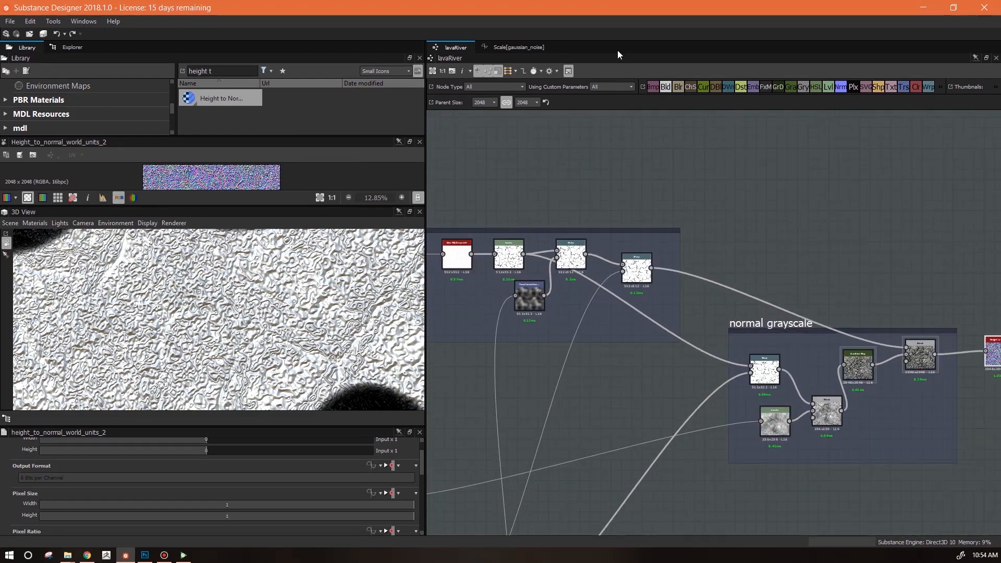
pyautogui.moveTo(211, 71); pyautogui.dragTo(170, 69)
pyautogui.write('inver')
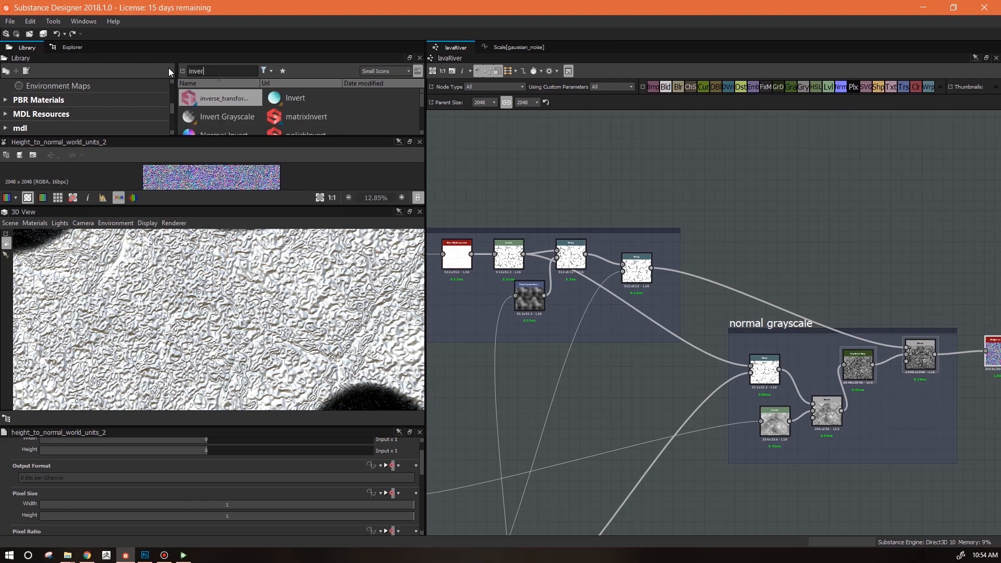
pyautogui.moveTo(221, 117); pyautogui.dragTo(774, 176)
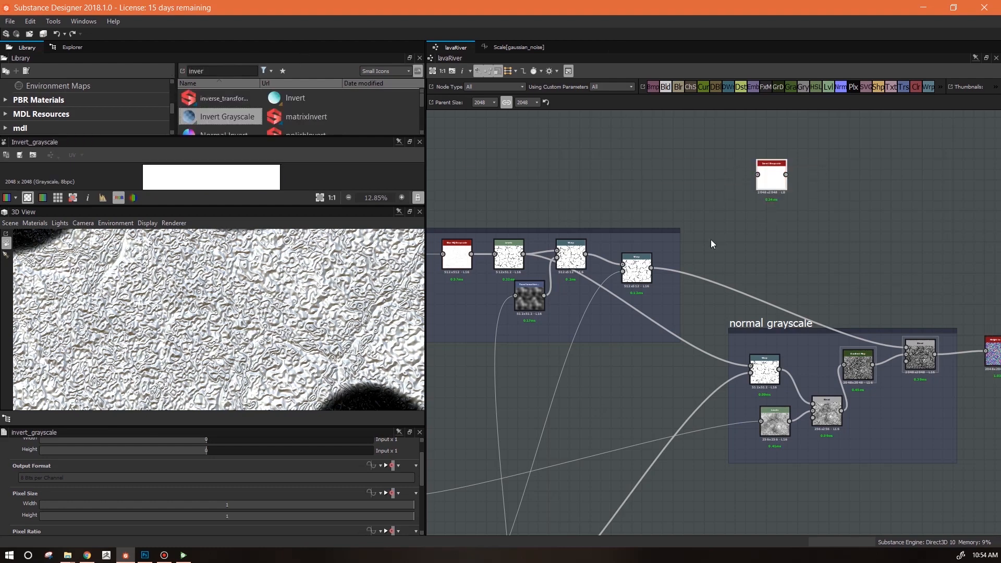
pyautogui.moveTo(653, 268); pyautogui.dragTo(769, 184)
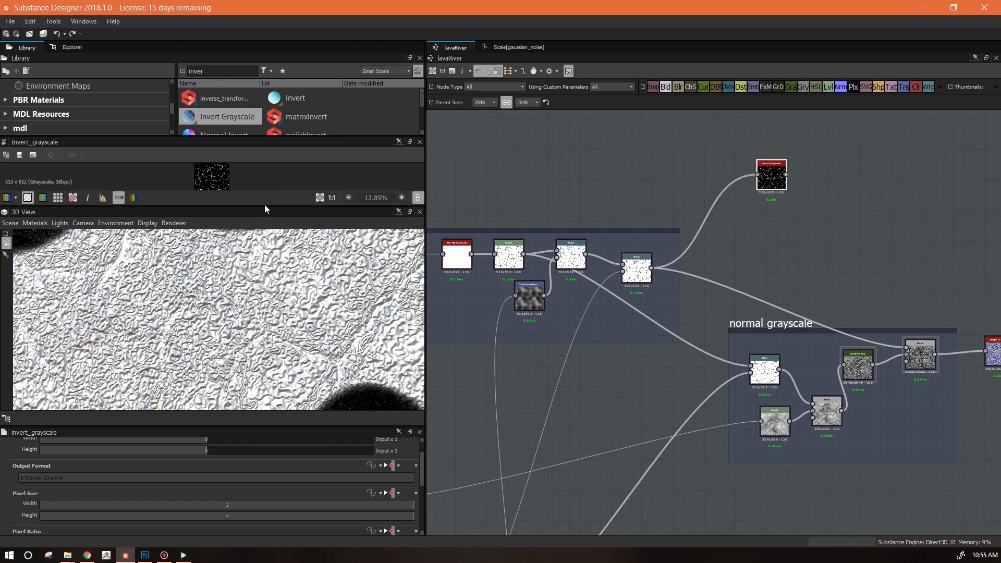
pyautogui.moveTo(264, 206); pyautogui.dragTo(230, 344)
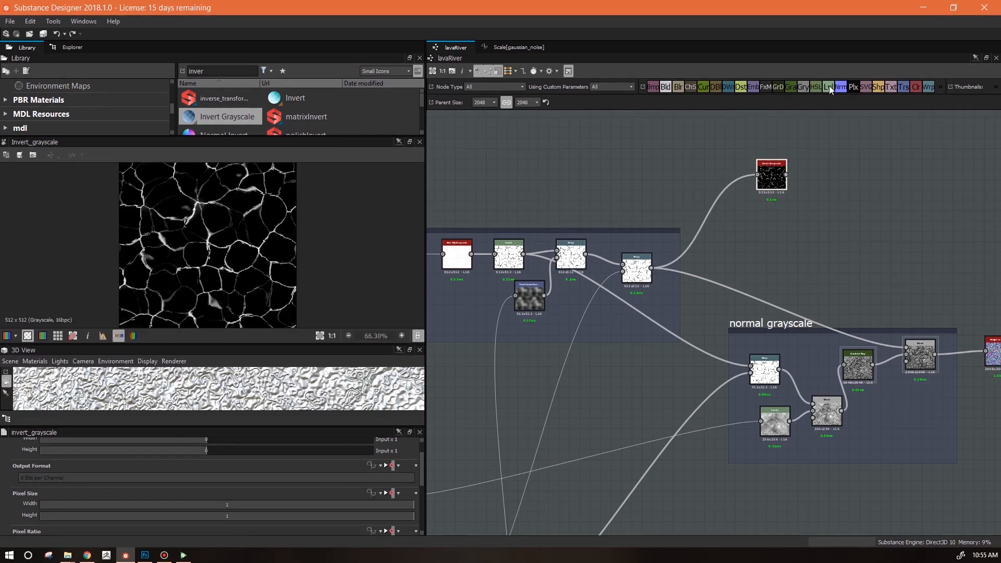
# Add a Levels node after the inverted cracks and narrow its input black and white points to thicken the white crack lines
pyautogui.moveTo(830, 90); pyautogui.dragTo(834, 174)
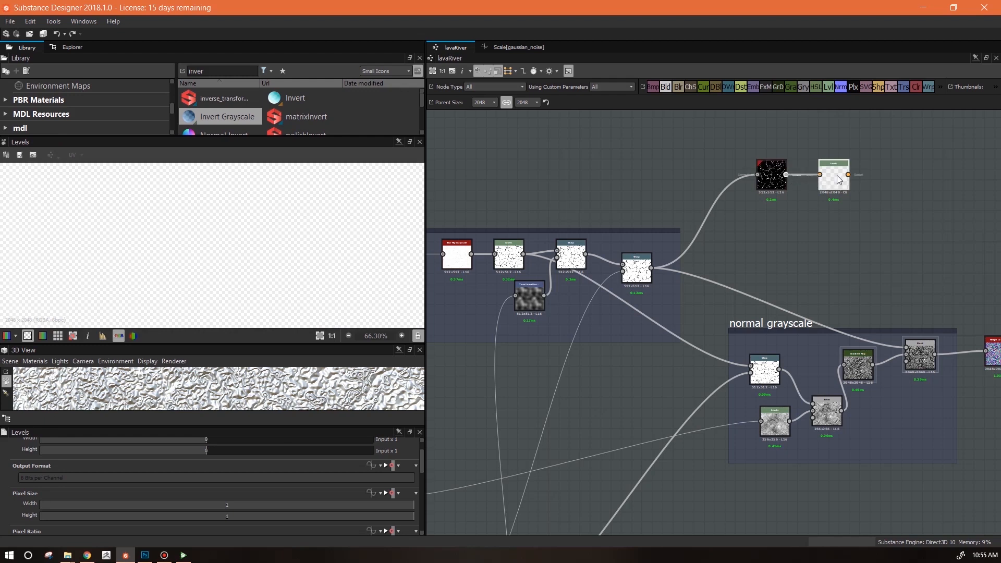
pyautogui.moveTo(421, 470); pyautogui.dragTo(123, 520)
pyautogui.moveTo(19, 480); pyautogui.dragTo(54, 480)
pyautogui.moveTo(406, 475); pyautogui.dragTo(174, 479)
pyautogui.moveTo(54, 479); pyautogui.dragTo(78, 479)
pyautogui.moveTo(175, 479); pyautogui.dragTo(116, 483)
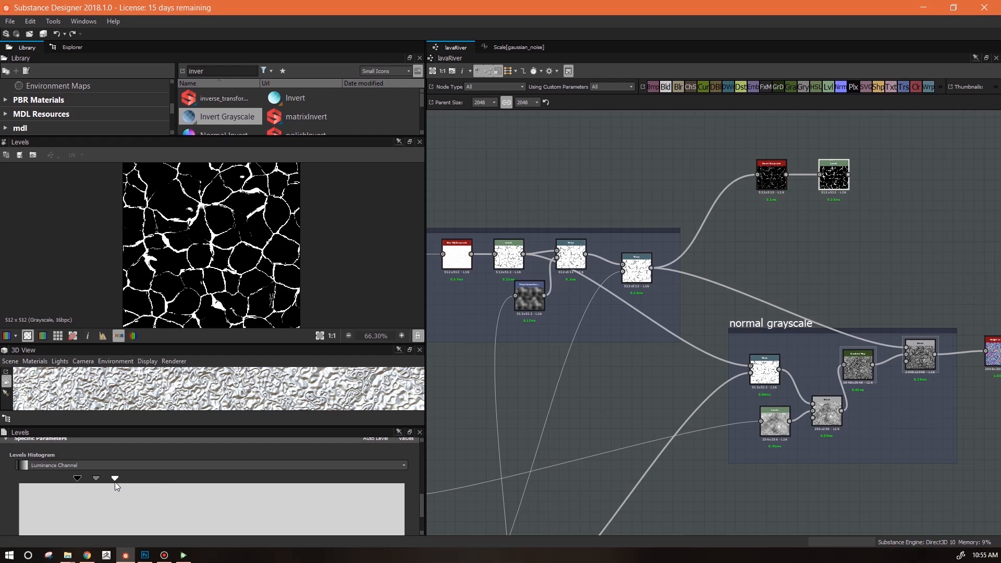
# Add a second Invert Grayscale node fed by the cloudy Levels node in the normal grayscale frame
pyautogui.scroll(-3, 788, 326)
pyautogui.moveTo(226, 116); pyautogui.dragTo(778, 276)
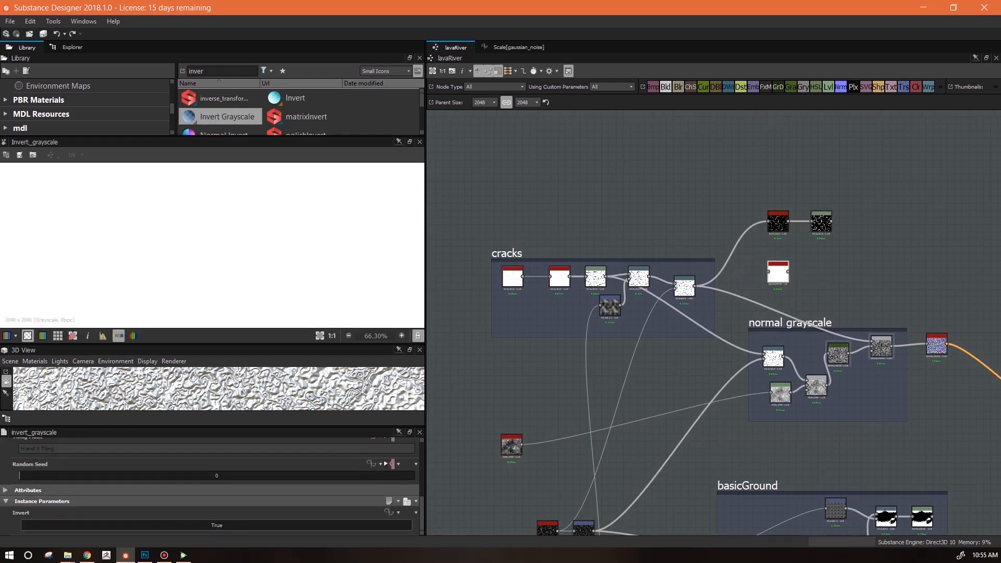
pyautogui.hotkey('alt', 'Tab')
pyautogui.moveTo(749, 443)
pyautogui.mouseDown(button='middle')
pyautogui.moveTo(734, 316)
pyautogui.moveTo(755, 431)
pyautogui.mouseUp(button='middle')
pyautogui.moveTo(750, 388); pyautogui.dragTo(734, 267)
pyautogui.click(753, 270)
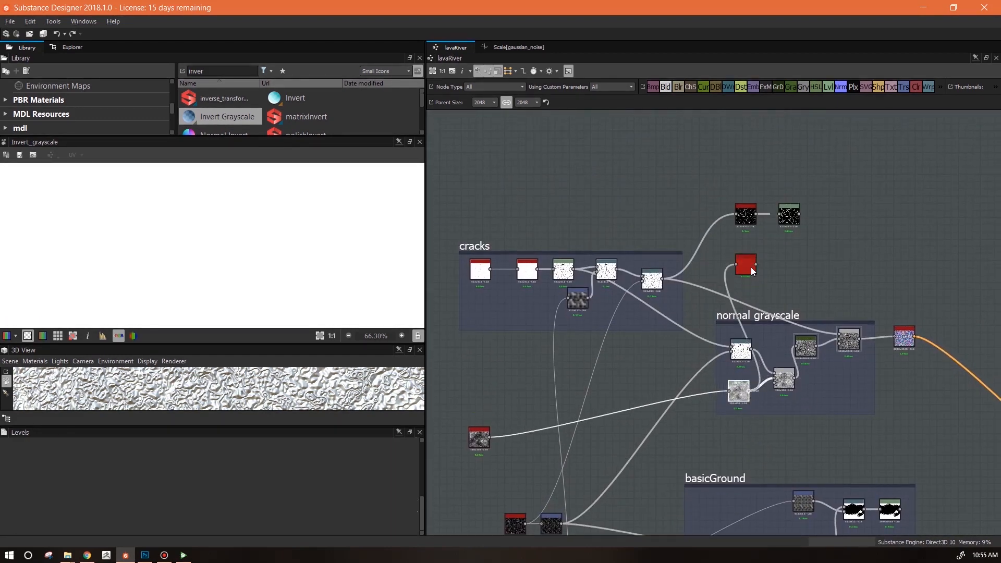
# Add a Blend node using the crack Levels as foreground and the second Invert Grayscale as opacity, and preview it
pyautogui.scroll(3, 757, 309)
pyautogui.moveTo(751, 251); pyautogui.dragTo(685, 386, button='middle')
pyautogui.moveTo(683, 114); pyautogui.dragTo(861, 258)
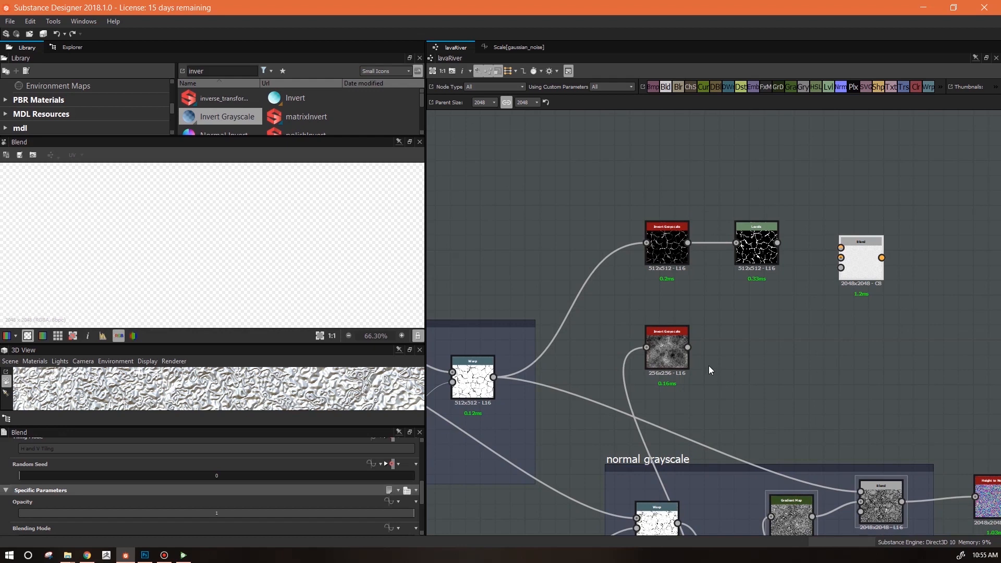
pyautogui.click(756, 248)
pyautogui.doubleClick(756, 248)
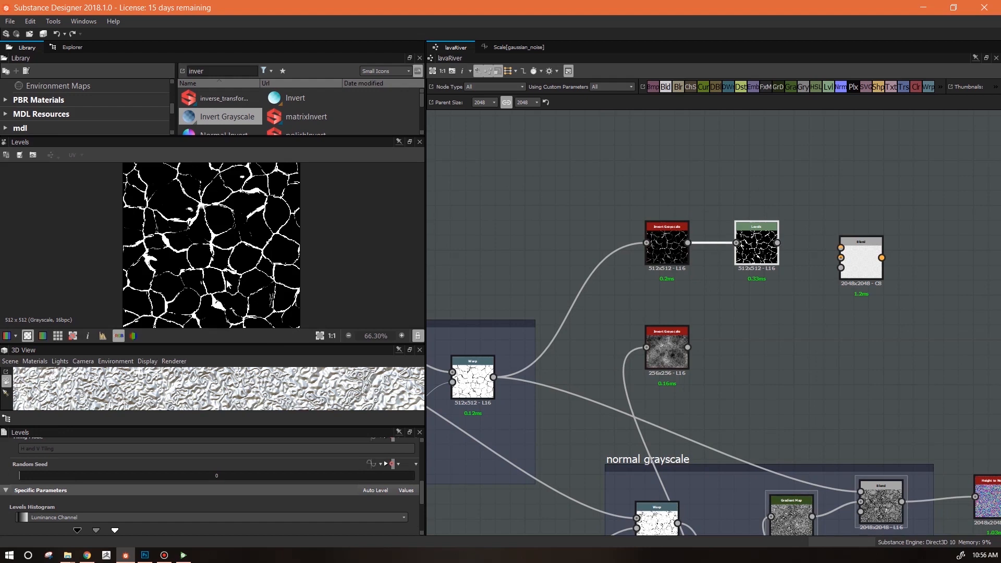
pyautogui.moveTo(683, 354); pyautogui.dragTo(728, 346)
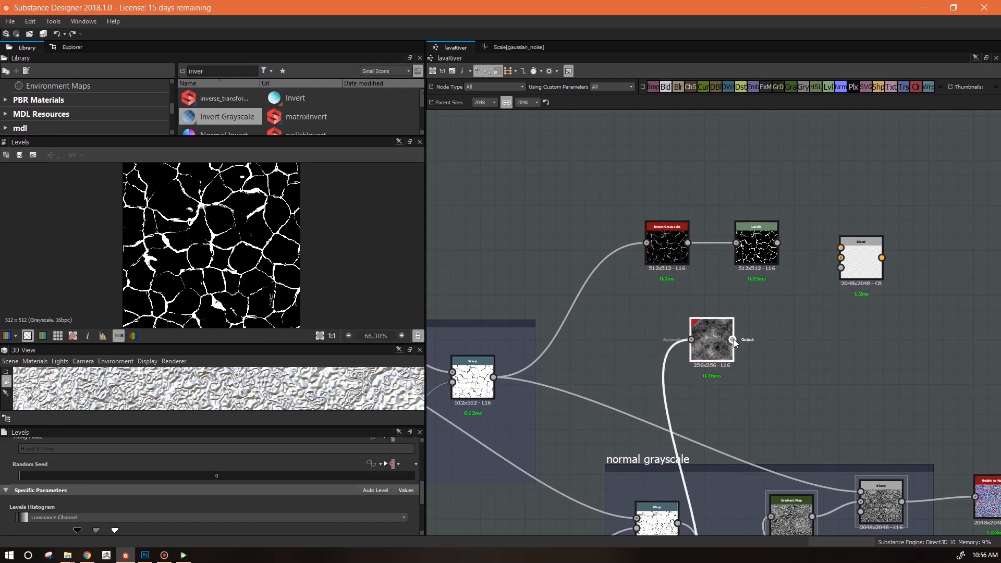
pyautogui.moveTo(731, 339); pyautogui.dragTo(841, 267)
pyautogui.moveTo(777, 243); pyautogui.dragTo(840, 248)
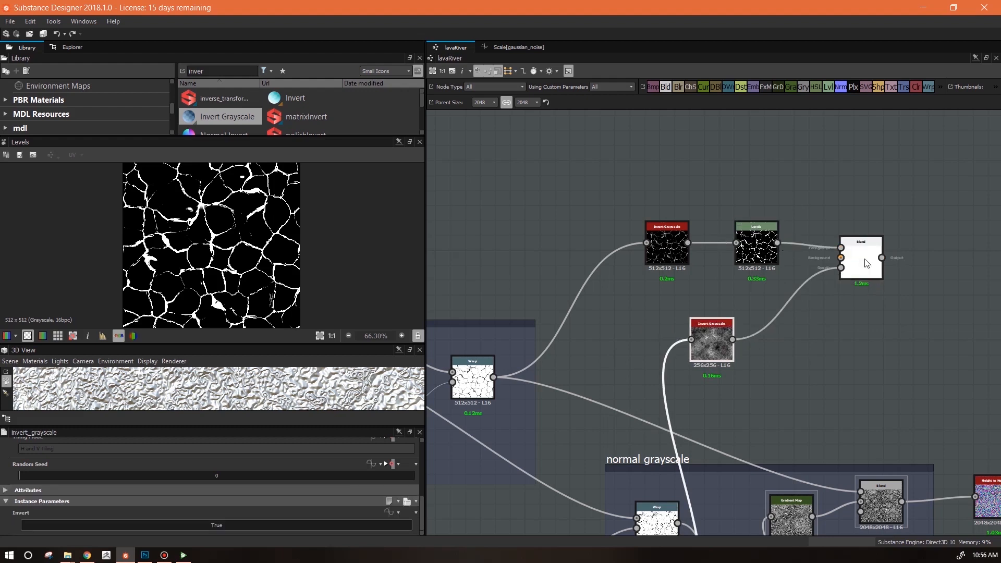
pyautogui.doubleClick(860, 258)
pyautogui.scroll(-5, 271, 279)
pyautogui.moveTo(277, 278); pyautogui.dragTo(233, 275, button='middle')
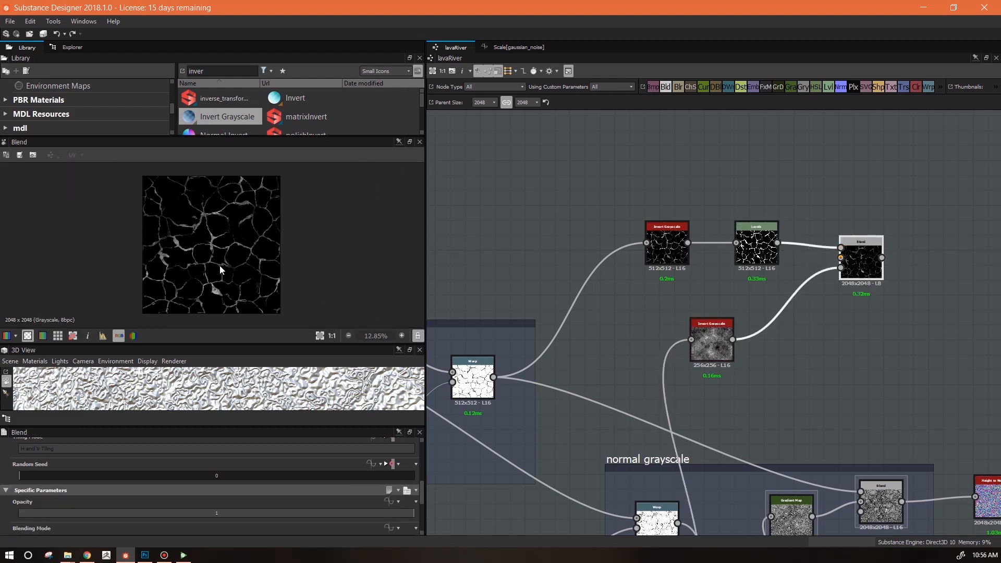
pyautogui.scroll(2, 220, 269)
pyautogui.scroll(2, 233, 265)
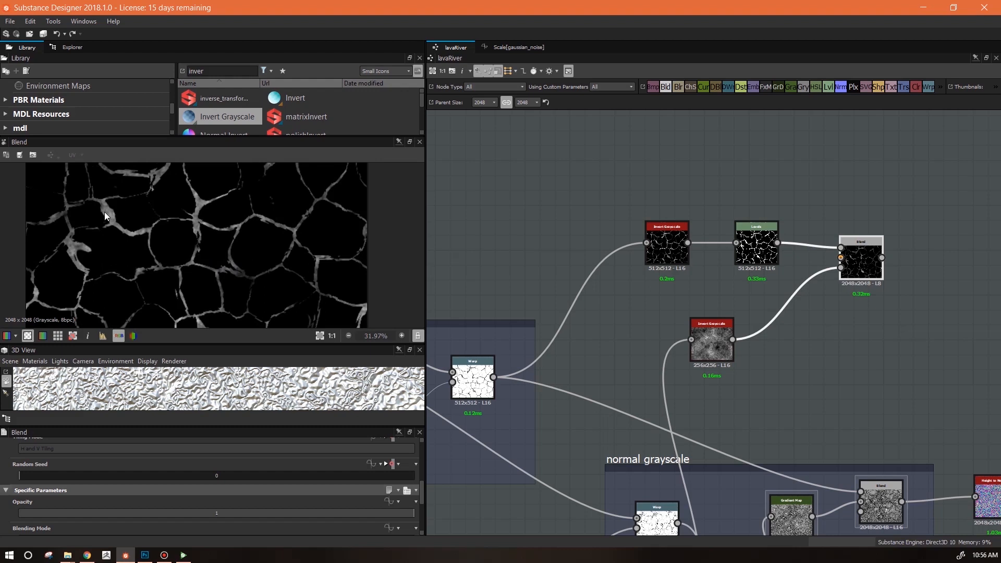
# Insert a Levels node between the second Invert Grayscale and the Blend's opacity input, keeping the Blend in the preview
pyautogui.moveTo(714, 337); pyautogui.dragTo(670, 338)
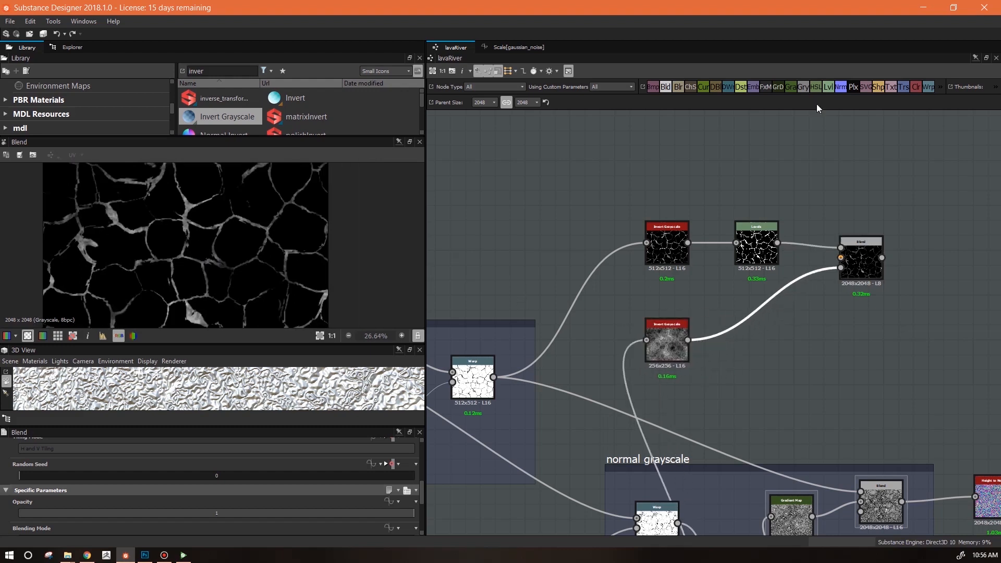
pyautogui.click(828, 86)
pyautogui.moveTo(787, 342); pyautogui.dragTo(762, 336)
pyautogui.doubleClick(871, 263)
# Narrow the opacity Levels node's input black and white points to give the mask strong contrast
pyautogui.click(749, 336)
pyautogui.scroll(-2, 219, 487)
pyautogui.moveTo(21, 475); pyautogui.dragTo(78, 476)
pyautogui.moveTo(404, 473); pyautogui.dragTo(257, 473)
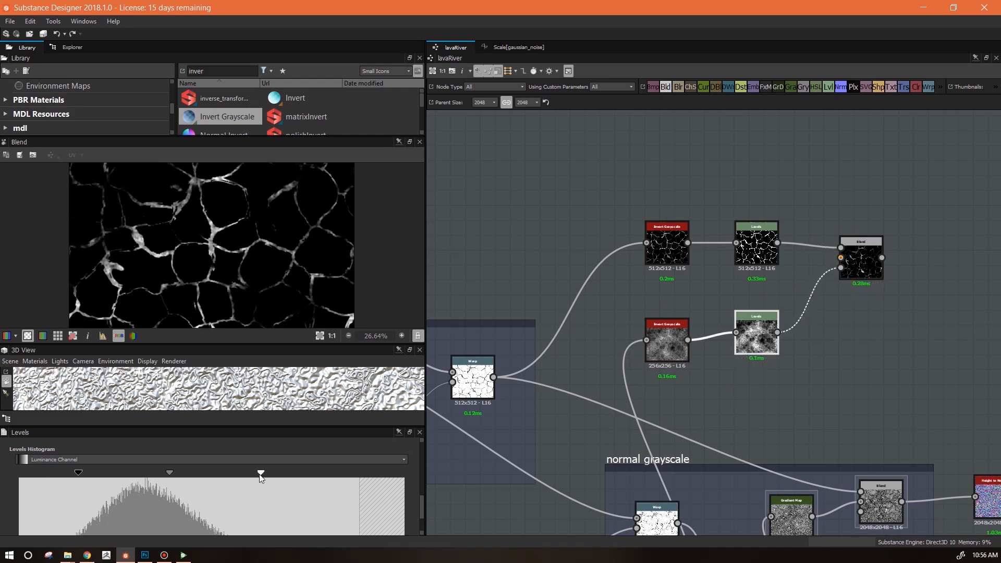
pyautogui.moveTo(80, 474); pyautogui.dragTo(100, 473)
pyautogui.scroll(-3, 247, 229)
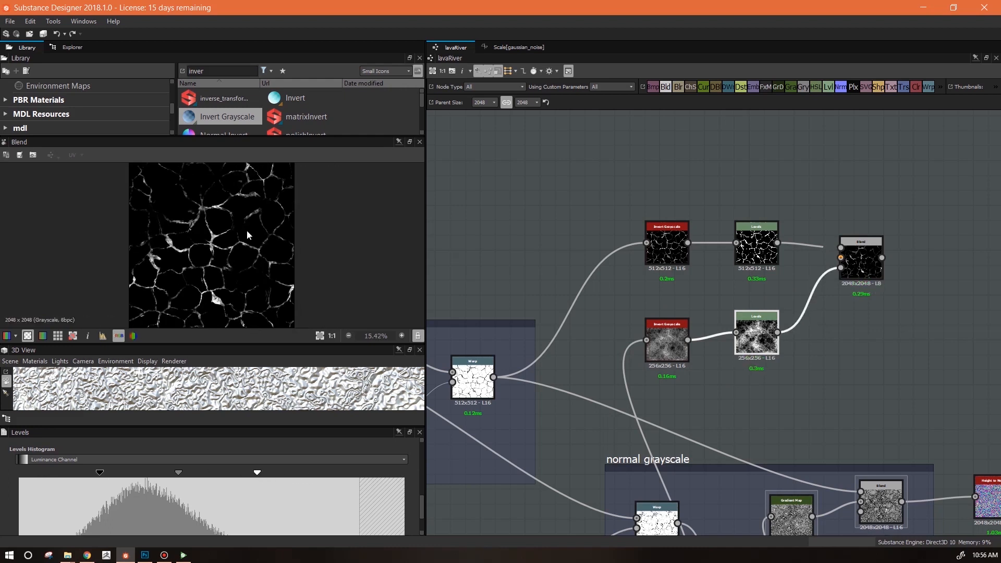
pyautogui.scroll(2, 242, 239)
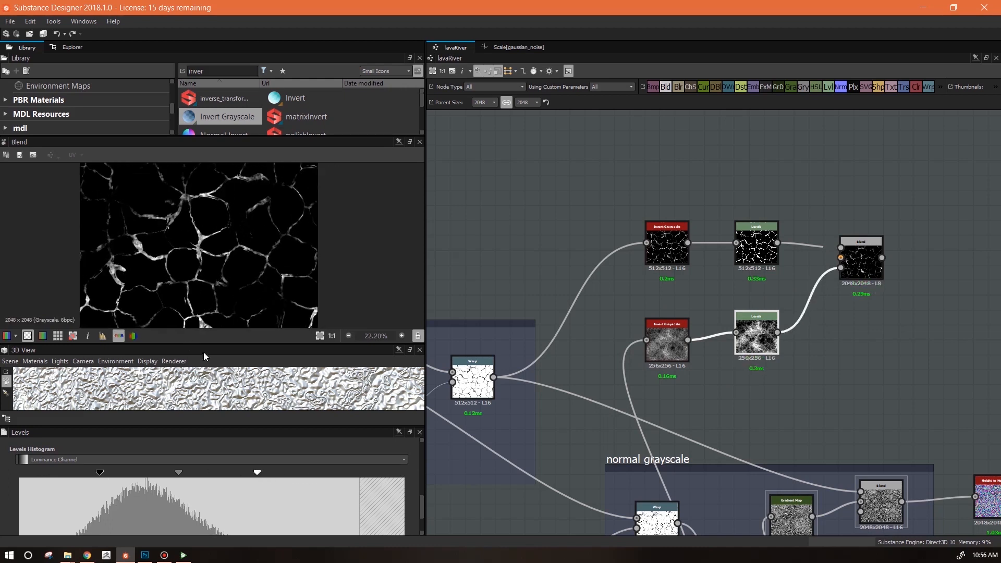
pyautogui.moveTo(257, 473); pyautogui.dragTo(209, 474)
pyautogui.moveTo(98, 473); pyautogui.dragTo(111, 473)
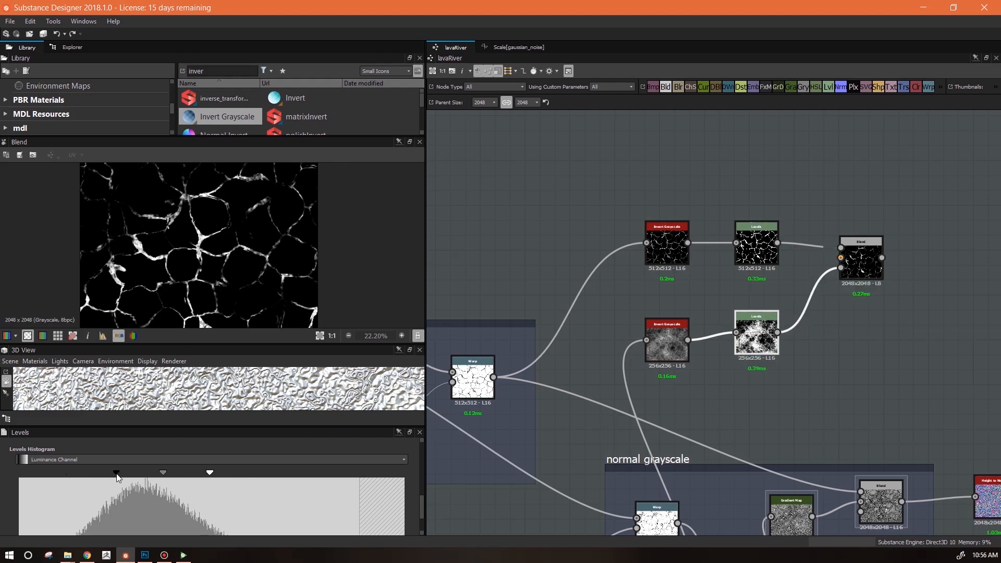
# Line the Blend node up with the crack nodes and connect its output to a new Invert Grayscale node
pyautogui.scroll(2, 867, 259)
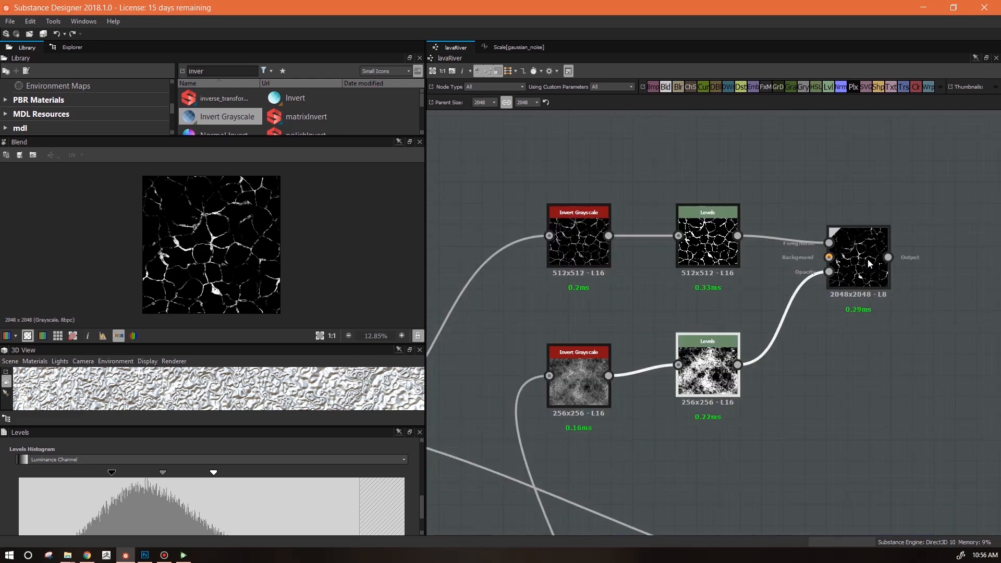
pyautogui.moveTo(865, 241); pyautogui.dragTo(865, 219)
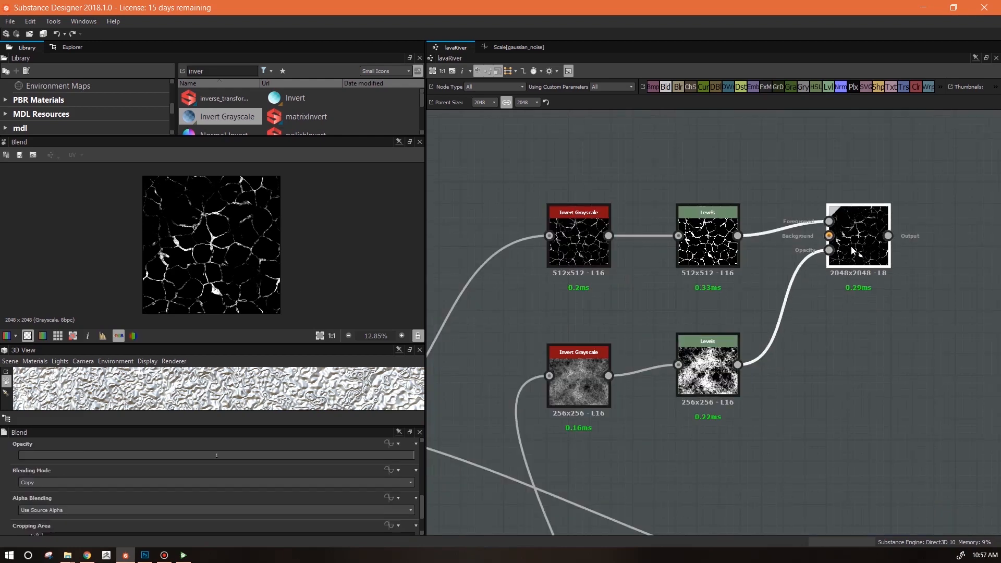
pyautogui.moveTo(892, 357); pyautogui.dragTo(665, 277, button='middle')
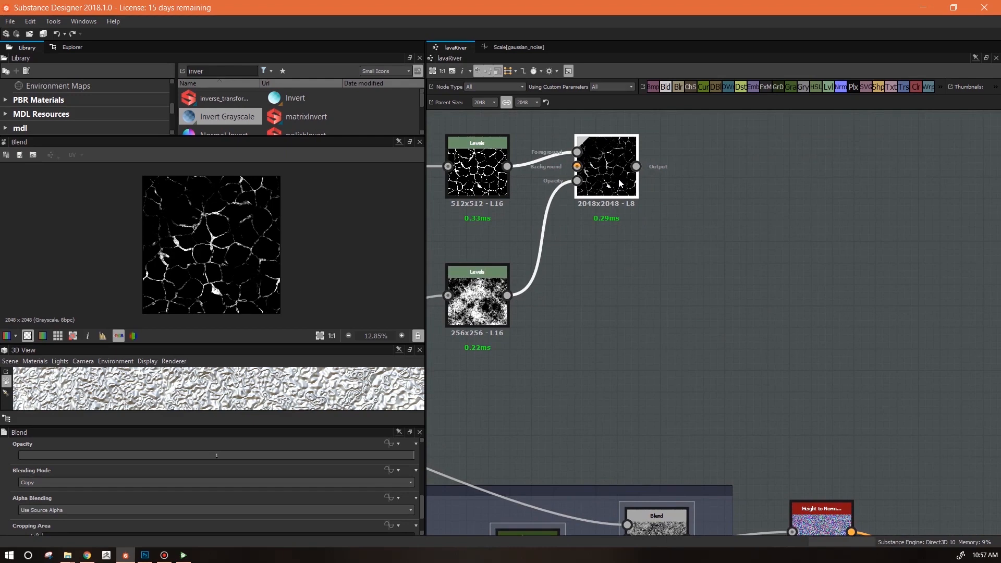
pyautogui.moveTo(618, 179); pyautogui.dragTo(618, 188)
pyautogui.scroll(-3, 657, 280)
pyautogui.moveTo(692, 311); pyautogui.dragTo(837, 303, button='middle')
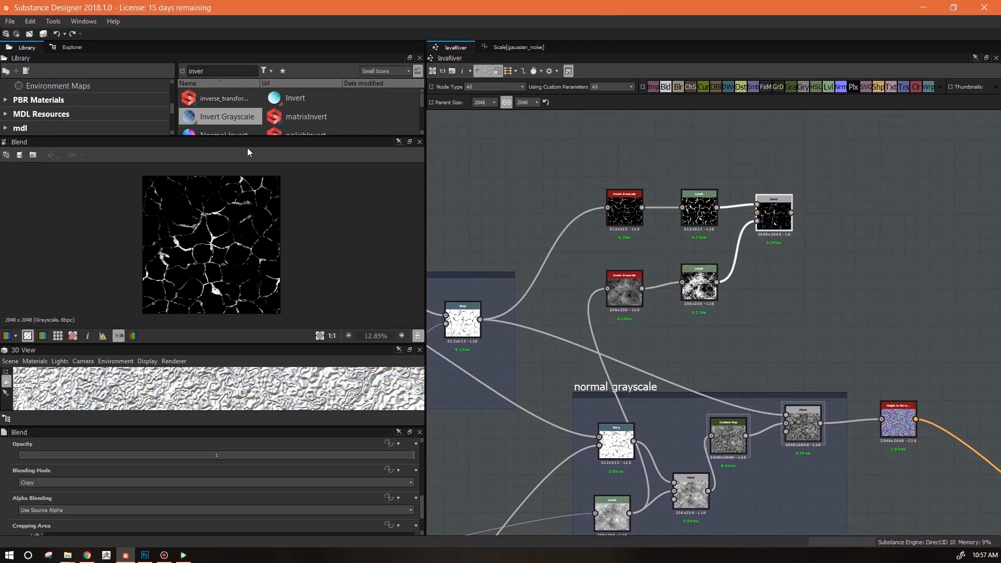
pyautogui.moveTo(227, 117); pyautogui.dragTo(825, 286)
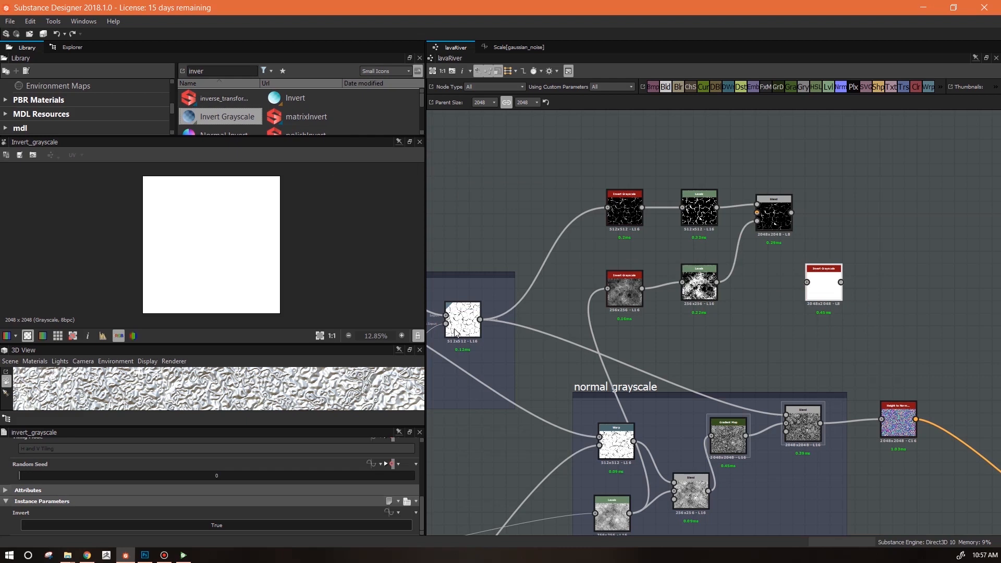
pyautogui.click(455, 332)
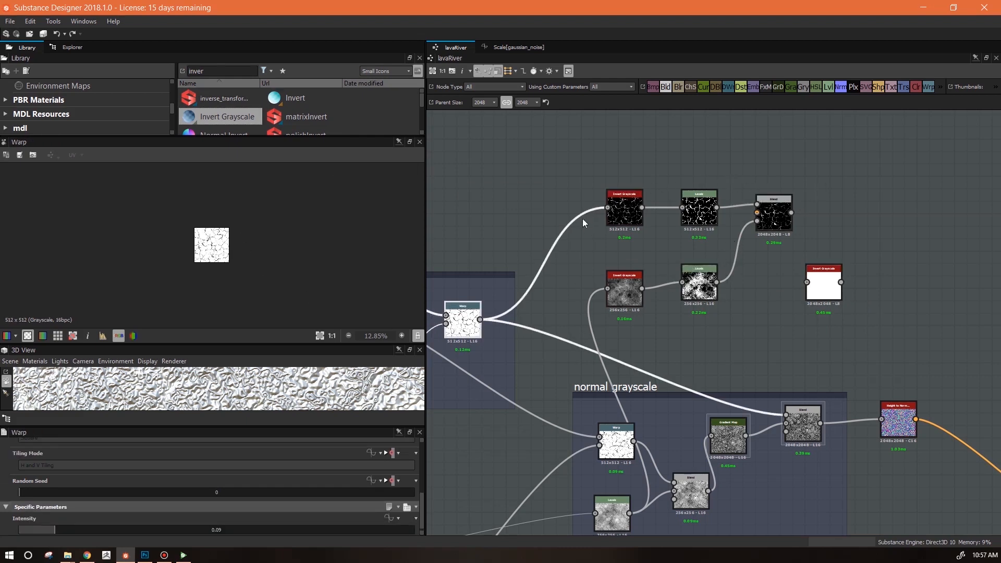
pyautogui.moveTo(791, 212); pyautogui.dragTo(827, 285)
pyautogui.click(828, 285)
pyautogui.scroll(2, 219, 268)
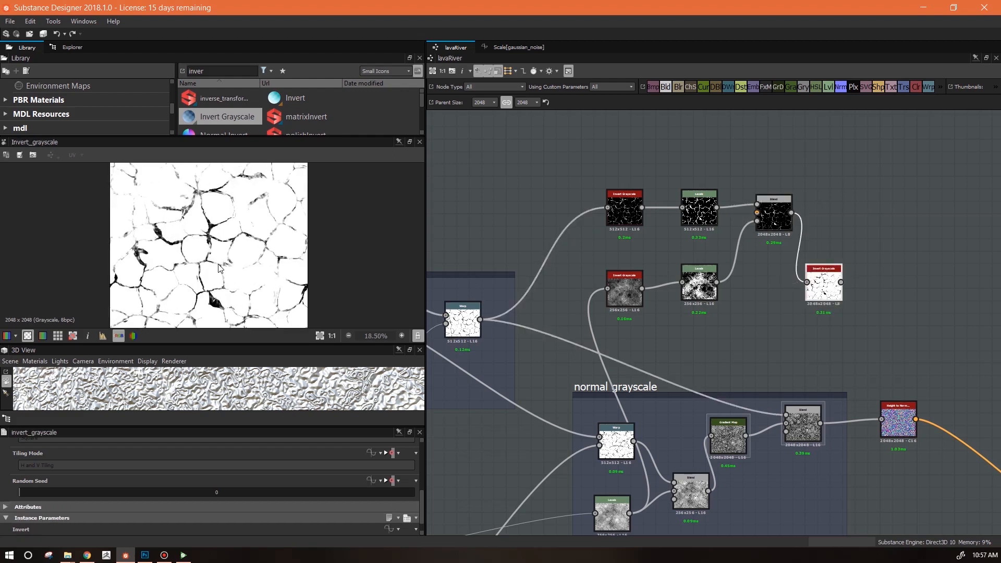
# Move the final Invert Grayscale and the two opacity nodes upward to compact the mask layout
pyautogui.moveTo(832, 292); pyautogui.dragTo(839, 268)
pyautogui.moveTo(617, 298); pyautogui.dragTo(623, 280)
pyautogui.moveTo(698, 287); pyautogui.dragTo(702, 278)
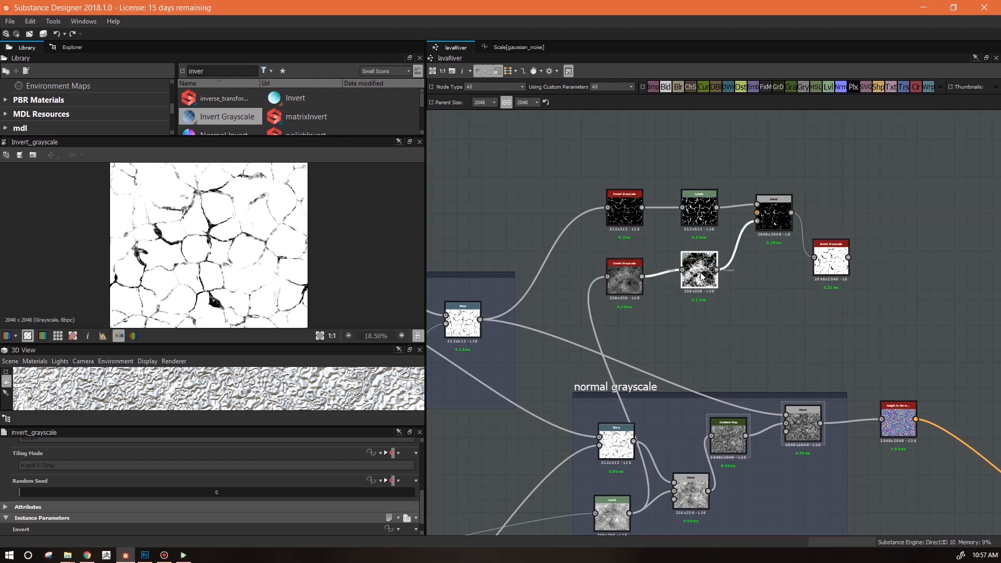
# Frame the six new mask nodes and title the frame rockEmissivesMask
pyautogui.scroll(-1, 740, 300)
pyautogui.moveTo(868, 329); pyautogui.dragTo(747, 283, button='middle')
pyautogui.scroll(-1, 759, 286)
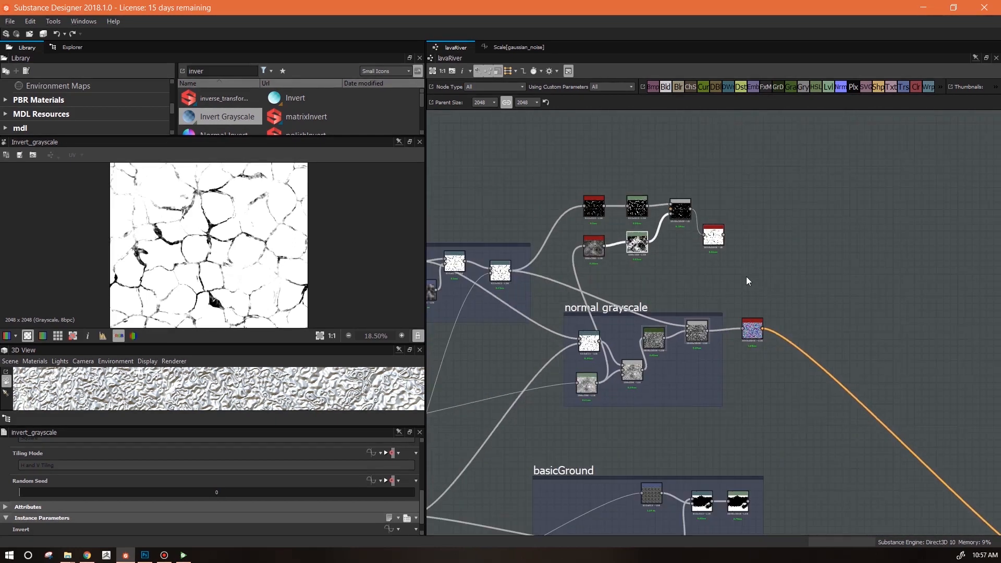
pyautogui.click(719, 240)
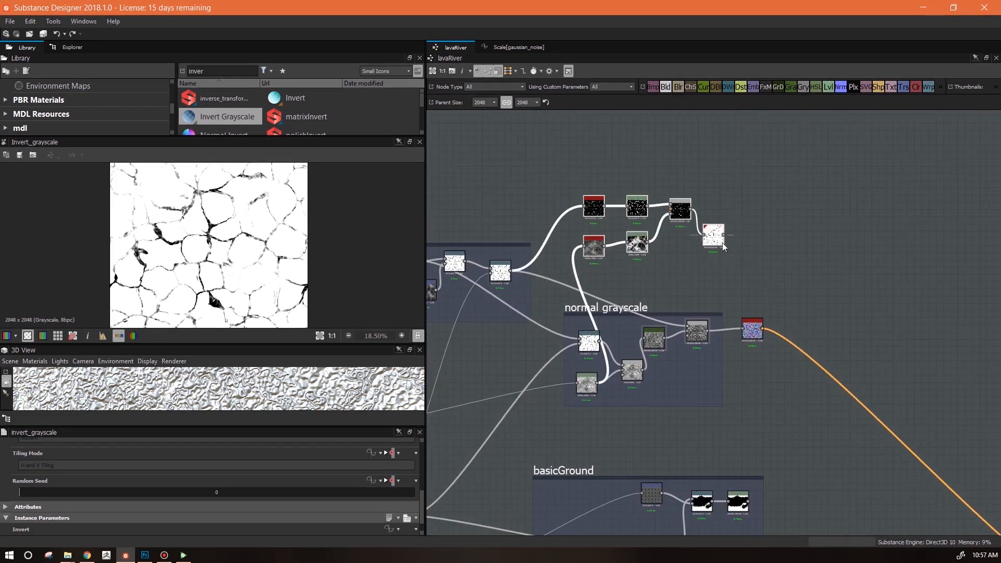
pyautogui.rightClick(706, 234)
pyautogui.click(730, 311)
pyautogui.moveTo(421, 502); pyautogui.dragTo(424, 474)
pyautogui.doubleClick(30, 459)
pyautogui.write('rockEmissivesMask')
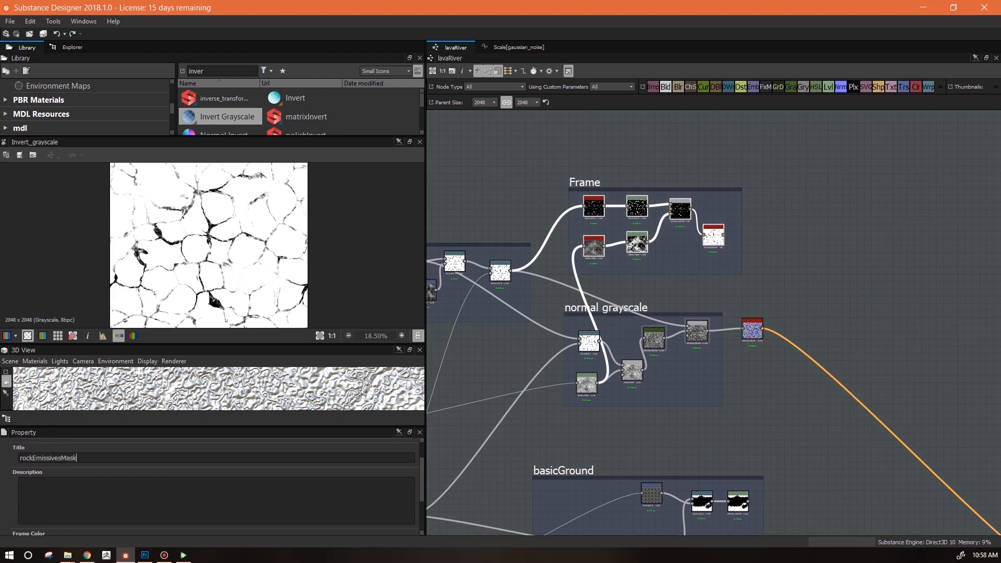
pyautogui.press('Return')
pyautogui.moveTo(862, 335); pyautogui.dragTo(739, 291, button='middle')
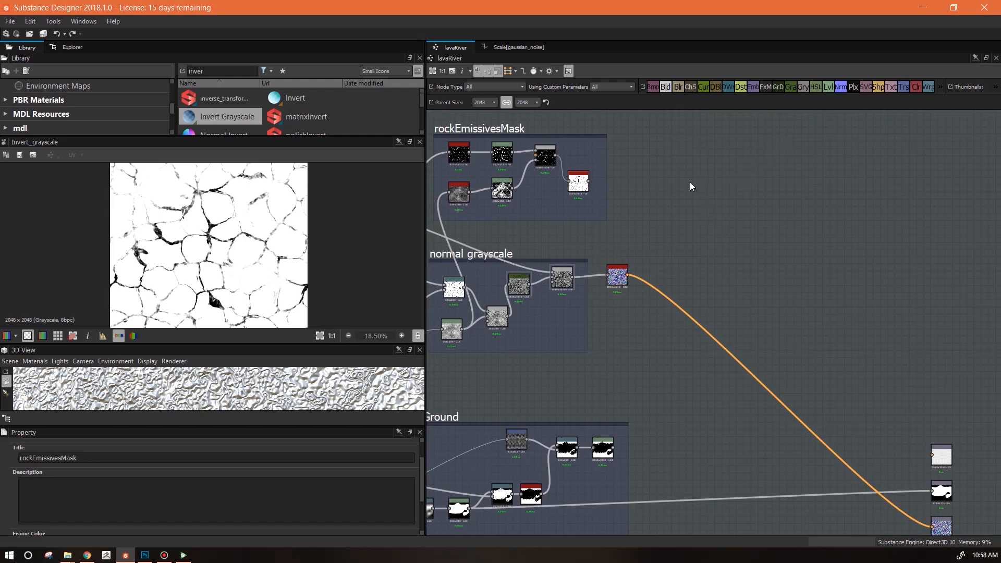
# Add a Blend node and connect the last basicGround Levels output to its background input
pyautogui.moveTo(799, 264); pyautogui.dragTo(809, 251)
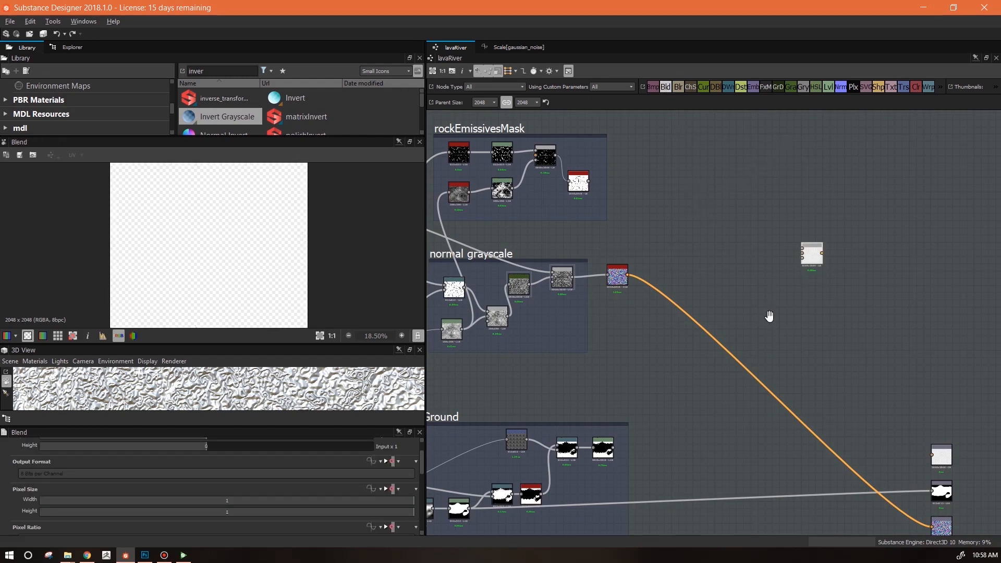
pyautogui.moveTo(665, 417); pyautogui.dragTo(765, 367, button='middle')
pyautogui.hotkey('alt', 'Tab')
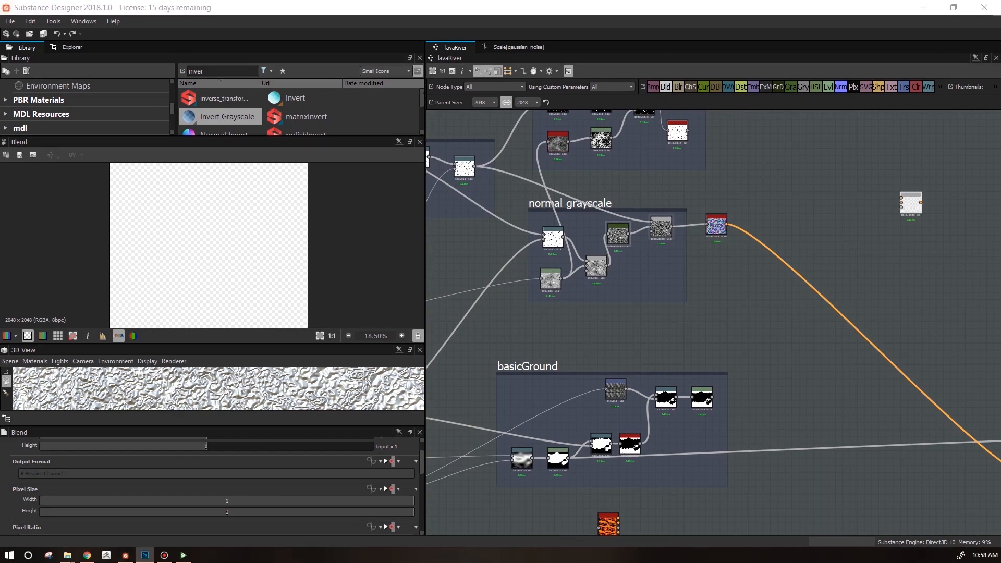
pyautogui.moveTo(712, 397); pyautogui.dragTo(869, 243)
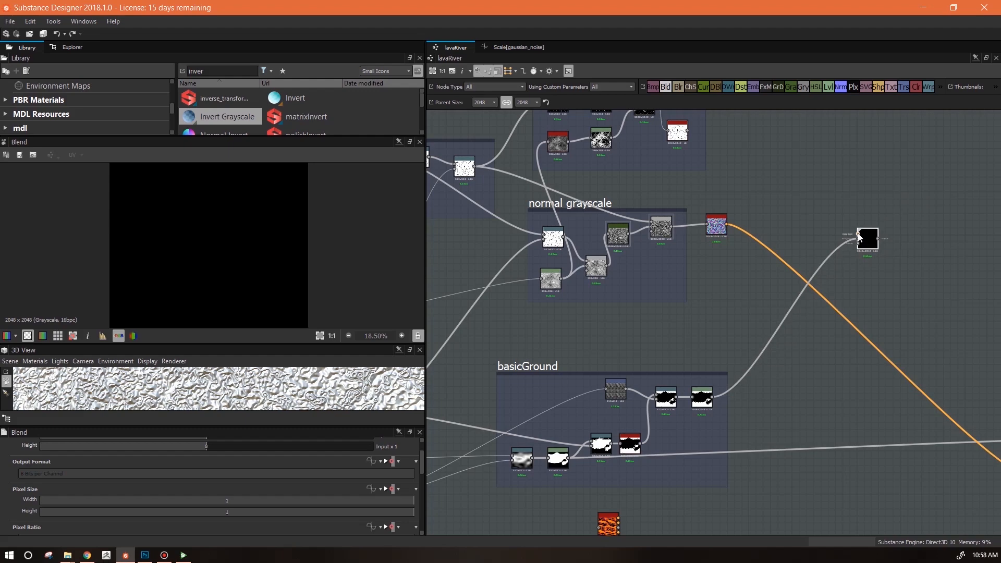
# Connect the normal grayscale frame's Warp output to the new Blend node's foreground input
pyautogui.scroll(-2, 799, 229)
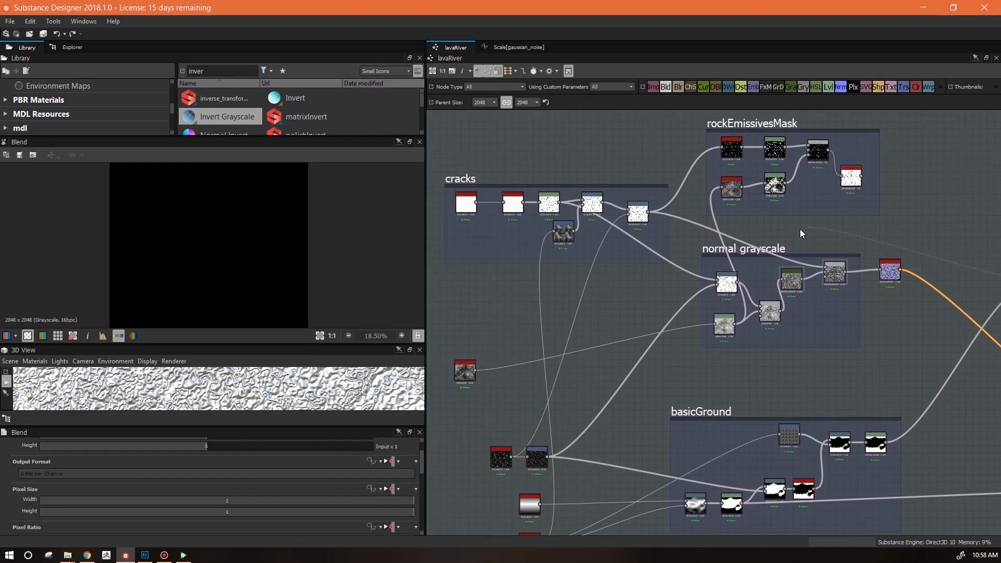
pyautogui.scroll(5, 786, 231)
pyautogui.scroll(4, 728, 307)
pyautogui.moveTo(730, 307); pyautogui.dragTo(637, 373)
pyautogui.scroll(-4, 641, 365)
pyautogui.scroll(4, 750, 289)
pyautogui.scroll(-5, 749, 290)
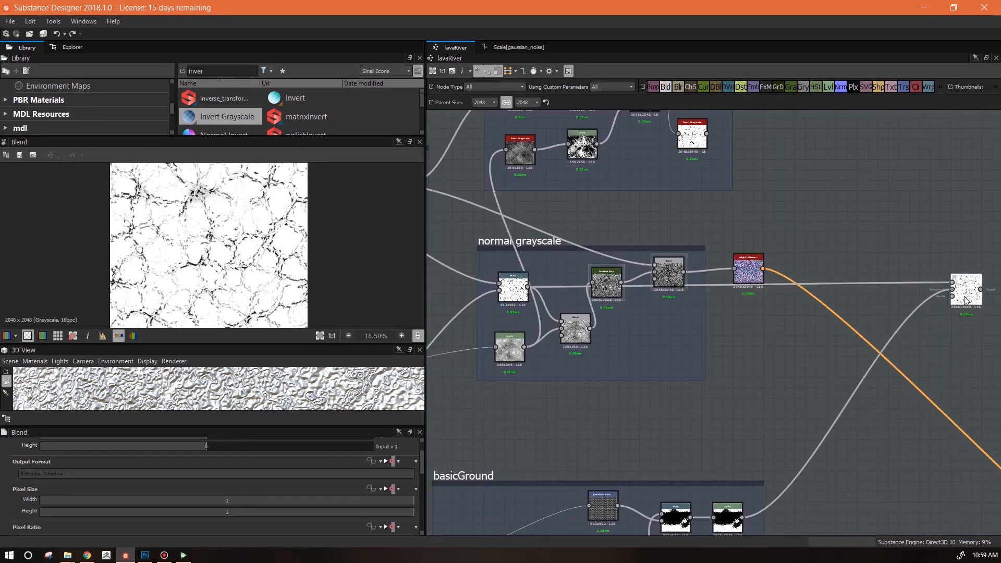
# Set the new Blend node's blending mode to Min (Darken)
pyautogui.scroll(-5, 421, 483)
pyautogui.click(305, 462)
pyautogui.click(251, 522)
# Add a second Blend node after the first and connect the first Blend and the rockEmissivesMask output to it
pyautogui.moveTo(875, 318); pyautogui.dragTo(635, 347, button='middle')
pyautogui.moveTo(731, 328); pyautogui.dragTo(648, 328)
pyautogui.moveTo(665, 87); pyautogui.dragTo(705, 329)
pyautogui.scroll(-3, 652, 409)
pyautogui.moveTo(652, 409); pyautogui.dragTo(821, 435, button='middle')
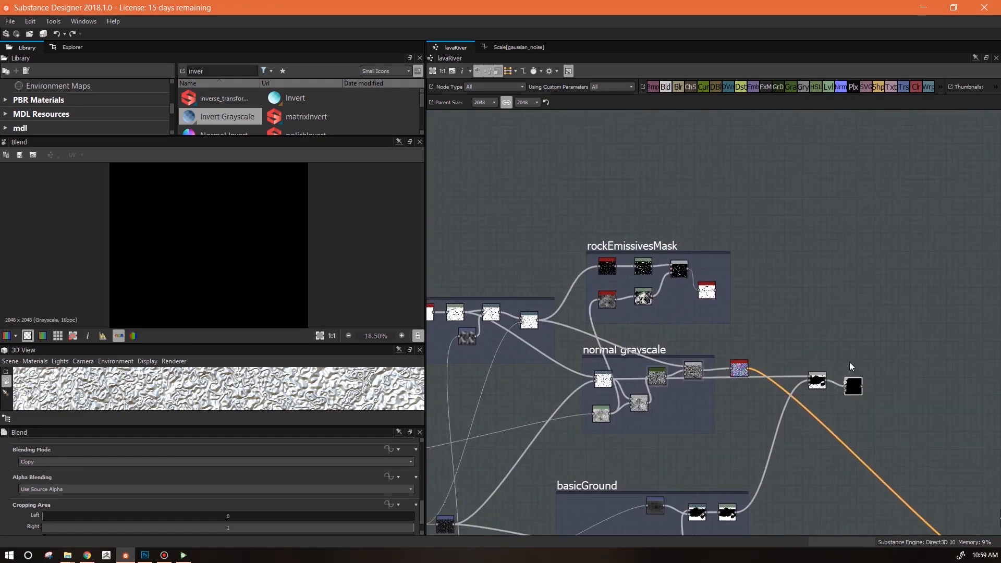
pyautogui.moveTo(717, 291); pyautogui.dragTo(810, 374)
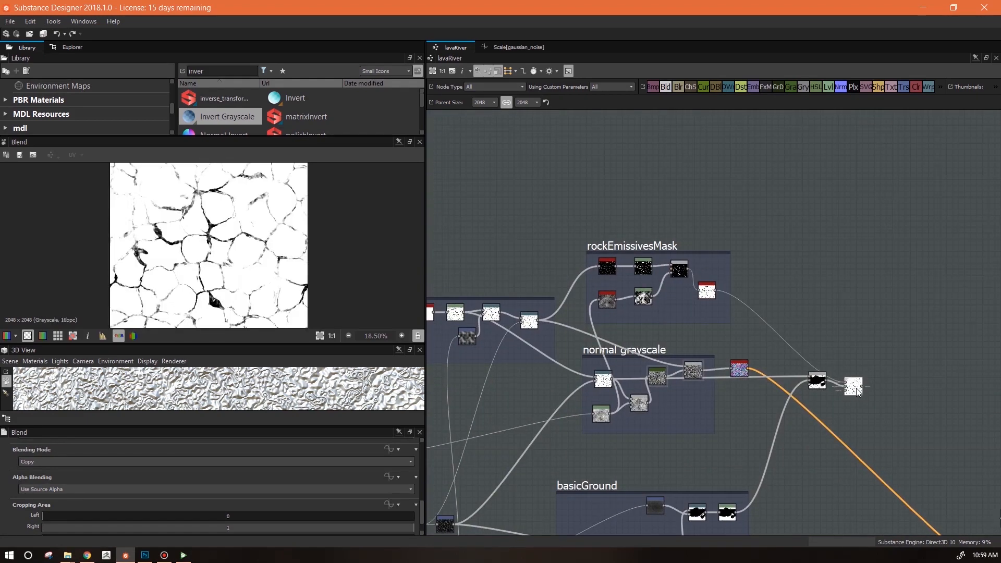
pyautogui.scroll(-1, 200, 499)
pyautogui.moveTo(242, 214); pyautogui.dragTo(245, 267, button='middle')
pyautogui.scroll(2, 246, 268)
pyautogui.scroll(-1, 245, 268)
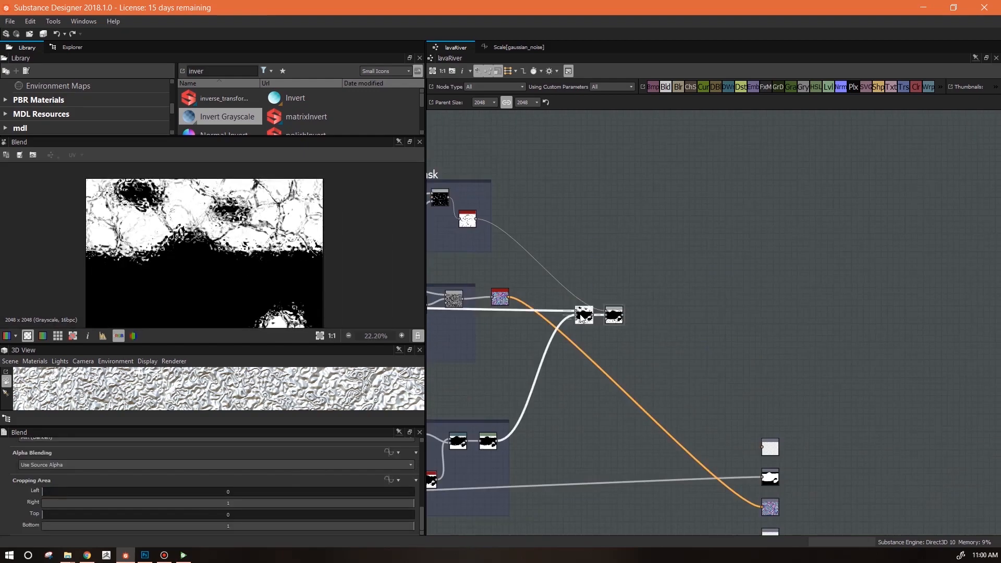
# Move the two new Blend nodes below the basicGround level and connect the second one to the Height output
pyautogui.moveTo(657, 297); pyautogui.dragTo(668, 216, button='middle')
pyautogui.moveTo(626, 235); pyautogui.dragTo(608, 453)
pyautogui.moveTo(608, 452); pyautogui.dragTo(632, 319, button='middle')
pyautogui.scroll(4, 779, 335)
pyautogui.moveTo(641, 319); pyautogui.dragTo(818, 315)
# Enlarge the 3D view and examine the height detail on the preview mesh
pyautogui.moveTo(288, 344); pyautogui.dragTo(286, 147)
pyautogui.moveTo(311, 342); pyautogui.dragTo(333, 318)
pyautogui.scroll(-5, 292, 333)
pyautogui.moveTo(261, 333); pyautogui.dragTo(195, 395)
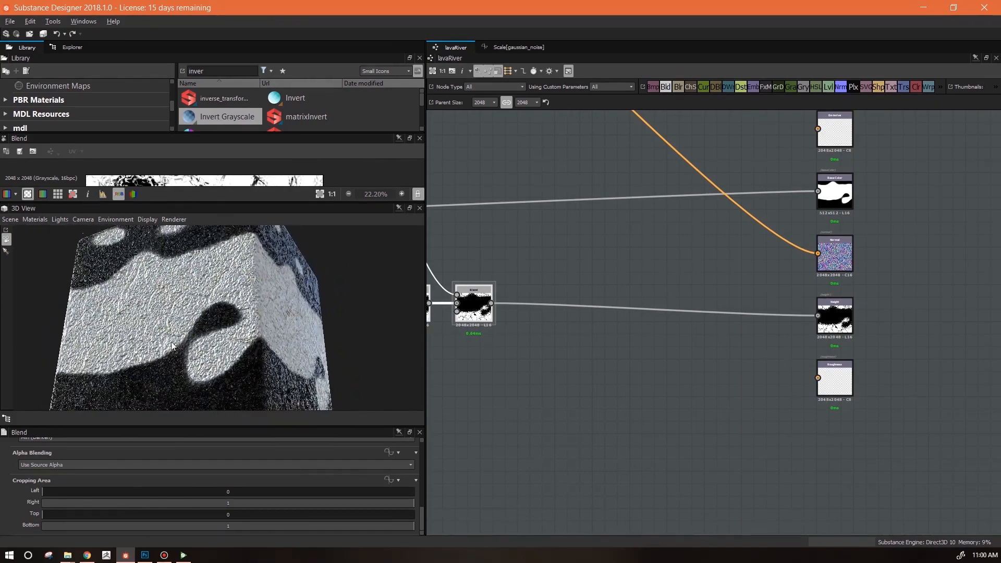
pyautogui.moveTo(195, 395); pyautogui.dragTo(96, 157, button='right')
pyautogui.moveTo(294, 319); pyautogui.dragTo(275, 294)
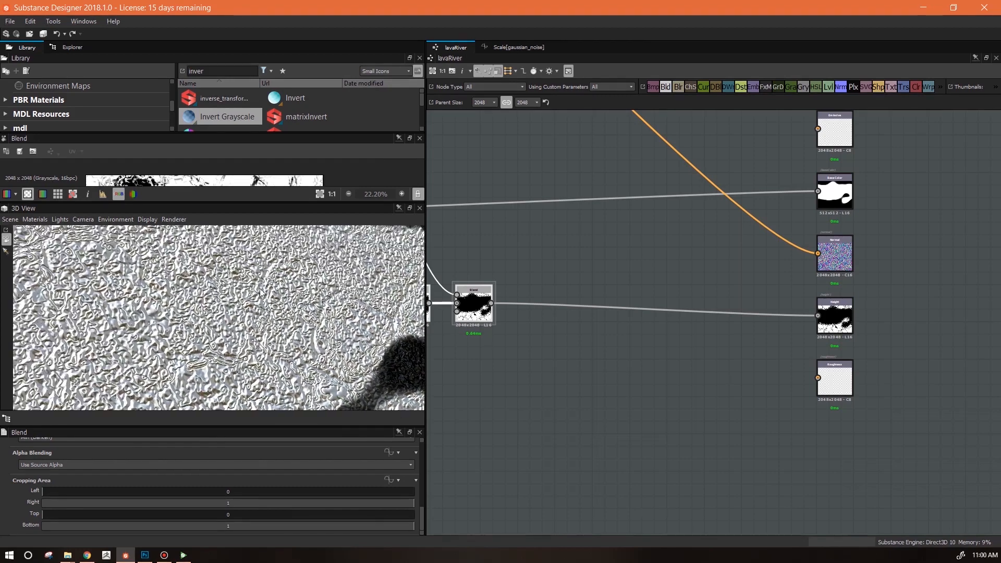
# Frame the two Blend nodes feeding the Height output and title the frame height
pyautogui.scroll(-1, 254, 313)
pyautogui.moveTo(581, 341); pyautogui.dragTo(733, 384, button='middle')
pyautogui.scroll(-1, 715, 345)
pyautogui.rightClick(647, 353)
pyautogui.click(705, 417)
pyautogui.write('height')
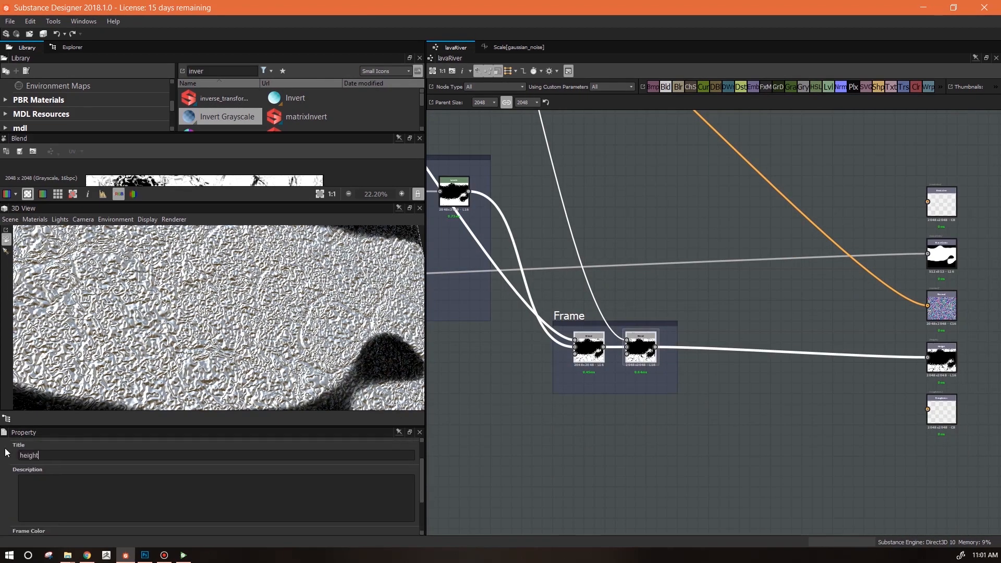
pyautogui.click(625, 425)
# Move the height frame lower and shift the Height to Normal node farther away from the normal grayscale frame
pyautogui.scroll(-2, 637, 427)
pyautogui.moveTo(640, 428); pyautogui.dragTo(789, 475, button='middle')
pyautogui.moveTo(741, 390); pyautogui.dragTo(715, 435)
pyautogui.moveTo(747, 271); pyautogui.dragTo(589, 349, button='middle')
pyautogui.moveTo(513, 221); pyautogui.dragTo(577, 222)
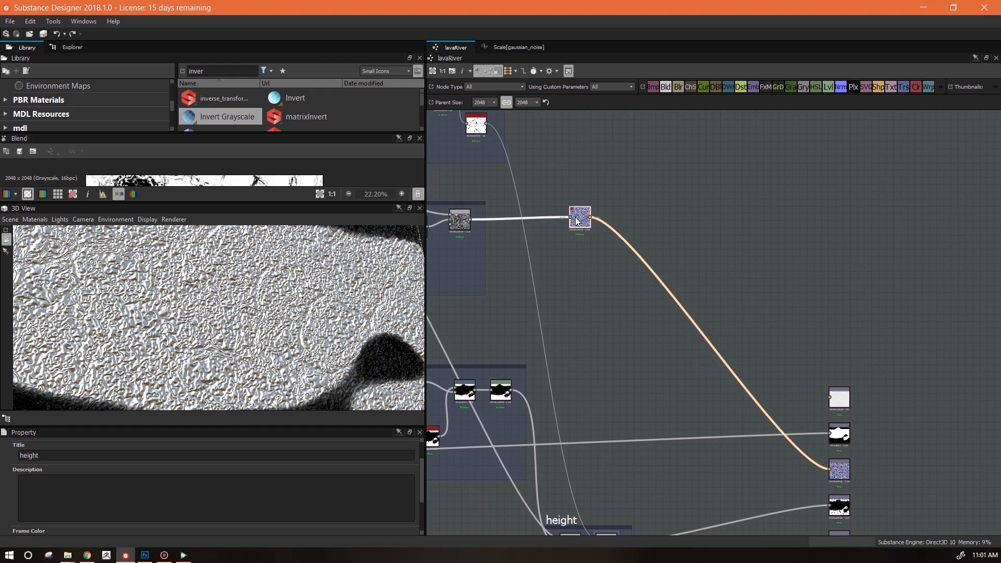
# Add a Blend node combining the existing Height to Normal node with a new one fed by the height frame's last Blend
pyautogui.moveTo(664, 232); pyautogui.dragTo(665, 231)
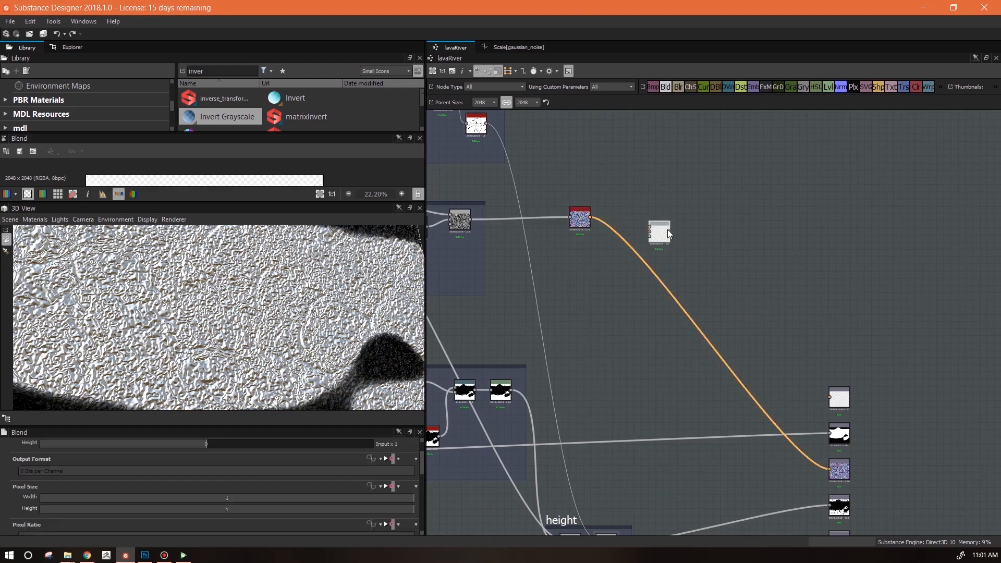
pyautogui.moveTo(686, 391); pyautogui.dragTo(785, 306, button='middle')
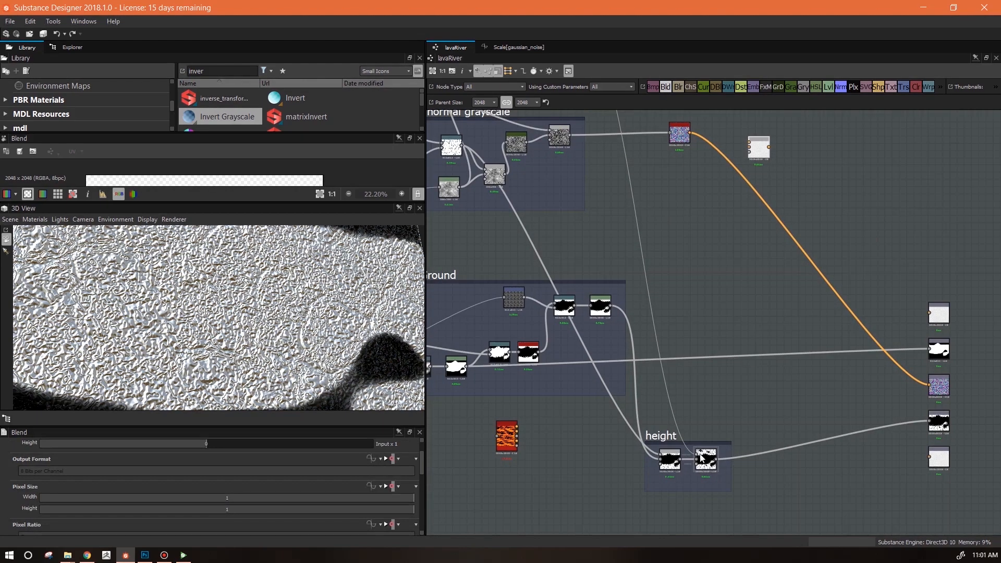
pyautogui.write('height t')
pyautogui.moveTo(221, 98); pyautogui.dragTo(715, 462)
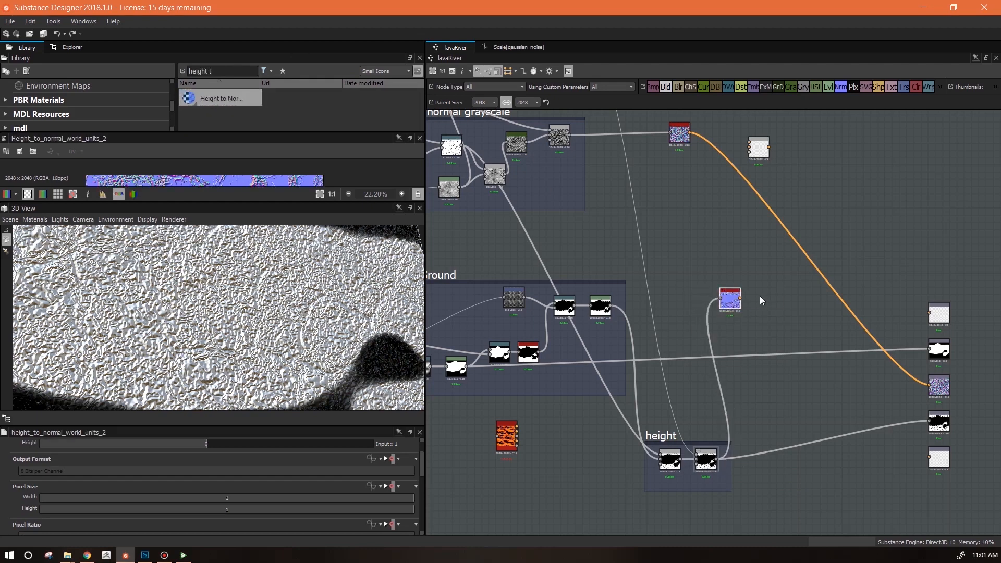
pyautogui.moveTo(731, 299); pyautogui.dragTo(738, 279)
pyautogui.moveTo(690, 133); pyautogui.dragTo(747, 277)
pyautogui.moveTo(736, 276); pyautogui.dragTo(689, 165)
# Set the normals Blend to Overlay mode and connect its output to the Normal output
pyautogui.doubleClick(761, 148)
pyautogui.moveTo(424, 466); pyautogui.dragTo(421, 505)
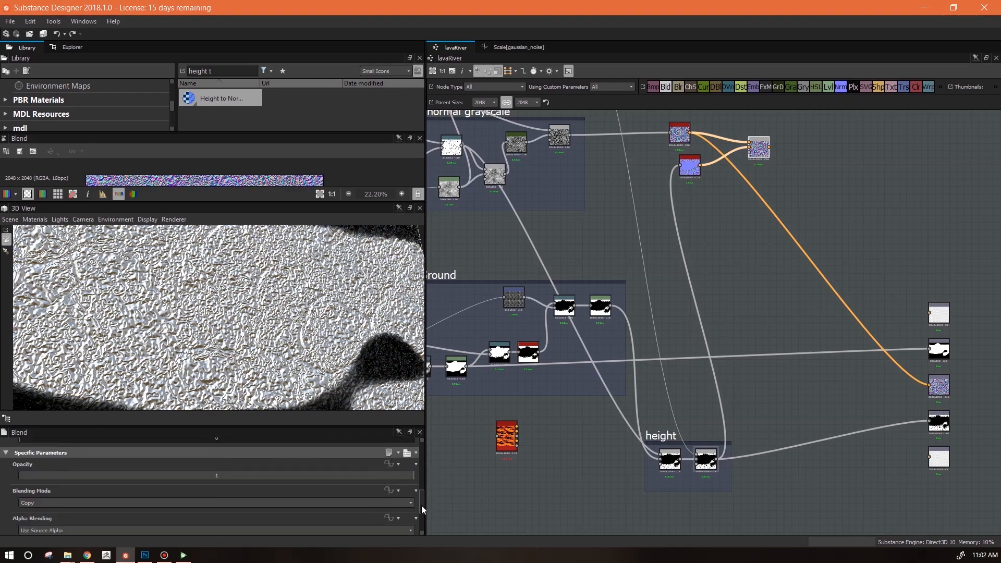
pyautogui.click(133, 502)
pyautogui.click(114, 476)
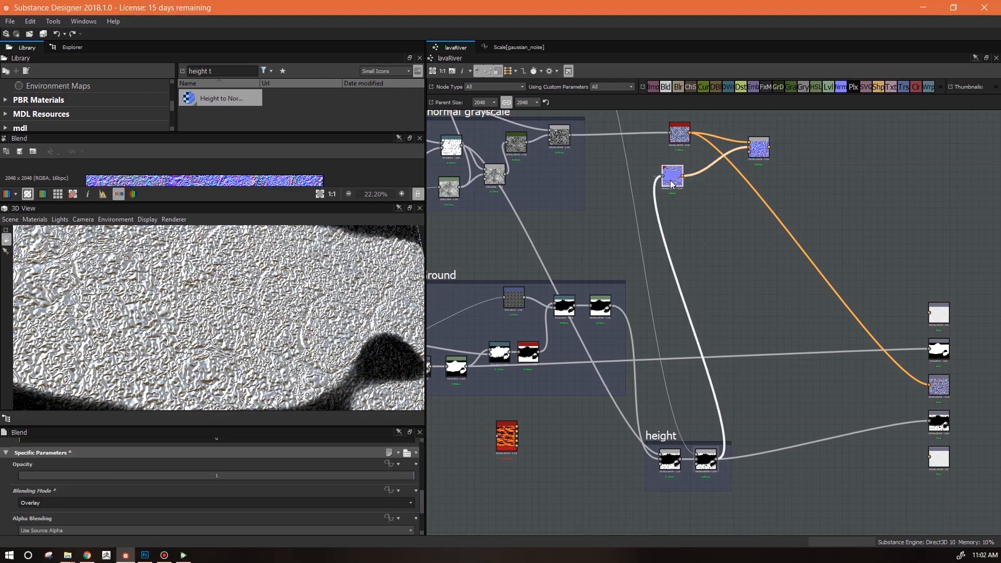
pyautogui.moveTo(760, 151); pyautogui.dragTo(702, 173)
pyautogui.moveTo(263, 229); pyautogui.dragTo(69, 302)
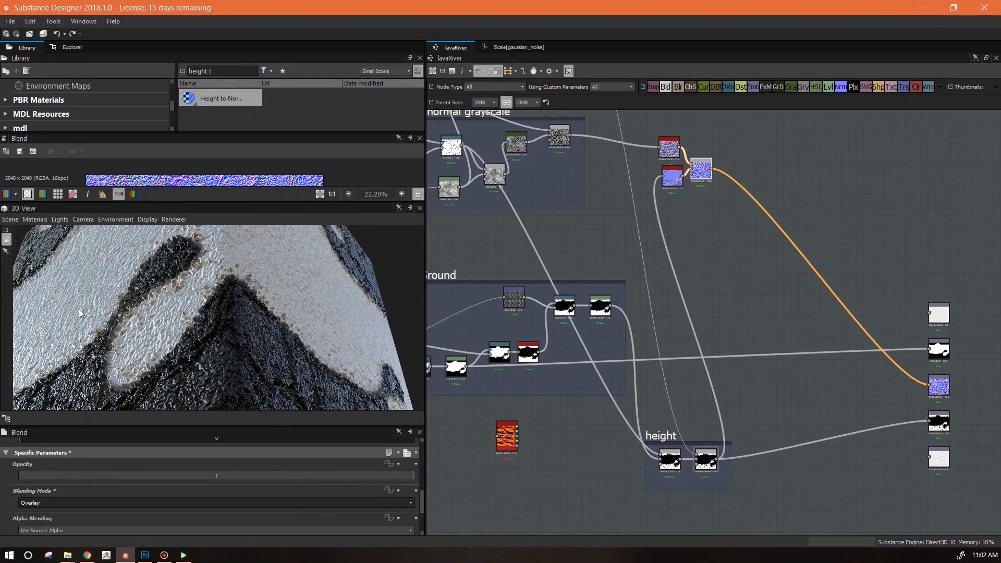
# Add another Blend node after the Overlay Blend and connect a new Normal node to it
pyautogui.click(665, 89)
pyautogui.click(802, 166)
pyautogui.moveTo(711, 171); pyautogui.dragTo(774, 154)
pyautogui.click(840, 88)
pyautogui.click(723, 254)
pyautogui.moveTo(732, 255); pyautogui.dragTo(793, 161)
# Connect the Overlay Blend to the new Blend's foreground and feed the new Blend into the Normal output
pyautogui.moveTo(712, 169); pyautogui.dragTo(792, 156)
pyautogui.moveTo(801, 162); pyautogui.dragTo(759, 176)
pyautogui.moveTo(769, 176); pyautogui.dragTo(902, 385)
pyautogui.moveTo(778, 319); pyautogui.dragTo(927, 320, button='middle')
pyautogui.moveTo(773, 313); pyautogui.dragTo(759, 307)
pyautogui.moveTo(236, 311); pyautogui.dragTo(272, 341)
# Try the height frame's last Blend as the opacity mask of the final normals Blend
pyautogui.moveTo(911, 192); pyautogui.dragTo(825, 175, button='middle')
pyautogui.moveTo(811, 166); pyautogui.dragTo(779, 444)
pyautogui.moveTo(267, 320); pyautogui.dragTo(227, 346)
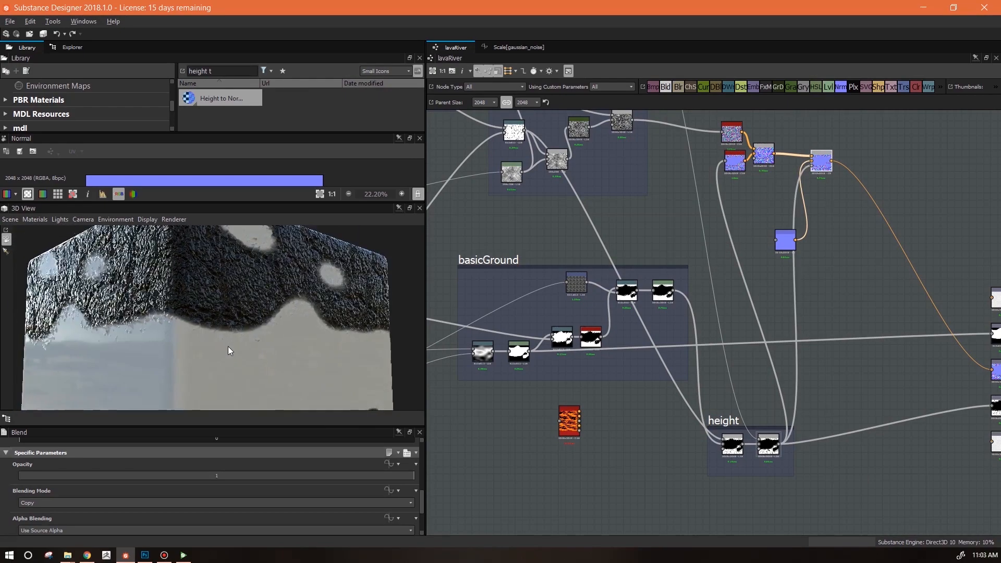
# Connect the basicGround Levels output to the final normals Blend's opacity input and check the rock edges in 3D
pyautogui.moveTo(811, 166); pyautogui.dragTo(673, 291)
pyautogui.moveTo(280, 316); pyautogui.dragTo(309, 333)
pyautogui.moveTo(681, 357); pyautogui.dragTo(686, 417, button='middle')
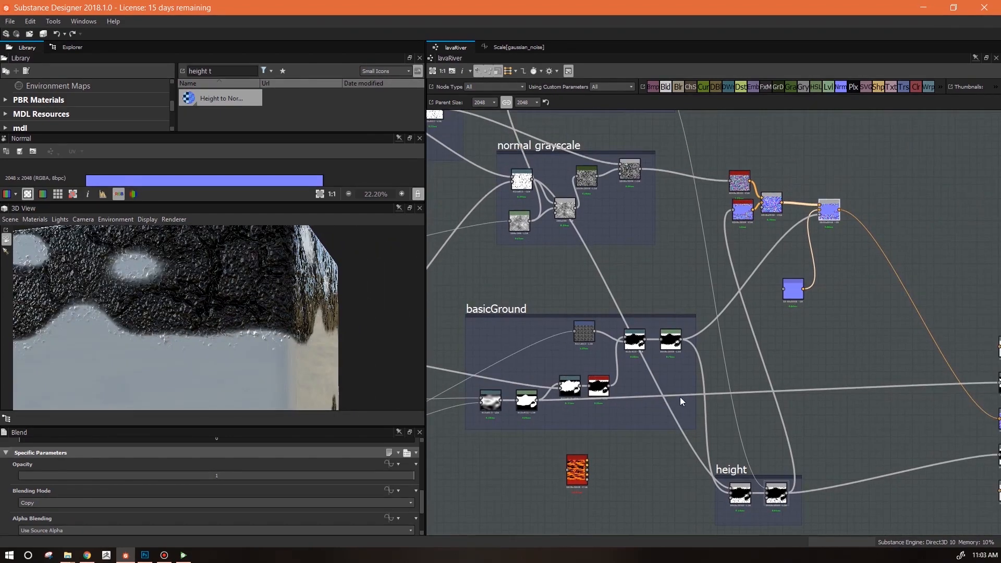
pyautogui.moveTo(180, 354); pyautogui.dragTo(240, 311)
pyautogui.moveTo(265, 349); pyautogui.dragTo(330, 369)
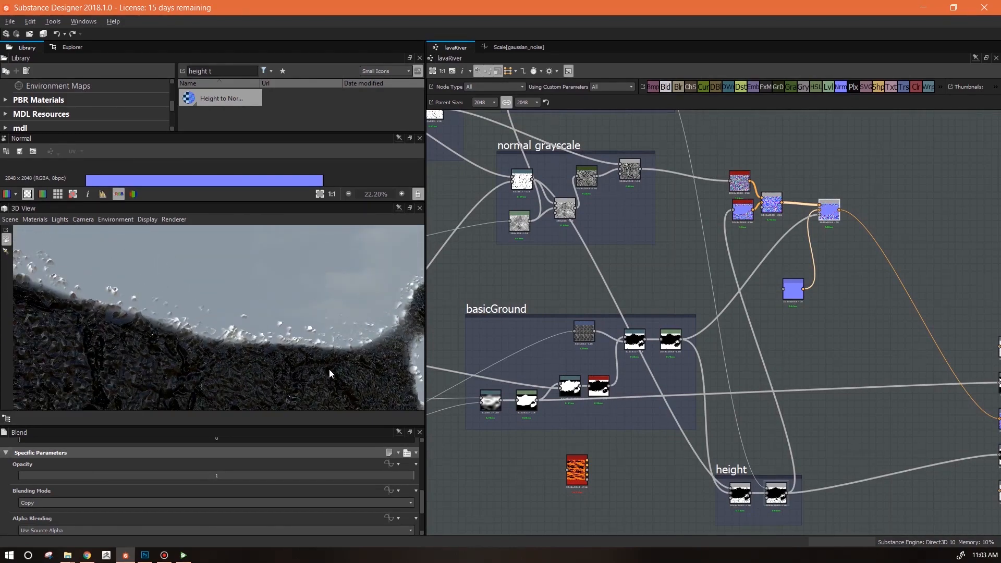
# Set the intensity of the last Warp node in basicGround to 0.07 and check the river edges in 3D
pyautogui.click(569, 386)
pyautogui.moveTo(321, 201); pyautogui.dragTo(266, 272)
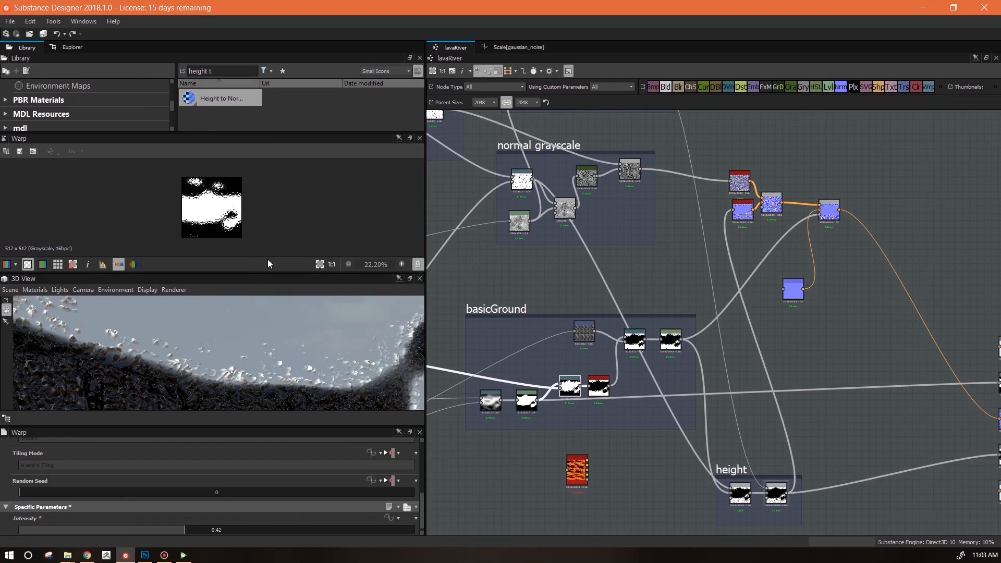
pyautogui.scroll(5, 236, 224)
pyautogui.doubleClick(634, 340)
pyautogui.moveTo(81, 529); pyautogui.dragTo(46, 530)
pyautogui.moveTo(346, 379); pyautogui.dragTo(222, 370)
pyautogui.scroll(4, 222, 370)
pyautogui.moveTo(222, 370)
pyautogui.mouseDown(button='middle')
pyautogui.moveTo(148, 367)
pyautogui.moveTo(239, 367)
pyautogui.mouseUp(button='middle')
pyautogui.scroll(5, 240, 370)
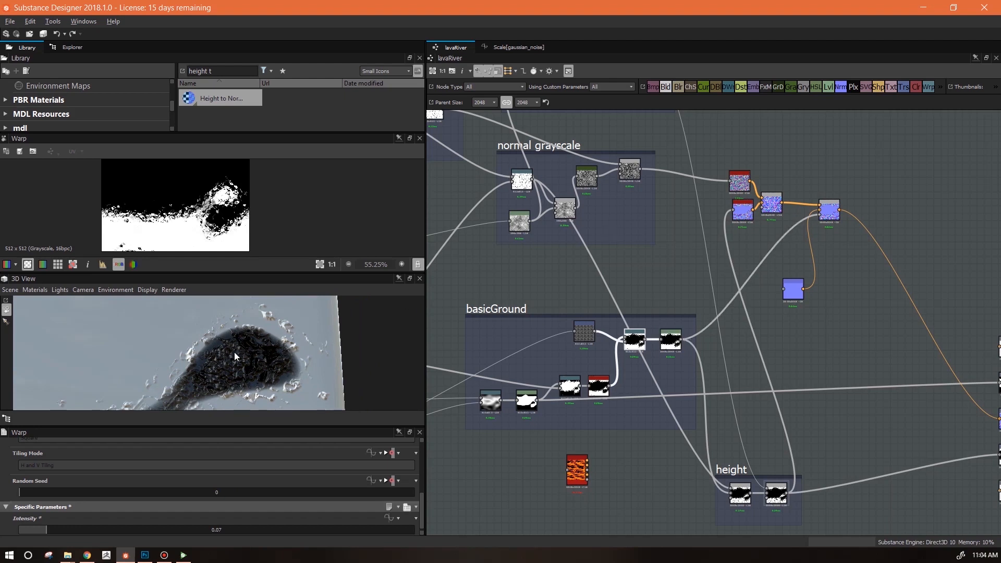
pyautogui.moveTo(235, 356); pyautogui.dragTo(220, 343)
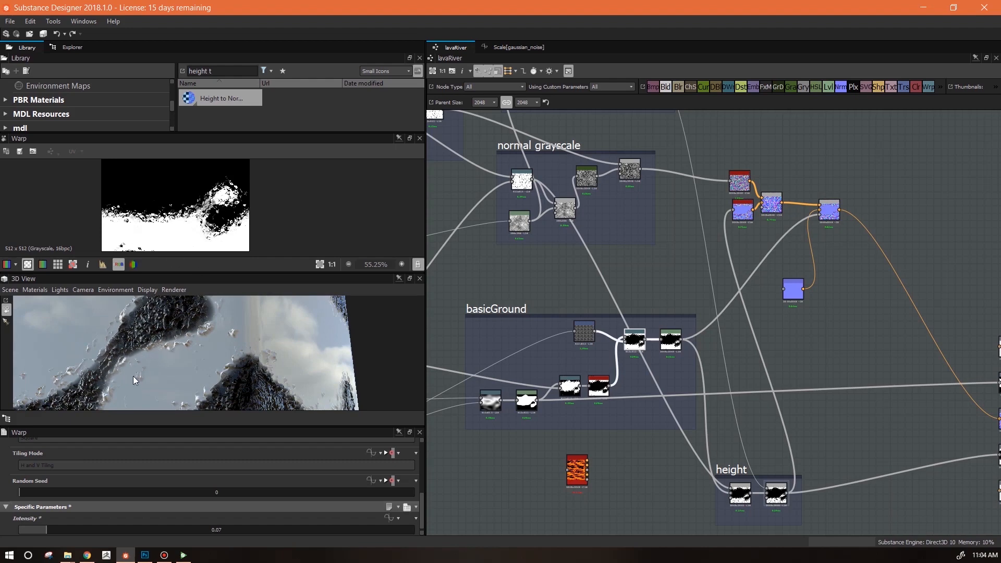
# Shift the midtone point of the last basicGround Levels node strongly toward its black point
pyautogui.scroll(4, 623, 371)
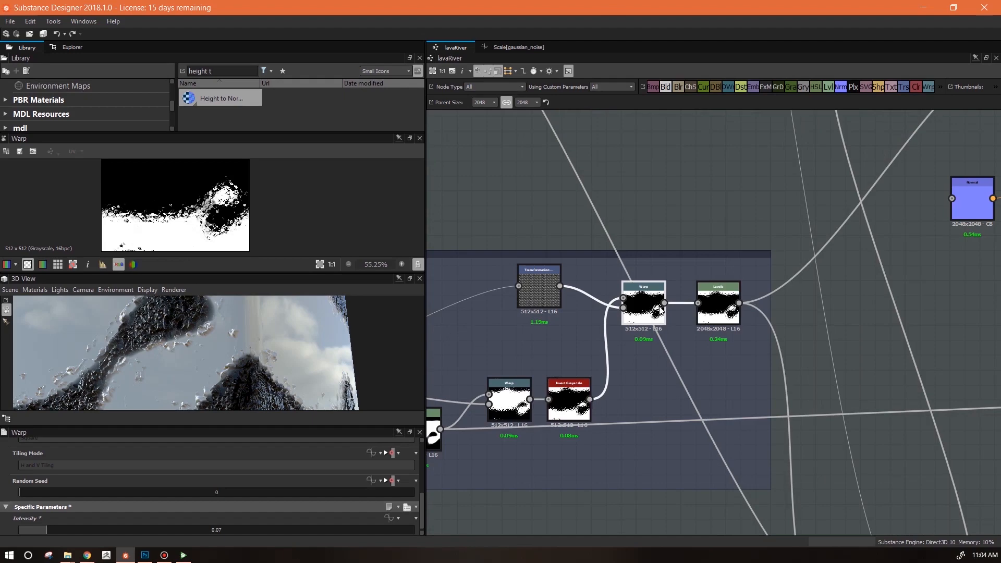
pyautogui.click(719, 301)
pyautogui.moveTo(205, 462); pyautogui.dragTo(82, 459)
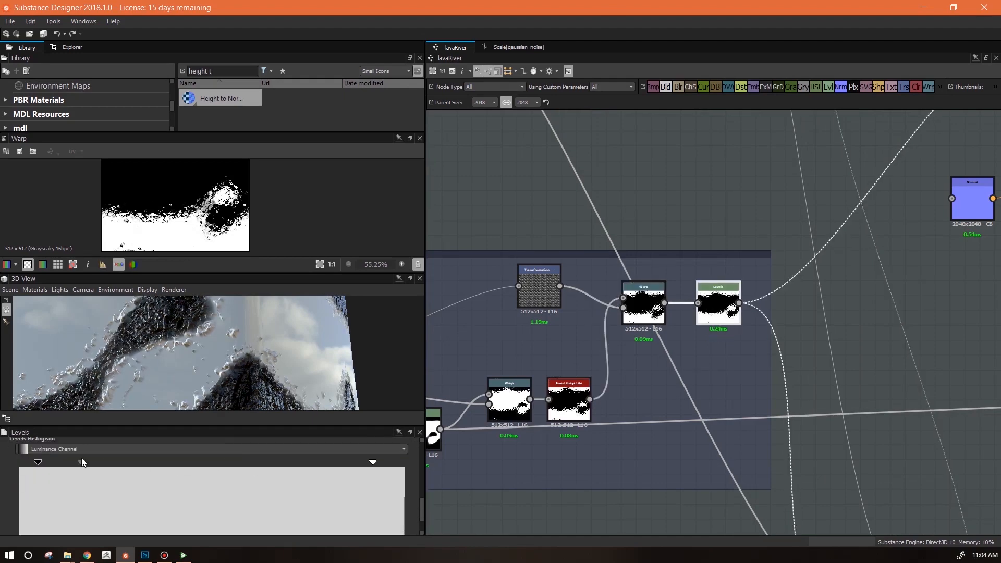
# Raise the intensity of the last basicGround Warp slightly and check the river edges on the preview mesh
pyautogui.click(643, 304)
pyautogui.moveTo(47, 531); pyautogui.dragTo(73, 531)
pyautogui.moveTo(292, 384); pyautogui.dragTo(180, 363)
pyautogui.moveTo(728, 345); pyautogui.dragTo(627, 473, button='middle')
pyautogui.scroll(-2, 717, 337)
pyautogui.moveTo(292, 355); pyautogui.dragTo(190, 364)
# Move the plain Normal node closer to the final Blend and add a Gradient Map fed by the normal grayscale Blend
pyautogui.moveTo(793, 375); pyautogui.dragTo(782, 344)
pyautogui.moveTo(725, 446); pyautogui.dragTo(673, 496, button='middle')
pyautogui.moveTo(790, 86); pyautogui.dragTo(758, 179)
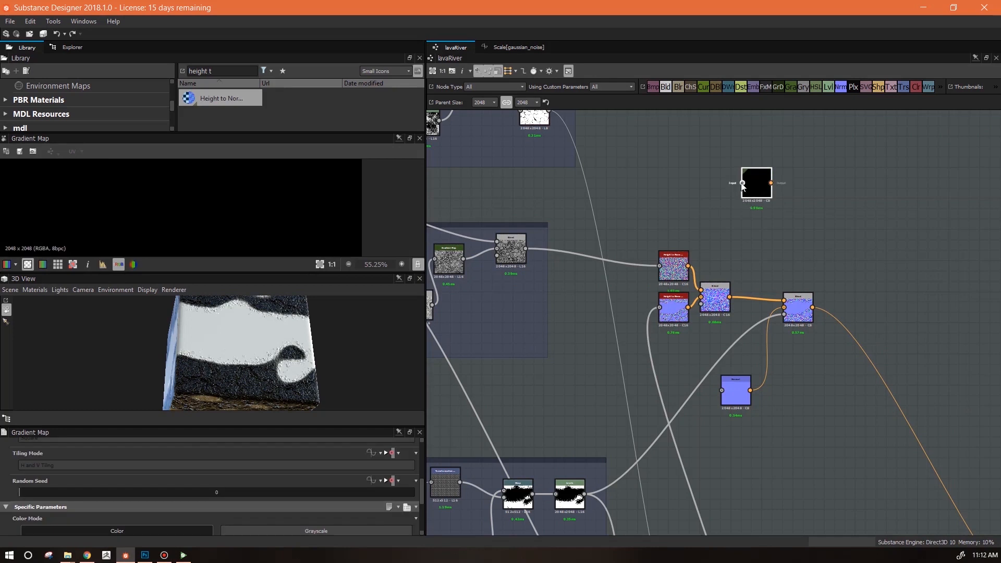
pyautogui.moveTo(743, 183); pyautogui.dragTo(524, 249)
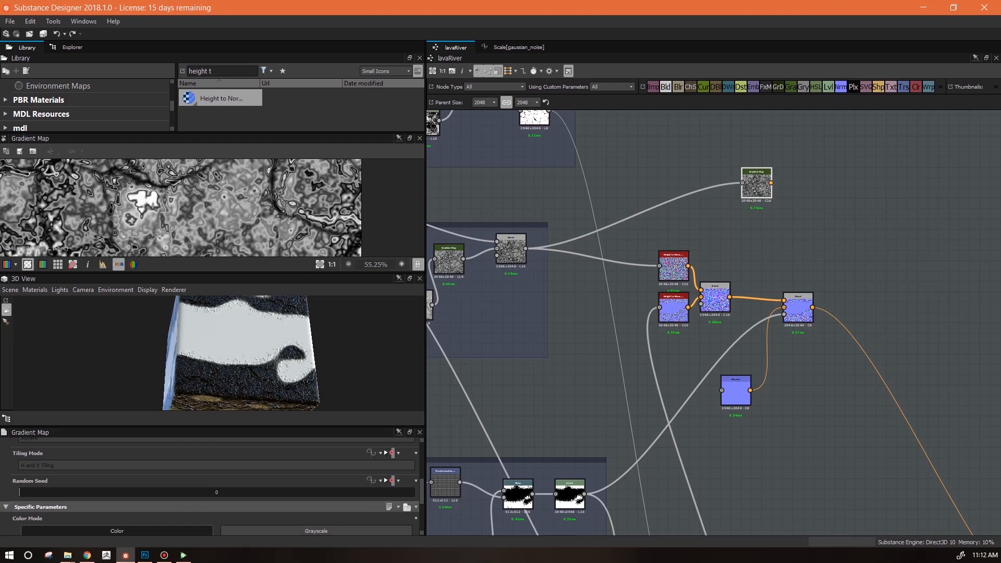
# Set the Gradient Map's start key to dark grey RGB 21, 21, 24 and paste that colour onto the end key
pyautogui.scroll(-3, 417, 501)
pyautogui.click(395, 524)
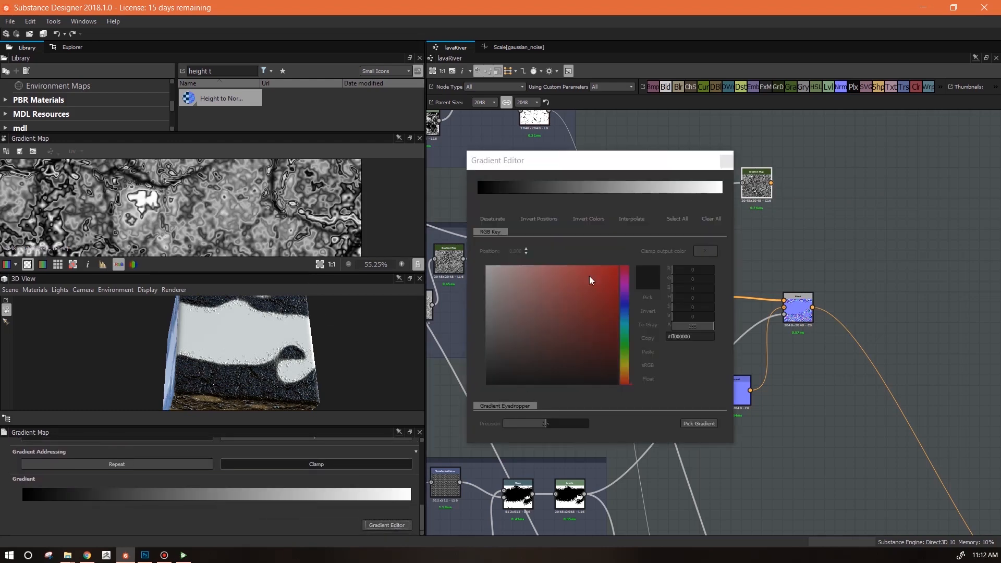
pyautogui.click(479, 194)
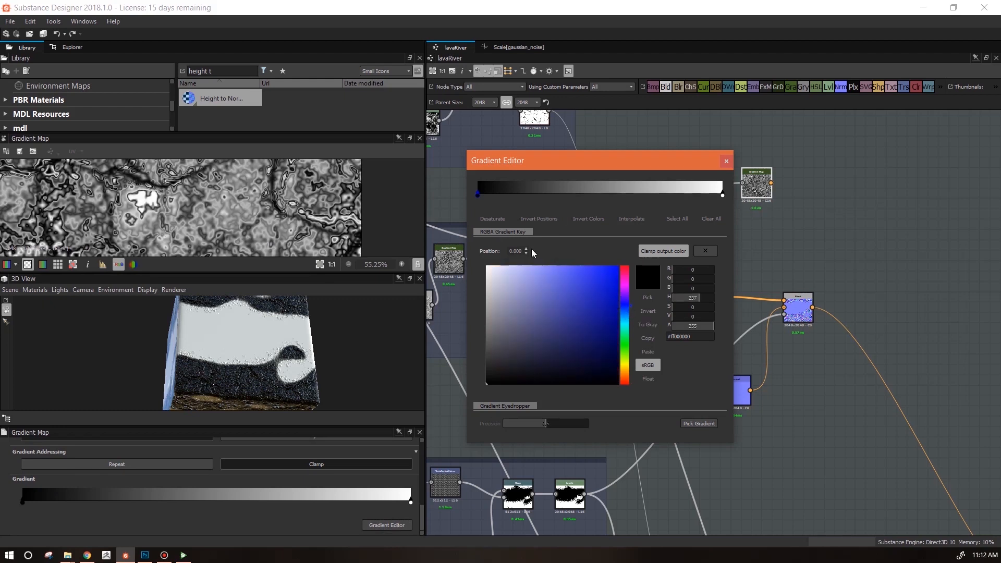
pyautogui.click(753, 186)
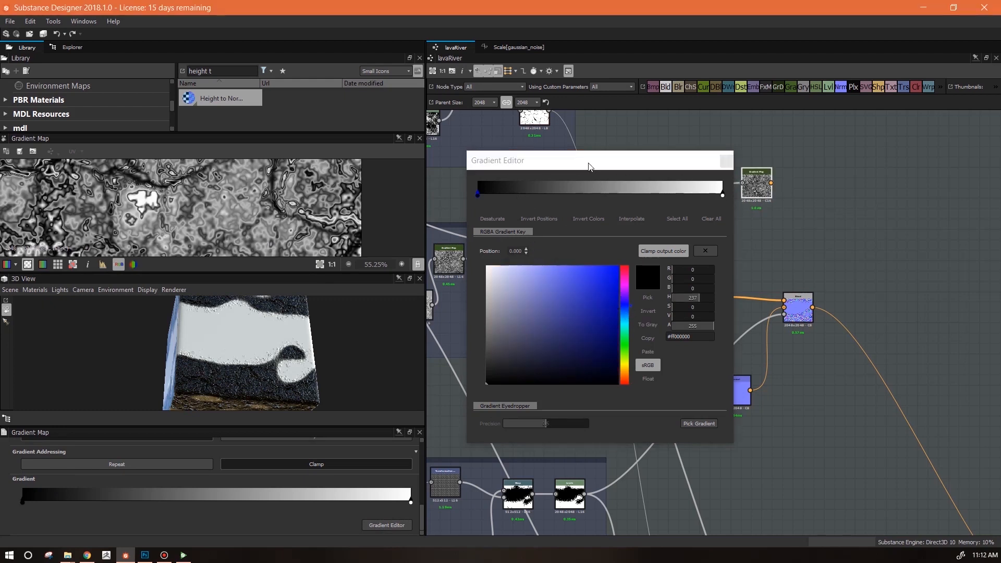
pyautogui.moveTo(595, 172); pyautogui.dragTo(576, 198)
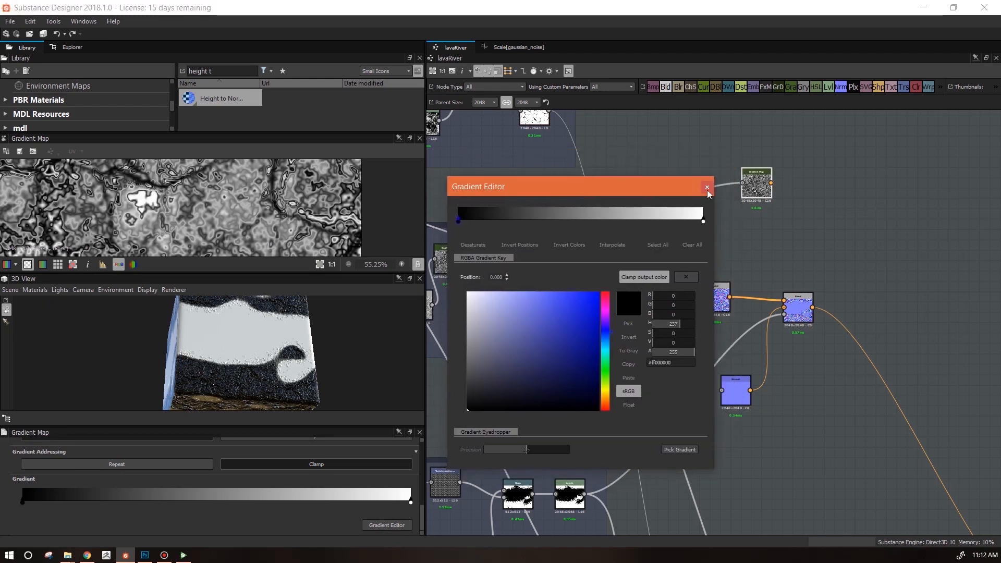
pyautogui.click(770, 183)
pyautogui.click(585, 190)
pyautogui.moveTo(587, 365)
pyautogui.mouseDown()
pyautogui.moveTo(597, 397)
pyautogui.moveTo(495, 413)
pyautogui.moveTo(485, 399)
pyautogui.mouseUp()
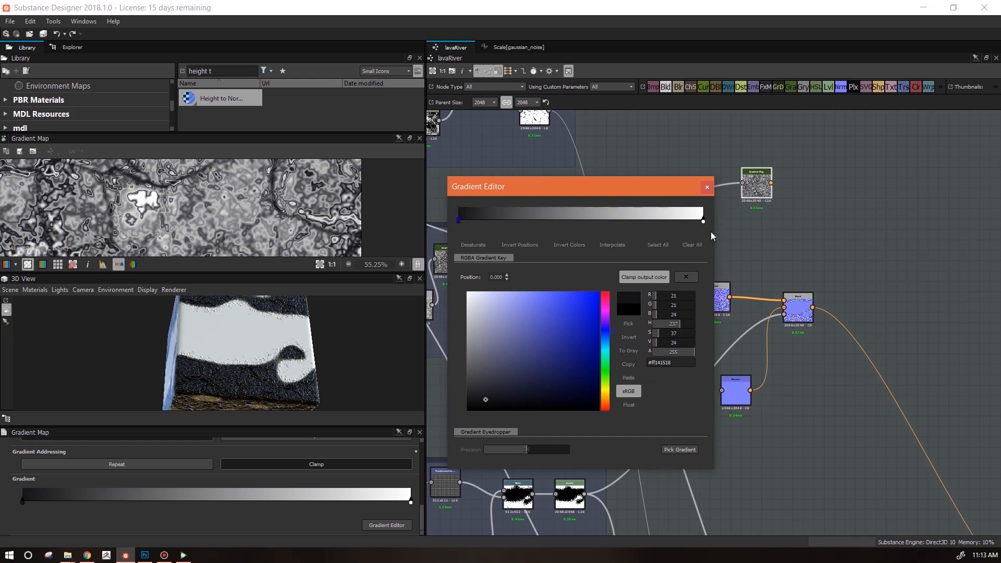
pyautogui.click(703, 220)
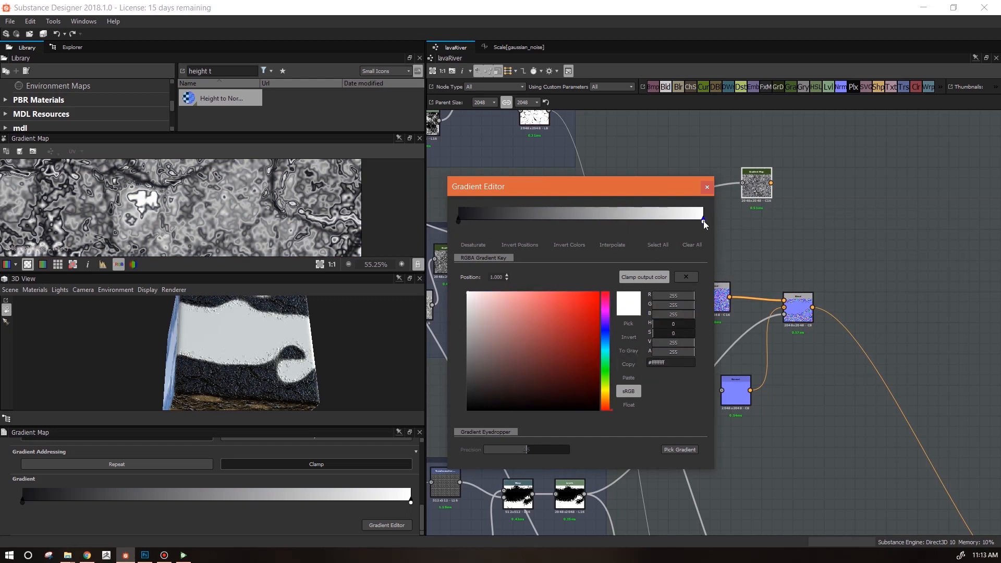
pyautogui.click(628, 377)
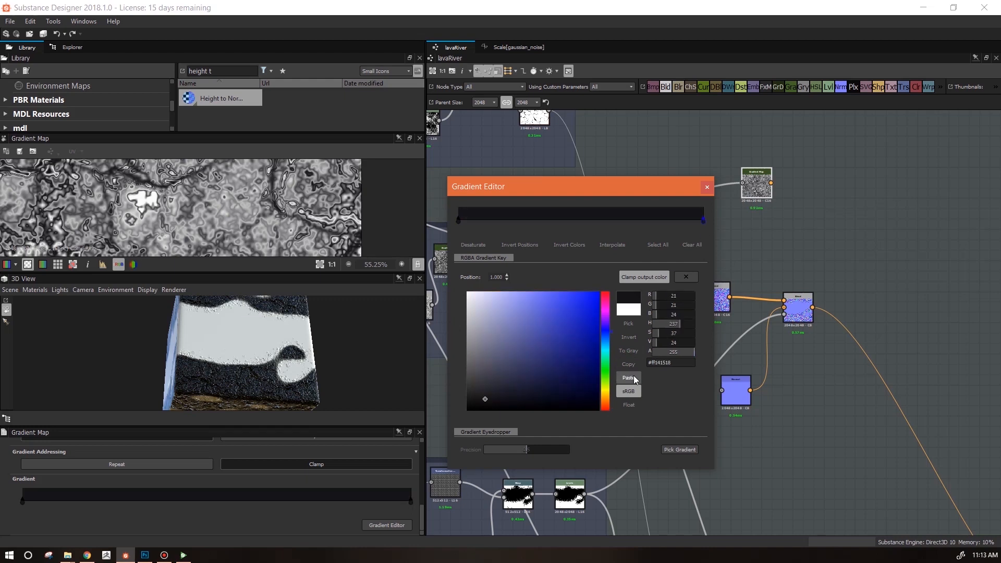
# Lighten the gradient's end key to a slightly brighter grey and add five keys along the ramp, moving one to position 0.126
pyautogui.moveTo(492, 391); pyautogui.dragTo(477, 378)
pyautogui.click(539, 219)
pyautogui.click(574, 219)
pyautogui.click(612, 219)
pyautogui.click(654, 219)
pyautogui.click(683, 219)
pyautogui.moveTo(682, 220); pyautogui.dragTo(489, 219)
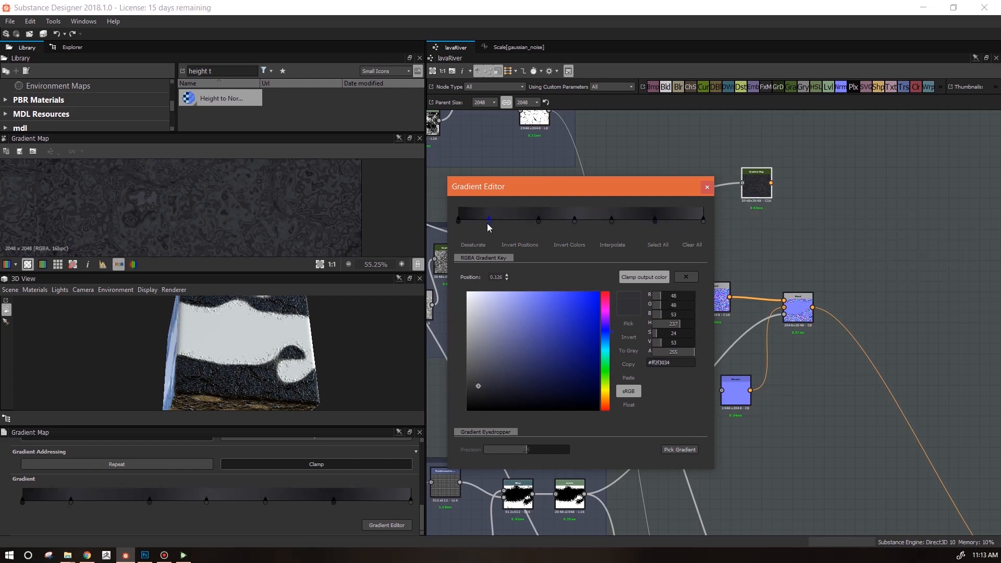
# Move the gradient key at position 0.126 near the ramp's end and add more dark grey keys between the existing ones
pyautogui.scroll(-2, 286, 223)
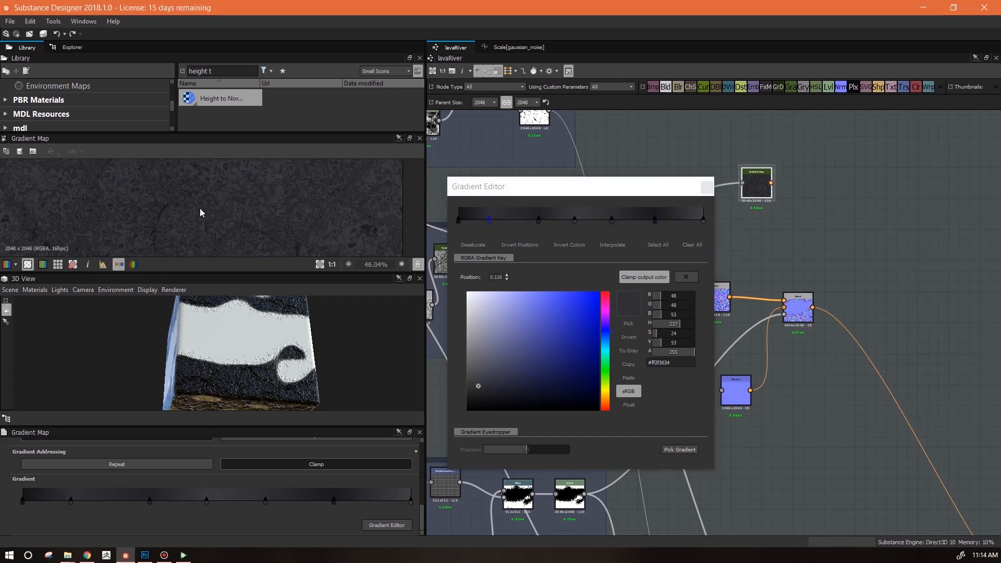
pyautogui.moveTo(490, 223); pyautogui.dragTo(691, 224)
pyautogui.scroll(-4, 212, 209)
pyautogui.keyDown('shift'); pyautogui.click(538, 221); pyautogui.keyUp('shift')
pyautogui.click(521, 221)
pyautogui.keyDown('shift'); pyautogui.click(611, 221); pyautogui.keyUp('shift')
pyautogui.moveTo(225, 275); pyautogui.dragTo(226, 356)
pyautogui.scroll(3, 230, 262)
pyautogui.moveTo(230, 262); pyautogui.dragTo(321, 359, button='middle')
pyautogui.moveTo(273, 258); pyautogui.dragTo(268, 333, button='middle')
# Rearrange the keys in the gradient's first half to alternate the dark greys, placing one at position 0.394
pyautogui.click(513, 221)
pyautogui.moveTo(485, 221); pyautogui.dragTo(526, 223)
pyautogui.moveTo(602, 218); pyautogui.dragTo(564, 222)
pyautogui.moveTo(473, 220); pyautogui.dragTo(554, 223)
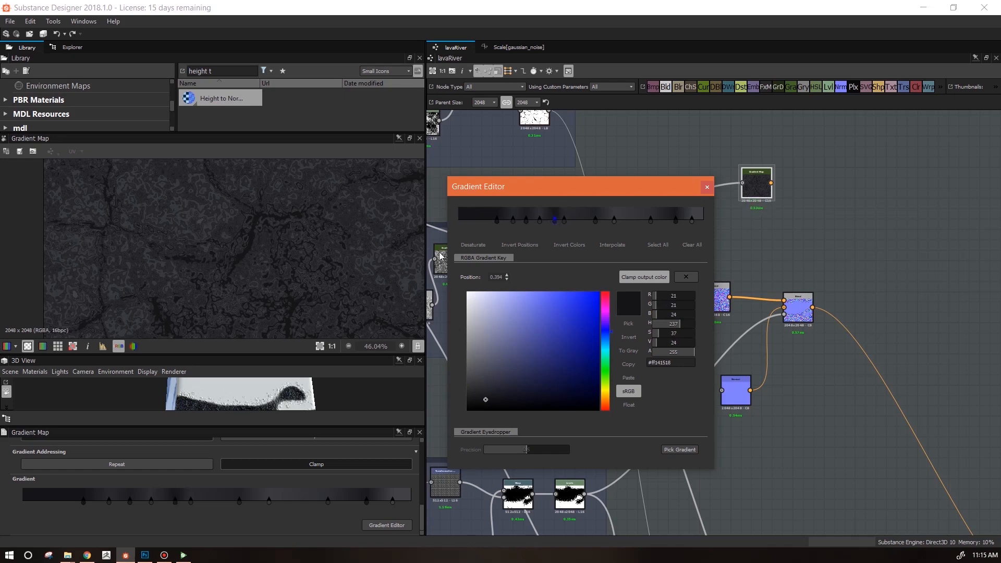
pyautogui.scroll(-3, 274, 259)
pyautogui.click(274, 259)
pyautogui.click(660, 219)
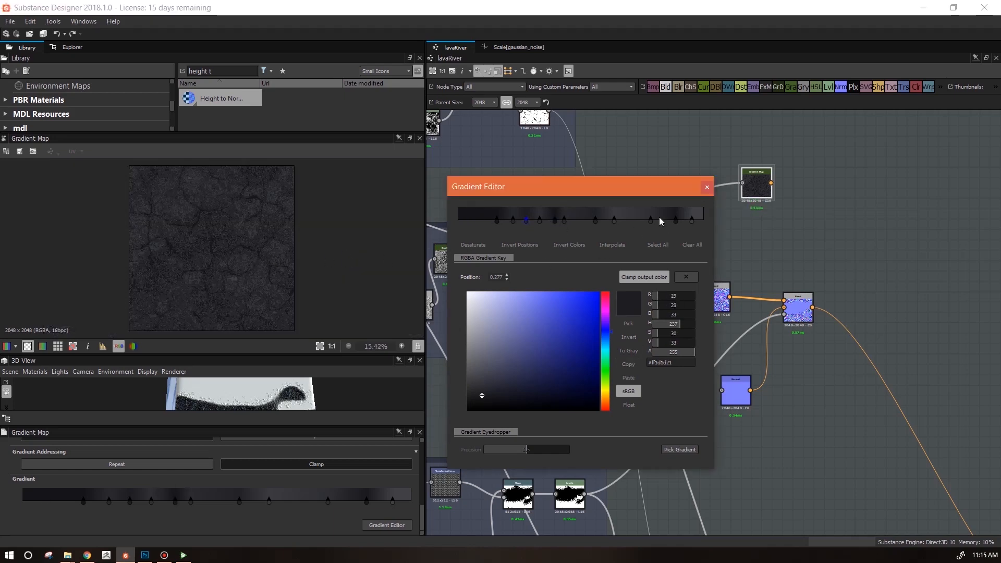
# Connect the Gradient Map to the base colour output, check the rock on the preview mesh and close the Gradient Editor
pyautogui.moveTo(683, 197); pyautogui.dragTo(618, 174)
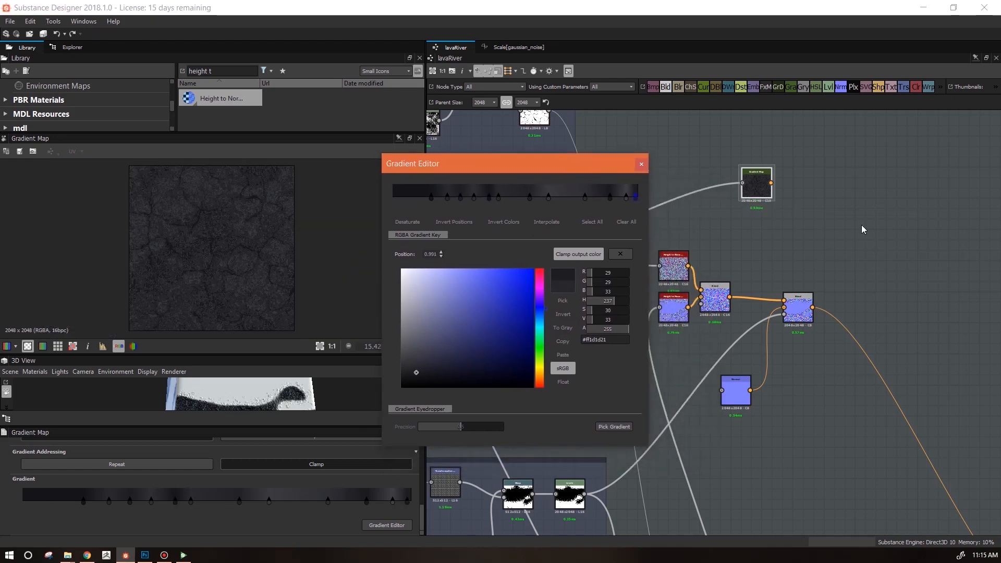
pyautogui.scroll(-2, 897, 300)
pyautogui.moveTo(898, 300); pyautogui.dragTo(753, 161, button='middle')
pyautogui.moveTo(797, 205); pyautogui.dragTo(868, 327, button='middle')
pyautogui.moveTo(749, 214); pyautogui.dragTo(937, 475)
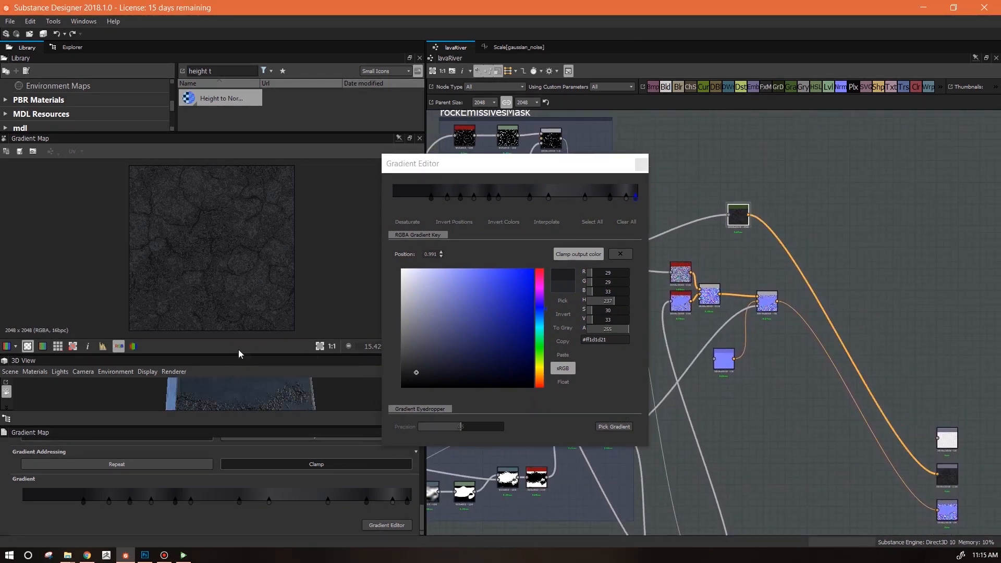
pyautogui.moveTo(241, 355); pyautogui.dragTo(243, 203)
pyautogui.scroll(5, 257, 330)
pyautogui.moveTo(268, 336); pyautogui.dragTo(310, 345)
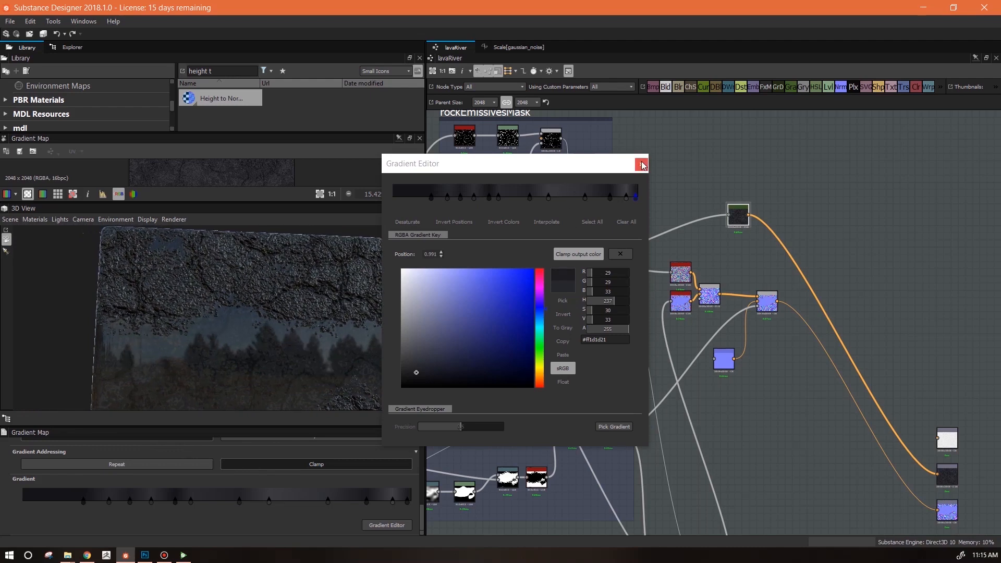
pyautogui.click(641, 165)
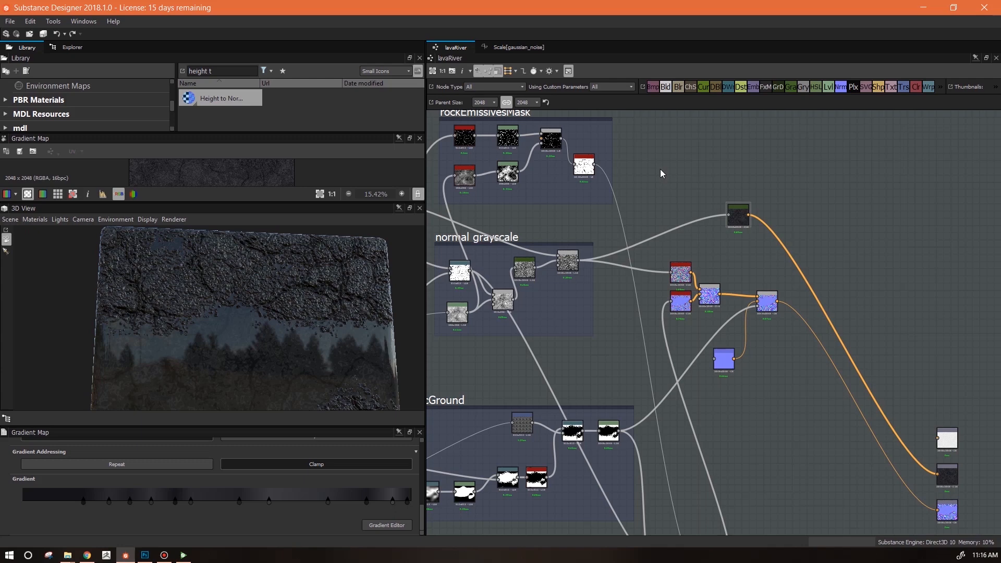
# Add an Invert Grayscale node below the normal nodes and feed it from the normal grayscale Blend
pyautogui.moveTo(847, 202); pyautogui.dragTo(853, 126, button='middle')
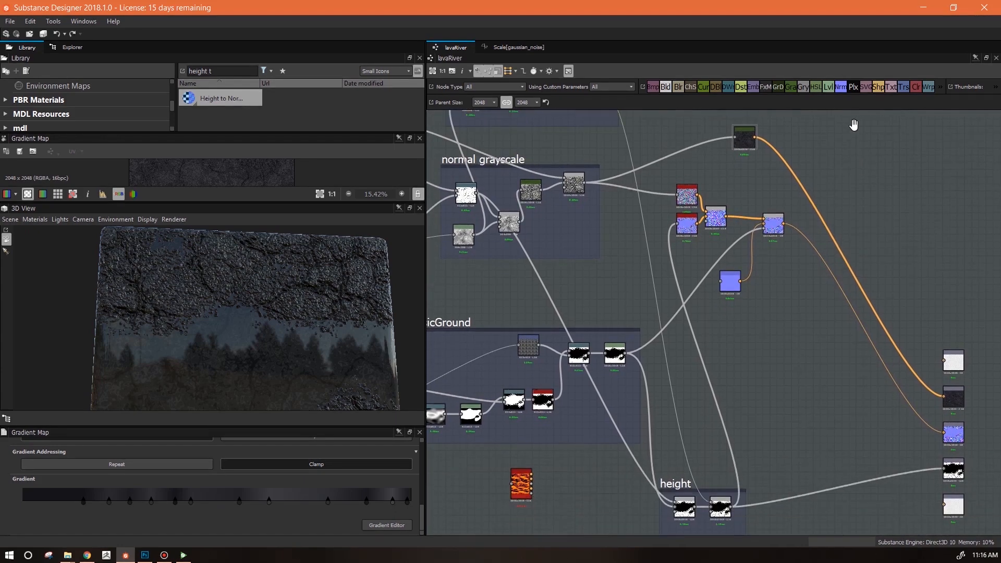
pyautogui.moveTo(851, 359); pyautogui.dragTo(806, 374, button='middle')
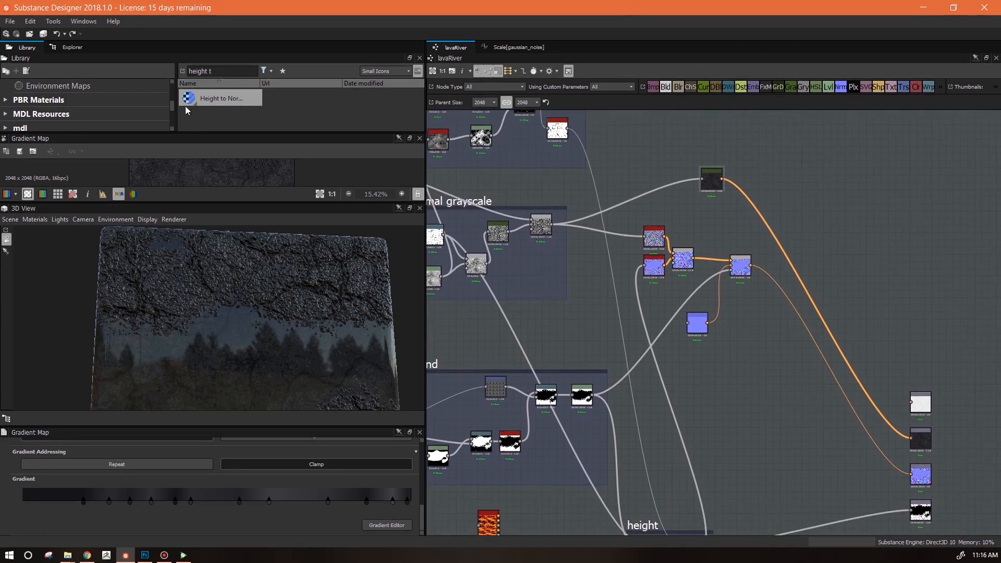
pyautogui.write('inv')
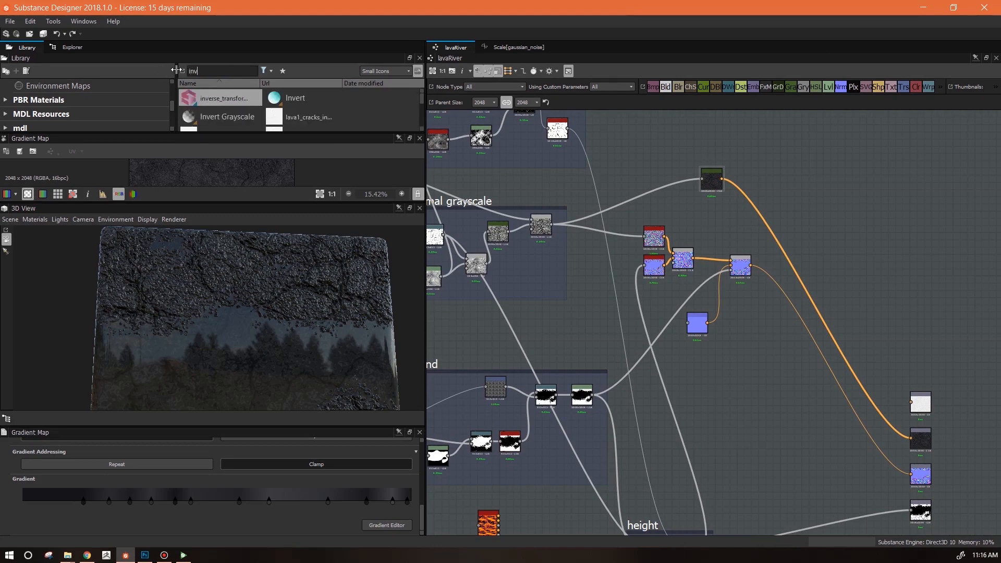
pyautogui.moveTo(209, 116); pyautogui.dragTo(776, 416)
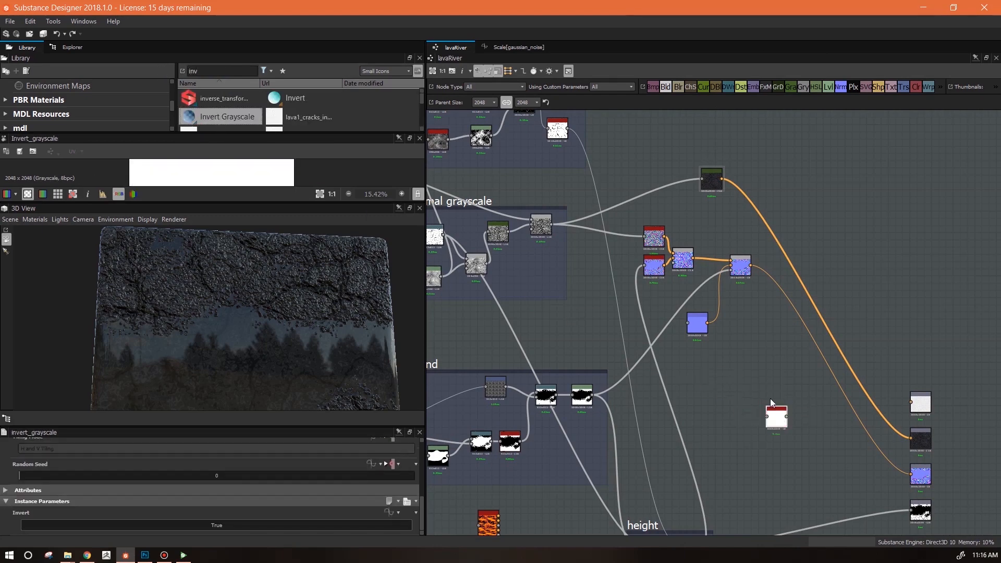
pyautogui.click(542, 229)
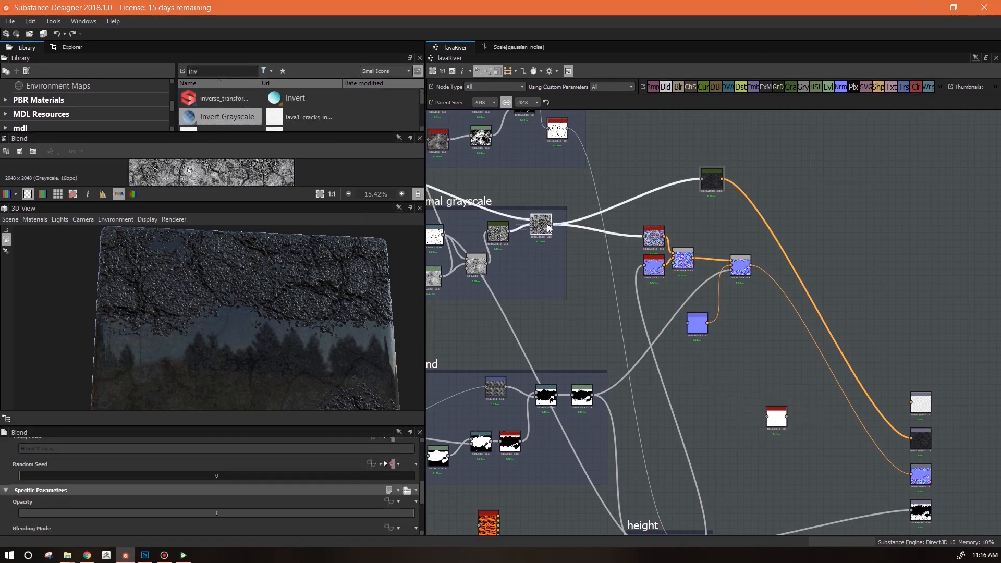
pyautogui.moveTo(551, 225); pyautogui.dragTo(715, 401)
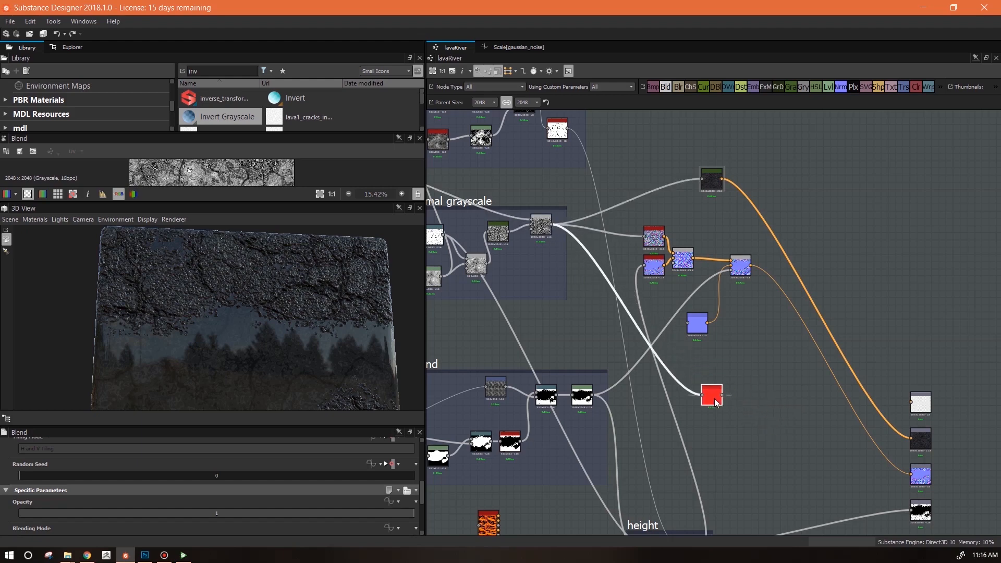
# Add a Levels node after Invert Grayscale and raise its output black level to beyond the middle of the range
pyautogui.moveTo(231, 201); pyautogui.dragTo(231, 266)
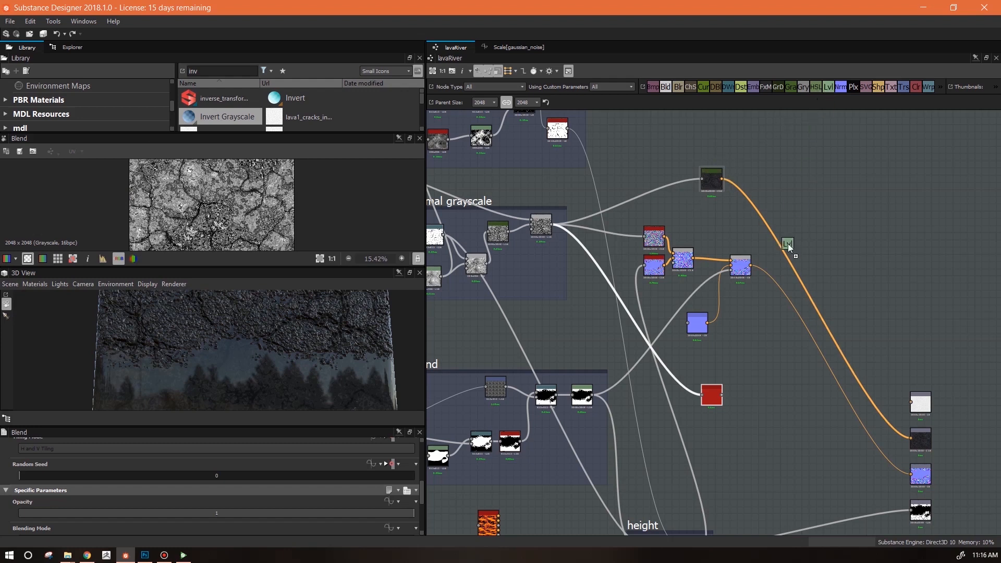
pyautogui.press('l')
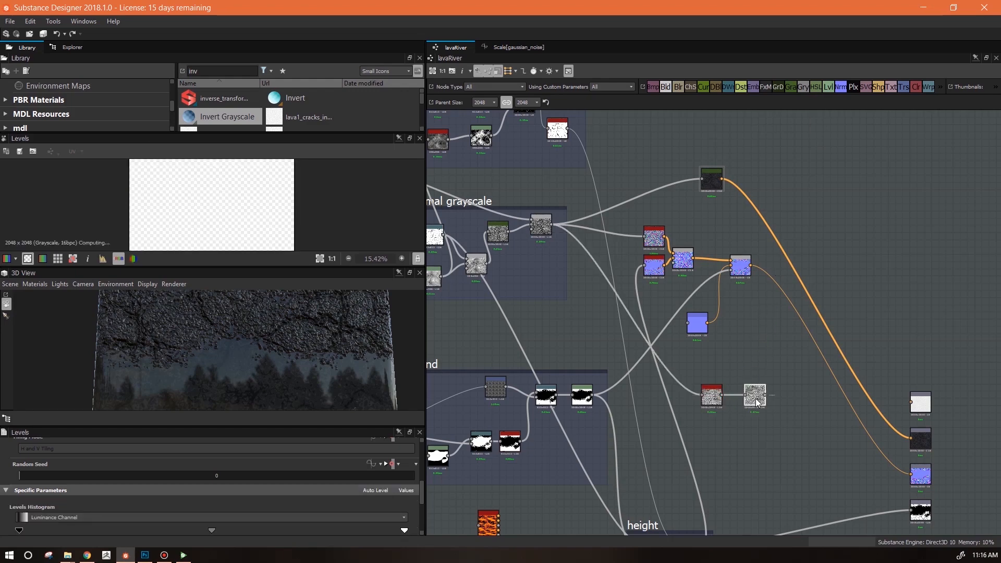
pyautogui.scroll(-5, 419, 493)
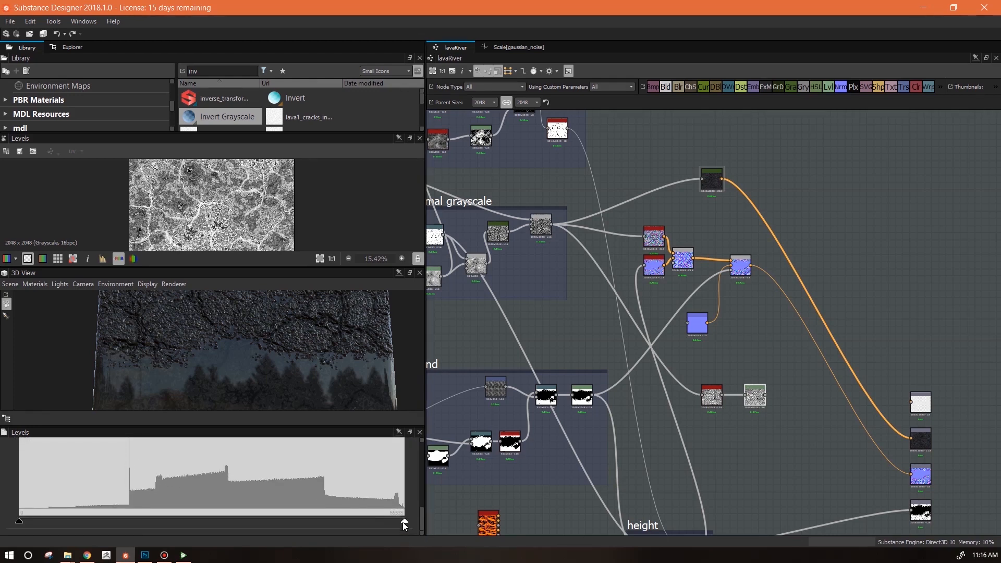
pyautogui.moveTo(20, 520); pyautogui.dragTo(258, 546)
# Frame the Invert Grayscale and Levels nodes together and title the frame "roughness"
pyautogui.moveTo(841, 433)
pyautogui.mouseDown(button='middle')
pyautogui.moveTo(843, 413)
pyautogui.moveTo(811, 357)
pyautogui.mouseUp(button='middle')
pyautogui.moveTo(725, 321); pyautogui.dragTo(715, 320)
pyautogui.moveTo(738, 307); pyautogui.dragTo(685, 339)
pyautogui.rightClick(717, 321)
pyautogui.click(780, 467)
pyautogui.write('roughne')
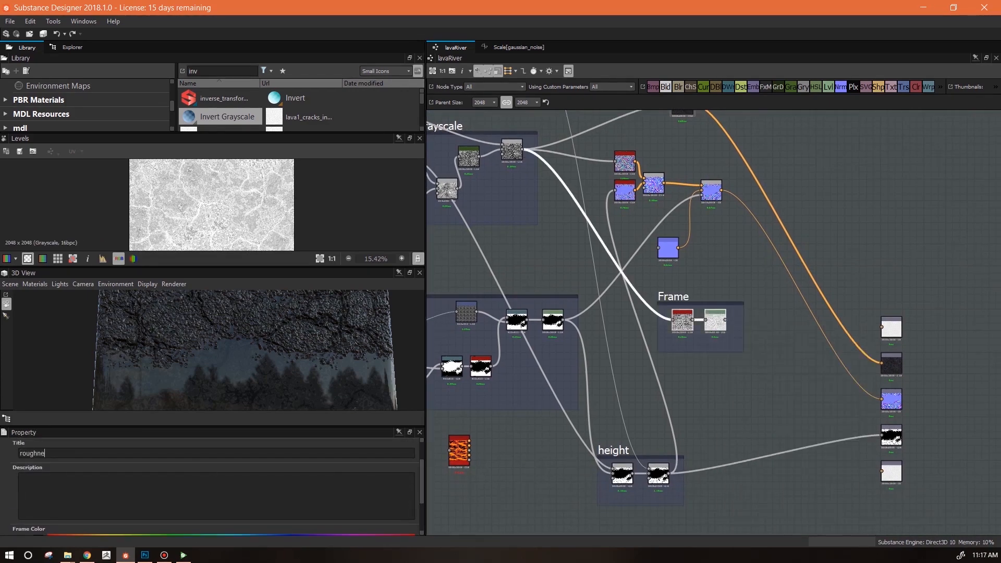
pyautogui.write('ss')
pyautogui.press('Return')
# Connect the roughness Levels node to the roughness output and move the frame beside the height frame
pyautogui.moveTo(725, 319); pyautogui.dragTo(880, 471)
pyautogui.moveTo(677, 302); pyautogui.dragTo(741, 444)
pyautogui.moveTo(302, 360); pyautogui.dragTo(242, 363)
pyautogui.moveTo(221, 266); pyautogui.dragTo(195, 259)
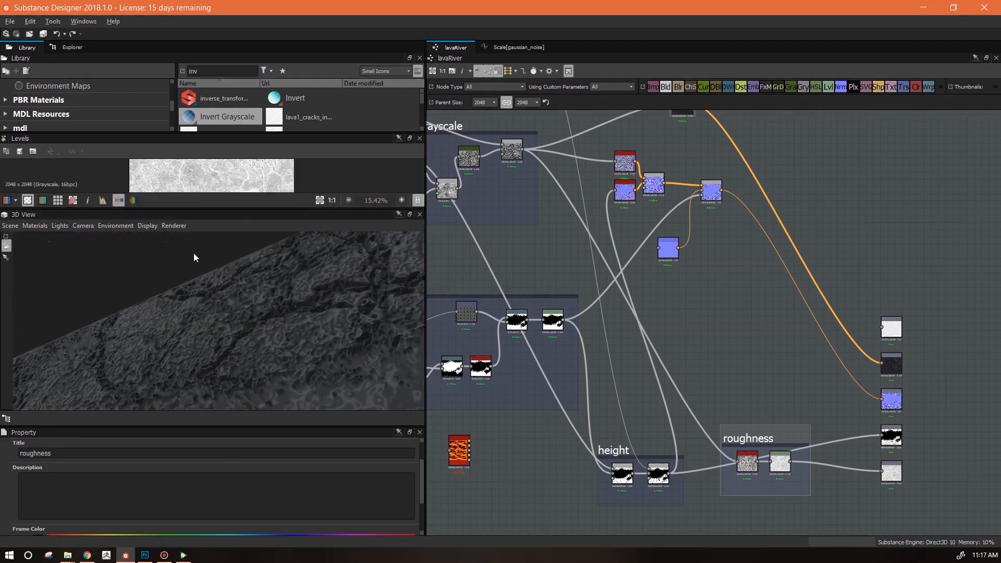
# Raise the roughness Levels node's input black point to about a third of the range and slightly lower its white point
pyautogui.moveTo(773, 464); pyautogui.dragTo(771, 467)
pyautogui.moveTo(427, 481); pyautogui.dragTo(408, 510)
pyautogui.click(772, 466)
pyautogui.moveTo(19, 462); pyautogui.dragTo(136, 465)
pyautogui.moveTo(270, 462)
pyautogui.mouseDown()
pyautogui.moveTo(280, 461)
pyautogui.moveTo(255, 461)
pyautogui.mouseUp()
pyautogui.moveTo(404, 462); pyautogui.dragTo(391, 463)
pyautogui.moveTo(253, 318); pyautogui.dragTo(209, 363)
pyautogui.moveTo(299, 370); pyautogui.dragTo(404, 396)
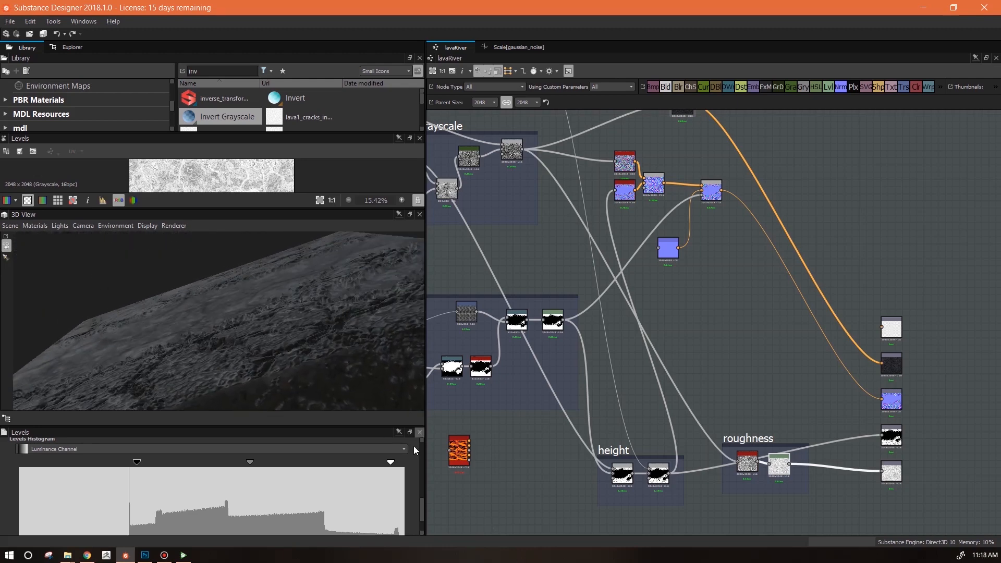
# Raise the roughness Levels input black point a bit further and lower its output black level to just under half
pyautogui.moveTo(137, 462); pyautogui.dragTo(193, 464)
pyautogui.moveTo(255, 319); pyautogui.dragTo(306, 463)
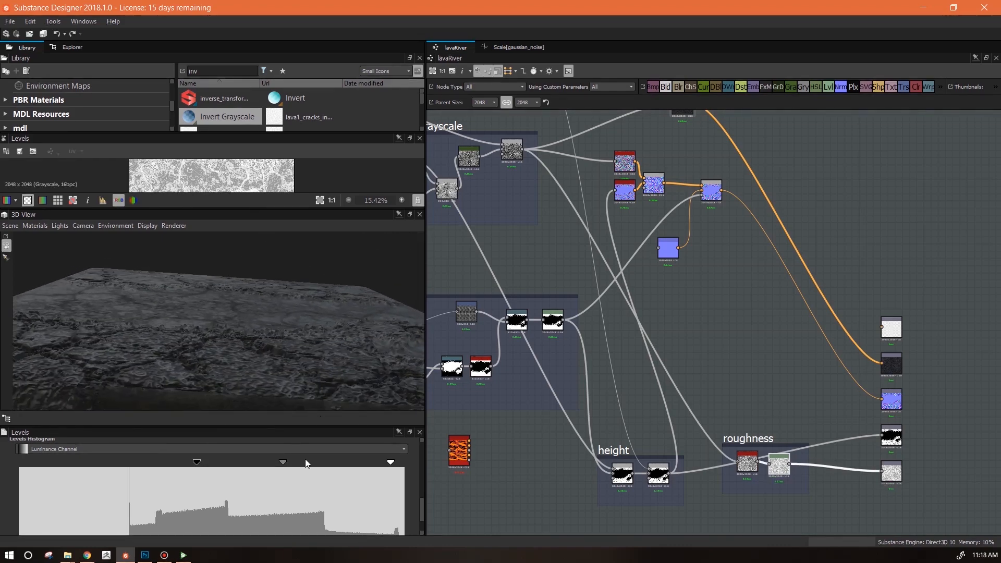
pyautogui.scroll(-1, 251, 525)
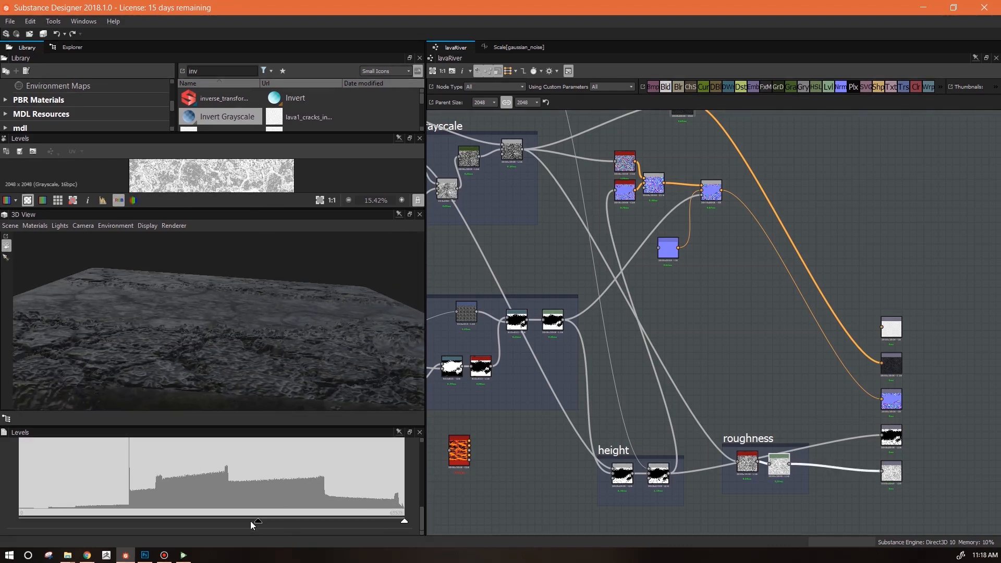
pyautogui.moveTo(250, 524); pyautogui.dragTo(205, 520)
pyautogui.moveTo(231, 375); pyautogui.dragTo(396, 417)
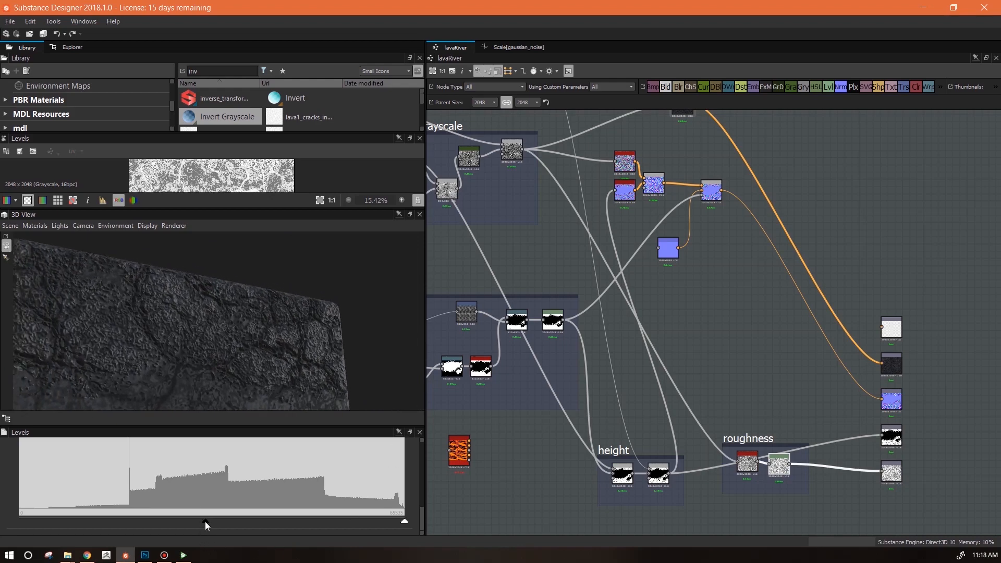
pyautogui.moveTo(218, 521); pyautogui.dragTo(188, 519)
pyautogui.moveTo(196, 486); pyautogui.dragTo(166, 486)
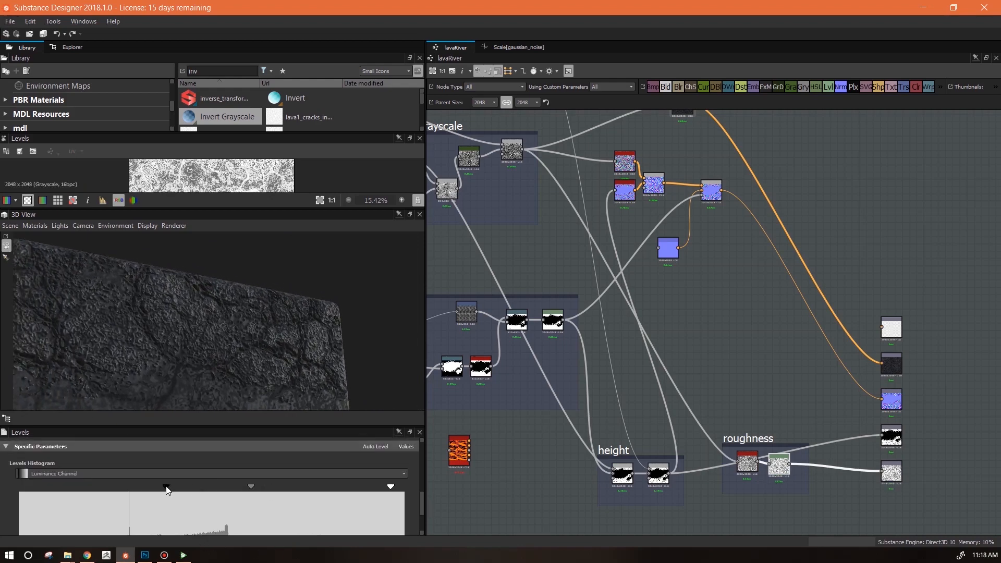
pyautogui.keyDown('alt'); pyautogui.moveTo(227, 365); pyautogui.dragTo(298, 462); pyautogui.keyUp('alt')
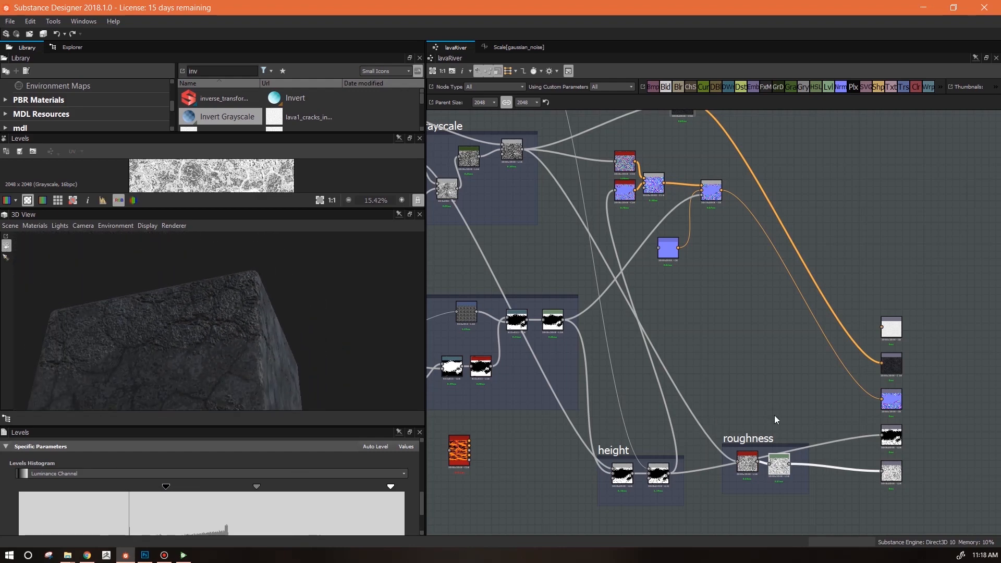
# Move the lavaWaves node into the open area near the output nodes and inspect the rock surface on the preview mesh
pyautogui.moveTo(451, 460); pyautogui.dragTo(711, 334)
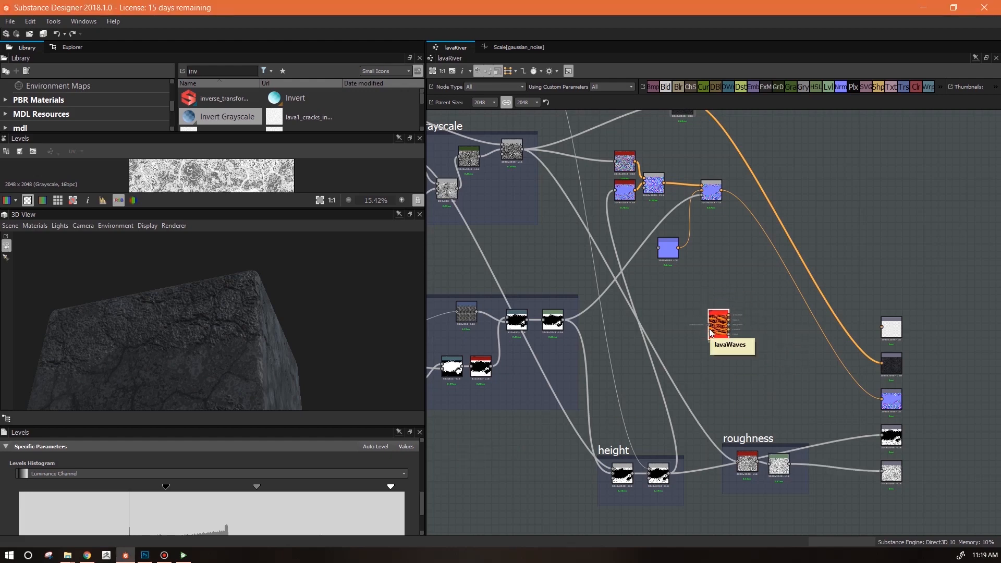
pyautogui.moveTo(709, 329); pyautogui.dragTo(834, 340, button='middle')
pyautogui.scroll(4, 833, 340)
pyautogui.scroll(2, 829, 352)
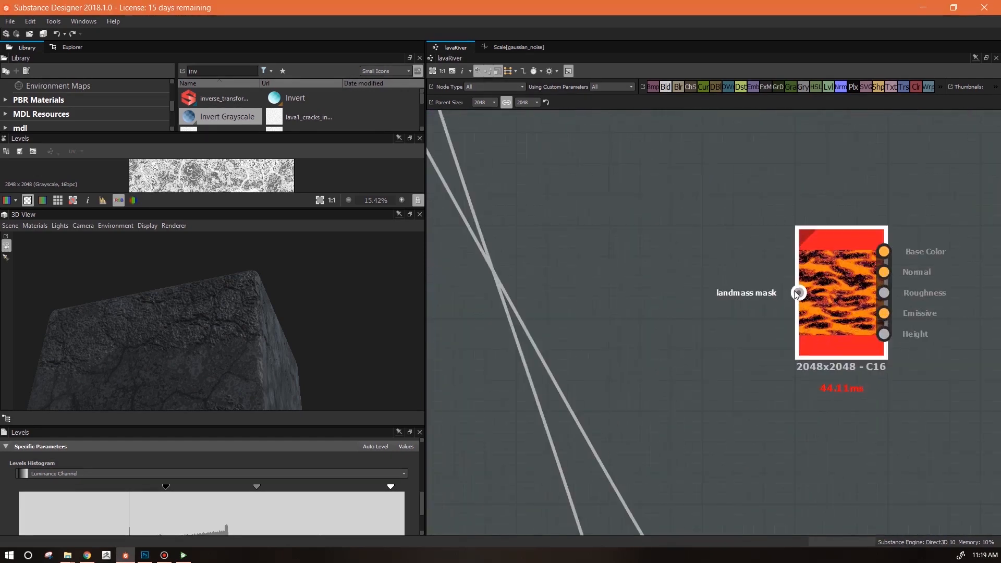
pyautogui.scroll(-8, 793, 374)
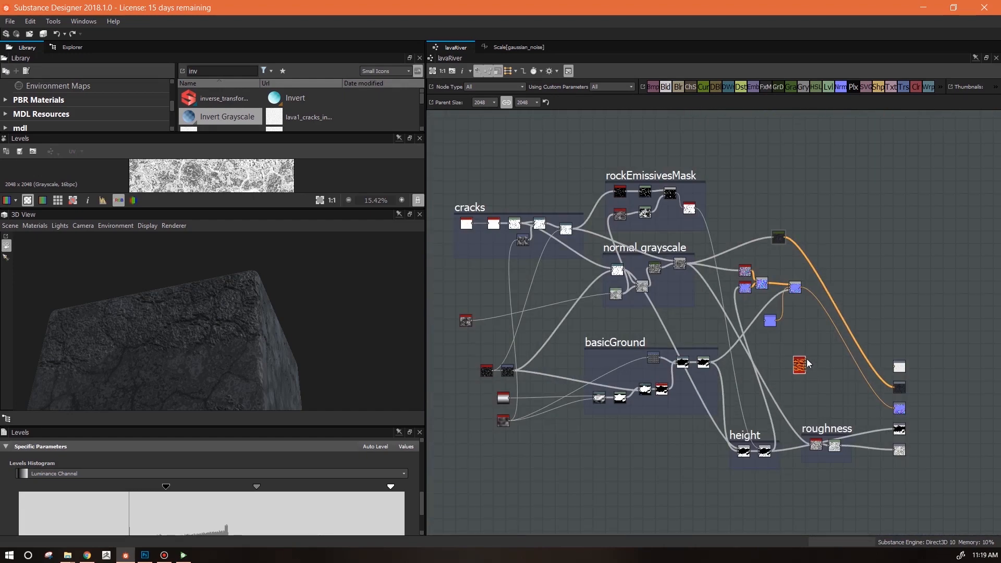
pyautogui.moveTo(799, 368); pyautogui.dragTo(816, 369)
pyautogui.moveTo(215, 355); pyautogui.dragTo(159, 333)
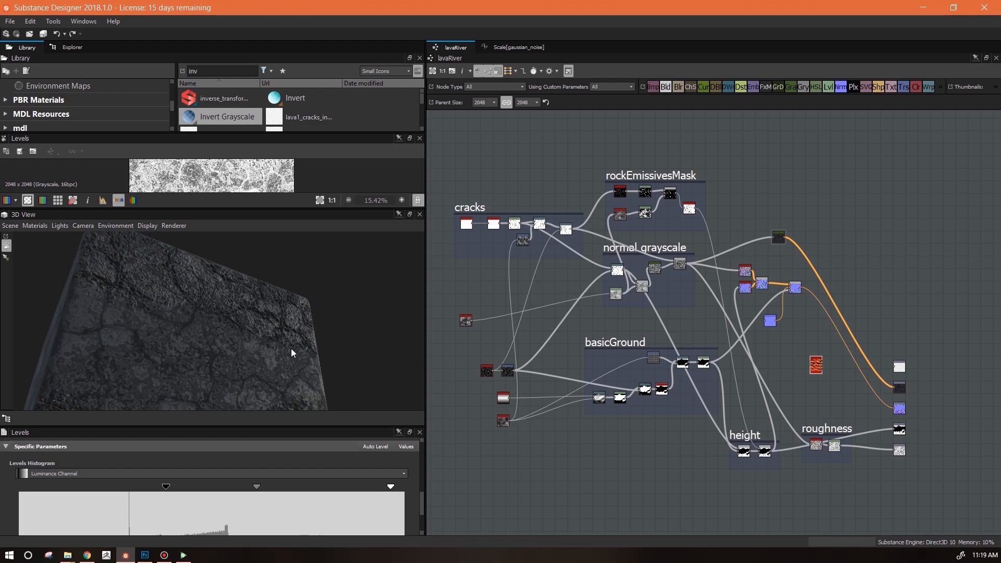
pyautogui.moveTo(127, 287); pyautogui.dragTo(111, 324)
pyautogui.moveTo(264, 368); pyautogui.dragTo(144, 319)
pyautogui.moveTo(166, 353); pyautogui.dragTo(253, 326)
pyautogui.moveTo(204, 373); pyautogui.dragTo(196, 328)
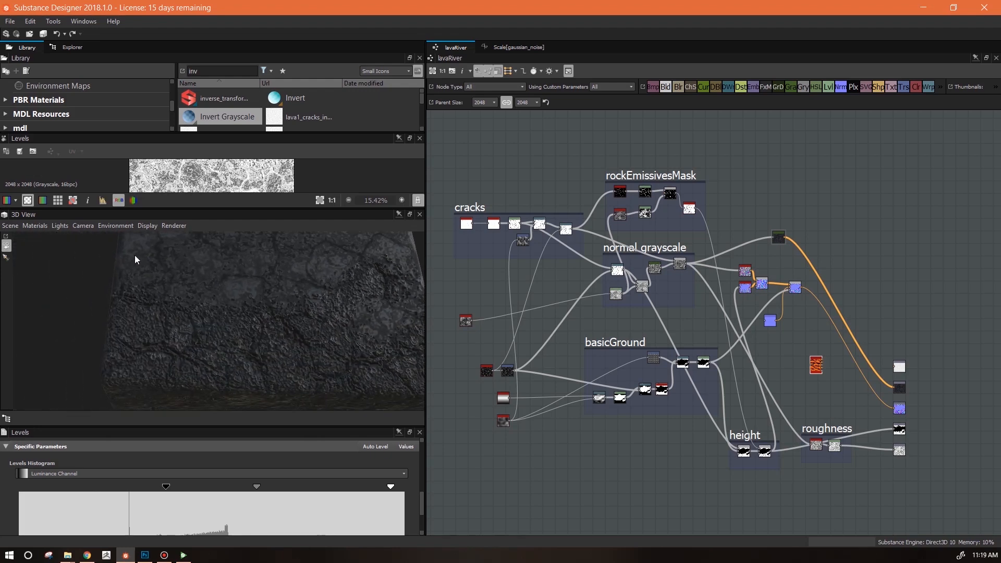
# Add a Blur node below the lavaWaves node, feed it from the first basicGround Levels node and preview it
pyautogui.moveTo(755, 456); pyautogui.dragTo(751, 427, button='middle')
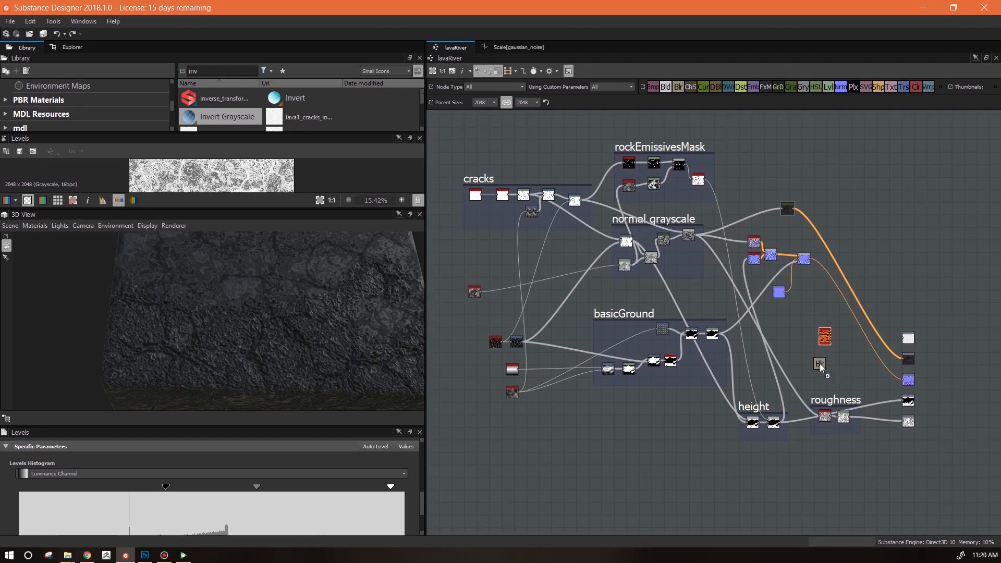
pyautogui.click(819, 364)
pyautogui.hotkey('alt', 'Tab')
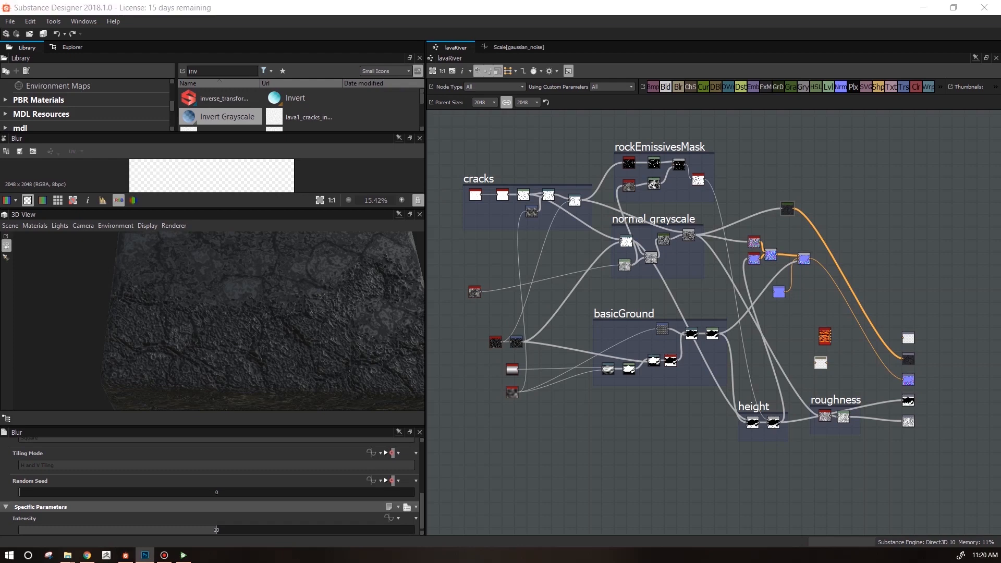
pyautogui.scroll(2, 740, 359)
pyautogui.click(578, 371)
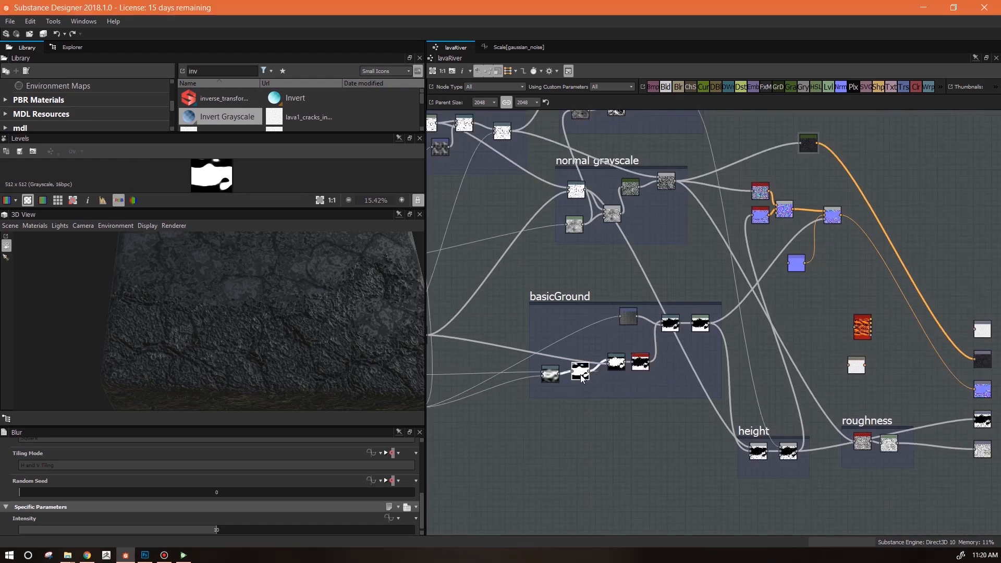
pyautogui.moveTo(219, 211); pyautogui.dragTo(220, 319)
pyautogui.scroll(3, 219, 239)
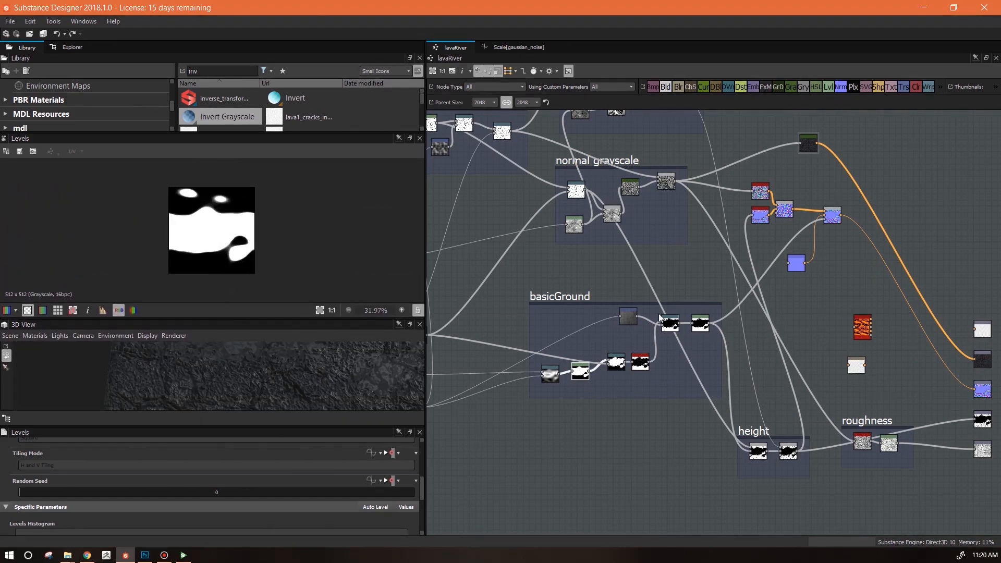
pyautogui.moveTo(594, 387); pyautogui.dragTo(589, 371)
pyautogui.doubleClick(857, 368)
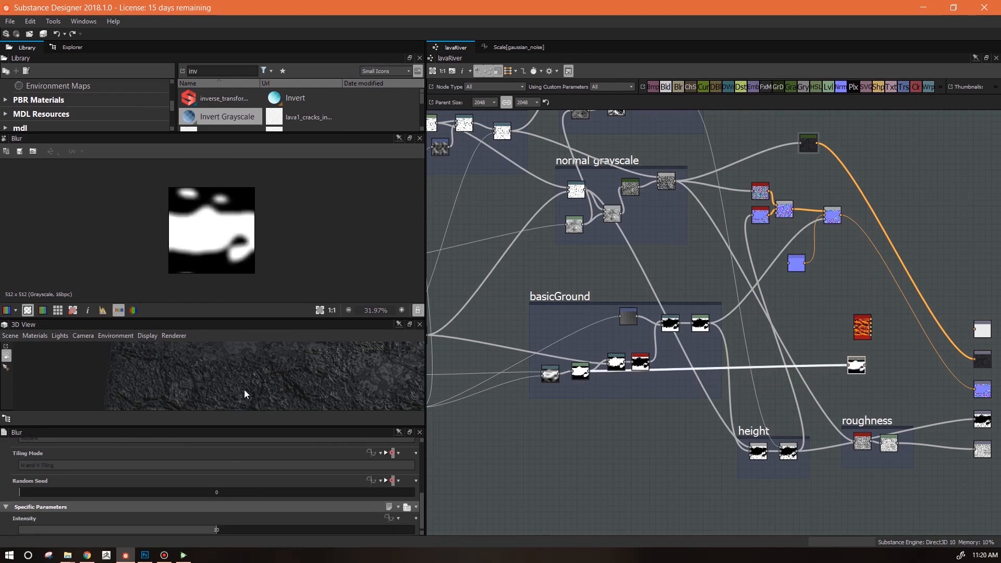
# Set the Blur node's intensity to 15.32 and align the node directly beneath lavaWaves
pyautogui.hotkey('alt', 'Tab')
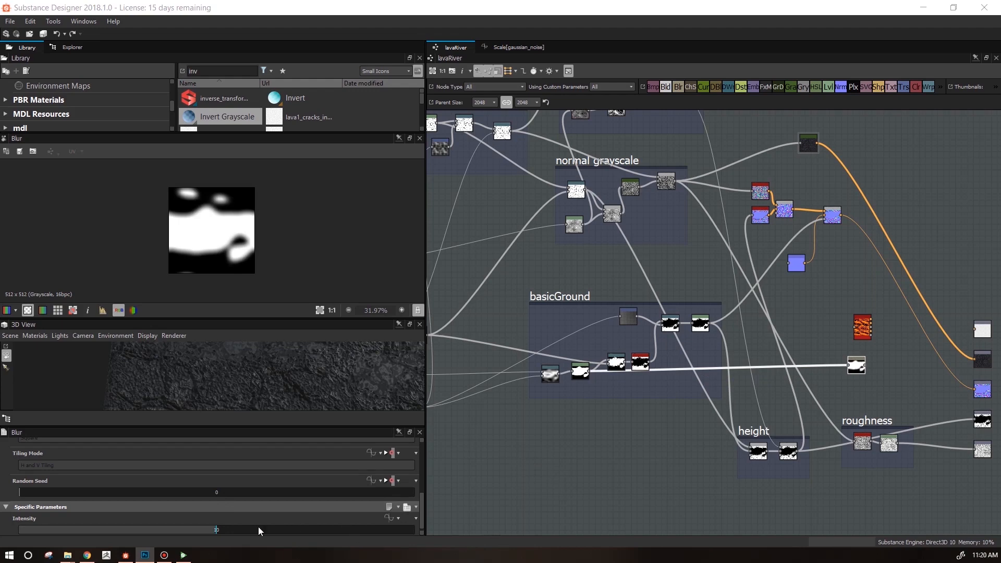
pyautogui.doubleClick(215, 529)
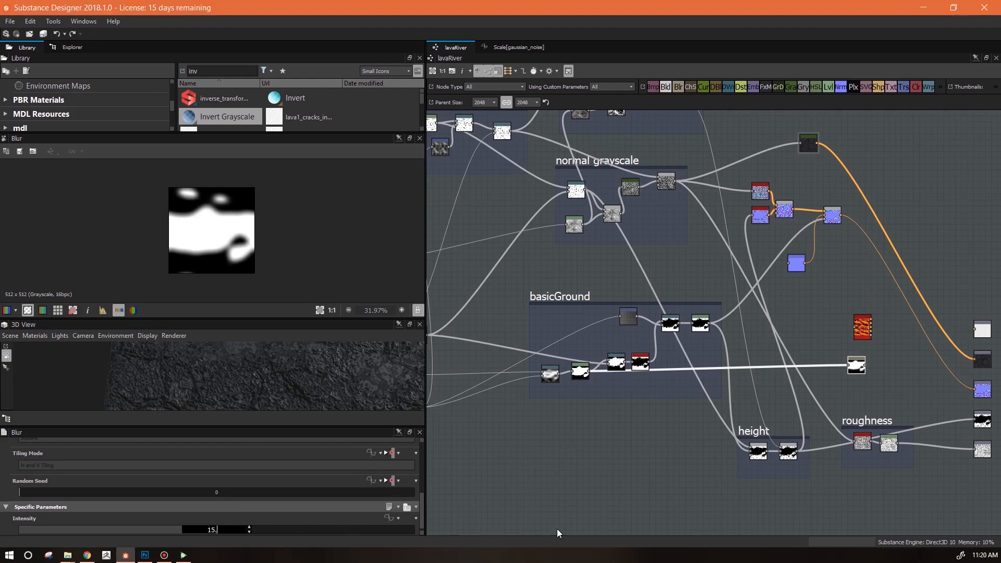
pyautogui.write('15.32')
pyautogui.press('Return')
pyautogui.moveTo(859, 364)
pyautogui.mouseDown()
pyautogui.moveTo(829, 362)
pyautogui.moveTo(863, 371)
pyautogui.mouseUp()
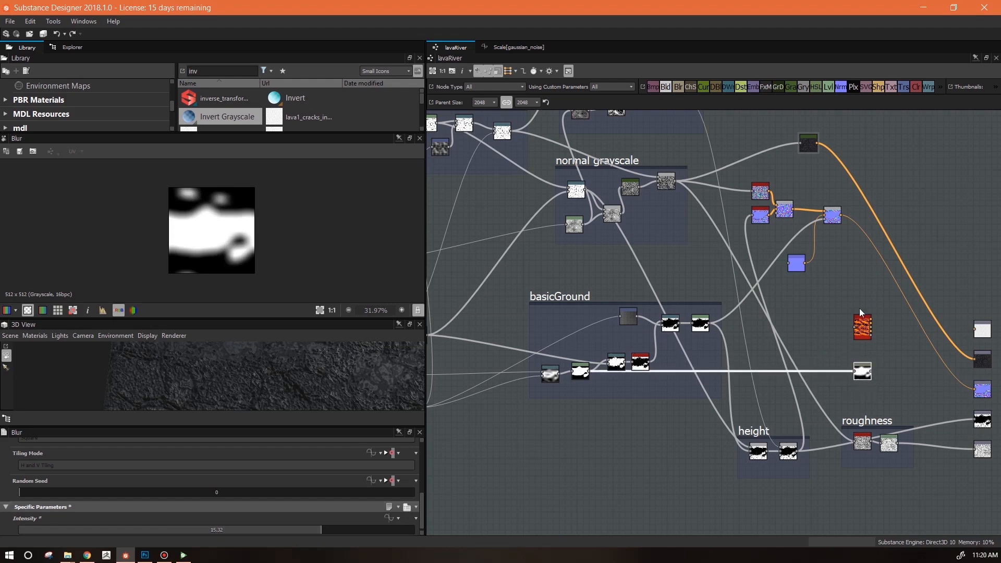
# Add a Warp node, feed it the lavaWaves colour and the Blur output as gradient, and set its intensity to 8.56
pyautogui.moveTo(927, 90); pyautogui.dragTo(946, 266)
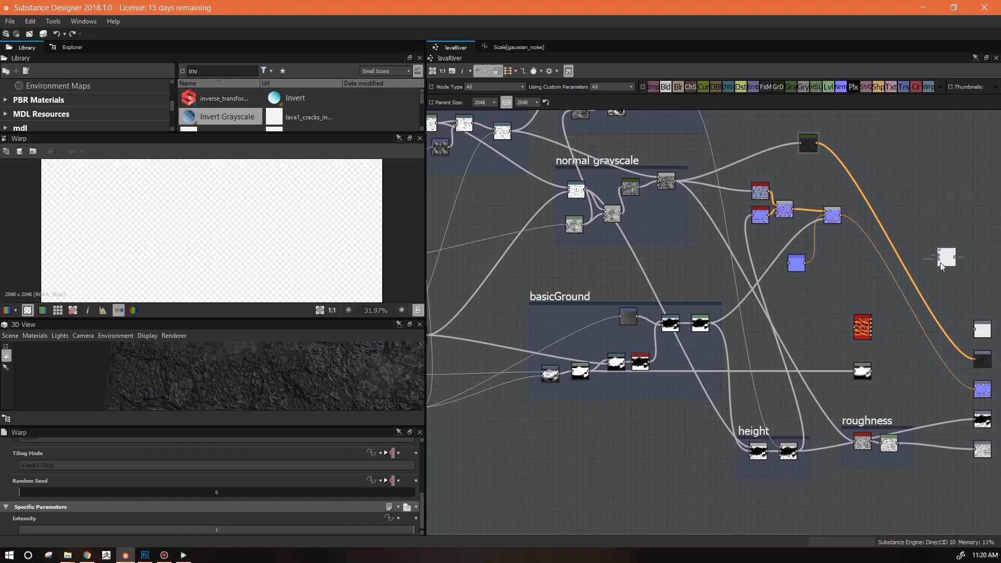
pyautogui.moveTo(874, 374); pyautogui.dragTo(871, 372)
pyautogui.scroll(5, 882, 358)
pyautogui.moveTo(883, 358); pyautogui.dragTo(685, 532, button='middle')
pyautogui.moveTo(851, 223); pyautogui.dragTo(649, 414)
pyautogui.moveTo(781, 292); pyautogui.dragTo(700, 212, button='middle')
pyautogui.moveTo(793, 151); pyautogui.dragTo(650, 374)
pyautogui.scroll(-4, 234, 257)
pyautogui.scroll(-1, 274, 535)
pyautogui.moveTo(273, 527); pyautogui.dragTo(188, 522)
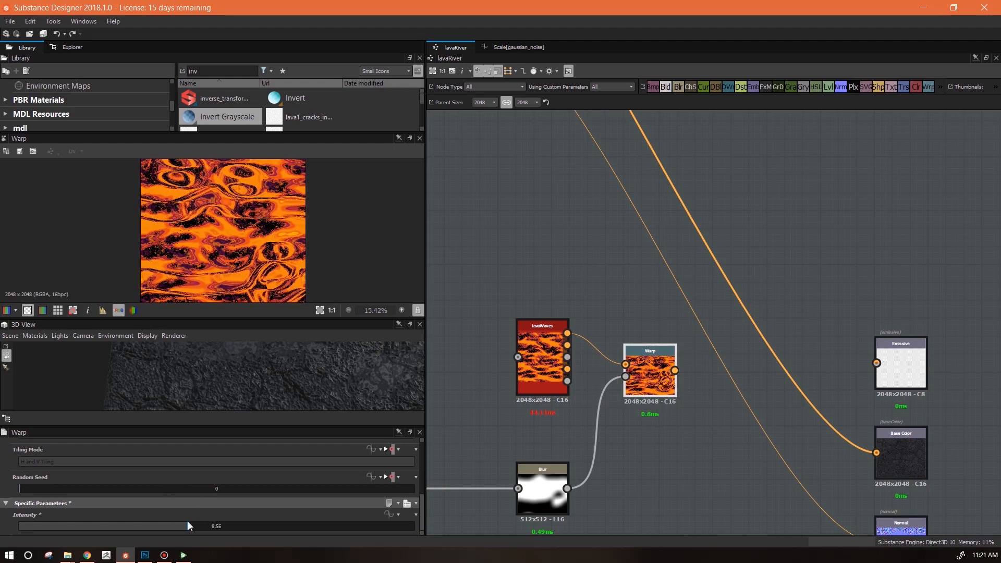
# Group the lavaWaves, Blur and Warp nodes tightly together below the Normal node
pyautogui.scroll(-2, 735, 405)
pyautogui.moveTo(713, 499); pyautogui.dragTo(777, 477, button='middle')
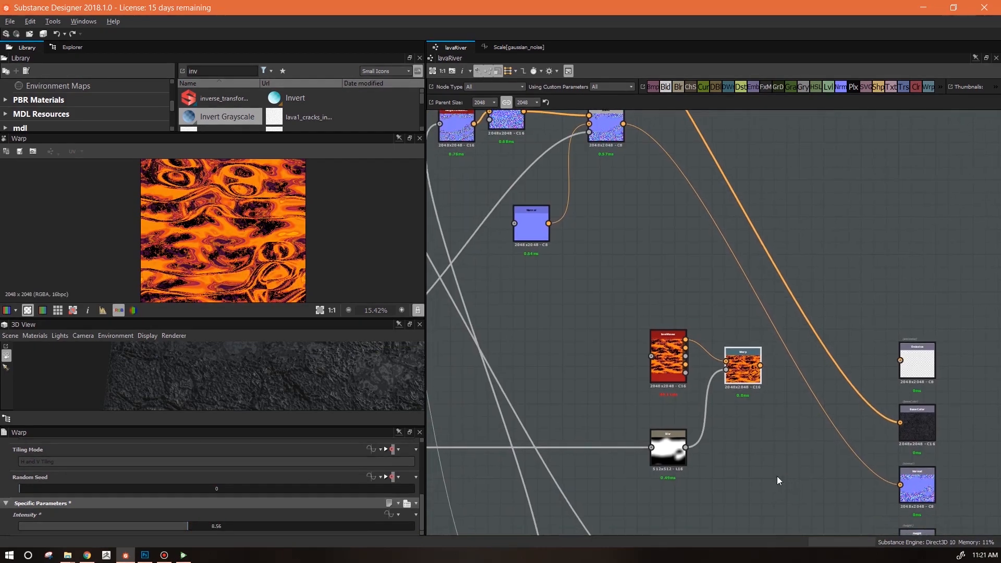
pyautogui.moveTo(666, 375); pyautogui.dragTo(606, 292)
pyautogui.moveTo(670, 456); pyautogui.dragTo(607, 358)
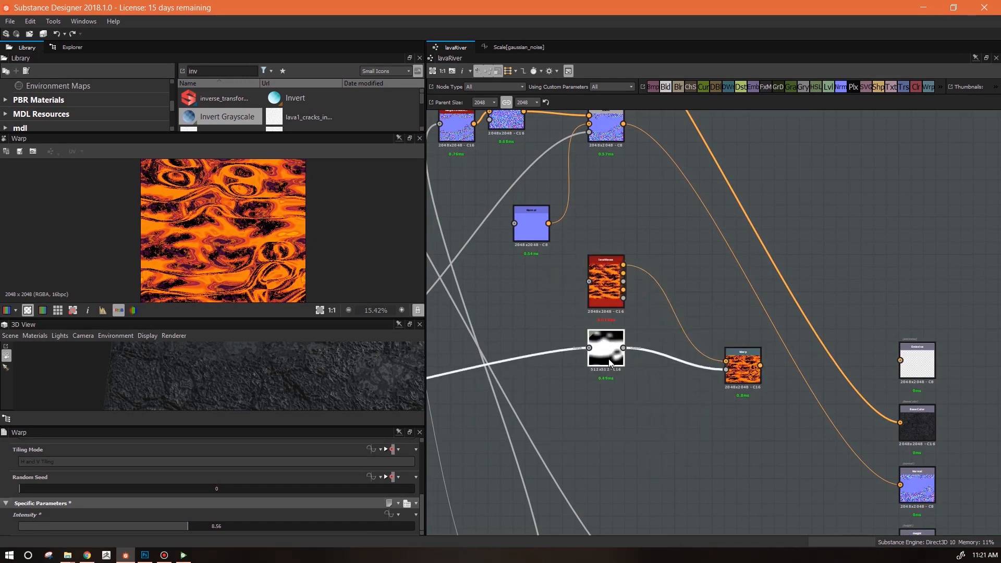
pyautogui.click(741, 368)
pyautogui.moveTo(739, 365); pyautogui.dragTo(665, 286)
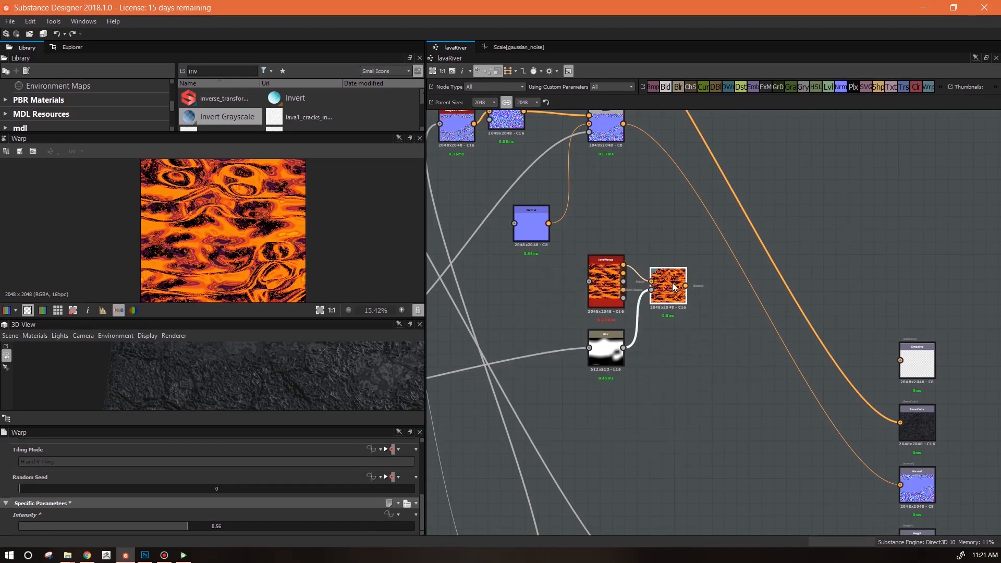
# Move the height frame up, clear of the roughness frame
pyautogui.scroll(-1, 668, 332)
pyautogui.moveTo(668, 332); pyautogui.dragTo(824, 424, button='middle')
pyautogui.scroll(-1, 688, 340)
pyautogui.scroll(-1, 701, 465)
pyautogui.moveTo(701, 465); pyautogui.dragTo(510, 264, button='middle')
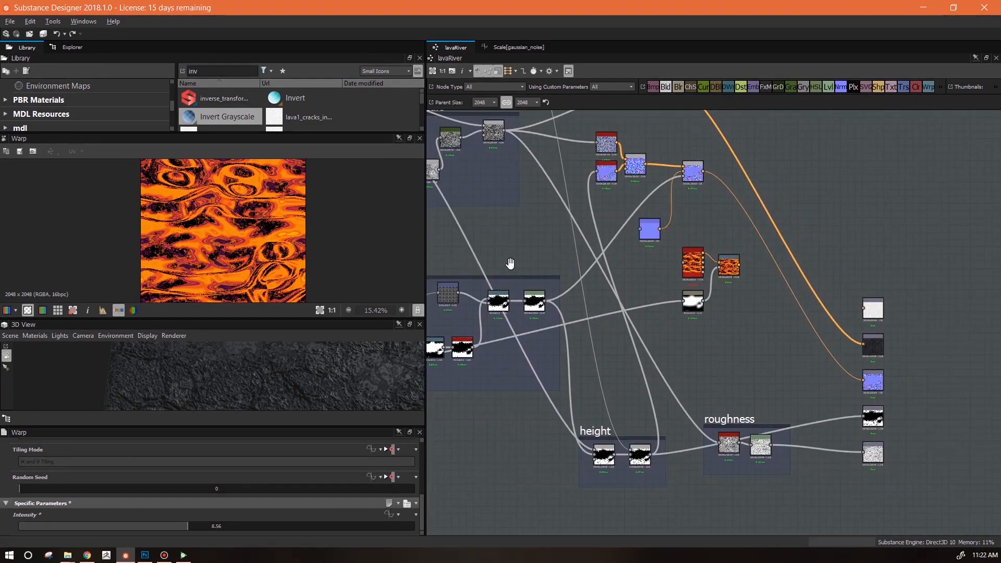
pyautogui.moveTo(607, 431); pyautogui.dragTo(607, 364)
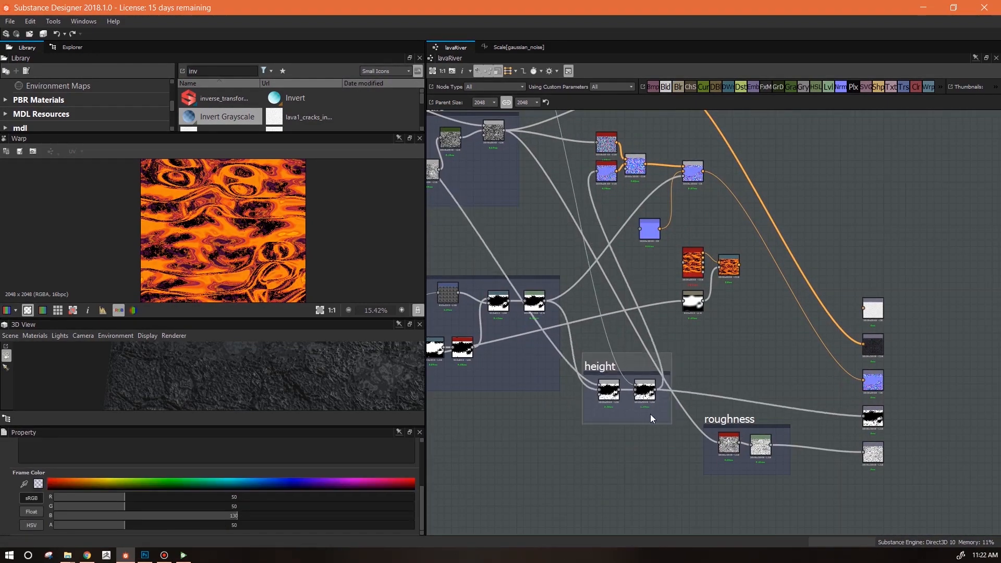
# Add an Invert Grayscale node after the last height Blend, and use it as opacity for a new Blend with Warp as foreground
pyautogui.scroll(2, 648, 412)
pyautogui.moveTo(207, 117); pyautogui.dragTo(649, 424)
pyautogui.moveTo(716, 440); pyautogui.dragTo(589, 490, button='middle')
pyautogui.click(749, 292)
pyautogui.moveTo(678, 207); pyautogui.dragTo(540, 468)
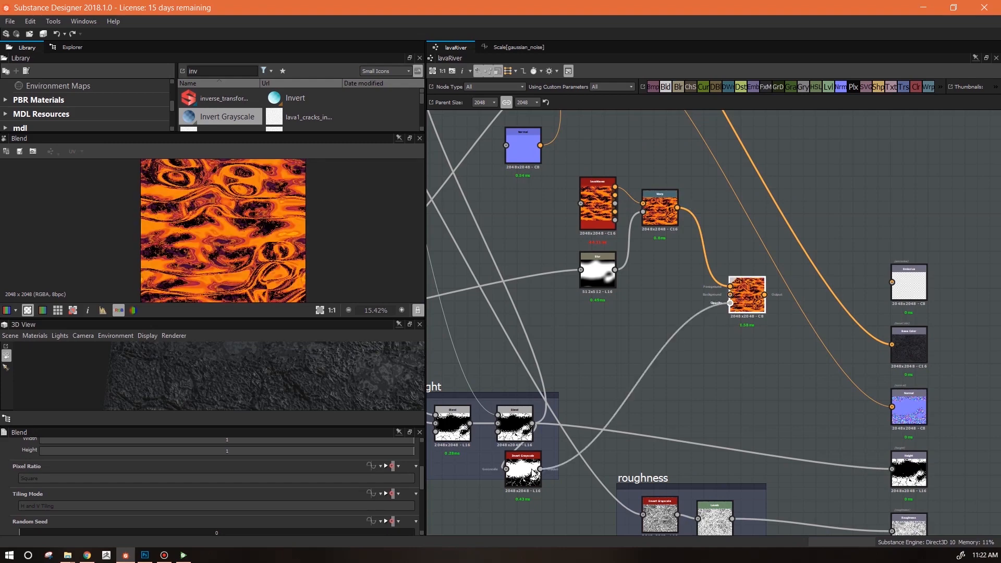
# Compare the masked Blend result with the unmasked Warp output in the 2D preview
pyautogui.scroll(3, 227, 229)
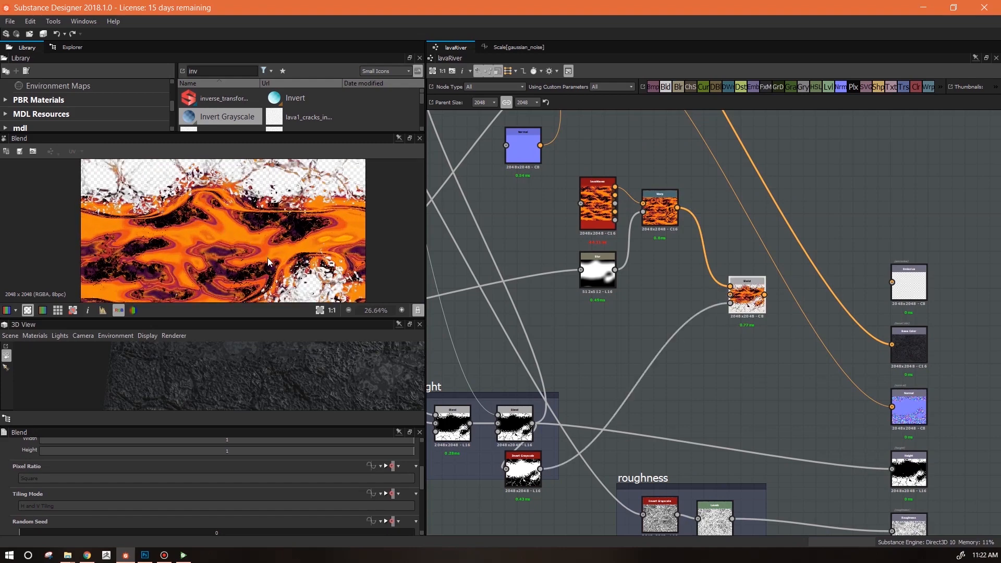
pyautogui.moveTo(282, 272); pyautogui.dragTo(306, 177, button='middle')
pyautogui.scroll(-2, 807, 392)
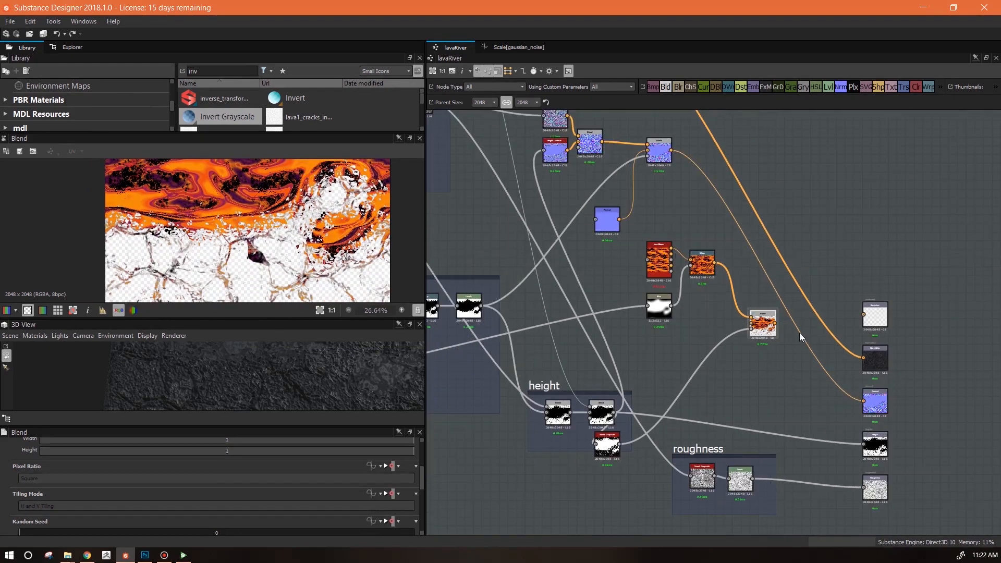
pyautogui.scroll(-2, 261, 219)
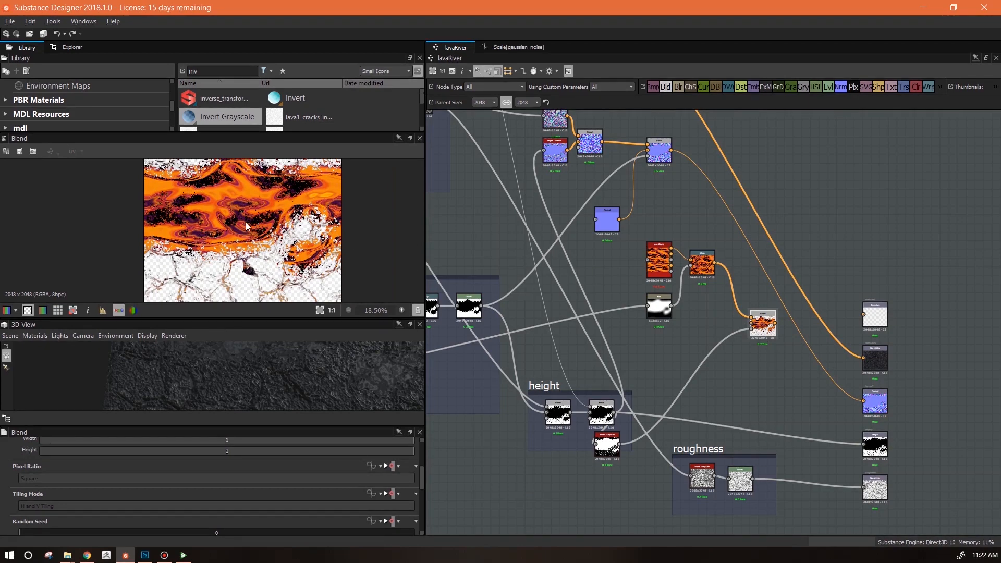
pyautogui.doubleClick(705, 264)
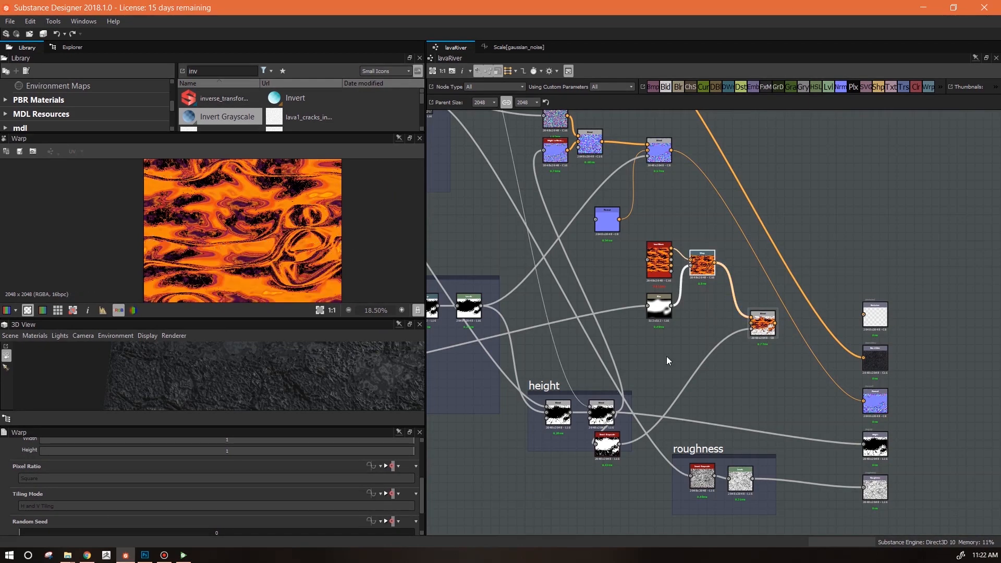
pyautogui.doubleClick(762, 324)
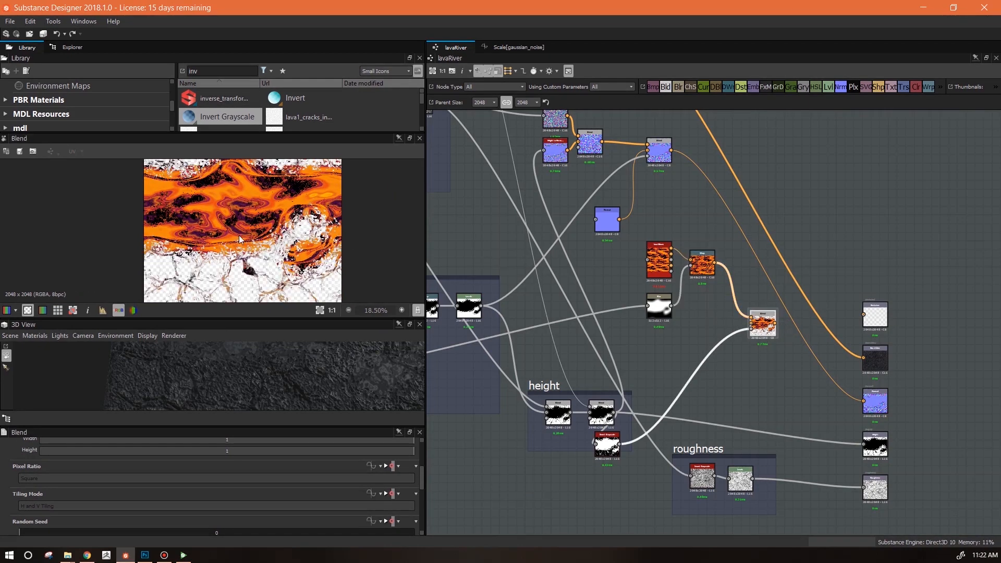
# Raise the Warp node's intensity to around nine tenths of its range while previewing the Blend
pyautogui.click(705, 260)
pyautogui.scroll(-3, 409, 493)
pyautogui.moveTo(239, 530); pyautogui.dragTo(379, 524)
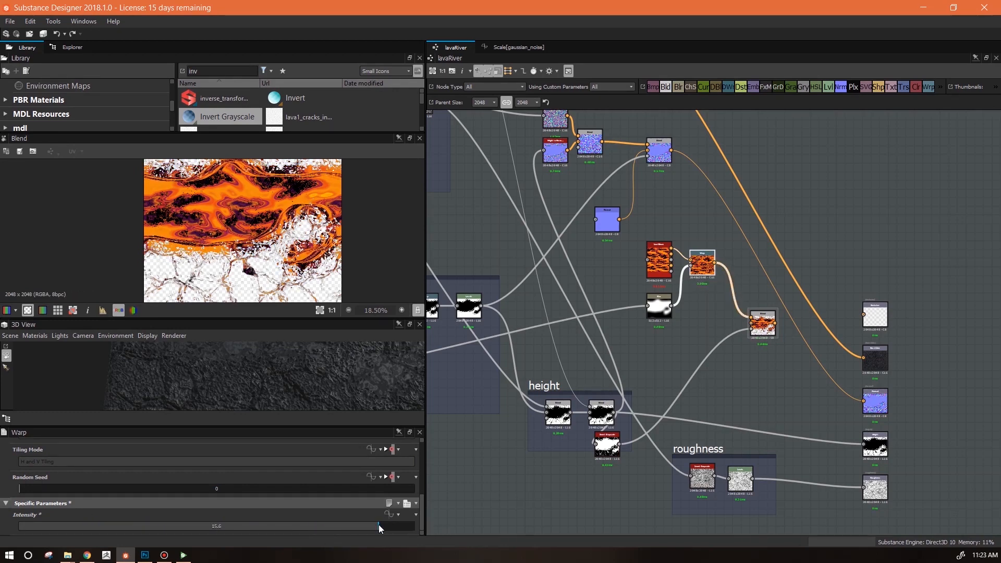
# Test the lavaRiver graph's exposed parameter with default values 2, 4 and 5, and return it to 1
pyautogui.click(611, 271)
pyautogui.click(21, 462)
pyautogui.click(118, 476)
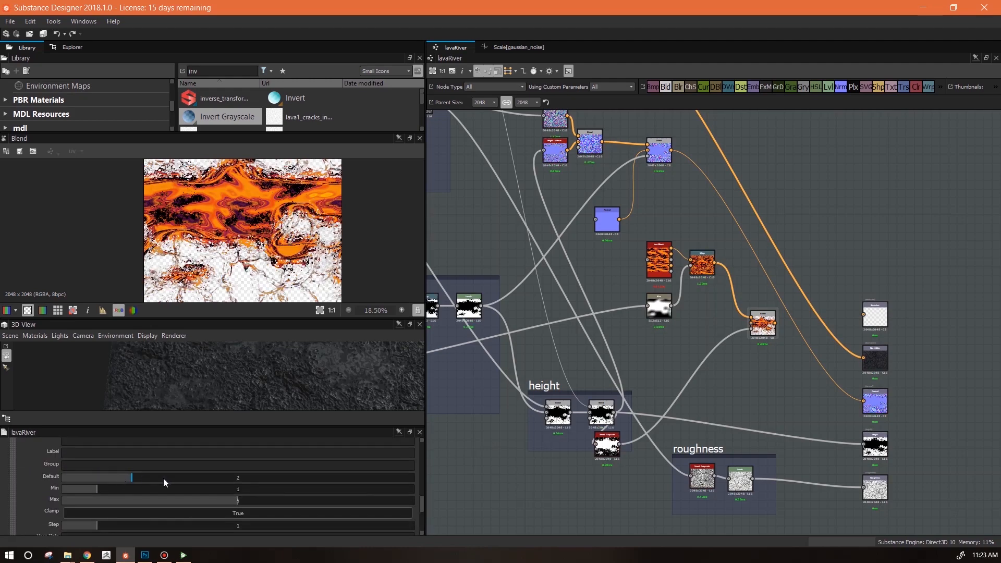
pyautogui.click(207, 477)
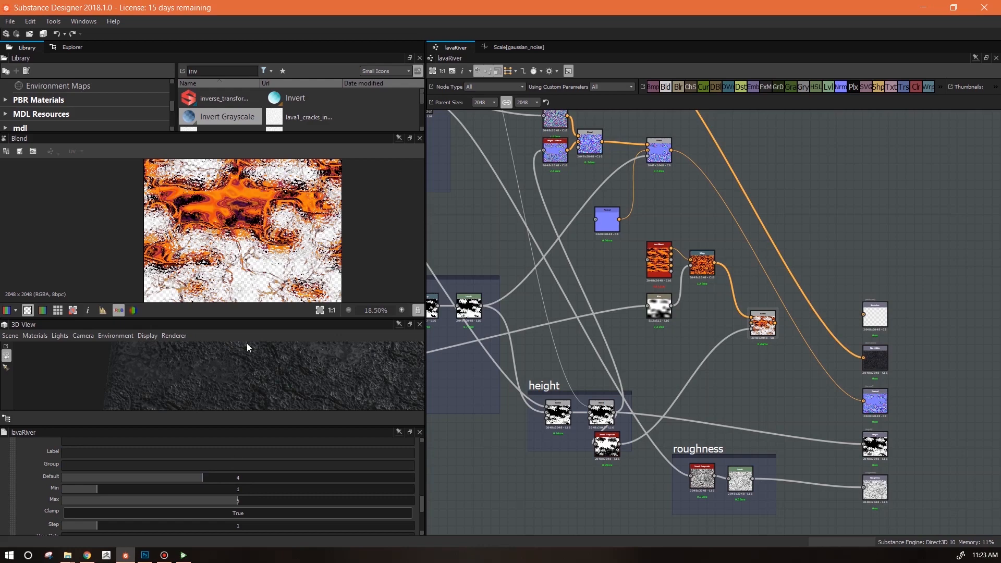
pyautogui.click(230, 479)
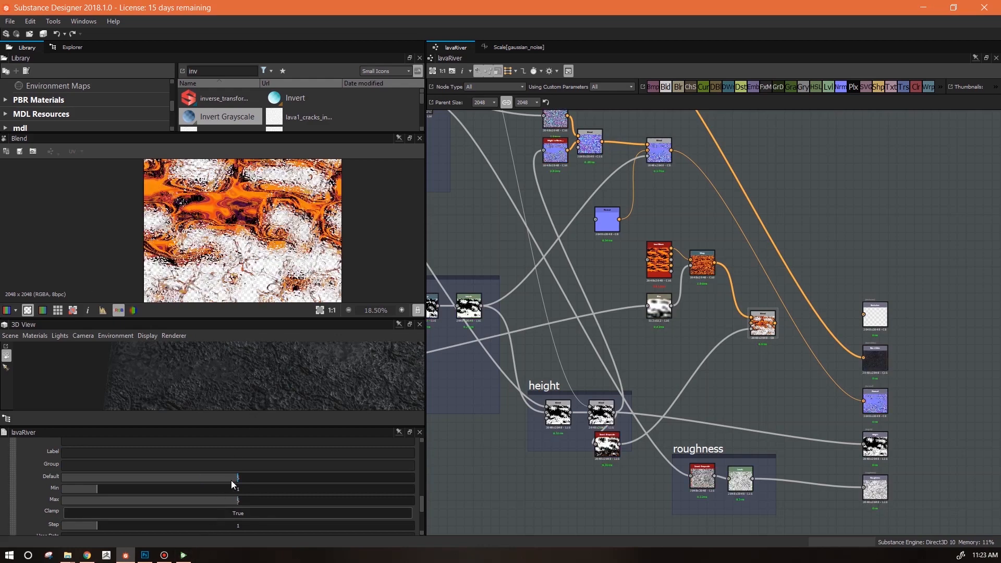
pyautogui.moveTo(236, 478); pyautogui.dragTo(94, 478)
# Nudge the Warp node up beside lavaWaves, and examine the lavaWaves settings and the masked lava's edges
pyautogui.moveTo(750, 374); pyautogui.dragTo(772, 415, button='middle')
pyautogui.moveTo(732, 310); pyautogui.dragTo(728, 301)
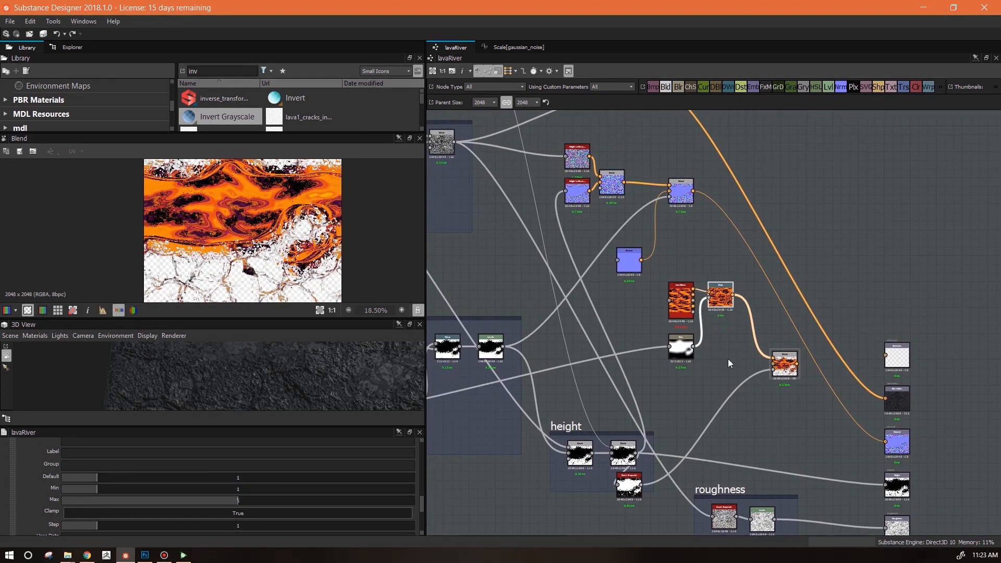
pyautogui.scroll(-2, 749, 413)
pyautogui.moveTo(764, 419); pyautogui.dragTo(751, 336, button='middle')
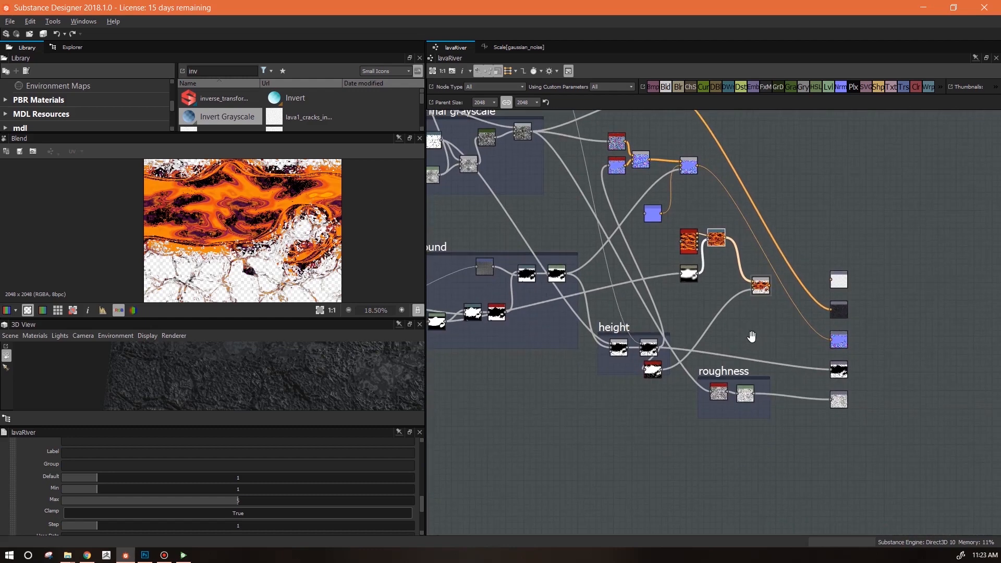
pyautogui.scroll(2, 675, 247)
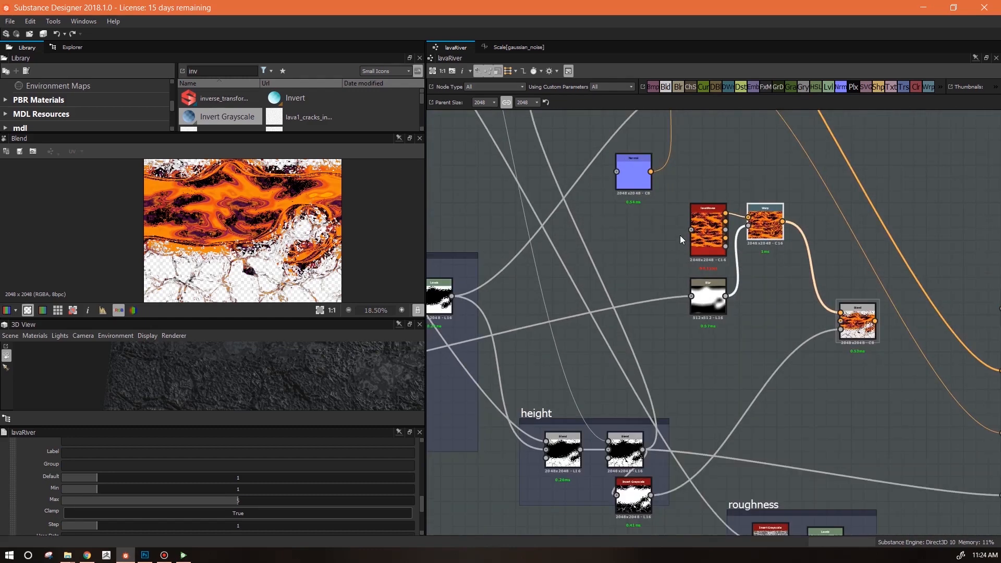
pyautogui.click(695, 229)
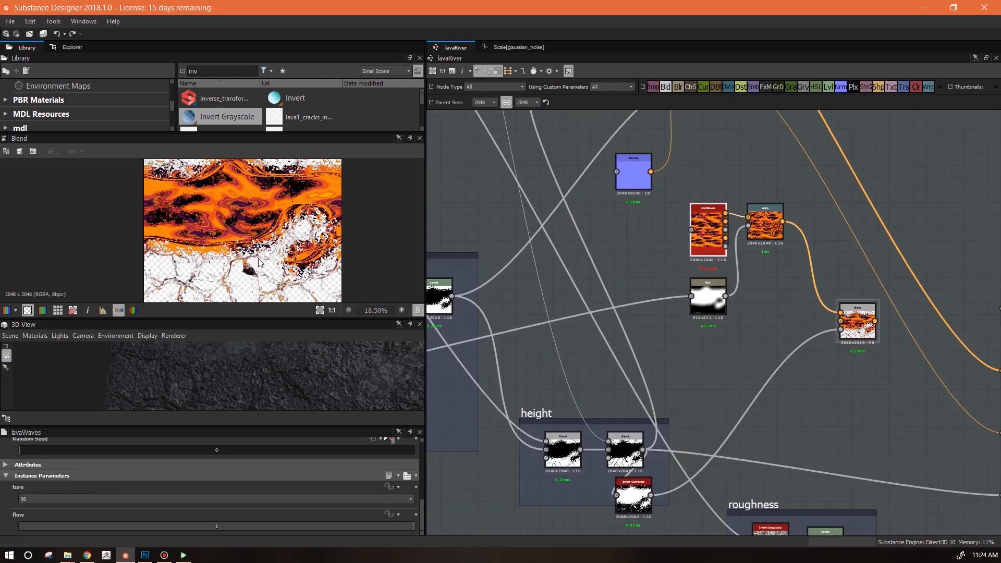
pyautogui.scroll(3, 258, 258)
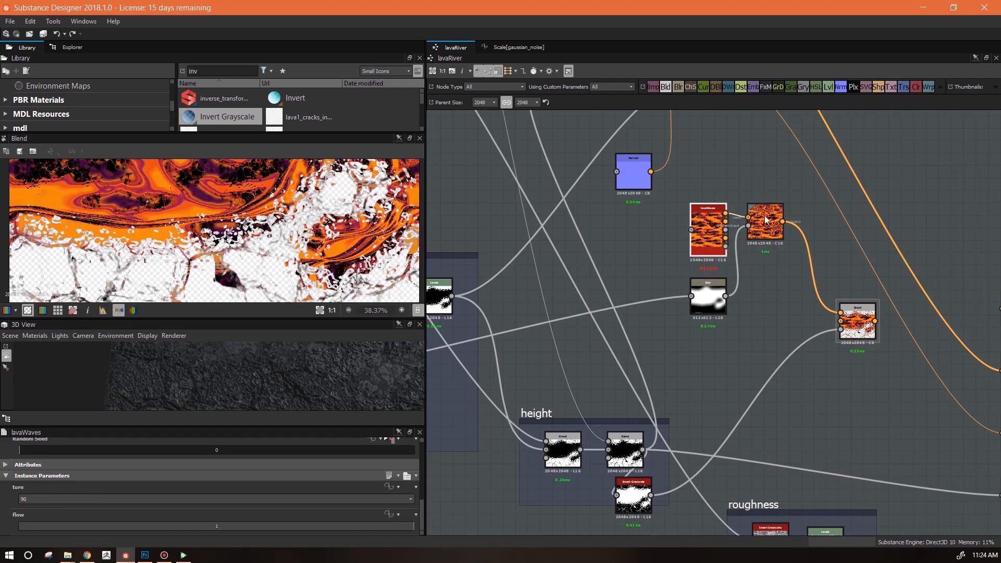
pyautogui.scroll(-2, 729, 291)
pyautogui.moveTo(730, 338); pyautogui.dragTo(890, 309, button='middle')
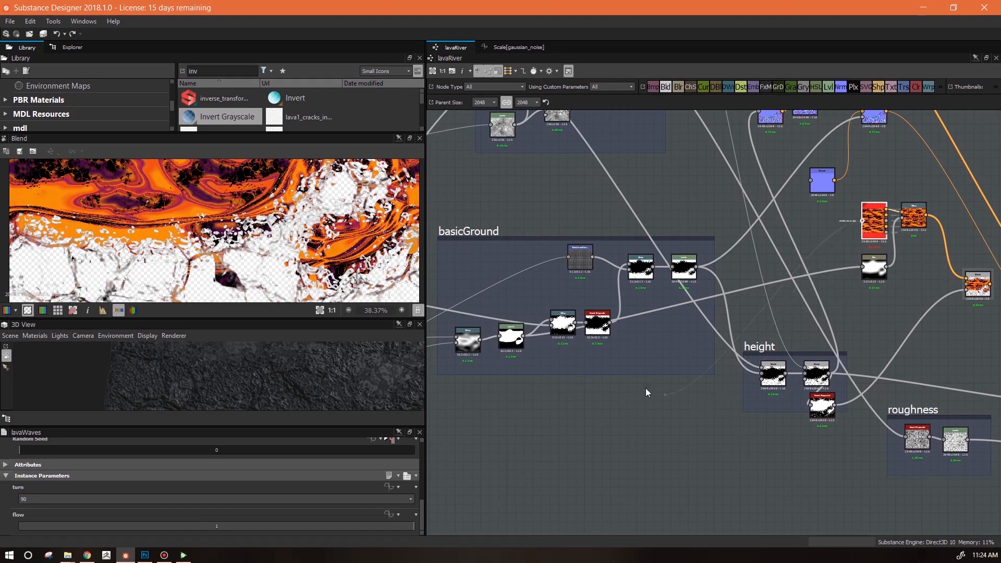
# Preview basicGround's Invert Grayscale and final Levels nodes to examine which landmass mask could drive lavaWaves
pyautogui.scroll(6, 614, 347)
pyautogui.doubleClick(553, 258)
pyautogui.scroll(-6, 552, 258)
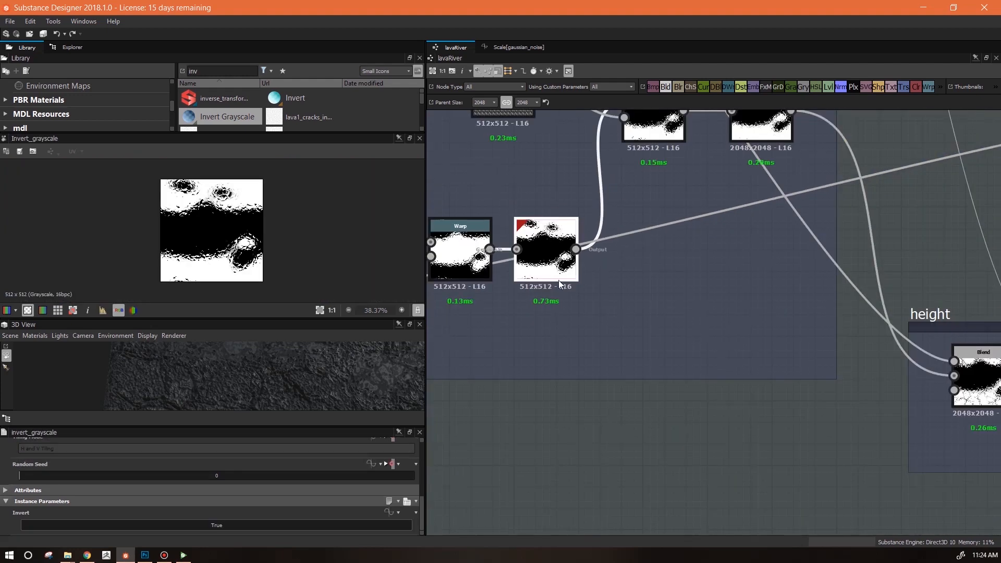
pyautogui.moveTo(562, 282); pyautogui.dragTo(544, 353, button='middle')
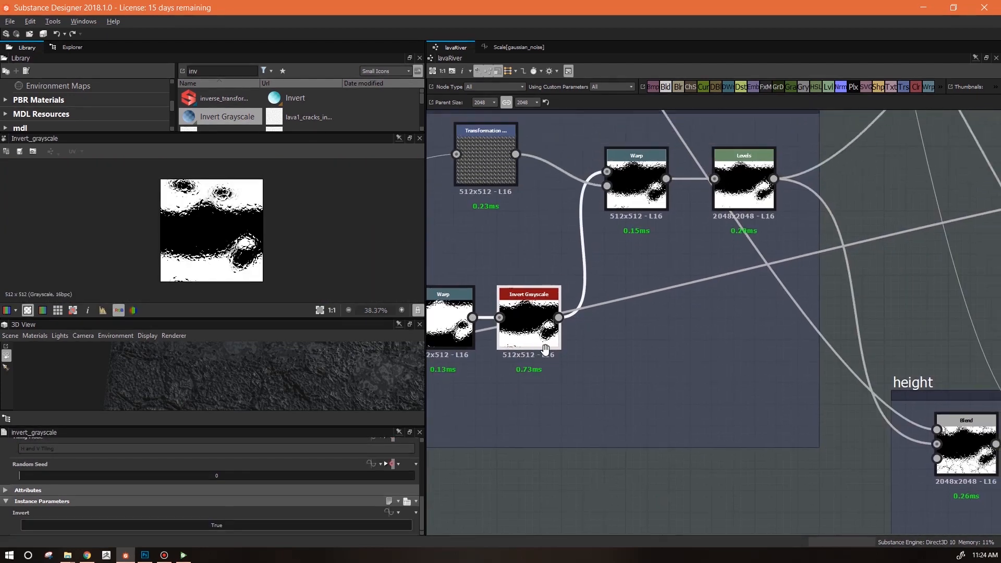
pyautogui.doubleClick(743, 183)
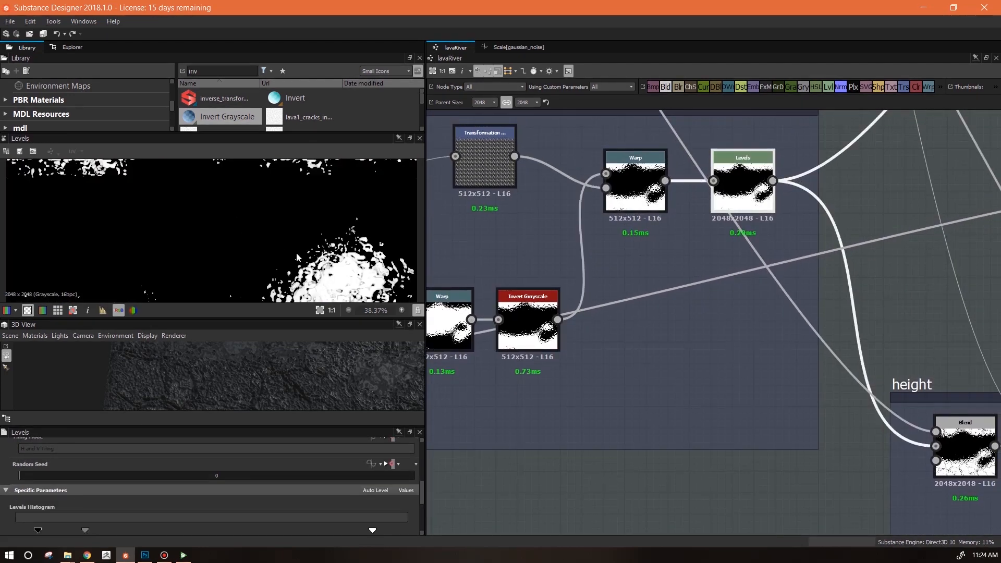
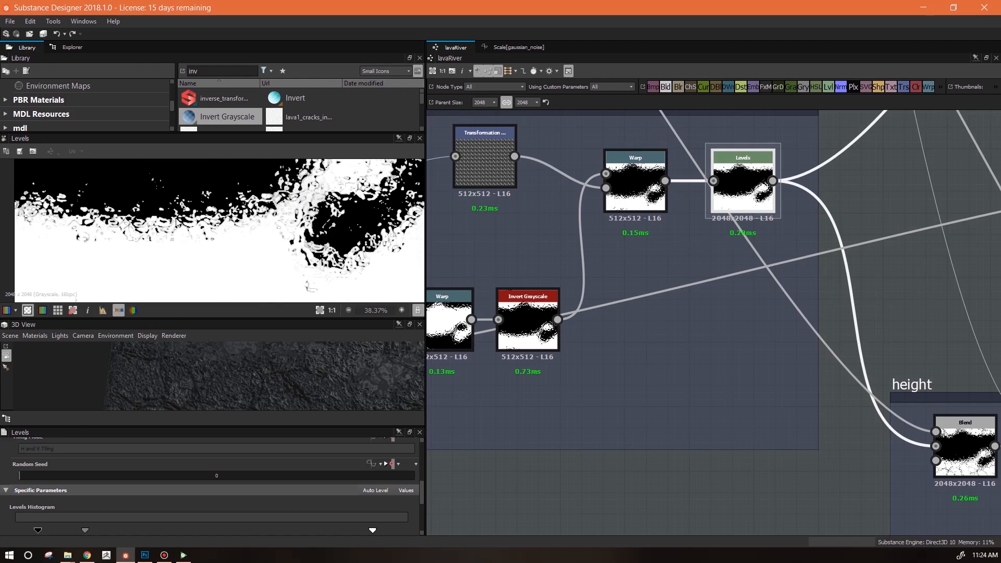
pyautogui.scroll(-3, 257, 212)
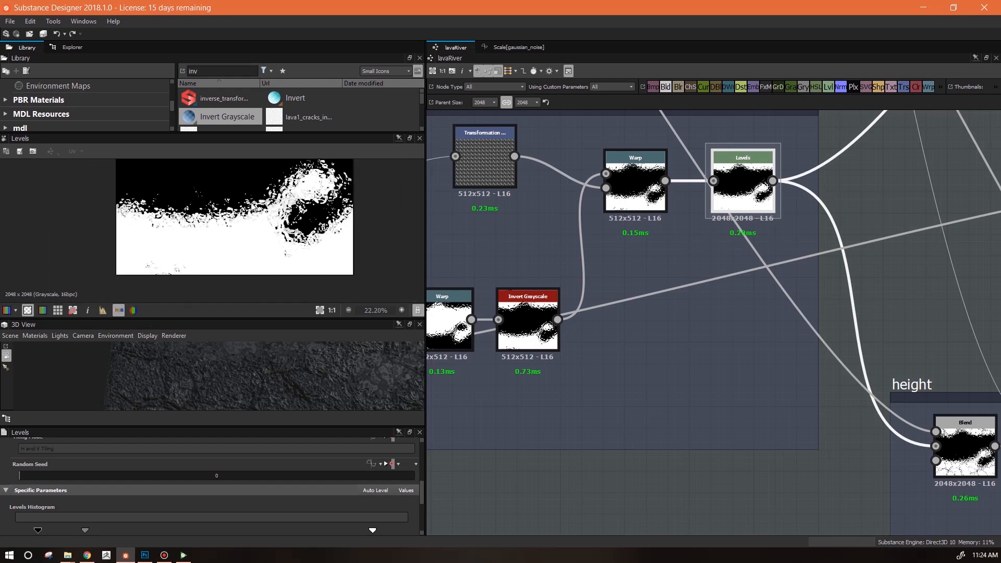
pyautogui.scroll(-6, 649, 248)
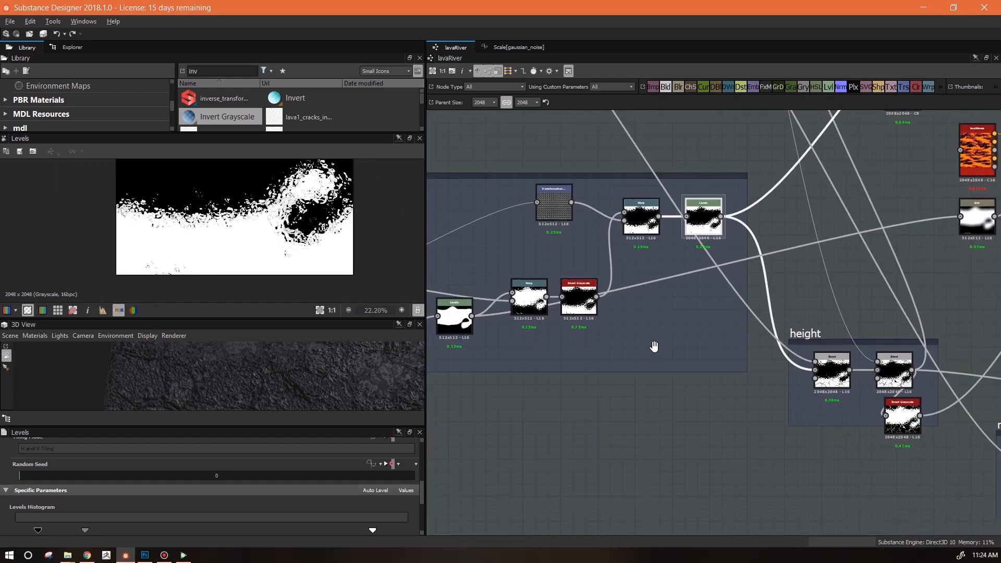
pyautogui.scroll(-1, 701, 355)
pyautogui.moveTo(646, 397); pyautogui.dragTo(835, 332, button='middle')
pyautogui.moveTo(719, 330); pyautogui.dragTo(520, 369, button='middle')
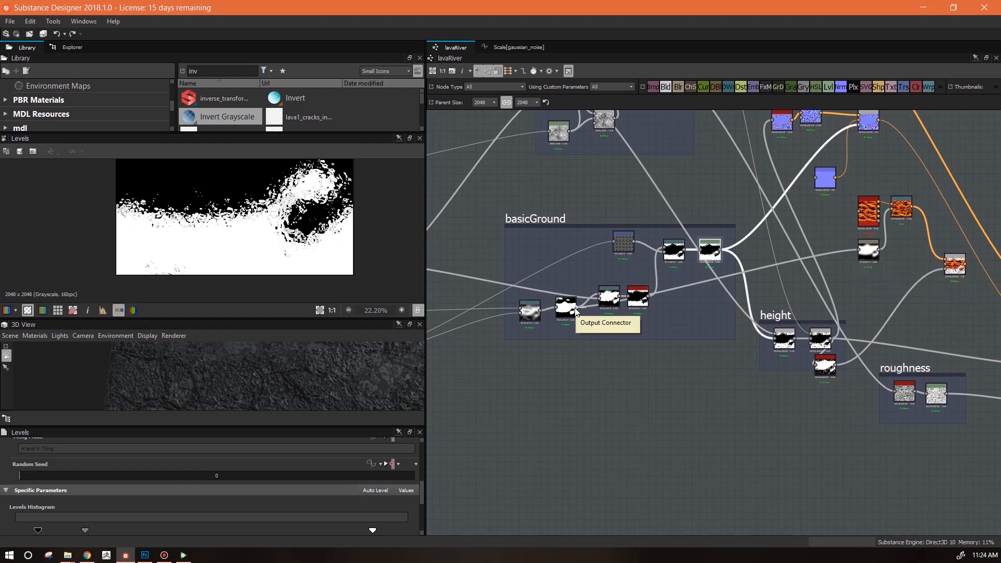
# Move the Blur node to the left of lavaWaves, feed it into the lavaWaves input too, and preview the whole Blend
pyautogui.moveTo(856, 294); pyautogui.dragTo(674, 309, button='middle')
pyautogui.moveTo(688, 265); pyautogui.dragTo(673, 228)
pyautogui.doubleClick(772, 280)
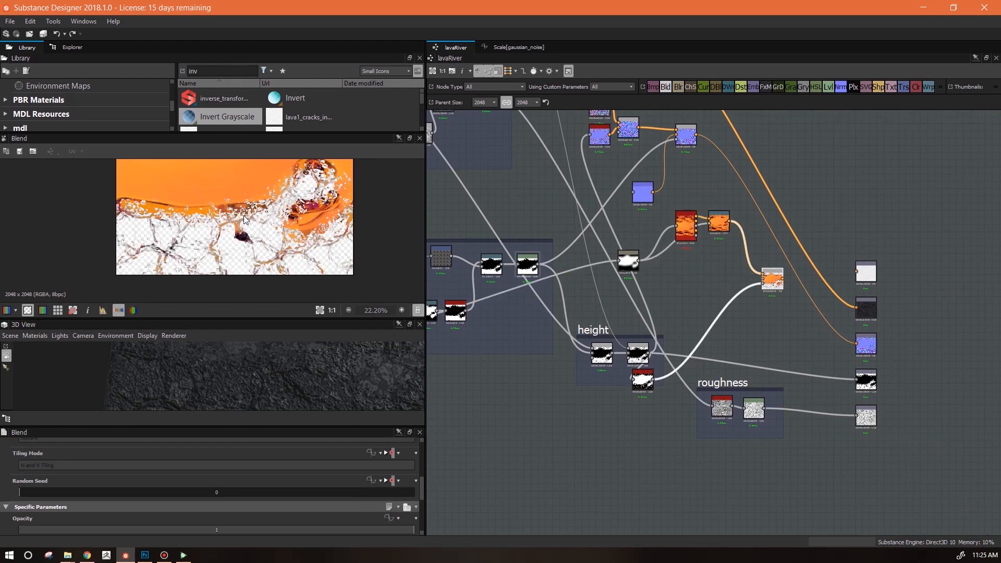
pyautogui.press('f')
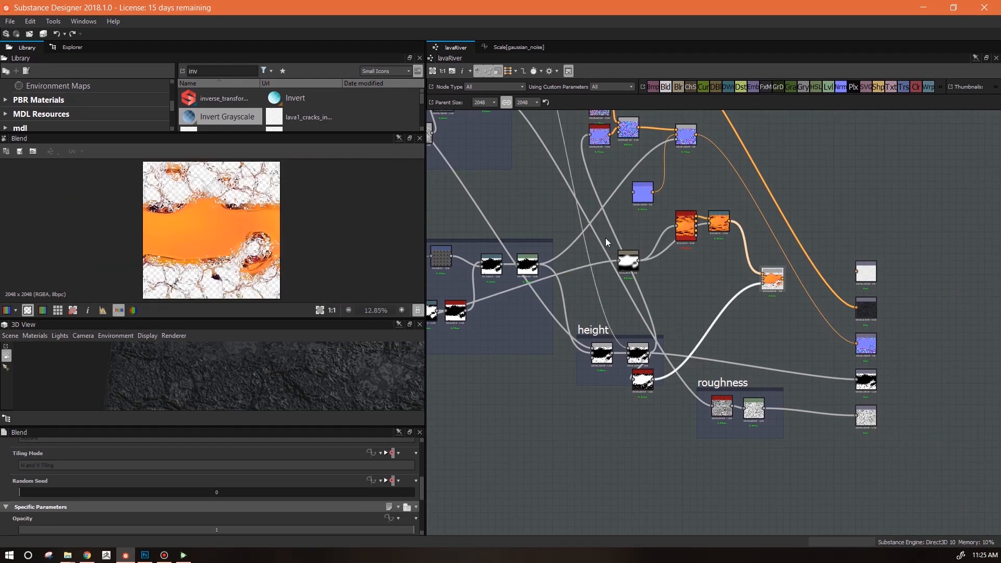
# Shift the Blur node away from lavaWaves, nudge lavaWaves up slightly, and preview the lavaWaves Basecolor output
pyautogui.moveTo(633, 263); pyautogui.dragTo(629, 278)
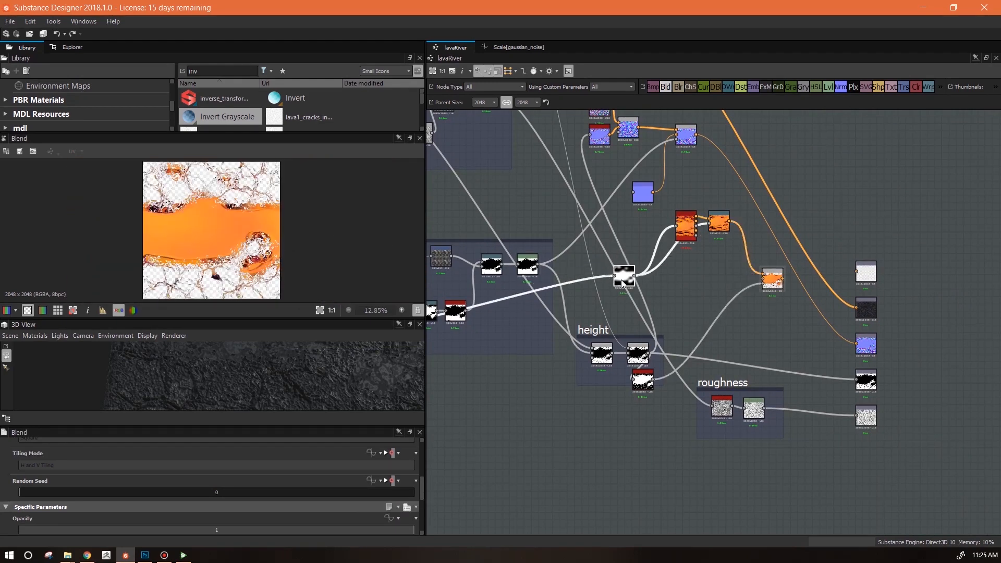
pyautogui.click(687, 228)
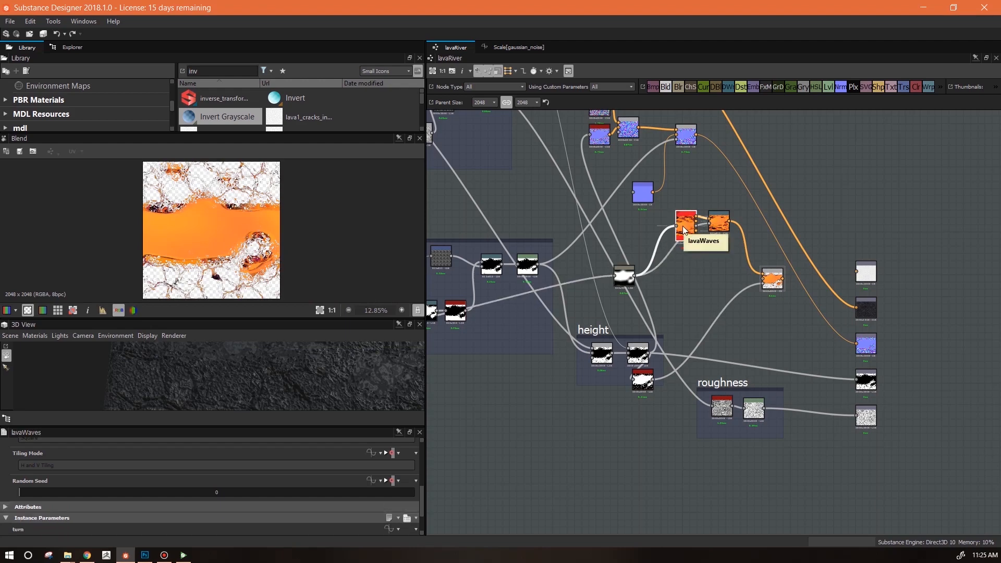
pyautogui.doubleClick(682, 226)
pyautogui.scroll(-1, 421, 509)
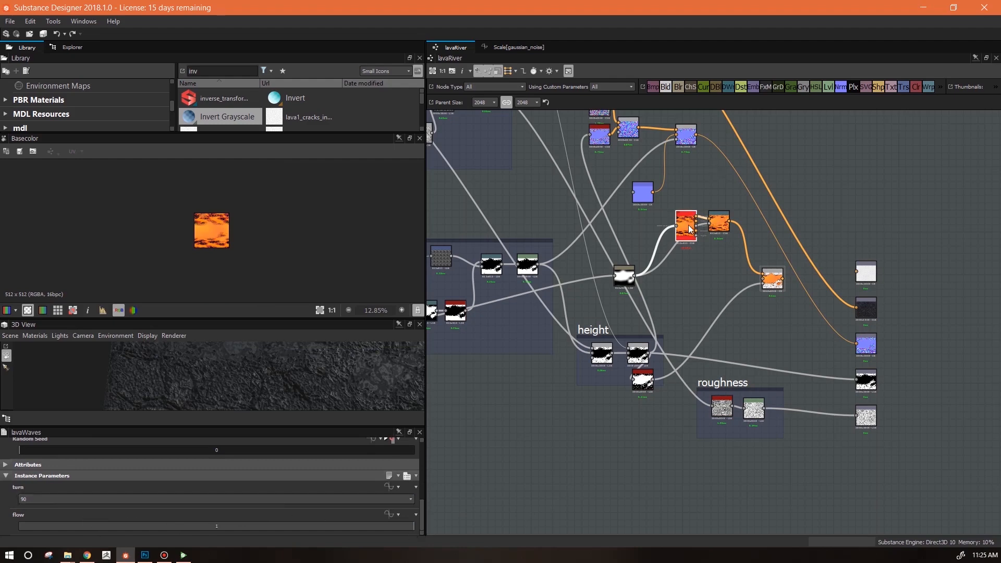
pyautogui.moveTo(688, 230); pyautogui.dragTo(688, 222)
pyautogui.moveTo(617, 283)
pyautogui.mouseDown()
pyautogui.moveTo(614, 306)
pyautogui.moveTo(614, 290)
pyautogui.mouseUp()
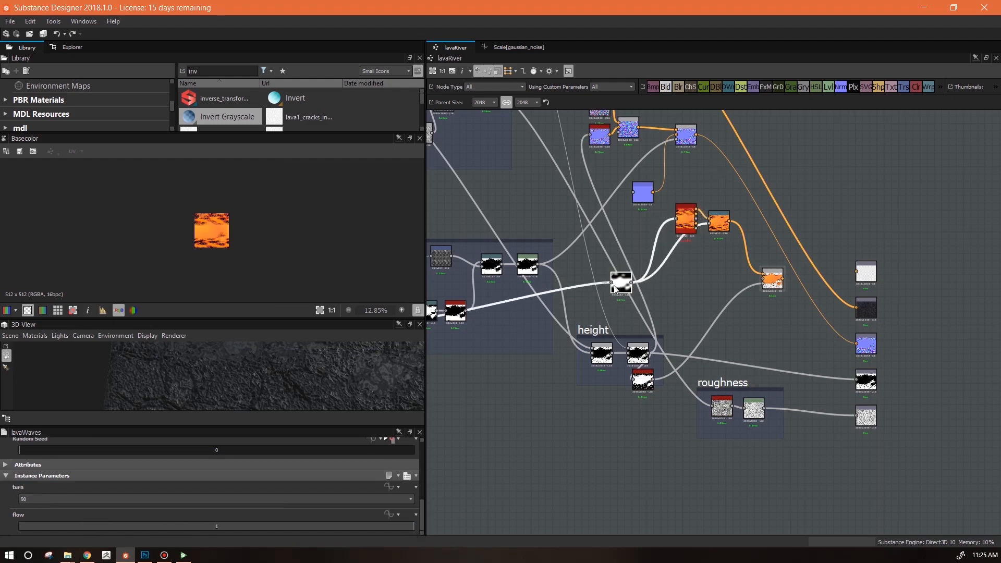
# Move the Blur node down, insert an Invert Grayscale node between Blur and lavaWaves, and preview lavaWaves and Warp
pyautogui.moveTo(624, 293); pyautogui.dragTo(679, 294, button='middle')
pyautogui.scroll(3, 666, 270)
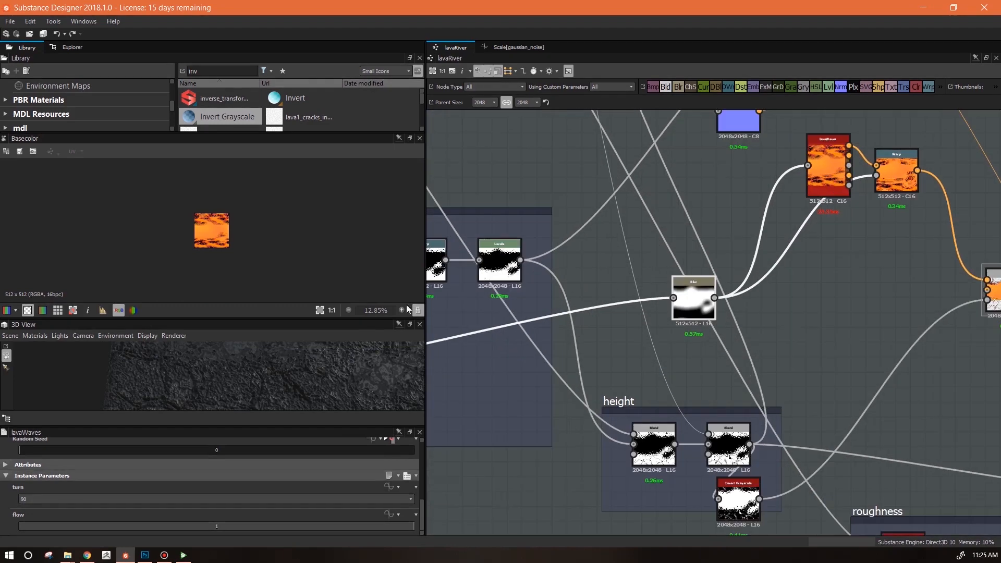
pyautogui.moveTo(617, 301); pyautogui.dragTo(607, 319, button='middle')
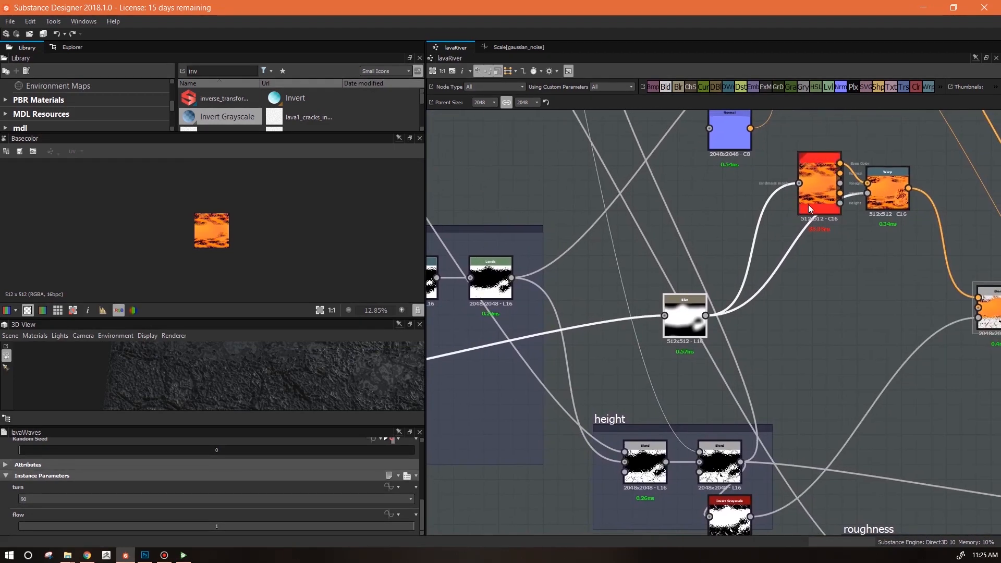
pyautogui.moveTo(702, 293); pyautogui.dragTo(762, 322)
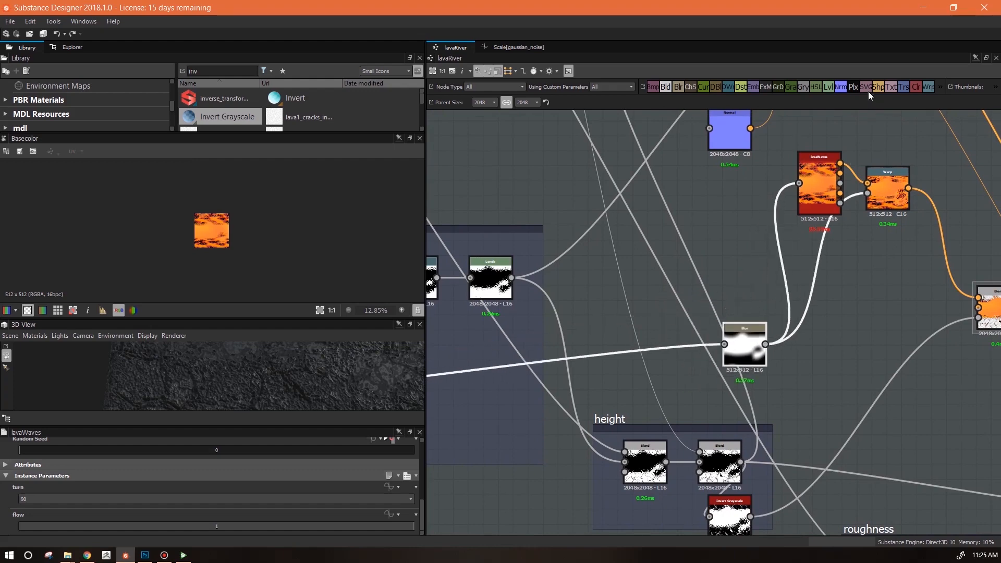
pyautogui.moveTo(229, 116); pyautogui.dragTo(728, 230)
pyautogui.doubleClick(820, 185)
pyautogui.doubleClick(885, 189)
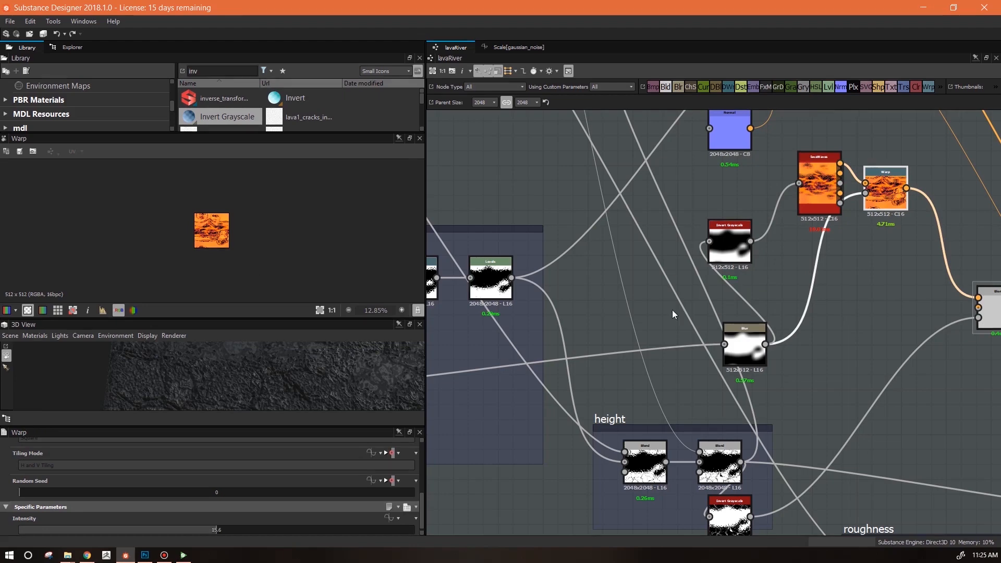
# Set the output size of the new Invert Grayscale node to Relative to Parent
pyautogui.click(731, 251)
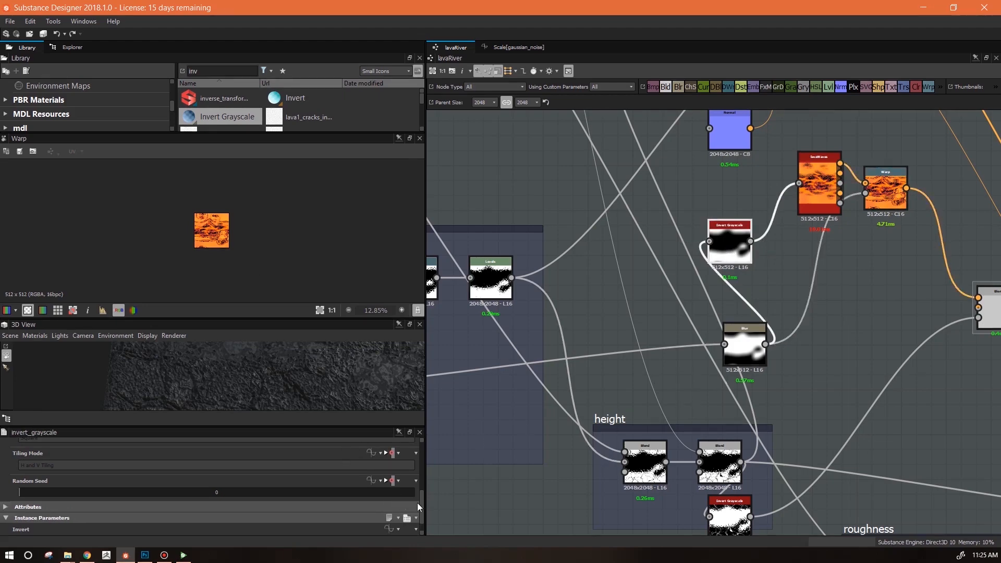
pyautogui.scroll(5, 805, 185)
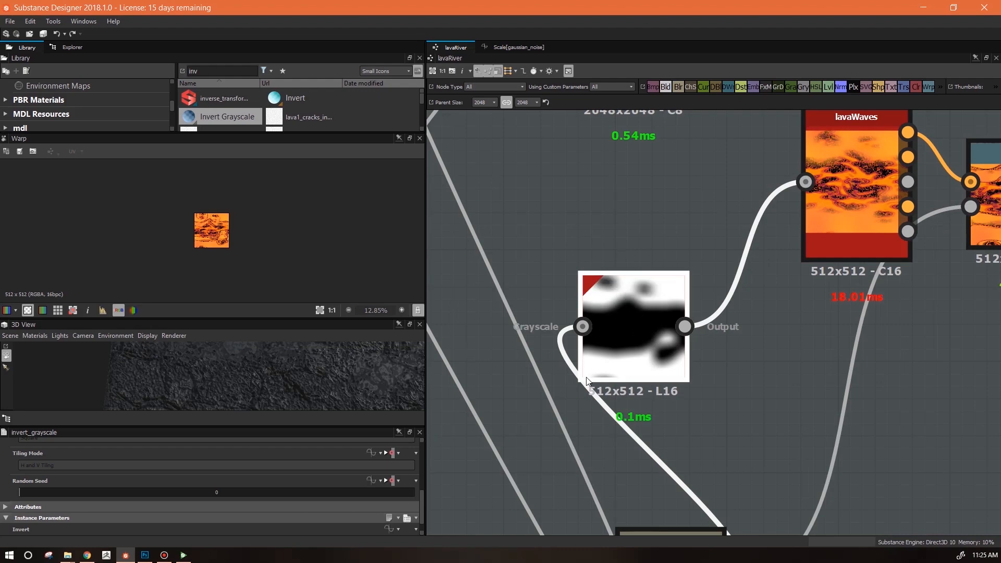
pyautogui.moveTo(422, 512); pyautogui.dragTo(435, 450)
pyautogui.click(398, 454)
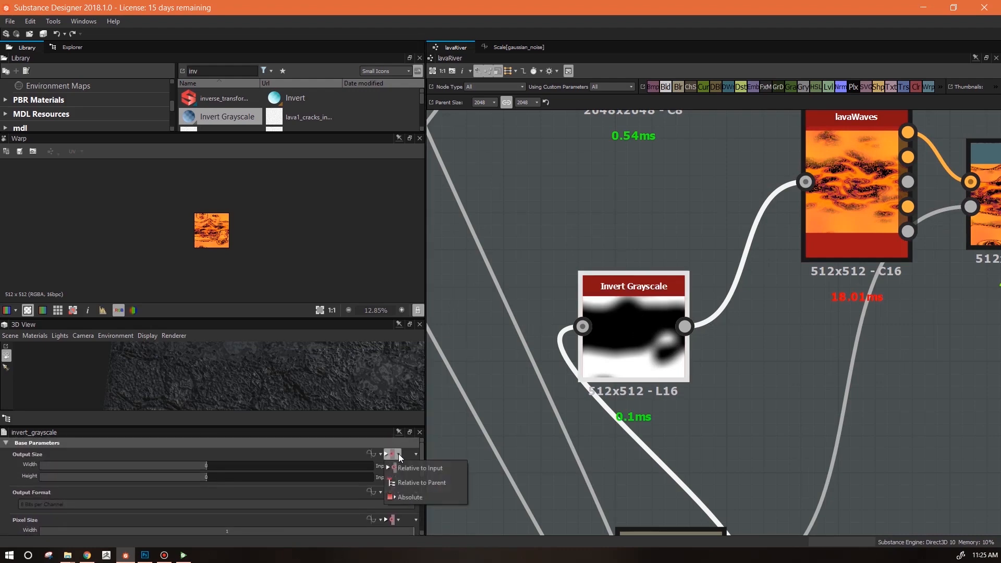
pyautogui.click(417, 480)
pyautogui.scroll(-2, 677, 354)
pyautogui.scroll(2, 241, 235)
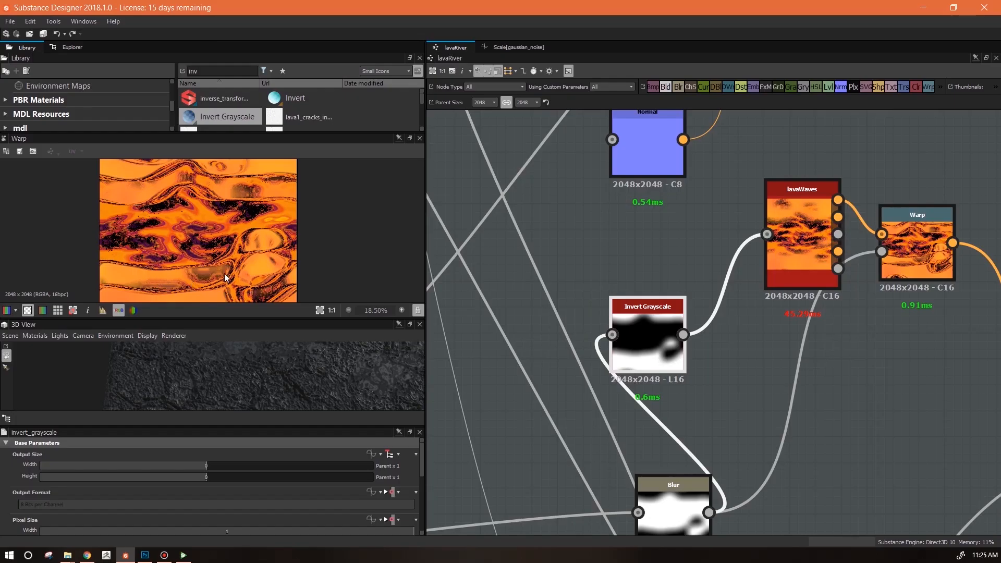
# Preview the Blend, Warp and Invert Grayscale nodes to examine how the sharper lava fits its mask
pyautogui.moveTo(921, 307); pyautogui.dragTo(620, 269, button='middle')
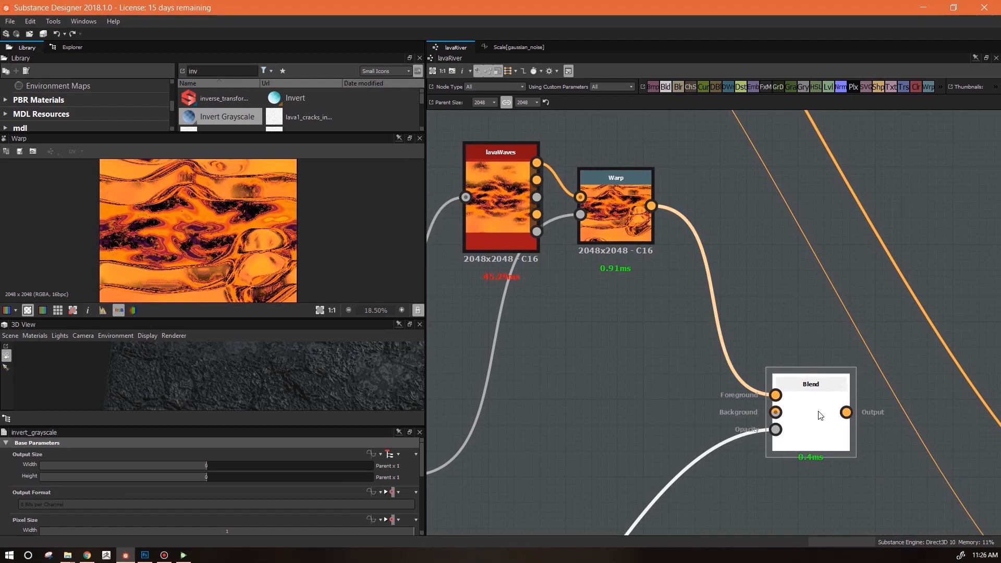
pyautogui.doubleClick(816, 411)
pyautogui.scroll(4, 215, 284)
pyautogui.scroll(1, 216, 284)
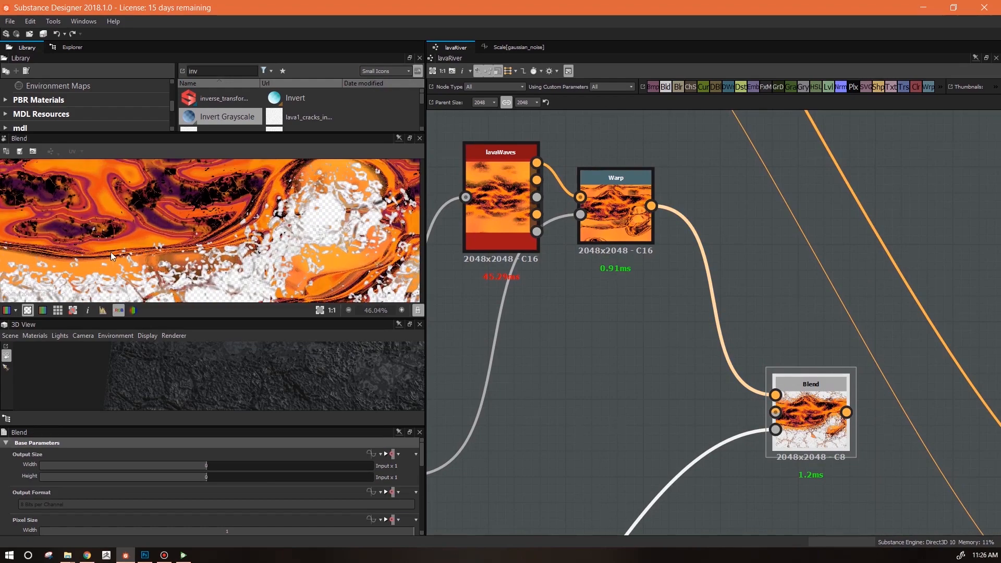
pyautogui.scroll(-3, 245, 247)
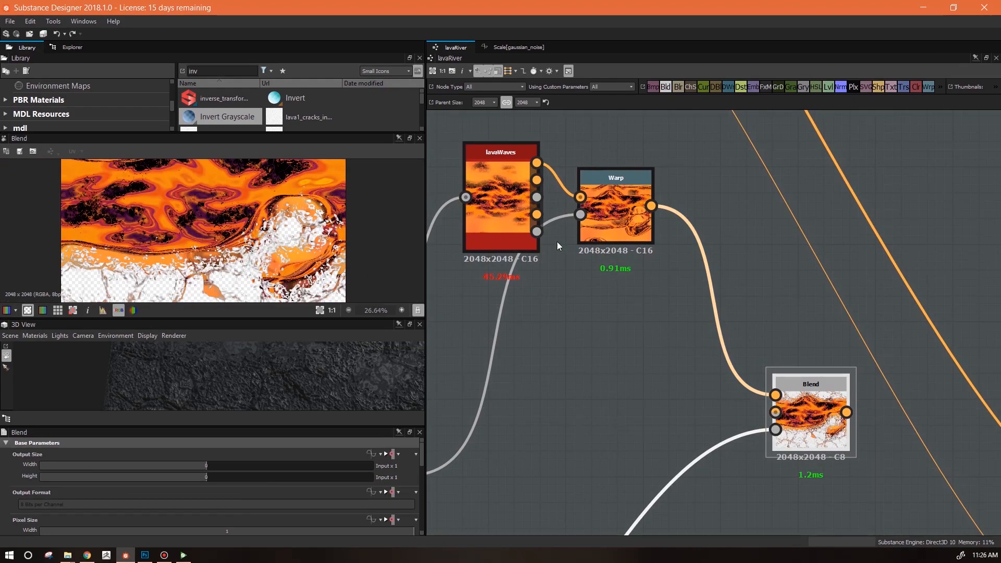
pyautogui.scroll(-3, 571, 271)
pyautogui.moveTo(254, 258); pyautogui.dragTo(289, 249, button='middle')
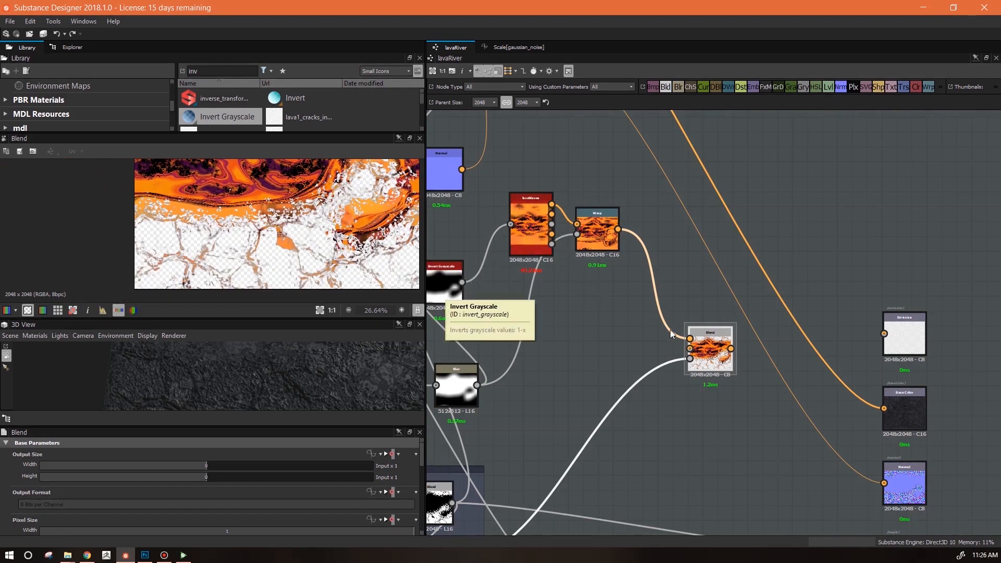
pyautogui.doubleClick(596, 232)
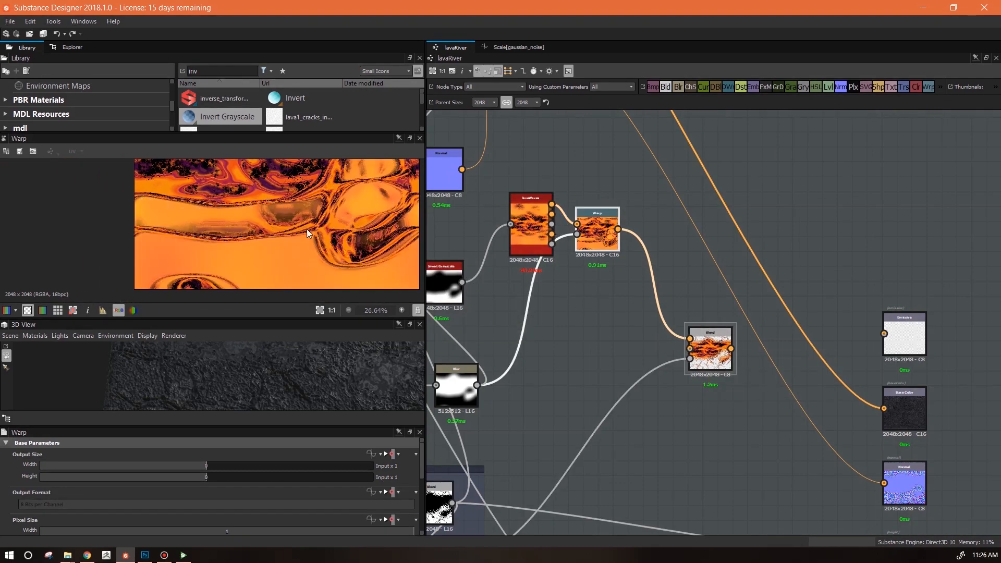
pyautogui.doubleClick(710, 350)
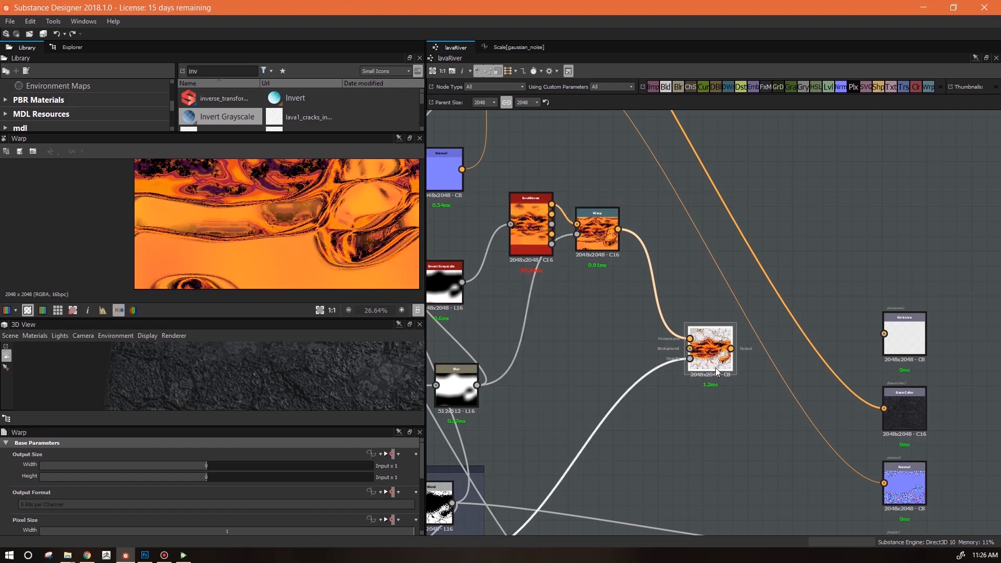
pyautogui.doubleClick(597, 229)
pyautogui.moveTo(437, 290); pyautogui.dragTo(552, 282, button='middle')
pyautogui.doubleClick(552, 282)
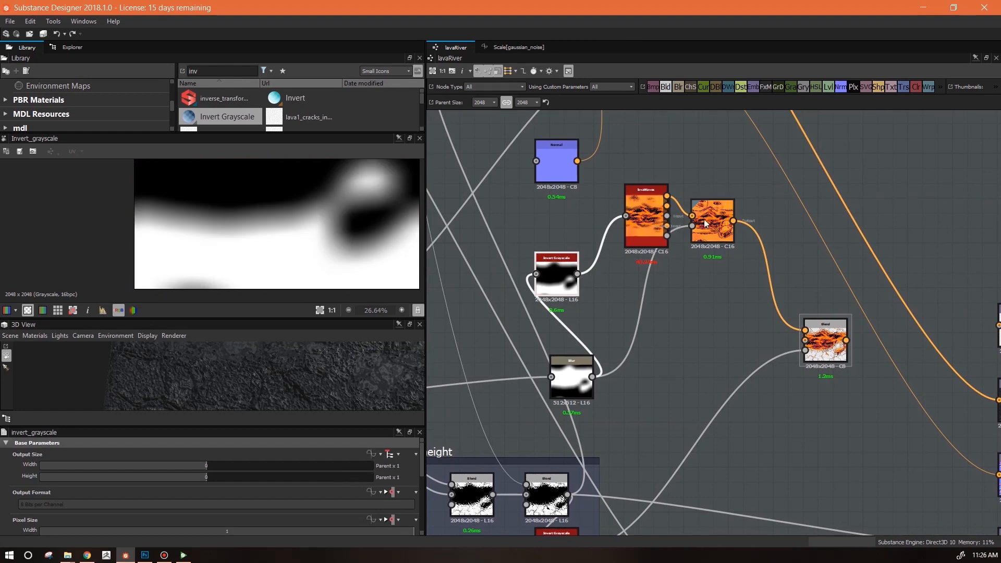
# Move Blur and Invert Grayscale aside, insert a Levels node between Invert Grayscale and lavaWaves, and preview the Blend
pyautogui.moveTo(568, 386); pyautogui.dragTo(493, 416)
pyautogui.moveTo(552, 265); pyautogui.dragTo(492, 287)
pyautogui.press('l')
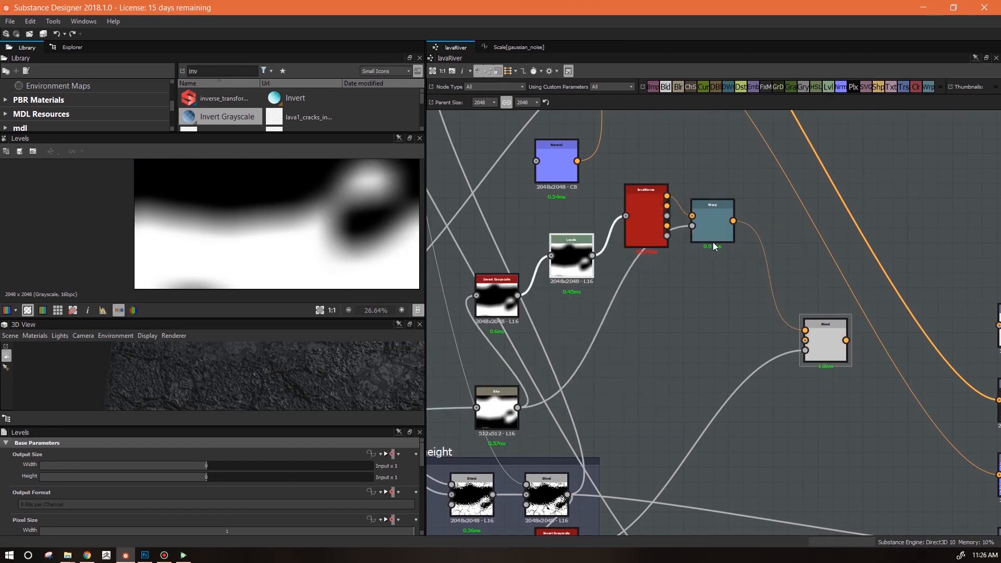
pyautogui.doubleClick(714, 228)
pyautogui.doubleClick(826, 349)
pyautogui.moveTo(835, 292); pyautogui.dragTo(835, 288, button='middle')
pyautogui.scroll(-3, 835, 288)
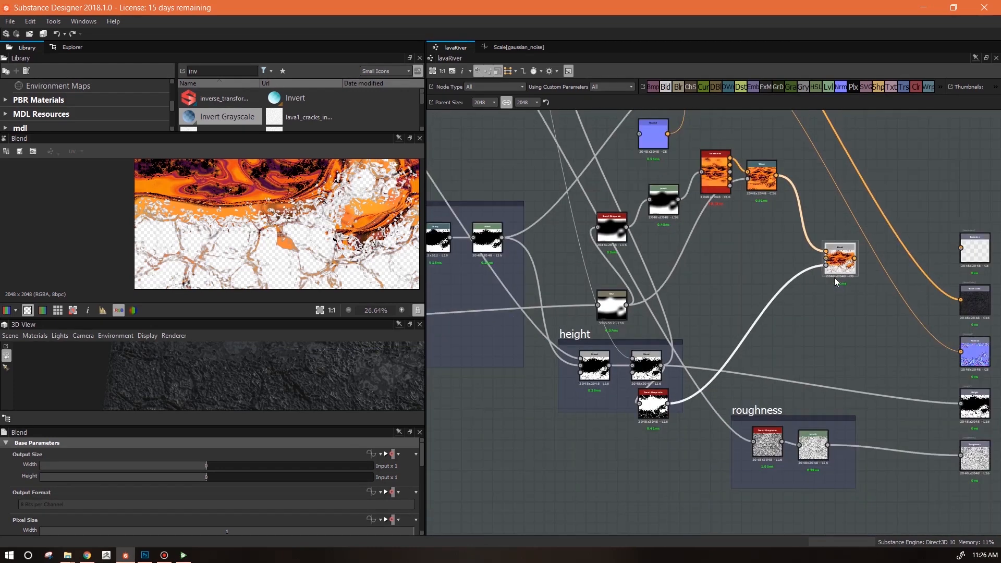
# Route the dark rock colour through the Blend's background, send the Blend to the Base Color output, and zoom in on the result
pyautogui.scroll(-4, 815, 267)
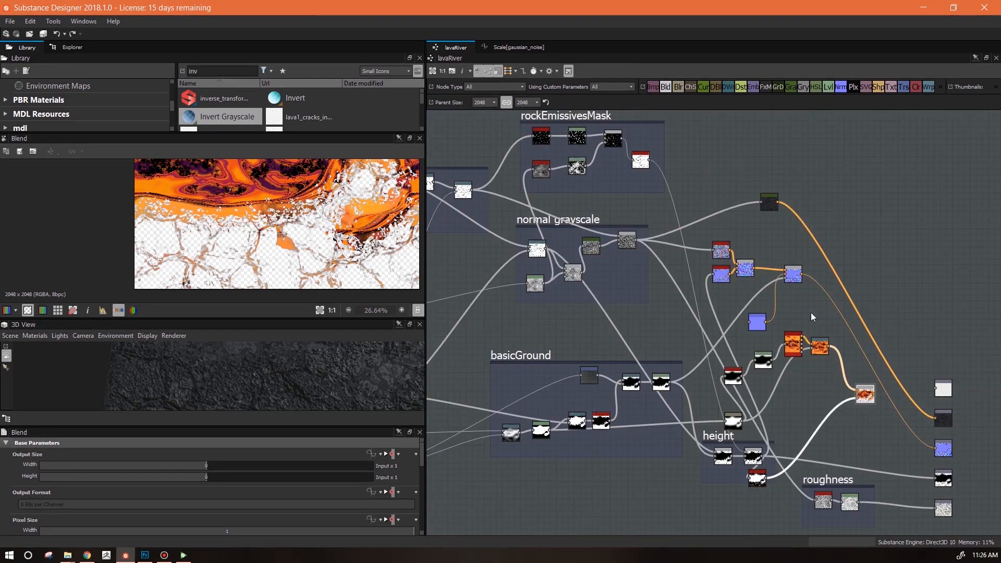
pyautogui.moveTo(777, 203); pyautogui.dragTo(944, 419)
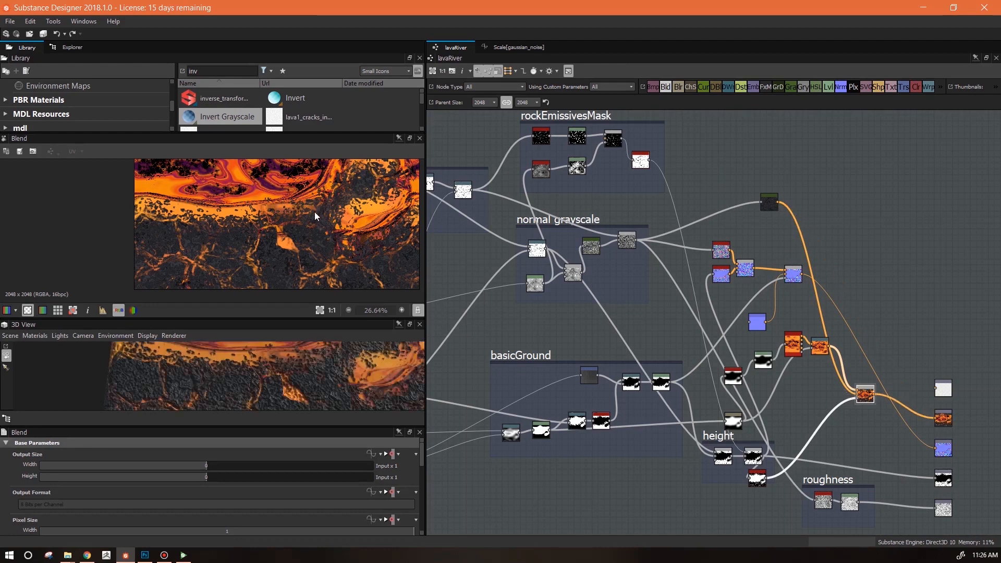
pyautogui.moveTo(315, 212); pyautogui.dragTo(276, 250, button='middle')
pyautogui.scroll(3, 276, 250)
# Try lower midtone and white input levels on the Levels node, comparing its mask with the lavaWaves, Warp and Blend previews
pyautogui.click(763, 359)
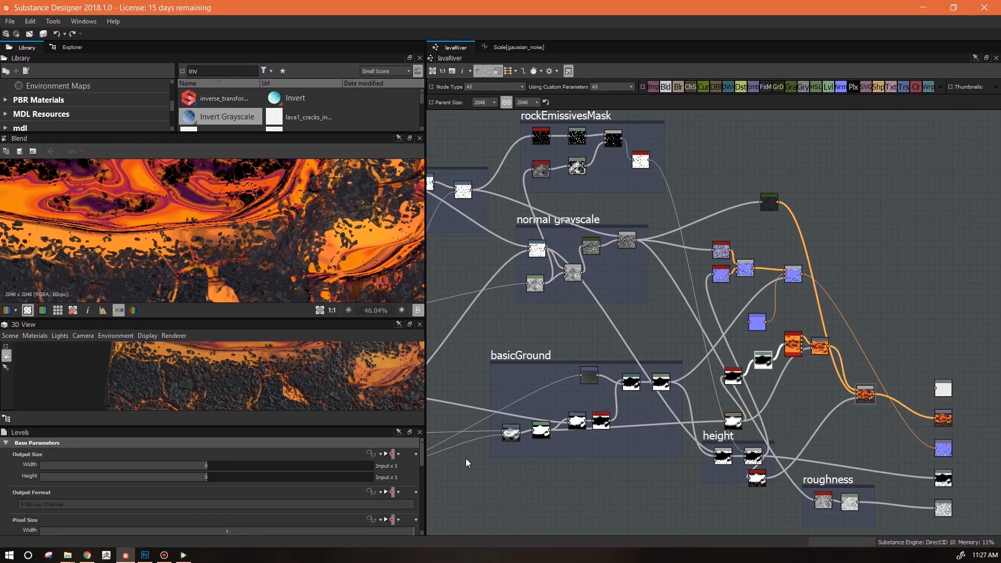
pyautogui.moveTo(212, 476); pyautogui.dragTo(186, 484)
pyautogui.moveTo(404, 476); pyautogui.dragTo(278, 480)
pyautogui.doubleClick(763, 359)
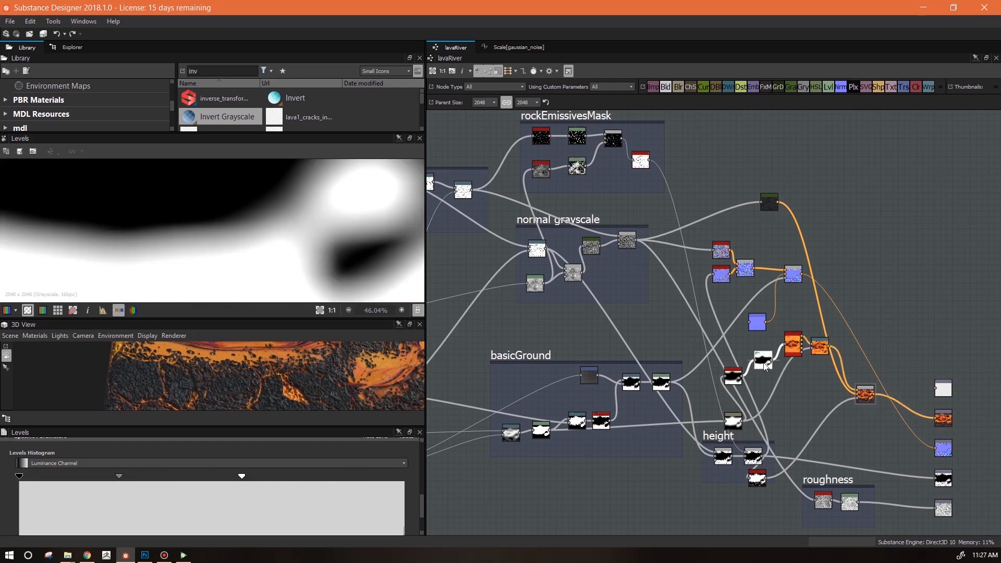
pyautogui.doubleClick(793, 346)
pyautogui.doubleClick(864, 395)
pyautogui.scroll(-3, 281, 224)
pyautogui.scroll(3, 292, 232)
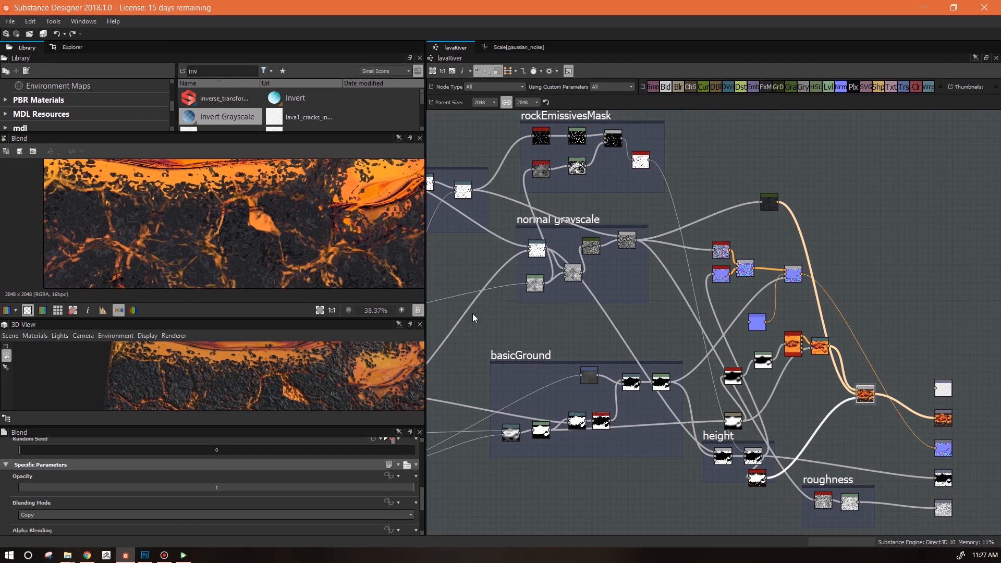
pyautogui.doubleClick(760, 364)
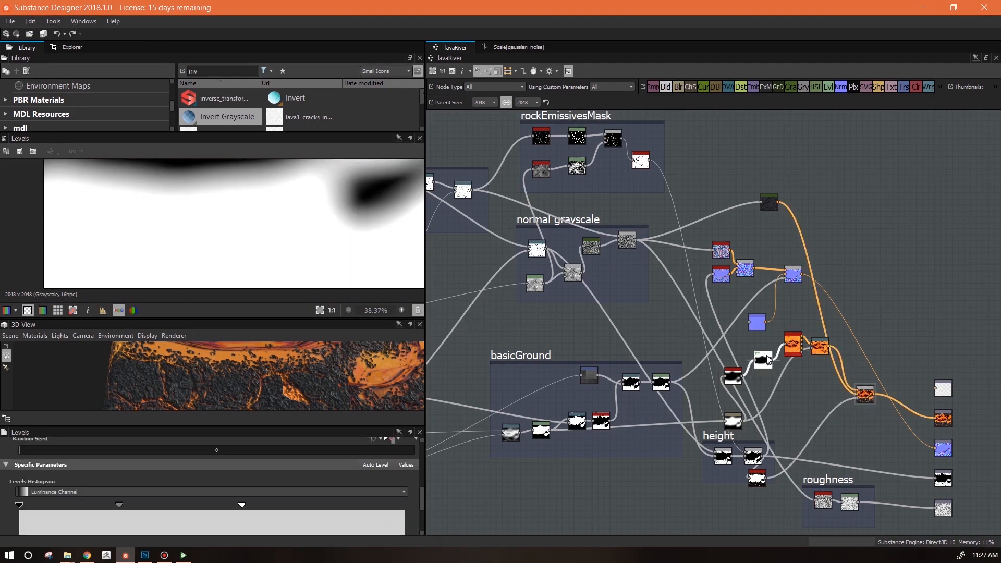
pyautogui.doubleClick(793, 345)
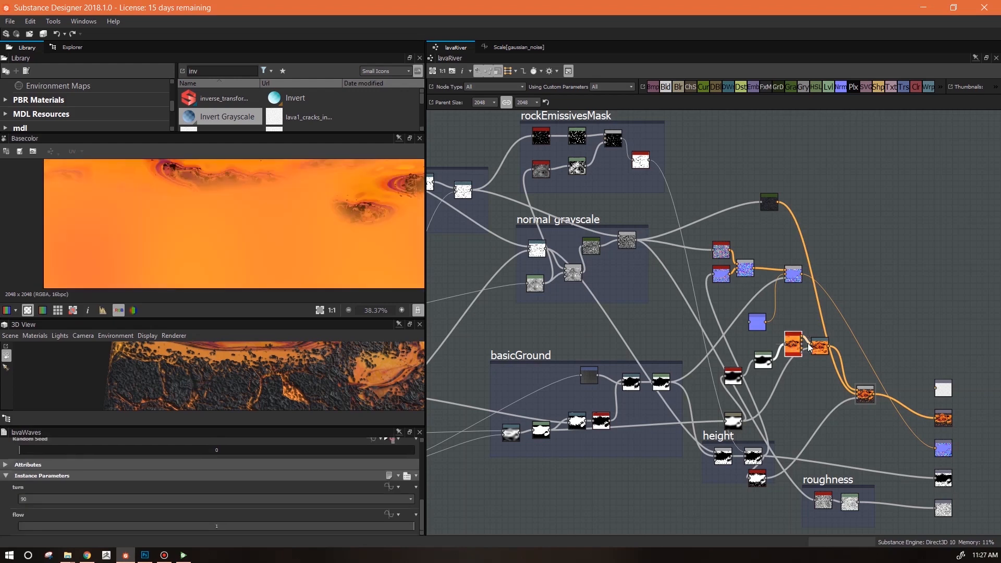
pyautogui.doubleClick(865, 395)
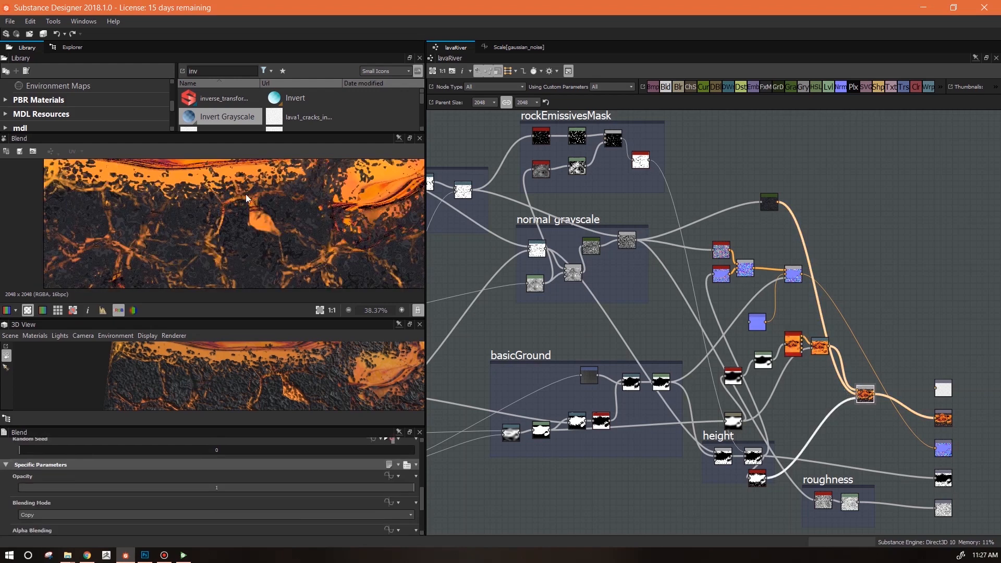
pyautogui.doubleClick(822, 350)
# Restore the Levels node's white input to maximum, raise its black input to about a fifth, and bring the midtone close to black
pyautogui.doubleClick(763, 360)
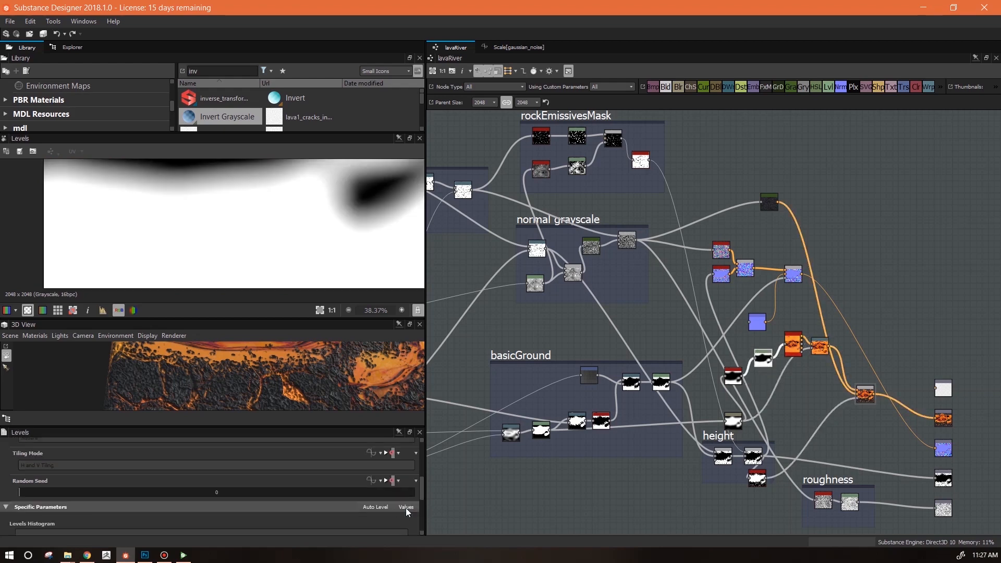
pyautogui.moveTo(422, 487); pyautogui.dragTo(424, 506)
pyautogui.moveTo(242, 466); pyautogui.dragTo(439, 473)
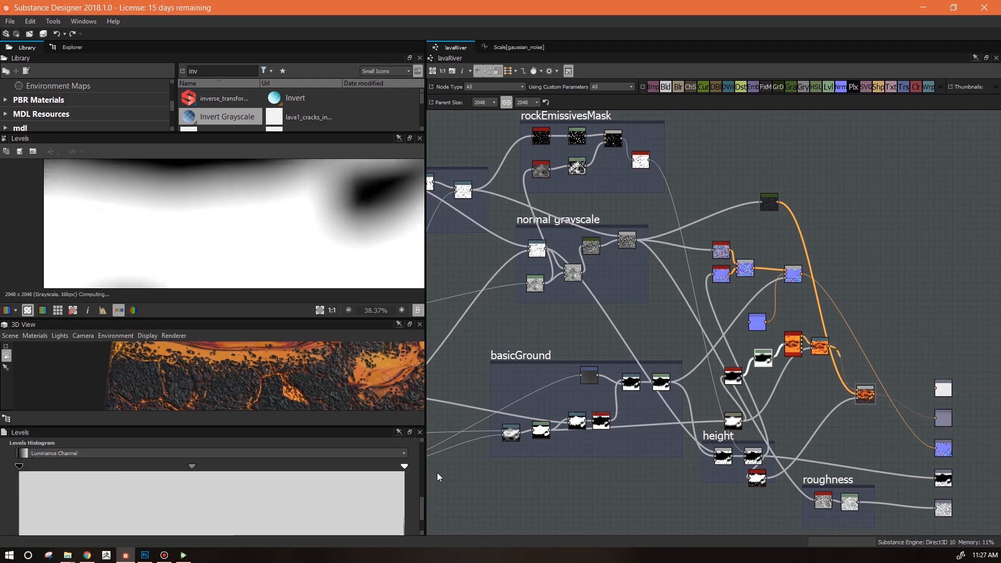
pyautogui.moveTo(95, 471); pyautogui.dragTo(152, 464)
pyautogui.doubleClick(865, 394)
pyautogui.click(763, 359)
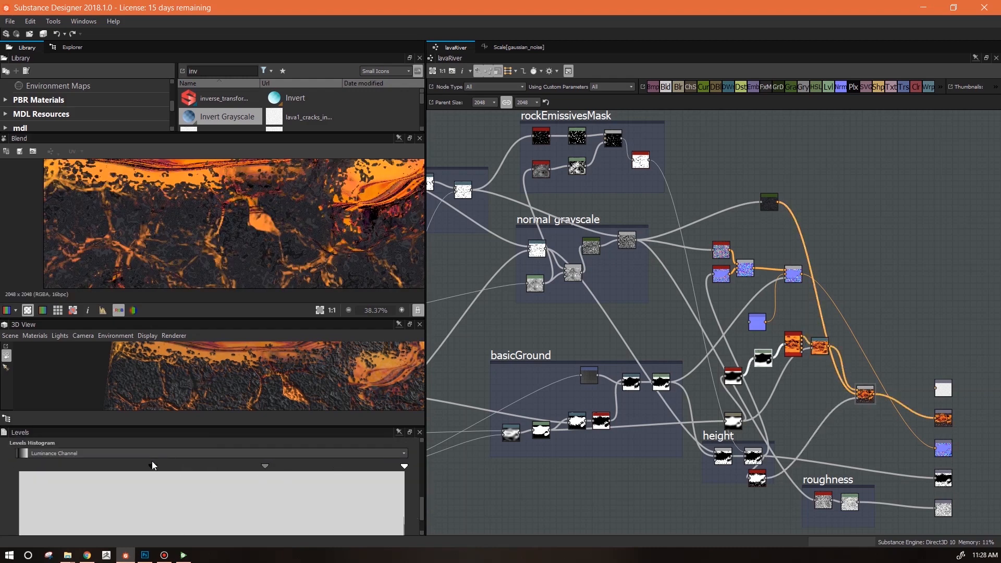
pyautogui.moveTo(264, 465); pyautogui.dragTo(114, 468)
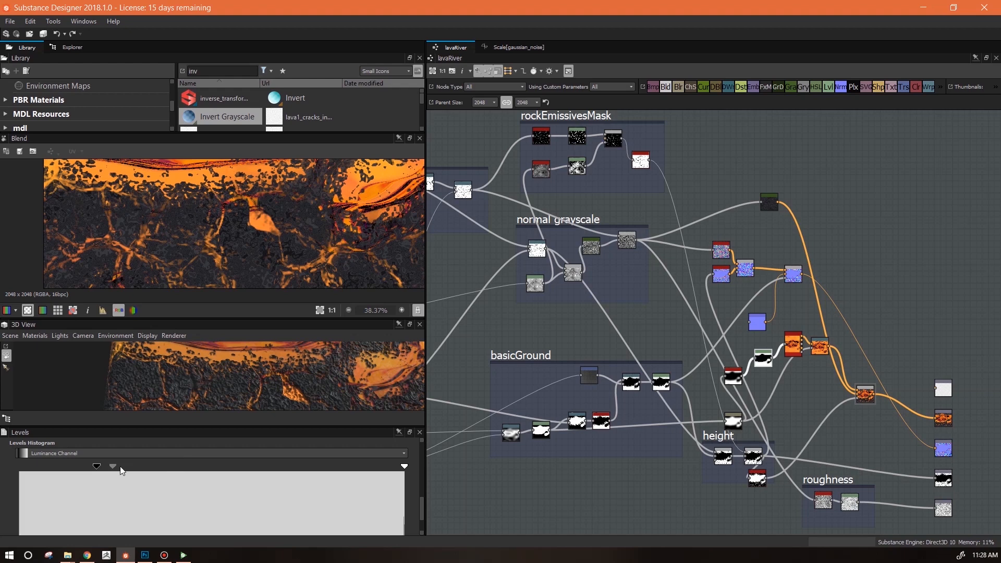
# Examine the lava river in the Blend preview and display the lavaRiver graph's input parameters
pyautogui.scroll(-4, 336, 211)
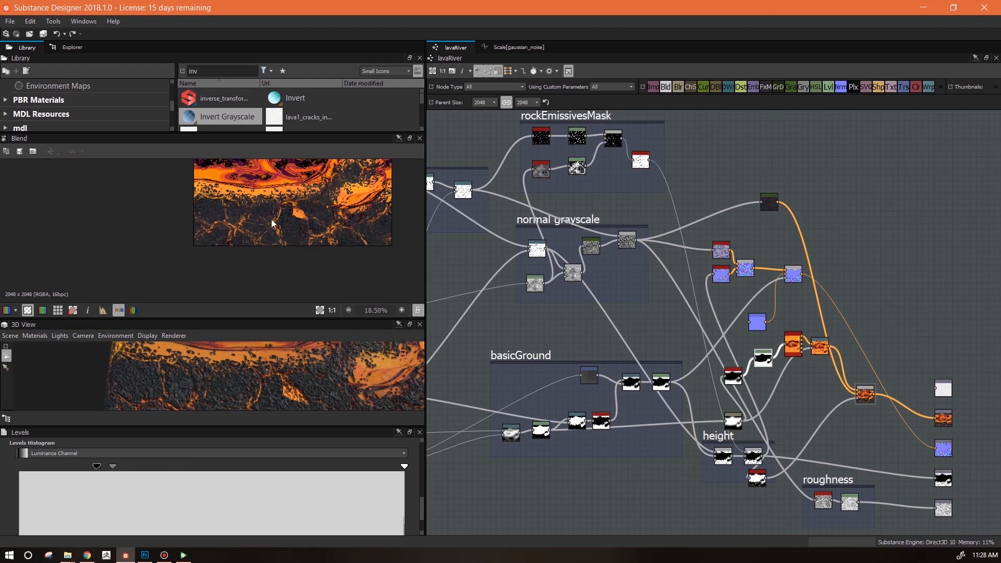
pyautogui.moveTo(339, 238); pyautogui.dragTo(326, 332, button='middle')
pyautogui.moveTo(308, 247); pyautogui.dragTo(304, 260, button='middle')
pyautogui.click(434, 428)
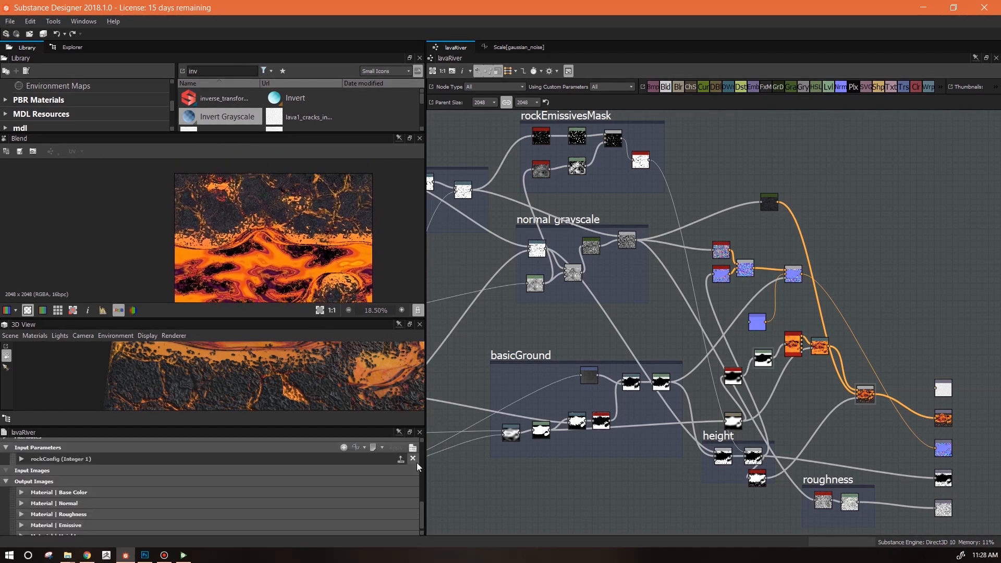
# Try a rockConfig default of 4 on the lavaRiver graph and examine the lava in the Blend preview
pyautogui.click(21, 460)
pyautogui.moveTo(422, 492); pyautogui.dragTo(424, 505)
pyautogui.moveTo(129, 484); pyautogui.dragTo(168, 485)
pyautogui.click(221, 486)
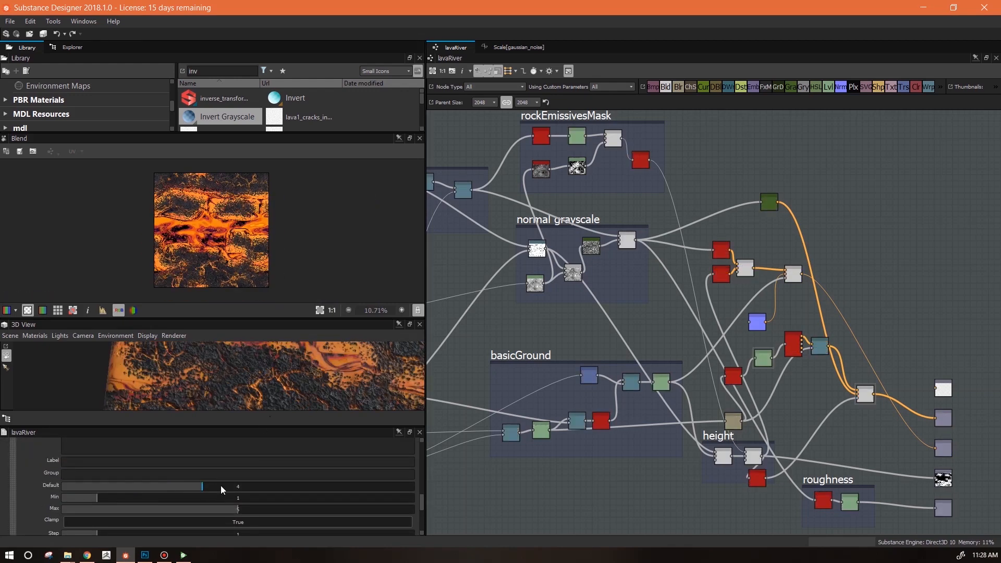
pyautogui.scroll(3, 247, 230)
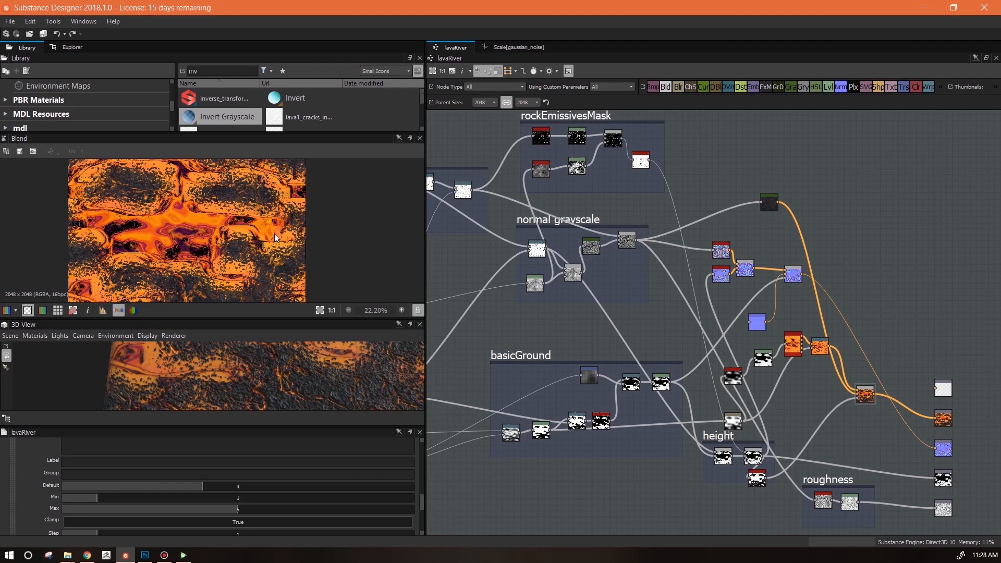
# Try the Levels node's midtone input at about halfway between its black and white inputs
pyautogui.click(764, 364)
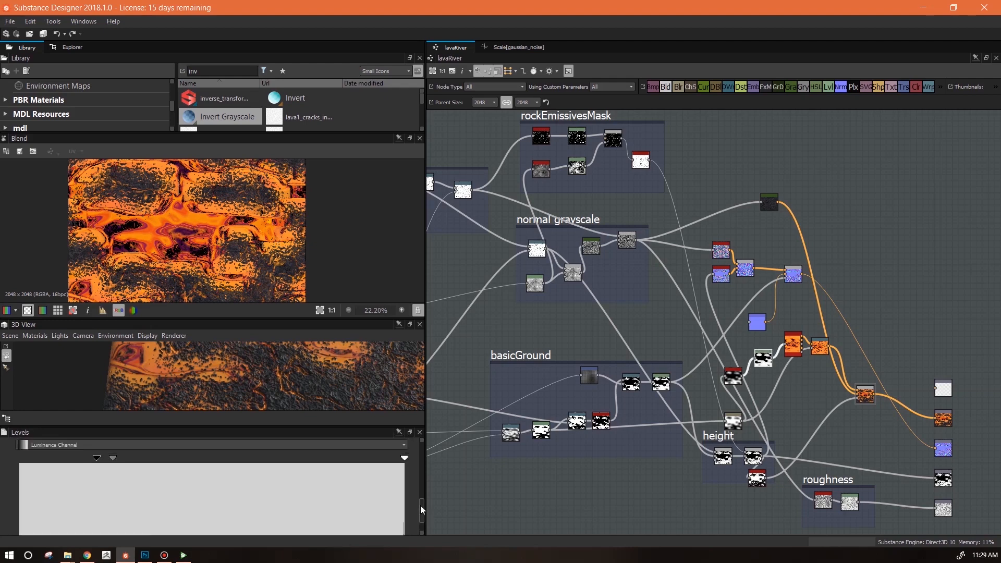
pyautogui.scroll(-5, 420, 505)
pyautogui.moveTo(111, 503); pyautogui.dragTo(264, 512)
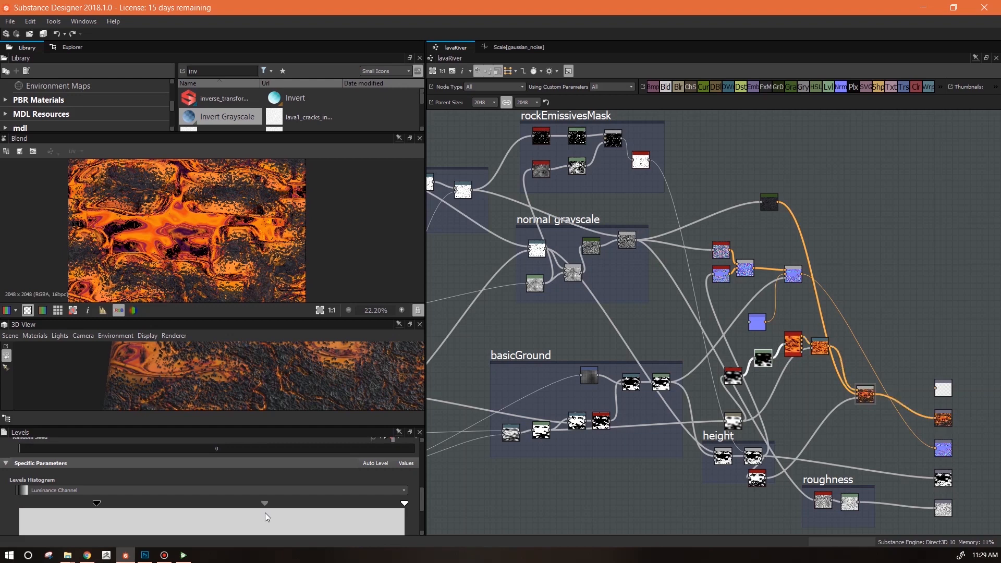
# Set the rockConfig default to 1, and put the Levels node's black input at minimum with the midtone at about two thirds
pyautogui.click(545, 330)
pyautogui.scroll(-5, 420, 499)
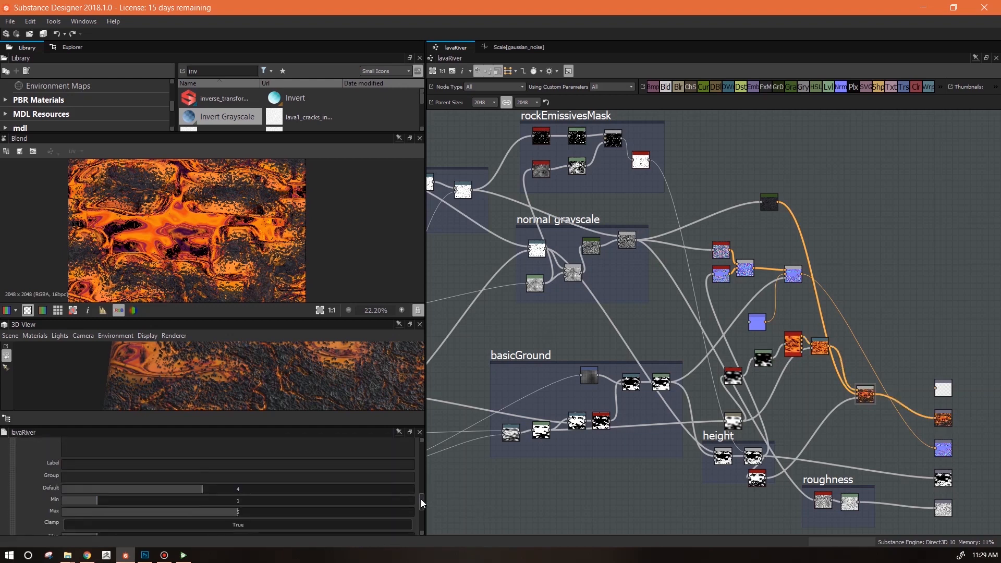
pyautogui.moveTo(237, 488); pyautogui.dragTo(108, 493)
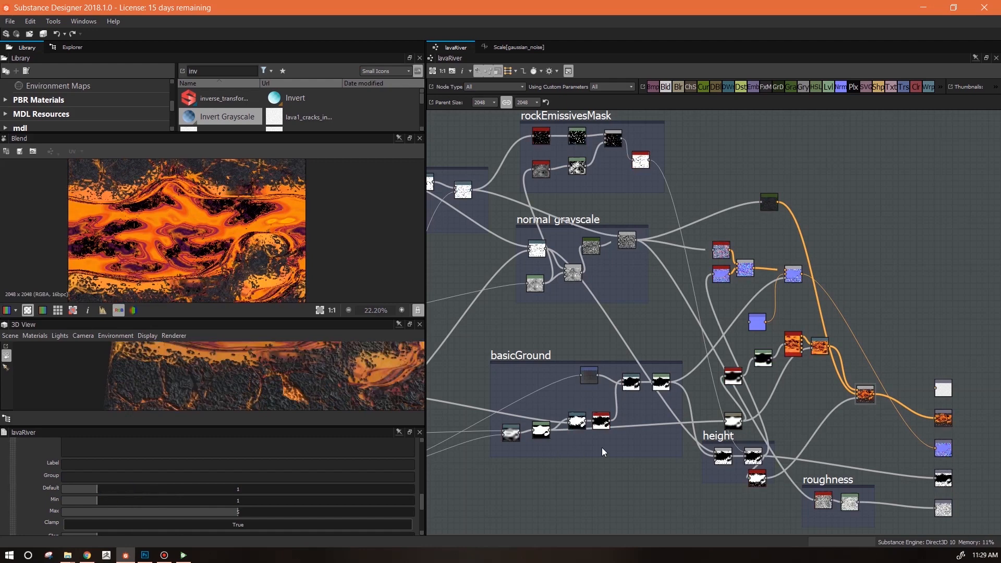
pyautogui.click(759, 363)
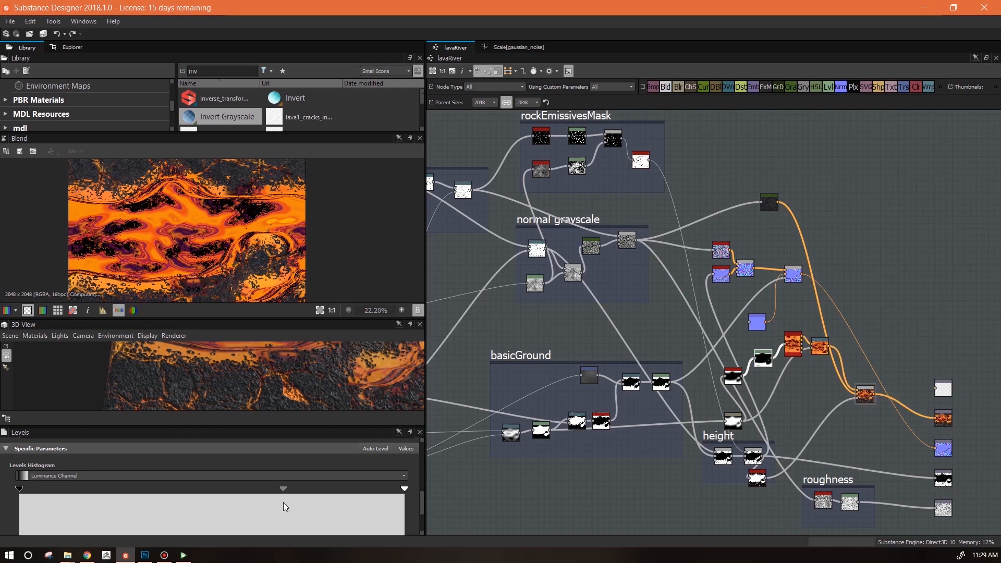
# Move the lava Warp and its Blend up and away from the lavaWaves node to make room beside its outputs
pyautogui.moveTo(744, 442); pyautogui.dragTo(582, 430, button='middle')
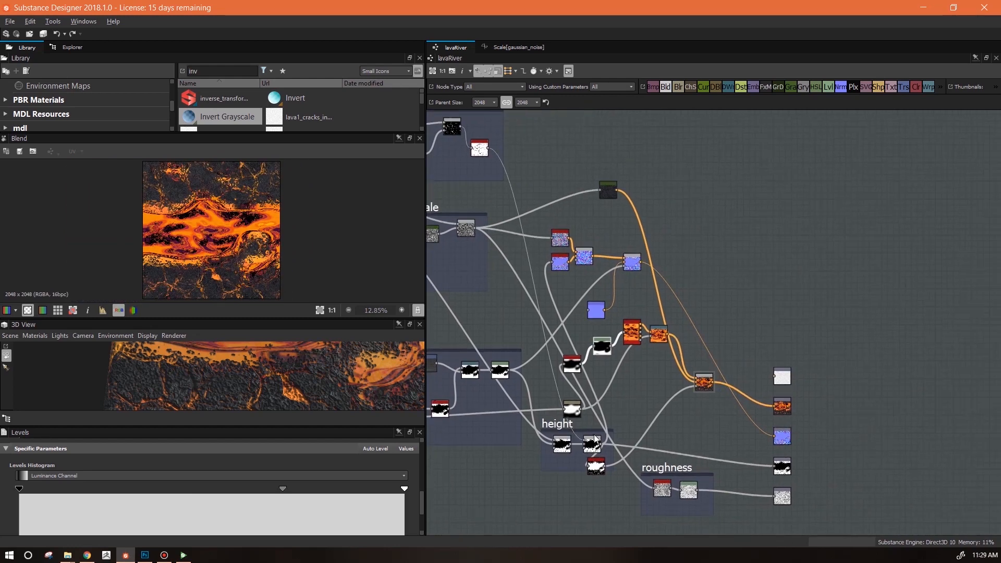
pyautogui.moveTo(733, 437); pyautogui.dragTo(764, 365, button='middle')
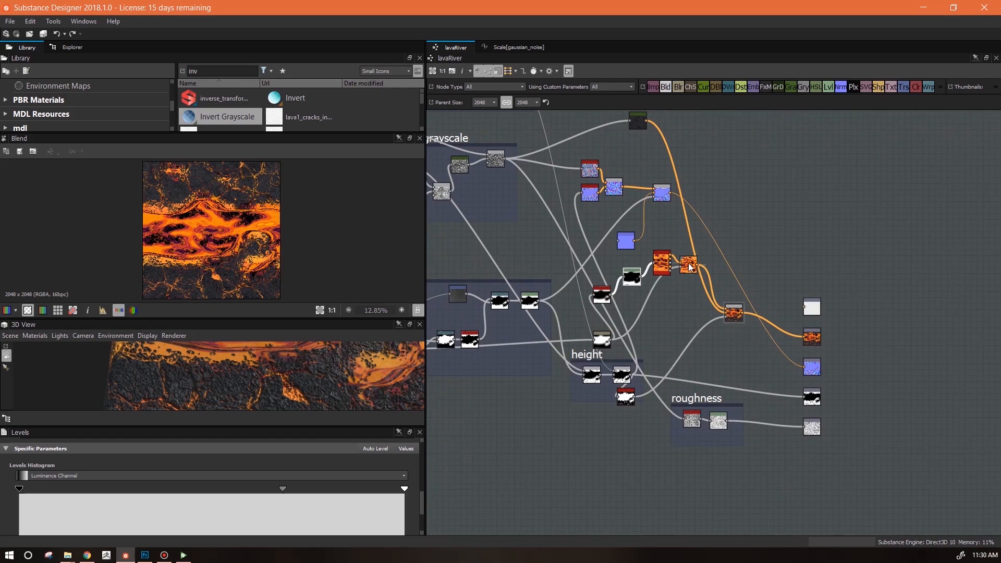
pyautogui.moveTo(722, 265); pyautogui.dragTo(724, 345, button='middle')
pyautogui.scroll(3, 724, 345)
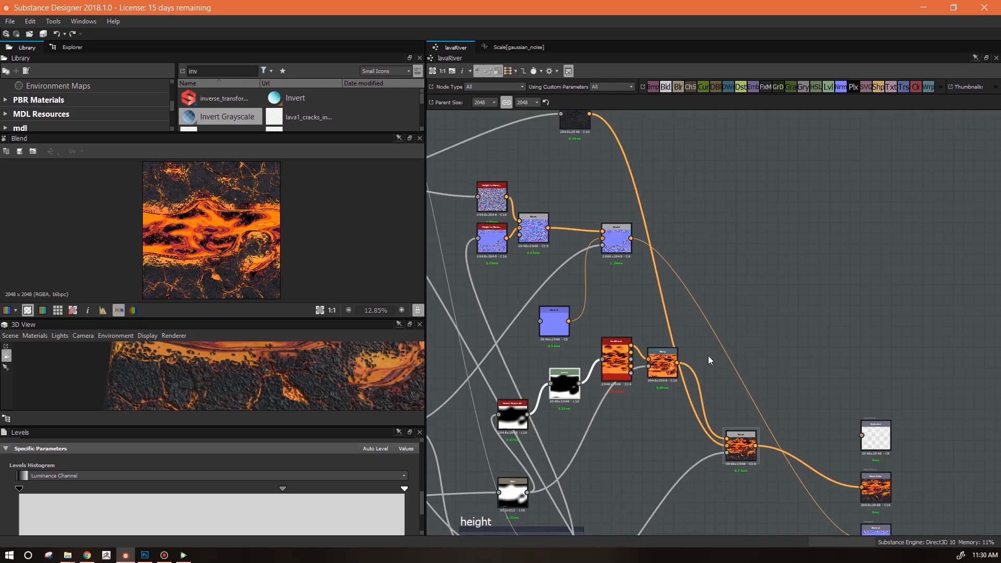
pyautogui.moveTo(751, 452); pyautogui.dragTo(782, 288)
pyautogui.moveTo(669, 361); pyautogui.dragTo(697, 274)
pyautogui.moveTo(775, 284); pyautogui.dragTo(838, 252)
pyautogui.moveTo(699, 271); pyautogui.dragTo(705, 264)
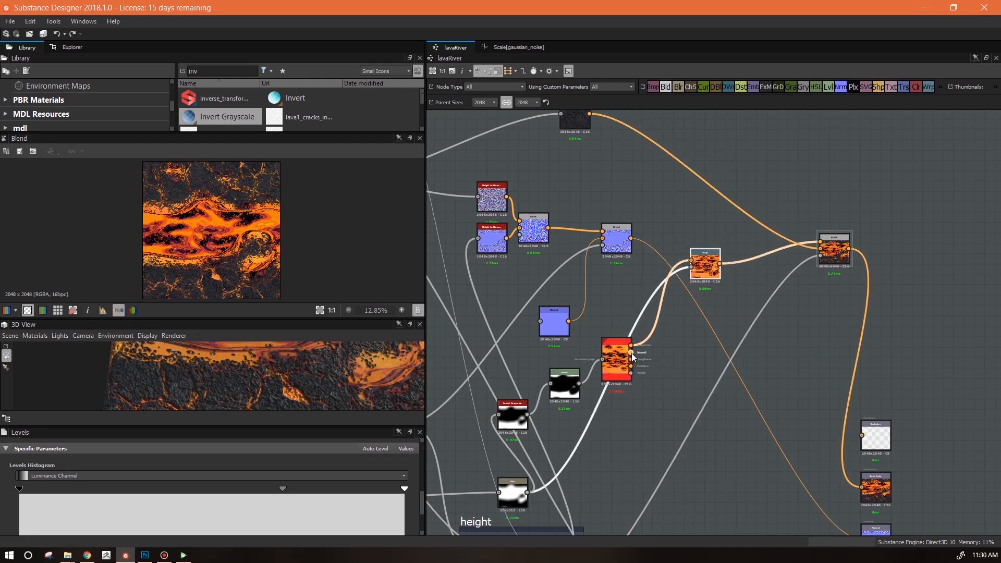
# Duplicate the lava Warp node four times with its connections and line the copies up in a column below the original
pyautogui.click(710, 265)
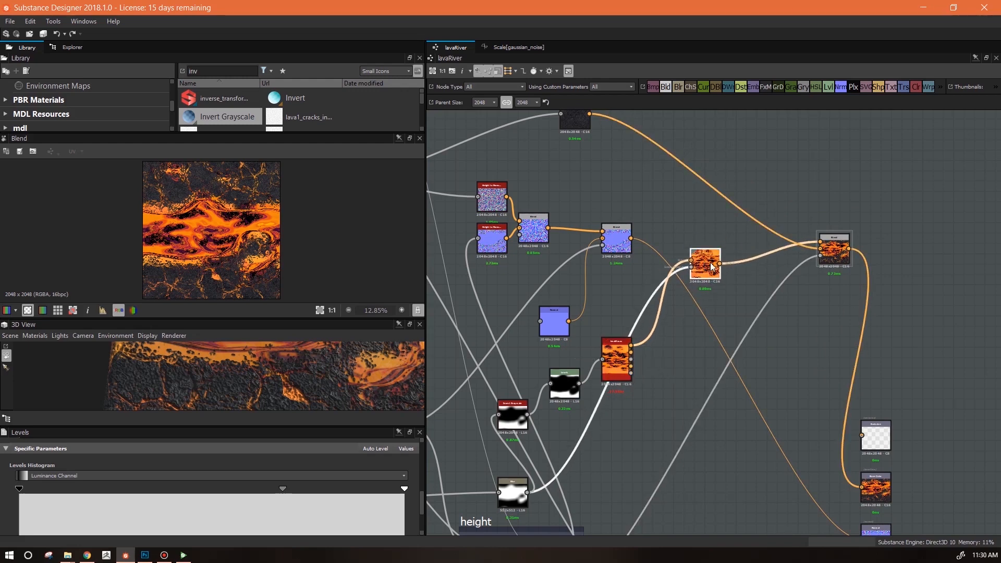
pyautogui.hotkey('ctrl', 'd')
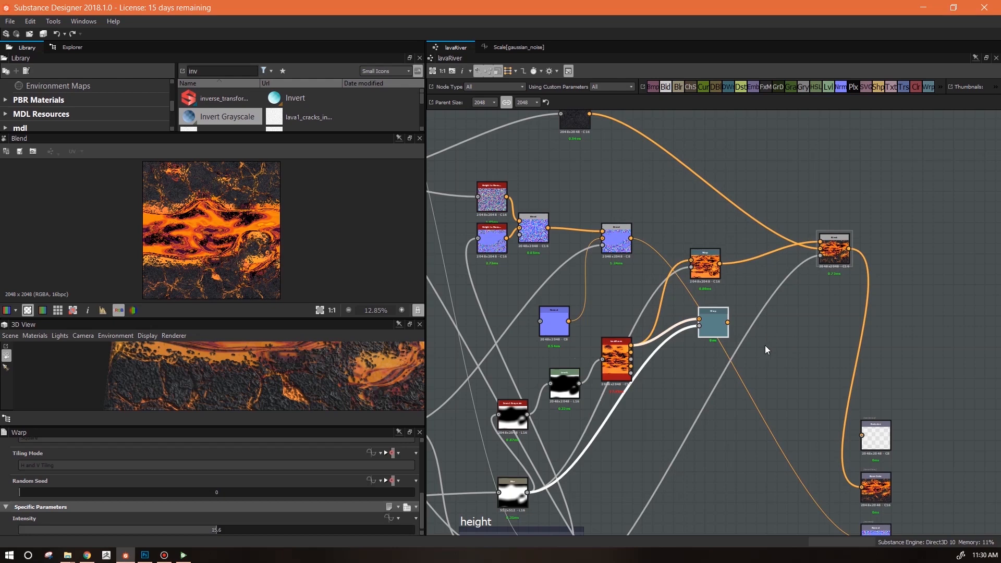
pyautogui.hotkey('ctrl', 'd')
pyautogui.hotkey('ctrl', 'd')
pyautogui.moveTo(719, 393); pyautogui.dragTo(710, 413)
pyautogui.hotkey('ctrl', 'd')
pyautogui.moveTo(710, 370); pyautogui.dragTo(709, 362)
pyautogui.moveTo(713, 320); pyautogui.dragTo(710, 310)
pyautogui.moveTo(709, 360); pyautogui.dragTo(710, 352)
pyautogui.moveTo(710, 409); pyautogui.dragTo(709, 389)
pyautogui.moveTo(714, 455); pyautogui.dragTo(709, 440)
pyautogui.scroll(5, 699, 436)
pyautogui.moveTo(681, 369); pyautogui.dragTo(689, 481, button='middle')
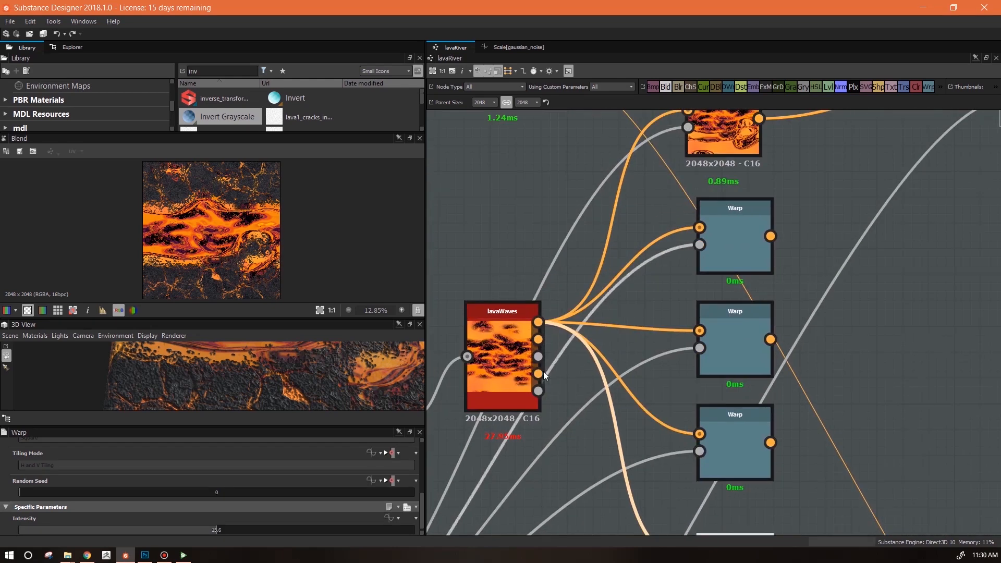
# Open the lavaWaves graph and reorder its output images so Emissive comes first and Height precedes Roughness
pyautogui.click(509, 354)
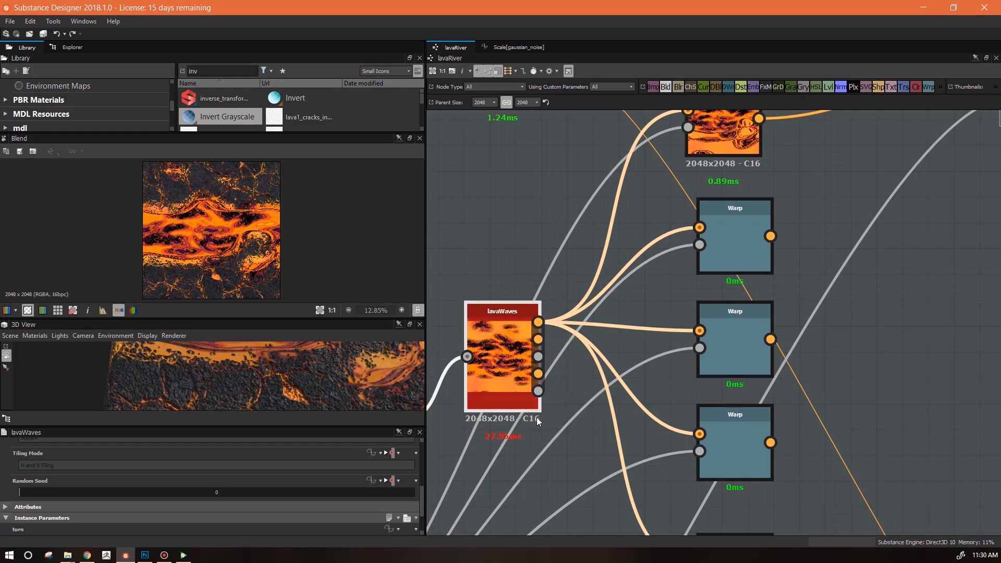
pyautogui.click(64, 48)
pyautogui.moveTo(110, 132); pyautogui.dragTo(110, 158)
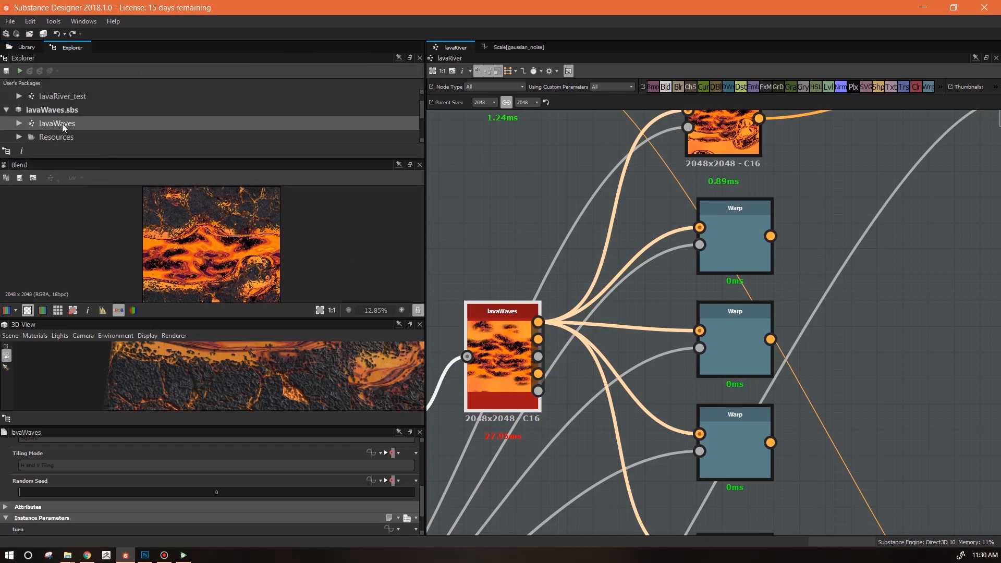
pyautogui.doubleClick(59, 123)
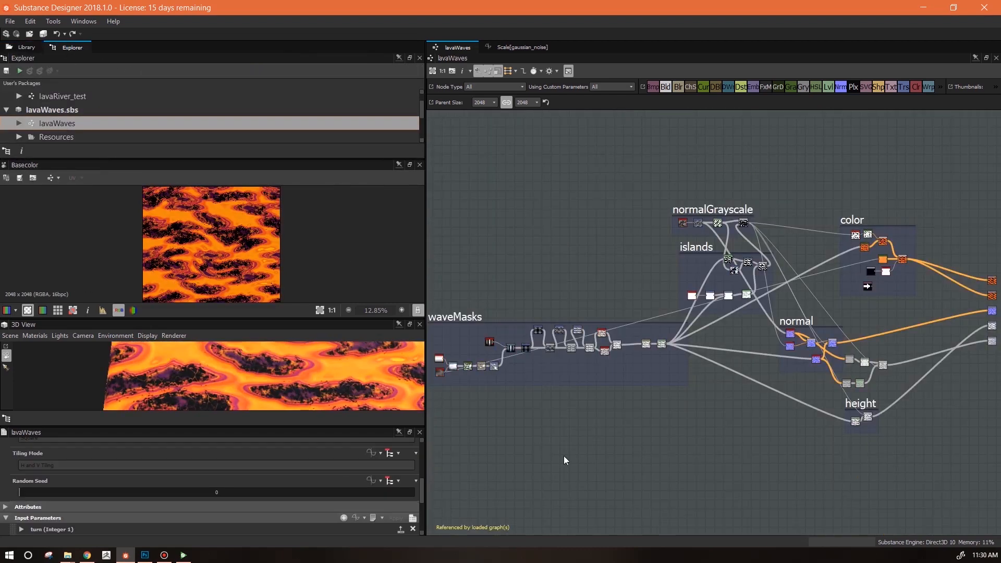
pyautogui.scroll(-5, 421, 493)
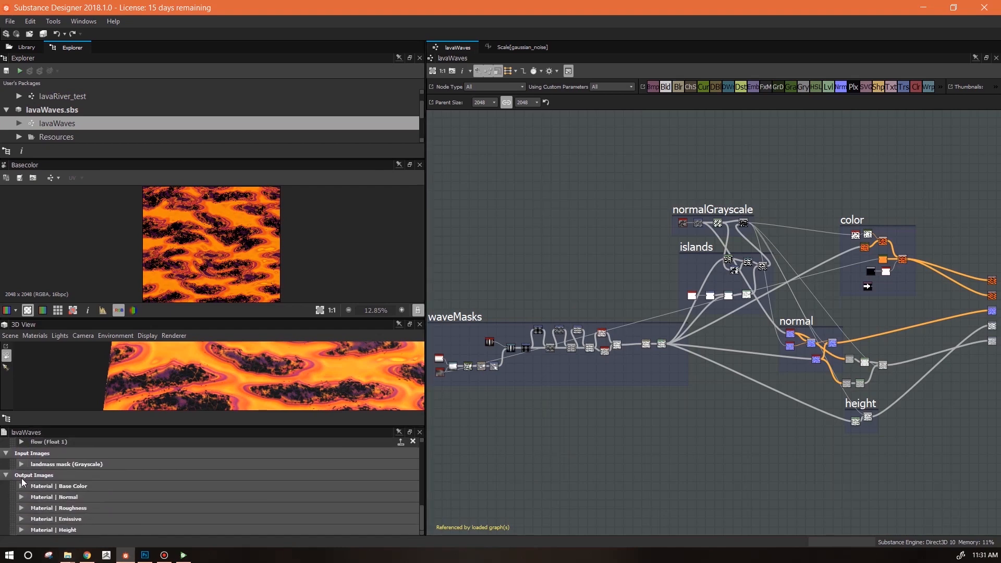
pyautogui.moveTo(14, 519); pyautogui.dragTo(19, 486)
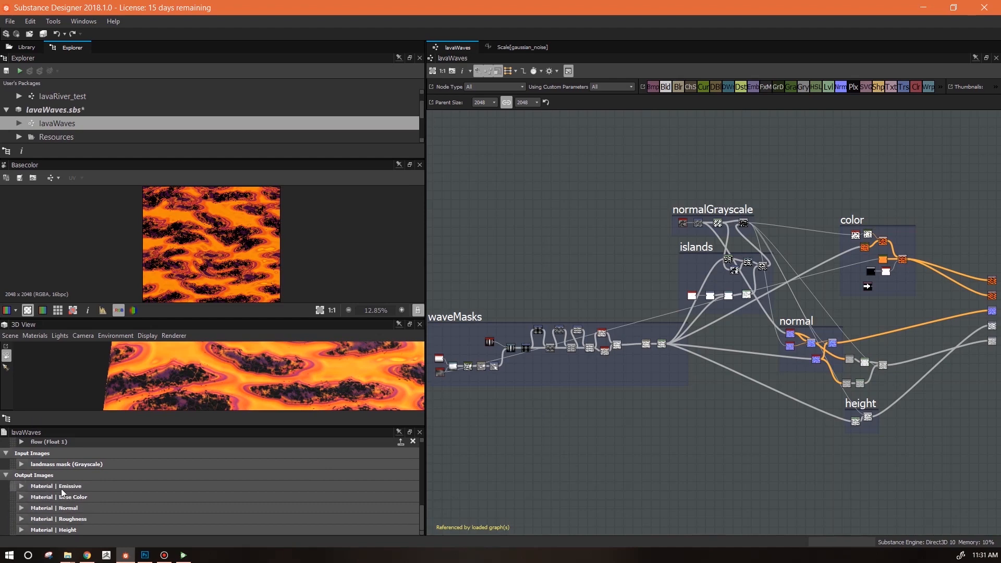
pyautogui.moveTo(10, 535); pyautogui.dragTo(12, 520)
# Reopen the lavaRiver graph and align the original Warp with the column of duplicated Warp nodes
pyautogui.scroll(1, 423, 109)
pyautogui.scroll(-3, 157, 124)
pyautogui.doubleClick(55, 122)
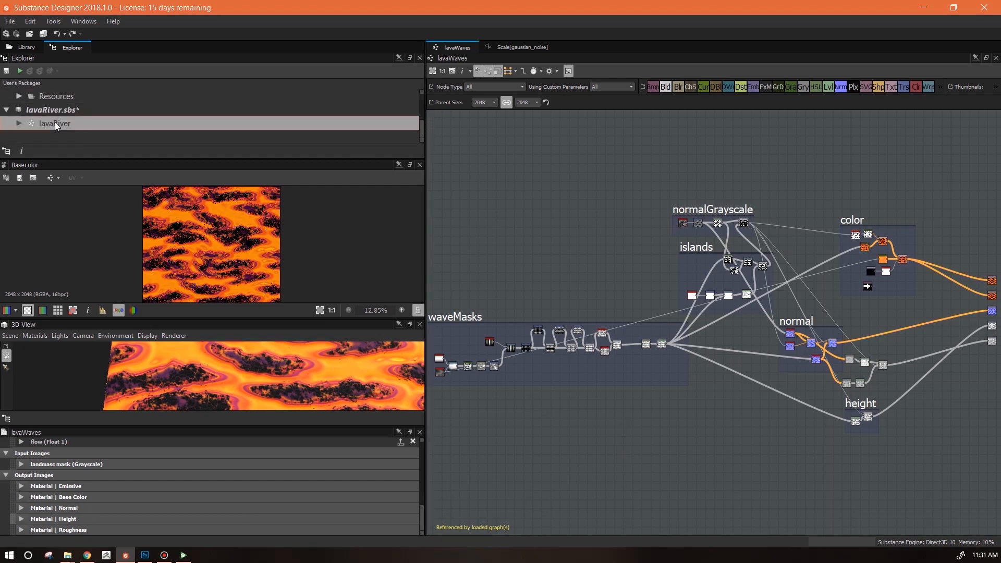
pyautogui.scroll(2, 856, 454)
pyautogui.scroll(2, 857, 455)
pyautogui.moveTo(843, 409); pyautogui.dragTo(694, 508, button='middle')
pyautogui.scroll(4, 715, 401)
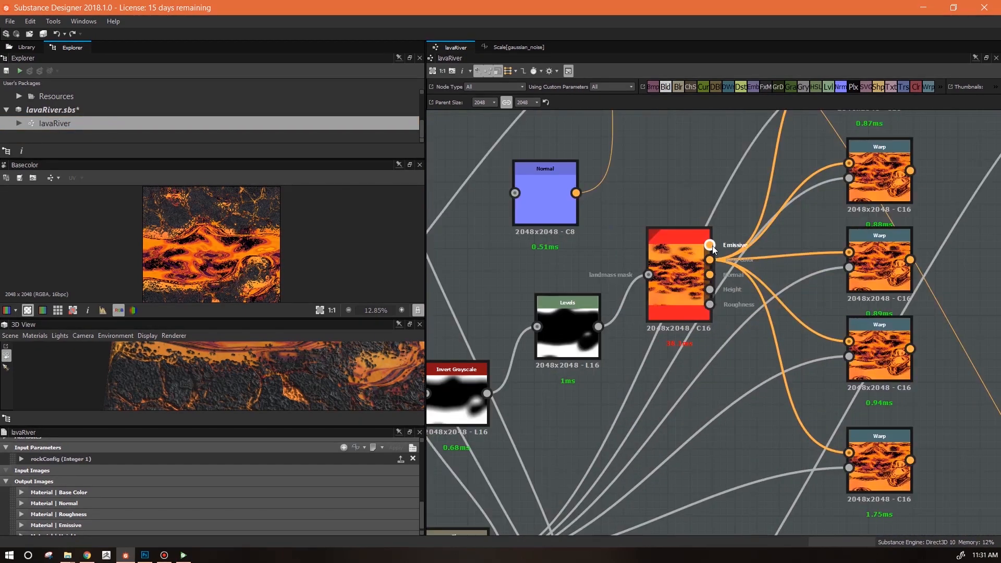
pyautogui.moveTo(754, 320); pyautogui.dragTo(662, 411, button='middle')
pyautogui.scroll(-2, 877, 356)
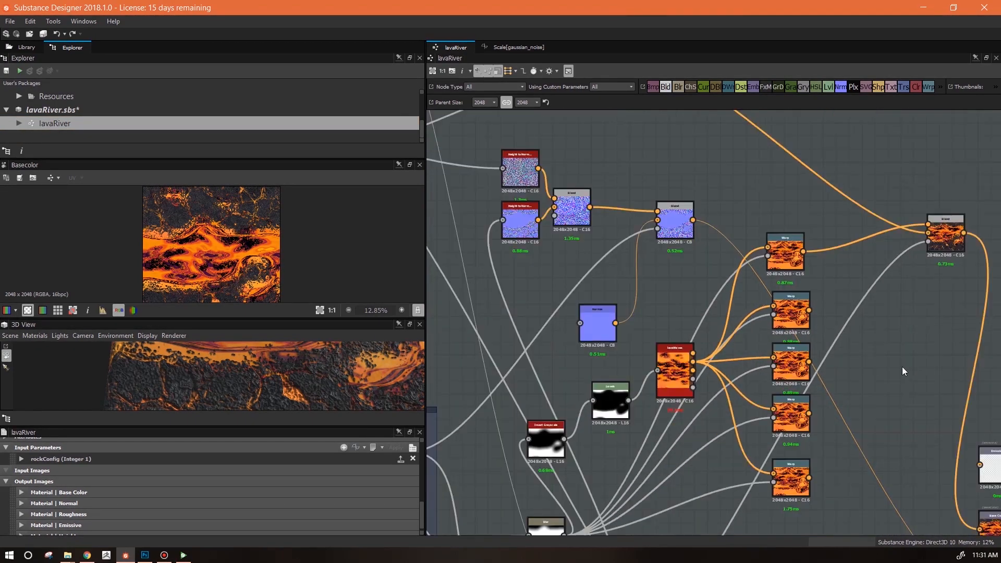
pyautogui.moveTo(899, 390); pyautogui.dragTo(697, 303, button='middle')
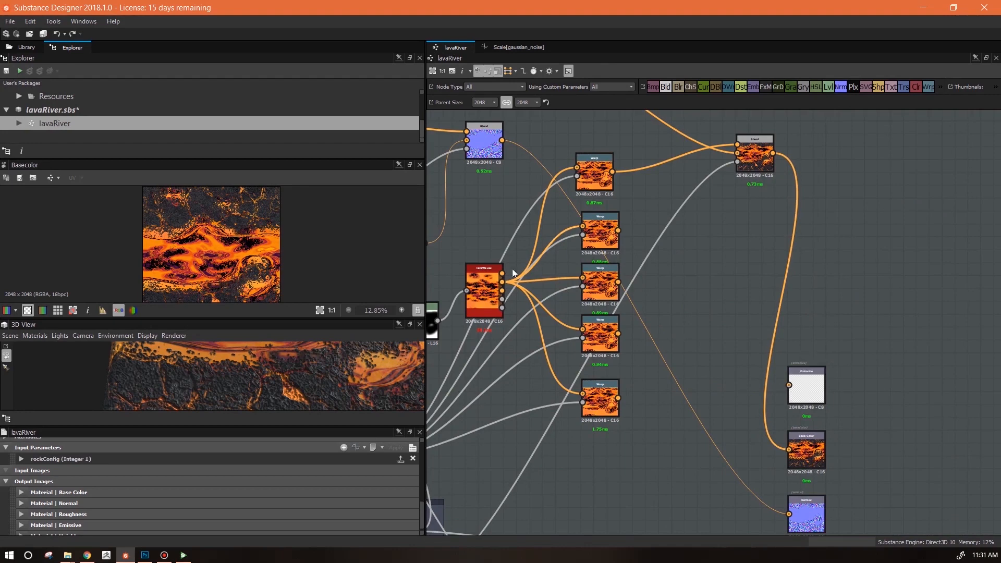
pyautogui.moveTo(602, 168); pyautogui.dragTo(608, 162)
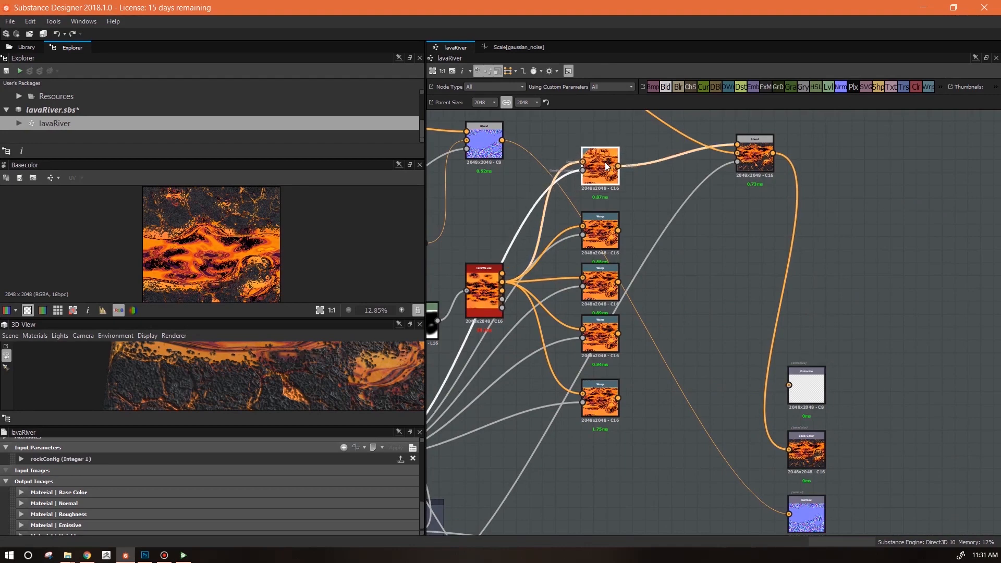
# Check the lavaWaves node's outputs and instance parameters, and move the topmost Warp closer to its duplicates
pyautogui.scroll(3, 555, 265)
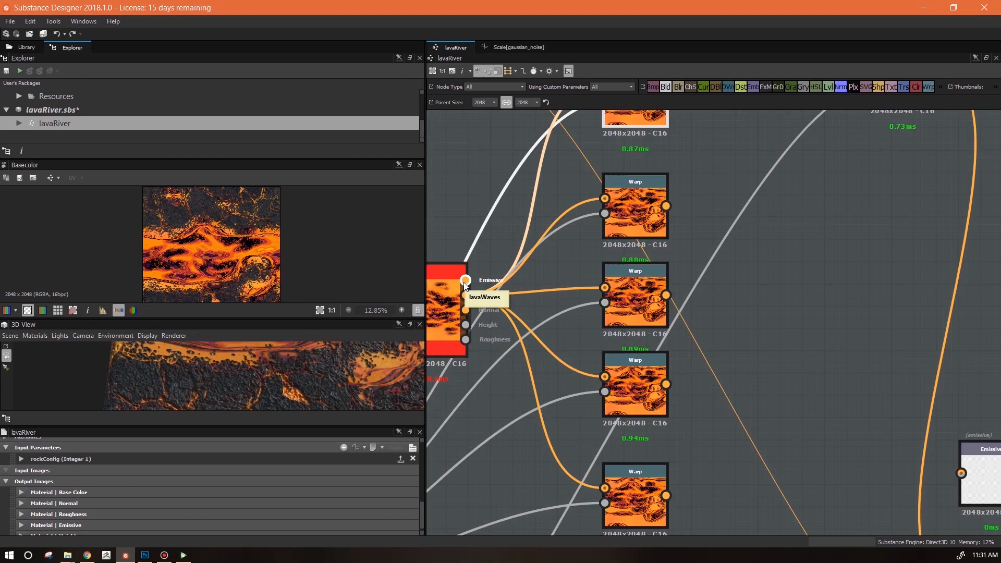
pyautogui.moveTo(489, 342); pyautogui.dragTo(611, 358, button='middle')
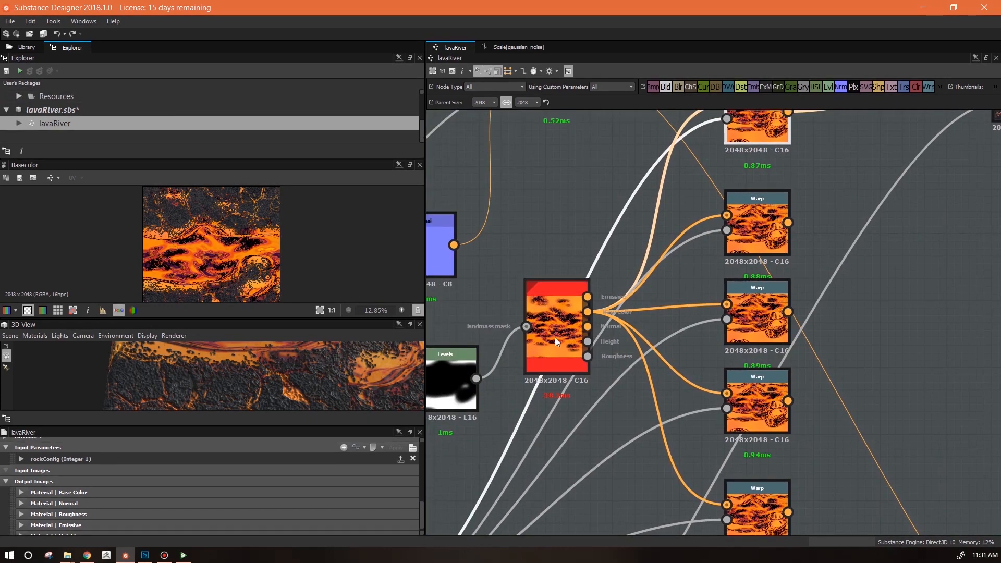
pyautogui.click(554, 336)
pyautogui.moveTo(423, 128)
pyautogui.mouseDown()
pyautogui.moveTo(422, 99)
pyautogui.moveTo(422, 121)
pyautogui.mouseUp()
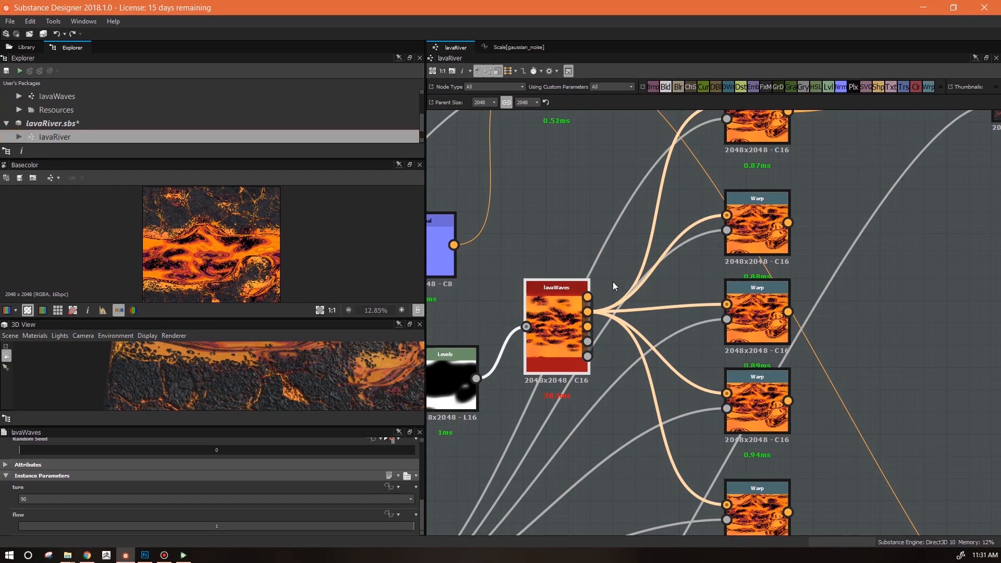
pyautogui.moveTo(708, 275); pyautogui.dragTo(628, 342, button='middle')
pyautogui.scroll(-2, 706, 367)
pyautogui.scroll(-1, 709, 372)
pyautogui.moveTo(737, 408); pyautogui.dragTo(709, 288, button='middle')
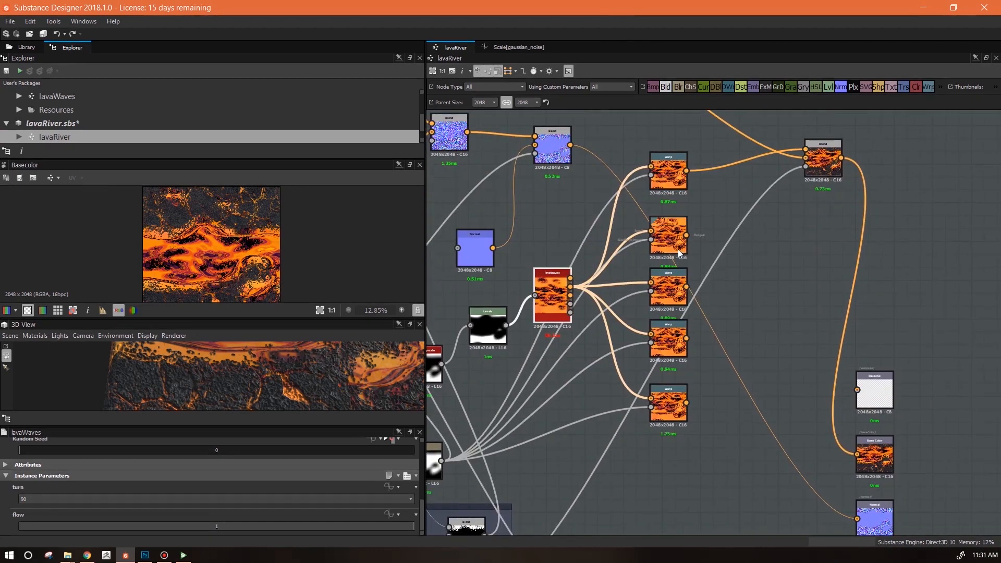
pyautogui.moveTo(667, 172)
pyautogui.mouseDown()
pyautogui.moveTo(657, 181)
pyautogui.moveTo(666, 184)
pyautogui.mouseUp()
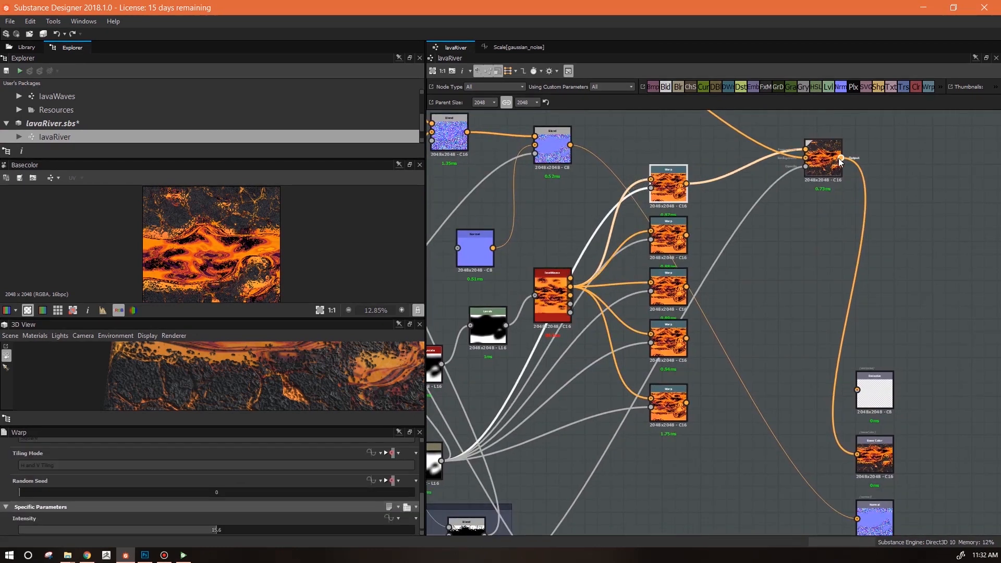
# Add a black Uniform Color node, and place a connected copy of the lava Blend above the original
pyautogui.moveTo(826, 167); pyautogui.dragTo(801, 181)
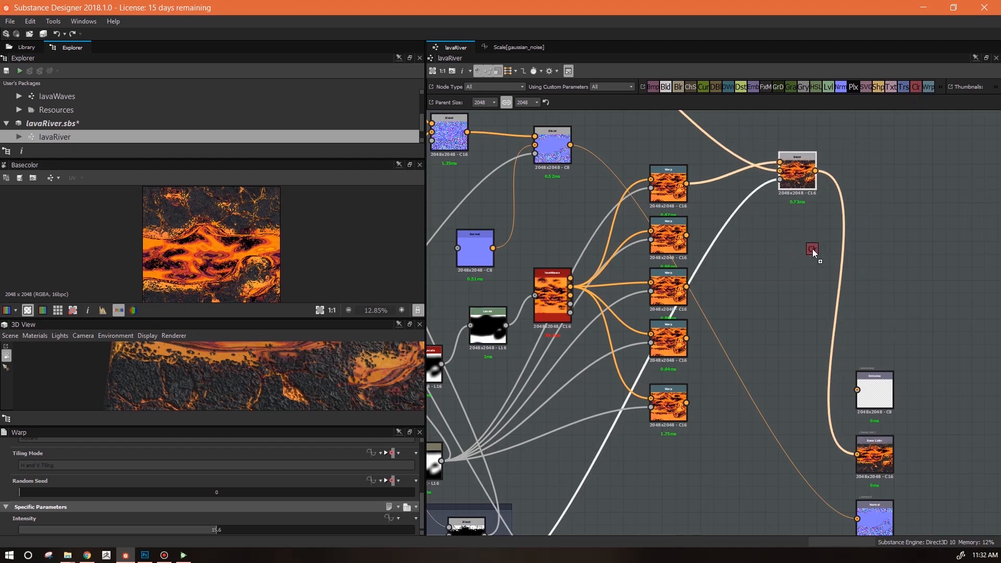
pyautogui.moveTo(942, 168); pyautogui.dragTo(941, 169)
pyautogui.click(800, 173)
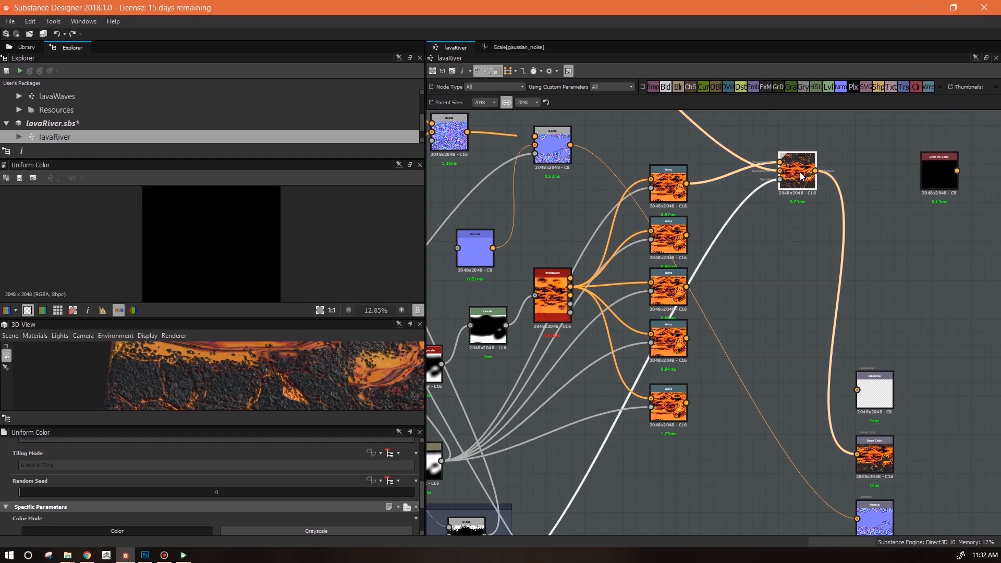
pyautogui.hotkey('ctrl', 'c')
pyautogui.hotkey('ctrl', 'v')
pyautogui.moveTo(712, 313); pyautogui.dragTo(797, 109)
pyautogui.moveTo(829, 211); pyautogui.dragTo(848, 305, button='middle')
# Dock the black Uniform Color on the copied Blend's background, route that Blend to the Emissive output, and preview the output
pyautogui.moveTo(946, 252); pyautogui.dragTo(604, 207)
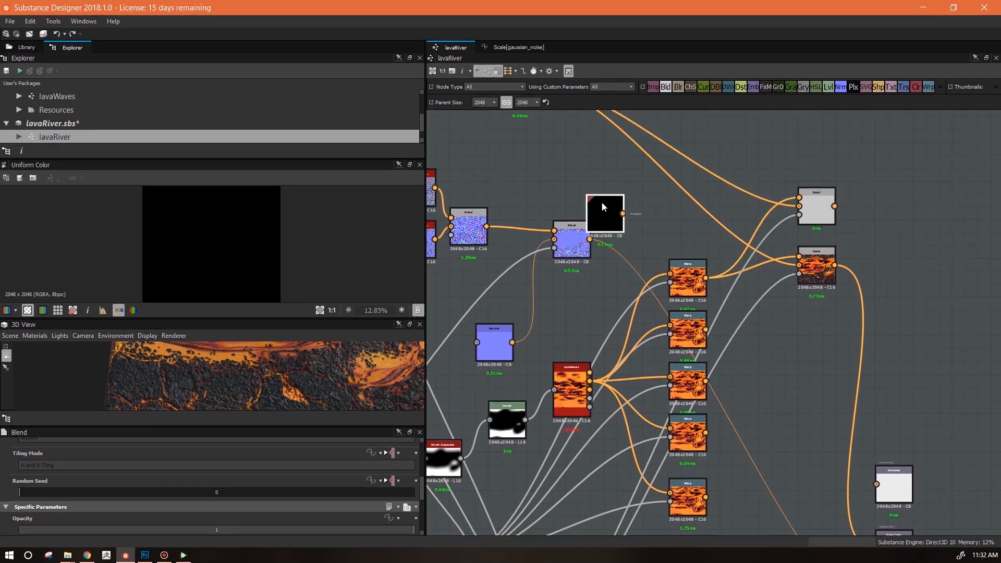
pyautogui.scroll(-2, 646, 190)
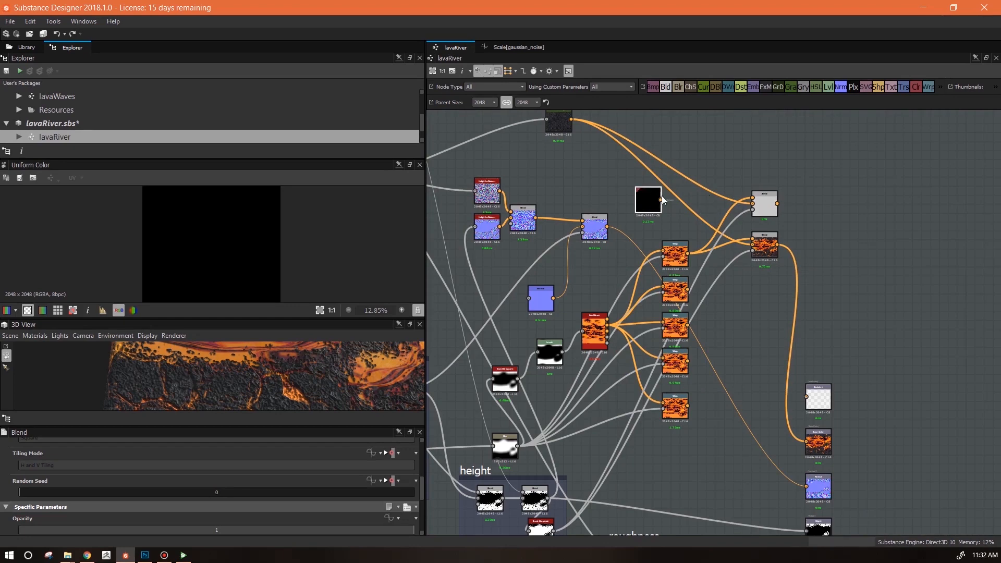
pyautogui.moveTo(649, 206); pyautogui.dragTo(806, 397)
pyautogui.press('d')
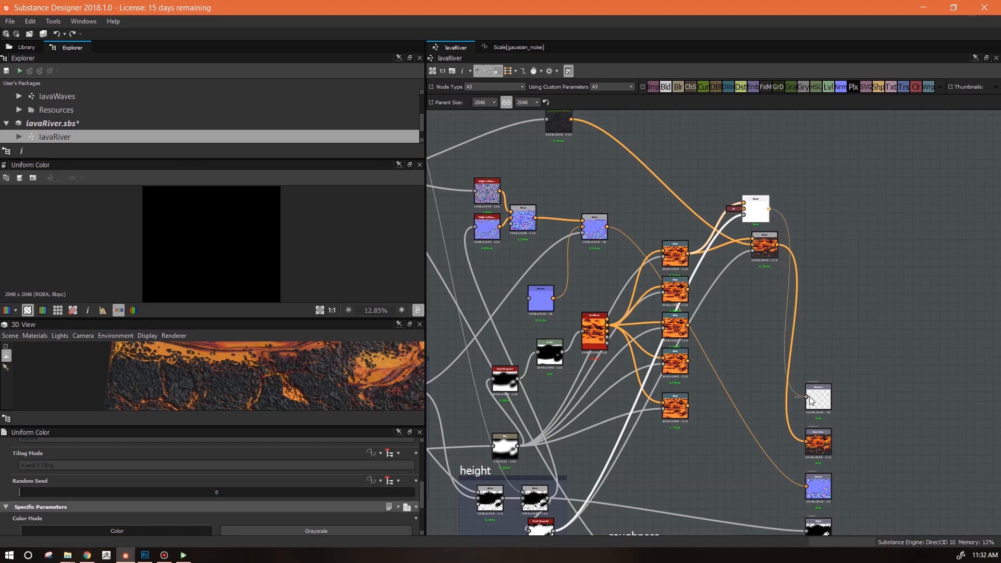
pyautogui.doubleClick(818, 397)
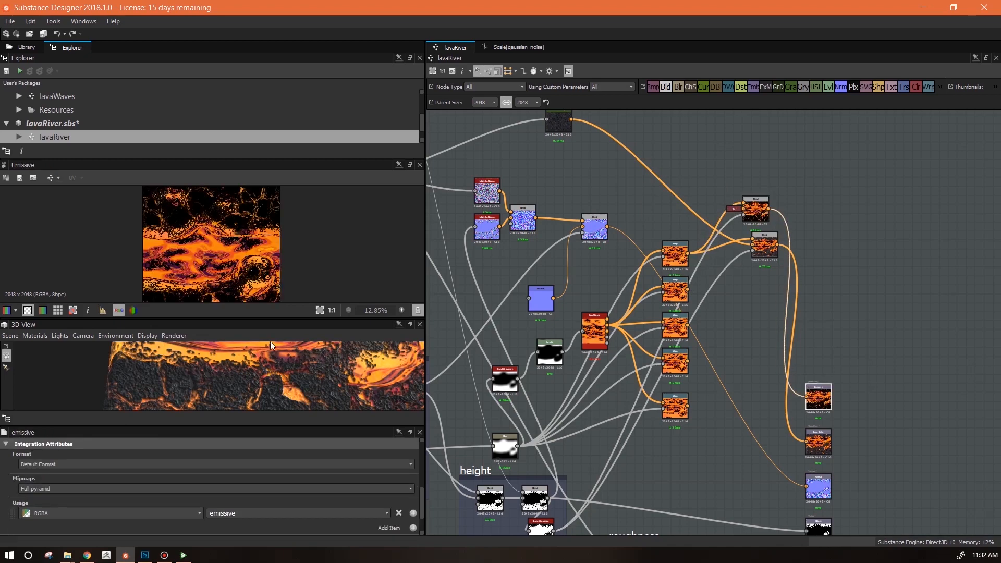
# Feed the lavaWaves Normal output into the second Warp from the top and preview the warped normals
pyautogui.moveTo(764, 206); pyautogui.dragTo(768, 203)
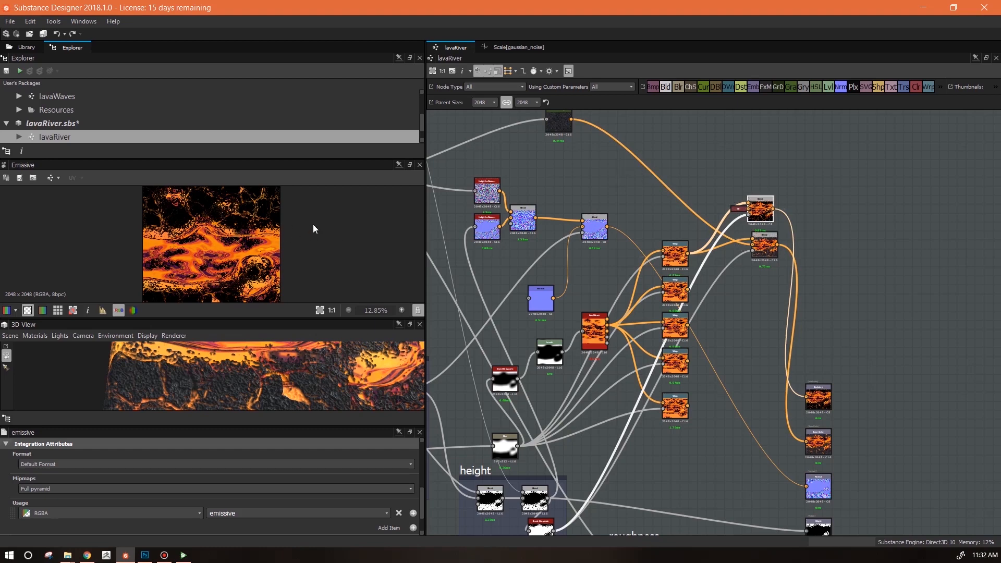
pyautogui.moveTo(771, 435); pyautogui.dragTo(716, 424, button='middle')
pyautogui.scroll(1, 711, 398)
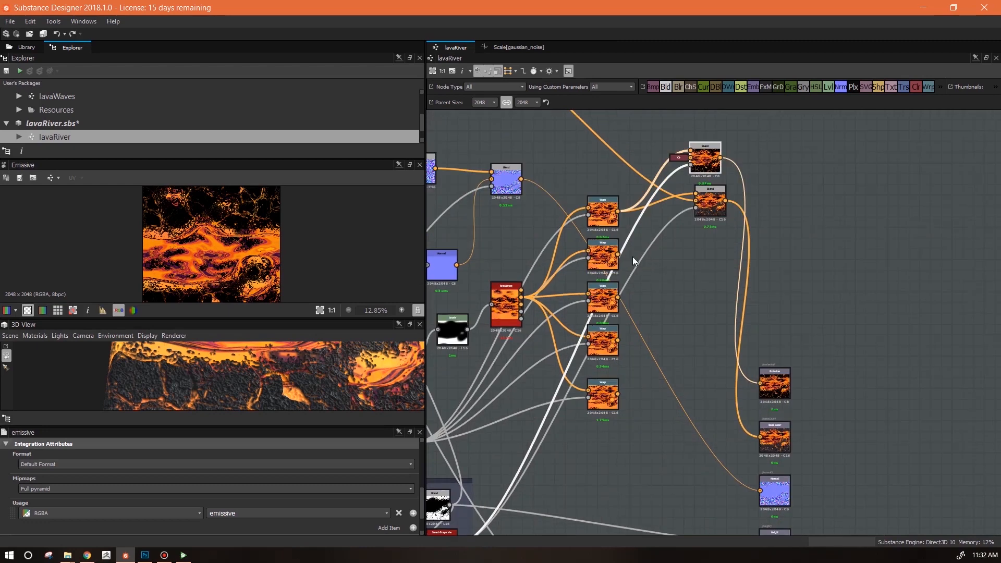
pyautogui.scroll(3, 550, 305)
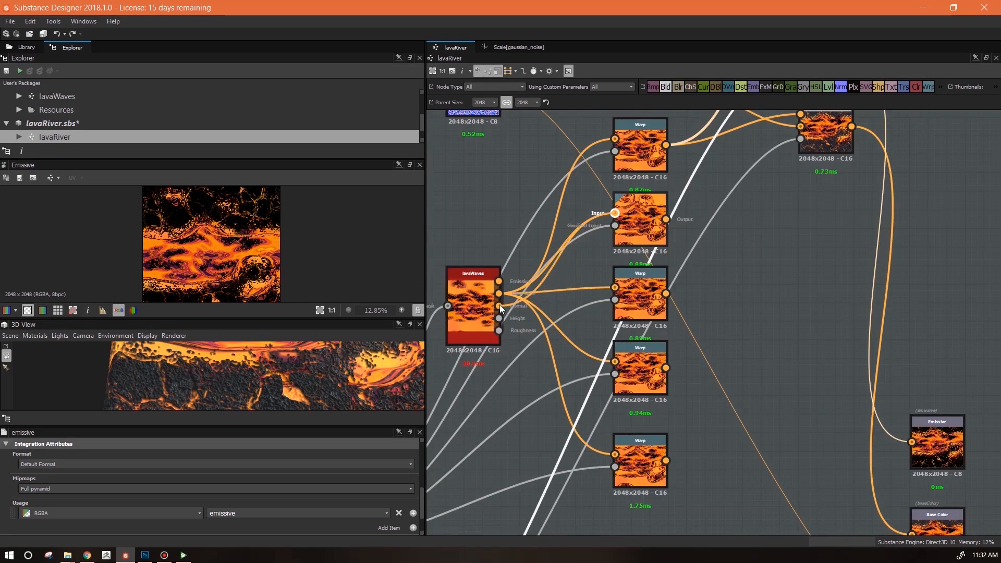
pyautogui.doubleClick(642, 219)
pyautogui.scroll(-3, 699, 276)
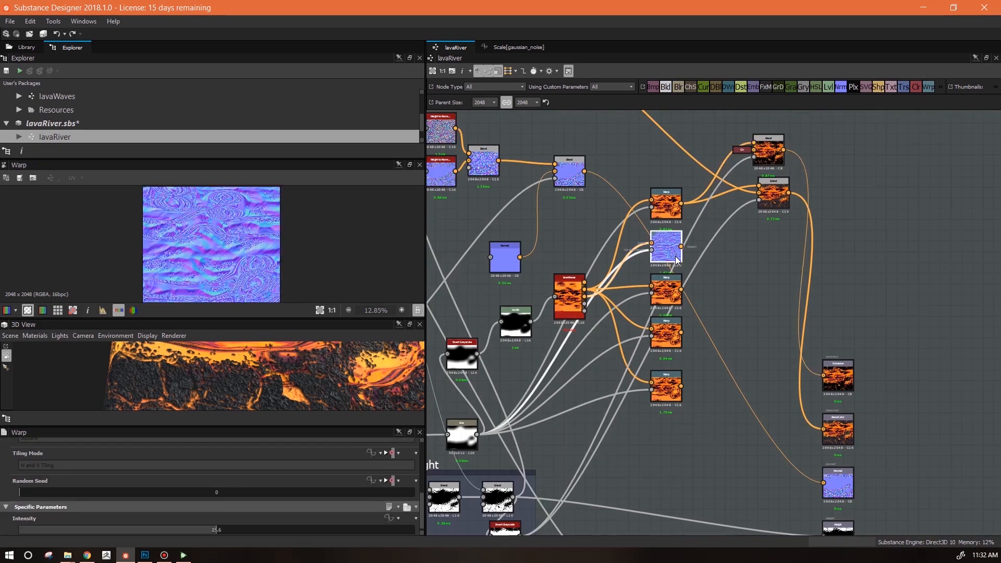
# Move the normal Blend beside the Warp column and replace its flat Normal background with the warped lava normals
pyautogui.click(581, 168)
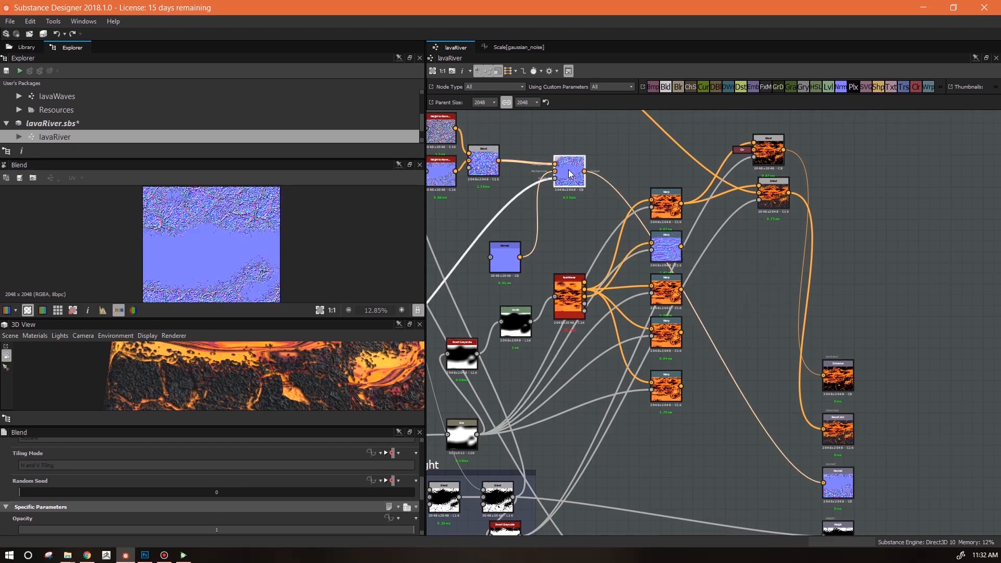
pyautogui.moveTo(582, 168); pyautogui.dragTo(749, 254)
pyautogui.moveTo(683, 250); pyautogui.dragTo(754, 260)
# Inspect the lava and rock relief in an enlarged 3D view, and check the default material's DirectX Normal setting
pyautogui.moveTo(264, 318); pyautogui.dragTo(273, 189)
pyautogui.scroll(-4, 274, 297)
pyautogui.scroll(3, 292, 304)
pyautogui.moveTo(274, 297); pyautogui.dragTo(313, 329)
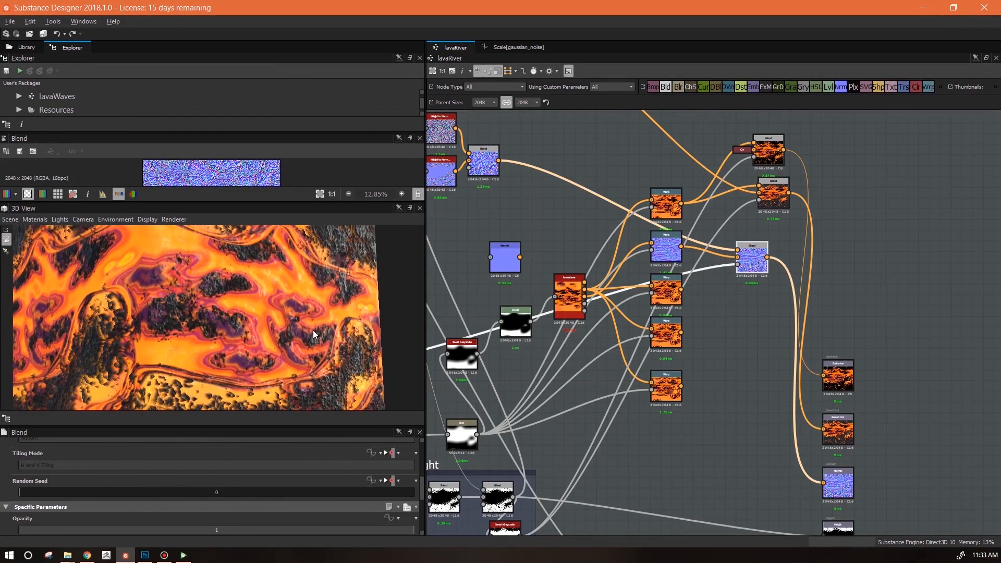
pyautogui.click(34, 219)
pyautogui.moveTo(53, 236)
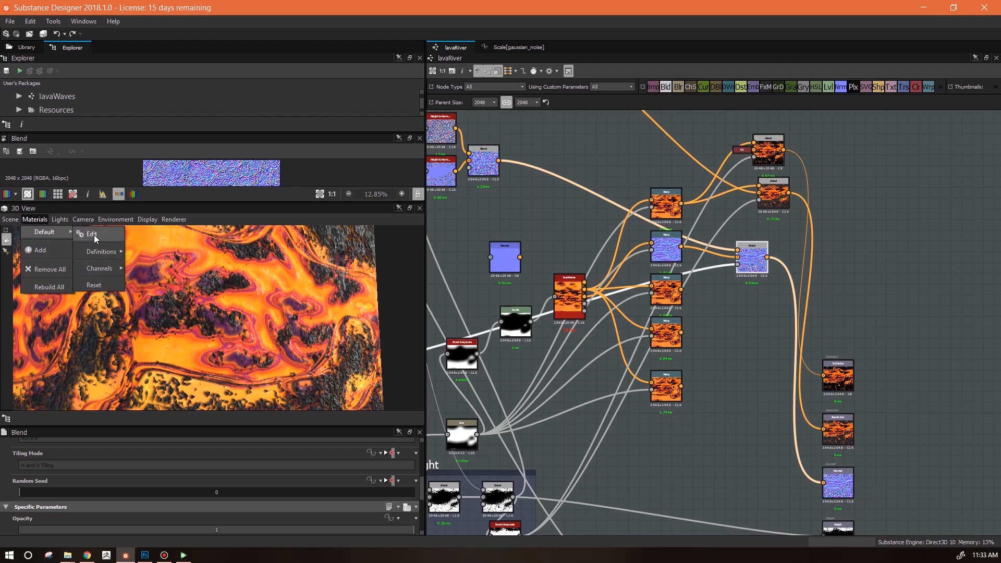
pyautogui.click(99, 234)
pyautogui.scroll(6, 410, 505)
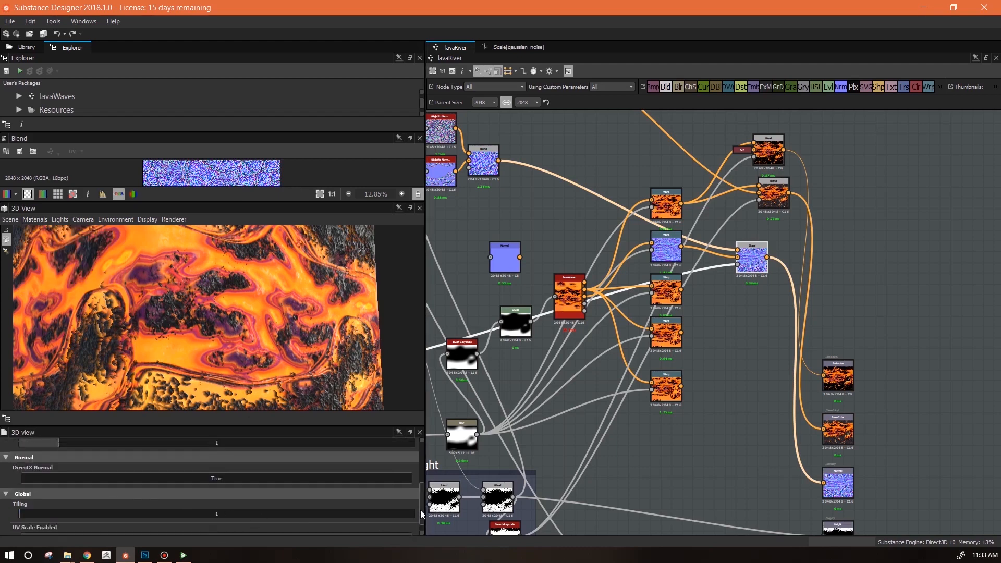
pyautogui.scroll(-3, 386, 465)
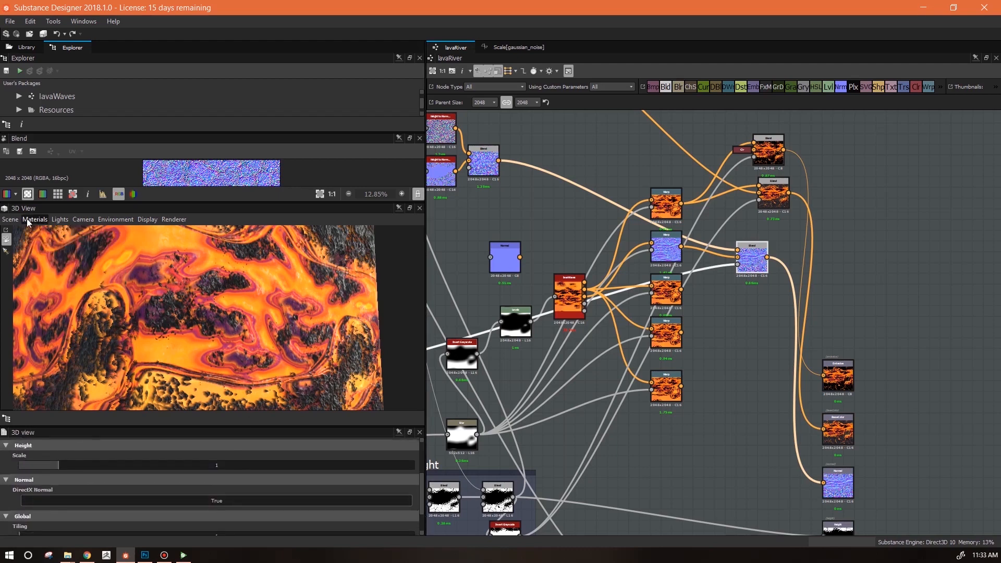
pyautogui.moveTo(290, 323); pyautogui.dragTo(289, 359)
pyautogui.scroll(-2, 747, 296)
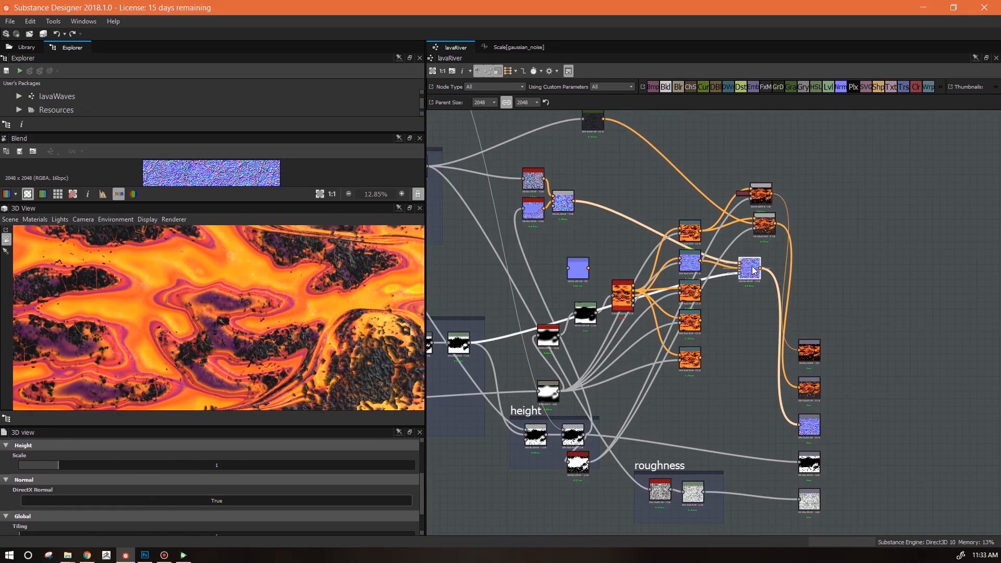
# Align the emissive, base color and normal Blends in one column, and move the output nodes farther away from them
pyautogui.moveTo(750, 266); pyautogui.dragTo(762, 258)
pyautogui.scroll(-1, 741, 263)
pyautogui.click(760, 233)
pyautogui.moveTo(759, 235); pyautogui.dragTo(756, 236)
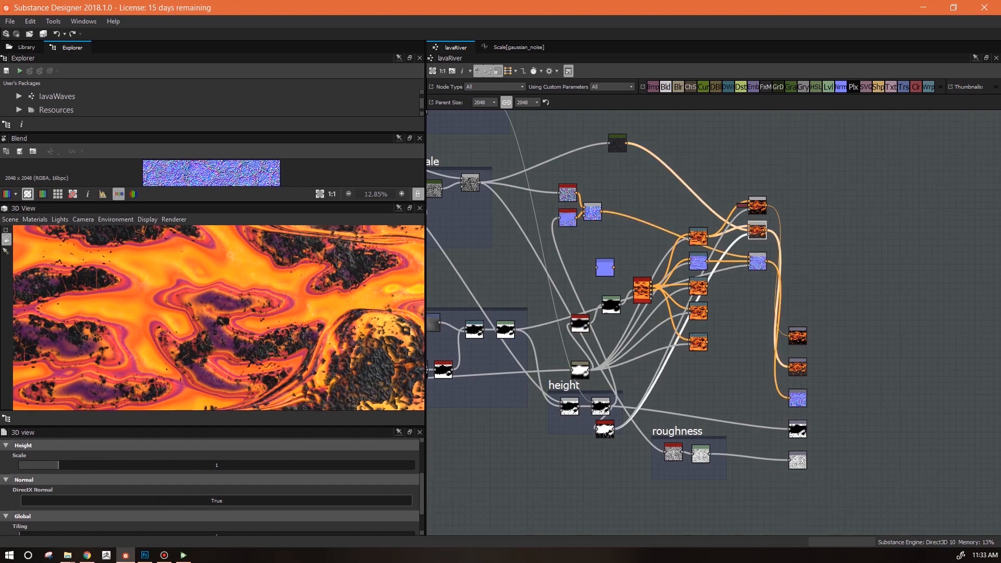
pyautogui.moveTo(791, 286); pyautogui.dragTo(755, 234, button='middle')
pyautogui.moveTo(815, 249); pyautogui.dragTo(911, 327)
pyautogui.moveTo(839, 380); pyautogui.dragTo(893, 408, button='middle')
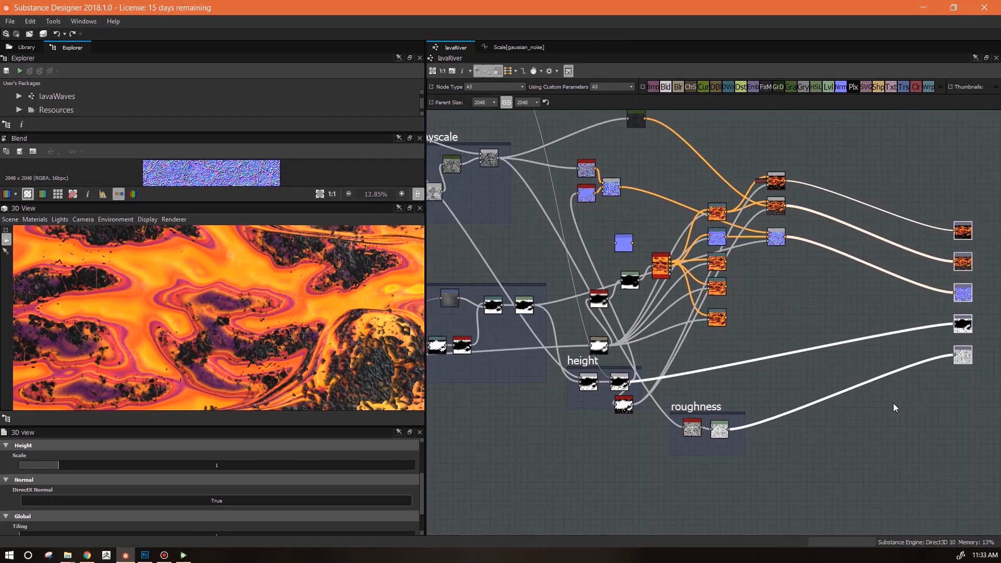
# Preview the rock's final height Blend, then feed the lavaWaves Height output into the third Warp and preview it
pyautogui.scroll(2, 767, 356)
pyautogui.moveTo(690, 353); pyautogui.dragTo(860, 362, button='middle')
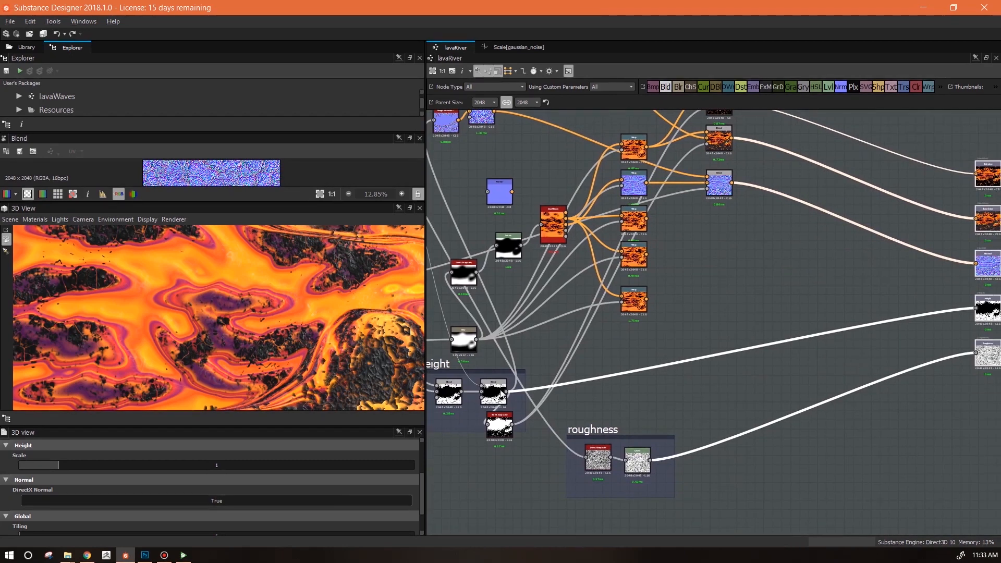
pyautogui.click(493, 392)
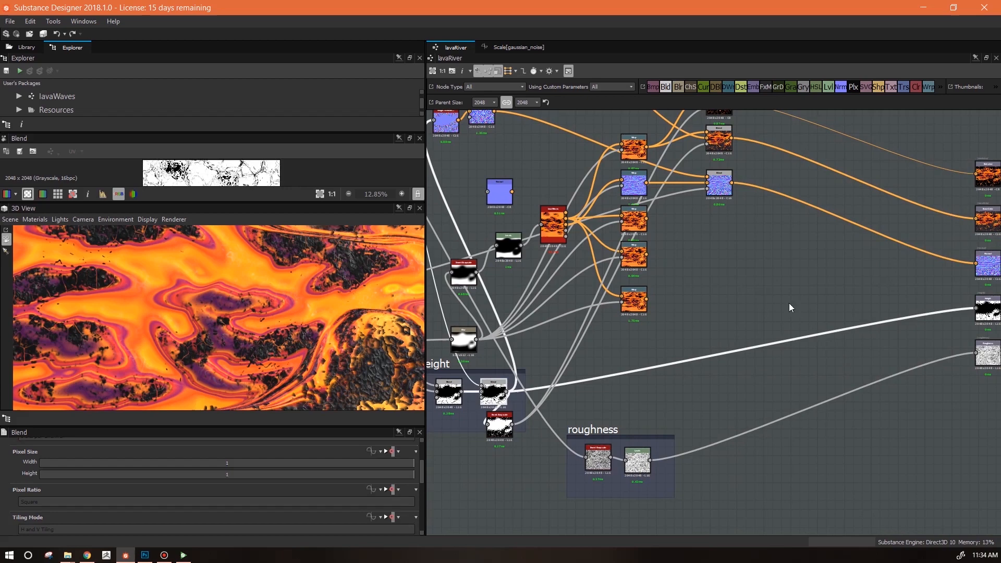
pyautogui.scroll(3, 623, 217)
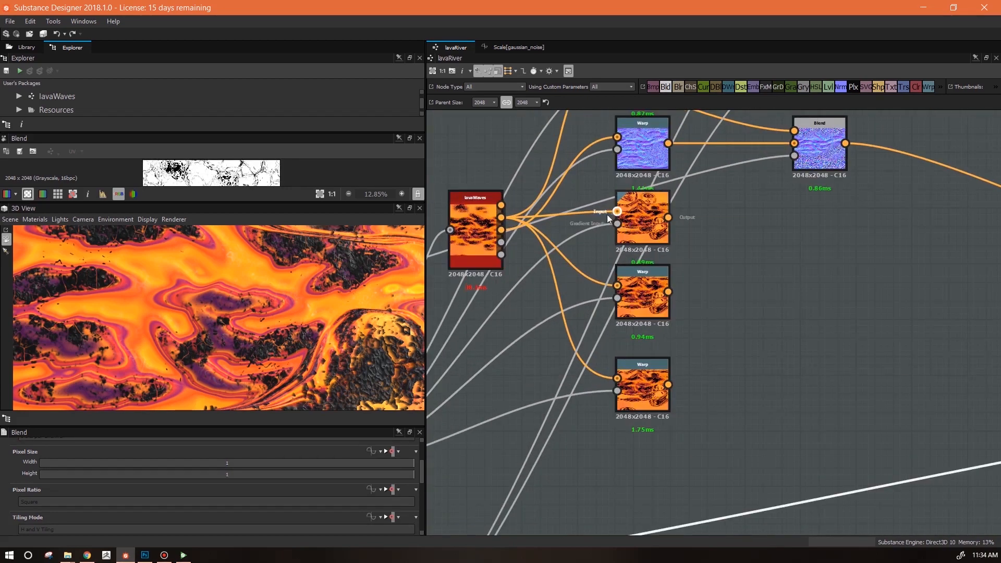
pyautogui.moveTo(499, 239); pyautogui.dragTo(651, 223)
pyautogui.click(651, 224)
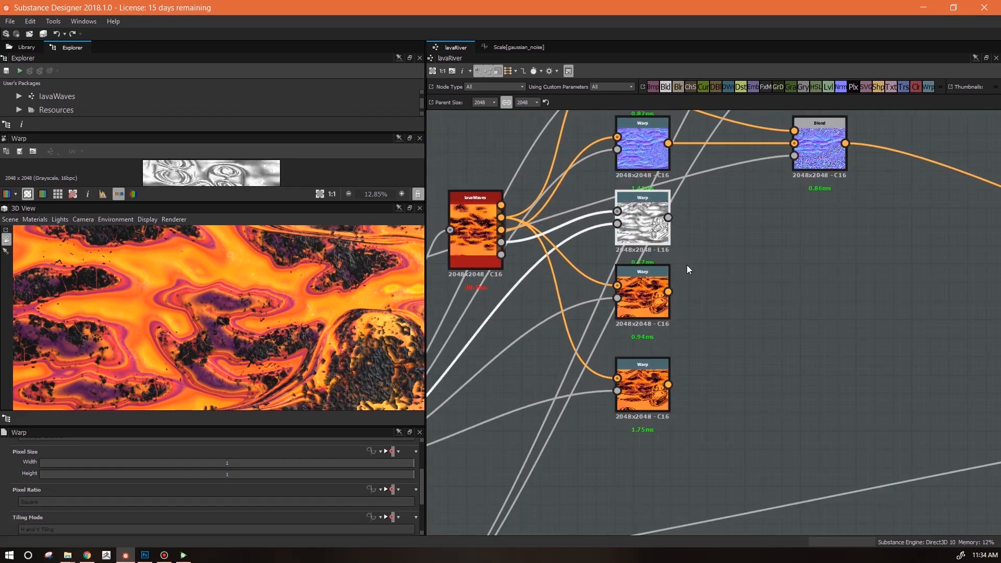
# Duplicate the normal Blend with its connections and place the copy directly below the original
pyautogui.scroll(-2, 705, 274)
pyautogui.moveTo(809, 305); pyautogui.dragTo(729, 295, button='middle')
pyautogui.click(707, 177)
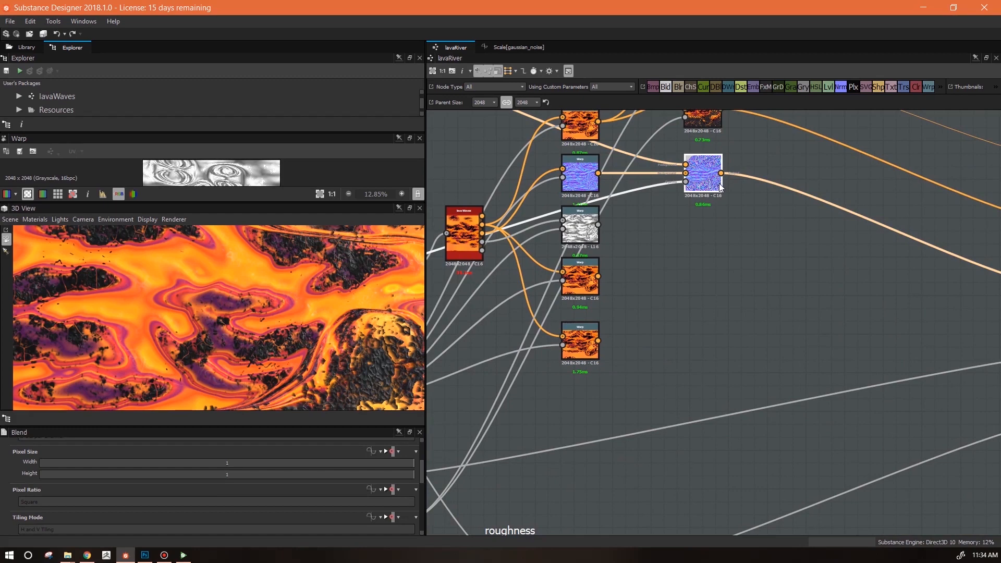
pyautogui.hotkey('ctrl', 'd')
pyautogui.moveTo(710, 324); pyautogui.dragTo(710, 230)
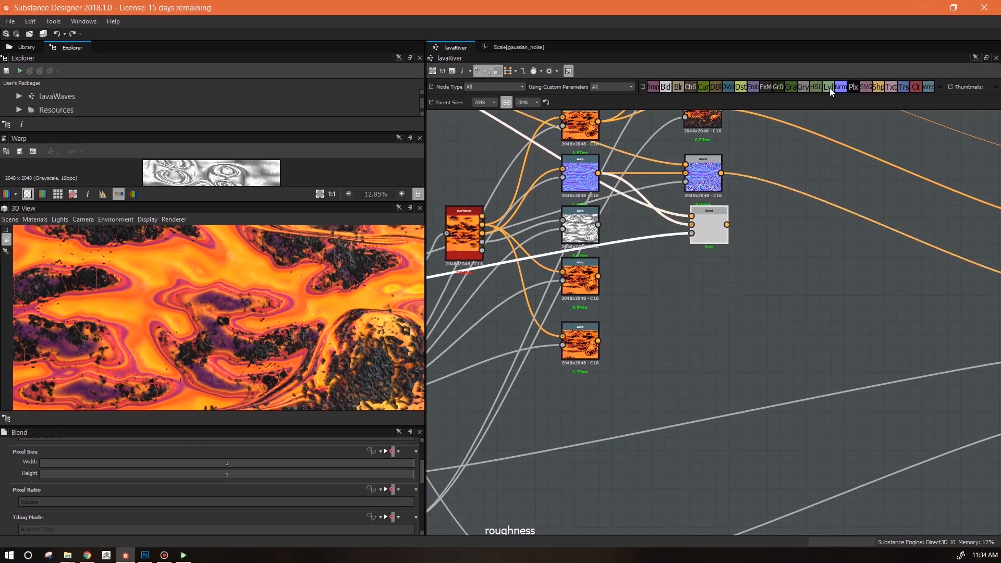
# Route the warped height through a new Levels node into the copied Blend's background, and use the rock height as its foreground
pyautogui.moveTo(664, 283); pyautogui.dragTo(659, 279)
pyautogui.moveTo(598, 224); pyautogui.dragTo(637, 249)
pyautogui.moveTo(690, 229); pyautogui.dragTo(692, 226)
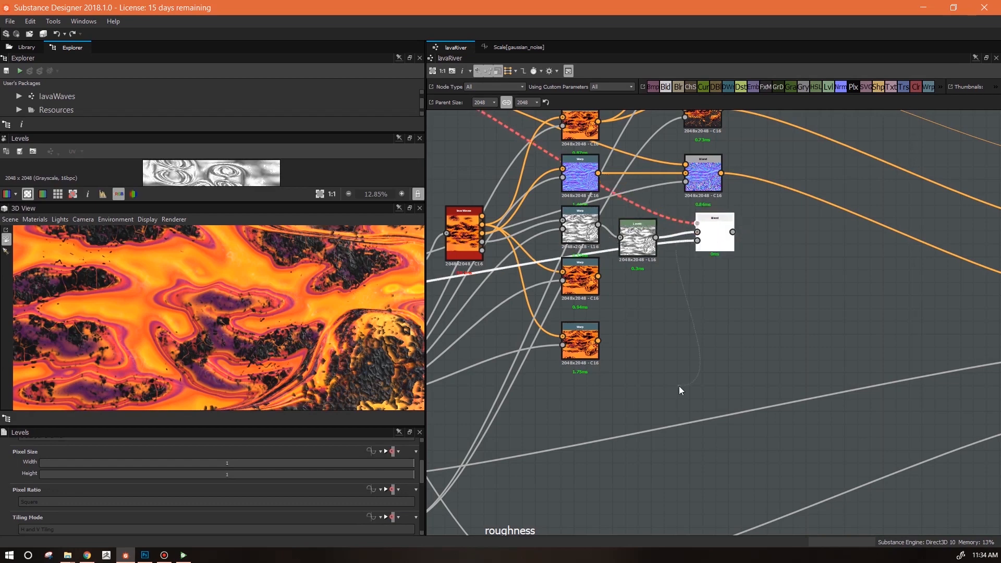
pyautogui.scroll(-3, 678, 386)
pyautogui.moveTo(676, 451); pyautogui.dragTo(765, 435, button='middle')
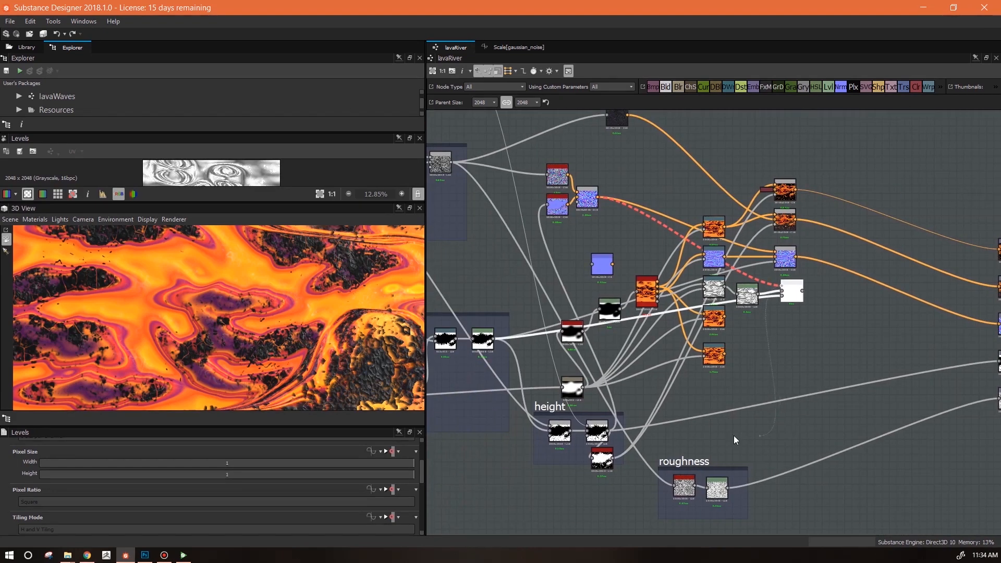
pyautogui.doubleClick(791, 292)
pyautogui.moveTo(233, 202); pyautogui.dragTo(232, 277)
pyautogui.moveTo(229, 237); pyautogui.dragTo(168, 214, button='middle')
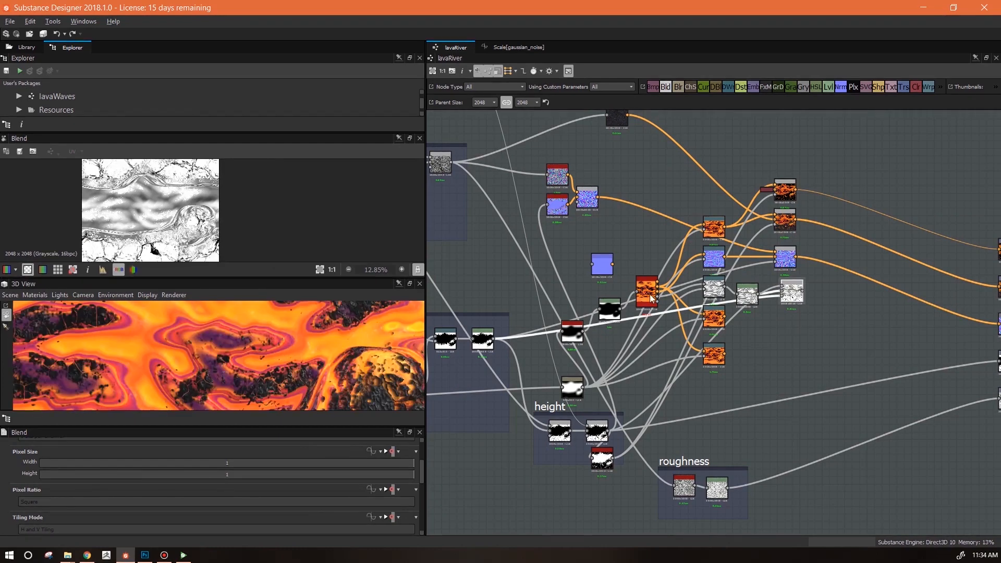
# Connect the combined height Blend to the Height output and inspect the displacement in the 3D view
pyautogui.moveTo(813, 317); pyautogui.dragTo(672, 302, button='middle')
pyautogui.moveTo(661, 275); pyautogui.dragTo(857, 345)
pyautogui.moveTo(275, 278); pyautogui.dragTo(339, 326)
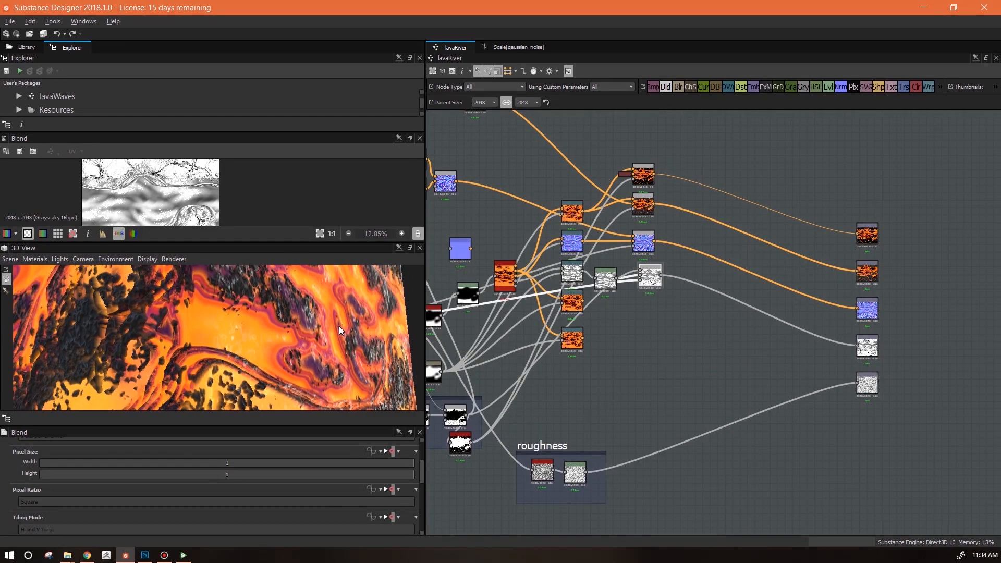
pyautogui.moveTo(254, 357); pyautogui.dragTo(309, 354)
pyautogui.moveTo(186, 236); pyautogui.dragTo(188, 267)
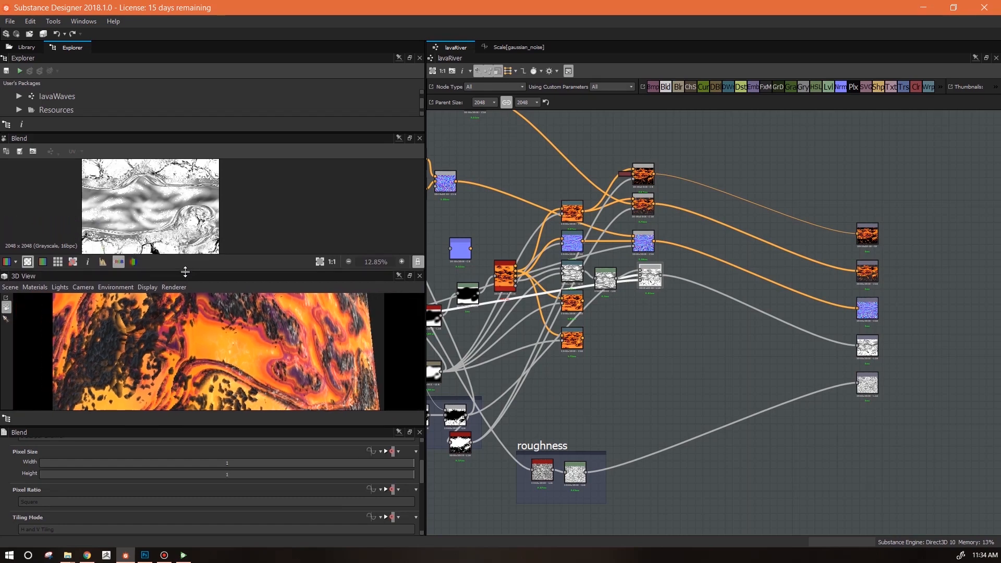
# Darken the warped lava height in its Levels node by lowering the output white to about mid-gray, and check the 3D view
pyautogui.scroll(3, 650, 279)
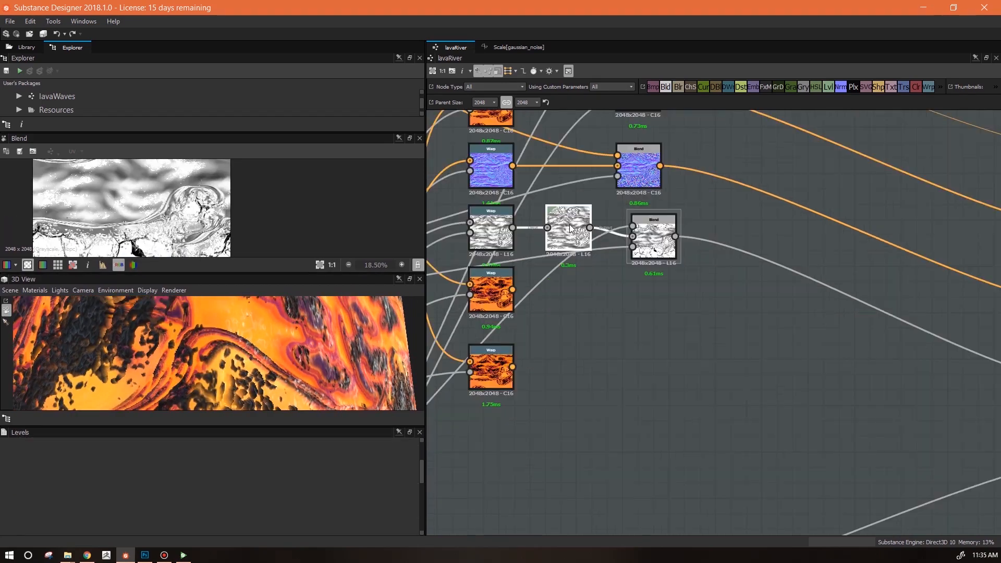
pyautogui.doubleClick(569, 224)
pyautogui.scroll(3, 156, 187)
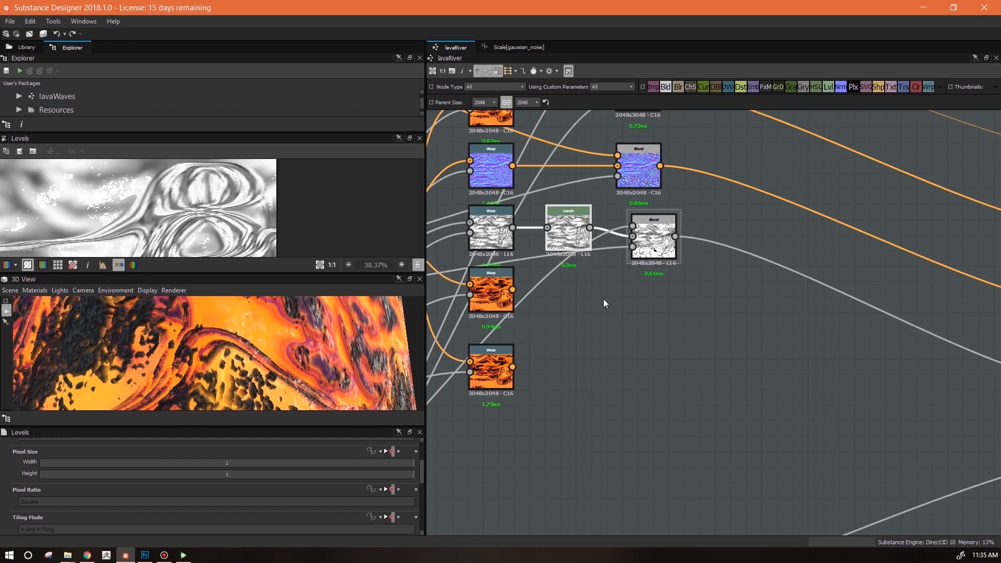
pyautogui.scroll(-5, 415, 490)
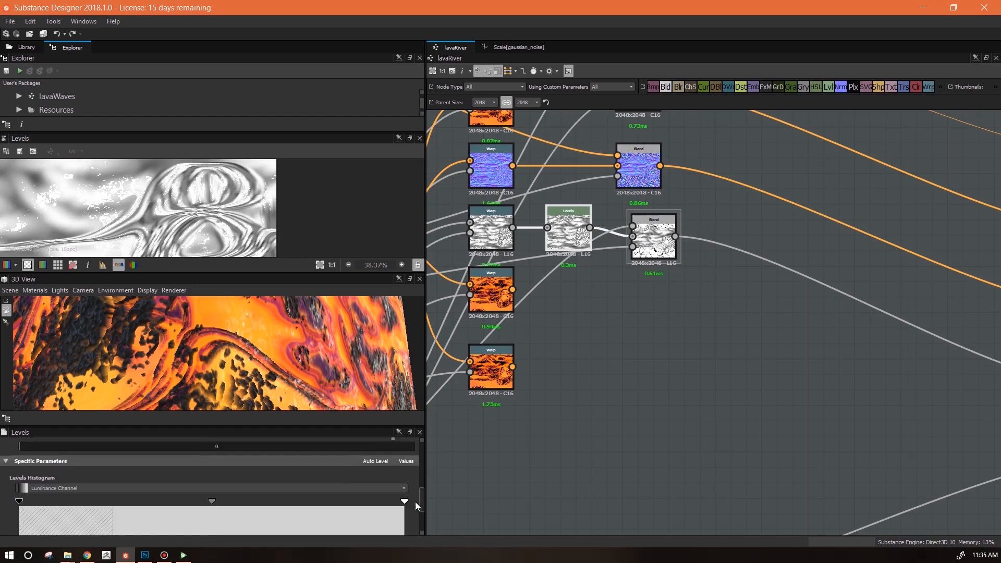
pyautogui.scroll(-2, 414, 501)
pyautogui.moveTo(211, 467); pyautogui.dragTo(167, 466)
pyautogui.moveTo(421, 513); pyautogui.dragTo(212, 497)
pyautogui.scroll(-5, 648, 272)
pyautogui.keyDown('alt'); pyautogui.moveTo(245, 355); pyautogui.dragTo(292, 354); pyautogui.keyUp('alt')
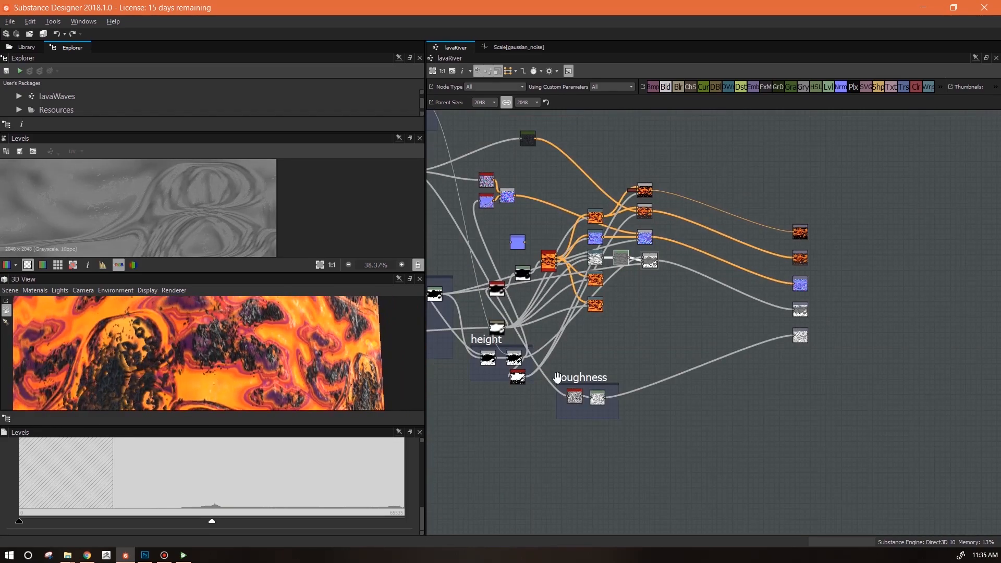
# Feed the lavaWaves Roughness output into the fourth Warp, delete the unused fifth Warp, and preview the warped roughness
pyautogui.scroll(4, 652, 296)
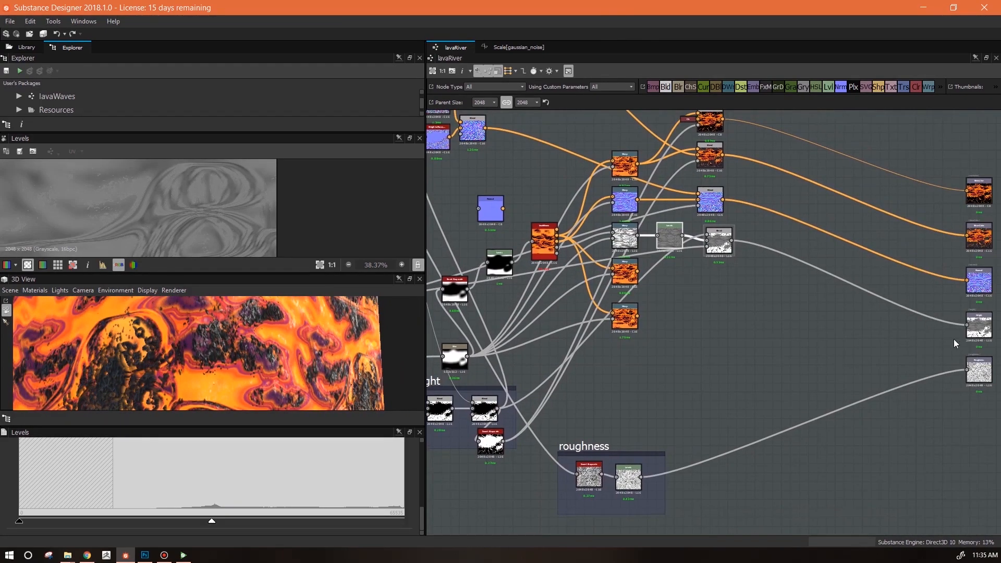
pyautogui.scroll(5, 588, 270)
pyautogui.moveTo(588, 270); pyautogui.dragTo(529, 239)
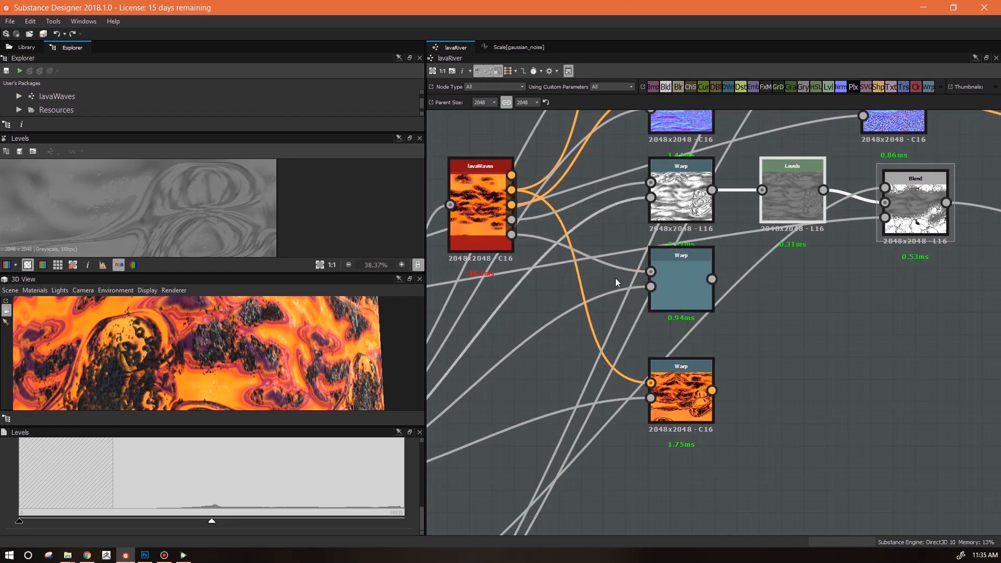
pyautogui.click(662, 401)
pyautogui.press('Delete')
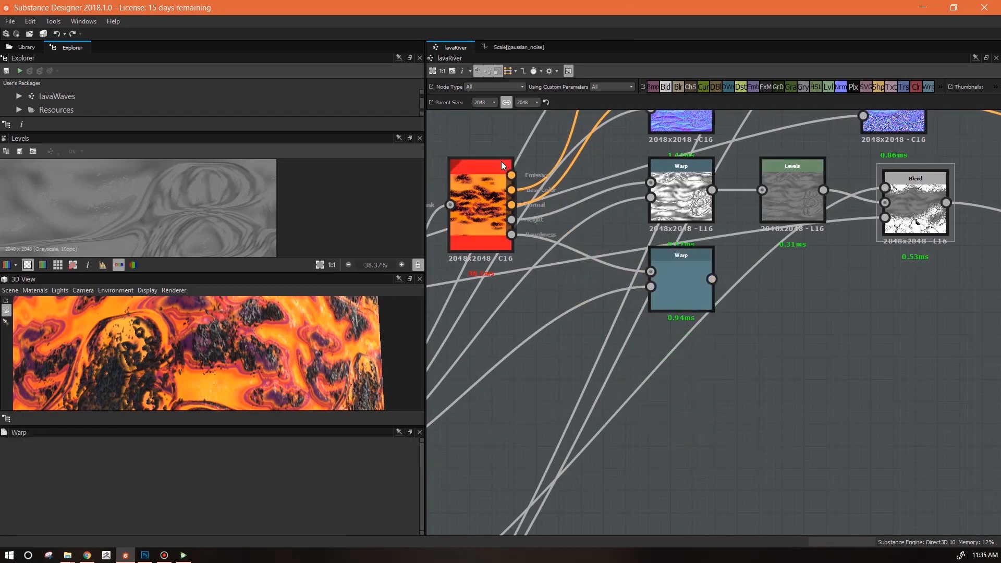
pyautogui.scroll(-5, 620, 312)
pyautogui.doubleClick(649, 299)
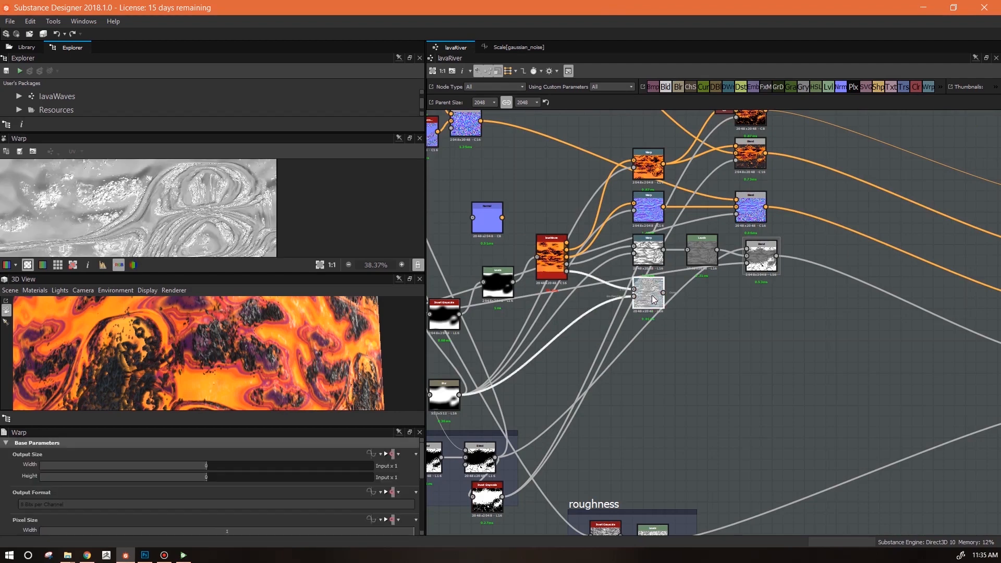
# Duplicate the height Blend to combine the warped lava roughness with the rock roughness, and connect it to the Roughness output
pyautogui.scroll(-1, 686, 320)
pyautogui.click(748, 268)
pyautogui.hotkey('ctrl', 'd')
pyautogui.moveTo(721, 324); pyautogui.dragTo(752, 317)
pyautogui.doubleClick(758, 327)
pyautogui.moveTo(765, 315); pyautogui.dragTo(996, 395)
pyautogui.keyDown('alt'); pyautogui.moveTo(333, 376); pyautogui.dragTo(225, 202); pyautogui.keyUp('alt')
pyautogui.keyDown('alt'); pyautogui.moveTo(229, 313); pyautogui.dragTo(325, 336); pyautogui.keyUp('alt')
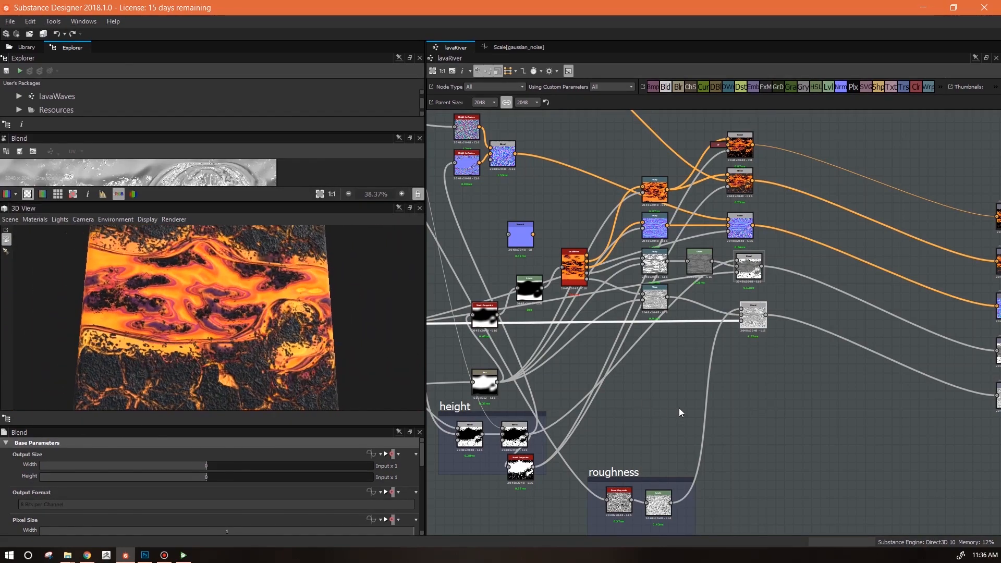
# Enlarge the Explorer area to show all three packages and save every modified package
pyautogui.moveTo(612, 360); pyautogui.dragTo(770, 367, button='middle')
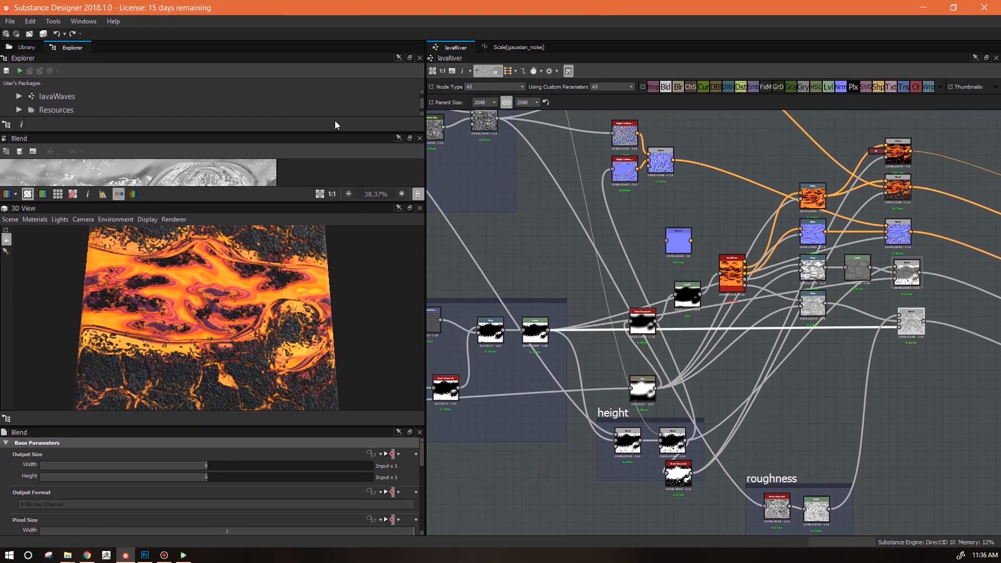
pyautogui.moveTo(337, 131); pyautogui.dragTo(344, 192)
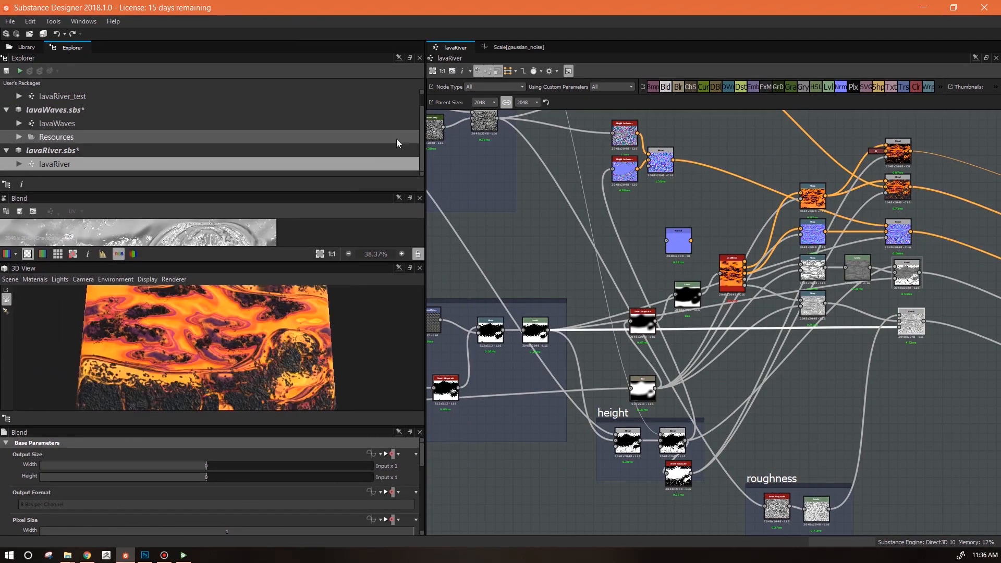
pyautogui.scroll(1, 219, 125)
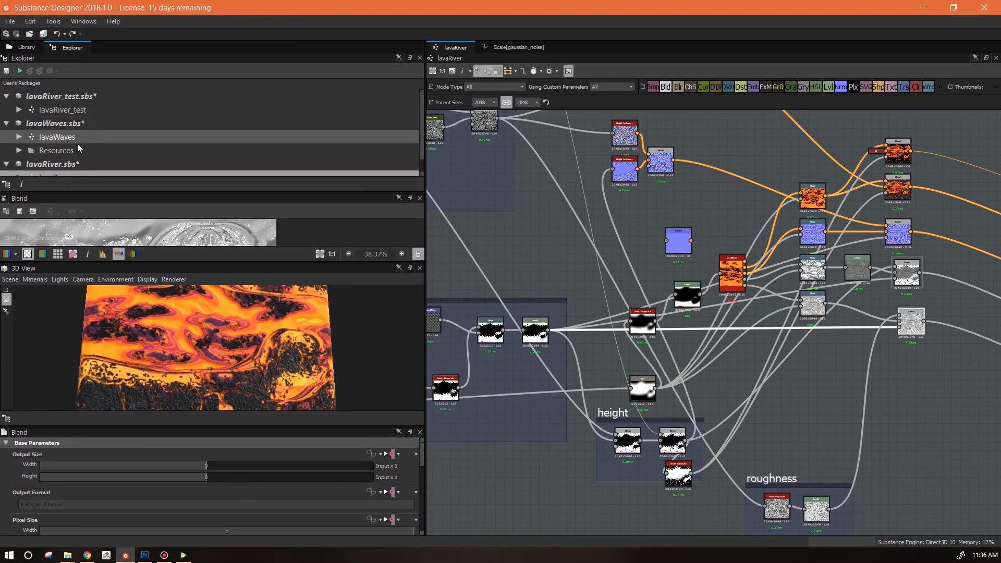
pyautogui.click(10, 20)
pyautogui.click(36, 119)
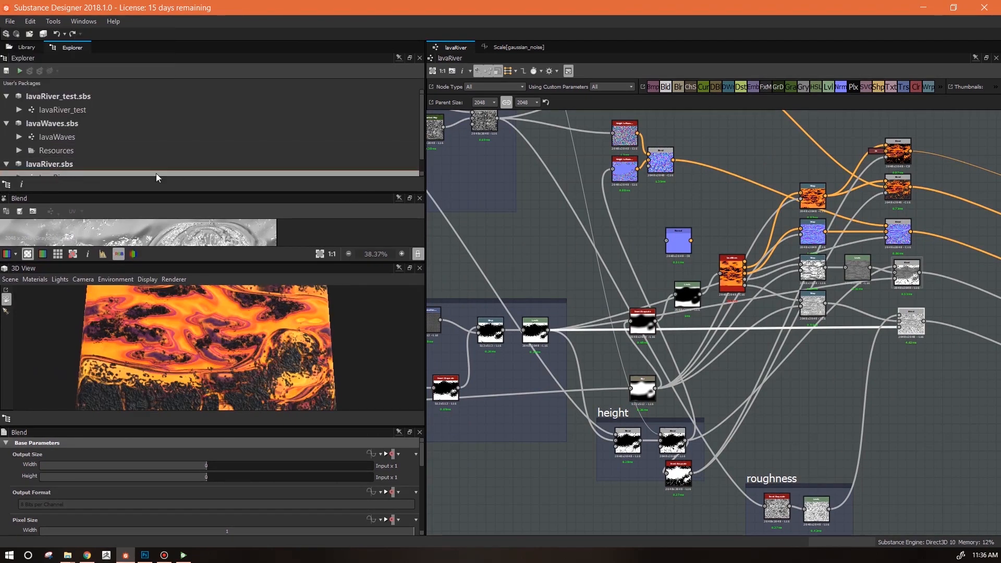
# Publish the lavaRiver.sbs package as a Substance archive, keeping lavaRiver as the archive content filename
pyautogui.scroll(-1, 33, 169)
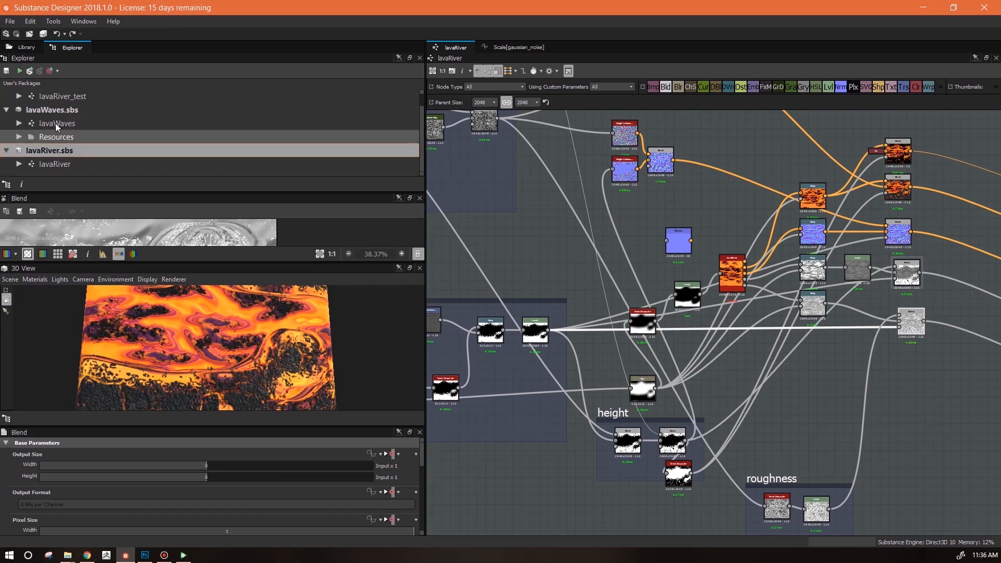
pyautogui.click(52, 150)
pyautogui.click(30, 70)
pyautogui.click(743, 308)
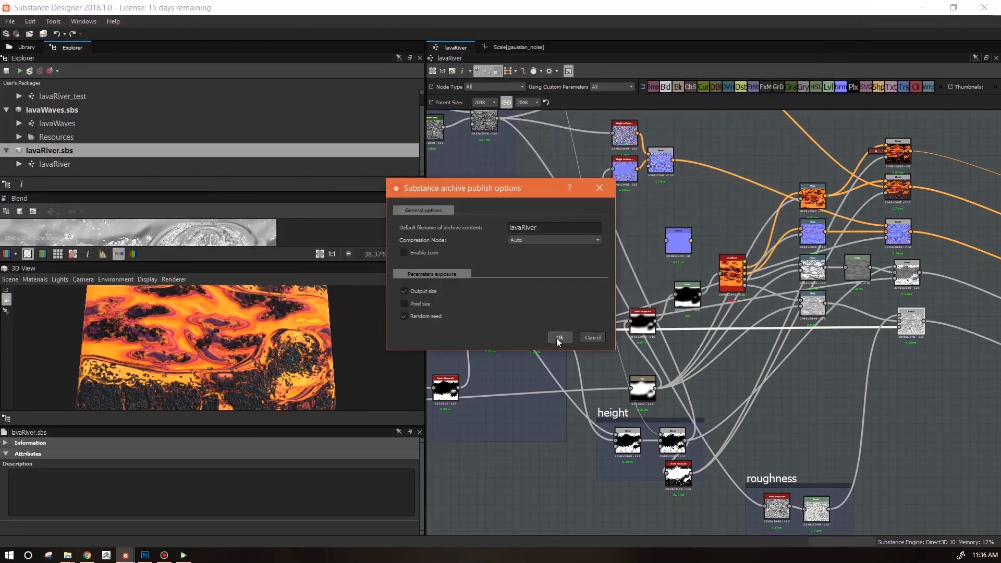
pyautogui.click(556, 342)
# Expose the lavaWaves node's flow parameter as an input parameter of the lavaRiver graph
pyautogui.moveTo(756, 422); pyautogui.dragTo(558, 411, button='middle')
pyautogui.click(532, 265)
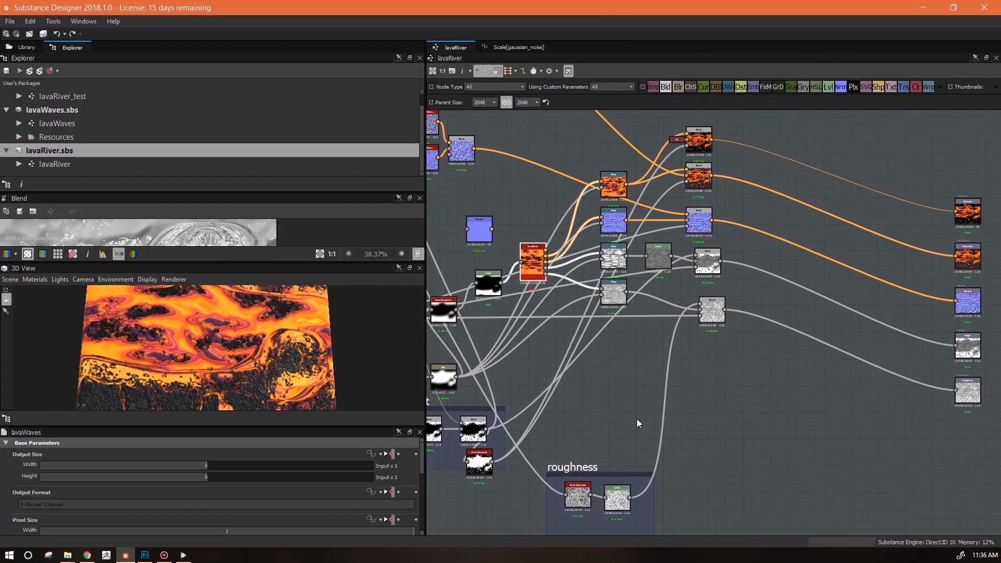
pyautogui.moveTo(423, 468); pyautogui.dragTo(423, 526)
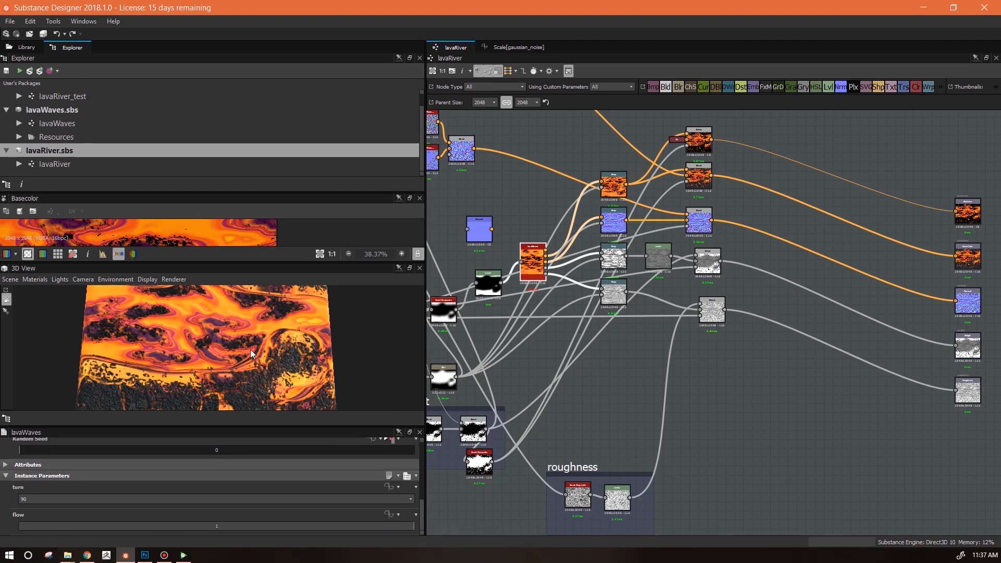
pyautogui.moveTo(225, 350); pyautogui.dragTo(373, 336)
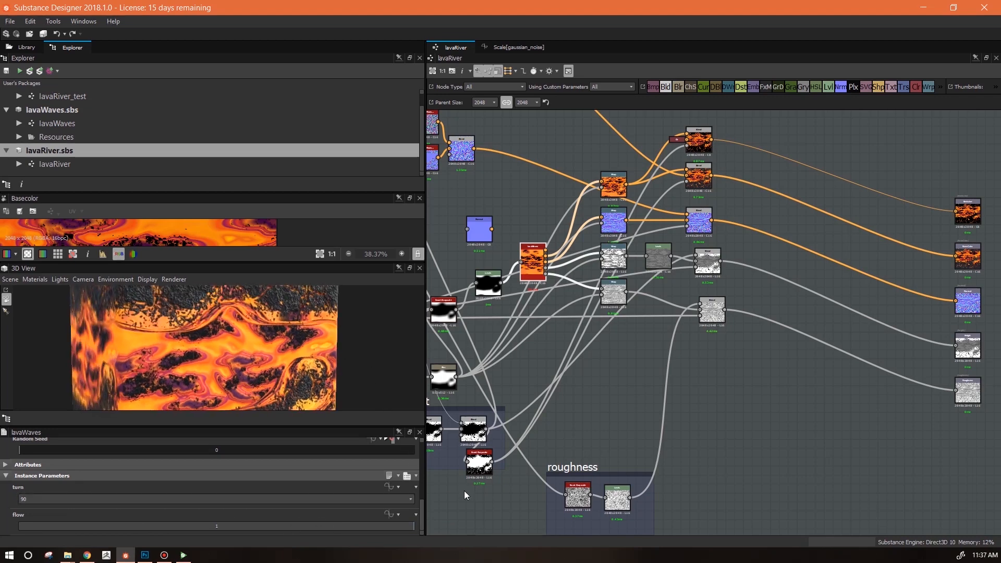
pyautogui.click(396, 514)
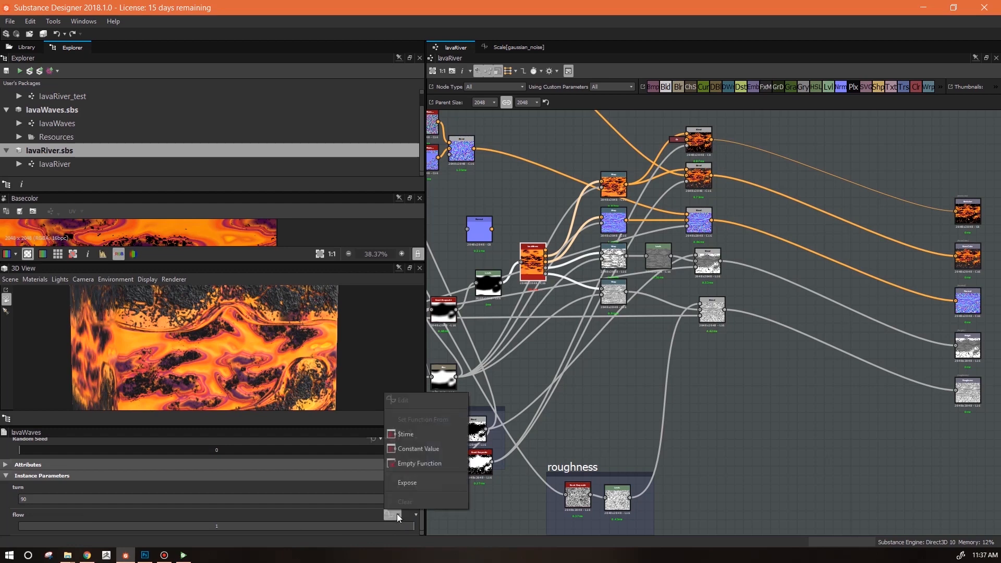
pyautogui.click(407, 483)
# Check the settings of the lavaRiver graph's flow input parameter and republish the lavaRiver package
pyautogui.click(501, 286)
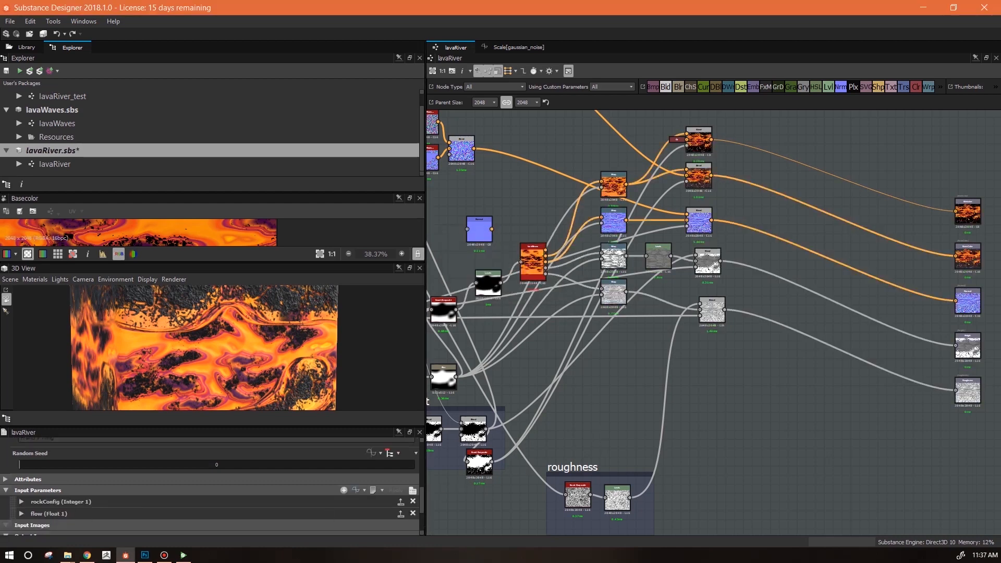
pyautogui.click(22, 516)
pyautogui.moveTo(420, 478)
pyautogui.mouseDown()
pyautogui.moveTo(419, 499)
pyautogui.moveTo(420, 470)
pyautogui.mouseUp()
pyautogui.scroll(-2, 420, 468)
pyautogui.click(40, 71)
# Switch to Substance Player and open the published lavaRiver.sbsar archive
pyautogui.click(183, 554)
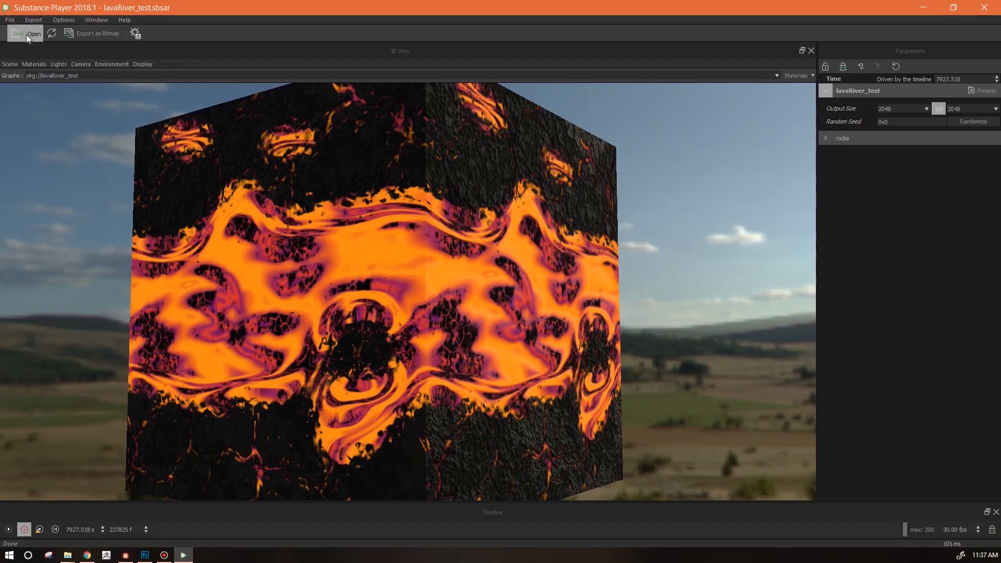
pyautogui.click(27, 33)
pyautogui.doubleClick(302, 184)
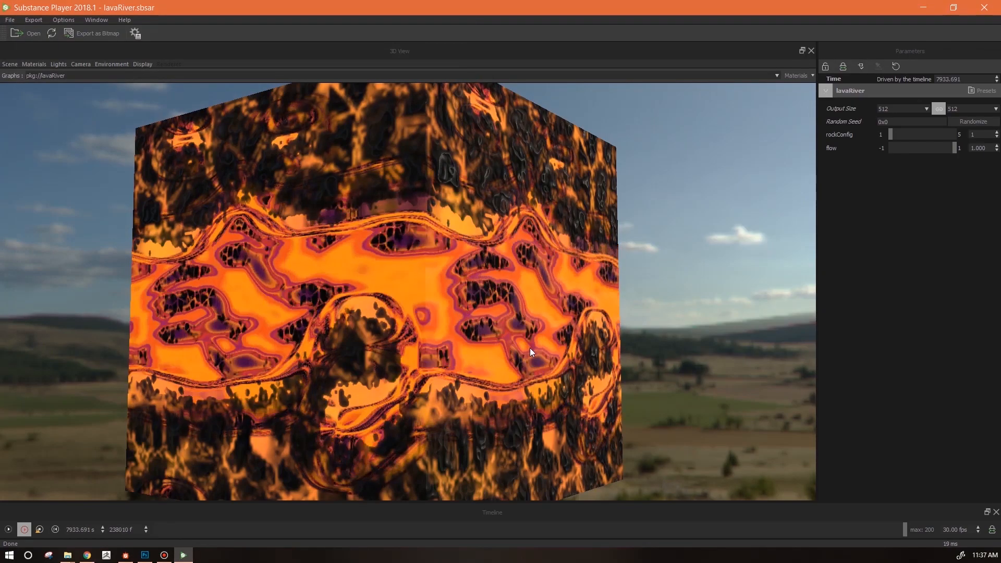
# Set the lavaRiver output size to 2048 and play the lava flow animation on one face of the cube
pyautogui.moveTo(529, 348); pyautogui.dragTo(500, 334)
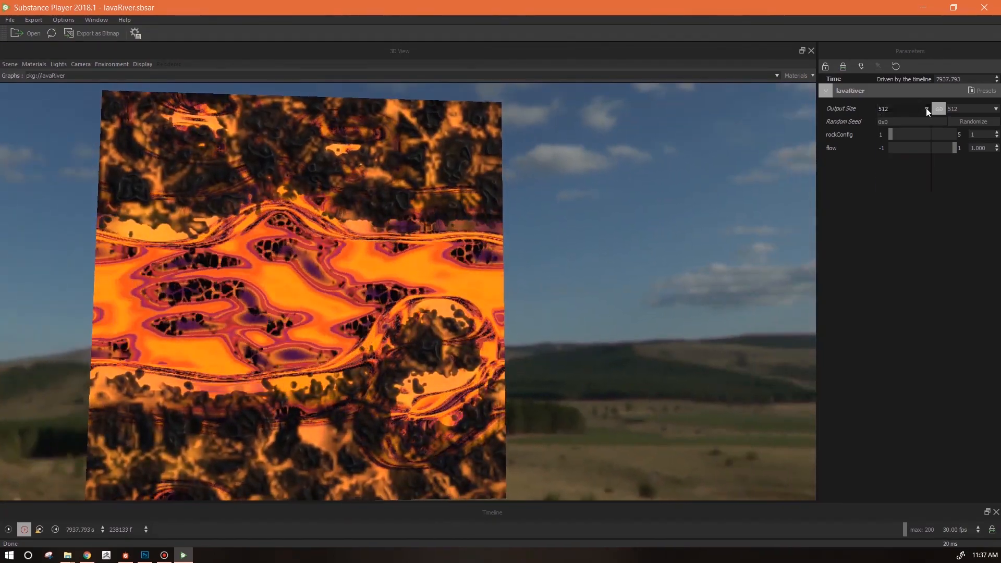
pyautogui.click(926, 108)
pyautogui.click(895, 190)
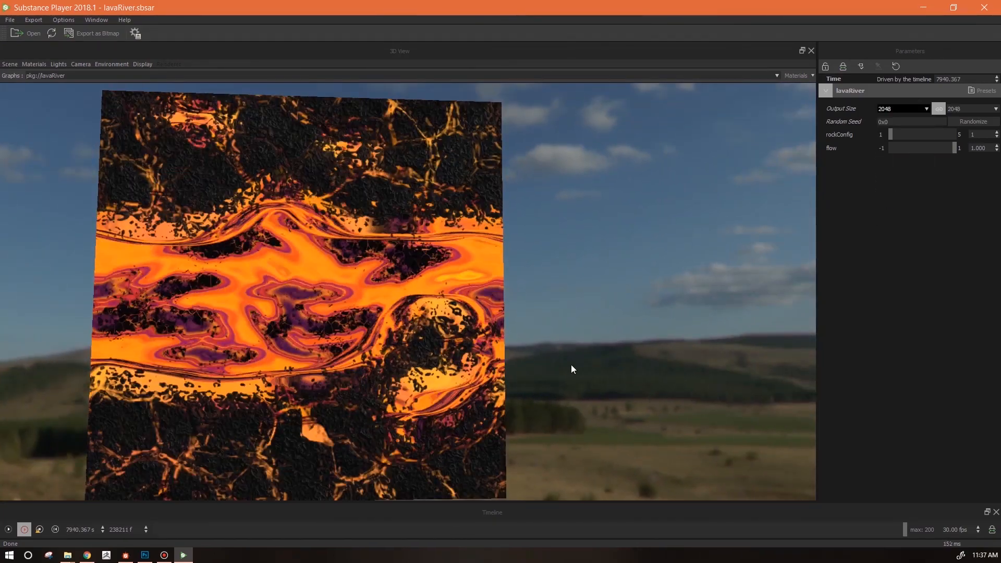
pyautogui.moveTo(454, 415); pyautogui.dragTo(524, 413)
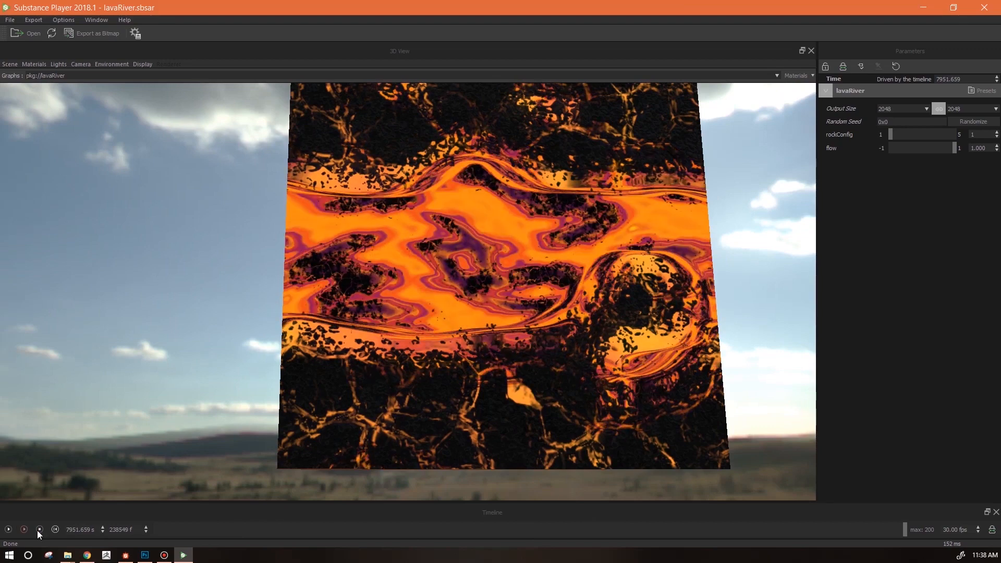
pyautogui.click(24, 529)
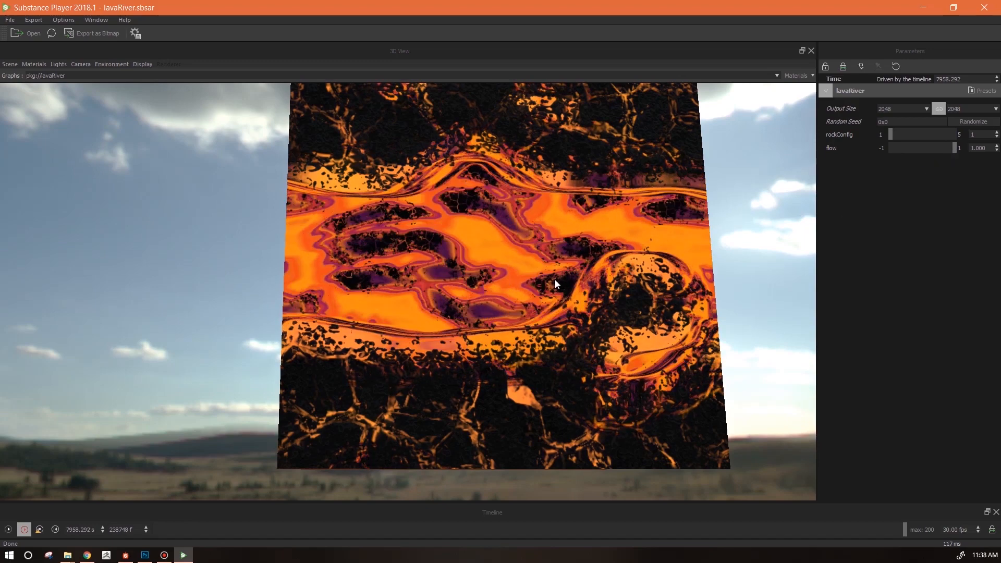
# Switch back to Substance Designer and select the lavaWaves node in the lavaRiver graph
pyautogui.click(125, 555)
pyautogui.scroll(5, 585, 313)
pyautogui.moveTo(574, 259); pyautogui.dragTo(743, 317, button='middle')
pyautogui.click(619, 252)
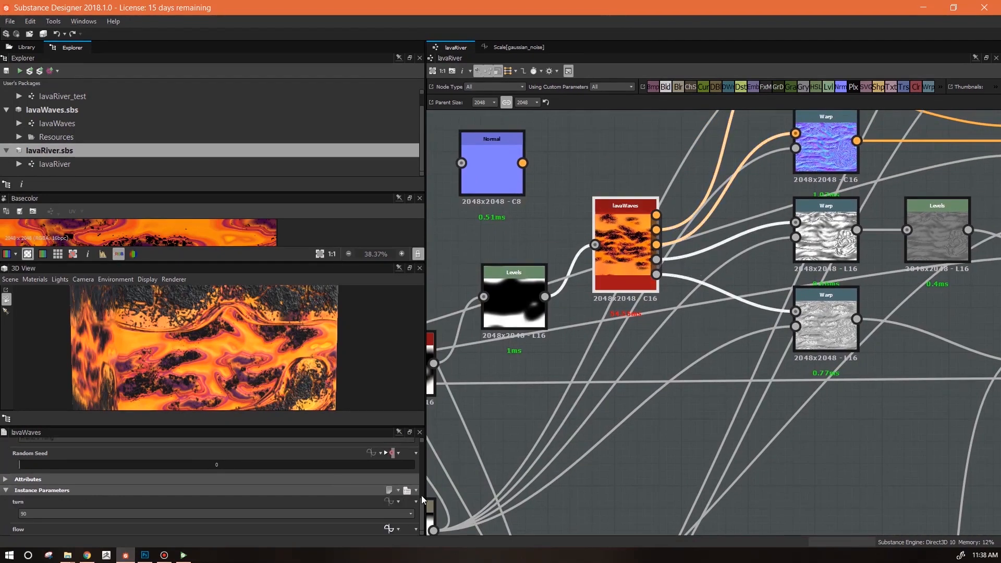
# Try reducing the lavaWaves node's output size to -1, half of its input
pyautogui.moveTo(421, 515); pyautogui.dragTo(434, 436)
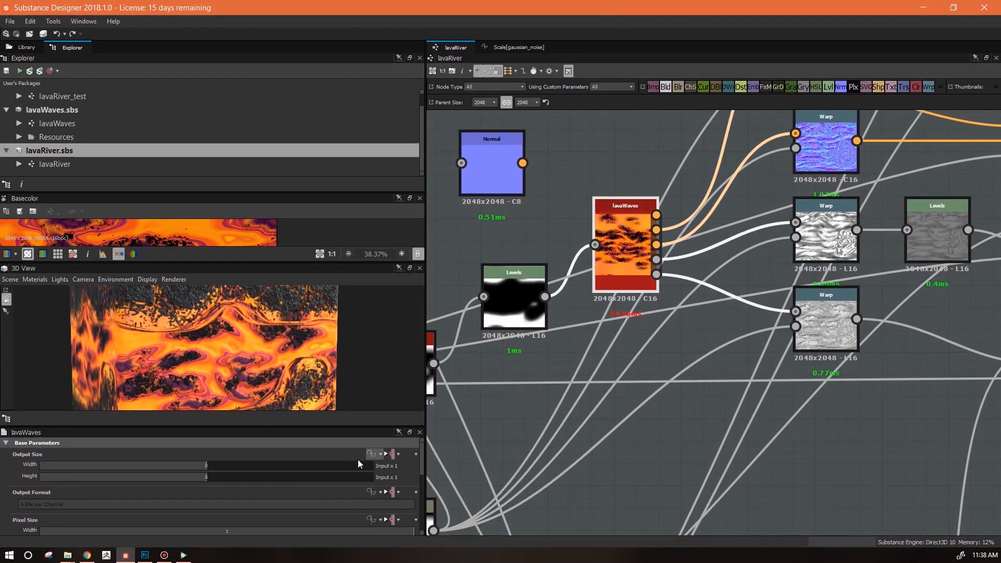
pyautogui.click(192, 464)
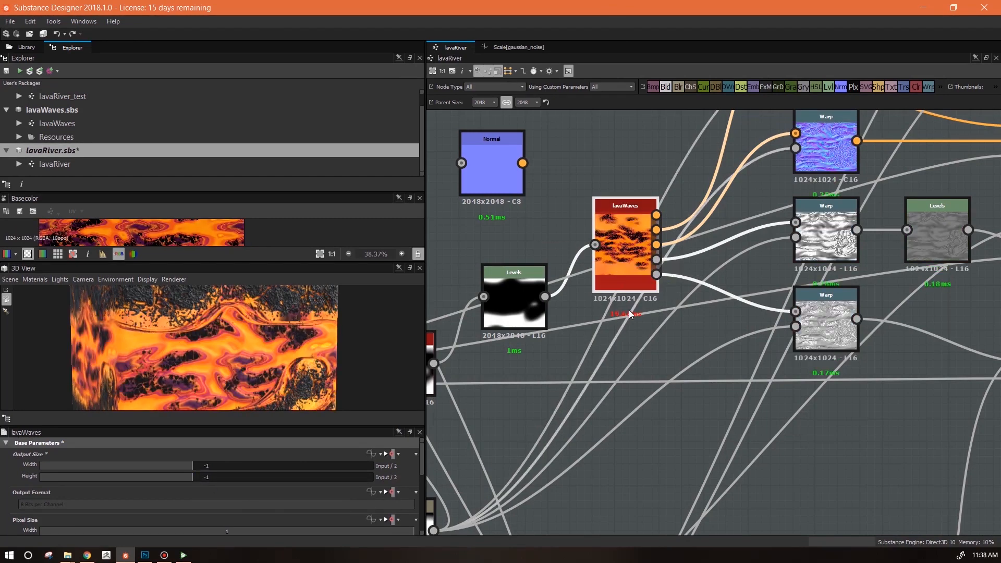
pyautogui.hotkey('ctrl', 'z')
# Make the output size of the Invert Grayscale node between the Blur and the lavaWaves mask Levels relative to its input
pyautogui.moveTo(637, 332); pyautogui.dragTo(723, 307, button='middle')
pyautogui.moveTo(487, 354); pyautogui.dragTo(487, 335)
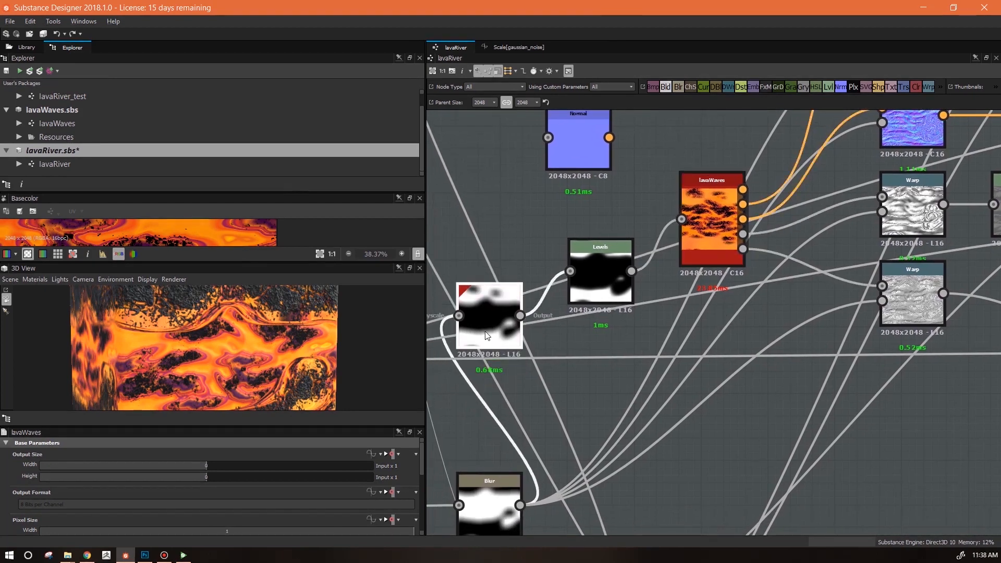
pyautogui.click(702, 227)
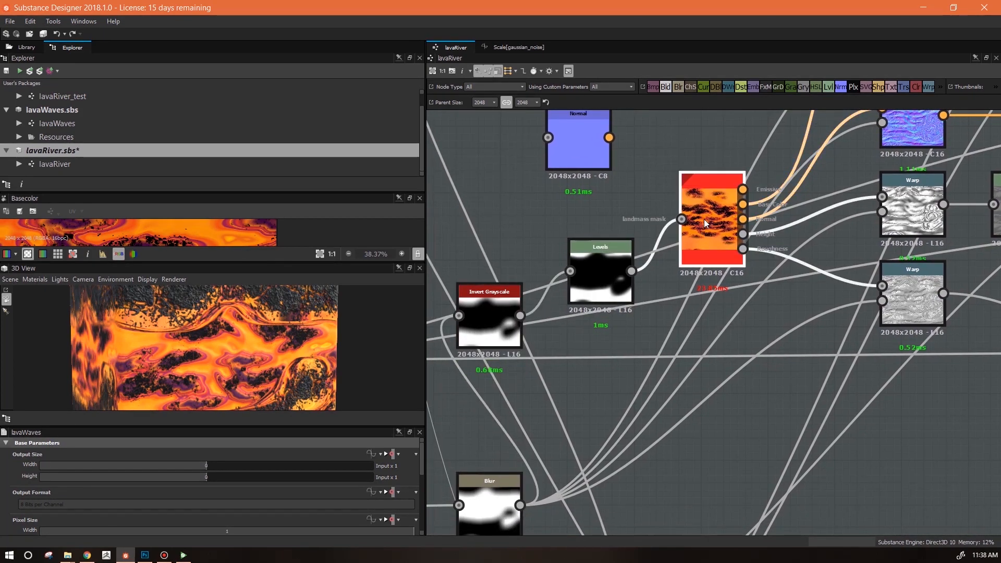
pyautogui.scroll(-3, 611, 317)
pyautogui.moveTo(597, 446); pyautogui.dragTo(745, 380, button='middle')
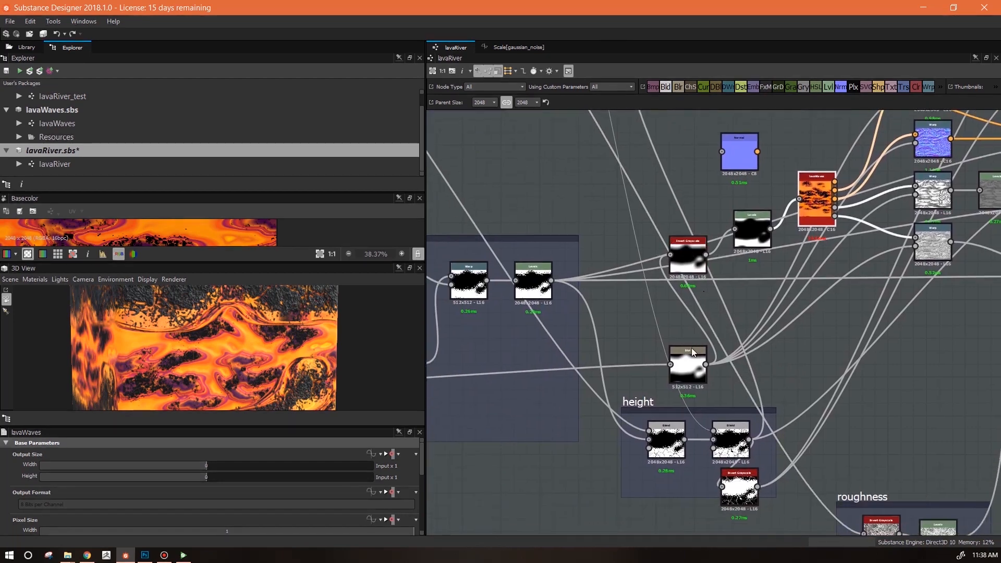
pyautogui.click(687, 273)
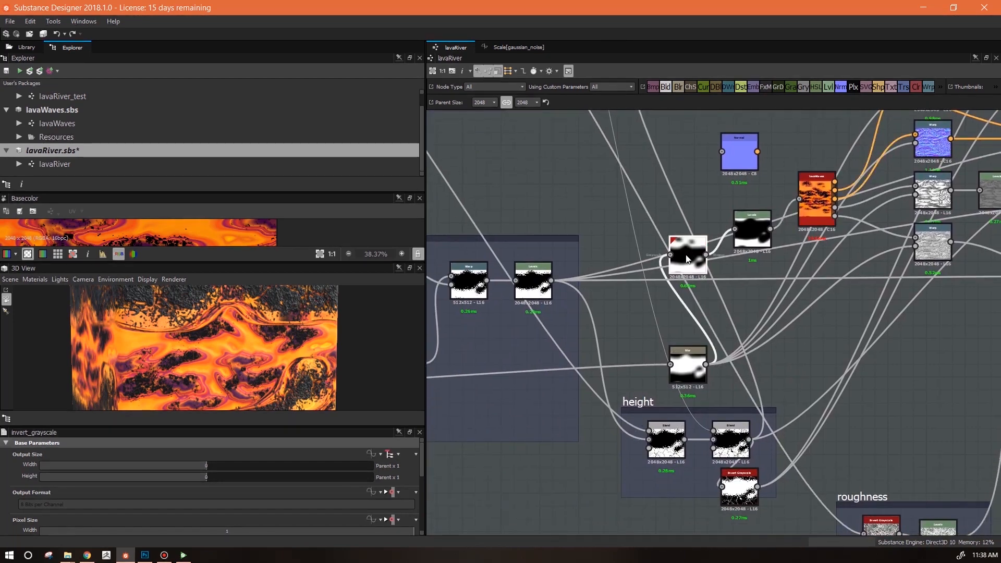
pyautogui.click(686, 372)
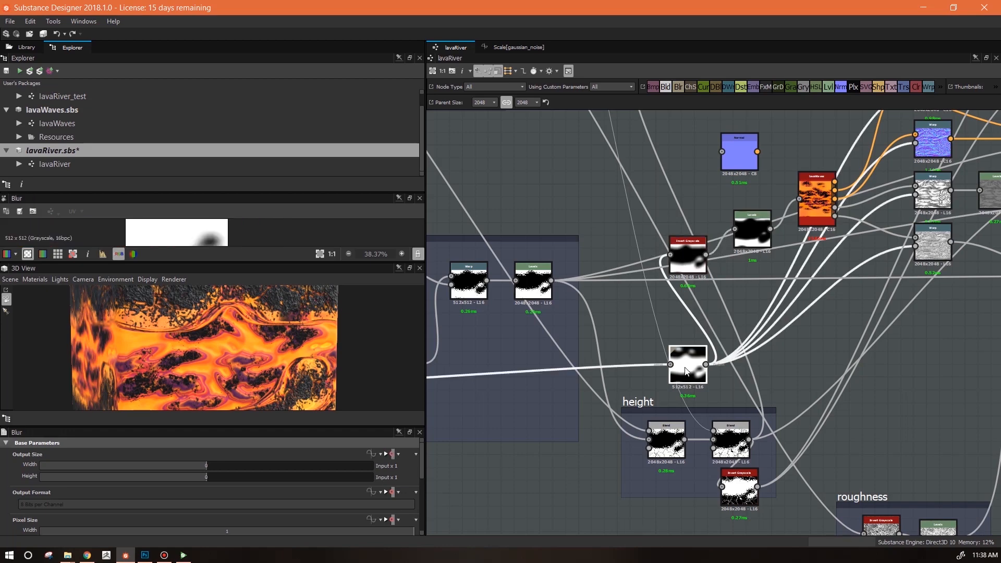
pyautogui.click(692, 248)
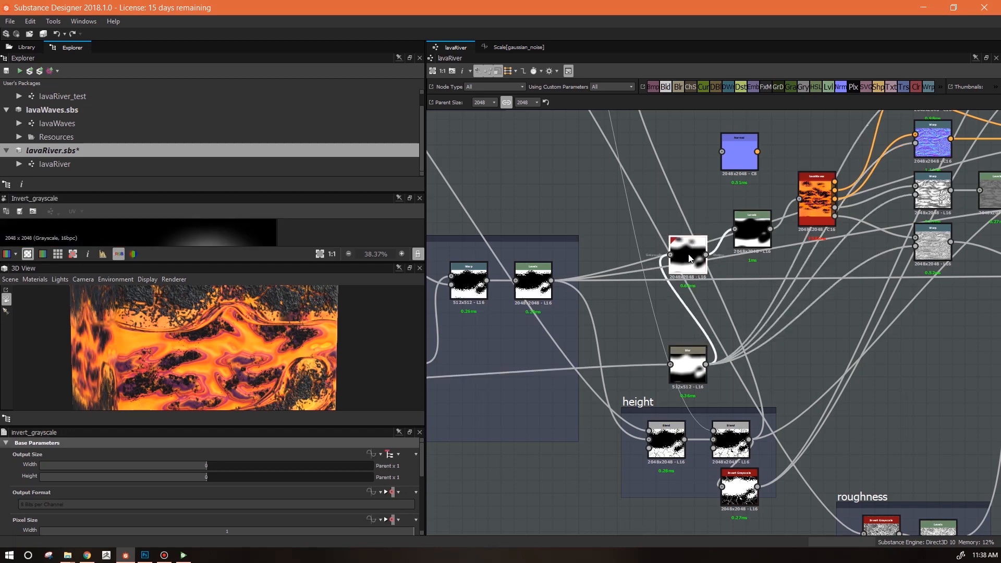
pyautogui.click(390, 454)
pyautogui.click(417, 476)
# Examine the resolution and computation time of lavaWaves and its Warp nodes, and check the lava detail up close in the 3D view
pyautogui.moveTo(774, 285); pyautogui.dragTo(662, 326, button='middle')
pyautogui.scroll(3, 716, 317)
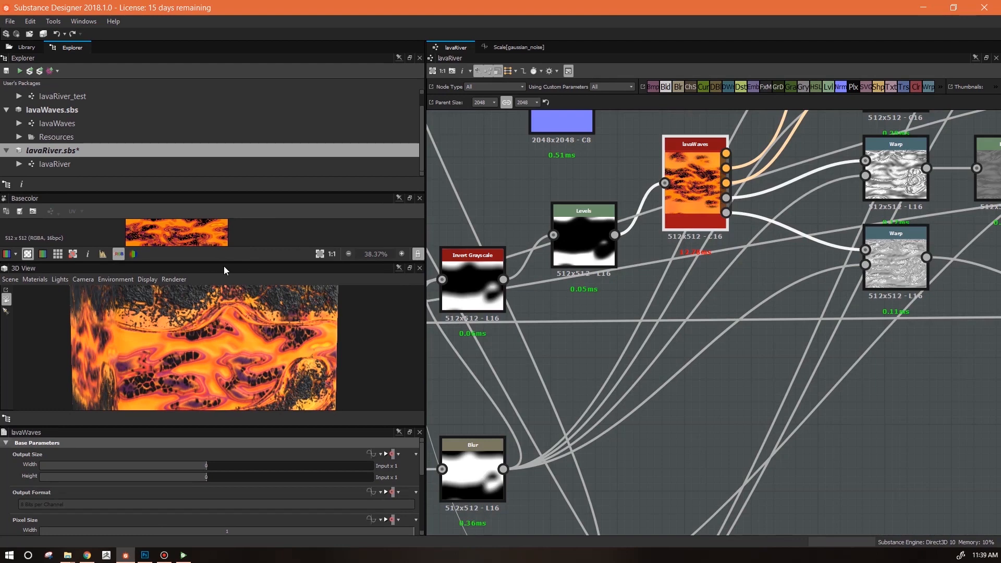
pyautogui.moveTo(676, 288); pyautogui.dragTo(562, 432, button='middle')
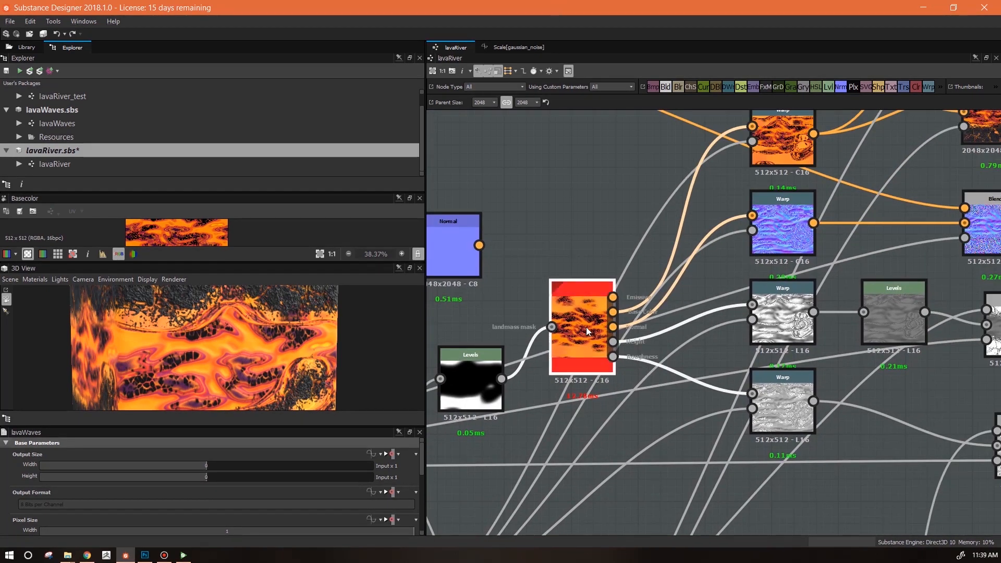
pyautogui.scroll(-2, 586, 329)
pyautogui.scroll(1, 632, 374)
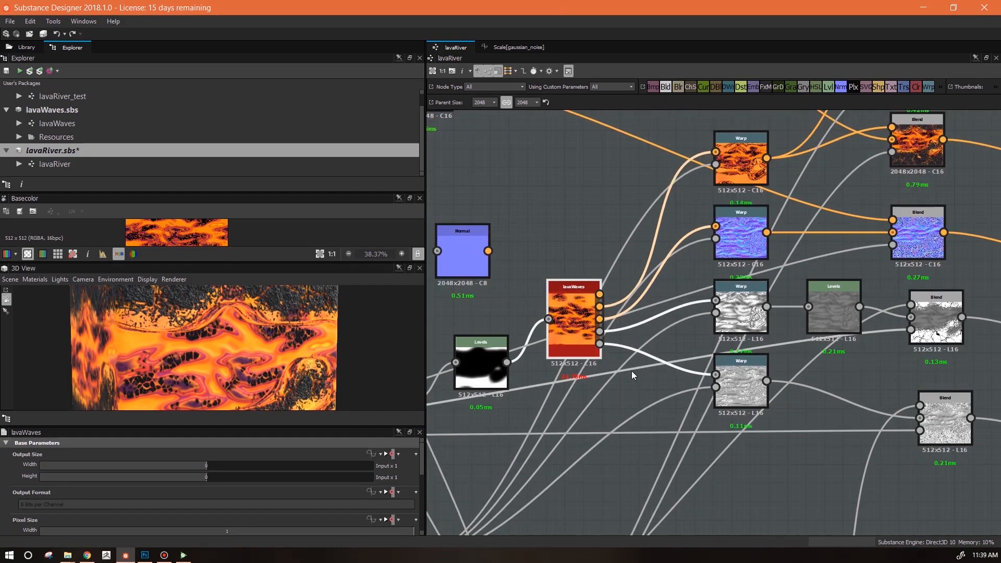
pyautogui.scroll(2, 631, 369)
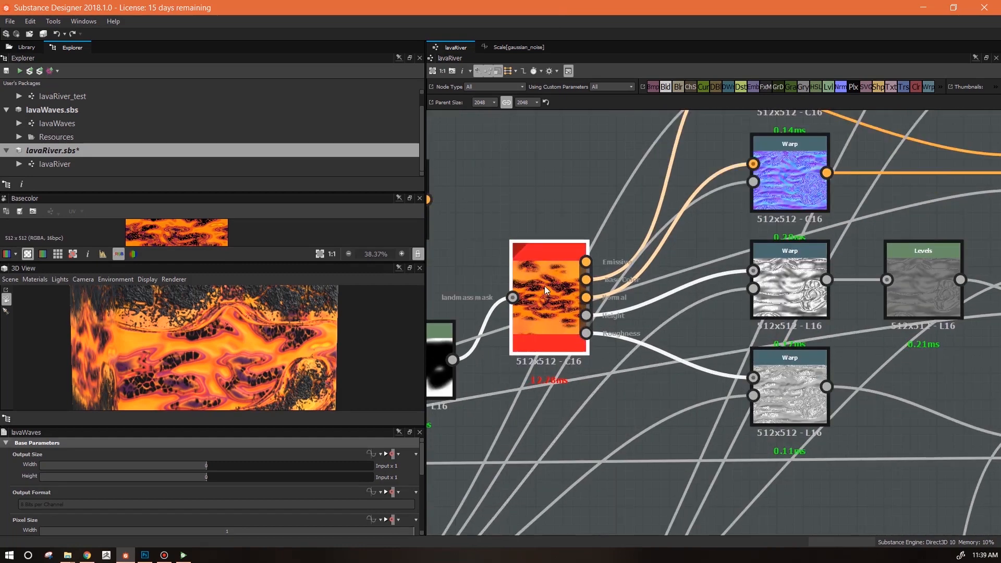
pyautogui.scroll(3, 269, 365)
pyautogui.moveTo(311, 355); pyautogui.dragTo(320, 345)
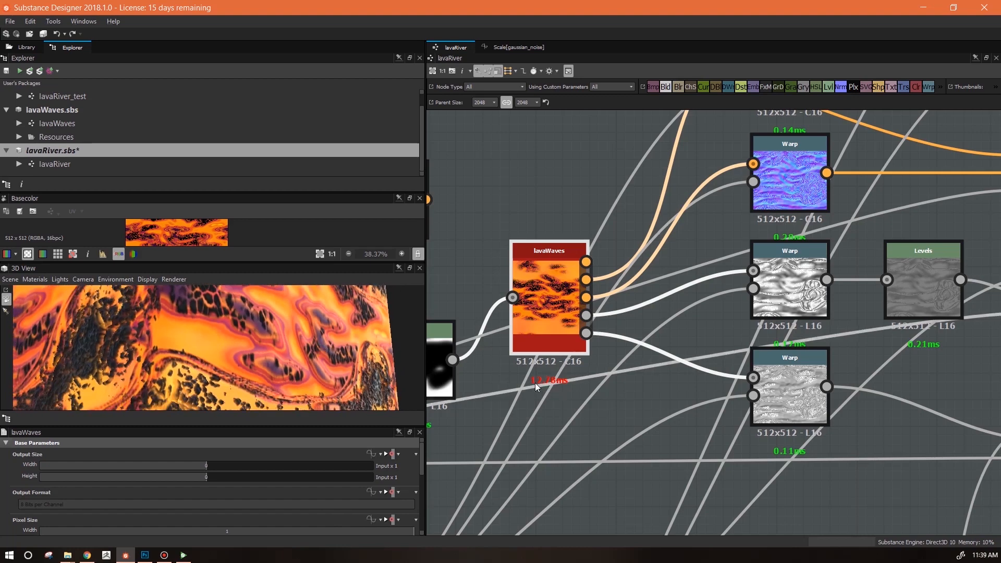
# Republish the lavaRiver package and reload its archive in Substance Player
pyautogui.click(39, 72)
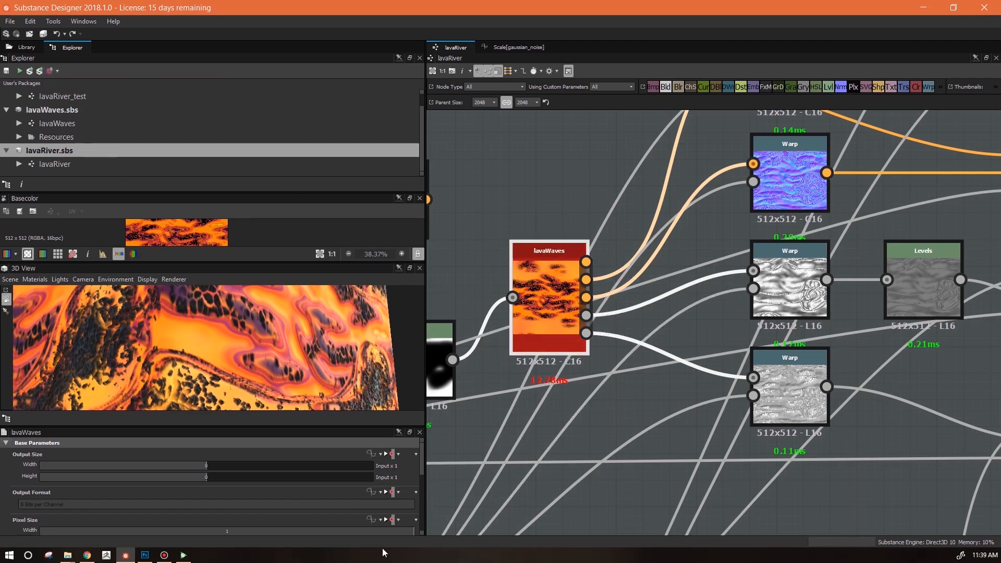
pyautogui.click(193, 558)
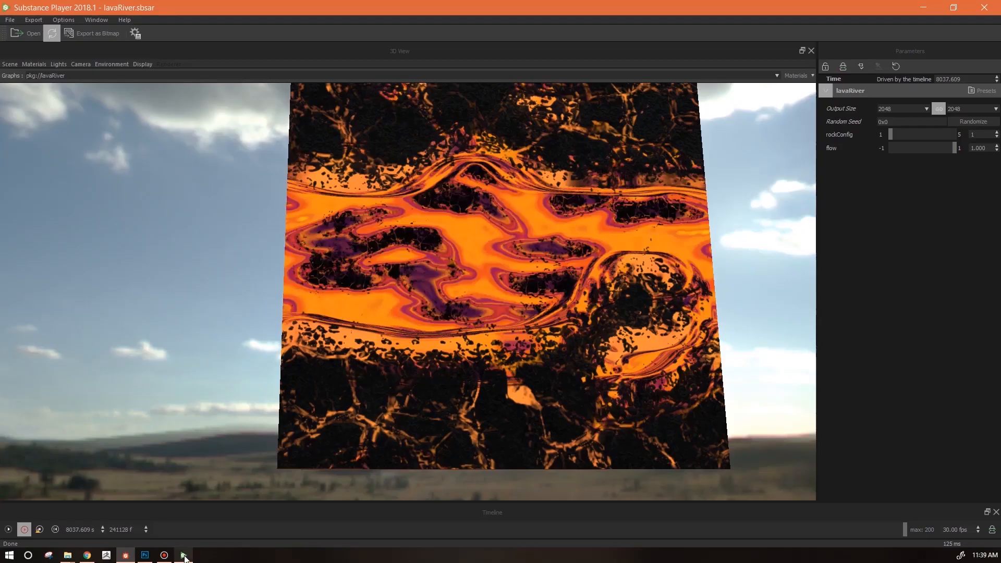
pyautogui.click(51, 33)
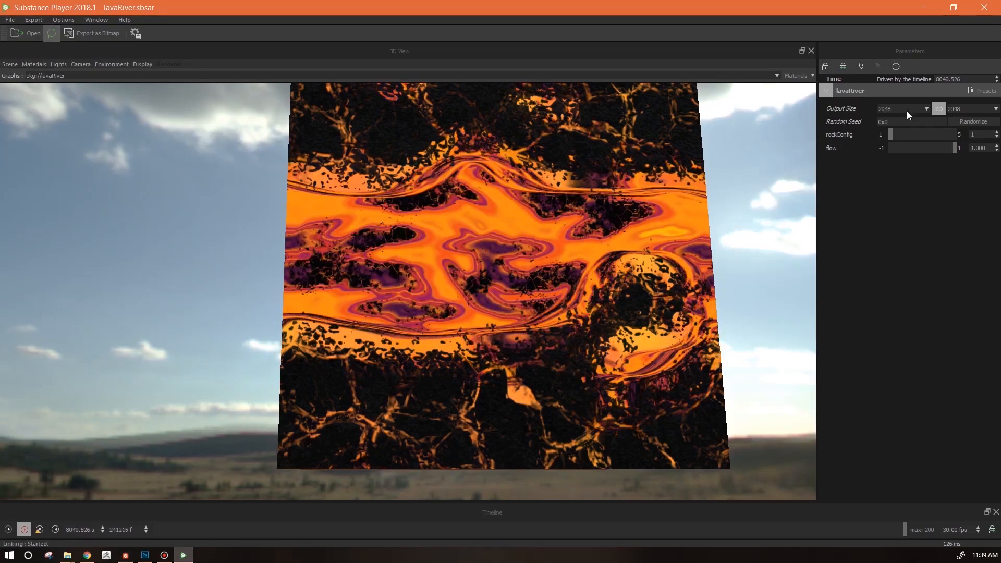
# Set the lavaRiver output size to 2048 and inspect the flowing lava and rock up close on the cube
pyautogui.click(927, 109)
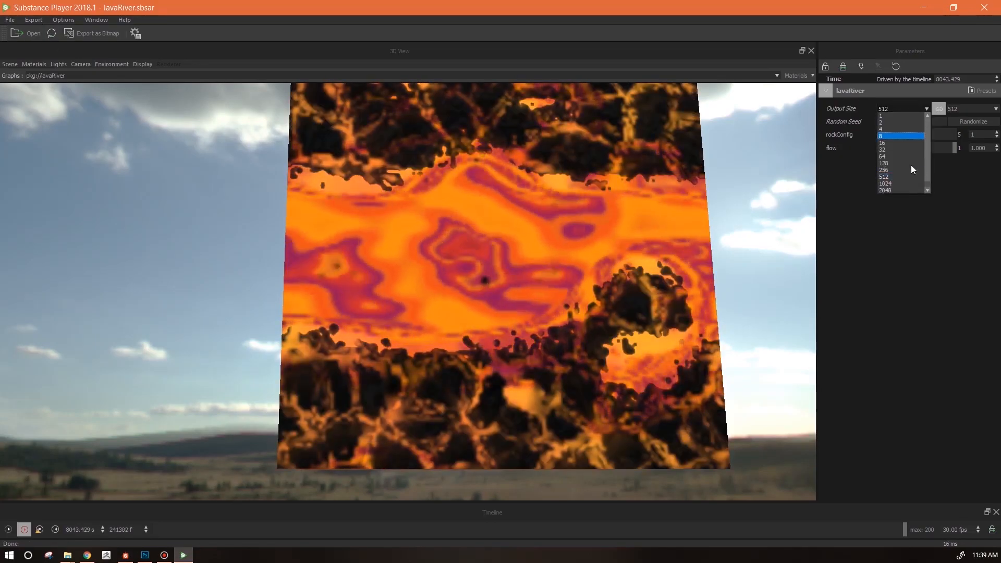
pyautogui.click(896, 191)
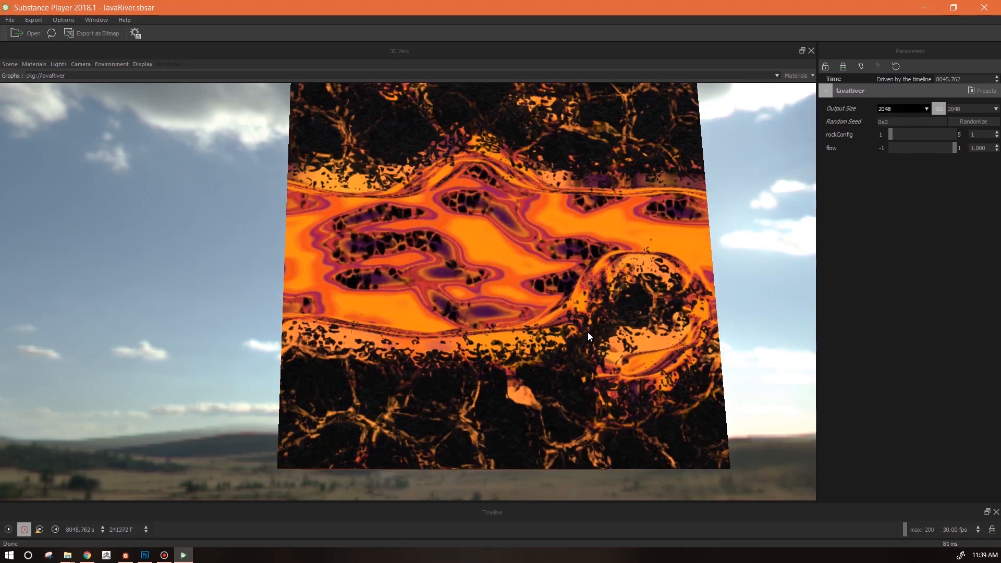
pyautogui.click(38, 529)
pyautogui.click(18, 528)
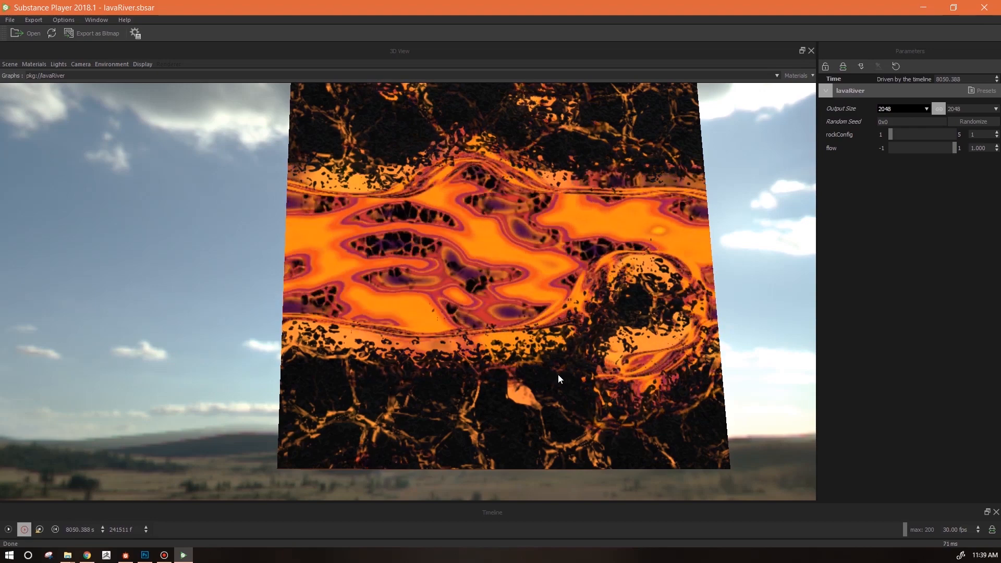
pyautogui.moveTo(551, 374); pyautogui.dragTo(474, 325)
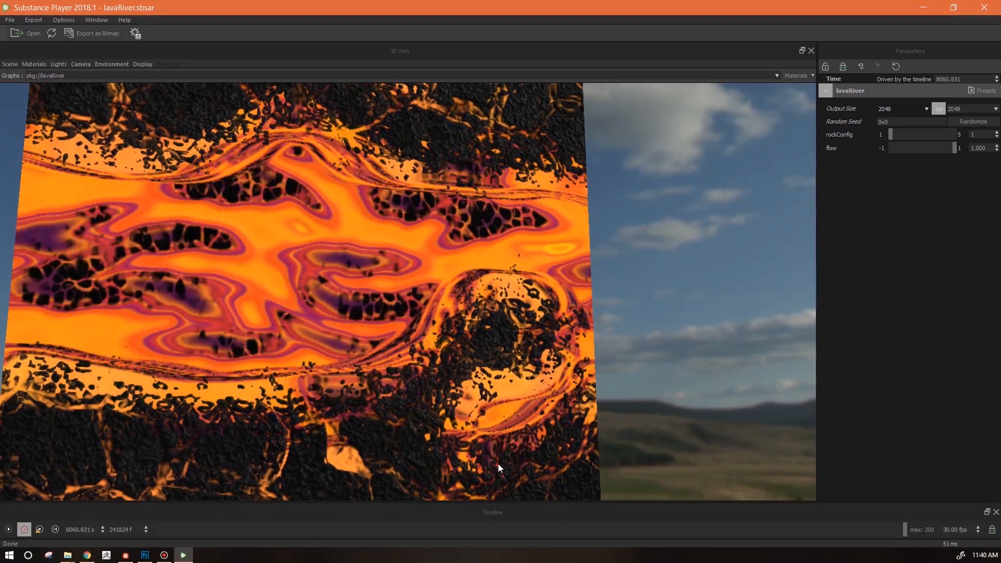
pyautogui.moveTo(376, 268); pyautogui.dragTo(406, 255)
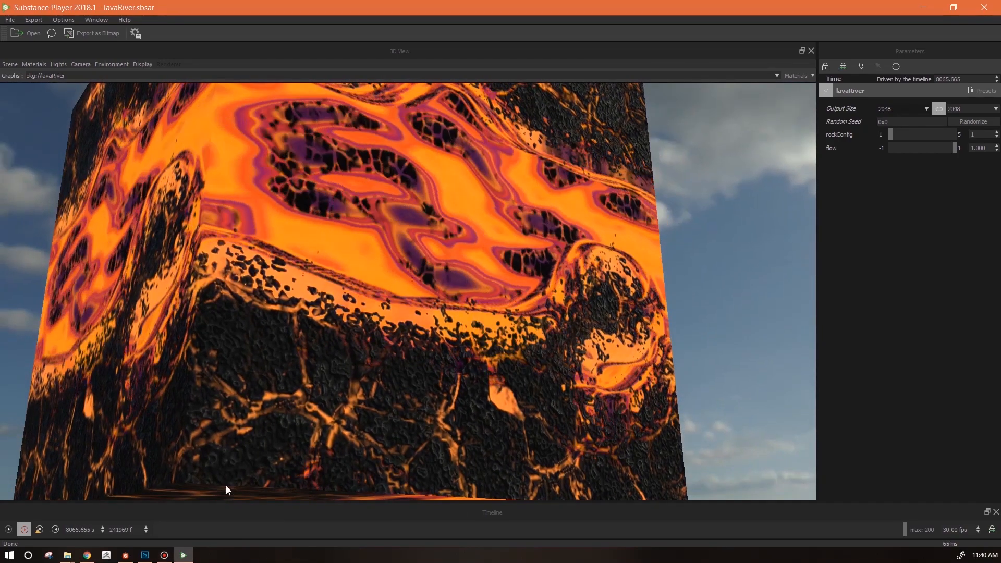
# Switch to Substance Designer and make the lavaWaves output size relative to its parent at -1 for width and height
pyautogui.click(127, 556)
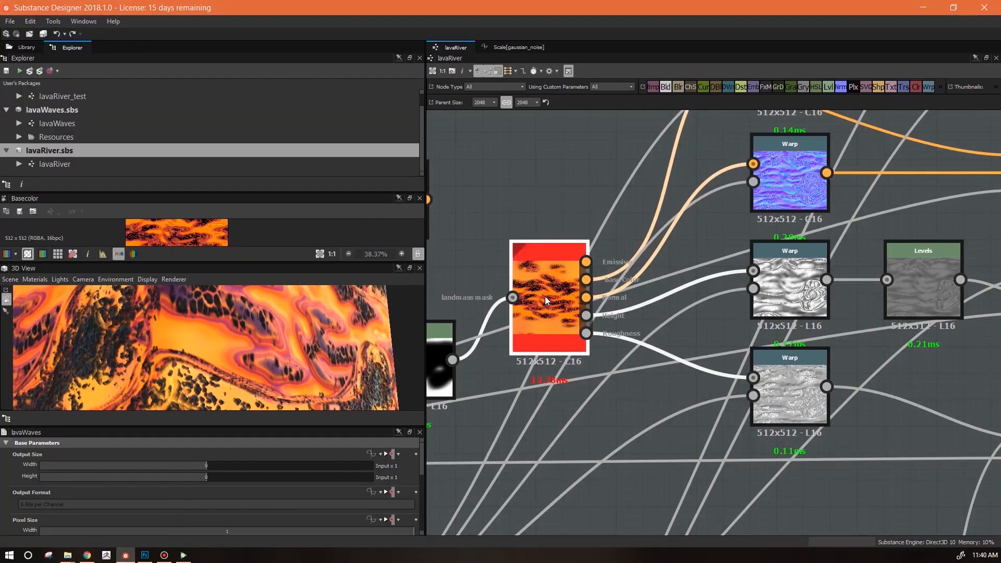
pyautogui.click(398, 452)
pyautogui.click(412, 483)
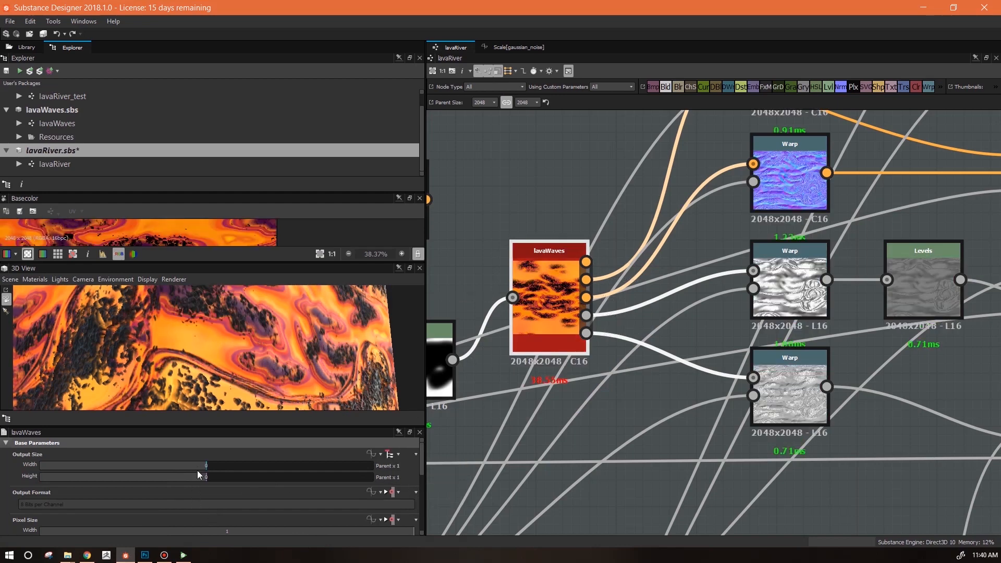
pyautogui.moveTo(197, 471); pyautogui.dragTo(195, 477)
pyautogui.moveTo(477, 393); pyautogui.dragTo(570, 393, button='middle')
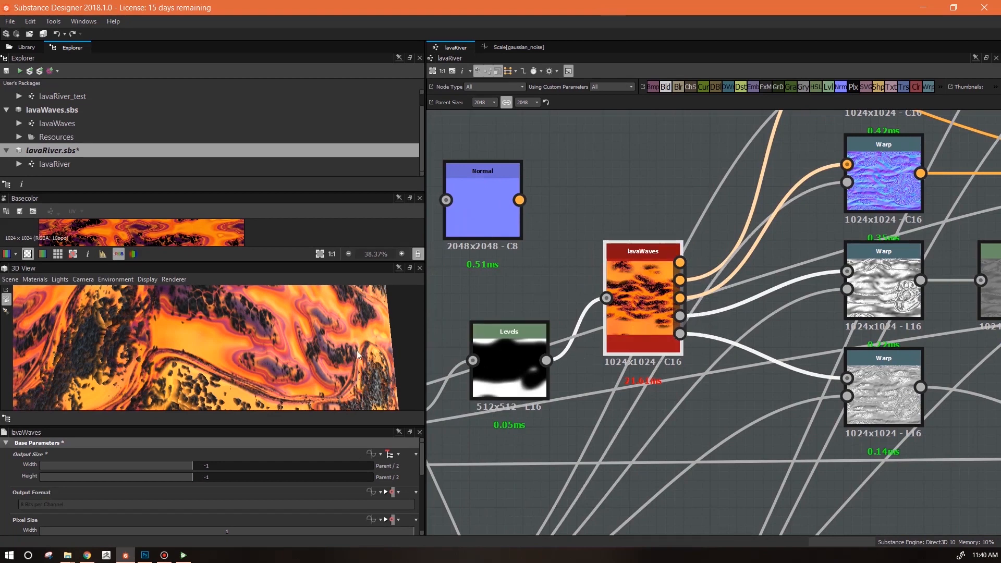
pyautogui.moveTo(317, 363); pyautogui.dragTo(283, 355)
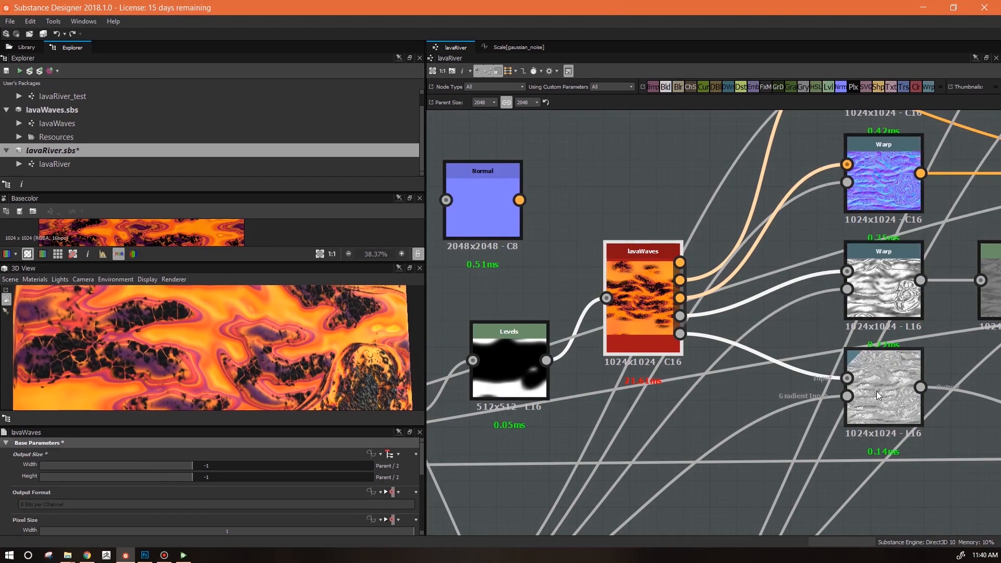
# Examine the resolutions of the Warp nodes after lavaWaves and of the Blend nodes they feed
pyautogui.moveTo(842, 394); pyautogui.dragTo(707, 400, button='middle')
pyautogui.scroll(-2, 706, 401)
pyautogui.click(723, 196)
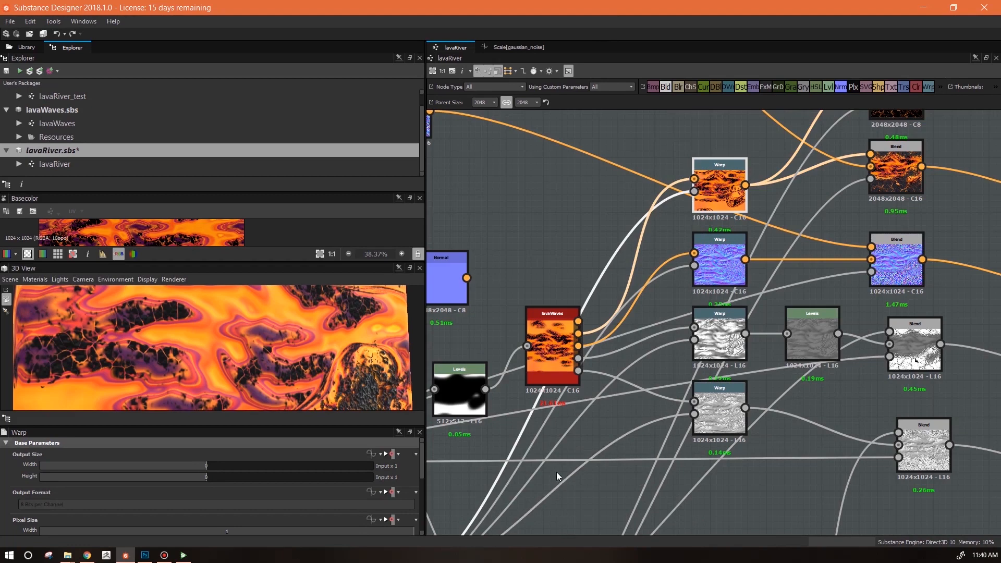
pyautogui.moveTo(759, 281); pyautogui.dragTo(759, 352, button='middle')
pyautogui.moveTo(730, 280)
pyautogui.mouseDown()
pyautogui.moveTo(721, 242)
pyautogui.moveTo(729, 270)
pyautogui.mouseUp()
pyautogui.click(894, 241)
pyautogui.moveTo(895, 326); pyautogui.dragTo(904, 326)
pyautogui.moveTo(787, 254); pyautogui.dragTo(772, 307, button='middle')
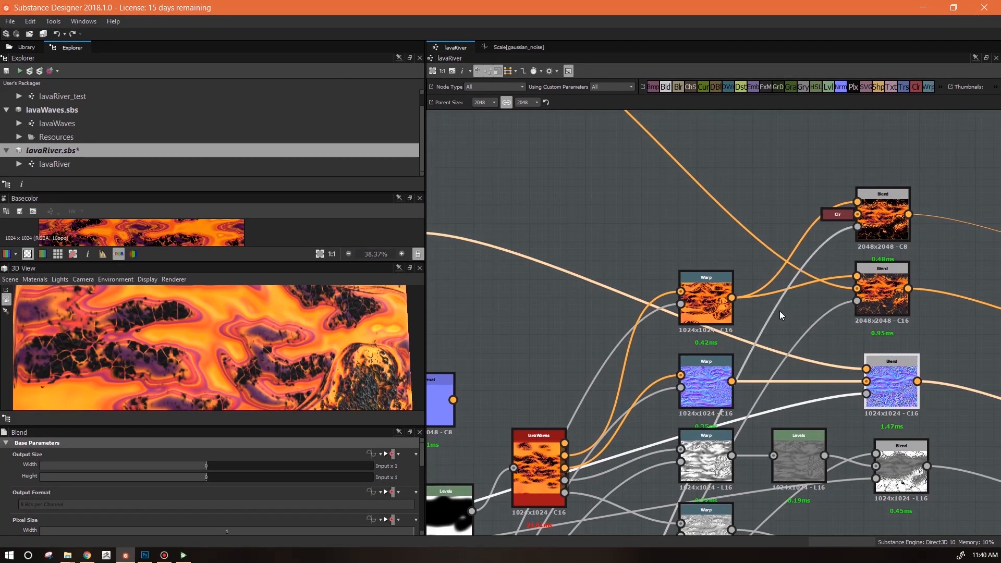
pyautogui.scroll(-2, 794, 316)
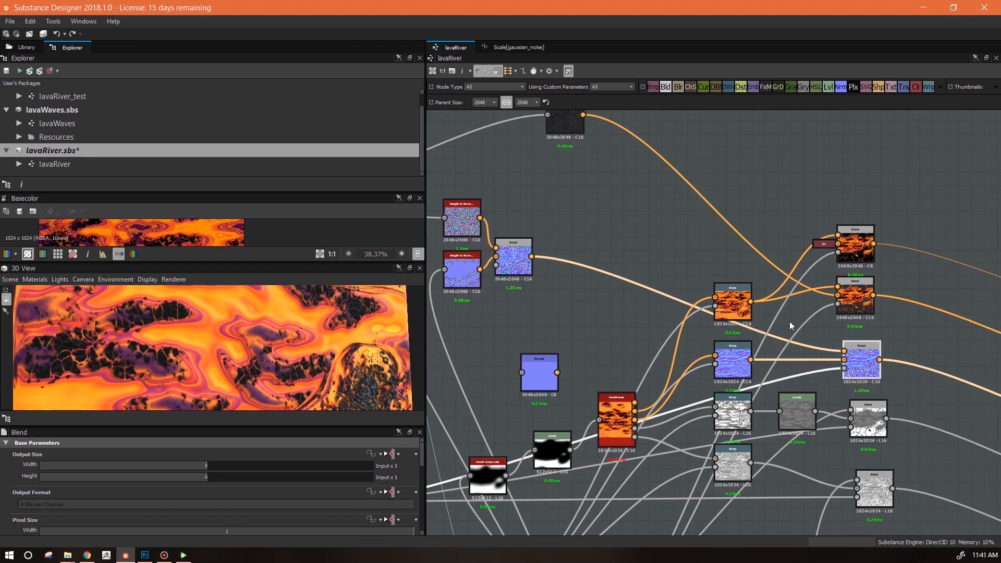
# Make the output size of all four Warp nodes after lavaWaves relative to their parent
pyautogui.scroll(1, 795, 319)
pyautogui.click(721, 306)
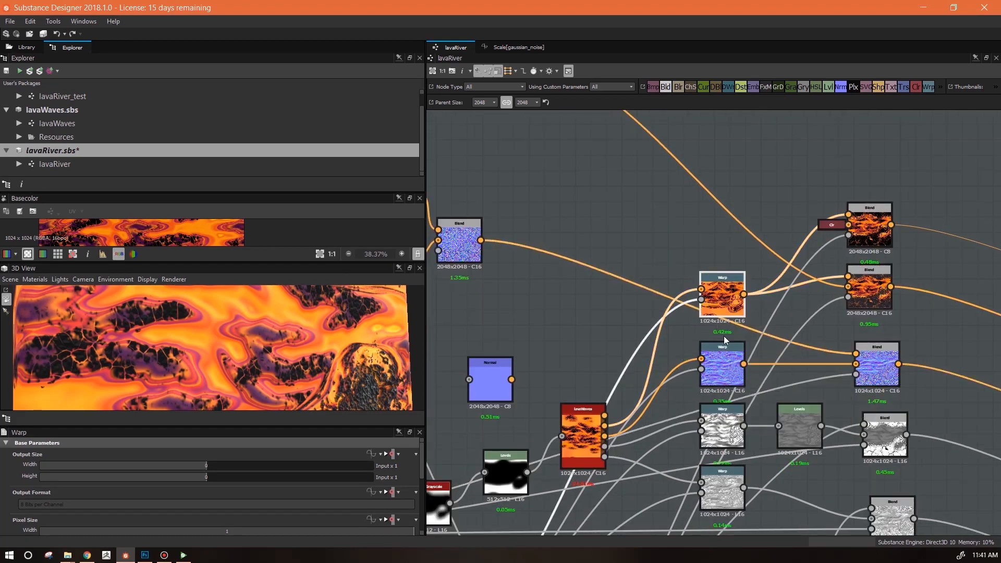
pyautogui.click(408, 483)
pyautogui.click(728, 372)
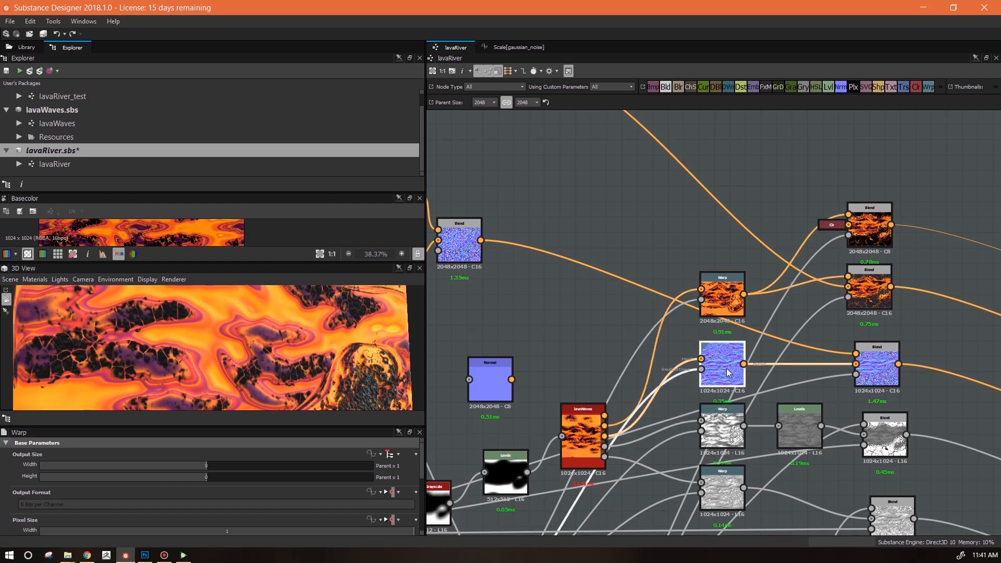
pyautogui.click(387, 459)
pyautogui.click(412, 482)
pyautogui.click(722, 425)
pyautogui.click(388, 456)
pyautogui.click(412, 482)
pyautogui.click(722, 488)
pyautogui.click(388, 456)
pyautogui.click(412, 483)
# Move the roughness Warp node slightly lower and review the resolutions and computation times around lavaWaves
pyautogui.moveTo(764, 470); pyautogui.dragTo(744, 338, button='middle')
pyautogui.moveTo(568, 302); pyautogui.dragTo(570, 296)
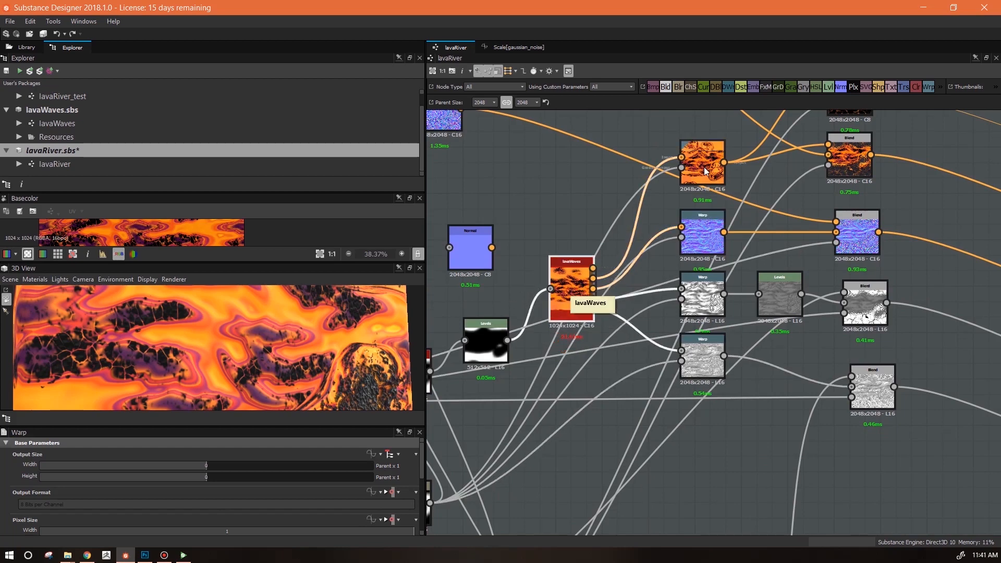
pyautogui.moveTo(702, 374); pyautogui.dragTo(703, 388)
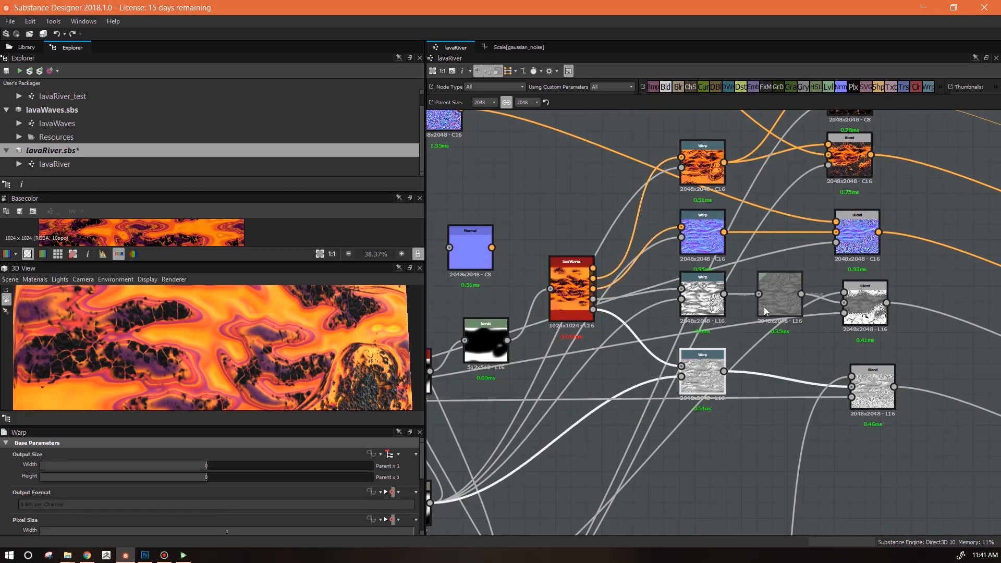
pyautogui.scroll(2, 581, 348)
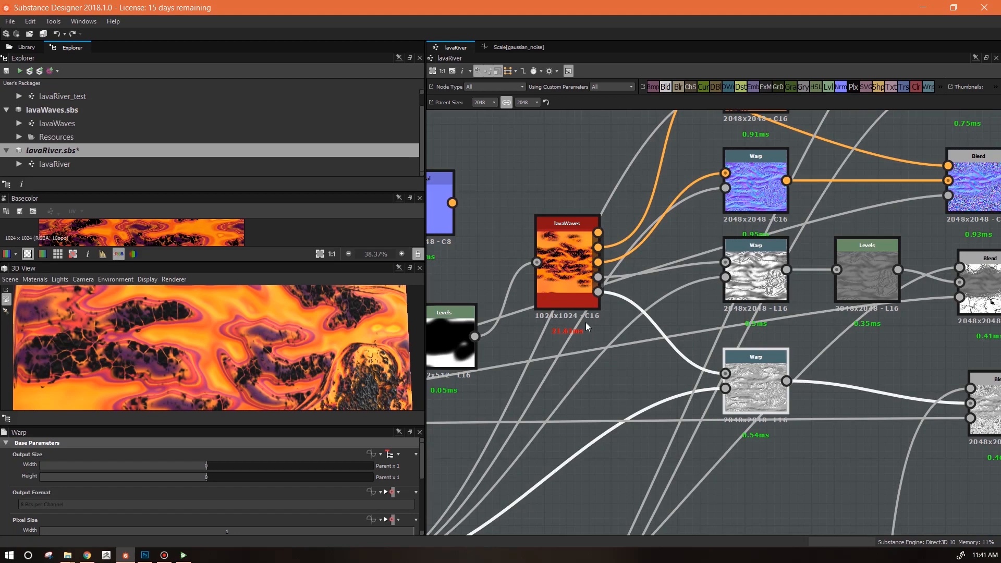
pyautogui.scroll(-1, 566, 264)
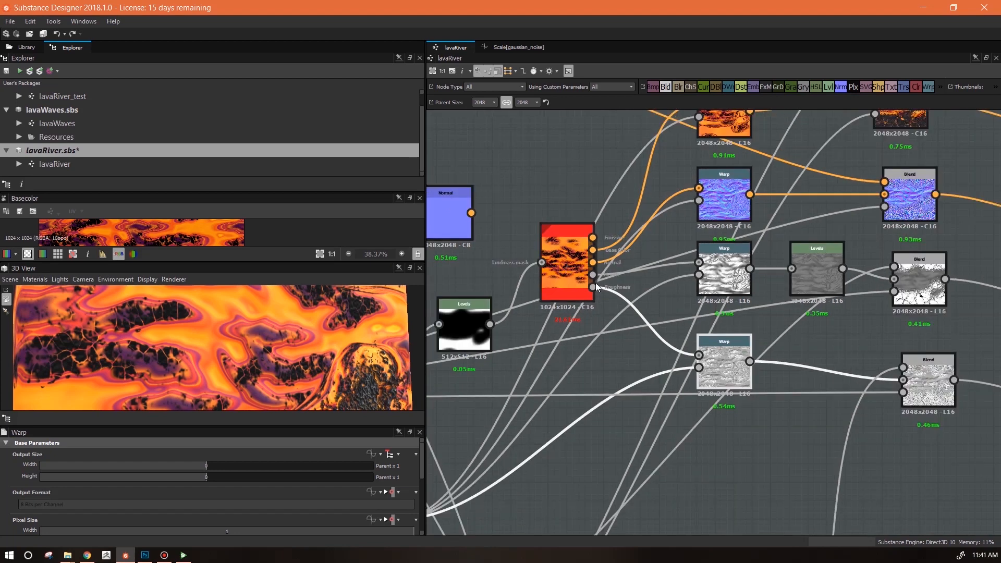
pyautogui.moveTo(630, 320); pyautogui.dragTo(613, 411, button='middle')
pyautogui.scroll(-2, 613, 410)
pyautogui.moveTo(741, 443); pyautogui.dragTo(781, 410, button='middle')
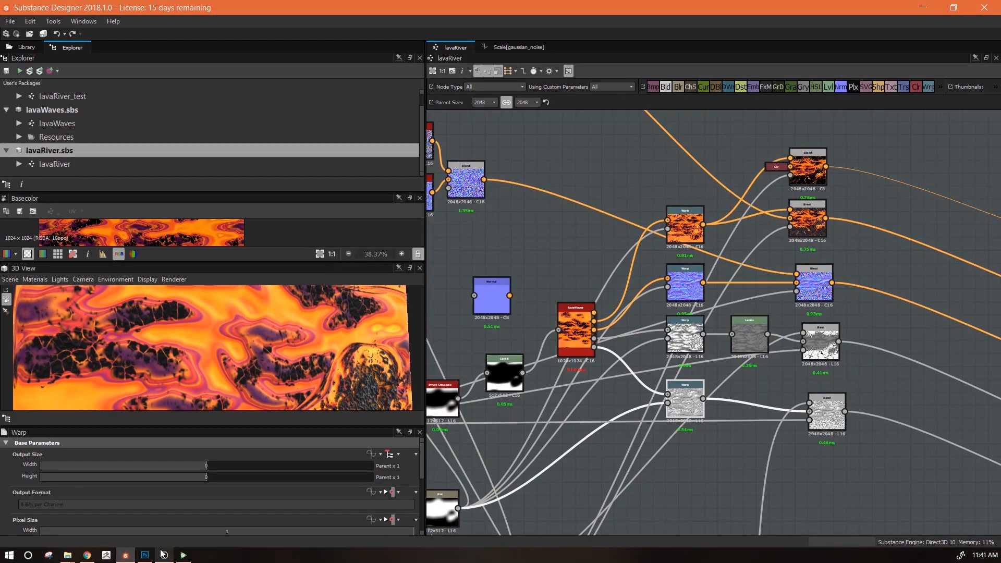
# Switch to Substance Player, set the lavaRiver output size to 2048 and inspect the lava animation up close
pyautogui.click(183, 554)
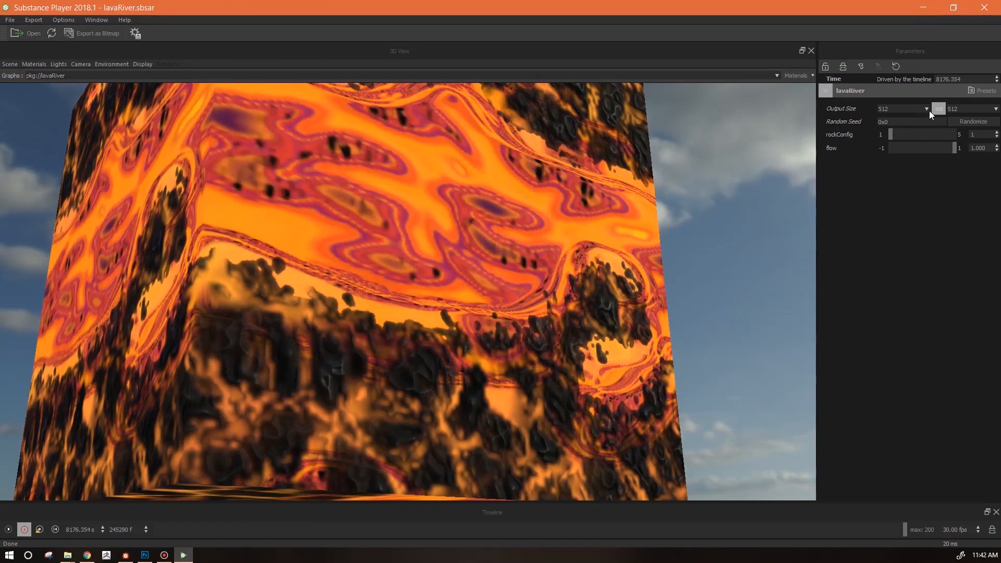
pyautogui.click(926, 109)
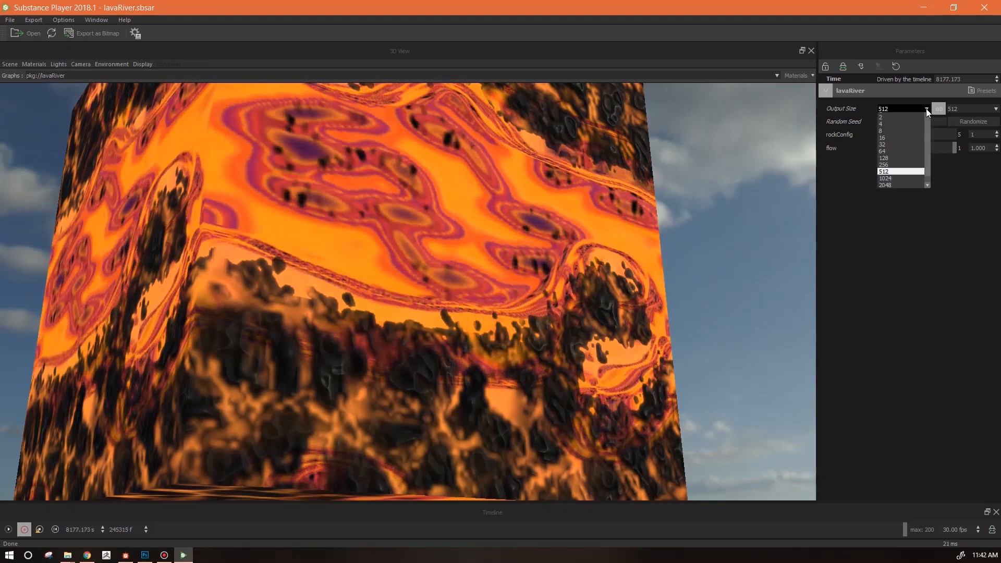
pyautogui.click(888, 189)
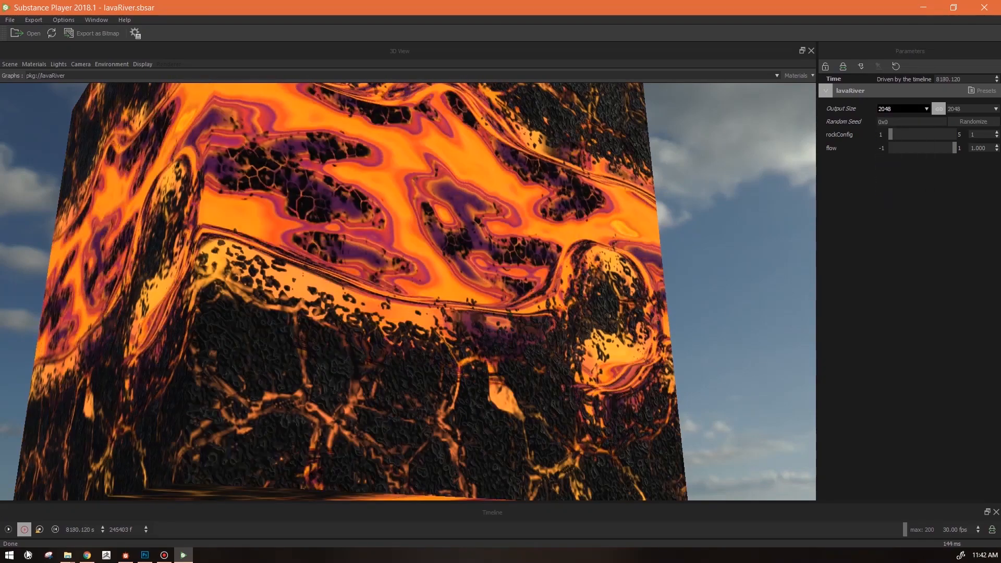
pyautogui.click(39, 530)
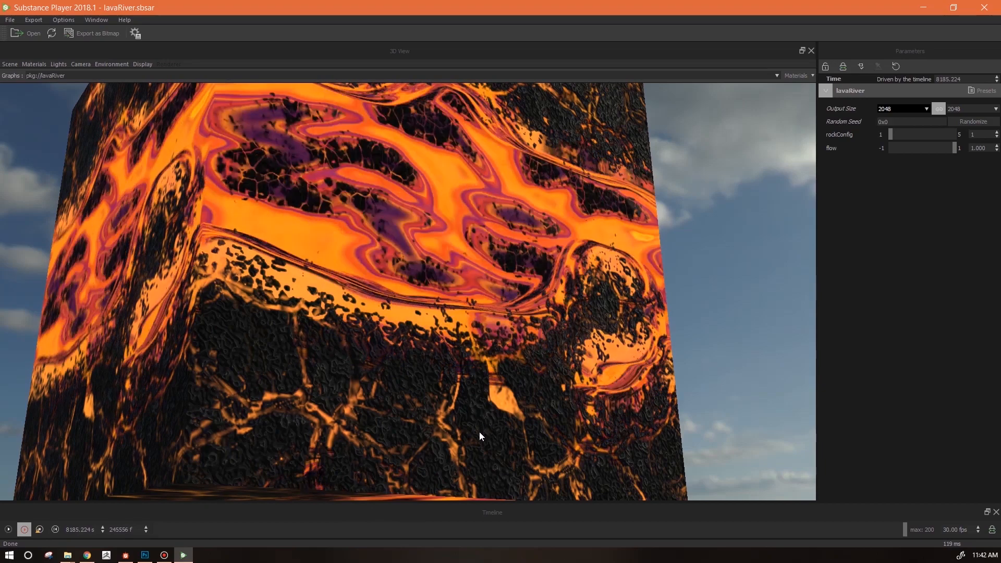
pyautogui.moveTo(434, 453)
pyautogui.mouseDown()
pyautogui.moveTo(408, 468)
pyautogui.moveTo(429, 462)
pyautogui.mouseUp()
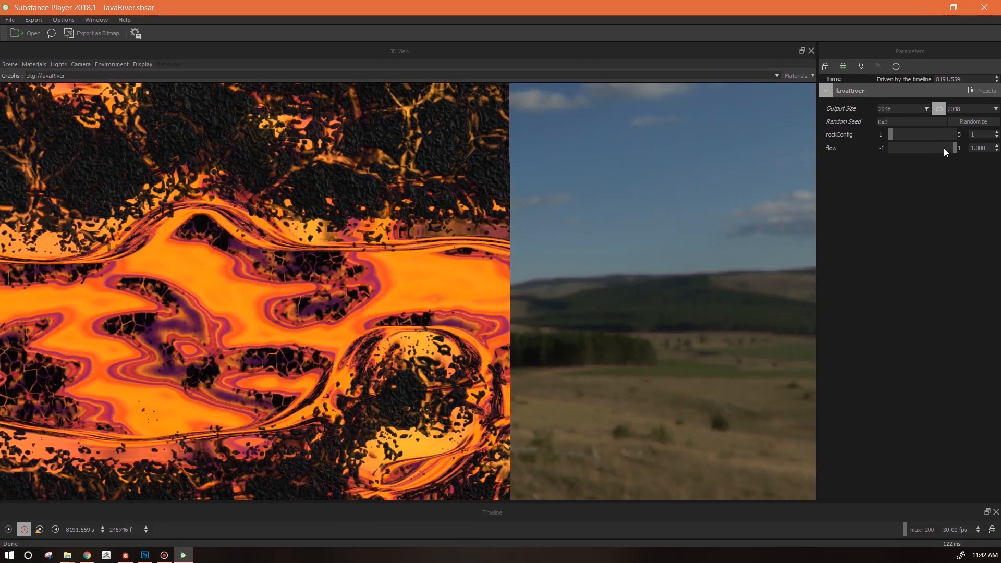
# Lower the flow parameter to 0.432 and inspect the lava movement from several angles
pyautogui.click(935, 150)
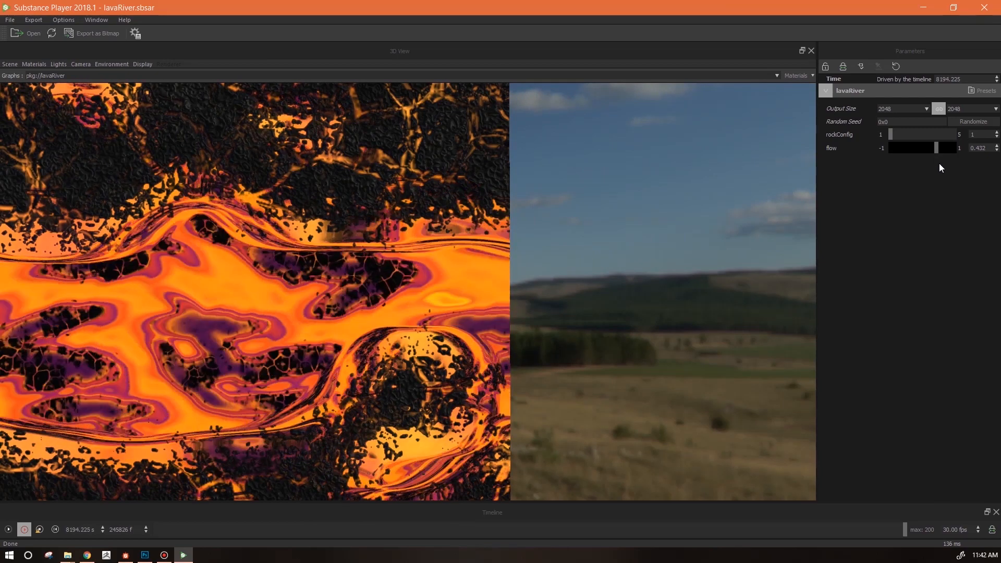
pyautogui.moveTo(421, 242); pyautogui.dragTo(450, 183)
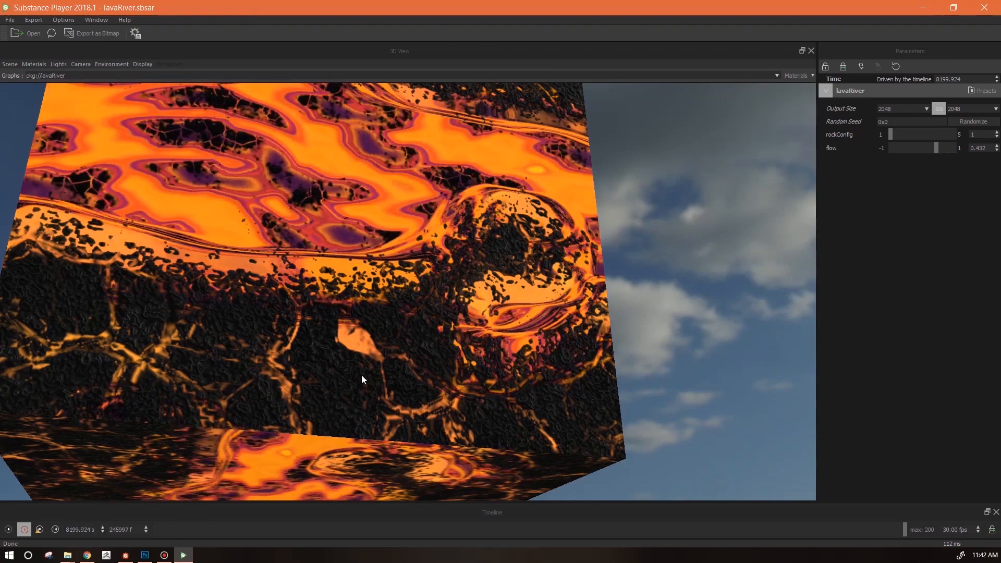
pyautogui.moveTo(391, 389); pyautogui.dragTo(370, 396)
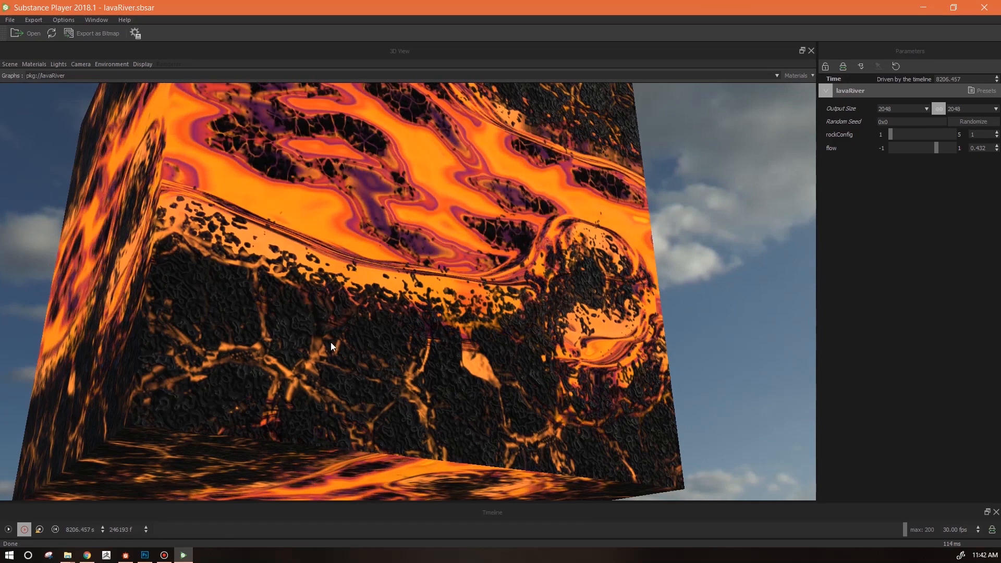
pyautogui.moveTo(450, 377)
pyautogui.mouseDown()
pyautogui.moveTo(446, 406)
pyautogui.moveTo(451, 392)
pyautogui.mouseUp()
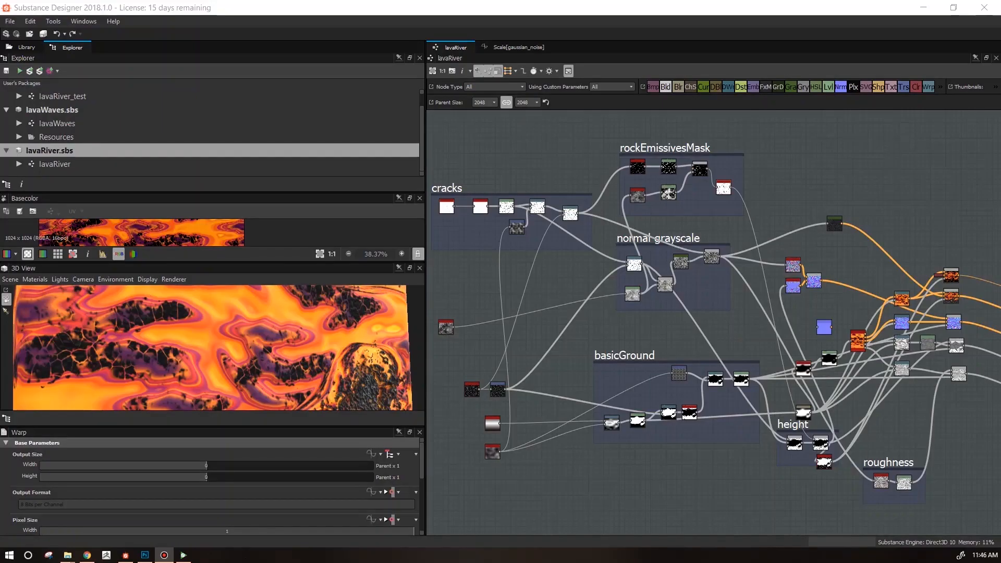
# In Substance Designer, bring the rock cracks into a larger 3D view and preview the rockEmissivesMask Blend and Invert Grayscale nodes
pyautogui.click(787, 174)
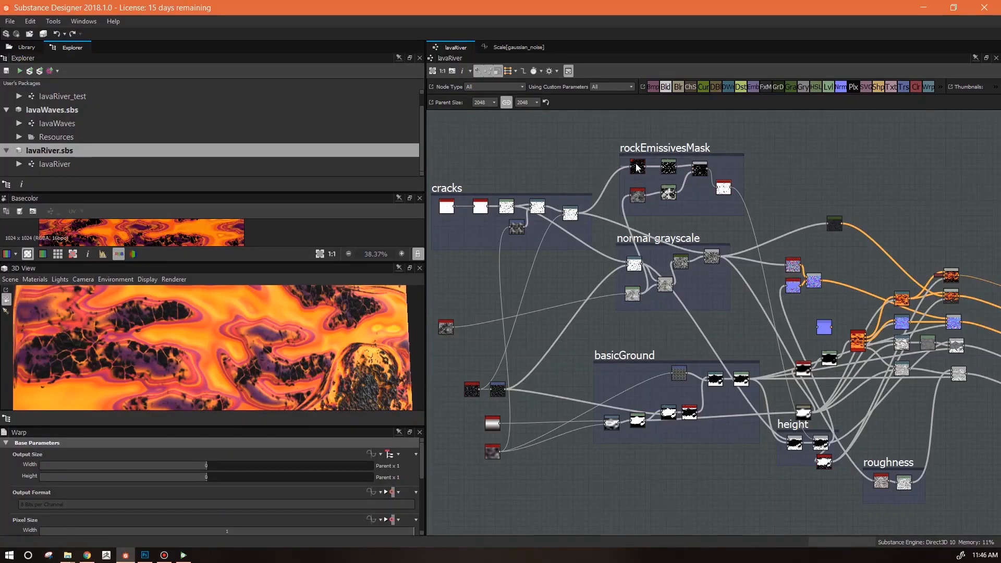
pyautogui.moveTo(274, 262); pyautogui.dragTo(298, 161)
pyautogui.moveTo(326, 333); pyautogui.dragTo(327, 275)
pyautogui.moveTo(239, 202); pyautogui.dragTo(239, 238)
pyautogui.doubleClick(700, 169)
pyautogui.doubleClick(724, 189)
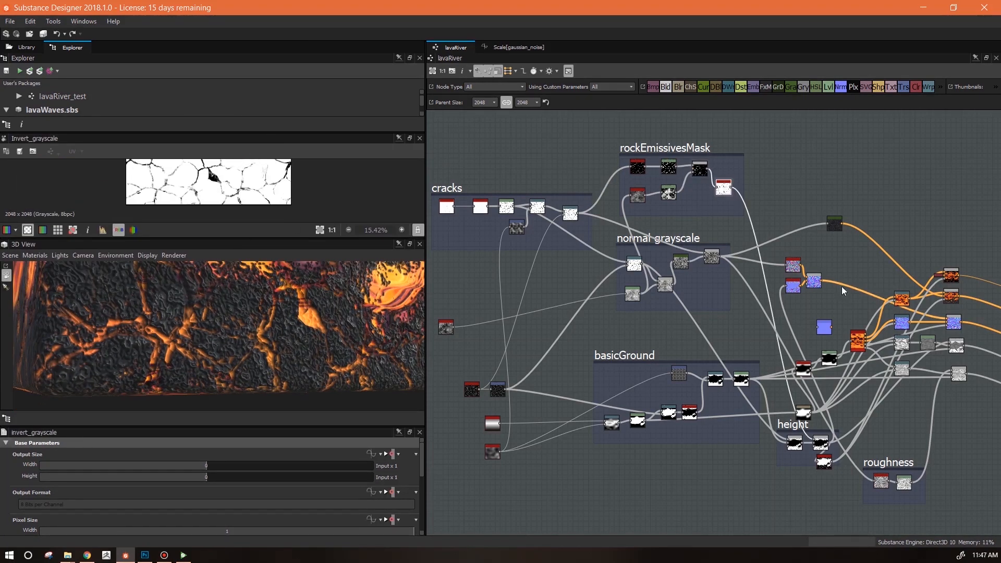
# Trace the height frame's Blend mask and its Invert Grayscale to the final emissive and base color Blend nodes, previewing their outputs
pyautogui.moveTo(821, 448); pyautogui.dragTo(746, 439, button='middle')
pyautogui.doubleClick(746, 440)
pyautogui.scroll(3, 881, 308)
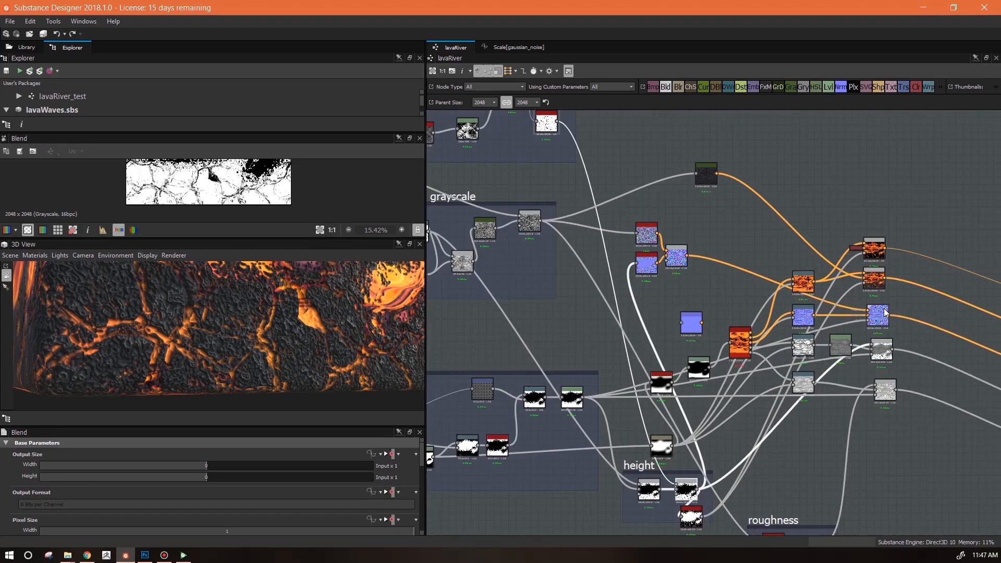
pyautogui.doubleClick(871, 237)
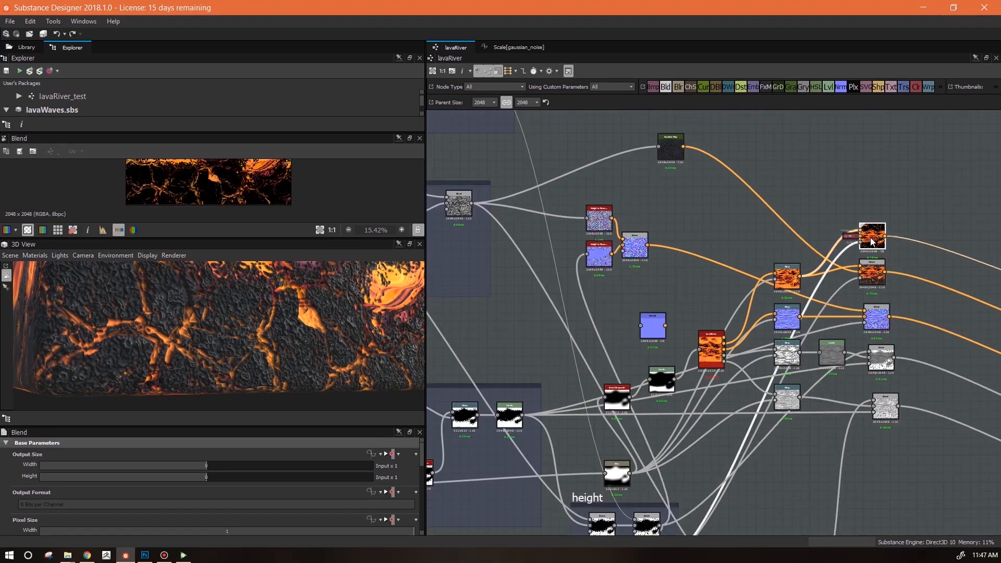
pyautogui.moveTo(821, 384); pyautogui.dragTo(855, 300, button='middle')
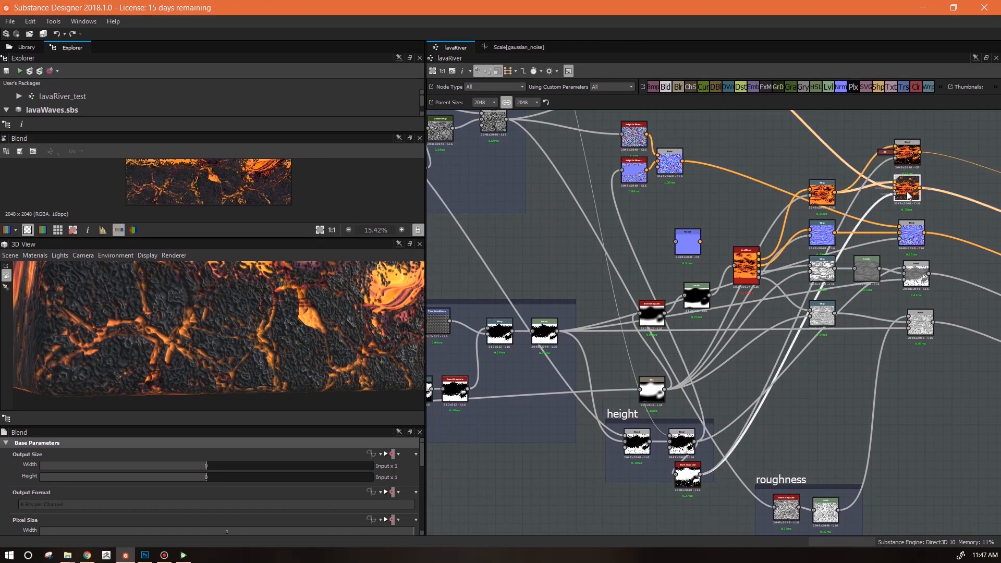
pyautogui.moveTo(906, 192); pyautogui.dragTo(888, 215, button='middle')
pyautogui.doubleClick(669, 497)
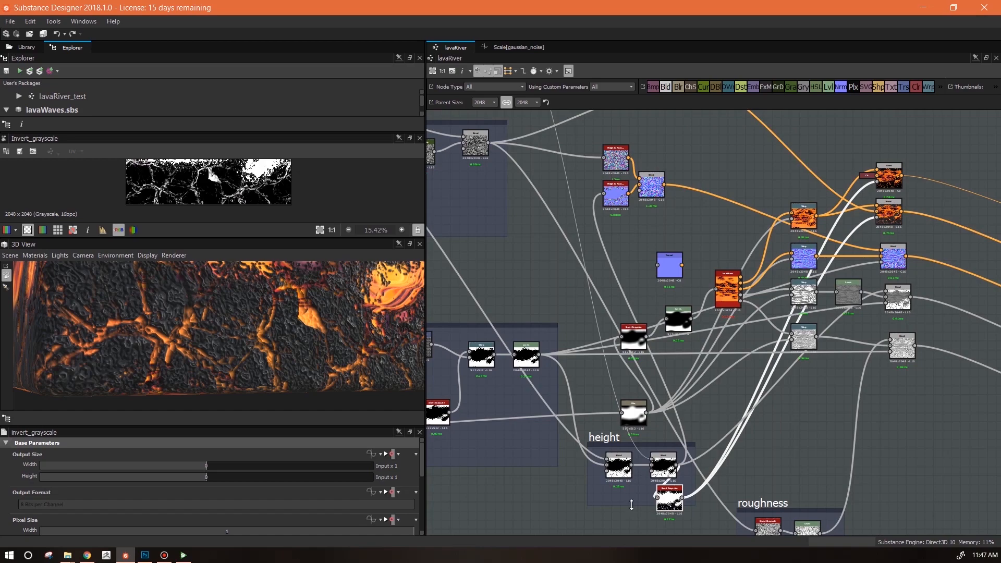
pyautogui.click(631, 508)
pyautogui.moveTo(786, 408); pyautogui.dragTo(697, 474, button='middle')
pyautogui.scroll(1, 751, 293)
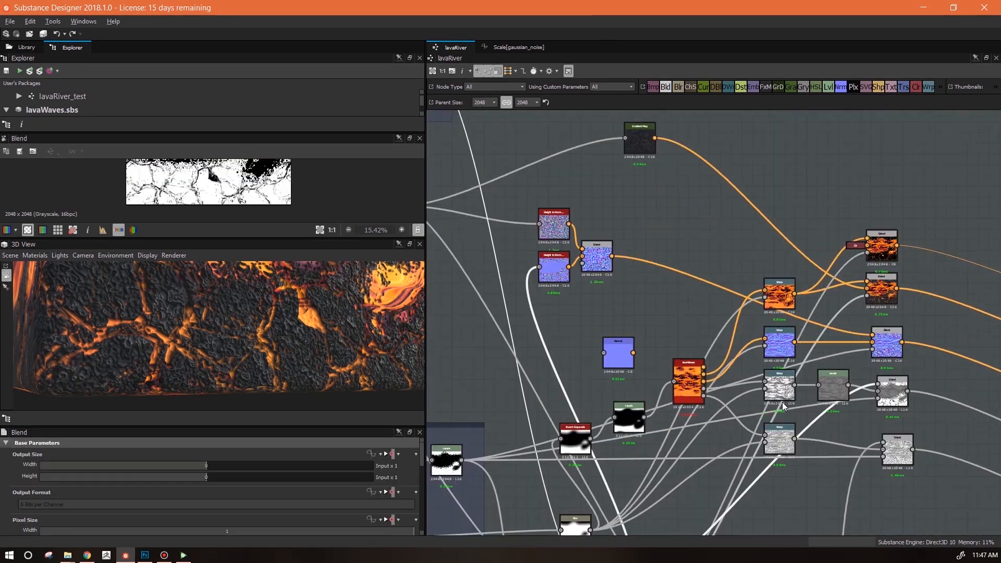
# Add a Blend node combining the rockEmissivesMask frame's Invert Grayscale output with the basicGround frame's final Levels mask
pyautogui.moveTo(784, 373); pyautogui.dragTo(860, 483, button='middle')
pyautogui.moveTo(463, 162); pyautogui.dragTo(615, 202, button='middle')
pyautogui.moveTo(831, 469); pyautogui.dragTo(737, 175, button='middle')
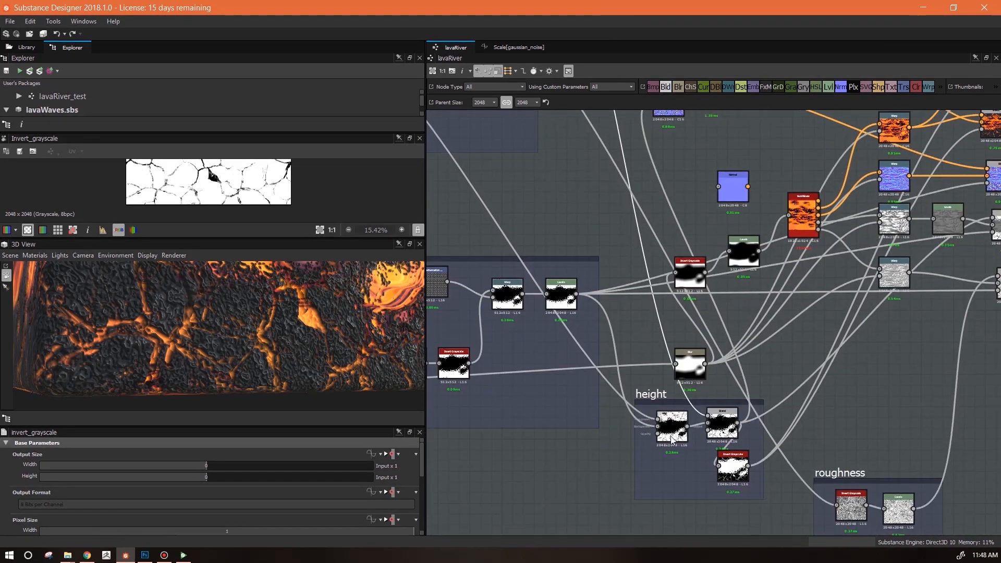
pyautogui.moveTo(674, 431); pyautogui.dragTo(662, 481, button='middle')
pyautogui.moveTo(751, 481); pyautogui.dragTo(700, 304, button='middle')
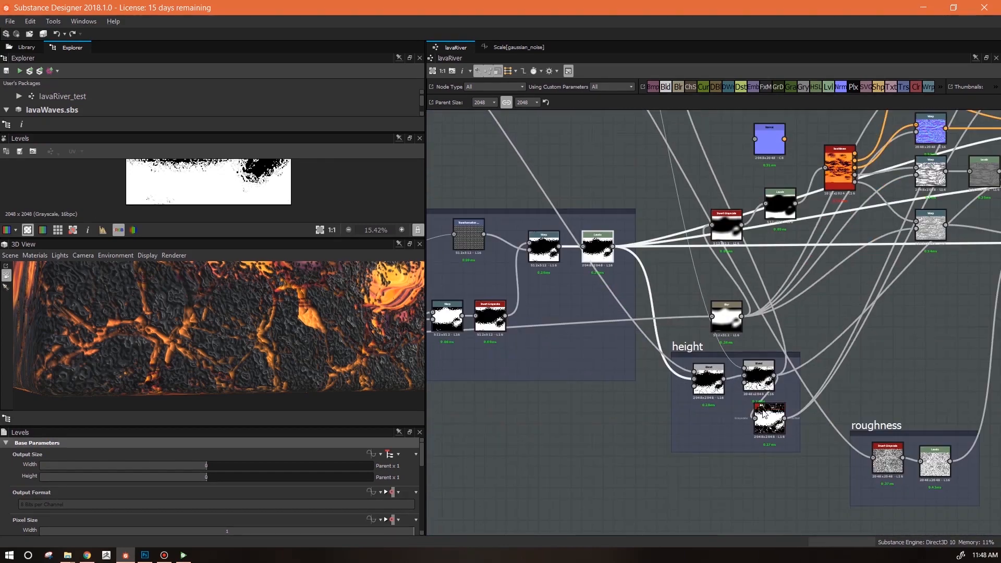
pyautogui.moveTo(753, 385); pyautogui.dragTo(774, 542, button='middle')
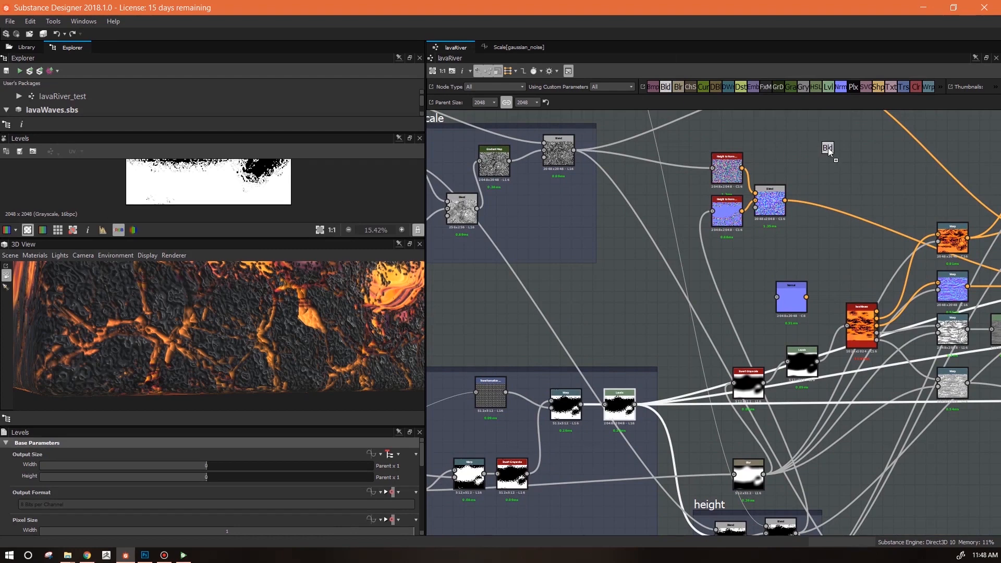
pyautogui.moveTo(827, 153); pyautogui.dragTo(825, 151)
pyautogui.moveTo(631, 406); pyautogui.dragTo(632, 405)
pyautogui.moveTo(836, 256); pyautogui.dragTo(840, 427, button='middle')
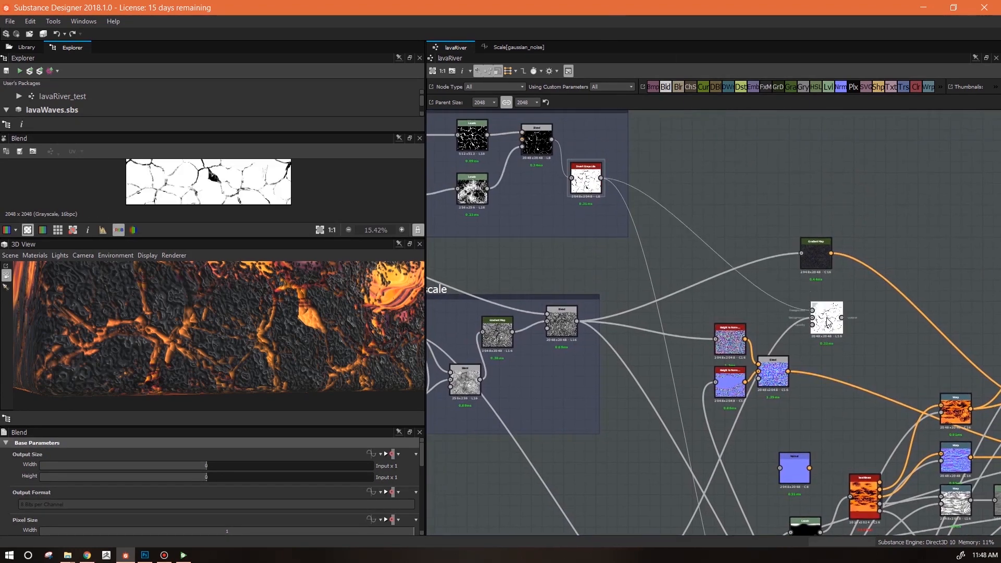
# Set the new Blend node's blending mode to Min (Darken) and enlarge the 2D preview to check the mask
pyautogui.scroll(-10, 415, 467)
pyautogui.click(208, 485)
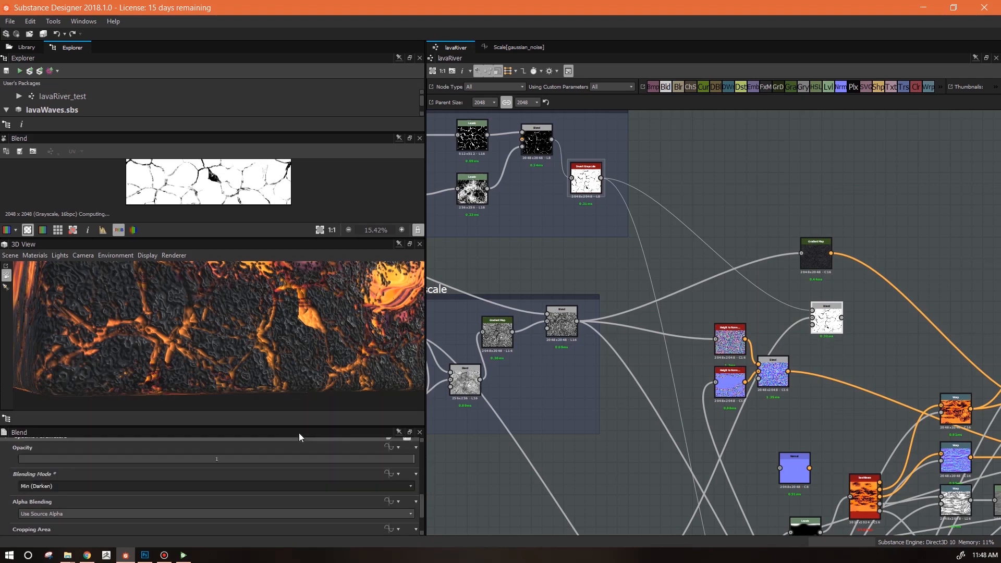
pyautogui.click(292, 447)
pyautogui.moveTo(245, 240); pyautogui.dragTo(244, 276)
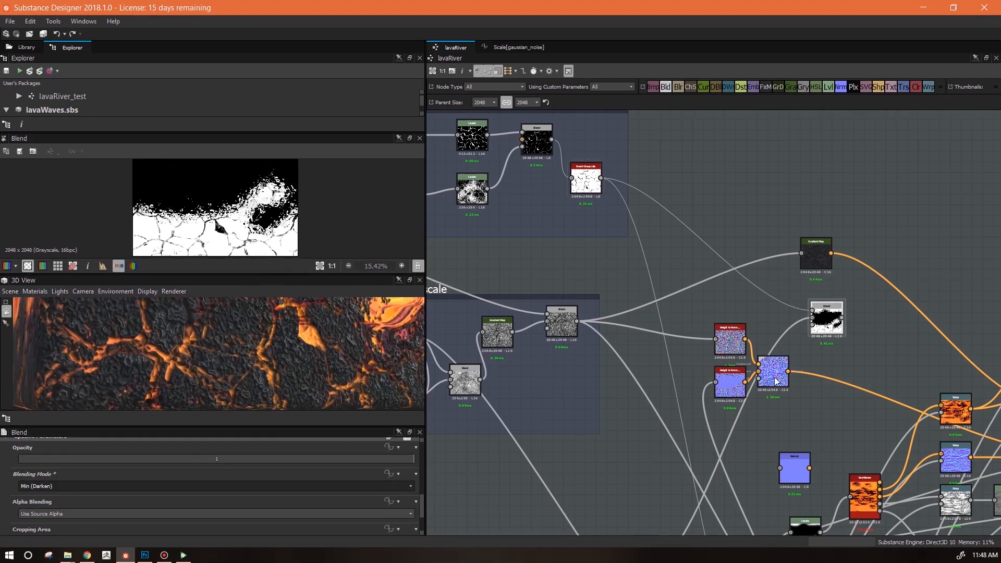
# Try feeding the new Blend mask directly into the final emissive and base color Blend nodes, and undo both connections
pyautogui.moveTo(742, 298); pyautogui.dragTo(583, 194, button='middle')
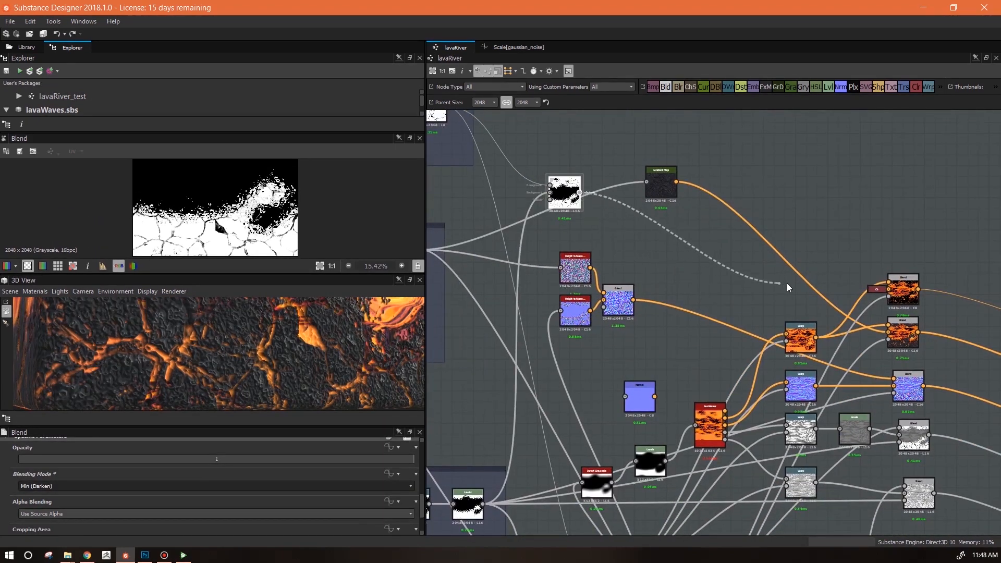
pyautogui.moveTo(871, 301); pyautogui.dragTo(887, 296)
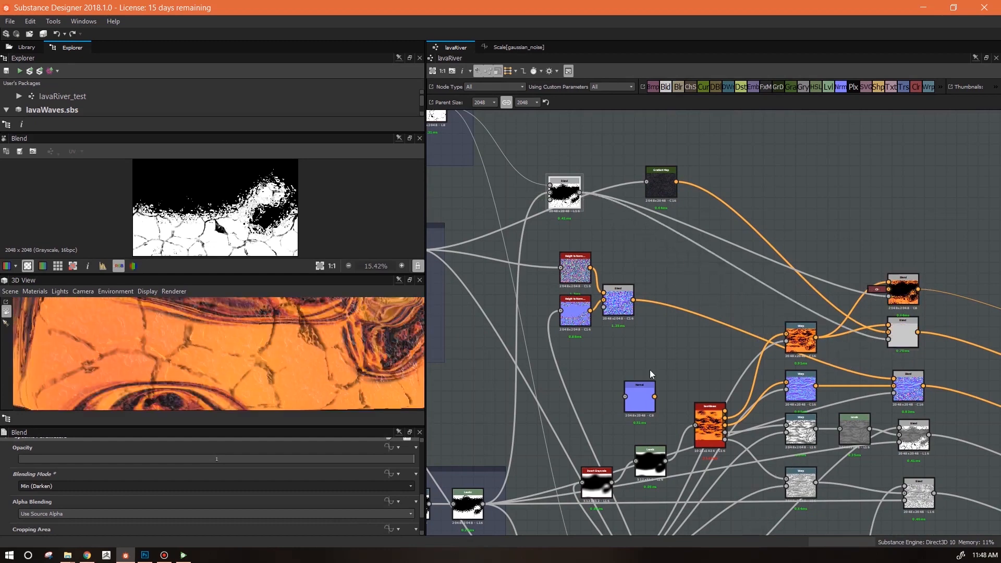
pyautogui.hotkey('ctrl', 'z')
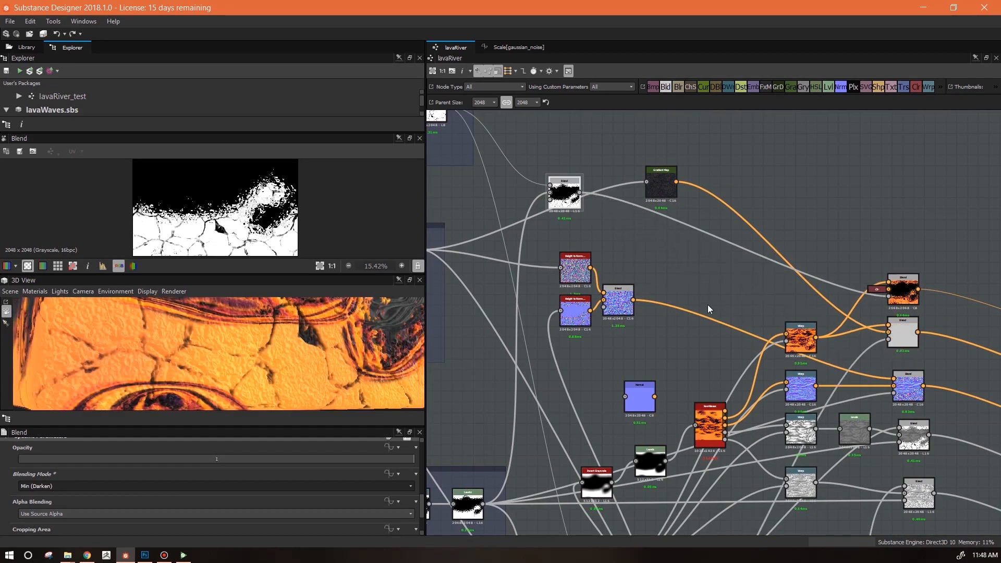
pyautogui.hotkey('ctrl', 'z')
# Insert an Invert Grayscale node after the new Blend and connect it as the mask of the final emissive and base color Blends
pyautogui.moveTo(689, 290); pyautogui.dragTo(823, 383, button='middle')
pyautogui.click(24, 47)
pyautogui.moveTo(226, 116); pyautogui.dragTo(773, 340)
pyautogui.moveTo(850, 383); pyautogui.dragTo(646, 298, button='middle')
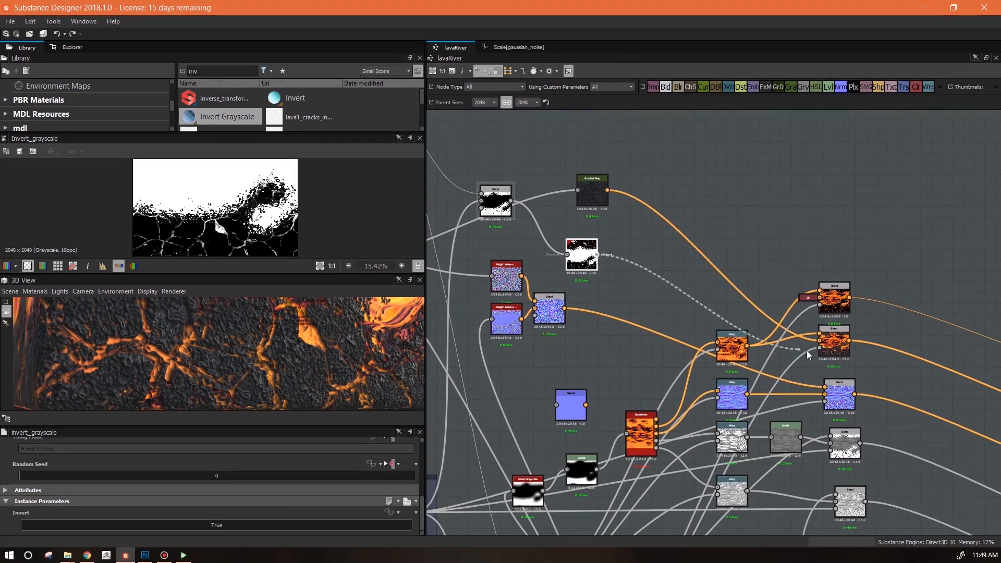
pyautogui.moveTo(271, 360); pyautogui.dragTo(305, 360)
pyautogui.moveTo(302, 355); pyautogui.dragTo(341, 453, button='middle')
# Save and republish the lavaRiver package, and switch to Substance Player
pyautogui.click(72, 49)
pyautogui.moveTo(208, 132); pyautogui.dragTo(206, 189)
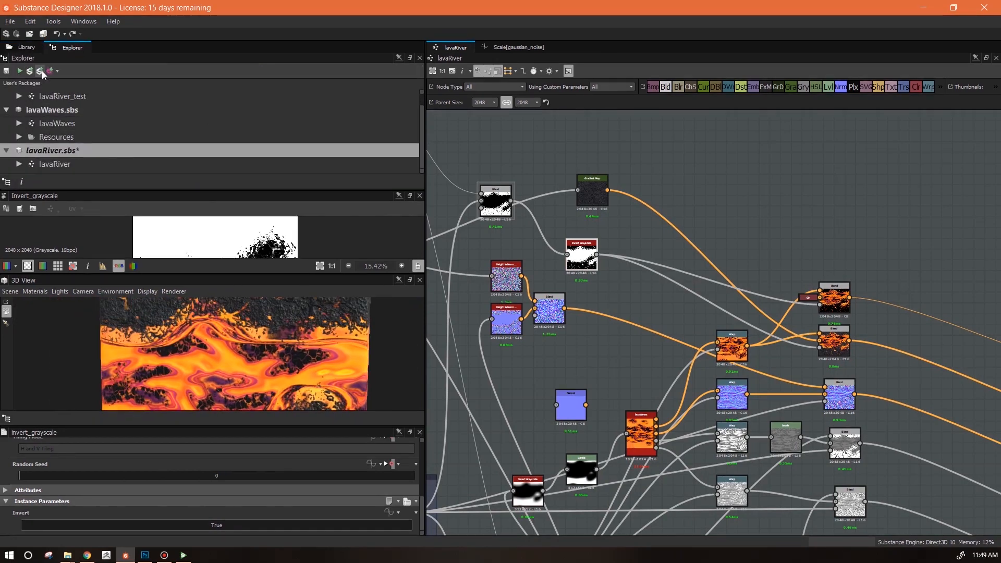
pyautogui.click(183, 554)
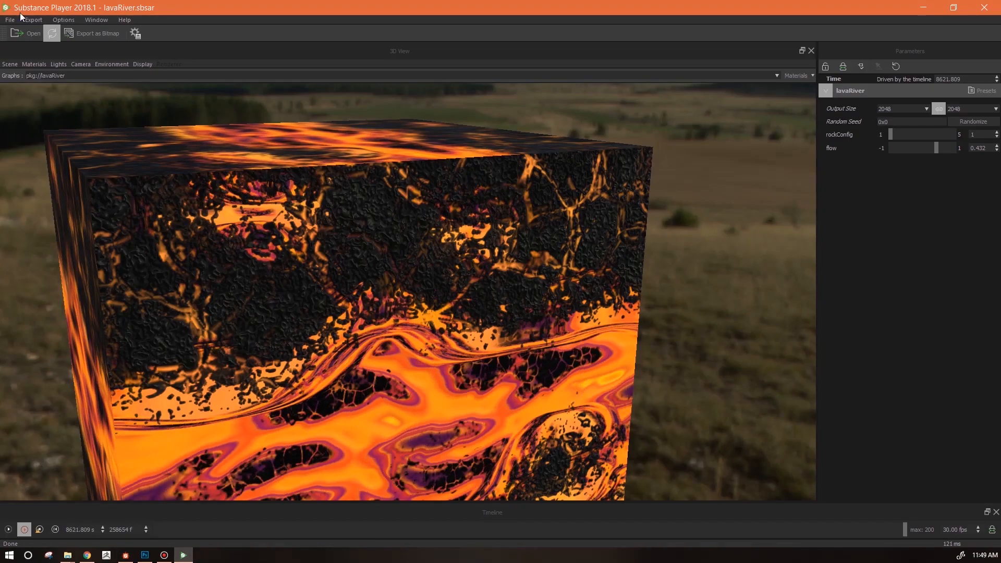
# Set the reloaded lavaRiver output size to 2048 and inspect the cracks and lava on the cube
pyautogui.click(925, 108)
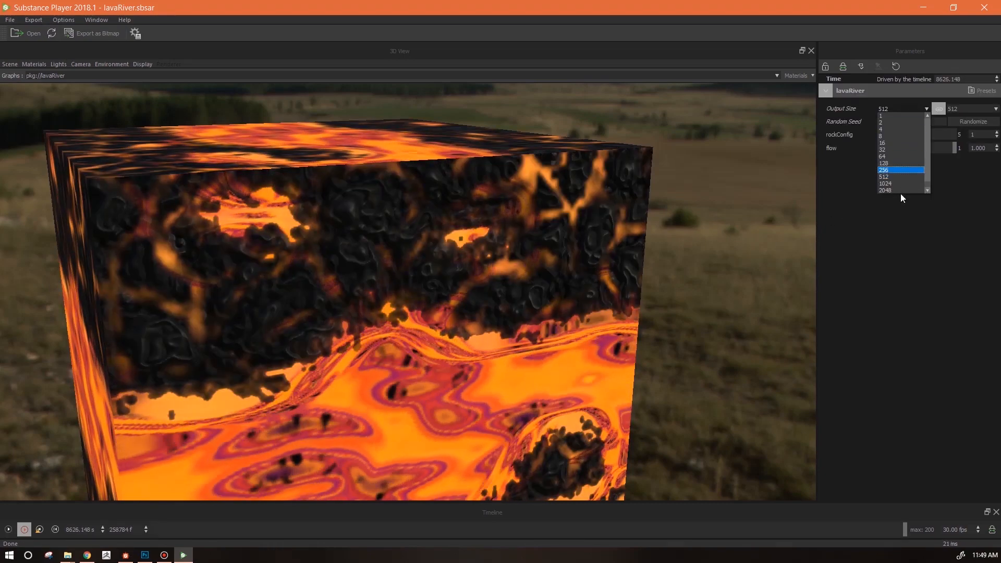
pyautogui.click(900, 190)
pyautogui.moveTo(502, 361); pyautogui.dragTo(476, 348)
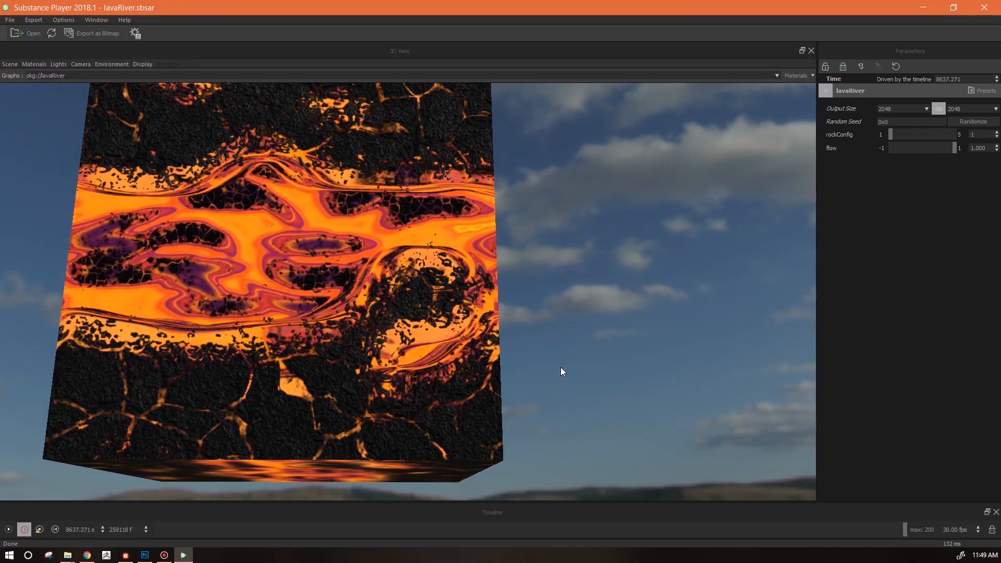
# Set the output size to 1024 and inspect the lava animation from several angles and distances
pyautogui.click(926, 109)
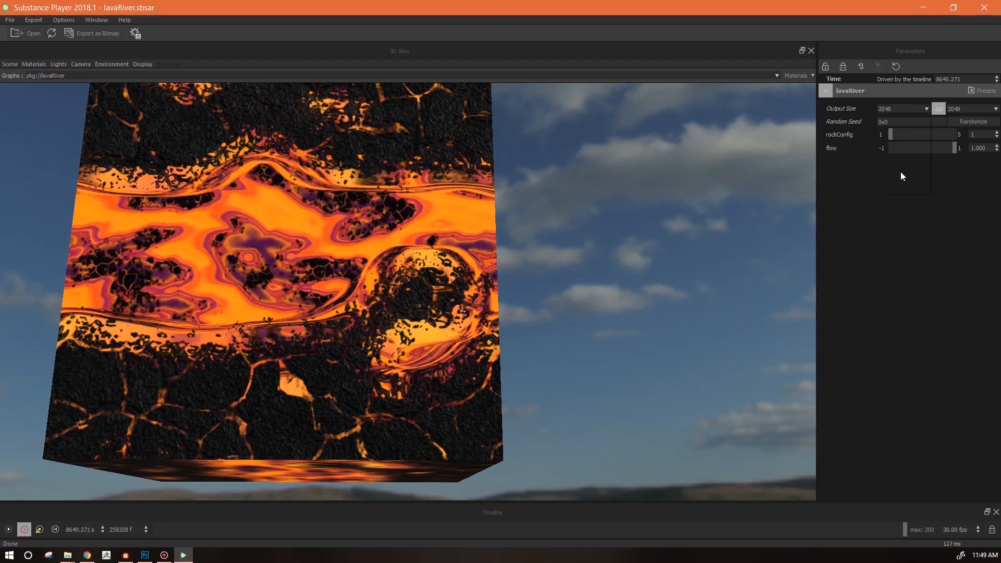
pyautogui.click(894, 183)
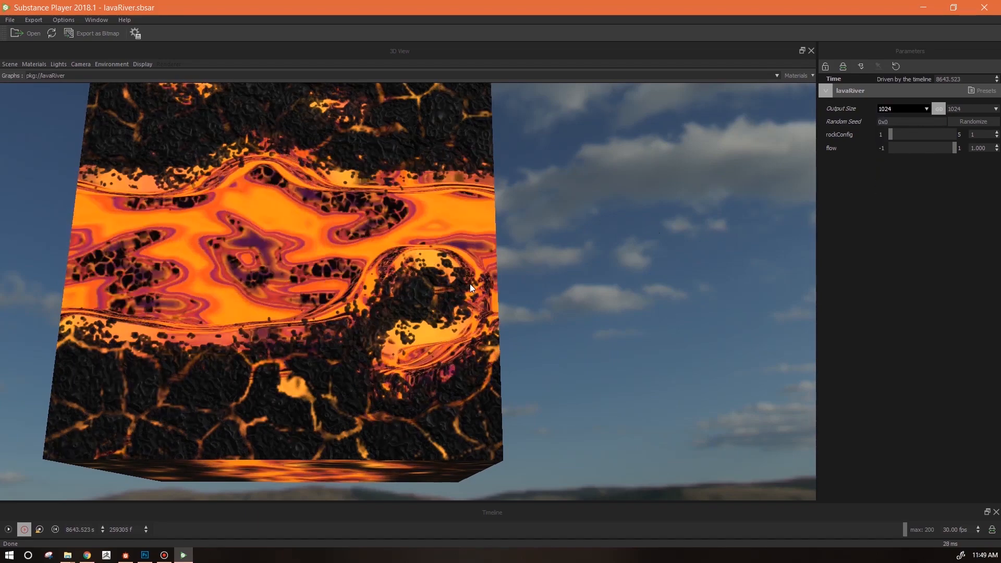
pyautogui.moveTo(455, 285); pyautogui.dragTo(530, 241)
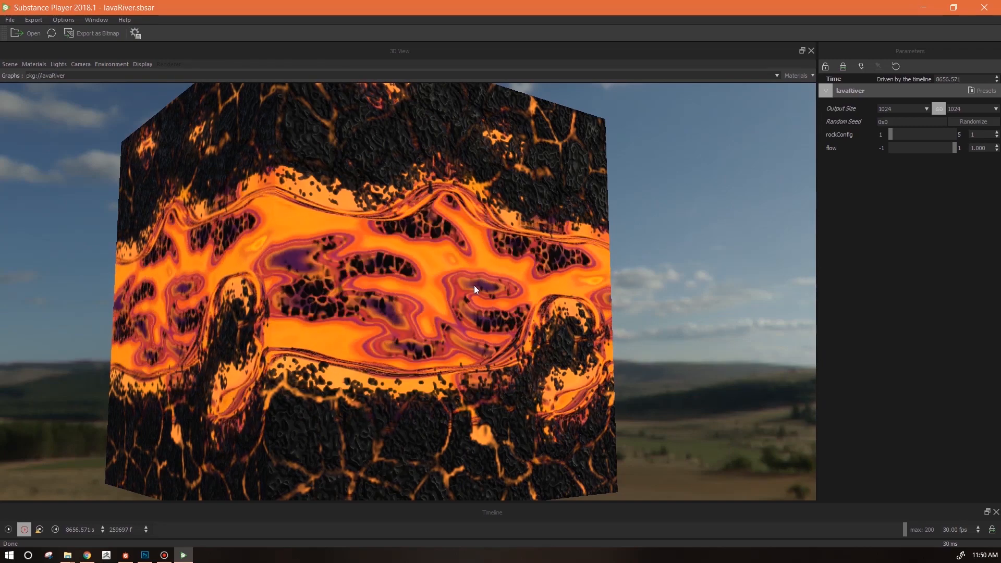
pyautogui.moveTo(484, 305); pyautogui.dragTo(283, 401)
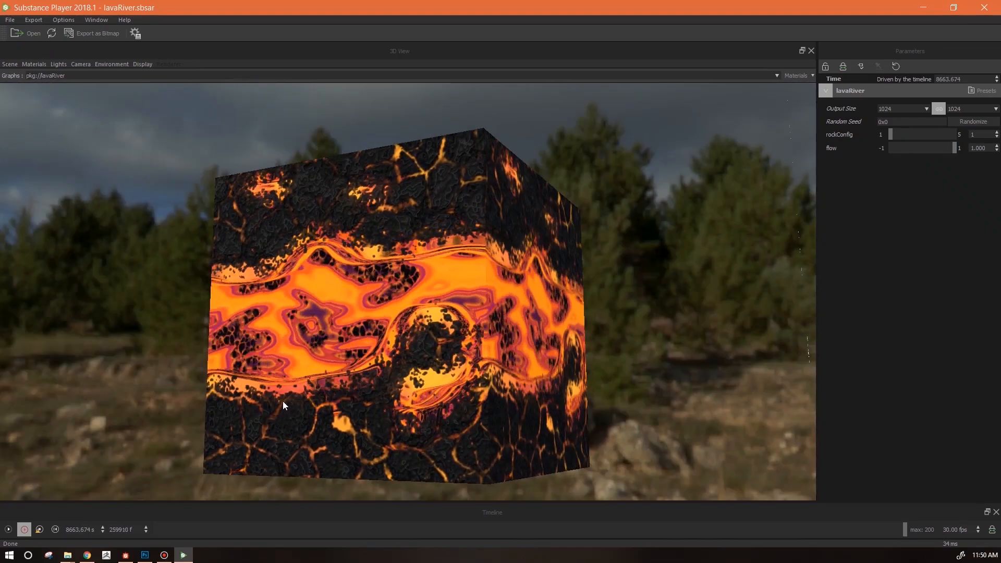
pyautogui.moveTo(282, 348); pyautogui.dragTo(203, 193, button='right')
pyautogui.moveTo(365, 308); pyautogui.dragTo(438, 351)
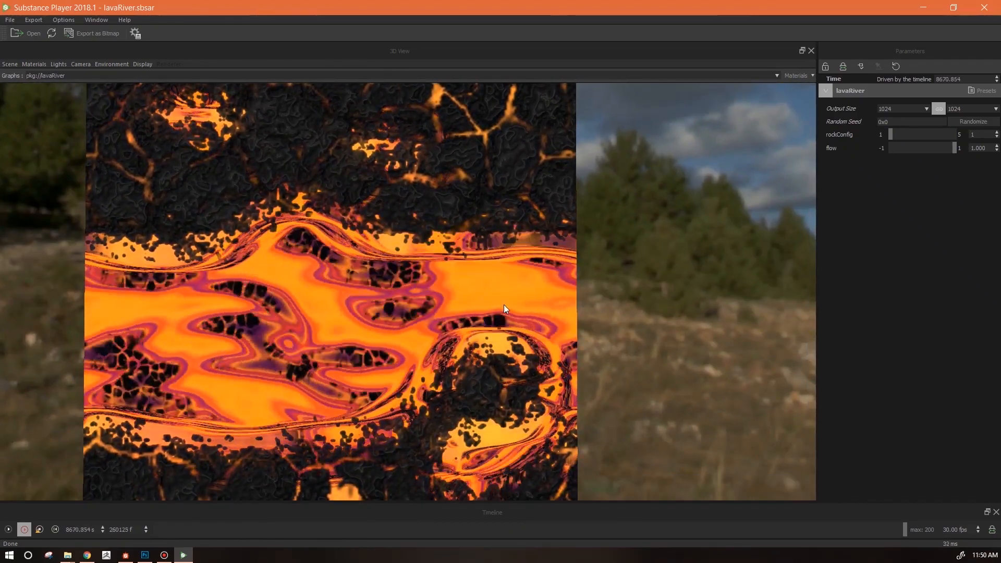
pyautogui.moveTo(565, 352)
pyautogui.mouseDown()
pyautogui.moveTo(524, 352)
pyautogui.moveTo(584, 354)
pyautogui.moveTo(550, 354)
pyautogui.moveTo(568, 348)
pyautogui.mouseUp()
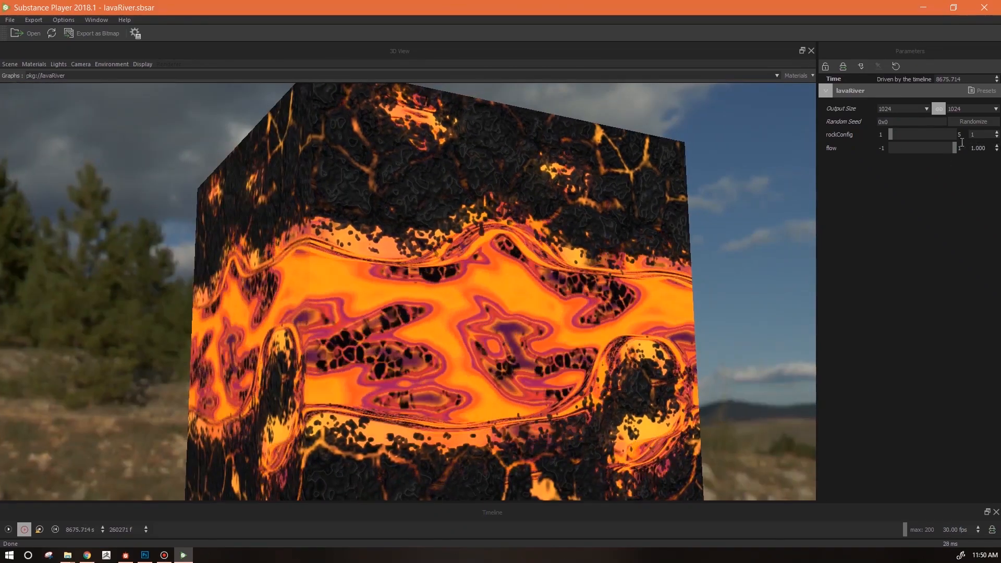
# Set flow to -0.561 and rockConfig to 4, and inspect the resulting lava pattern on the cube
pyautogui.moveTo(955, 149); pyautogui.dragTo(905, 148)
pyautogui.click(906, 137)
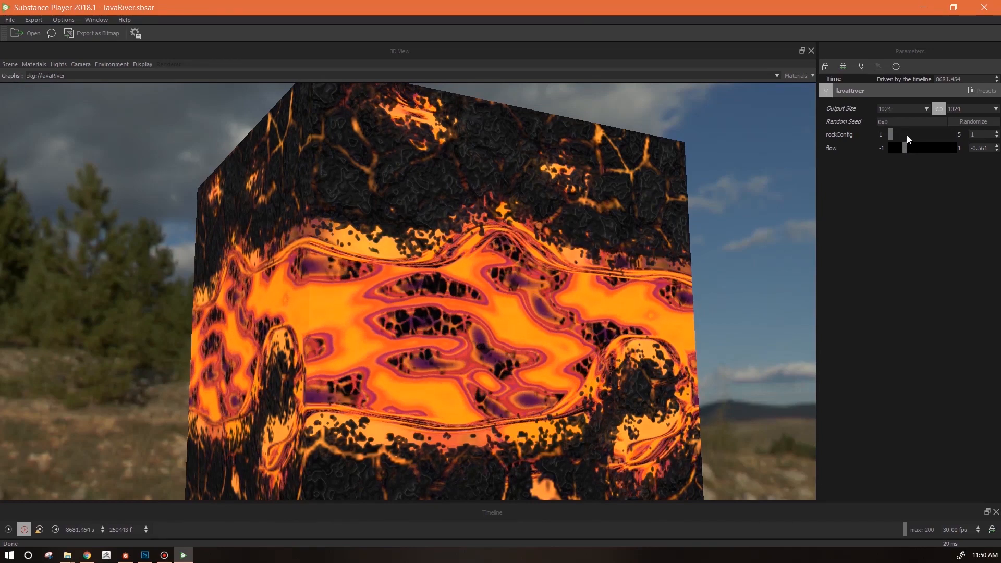
pyautogui.moveTo(906, 136); pyautogui.dragTo(937, 133)
pyautogui.moveTo(528, 321); pyautogui.dragTo(413, 277)
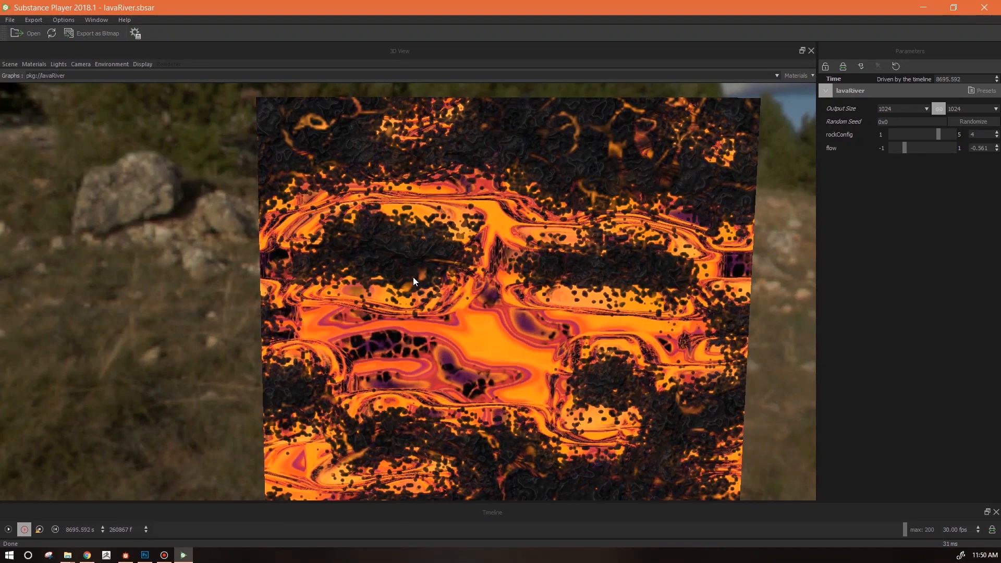
# Switch to Substance Designer and review the lavaRiver graph, tracing the noise node that feeds the cracks and basicGround frames
pyautogui.click(126, 555)
pyautogui.scroll(-8, 687, 393)
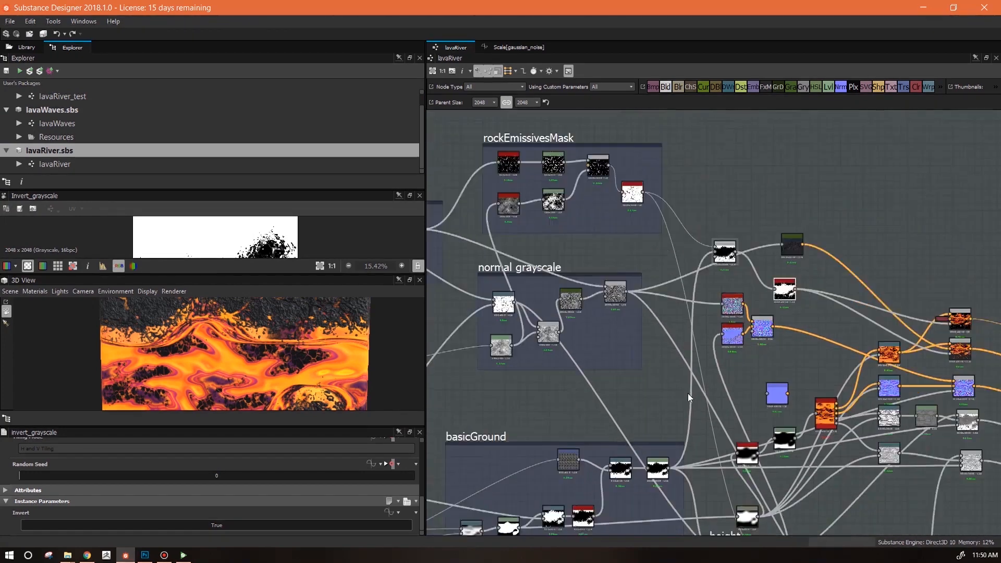
pyautogui.moveTo(620, 414); pyautogui.dragTo(714, 309, button='middle')
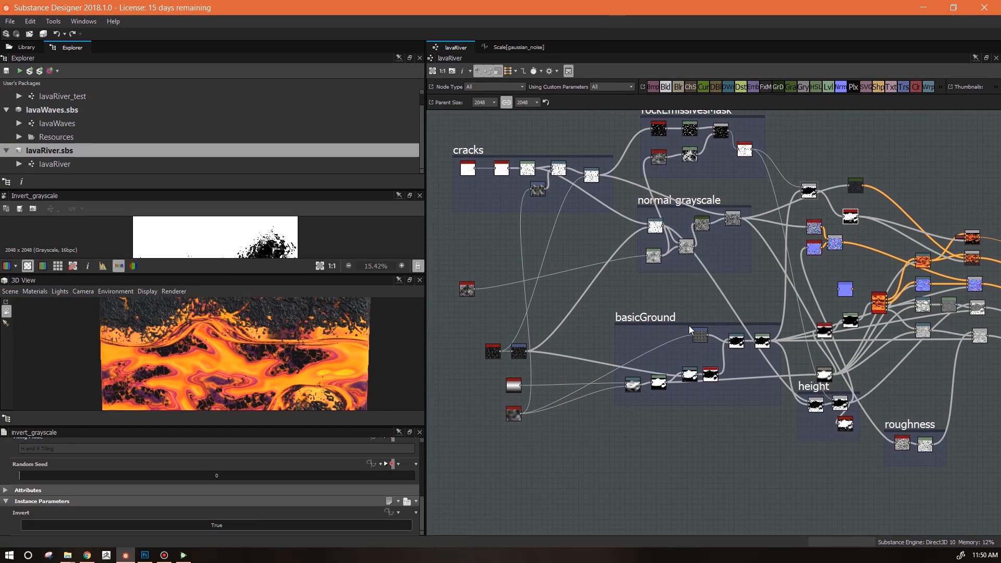
pyautogui.moveTo(513, 417); pyautogui.dragTo(507, 420)
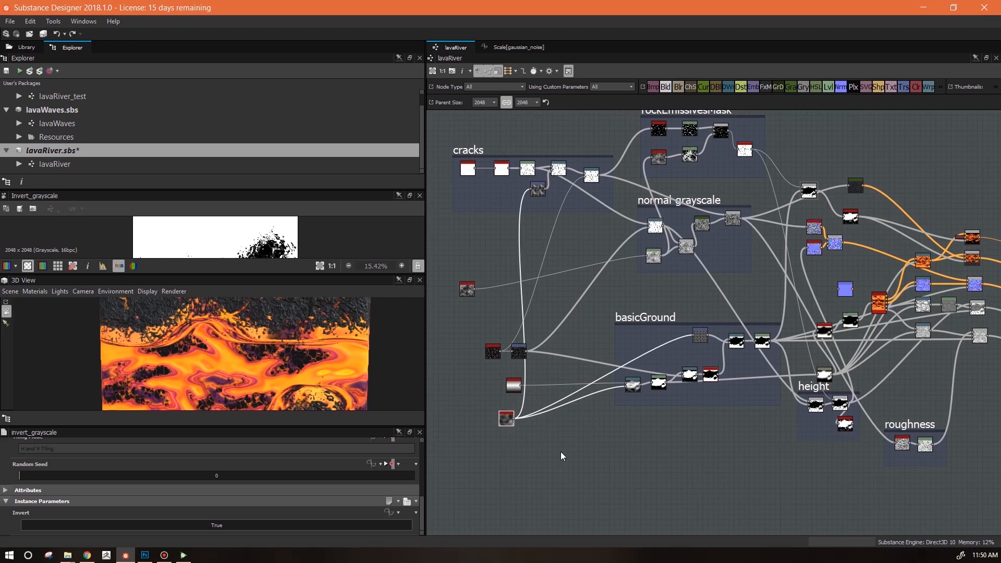
pyautogui.moveTo(510, 418); pyautogui.dragTo(512, 417)
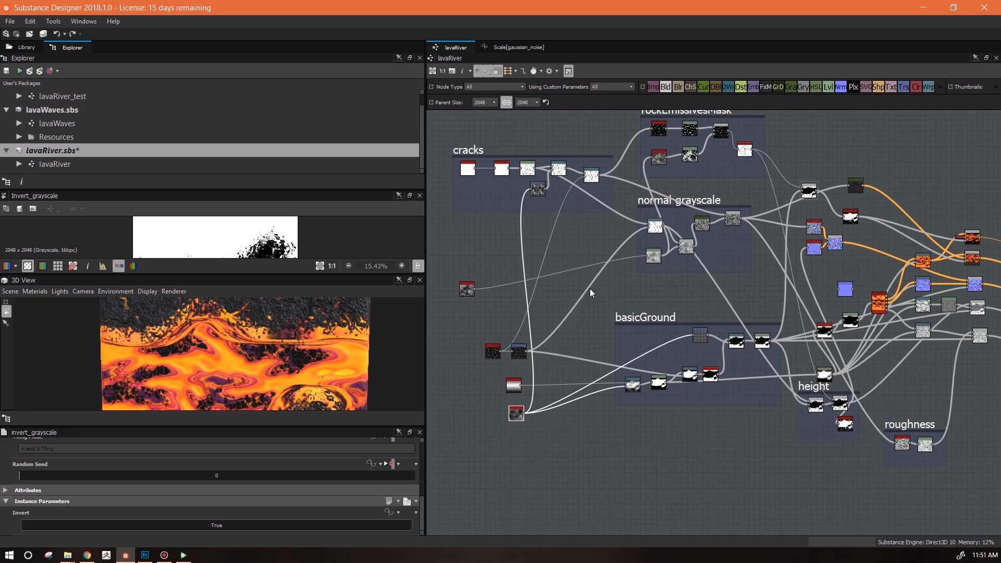
# Enlarge the 3D view and inspect the lava river material on the cube from several angles up close
pyautogui.moveTo(291, 368); pyautogui.dragTo(117, 339)
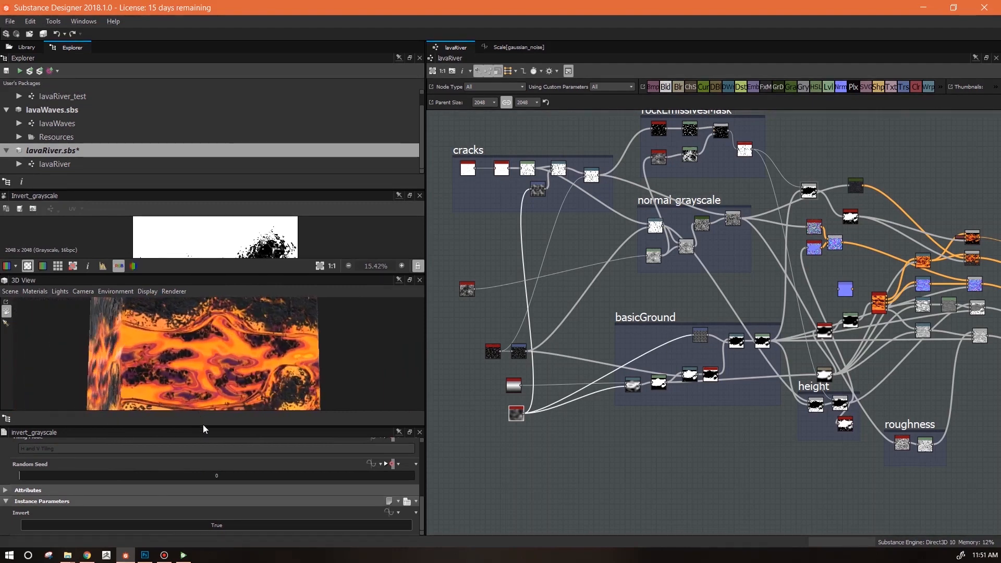
pyautogui.moveTo(202, 428); pyautogui.dragTo(204, 495)
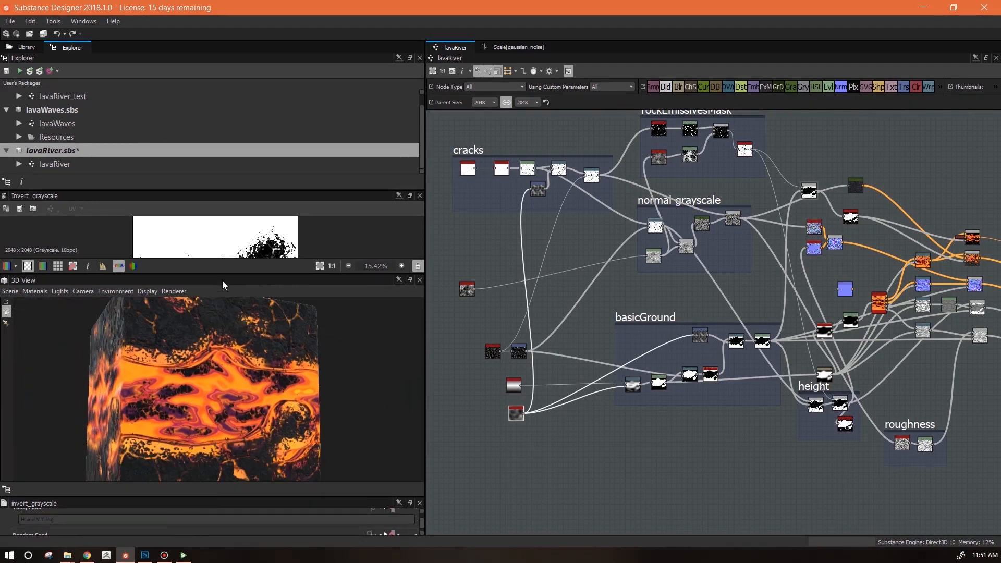
pyautogui.moveTo(221, 275); pyautogui.dragTo(221, 203)
pyautogui.moveTo(346, 392); pyautogui.dragTo(264, 386)
pyautogui.moveTo(344, 393); pyautogui.dragTo(311, 390)
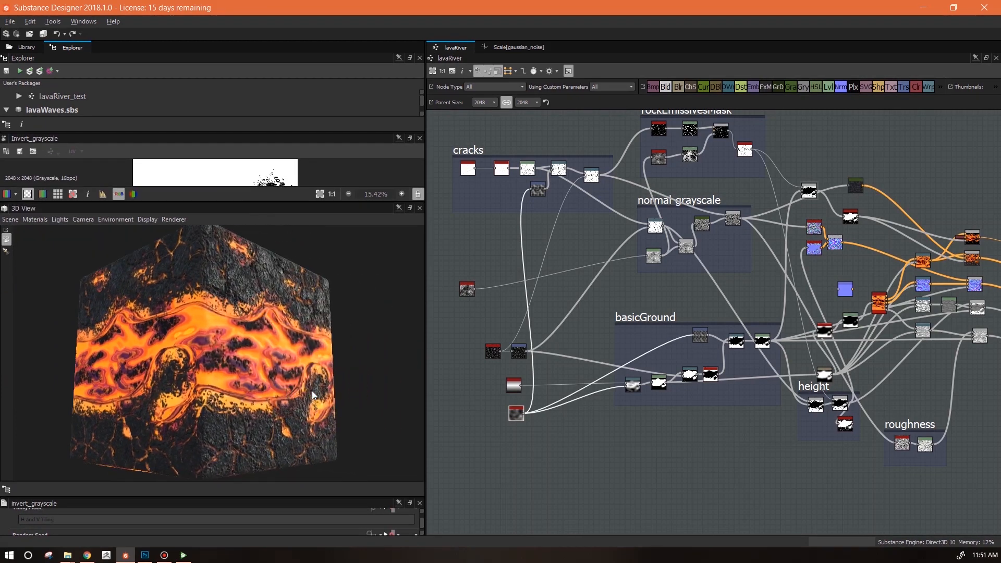
pyautogui.moveTo(307, 379); pyautogui.dragTo(261, 266, button='right')
pyautogui.moveTo(314, 341); pyautogui.dragTo(310, 344)
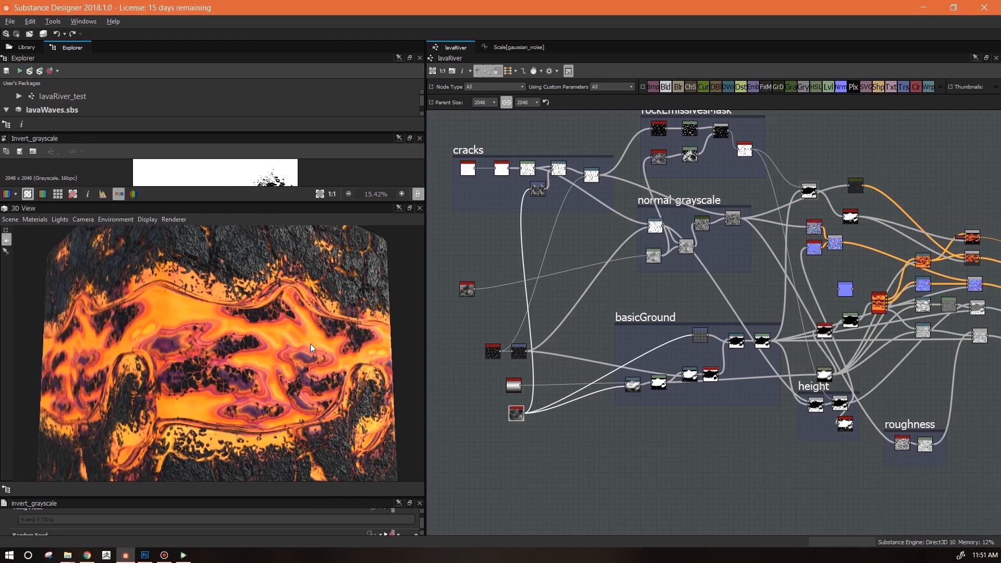
# Switch to Substance Player, set rockConfig to 5 and inspect the lava pattern from different angles
pyautogui.click(182, 555)
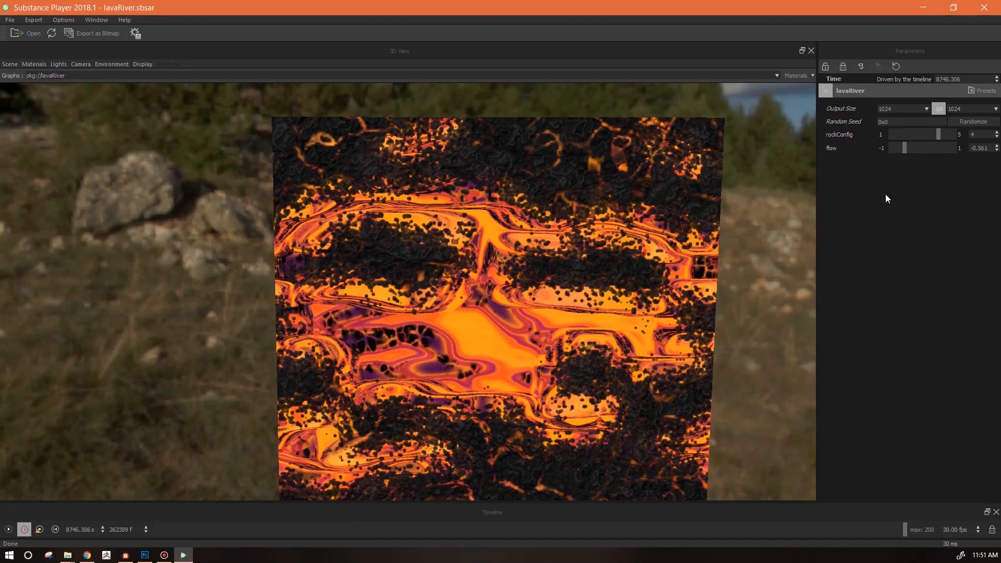
pyautogui.moveTo(949, 134); pyautogui.dragTo(952, 134)
pyautogui.moveTo(529, 254); pyautogui.dragTo(603, 258)
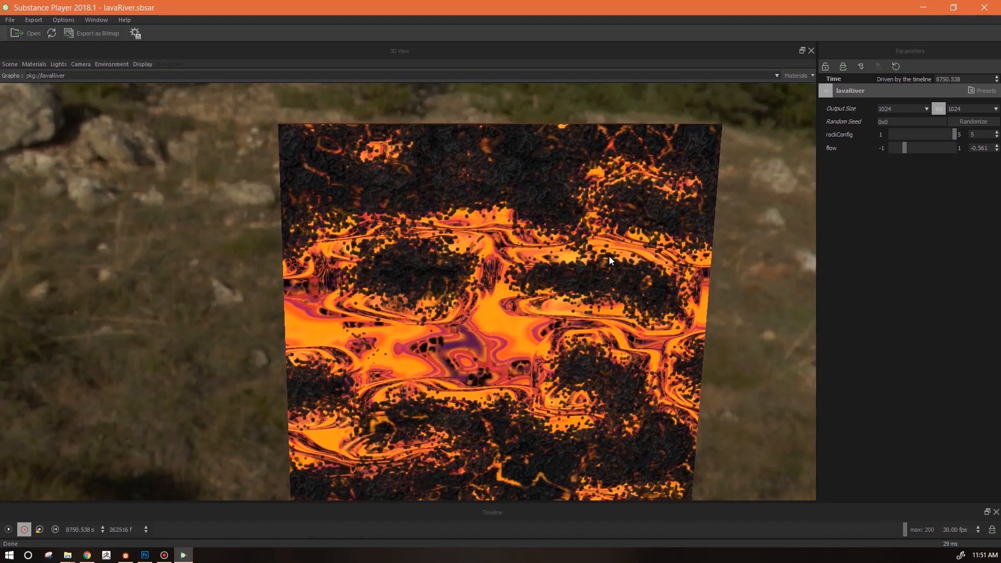
pyautogui.moveTo(602, 351); pyautogui.dragTo(524, 260)
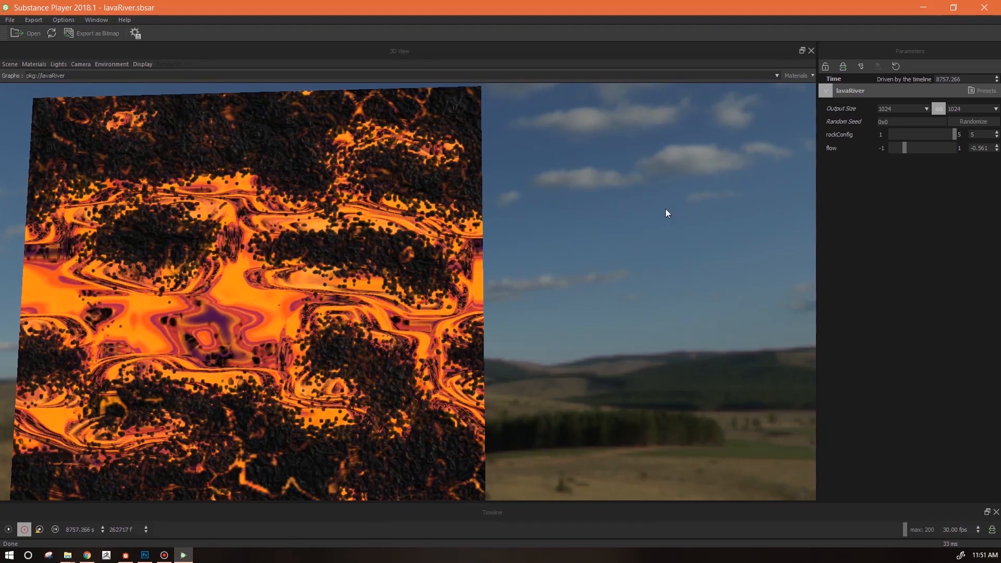
# Return to Substance Designer, view the lava river face head-on in 3D and clear the graph selection
pyautogui.click(125, 554)
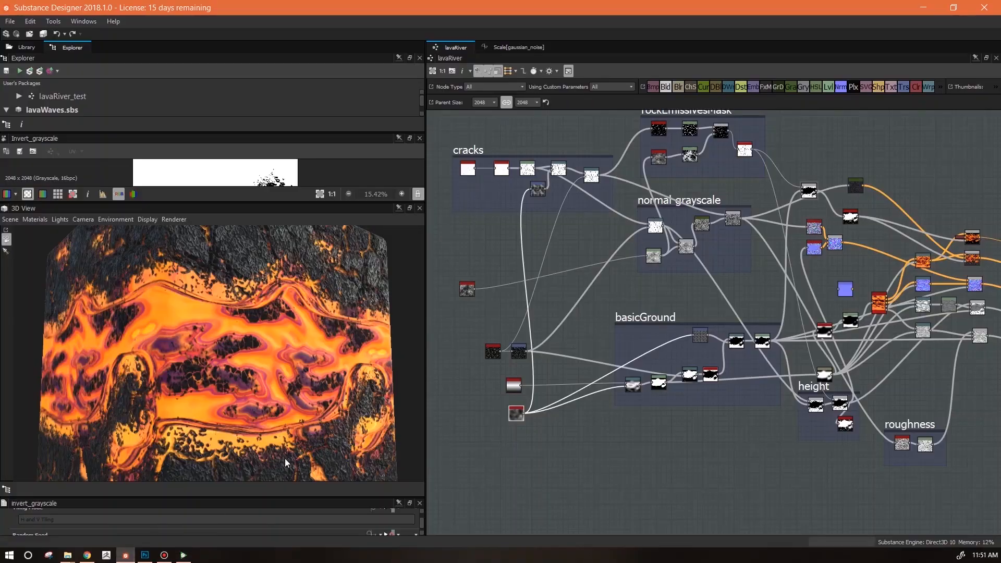
pyautogui.moveTo(196, 351); pyautogui.dragTo(173, 355)
pyautogui.click(586, 311)
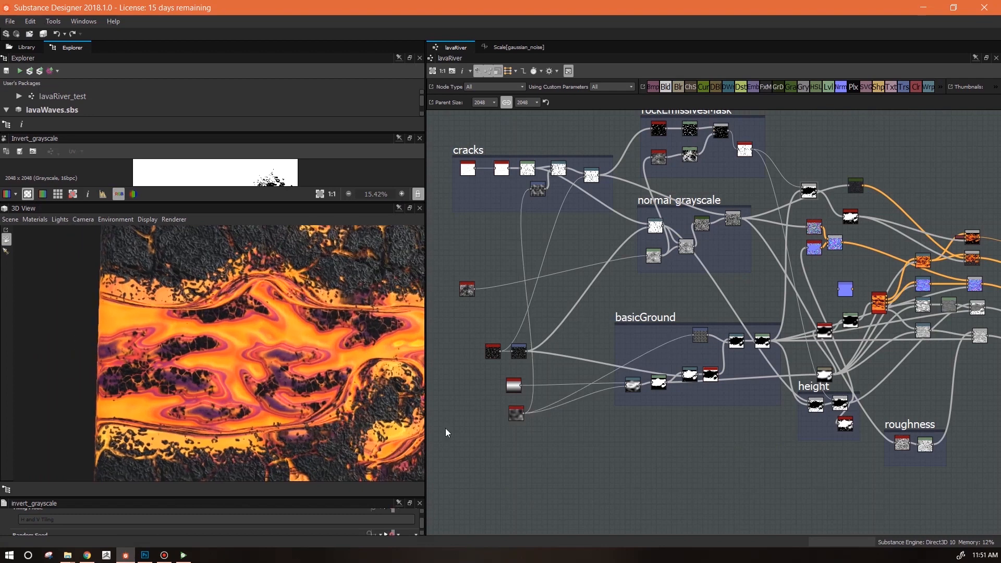
# Expand the graph's rockConfig input parameter and set its default to 5, checking the lava pattern up close
pyautogui.moveTo(120, 500); pyautogui.dragTo(121, 369)
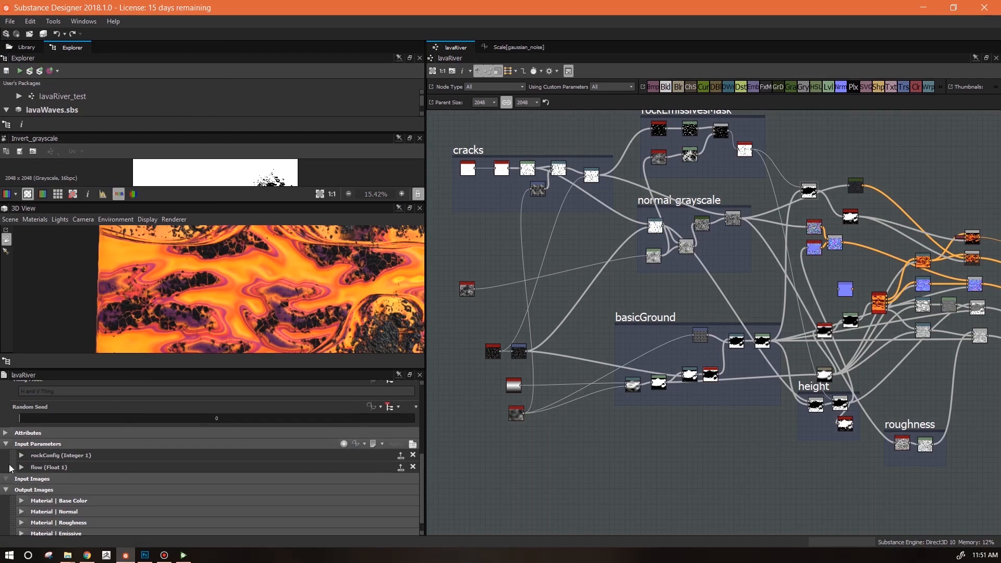
pyautogui.click(21, 455)
pyautogui.moveTo(422, 466); pyautogui.dragTo(422, 513)
pyautogui.click(241, 406)
pyautogui.moveTo(333, 290); pyautogui.dragTo(500, 292, button='right')
# Reduce the intensity of the basicGround Warp node driven by the Transformation node to 0.03 and check the rock edges in 3D
pyautogui.moveTo(719, 407); pyautogui.dragTo(592, 405, button='middle')
pyautogui.scroll(10, 621, 351)
pyautogui.doubleClick(545, 295)
pyautogui.scroll(-2, 558, 315)
pyautogui.moveTo(570, 335); pyautogui.dragTo(913, 256, button='middle')
pyautogui.doubleClick(741, 370)
pyautogui.moveTo(250, 201); pyautogui.dragTo(250, 246)
pyautogui.scroll(7, 237, 211)
pyautogui.doubleClick(874, 202)
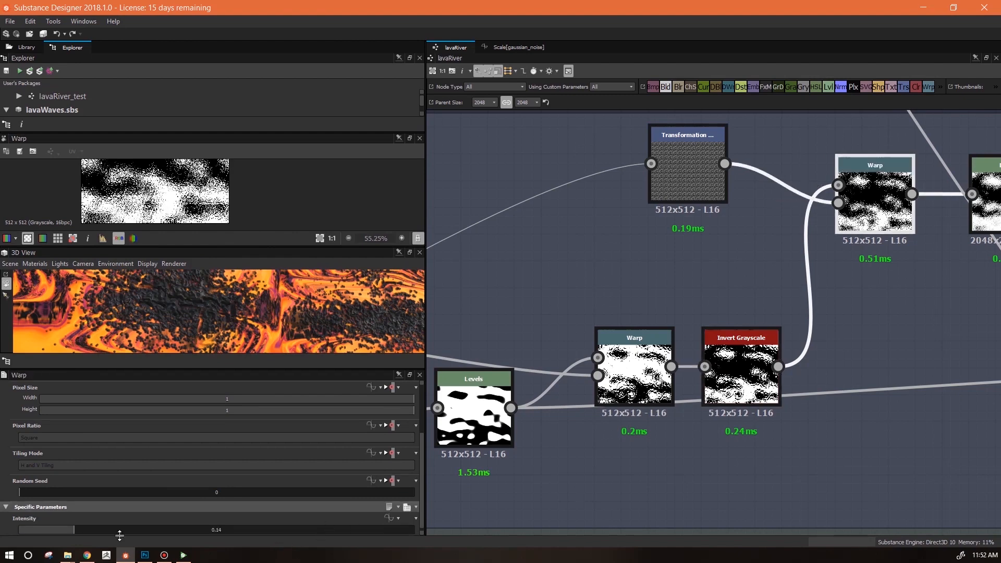
pyautogui.moveTo(43, 530); pyautogui.dragTo(26, 530)
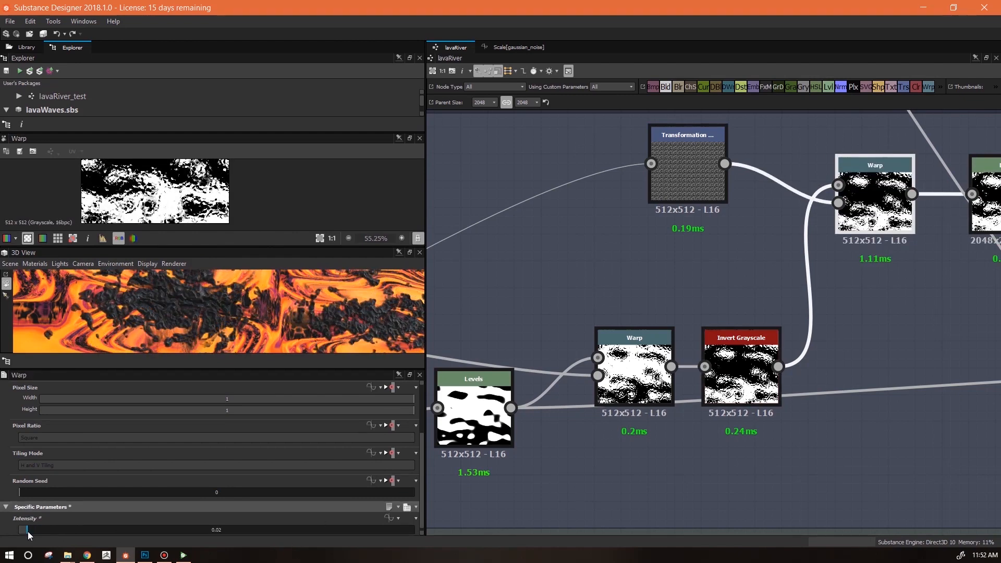
pyautogui.scroll(-5, 311, 324)
pyautogui.moveTo(311, 324); pyautogui.dragTo(271, 323)
pyautogui.click(505, 314)
pyautogui.doubleClick(504, 312)
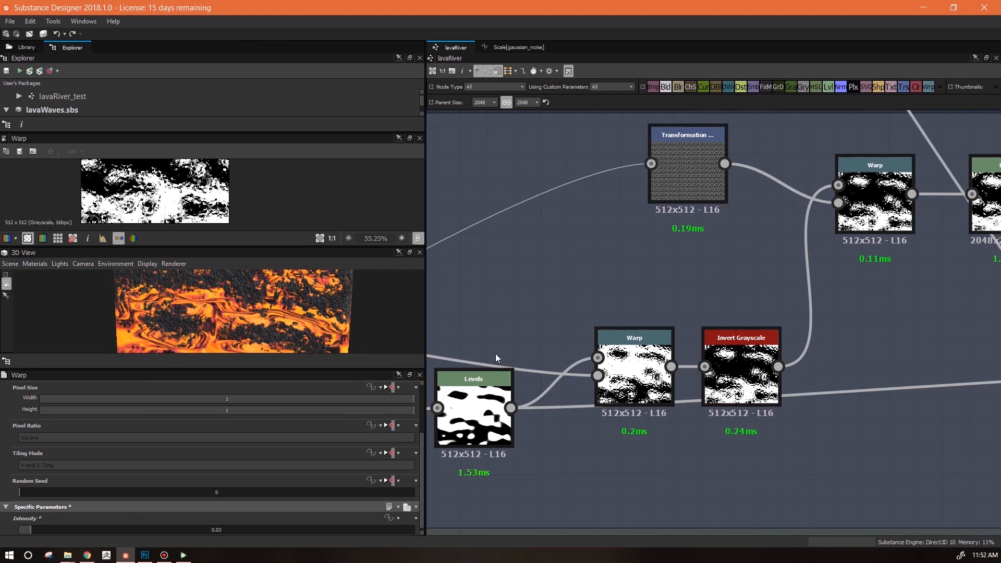
# Try the rockConfig default at 1, return it to 5, and compare the lava patterns in the 3D view
pyautogui.moveTo(420, 485); pyautogui.dragTo(419, 530)
pyautogui.click(22, 441)
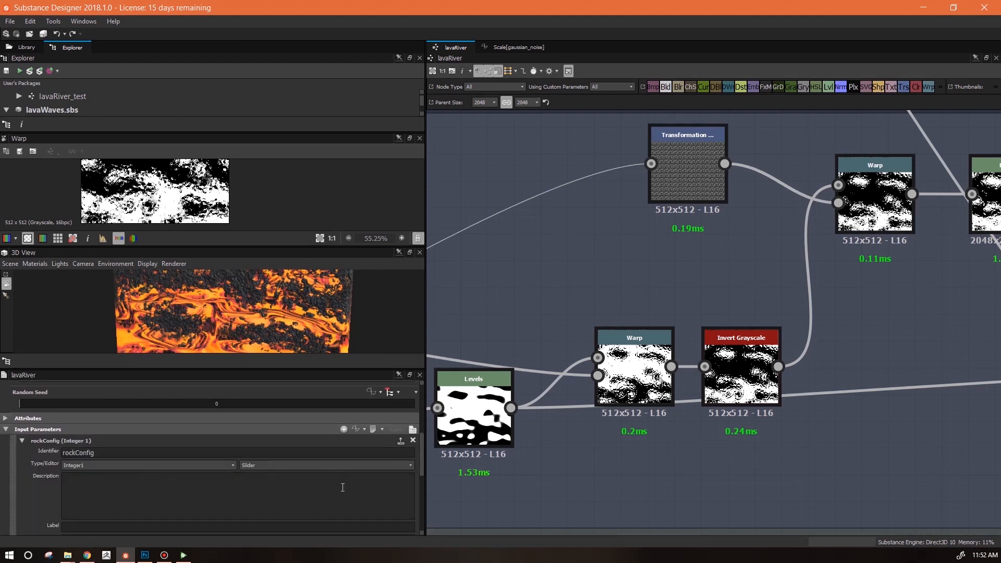
pyautogui.moveTo(421, 467); pyautogui.dragTo(383, 489)
pyautogui.moveTo(297, 253); pyautogui.dragTo(298, 209)
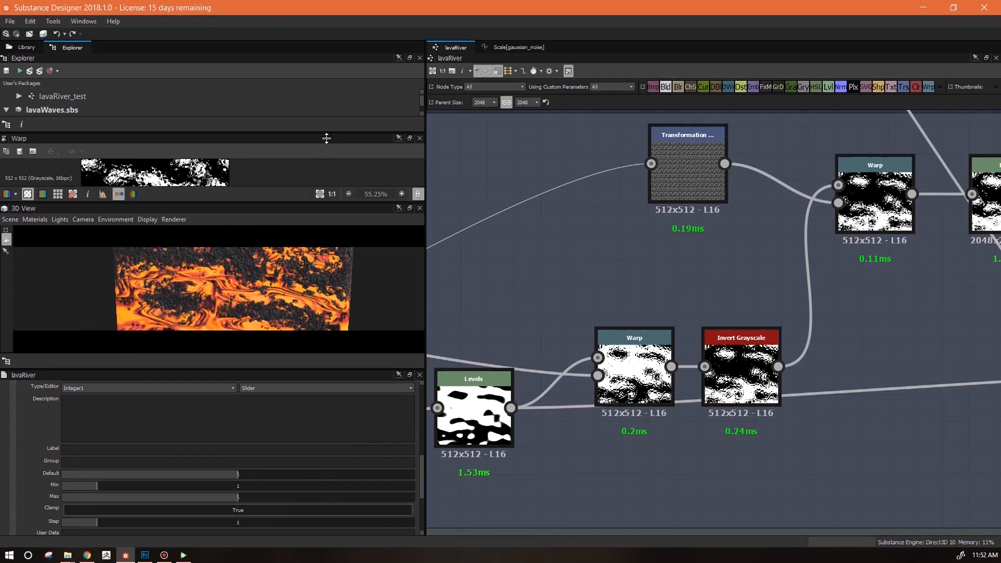
pyautogui.moveTo(230, 475); pyautogui.dragTo(97, 474)
pyautogui.moveTo(220, 320); pyautogui.dragTo(152, 321)
pyautogui.moveTo(95, 474); pyautogui.dragTo(239, 483)
pyautogui.moveTo(248, 321); pyautogui.dragTo(161, 319)
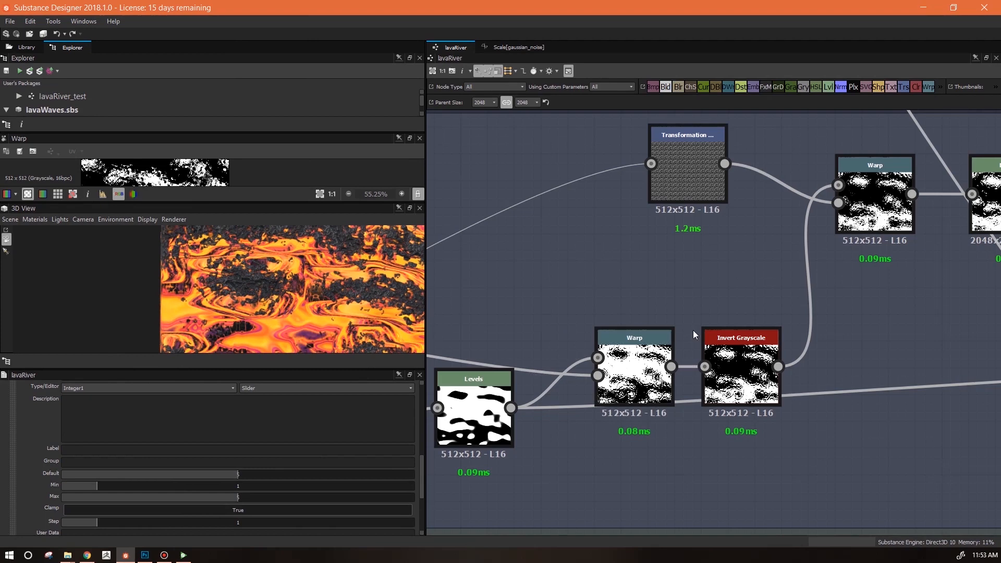
# Enlarge the 3D view and examine the lava and rock distribution on the cube face
pyautogui.scroll(-3, 693, 330)
pyautogui.moveTo(271, 304); pyautogui.dragTo(366, 334)
pyautogui.moveTo(370, 368); pyautogui.dragTo(364, 454)
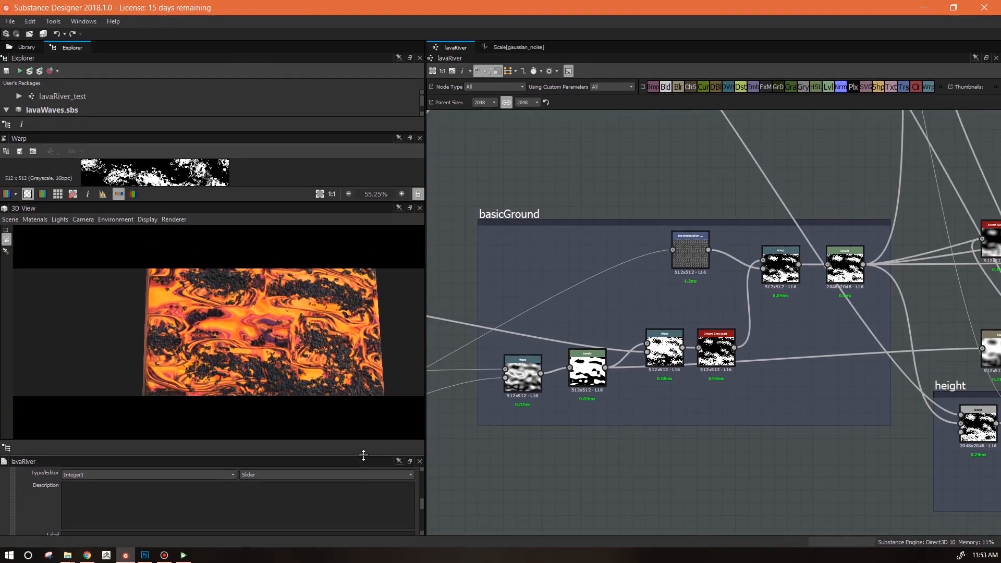
pyautogui.moveTo(320, 371); pyautogui.dragTo(311, 390)
# Delete the leftover Invert Grayscale node at the bottom of the height frame
pyautogui.scroll(-3, 739, 393)
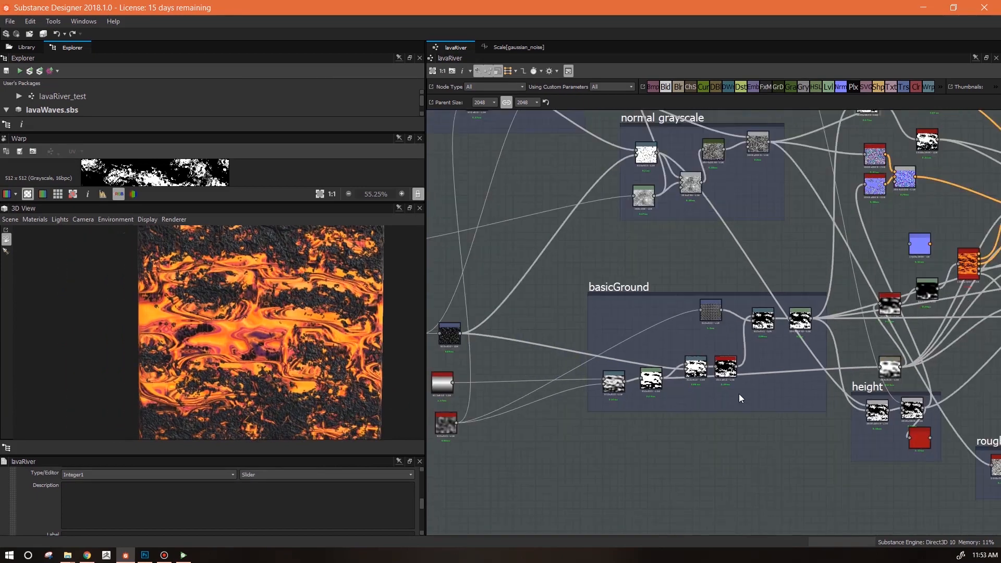
pyautogui.moveTo(763, 399); pyautogui.dragTo(570, 354, button='middle')
pyautogui.scroll(2, 692, 388)
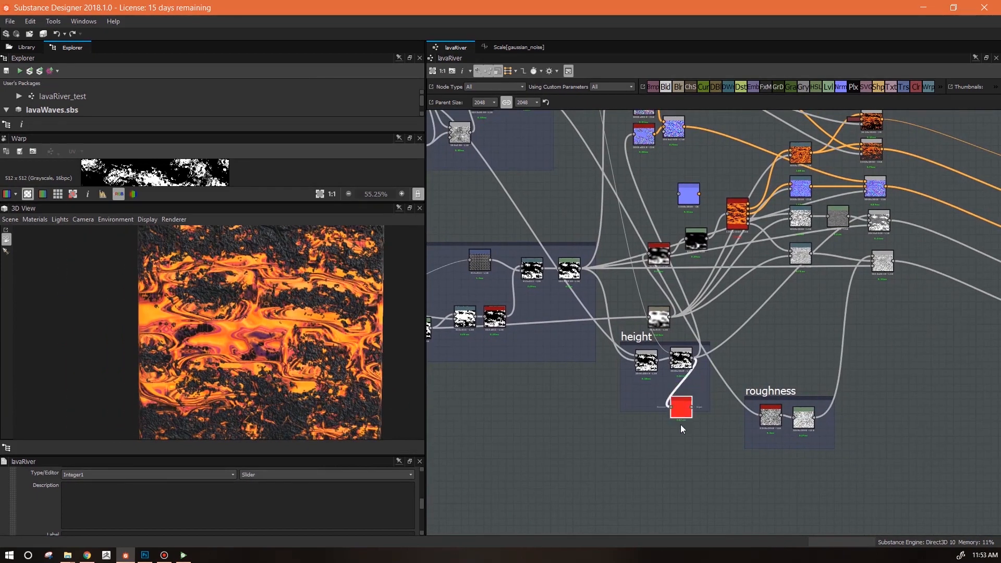
pyautogui.click(671, 453)
pyautogui.press('Delete')
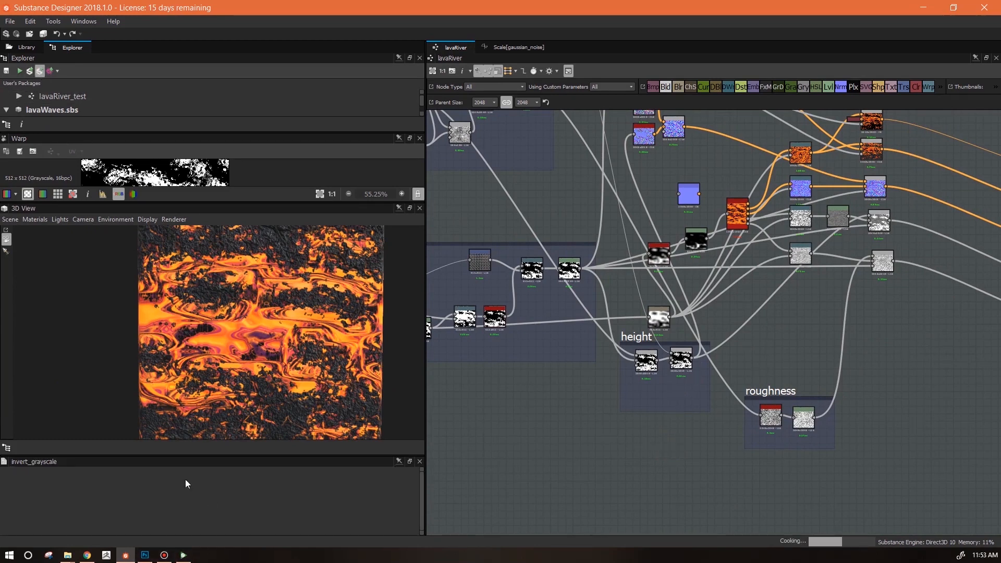
# Republish lavaRiver, reload it in Substance Player and set its output size to 2048
pyautogui.moveTo(68, 132)
pyautogui.mouseDown()
pyautogui.moveTo(74, 214)
pyautogui.moveTo(72, 137)
pyautogui.mouseUp()
pyautogui.click(184, 555)
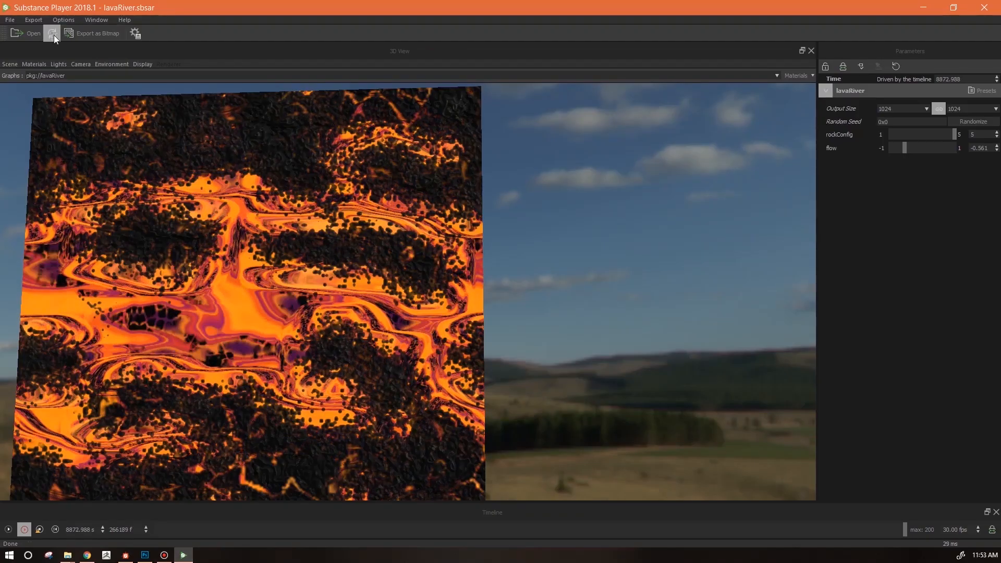
pyautogui.click(925, 109)
pyautogui.click(896, 191)
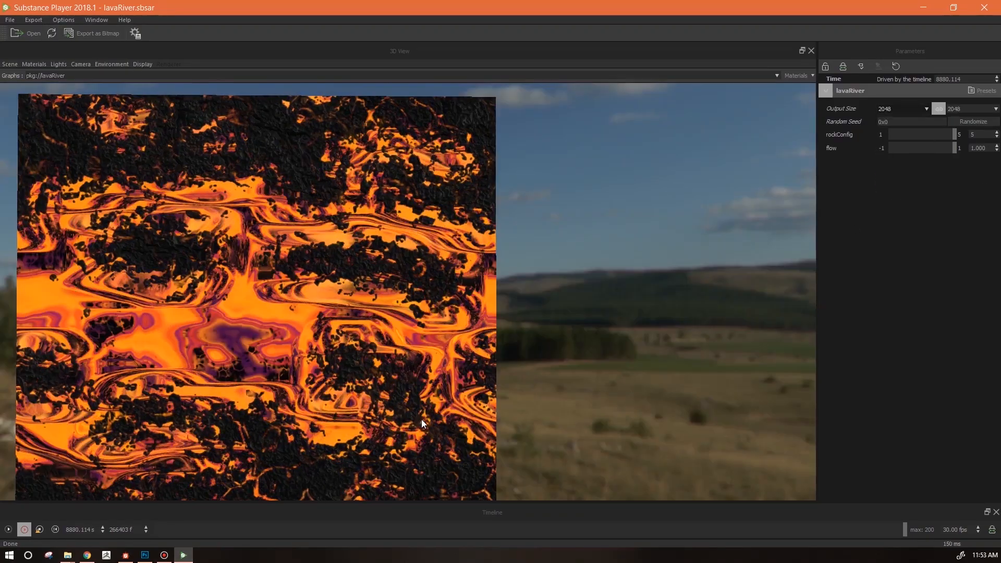
pyautogui.moveTo(422, 419); pyautogui.dragTo(443, 408)
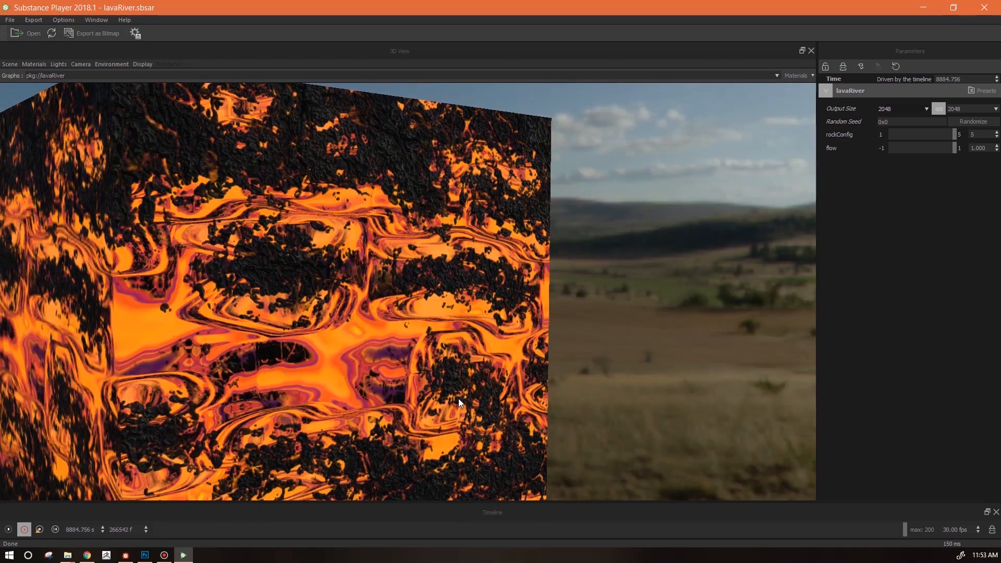
# Set rockConfig to 2 and inspect the animated lava river on the cube from several angles
pyautogui.moveTo(934, 133); pyautogui.dragTo(905, 136)
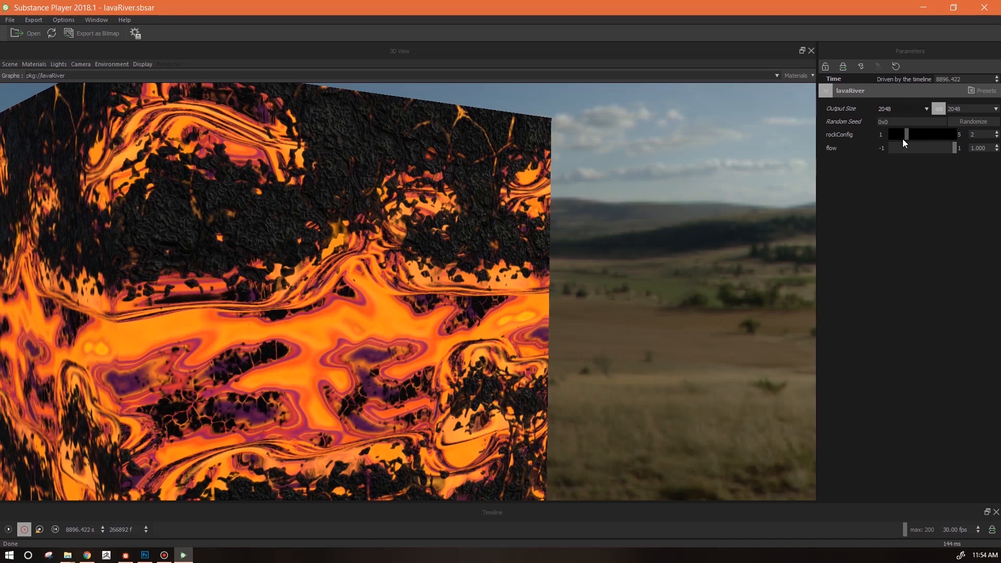
pyautogui.moveTo(327, 374); pyautogui.dragTo(458, 536, button='right')
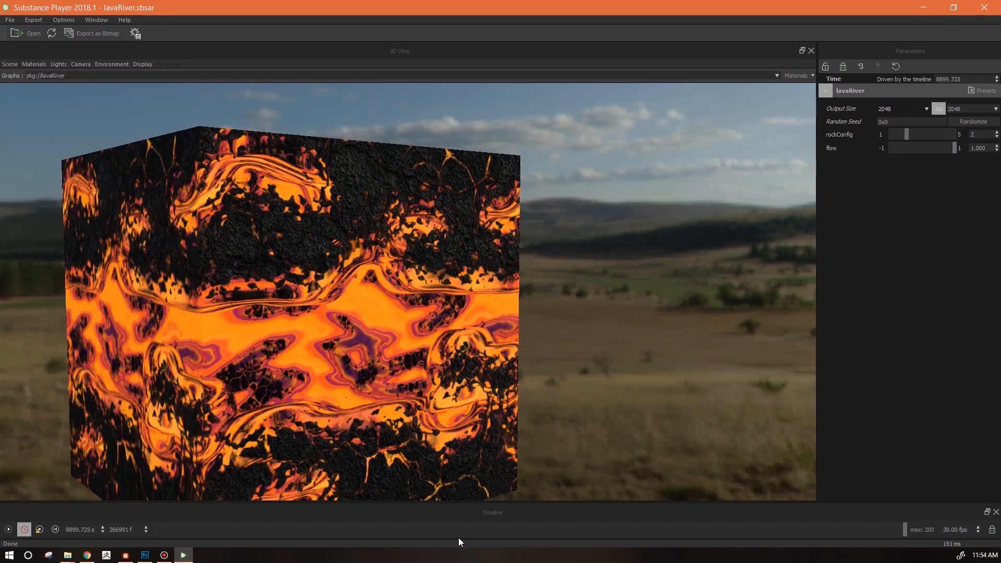
pyautogui.moveTo(374, 402); pyautogui.dragTo(352, 393)
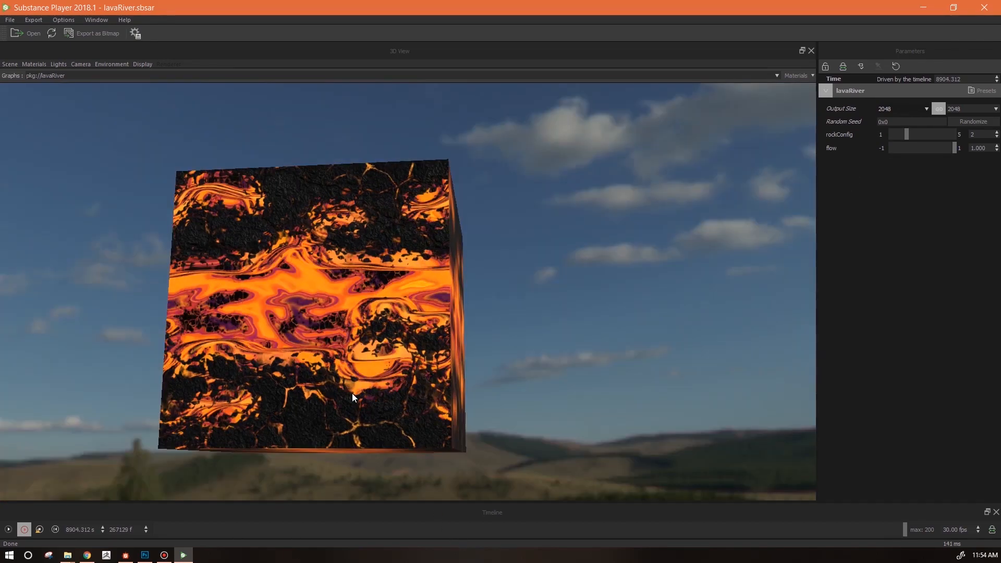
pyautogui.moveTo(301, 411); pyautogui.dragTo(290, 413)
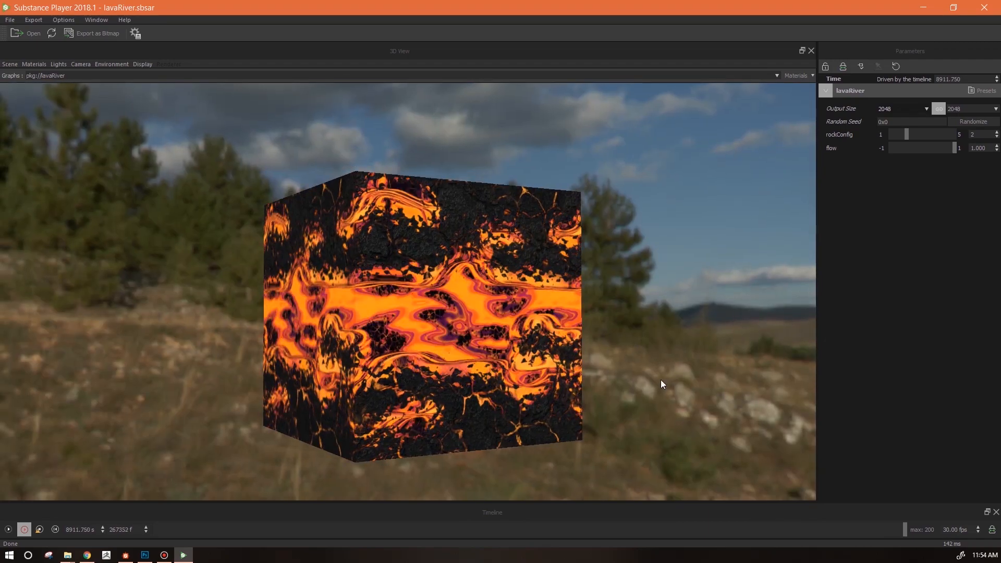
pyautogui.moveTo(486, 386); pyautogui.dragTo(469, 447)
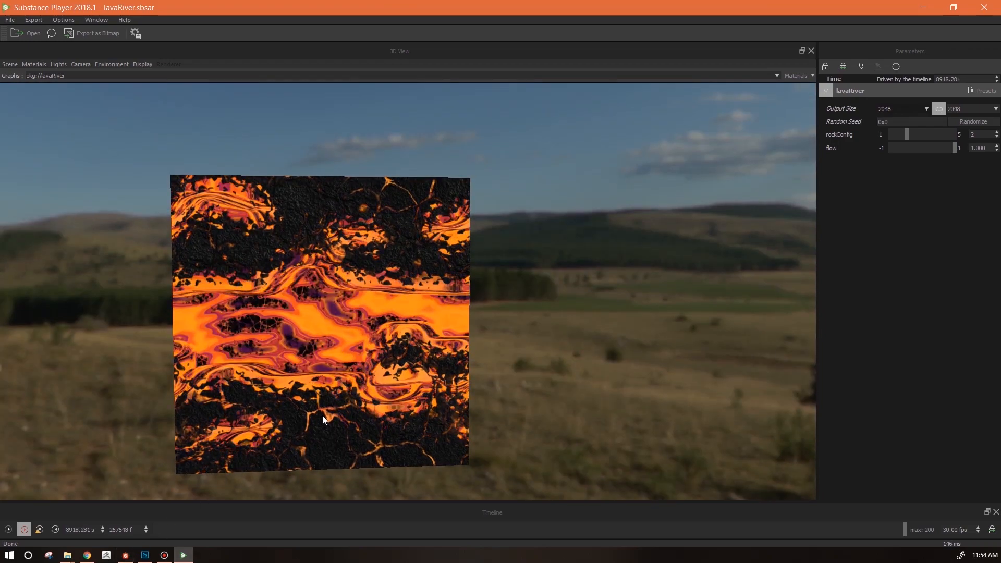
pyautogui.moveTo(343, 404); pyautogui.dragTo(372, 413)
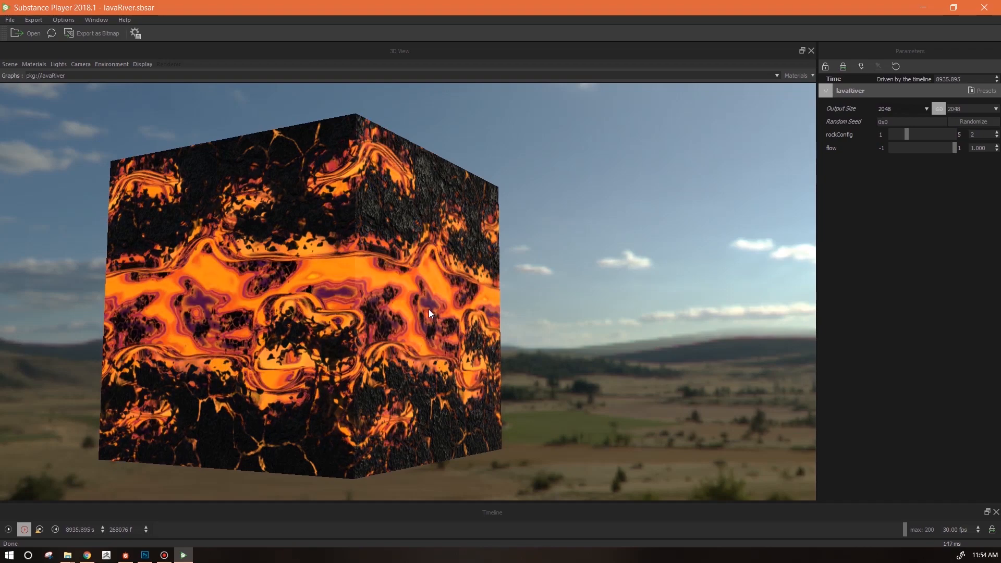
pyautogui.moveTo(411, 311); pyautogui.dragTo(382, 284)
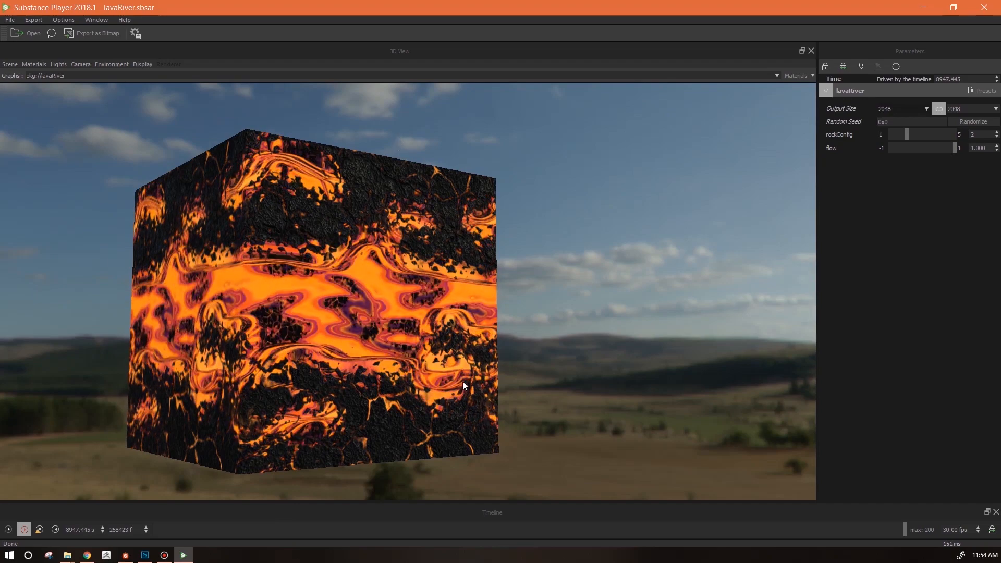
pyautogui.moveTo(401, 425); pyautogui.dragTo(299, 304)
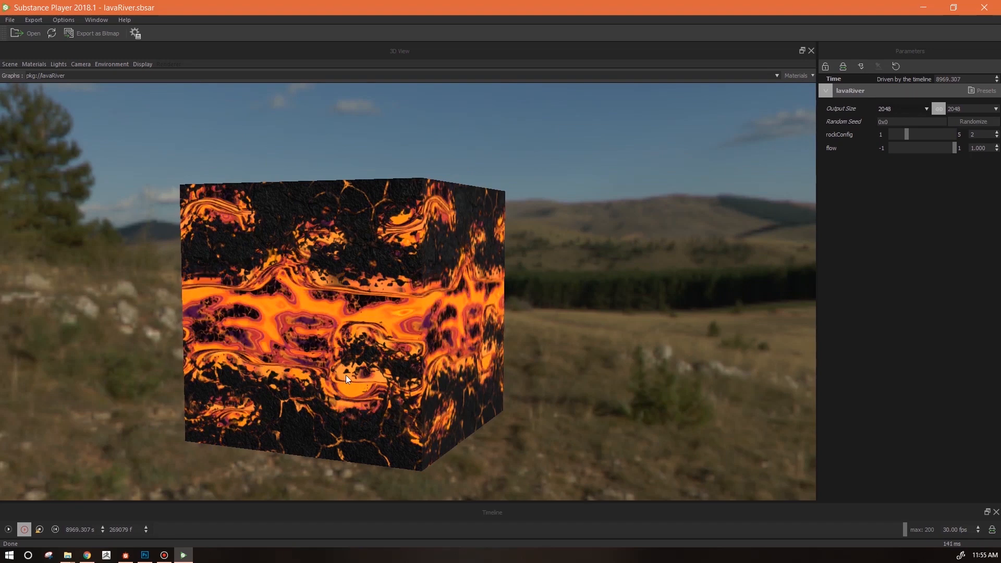
pyautogui.moveTo(365, 373); pyautogui.dragTo(423, 358)
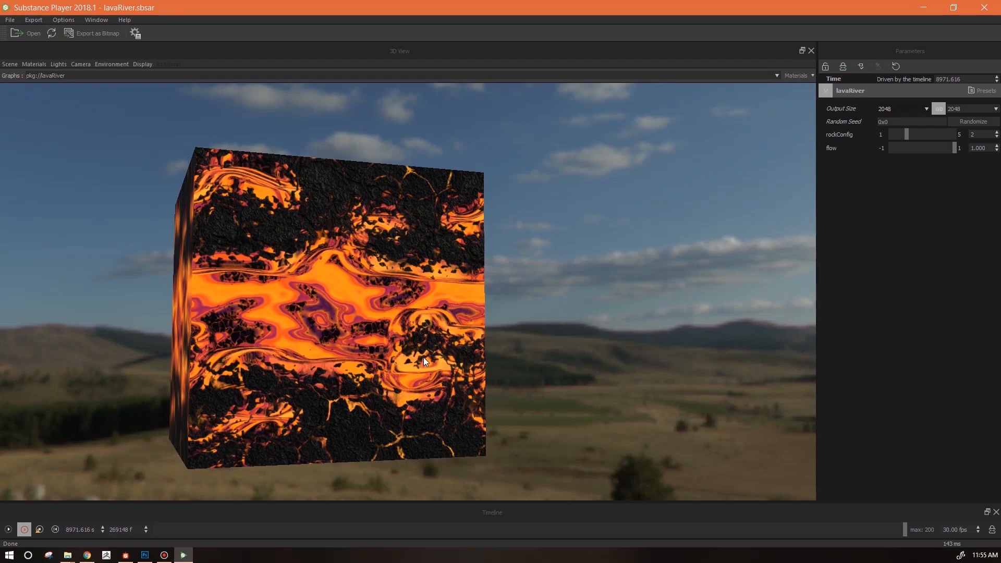